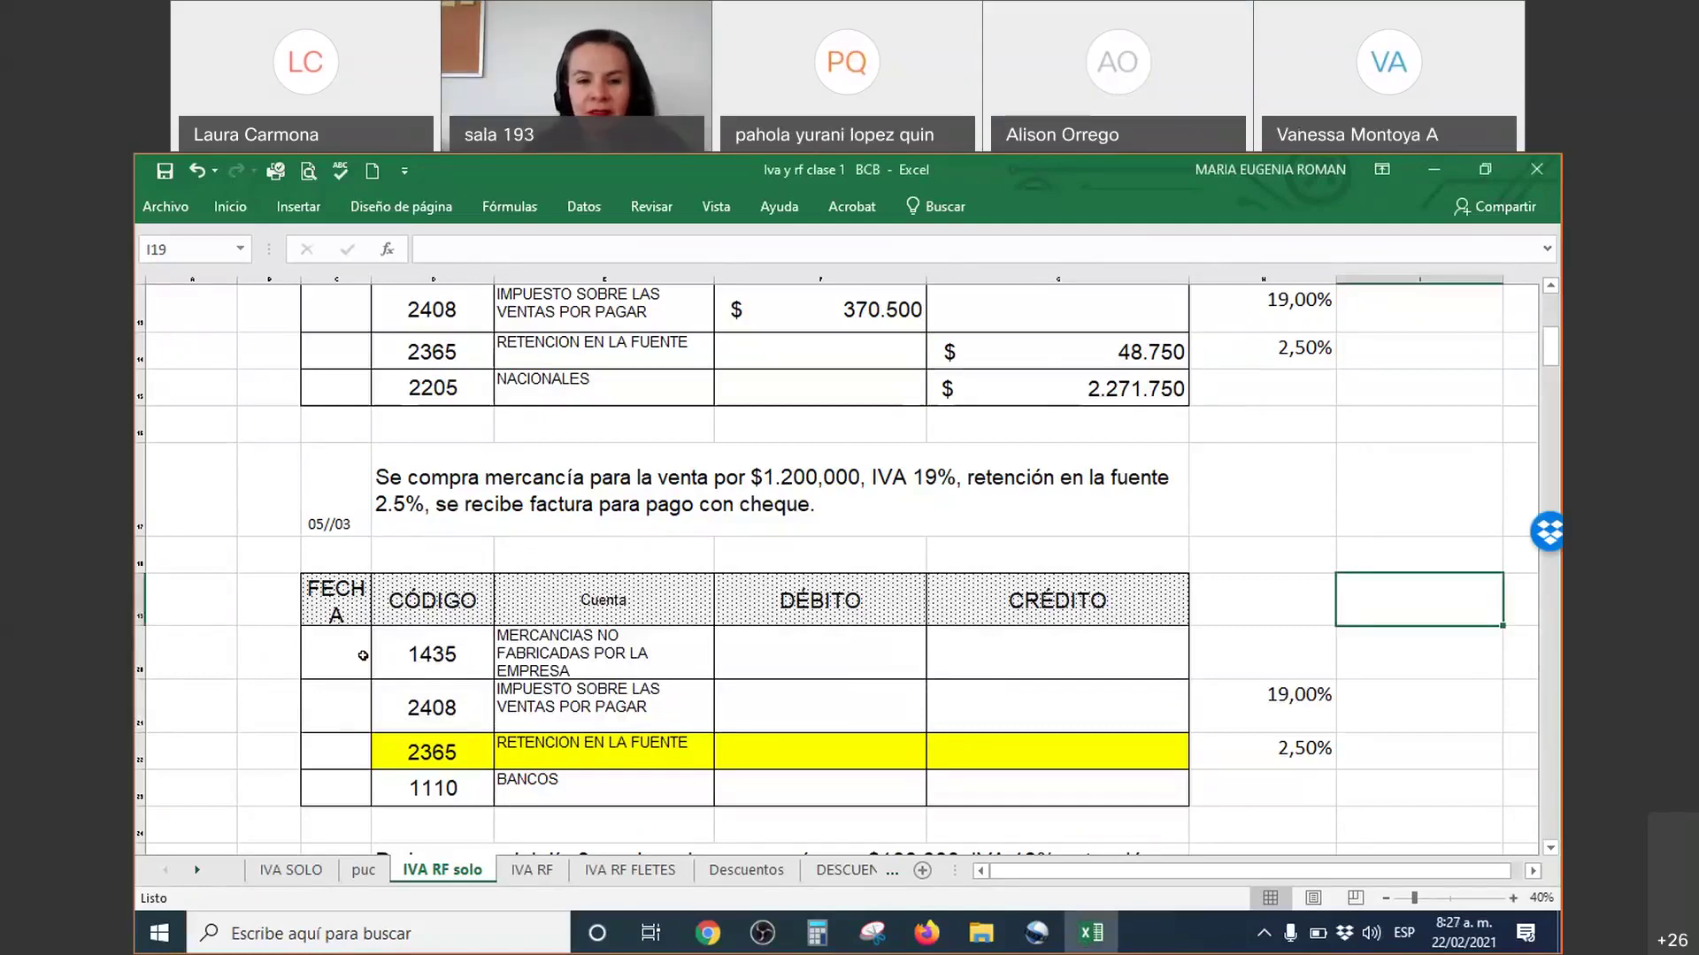
Step: Circle the 05//03 purchase statement and the words "mercancía para la venta" with the annotation pen, then clear the marks
{"action": "left_click", "coordinate": [432, 659]}
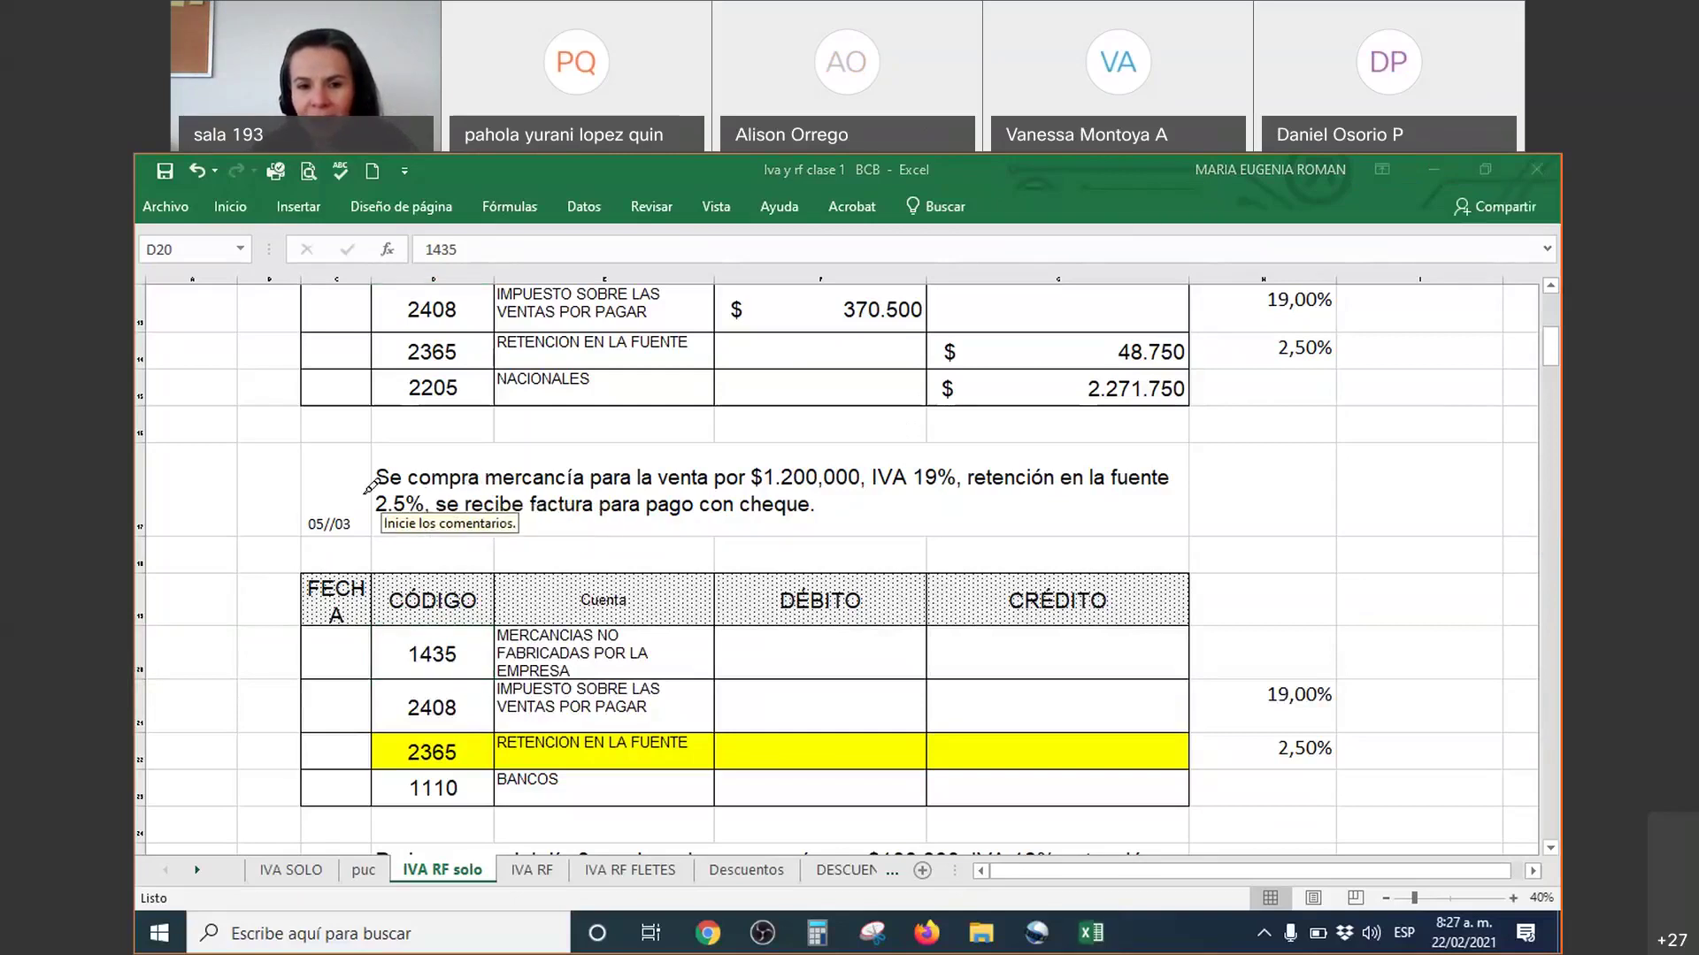
{"action": "mouse_move", "coordinate": [359, 493]}
{"action": "left_mouse_down"}
{"action": "mouse_move", "coordinate": [952, 506]}
{"action": "mouse_move", "coordinate": [977, 417]}
{"action": "mouse_move", "coordinate": [456, 409]}
{"action": "mouse_move", "coordinate": [335, 458]}
{"action": "mouse_move", "coordinate": [370, 495]}
{"action": "mouse_move", "coordinate": [392, 489]}
{"action": "left_mouse_up"}
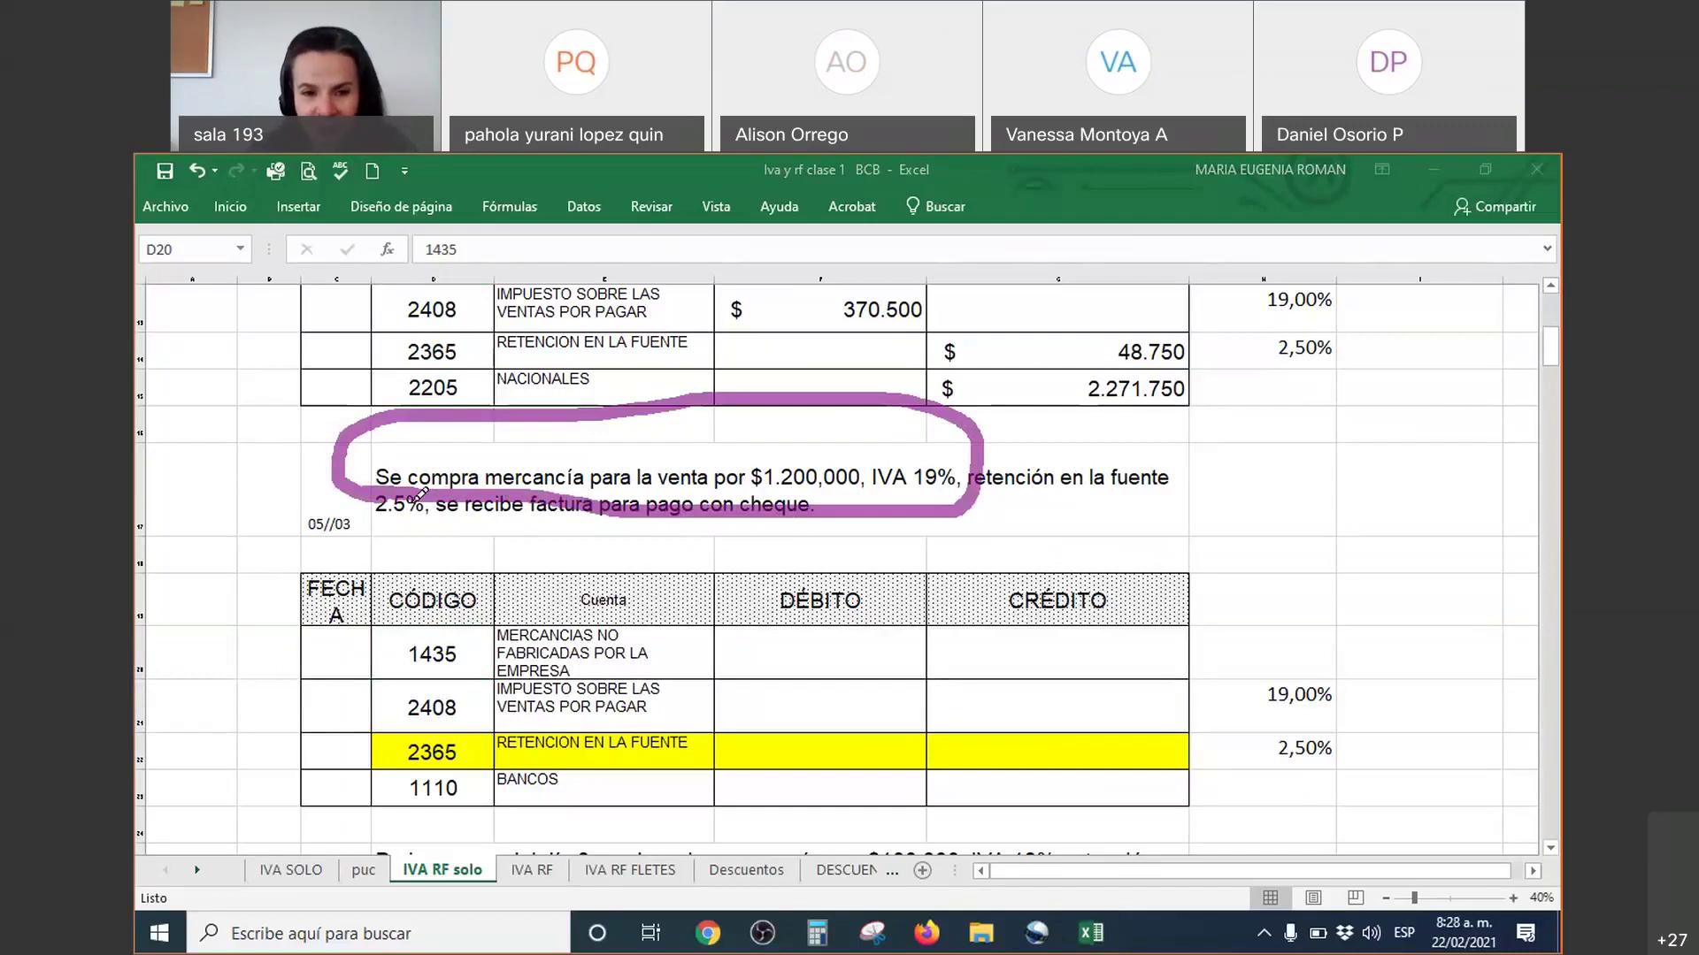
{"action": "left_click_drag", "start_coordinate": [483, 455], "coordinate": [482, 492]}
{"action": "mouse_move", "coordinate": [598, 490]}
{"action": "left_mouse_down"}
{"action": "mouse_move", "coordinate": [708, 480]}
{"action": "mouse_move", "coordinate": [668, 428]}
{"action": "mouse_move", "coordinate": [494, 451]}
{"action": "left_mouse_up"}
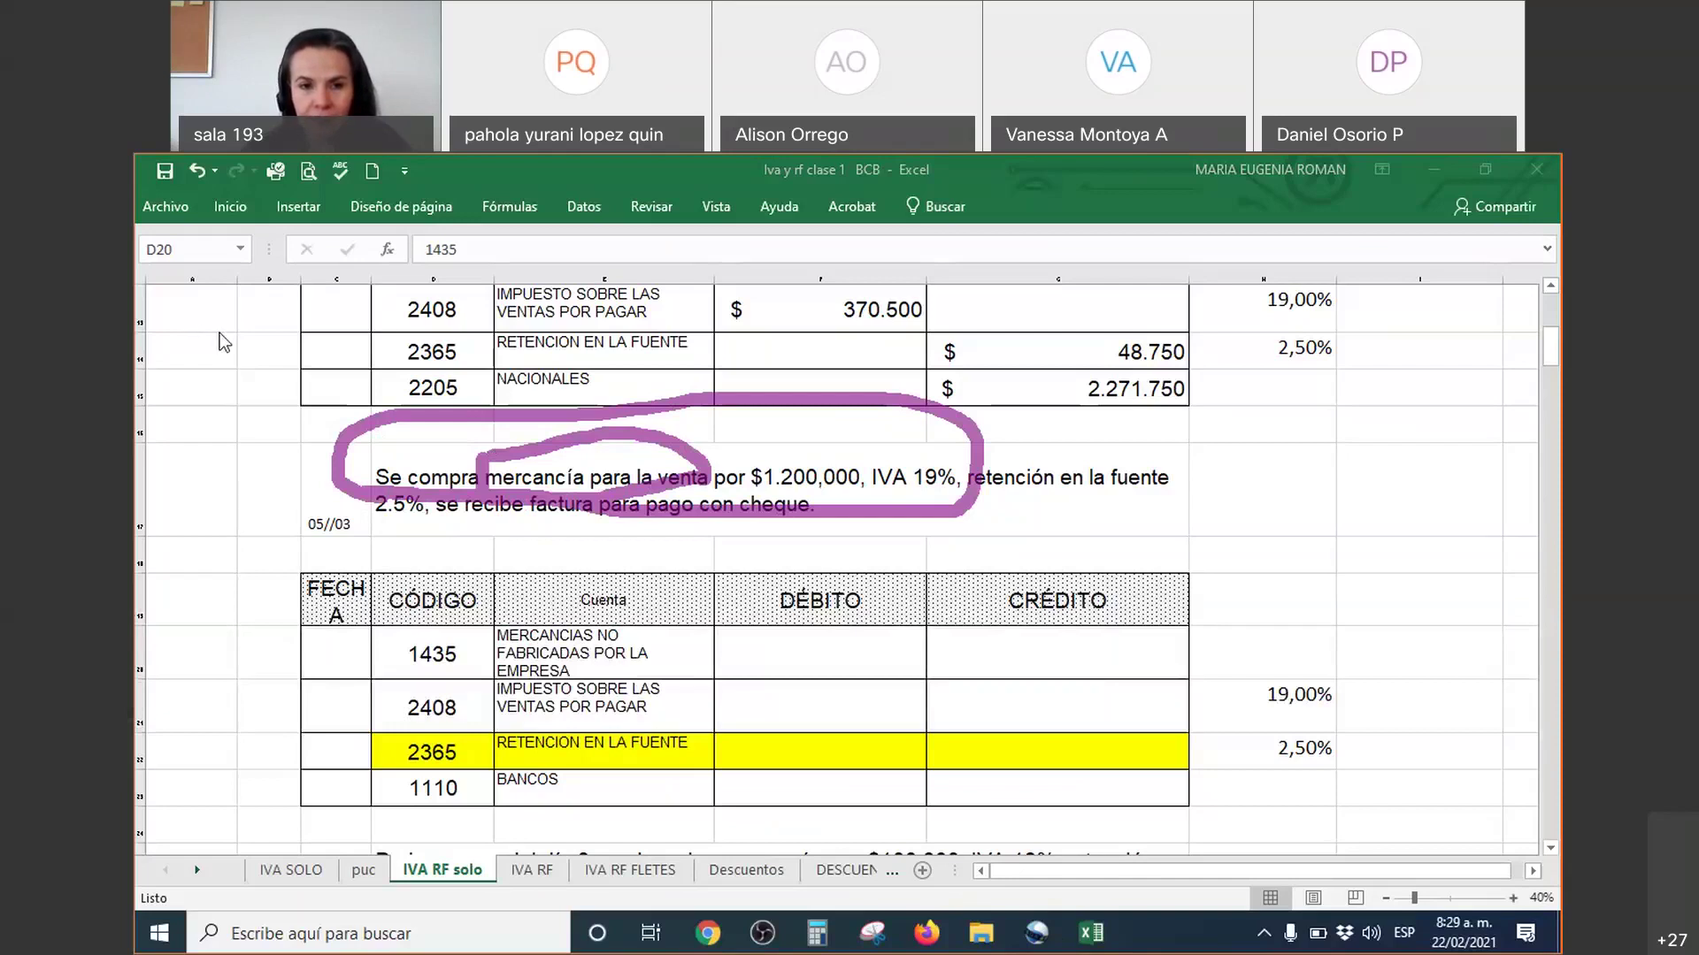
{"action": "left_click", "coordinate": [577, 176]}
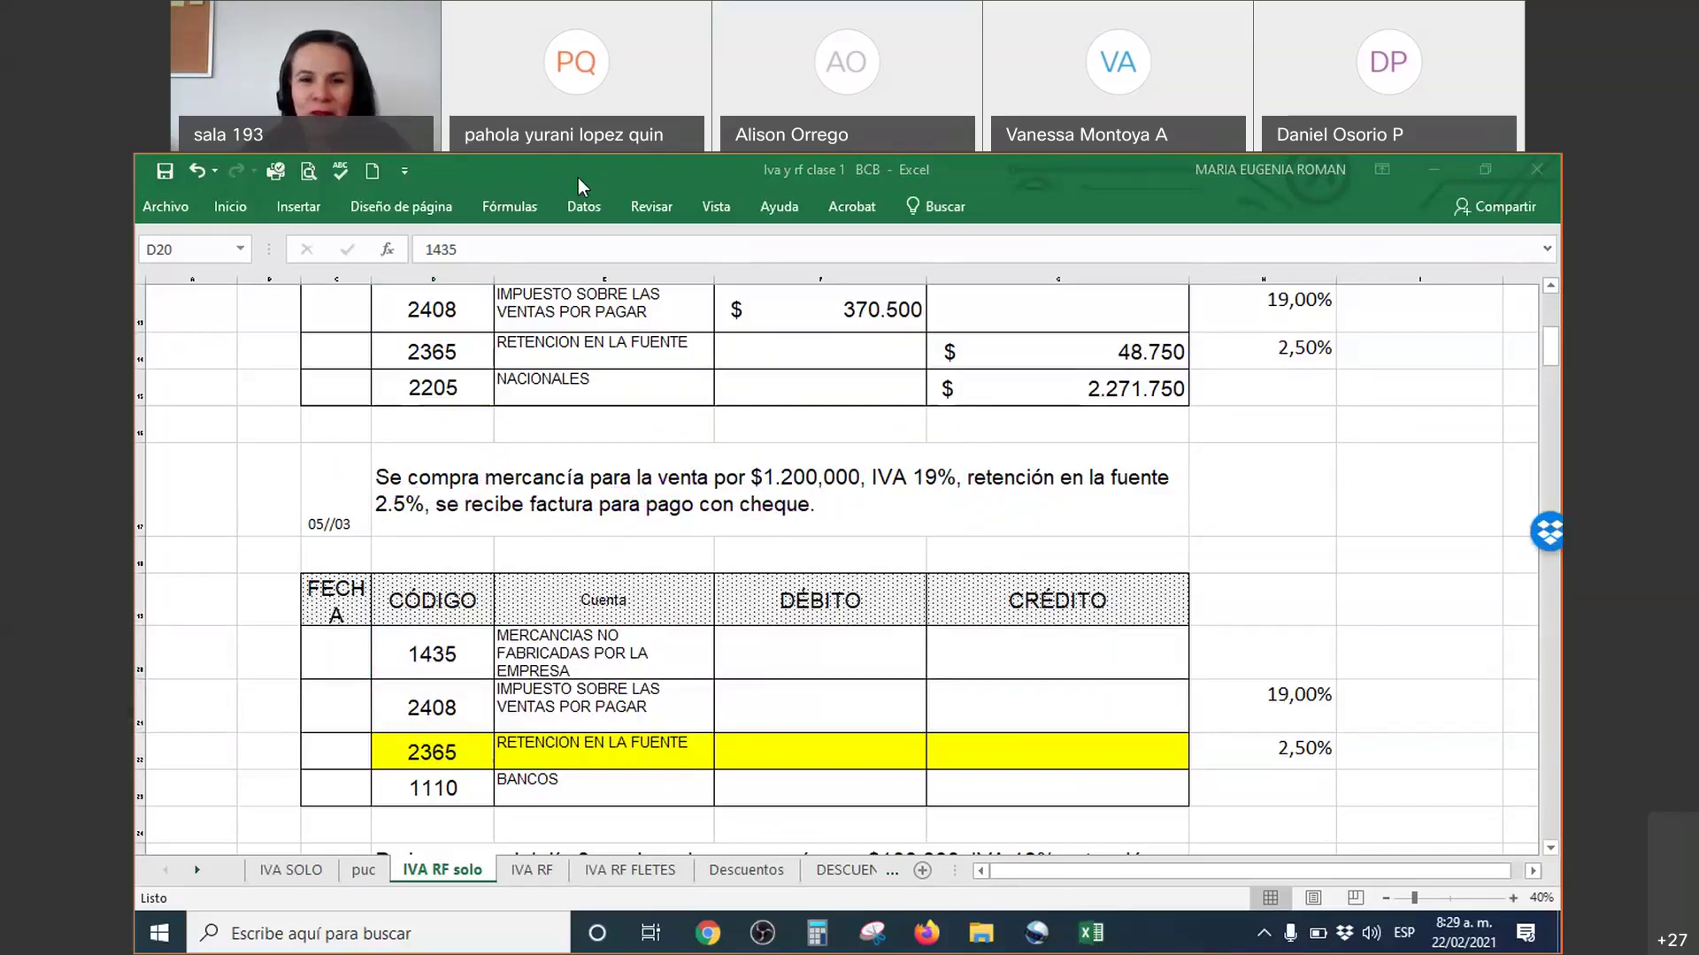
Step: Mark account codes 1435, 2408, 2365 and 1110 in the 05//03 entry and circle the statement's $1.200.000 merchandise purchase with the annotation pen
{"action": "scroll", "coordinate": [1327, 723], "scroll_direction": "down", "scroll_amount": 4}
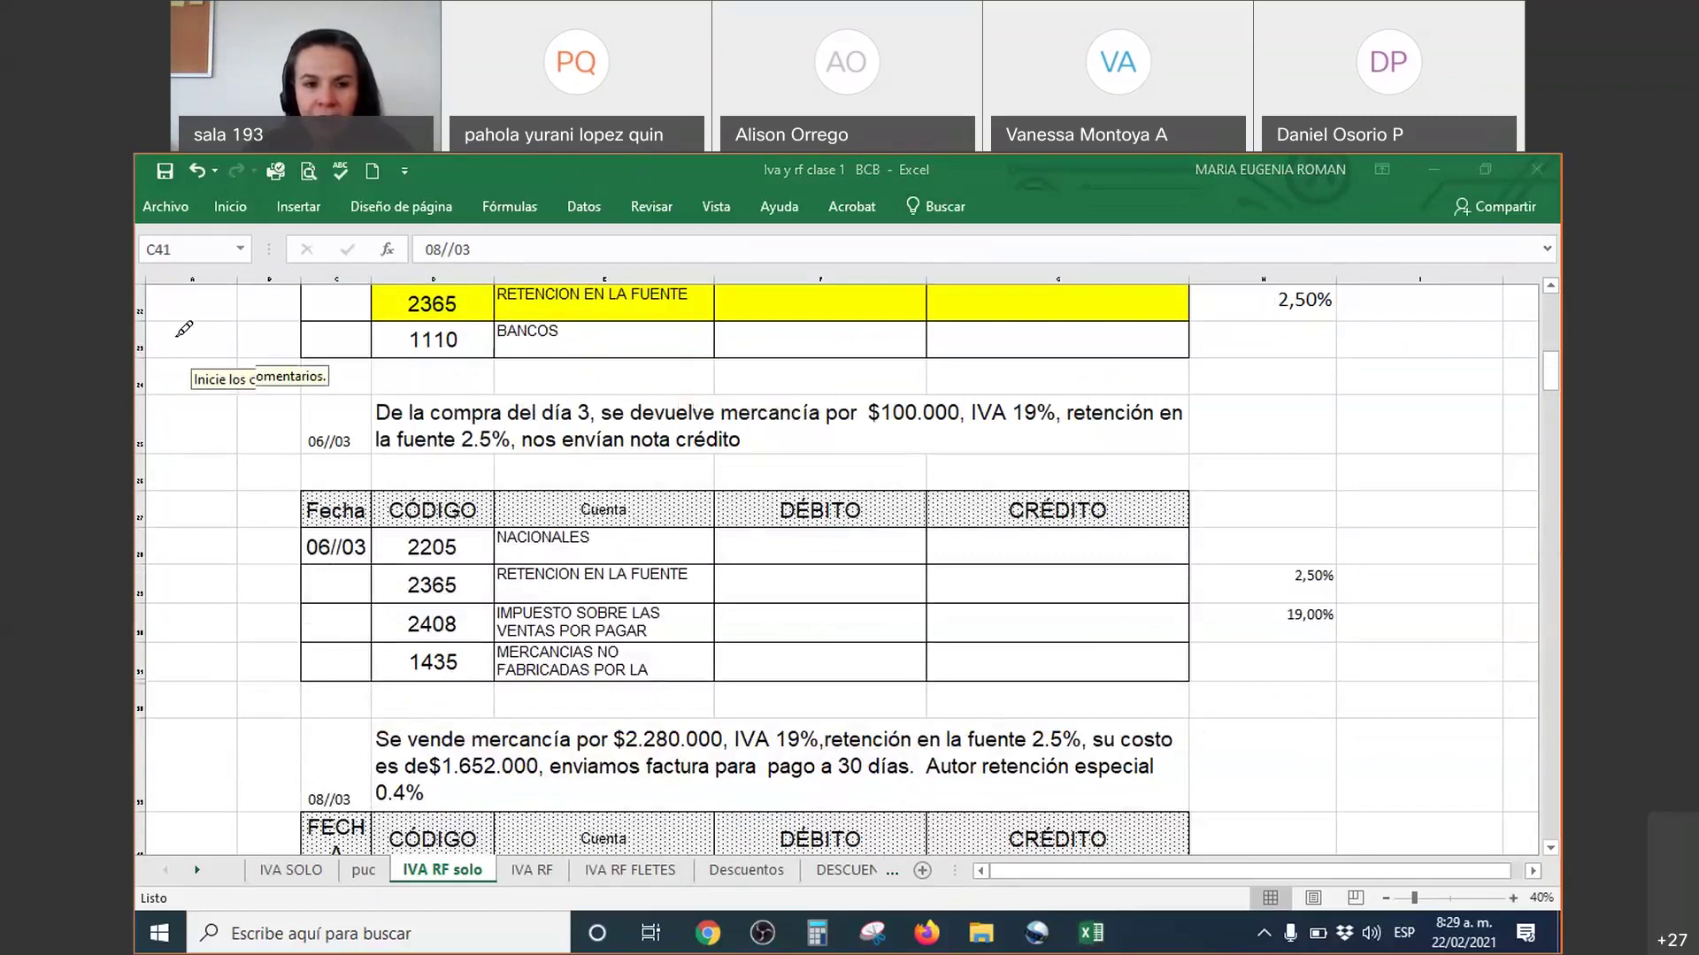
{"action": "scroll", "coordinate": [216, 329], "scroll_direction": "up", "scroll_amount": 6}
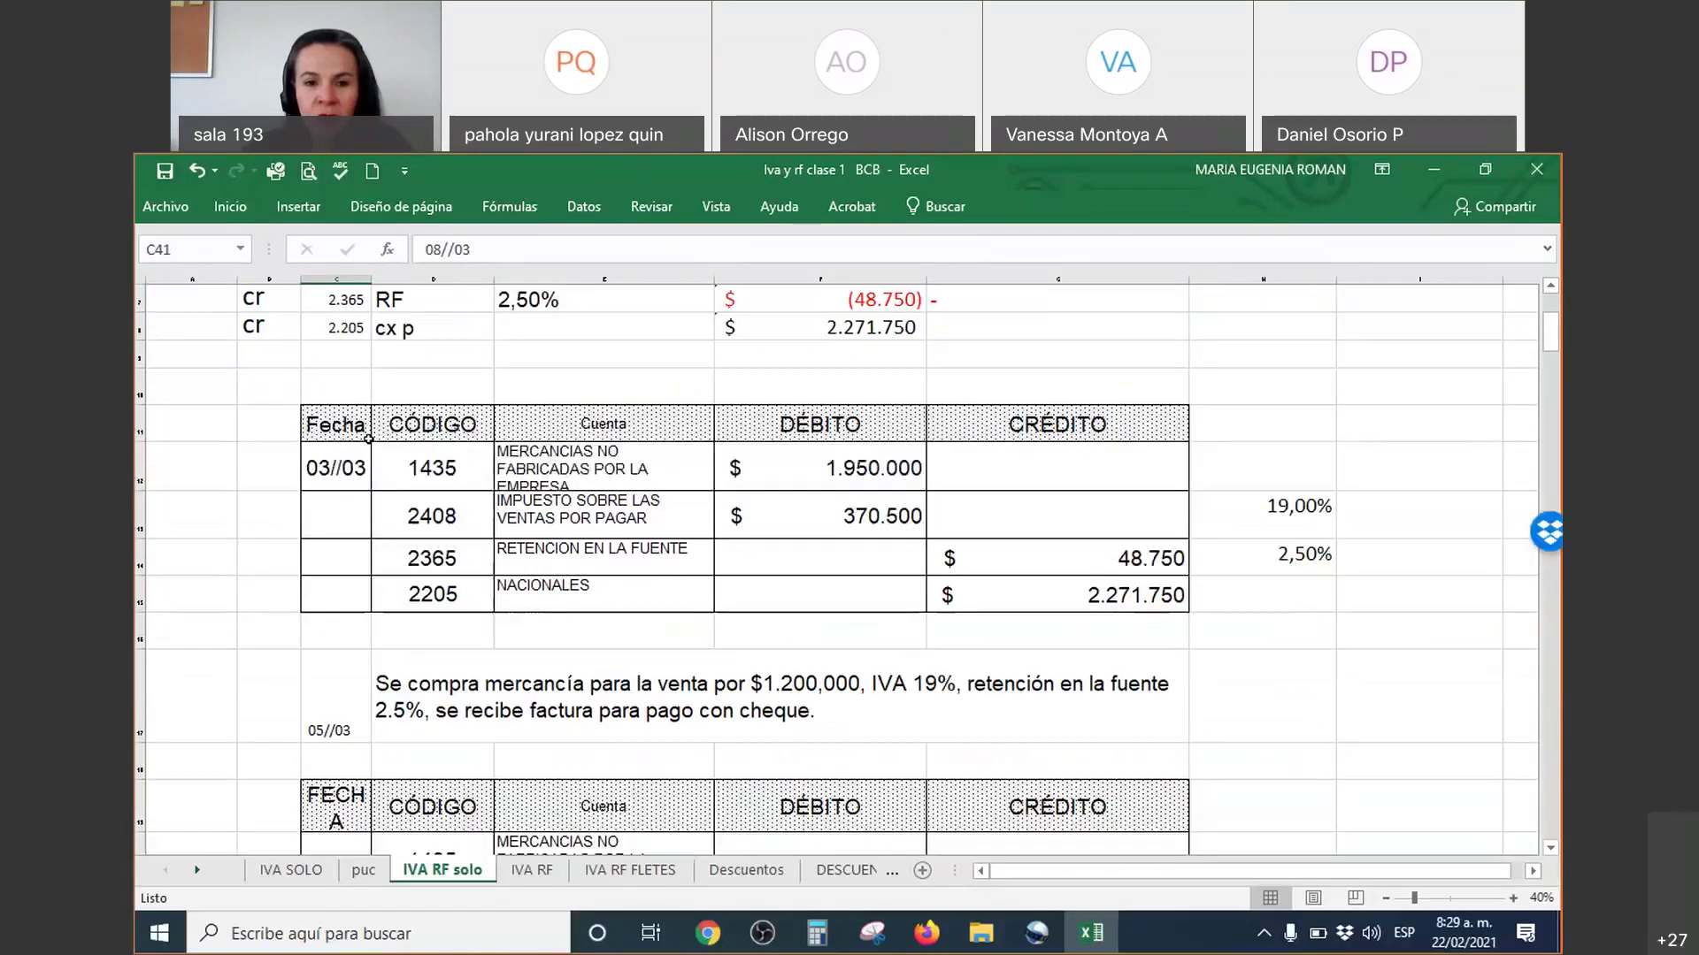
{"action": "scroll", "coordinate": [870, 350], "scroll_direction": "up", "scroll_amount": 1}
{"action": "scroll", "coordinate": [870, 349], "scroll_direction": "down", "scroll_amount": 4}
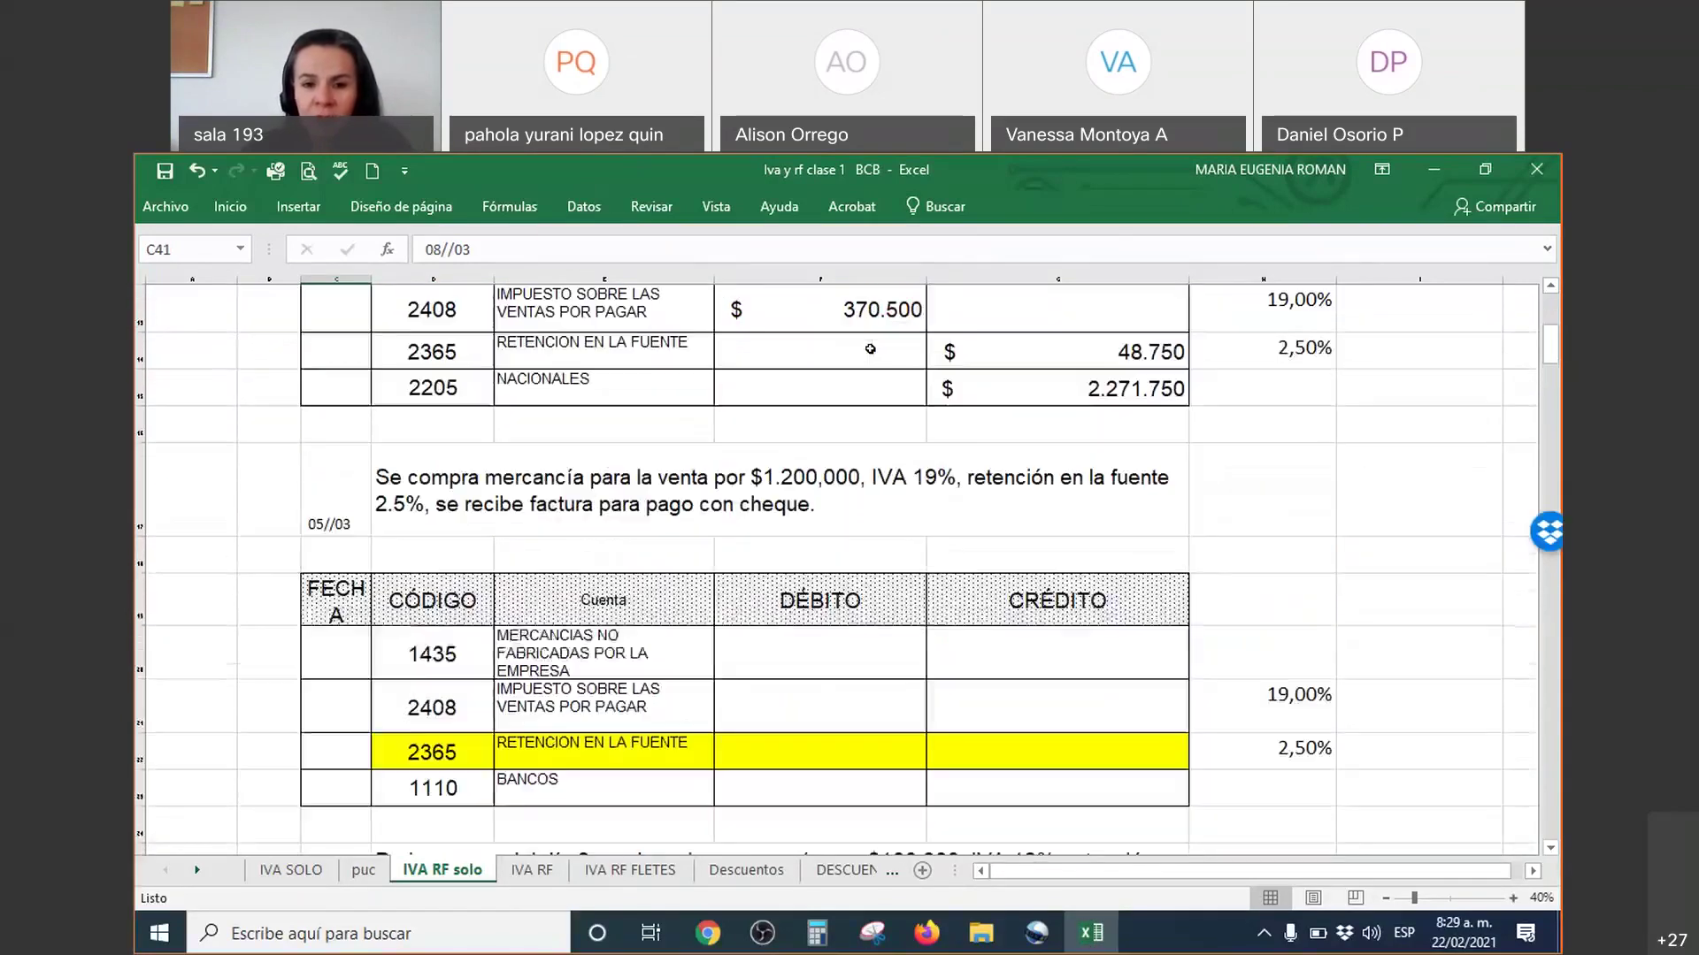
{"action": "scroll", "coordinate": [870, 350], "scroll_direction": "up", "scroll_amount": 1}
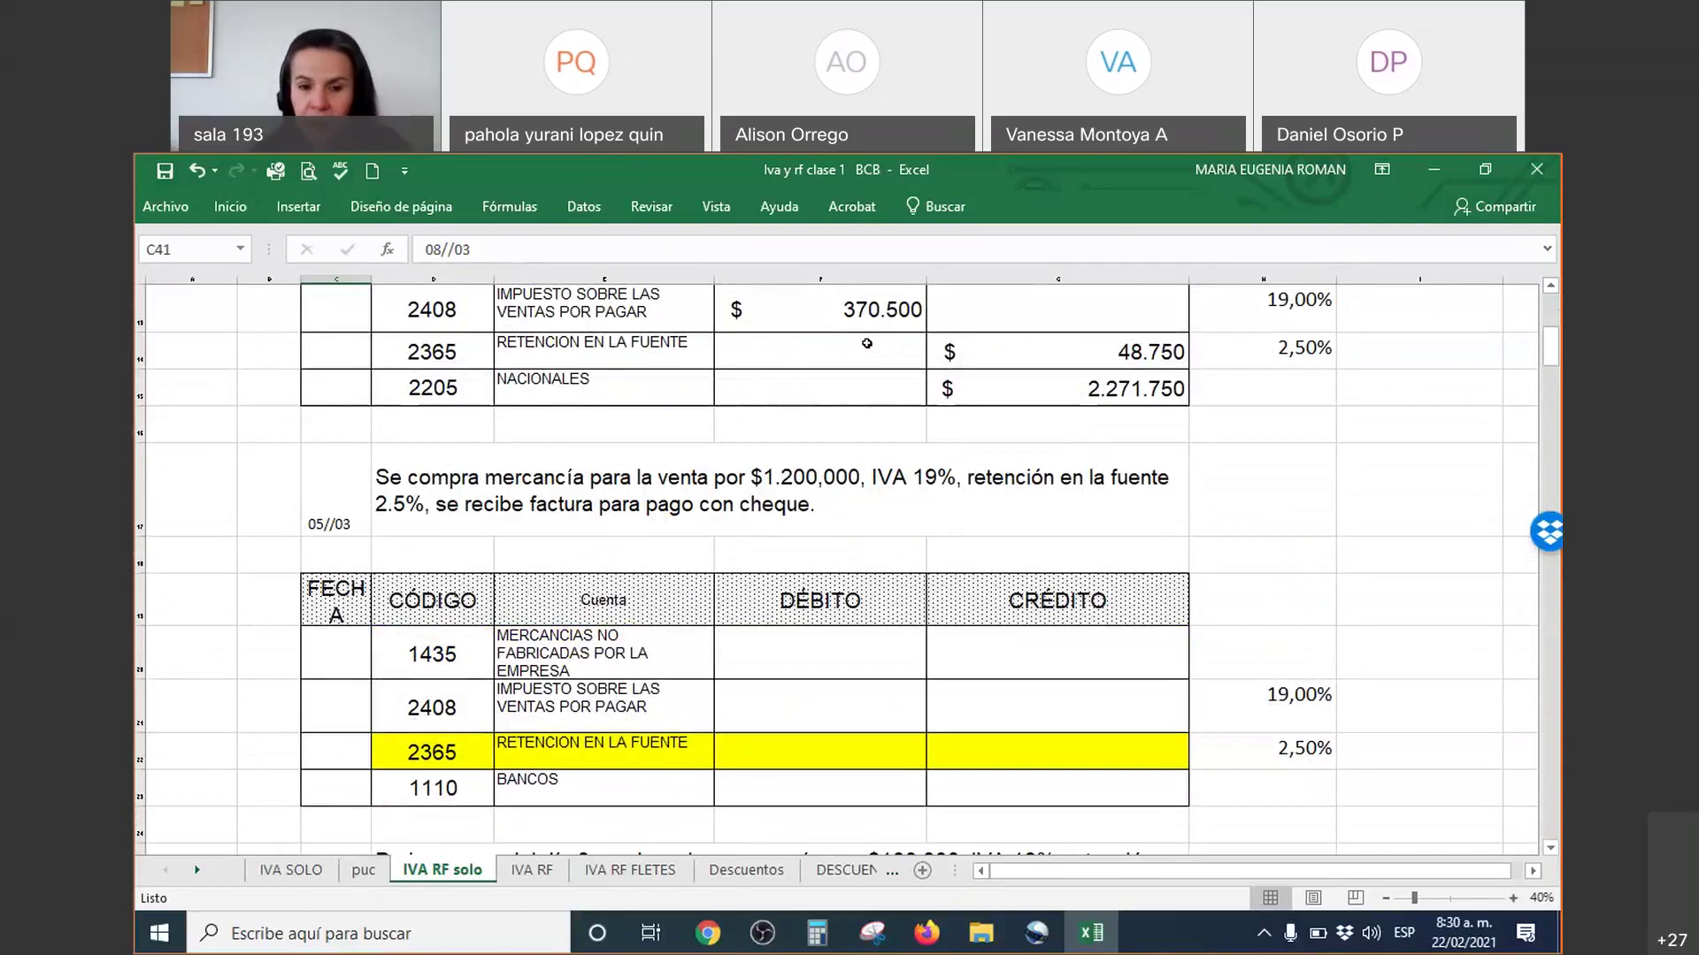
{"action": "scroll", "coordinate": [889, 314], "scroll_direction": "down", "scroll_amount": 1}
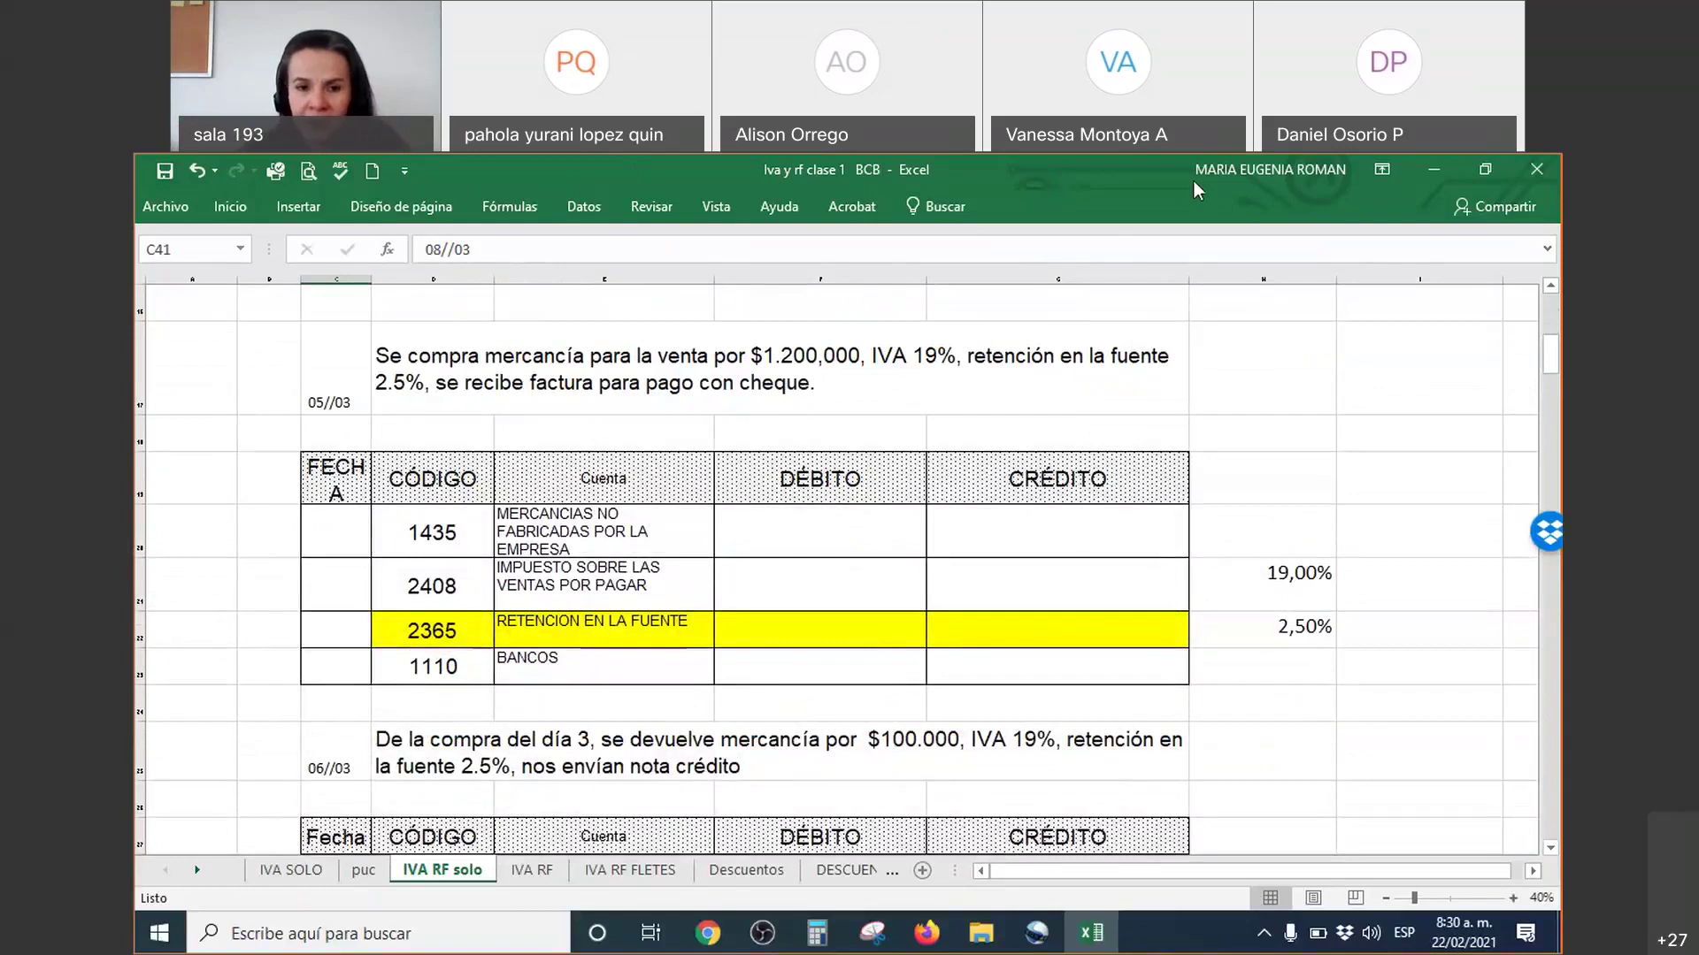
{"action": "mouse_move", "coordinate": [386, 497]}
{"action": "left_mouse_down"}
{"action": "mouse_move", "coordinate": [380, 533]}
{"action": "mouse_move", "coordinate": [491, 565]}
{"action": "mouse_move", "coordinate": [495, 480]}
{"action": "mouse_move", "coordinate": [379, 483]}
{"action": "mouse_move", "coordinate": [379, 513]}
{"action": "left_mouse_up"}
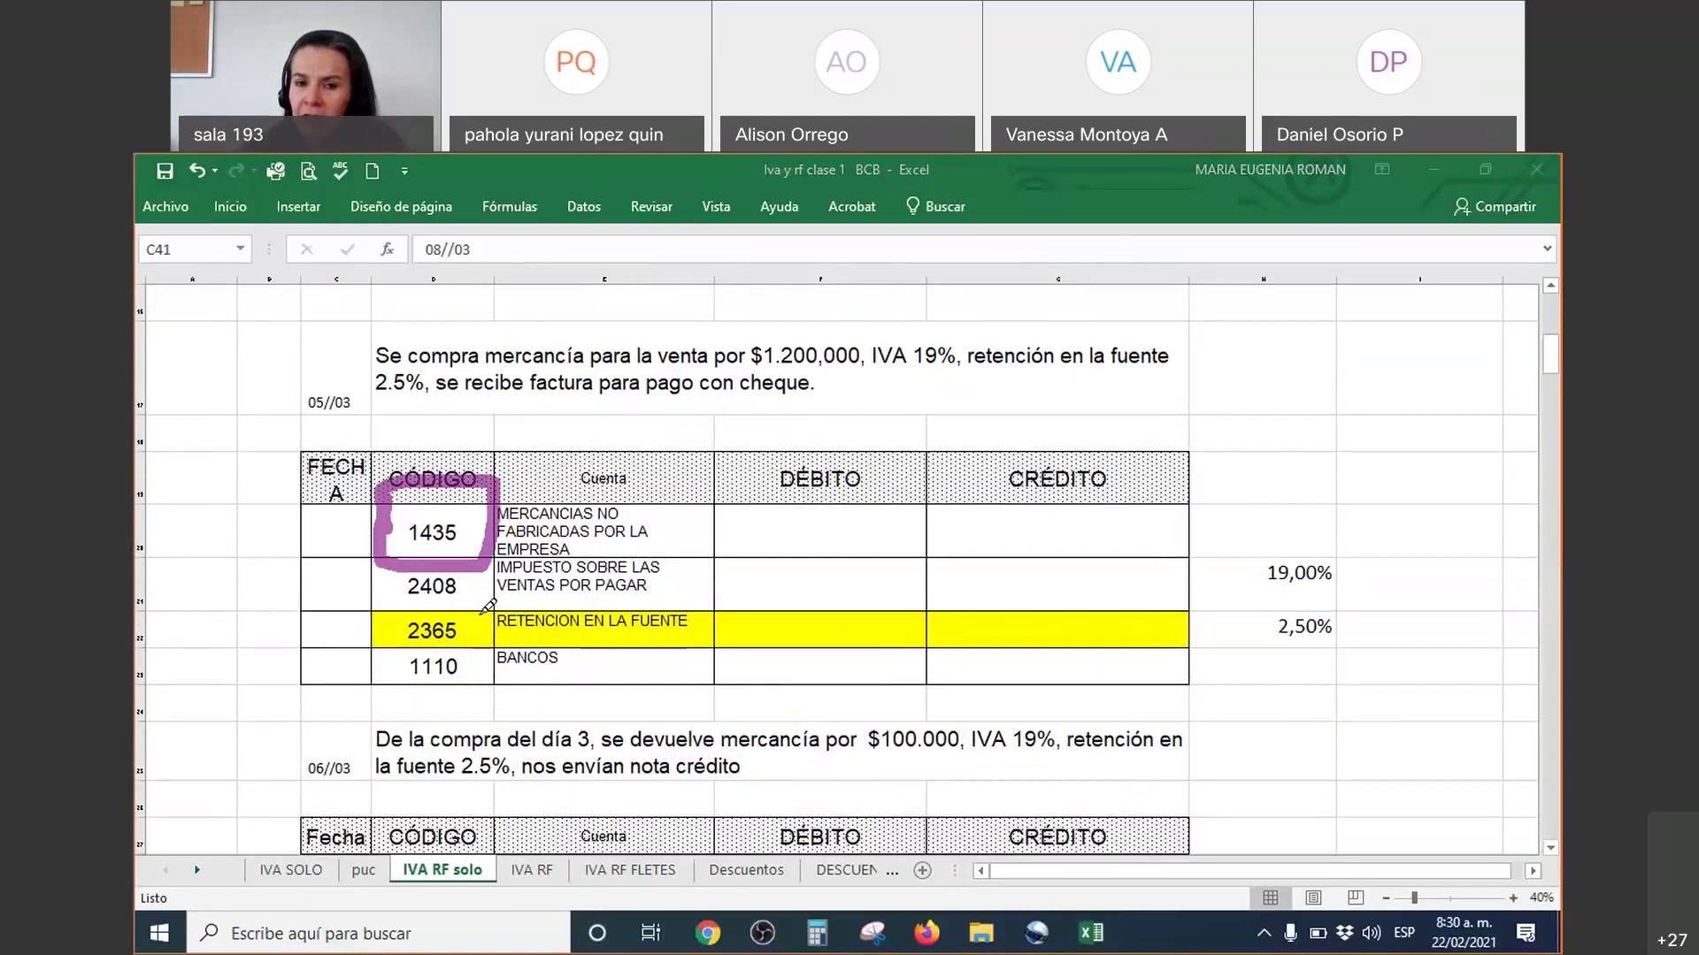
{"action": "mouse_move", "coordinate": [467, 580]}
{"action": "left_mouse_down"}
{"action": "mouse_move", "coordinate": [495, 585]}
{"action": "mouse_move", "coordinate": [564, 529]}
{"action": "left_mouse_up"}
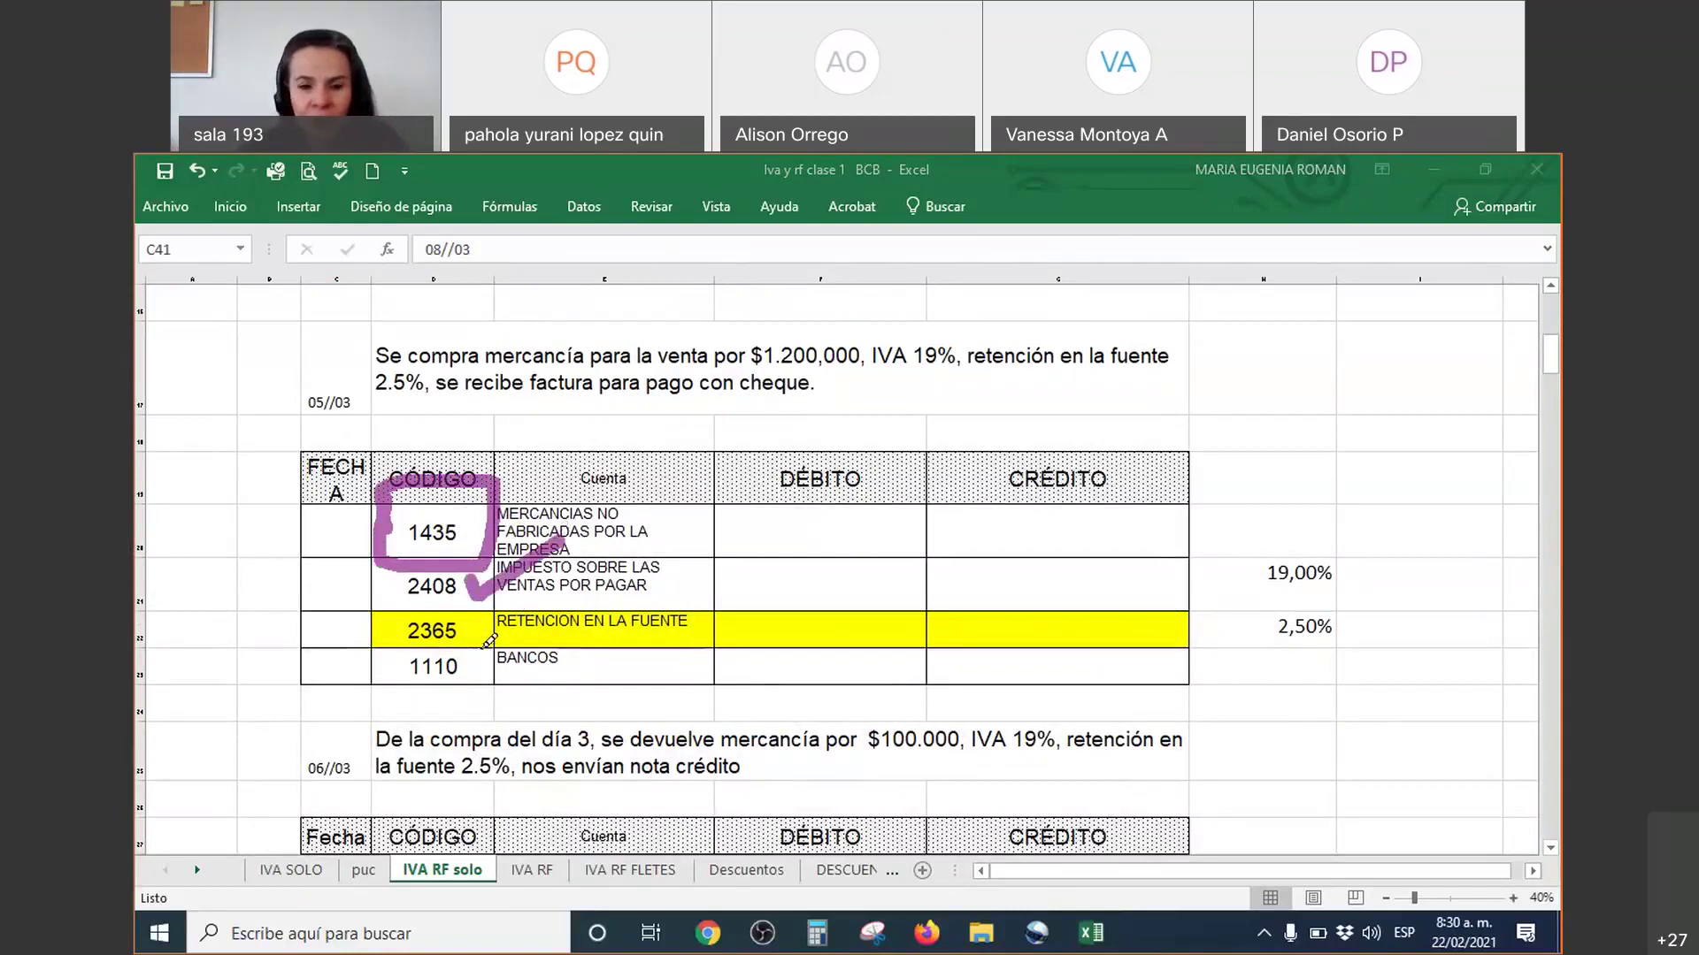
{"action": "left_click_drag", "start_coordinate": [467, 621], "coordinate": [493, 618]}
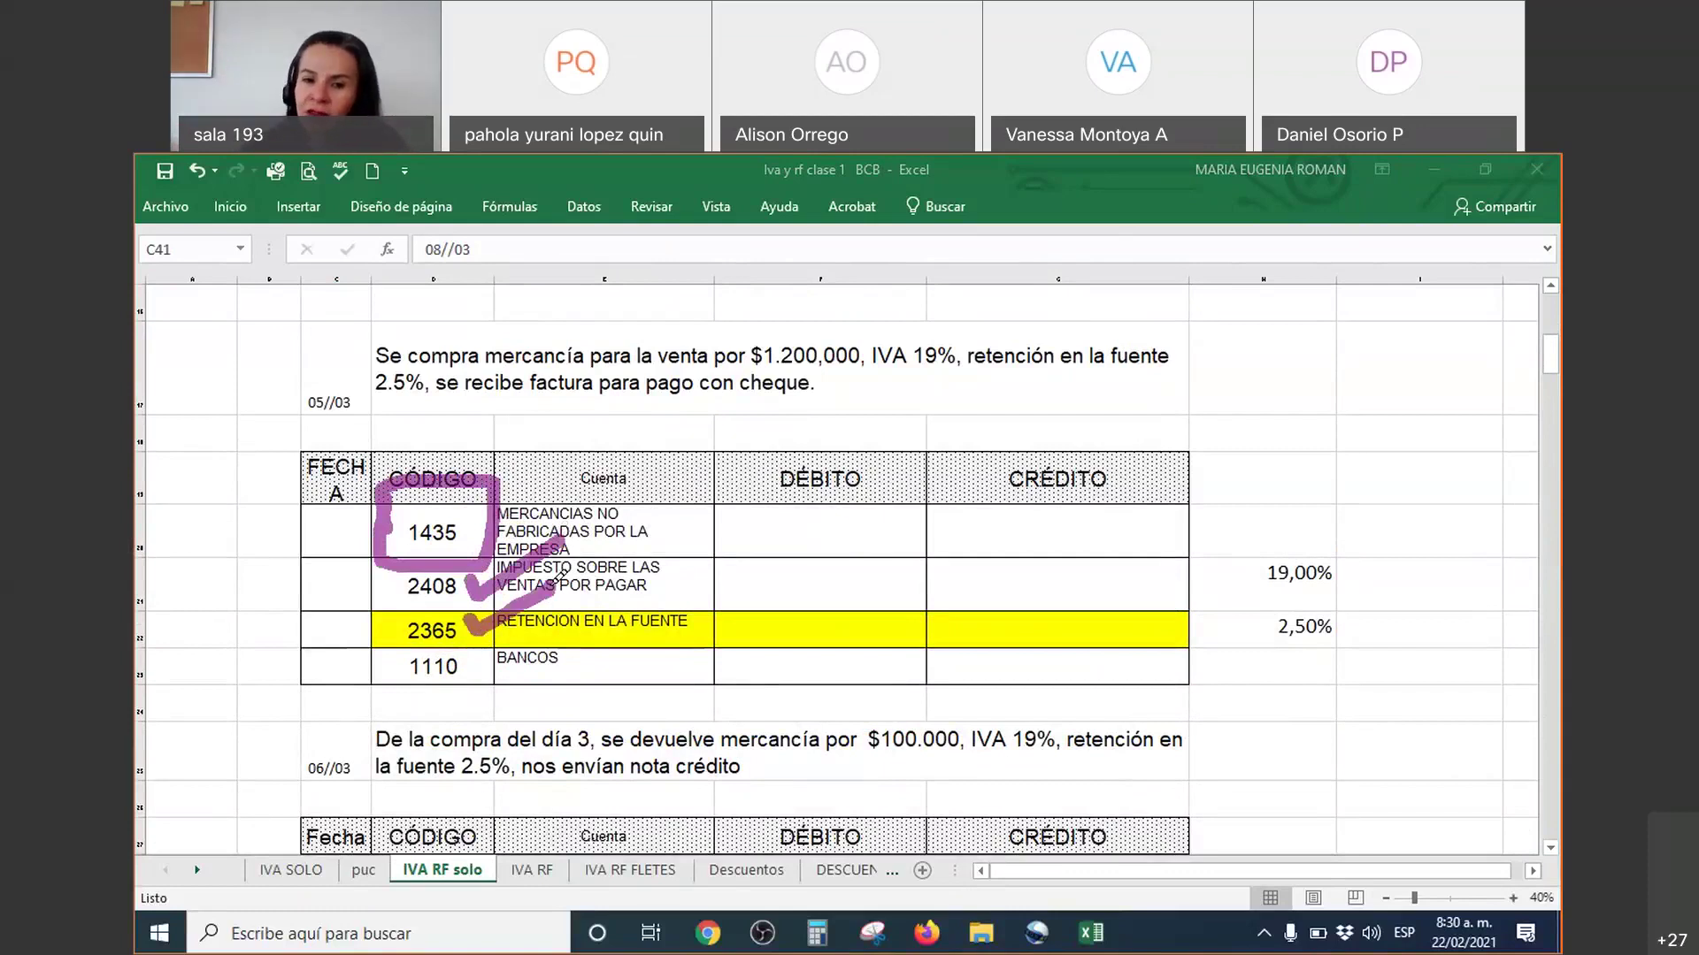
{"action": "mouse_move", "coordinate": [418, 643]}
{"action": "left_mouse_down"}
{"action": "mouse_move", "coordinate": [369, 666]}
{"action": "mouse_move", "coordinate": [473, 701]}
{"action": "mouse_move", "coordinate": [501, 641]}
{"action": "mouse_move", "coordinate": [420, 637]}
{"action": "left_mouse_up"}
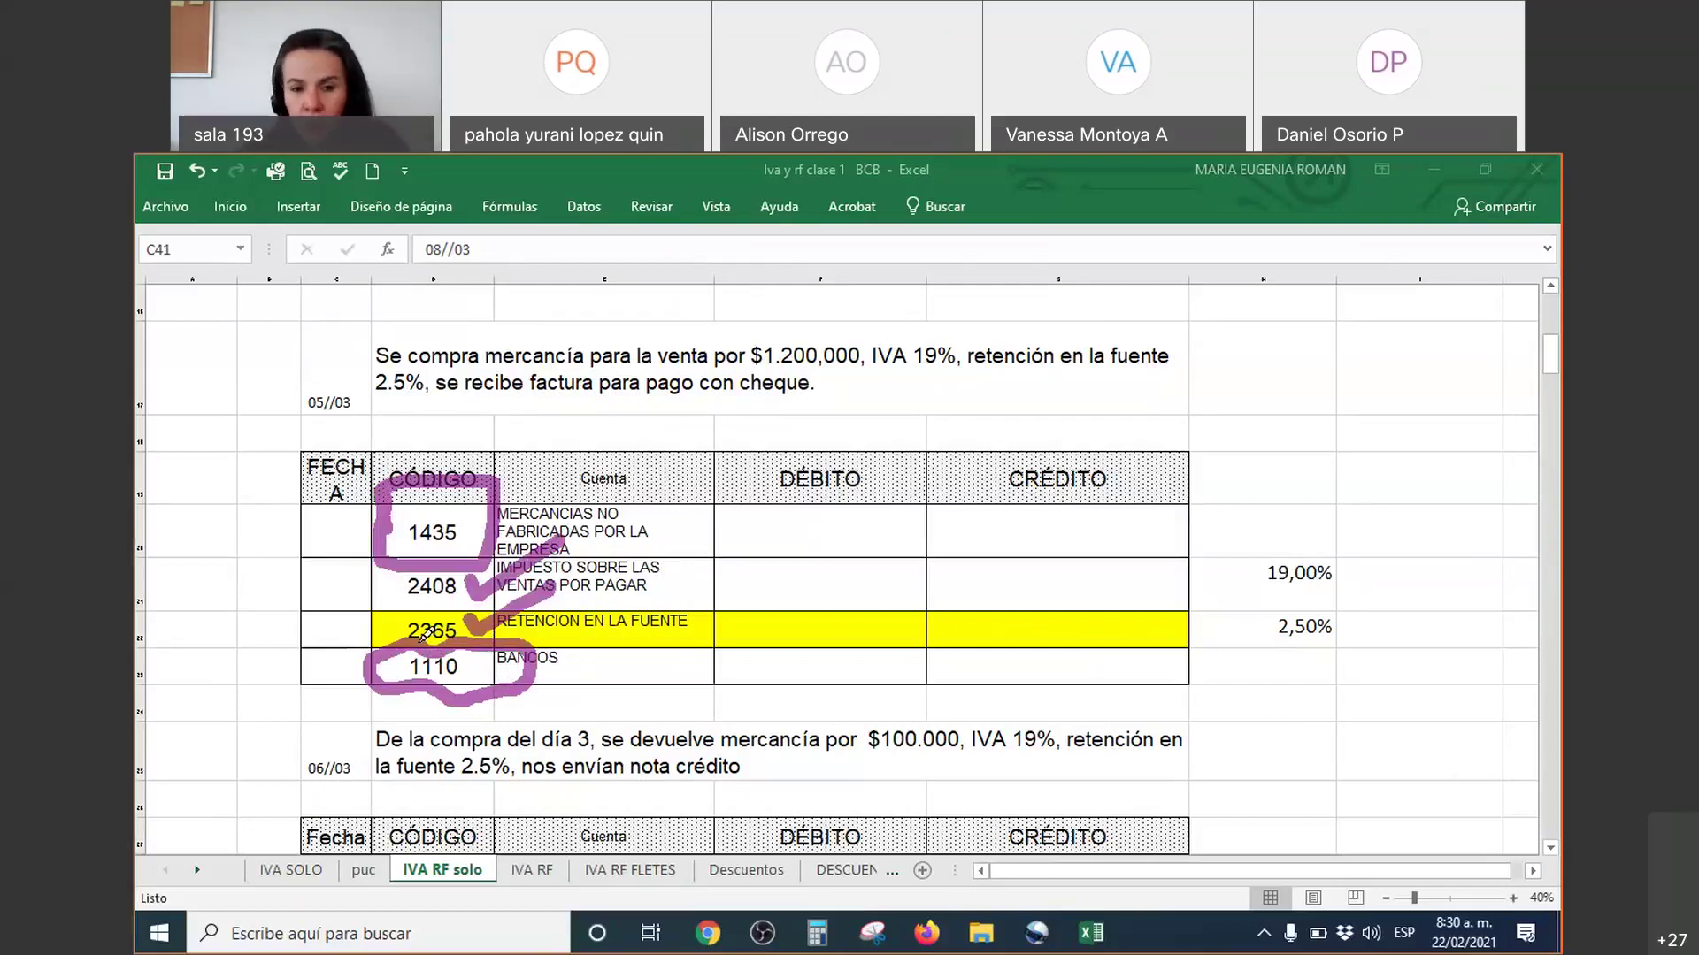
{"action": "mouse_move", "coordinate": [368, 365]}
{"action": "left_mouse_down"}
{"action": "mouse_move", "coordinate": [880, 367]}
{"action": "mouse_move", "coordinate": [783, 307]}
{"action": "mouse_move", "coordinate": [455, 307]}
{"action": "mouse_move", "coordinate": [361, 347]}
{"action": "mouse_move", "coordinate": [370, 367]}
{"action": "left_mouse_up"}
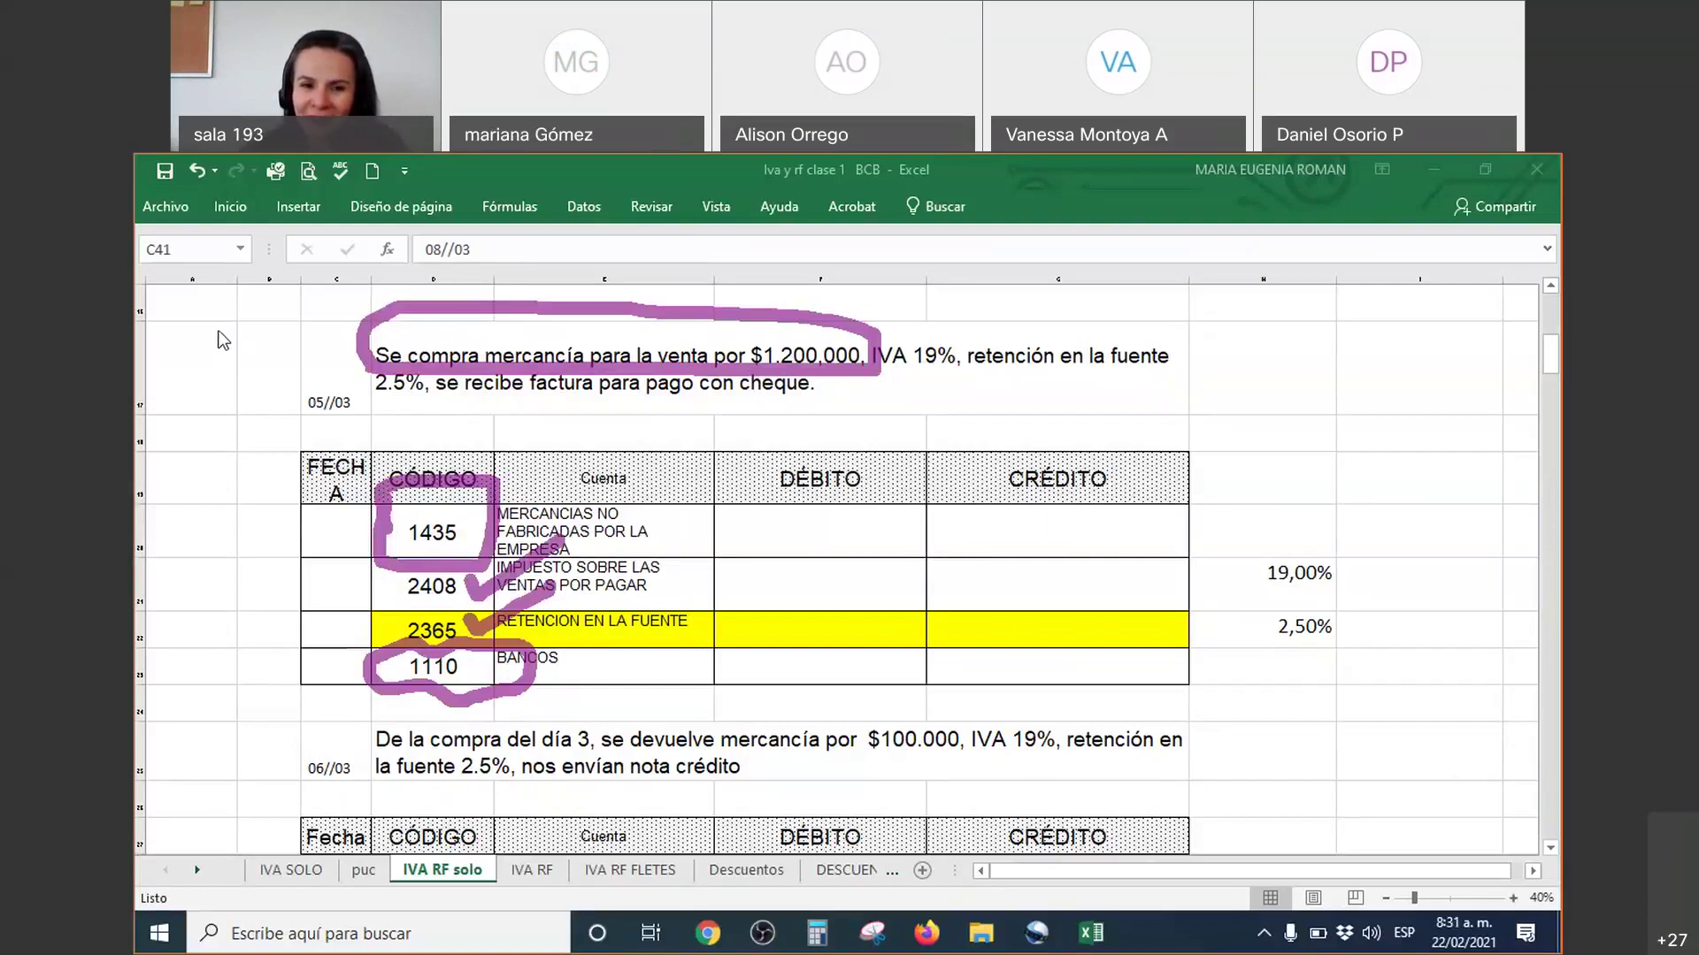
Step: In the 1435 merchandise row of the second purchase entry, enter the date 05//03 and a debit of 1200000
{"action": "left_click", "coordinate": [340, 531]}
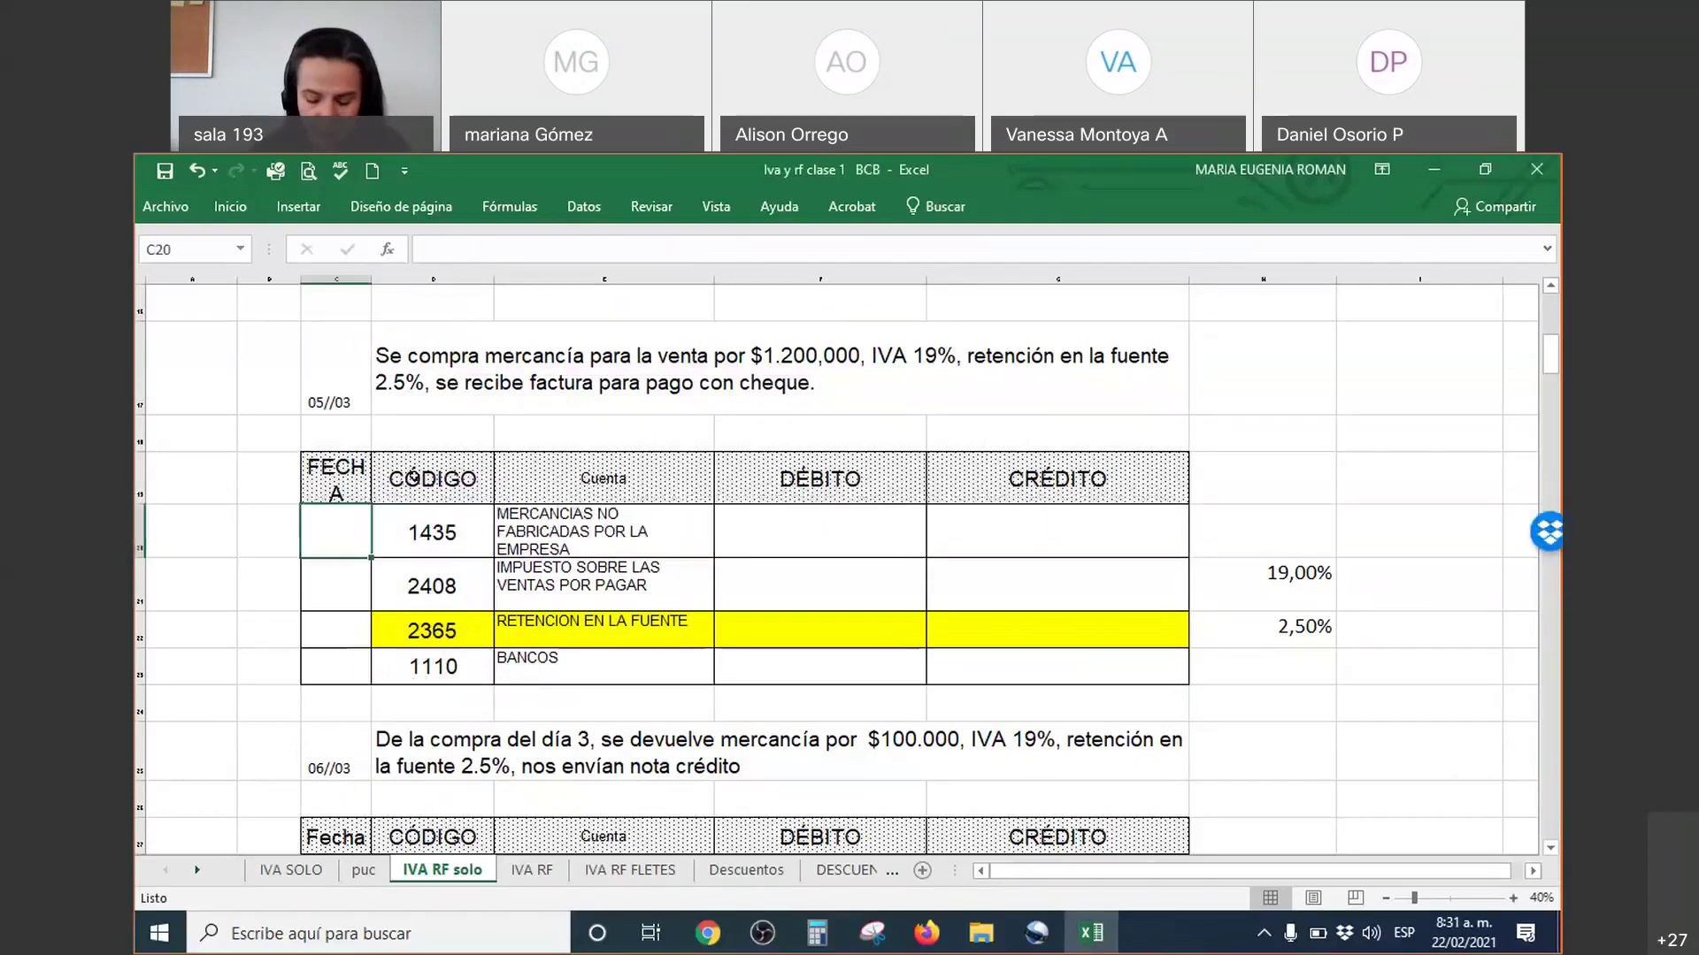
{"action": "type", "text": "05//03"}
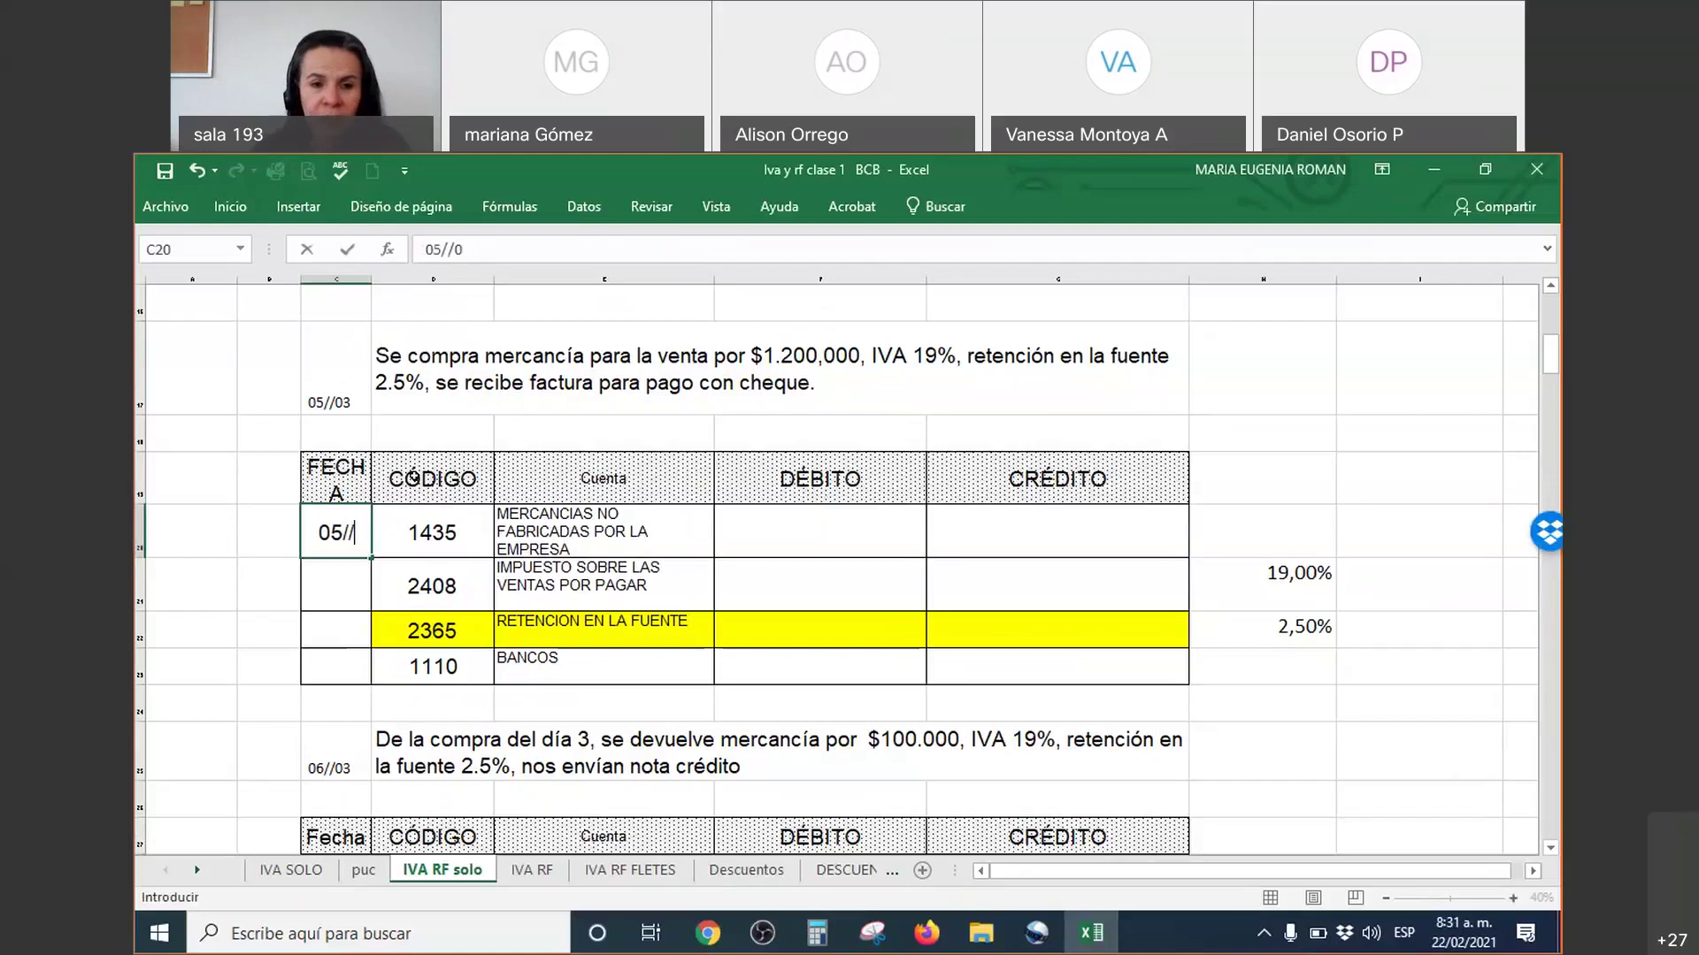
{"action": "key", "text": "Tab"}
{"action": "key", "text": "Tab"}
{"action": "key", "text": "Tab"}
{"action": "type", "text": "1.200.0"}
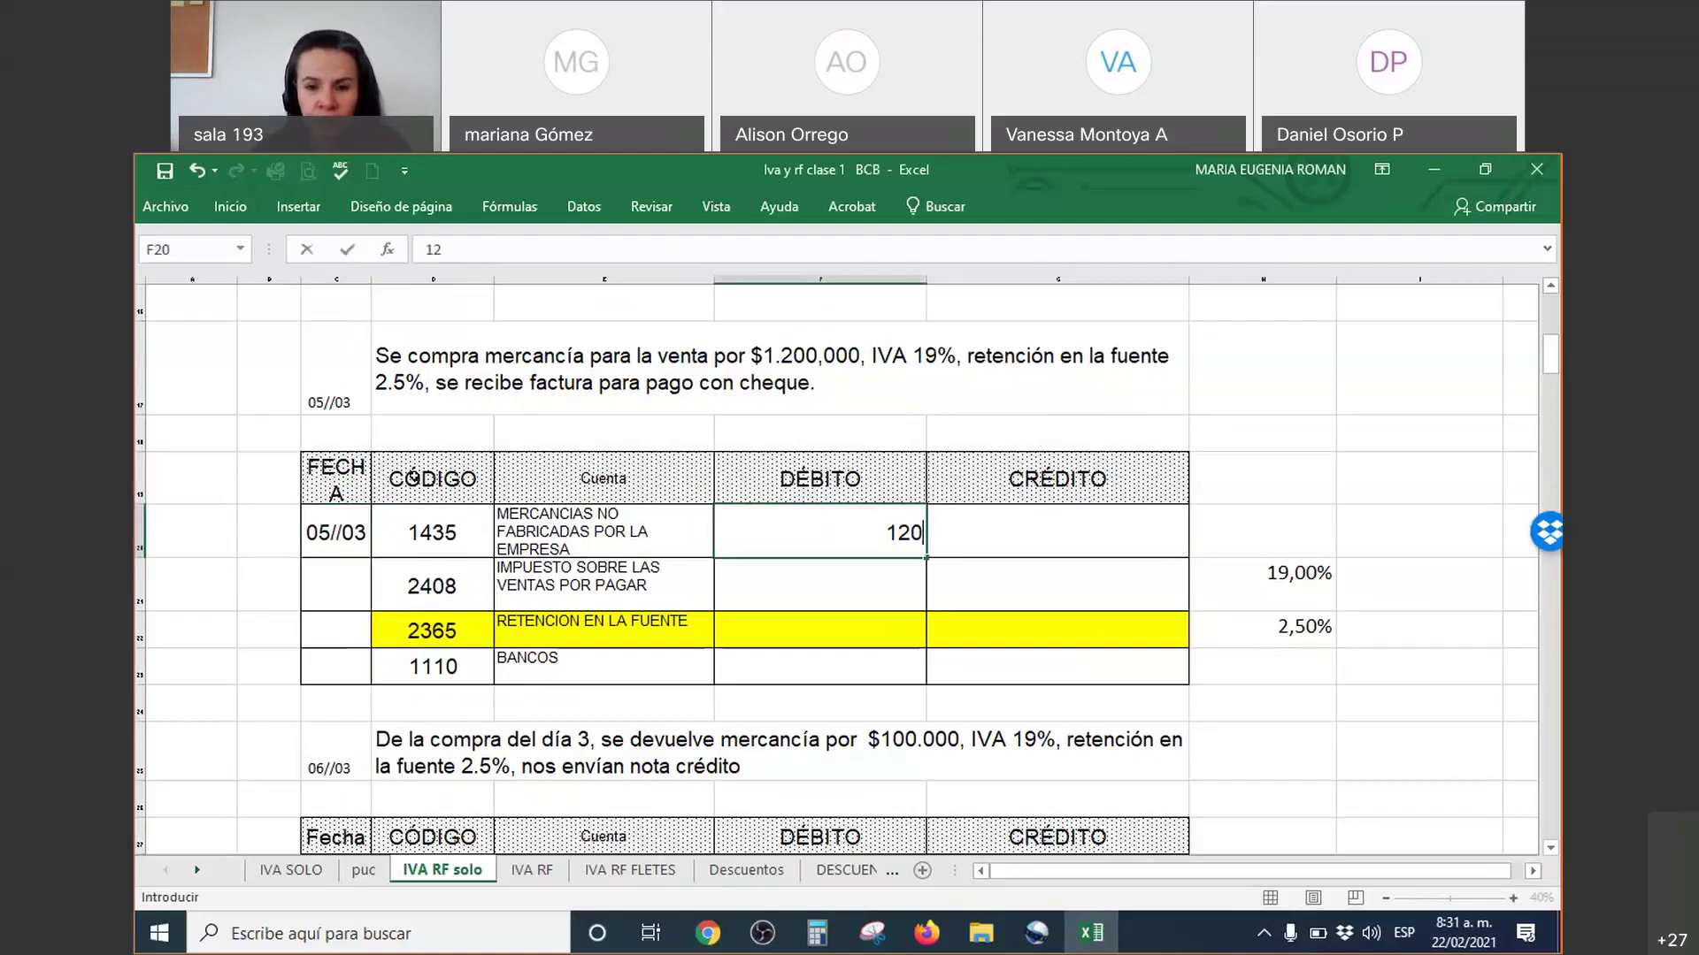
{"action": "type", "text": "00"}
{"action": "key", "text": "Return"}
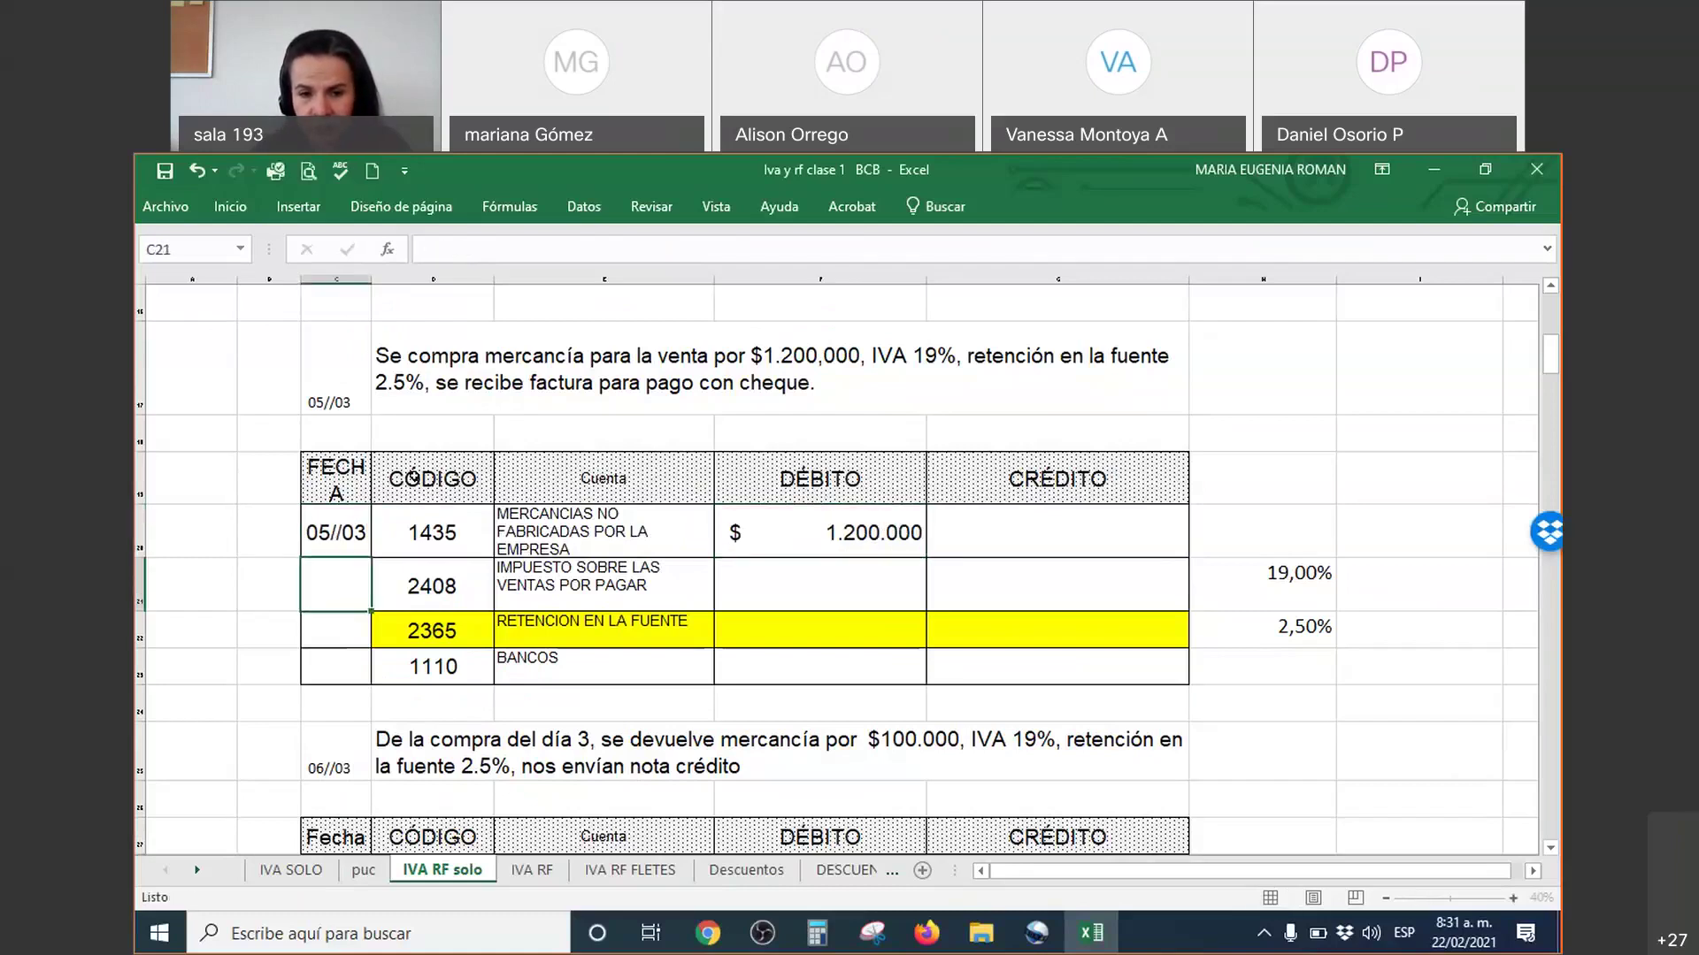
Step: Calculate the debit for account 2408 in F21 as the purchase amount times the 19% IVA rate, using +F20*H21
{"action": "key", "text": "Down"}
{"action": "left_click", "coordinate": [778, 588]}
{"action": "key", "text": "Up"}
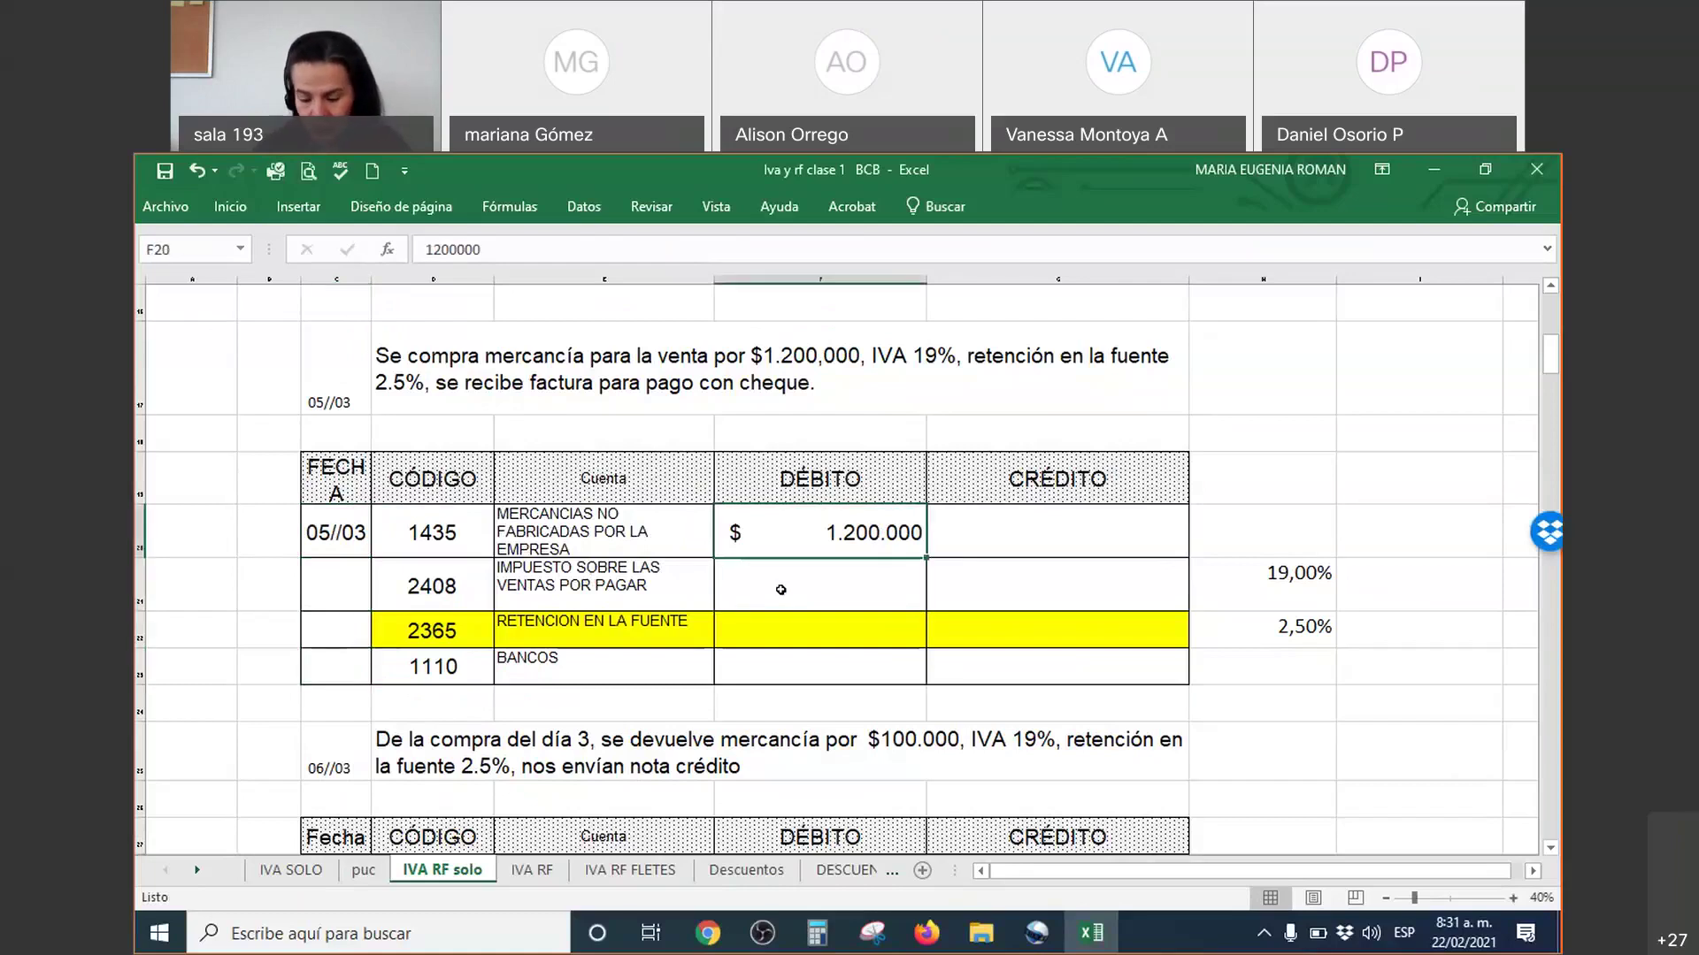
{"action": "left_click", "coordinate": [781, 589]}
{"action": "type", "text": "+"}
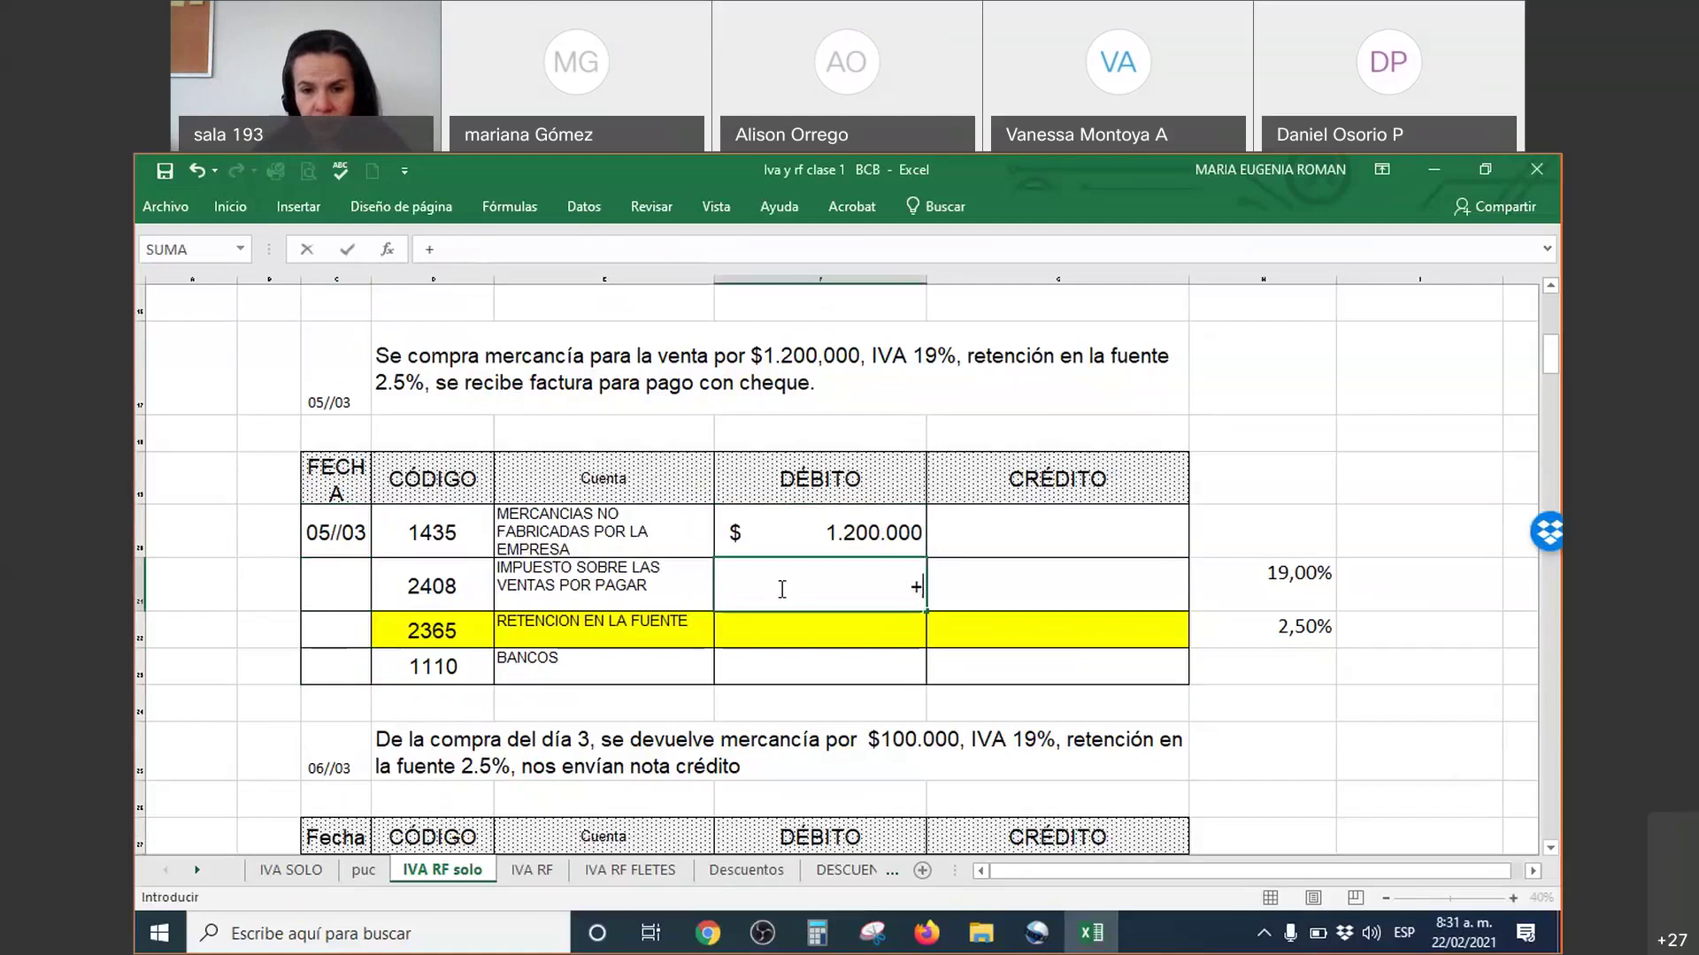
{"action": "key", "text": "Up"}
{"action": "type", "text": "*"}
{"action": "key", "text": "Right"}
{"action": "key", "text": "Right"}
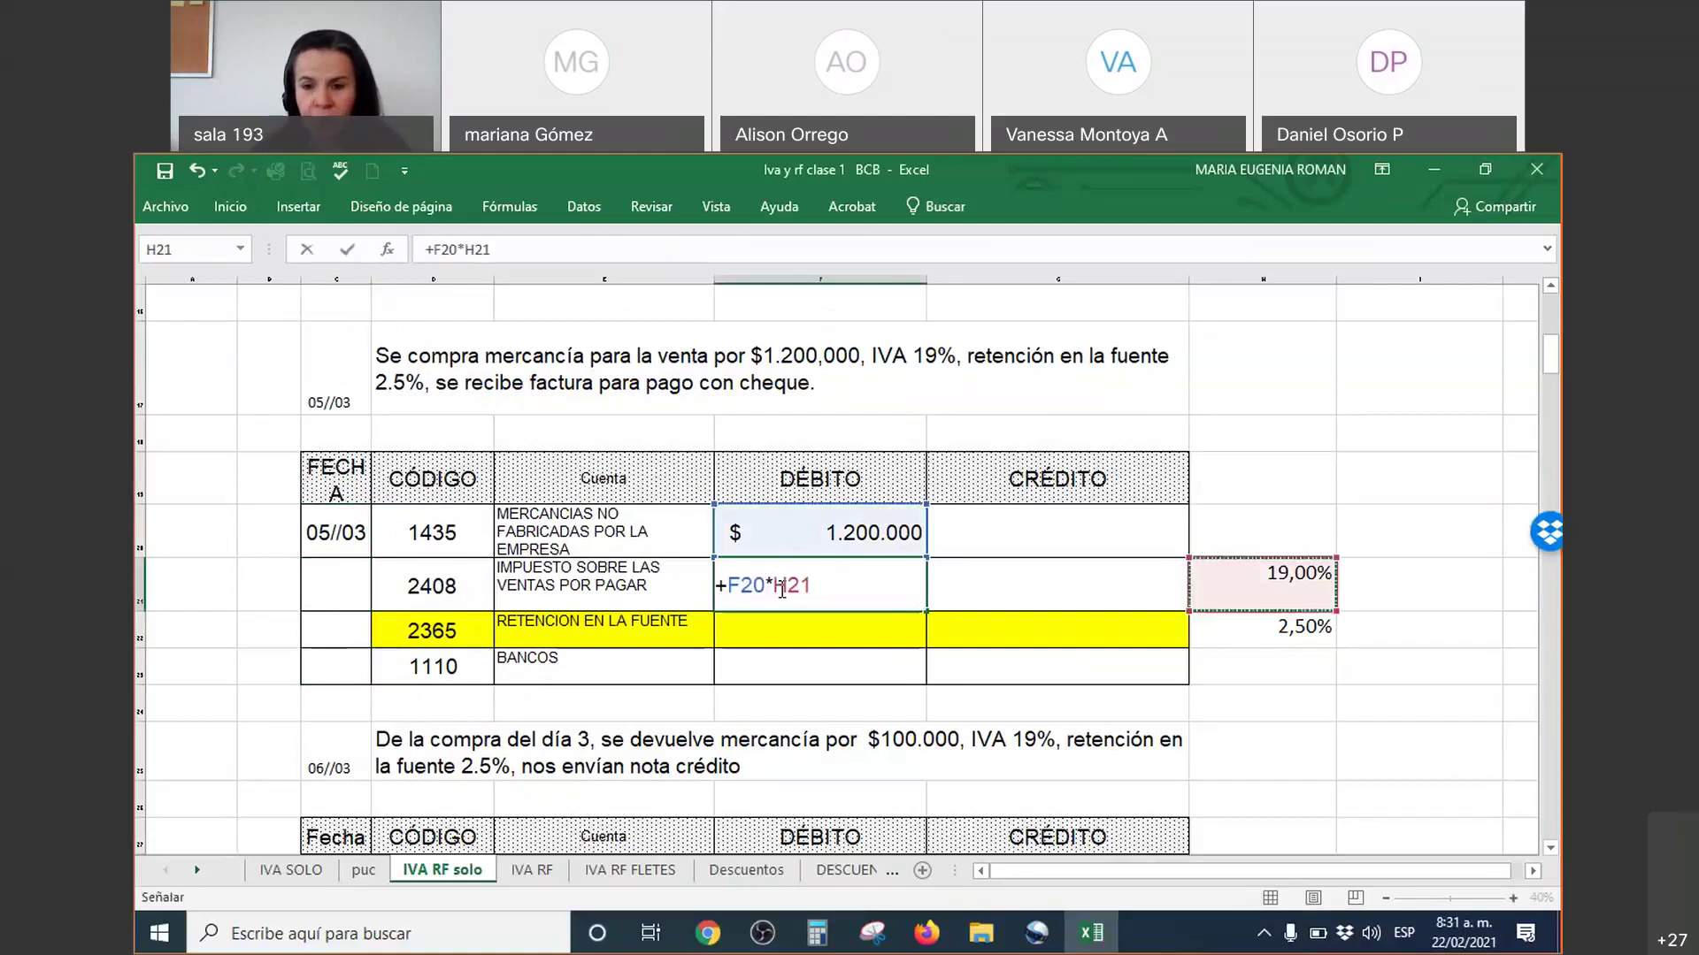
{"action": "key", "text": "Return"}
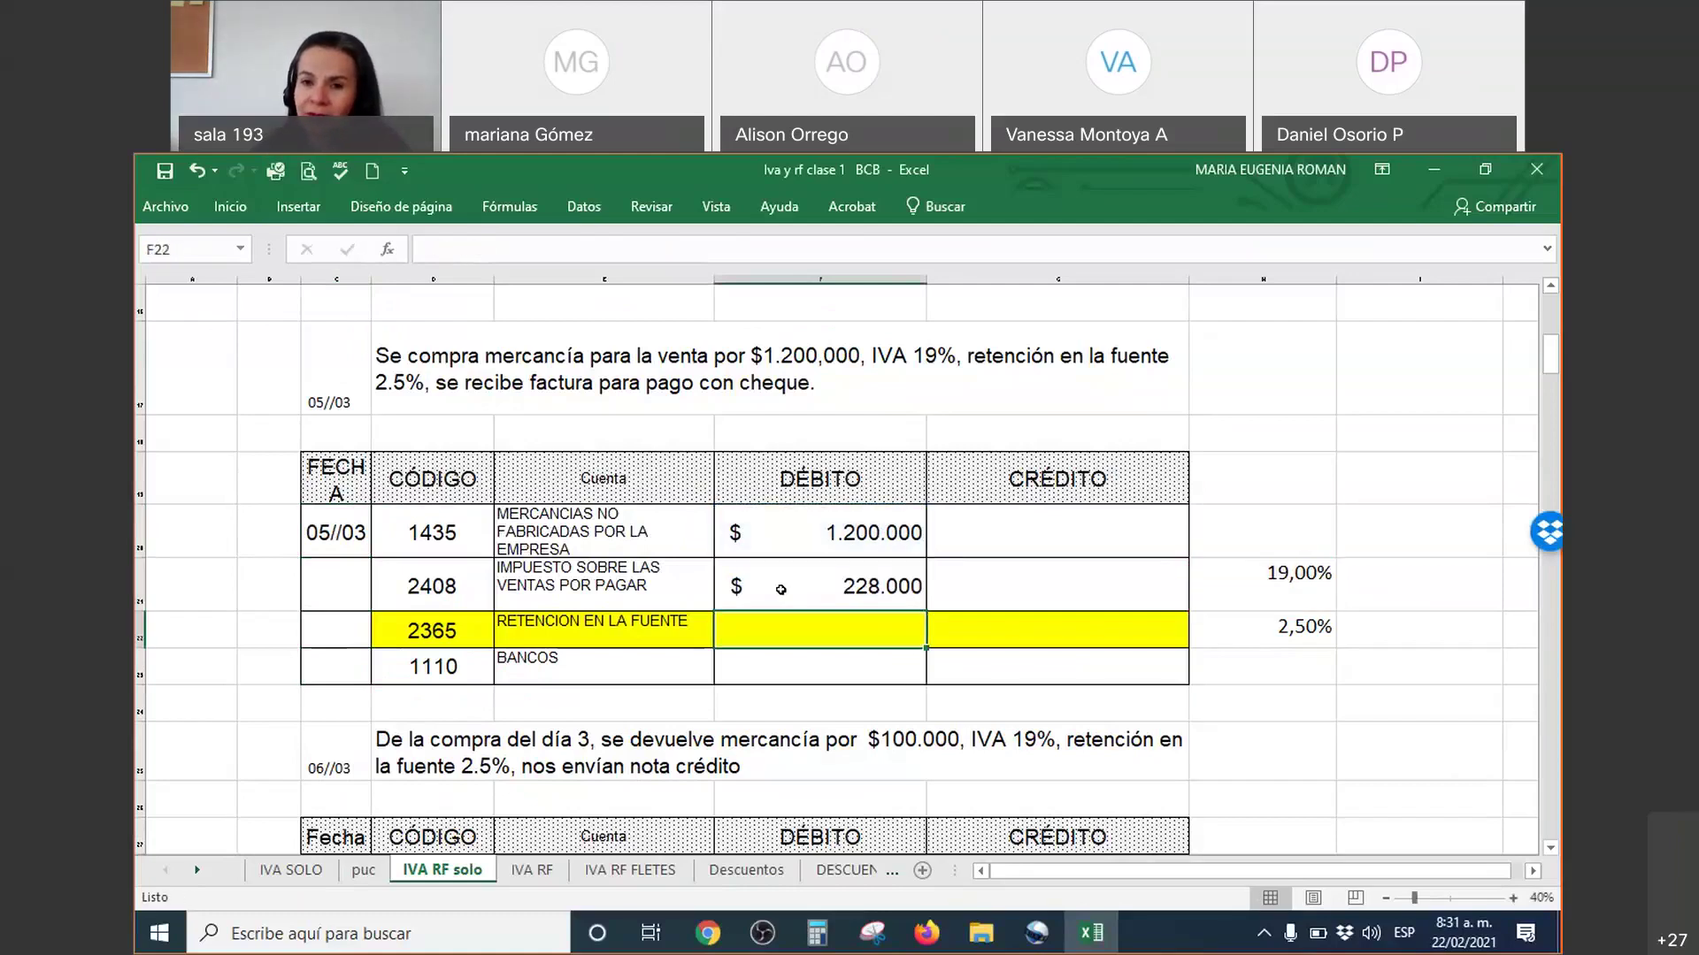
Step: Calculate the credit for account 2365 in G22 as the purchase amount times the 2.5% withholding rate, using +F20*H22
{"action": "key", "text": "Right"}
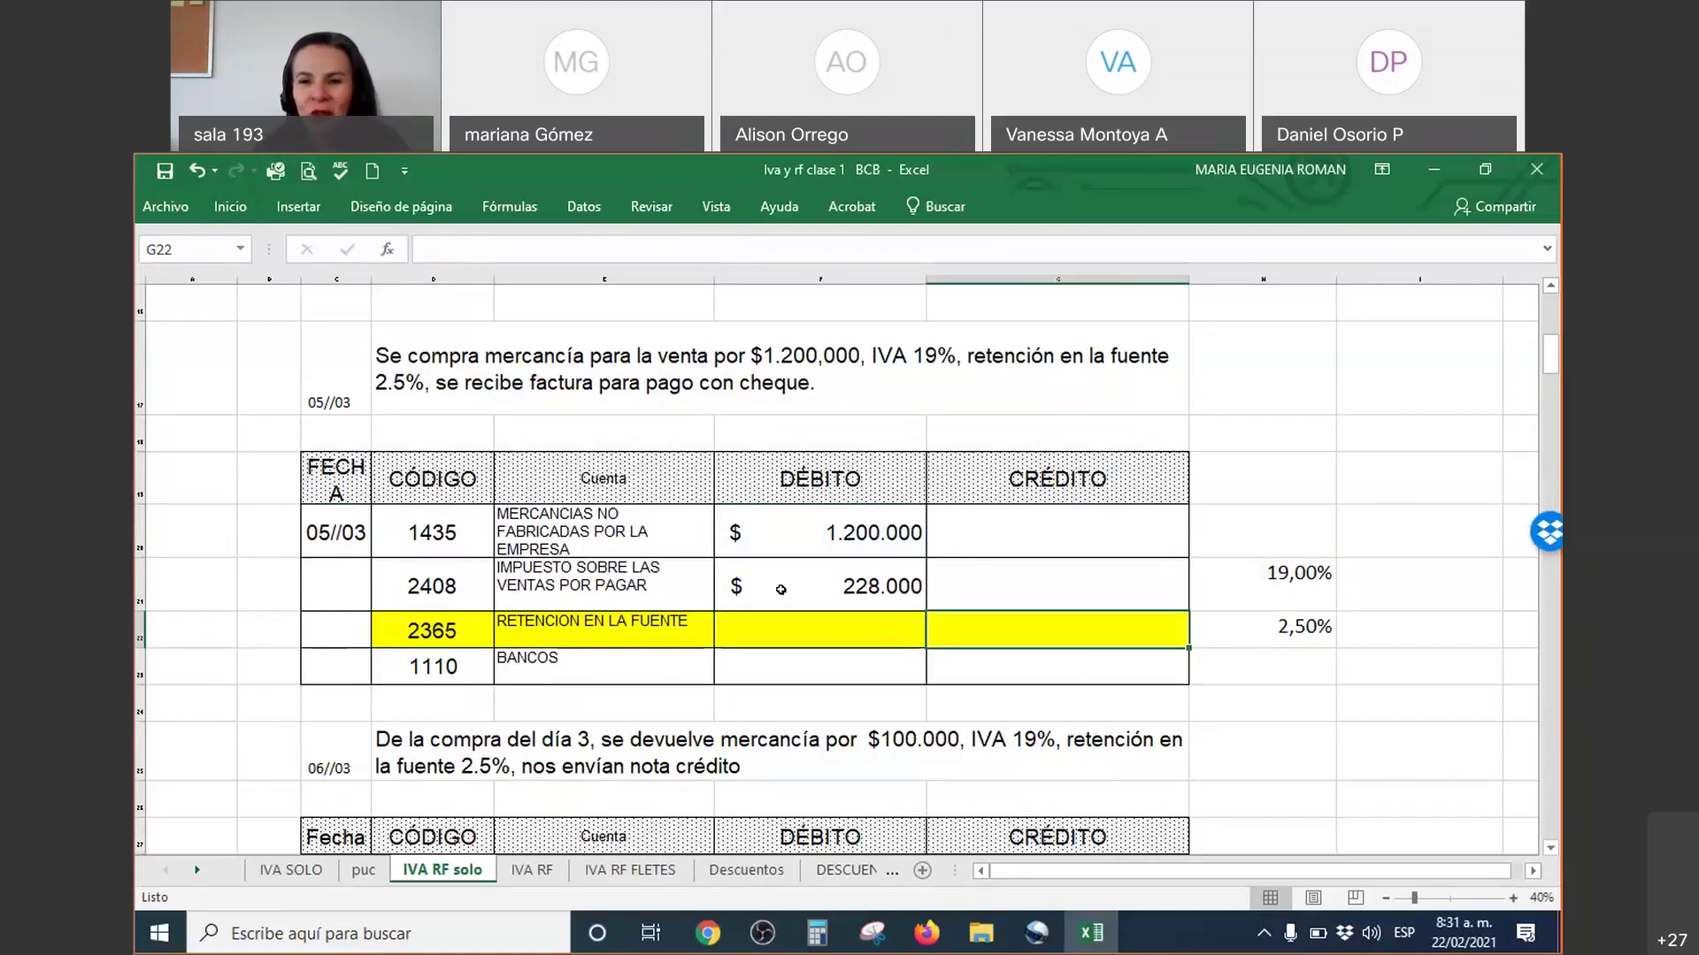
{"action": "key", "text": "Left"}
{"action": "key", "text": "Left"}
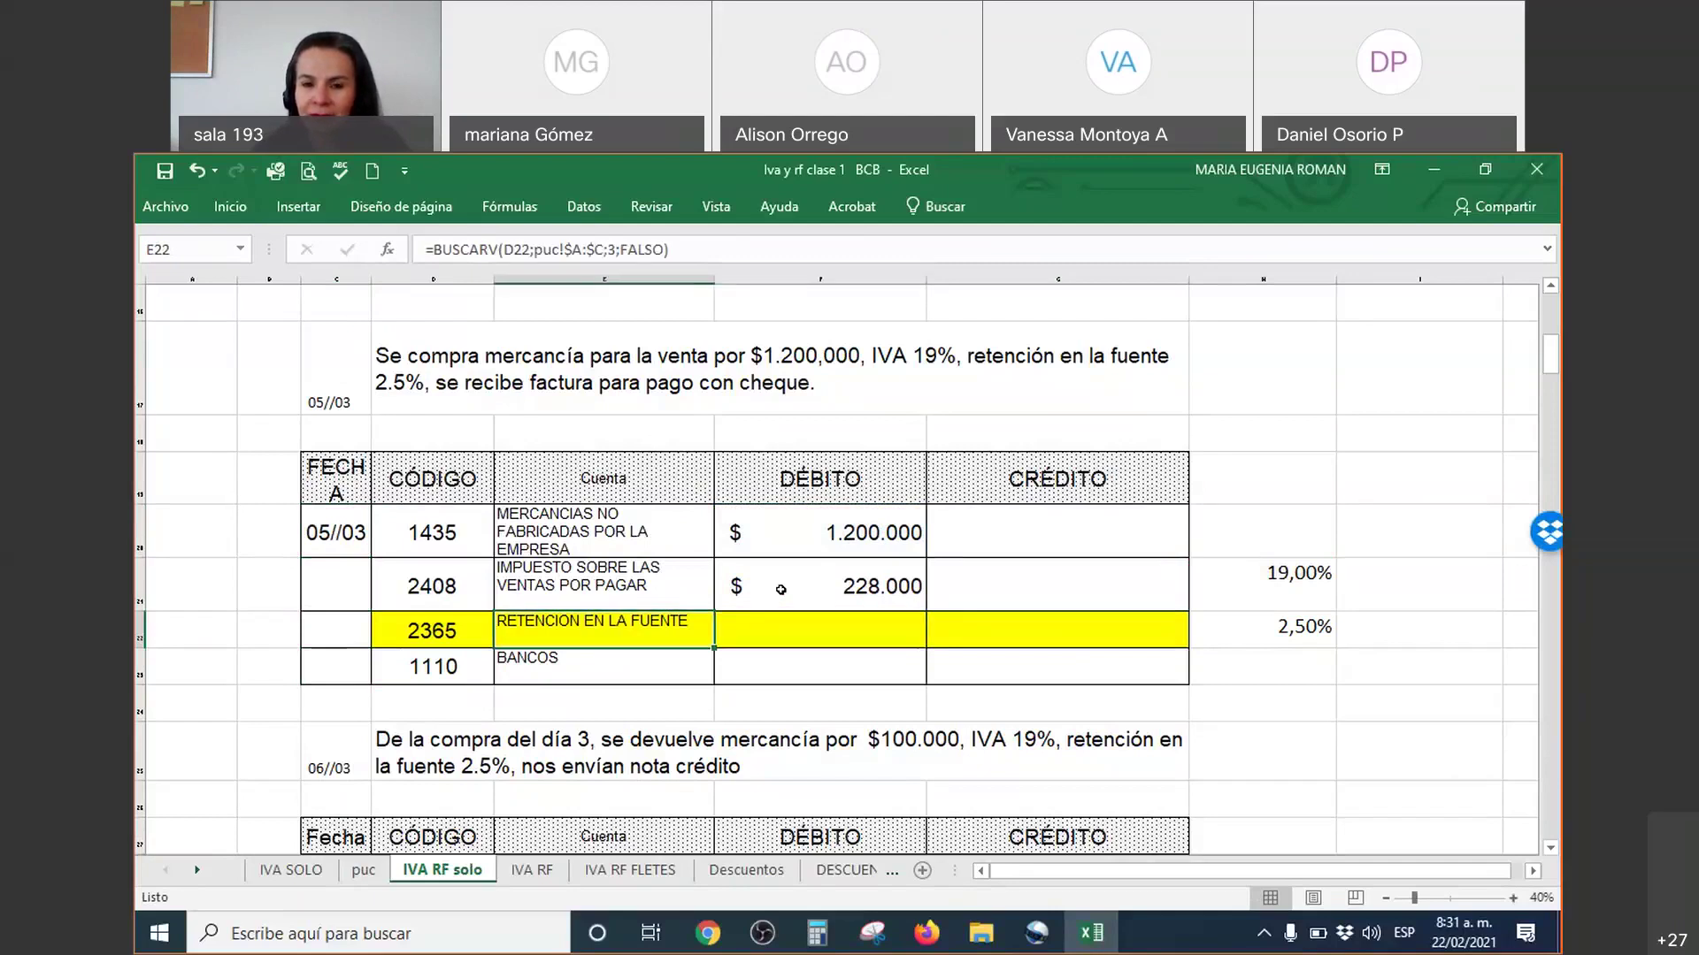
{"action": "key", "text": "Right"}
{"action": "key", "text": "Right"}
{"action": "type", "text": "+"}
{"action": "key", "text": "Up"}
{"action": "key", "text": "Up"}
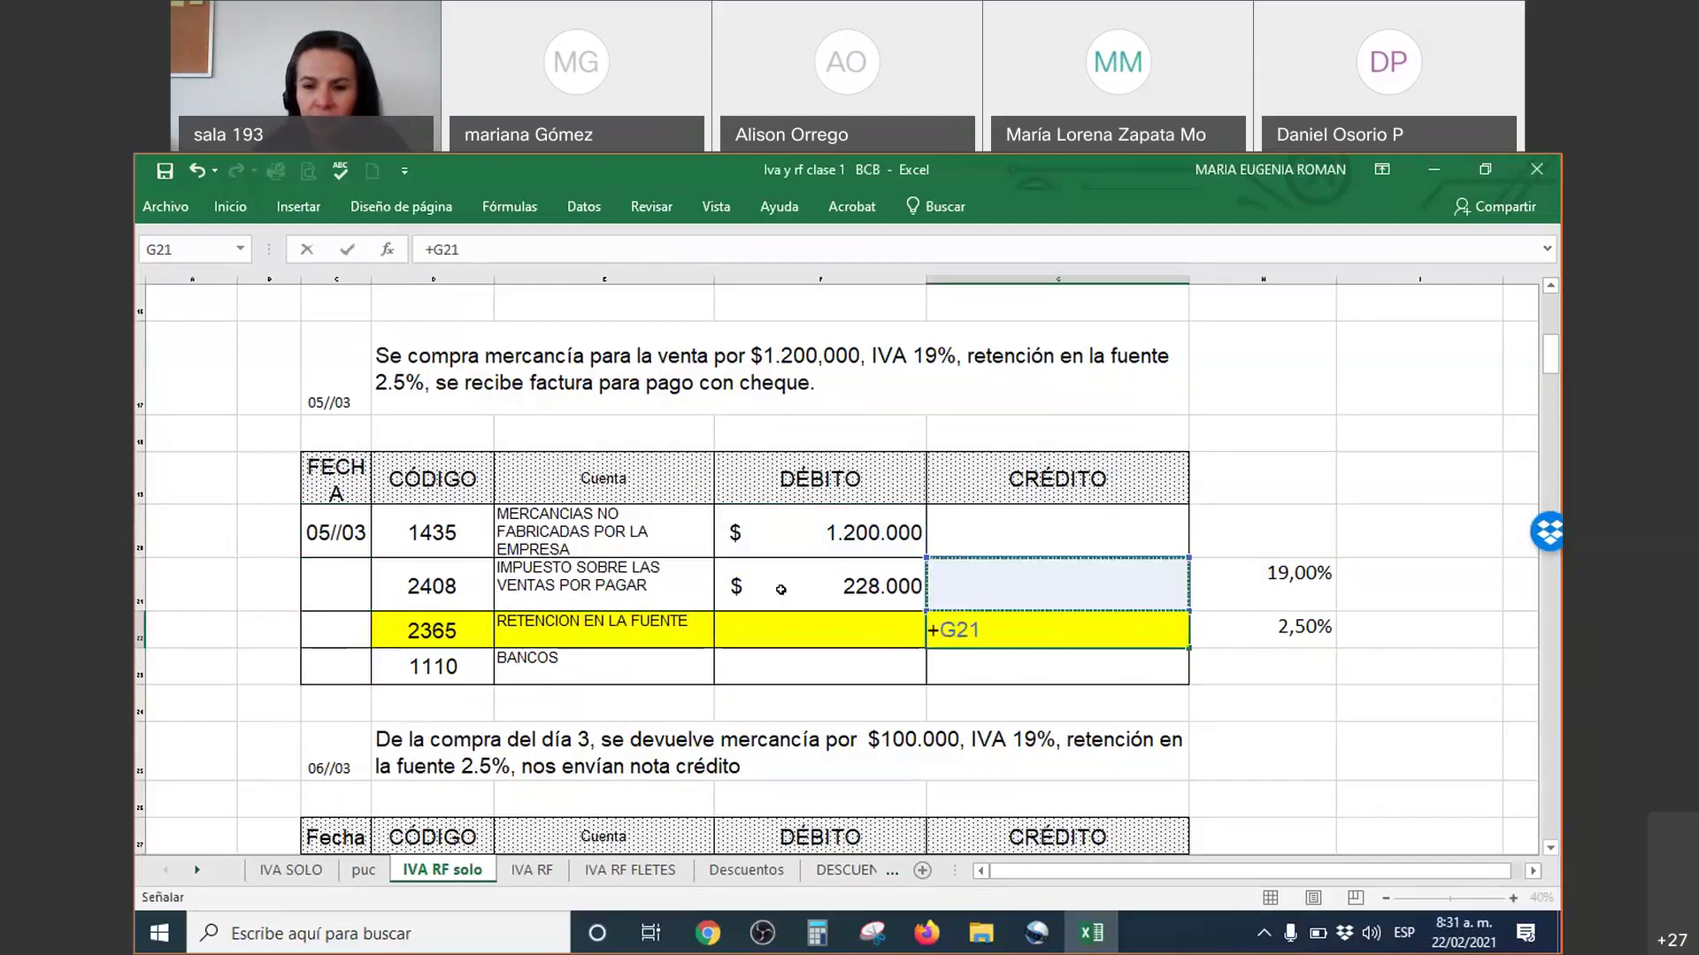
{"action": "key", "text": "Left"}
{"action": "type", "text": "*"}
{"action": "key", "text": "Right"}
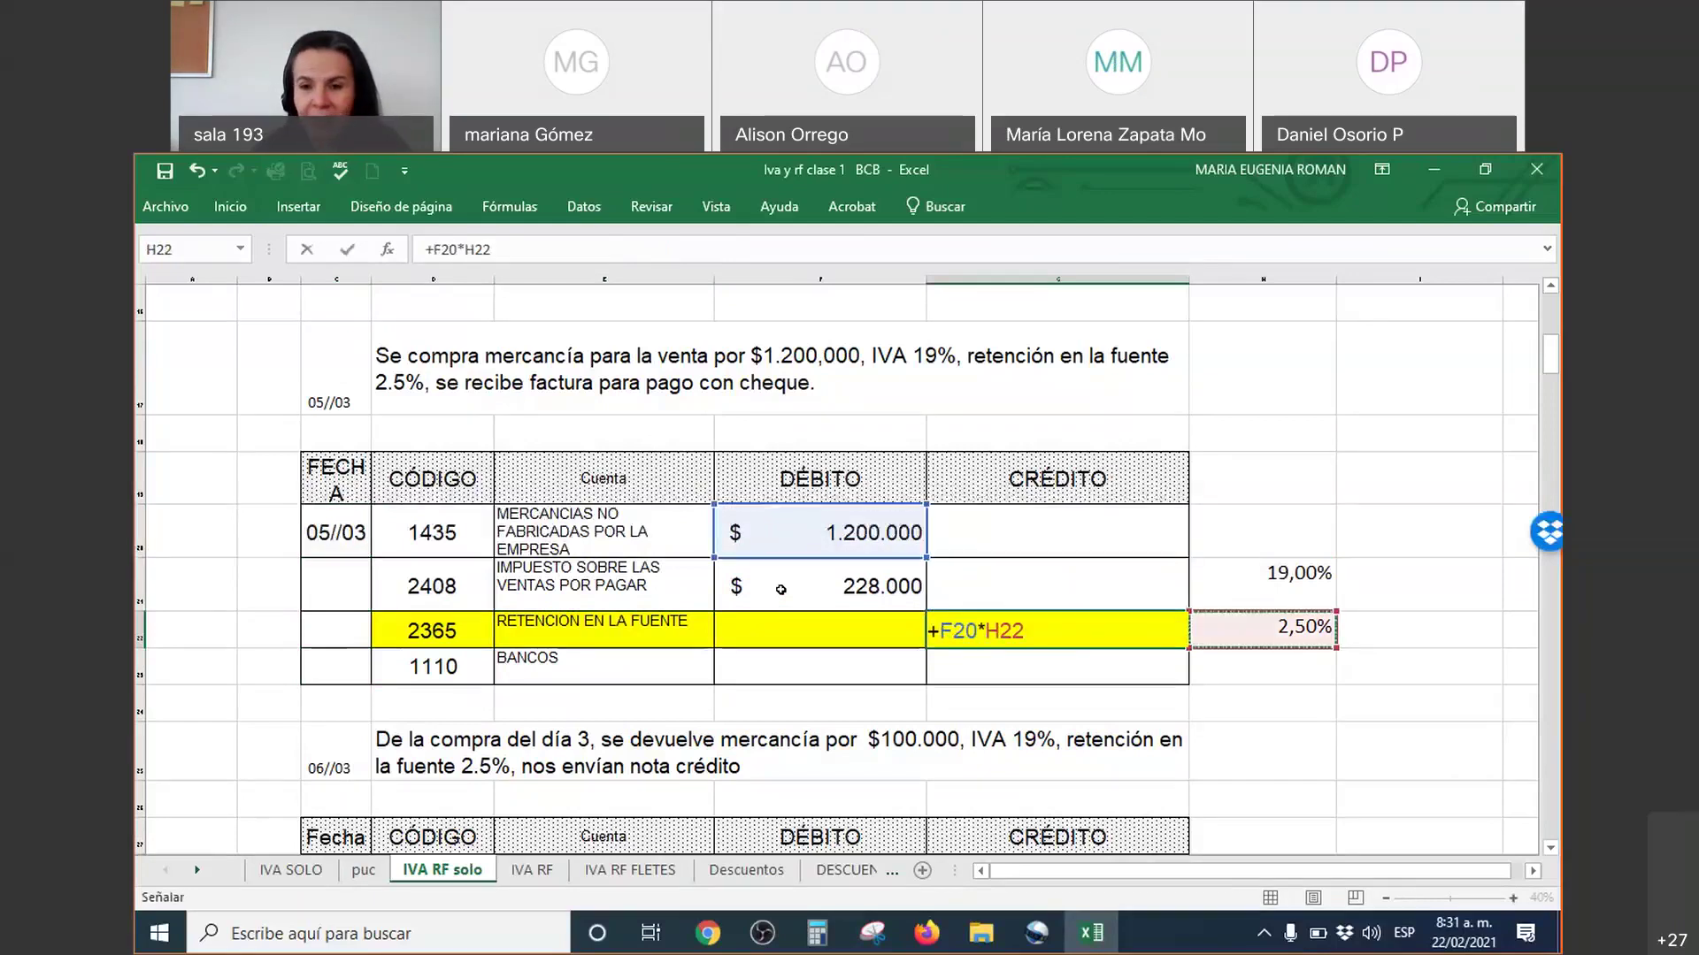
{"action": "key", "text": "Return"}
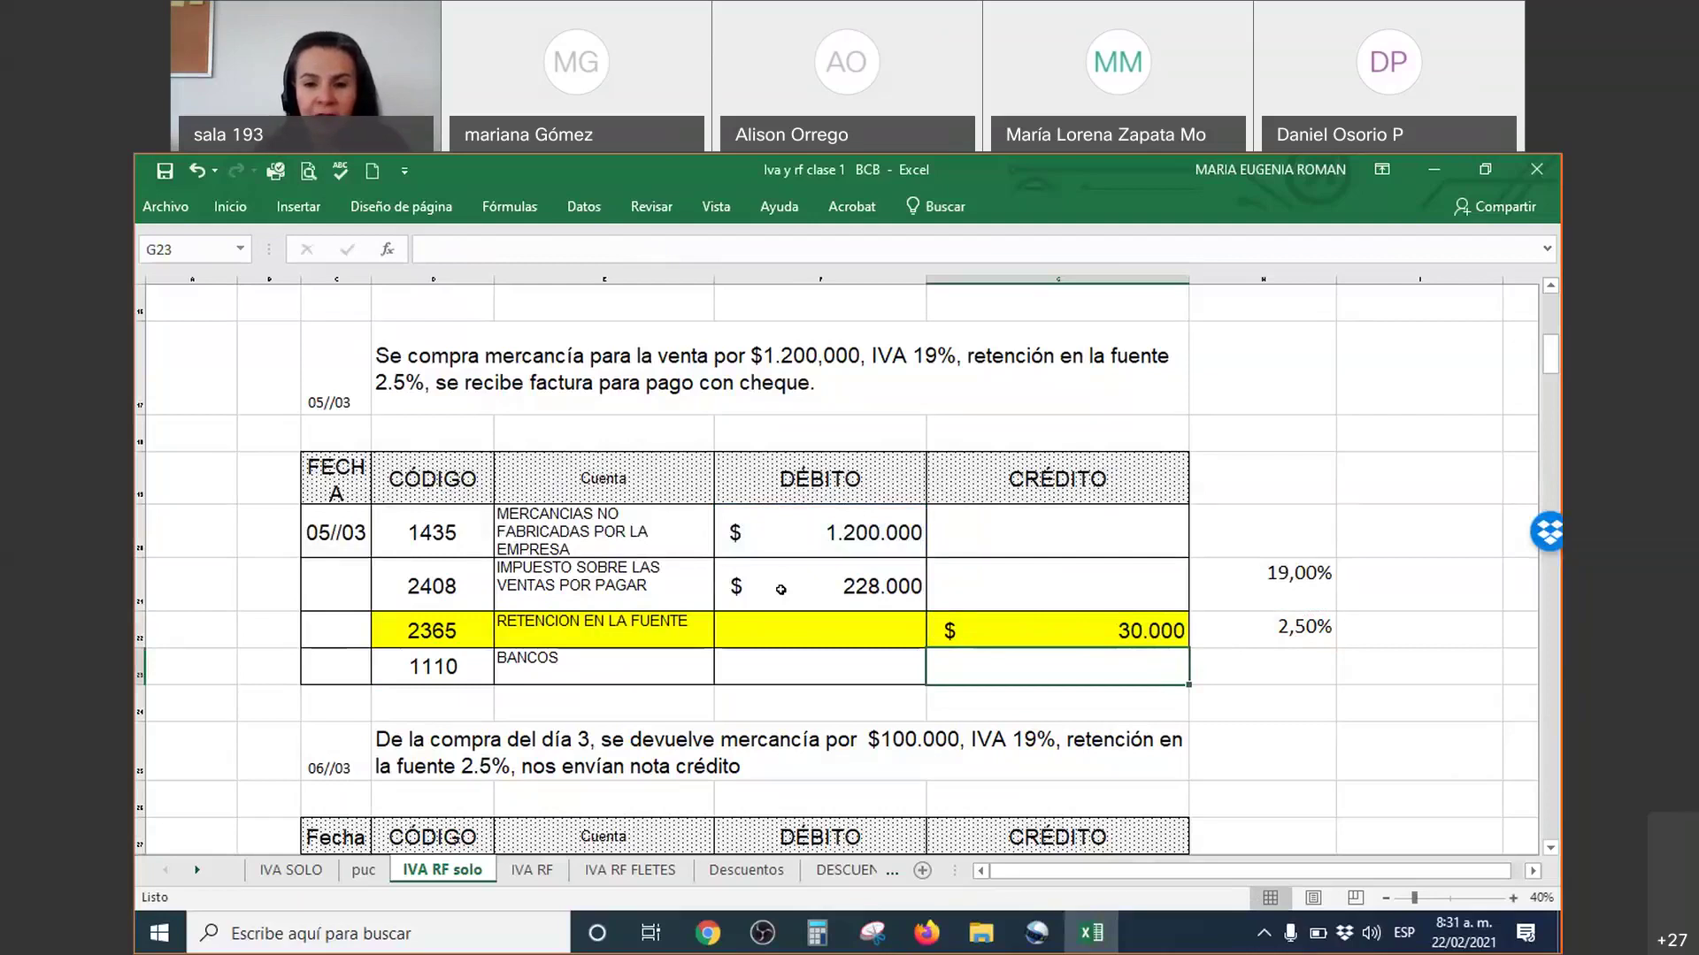
Step: Calculate the bank credit for account 1110 in G23 as purchase plus IVA minus withholding, using +F20+F21-G22
{"action": "type", "text": "+"}
{"action": "key", "text": "Up"}
{"action": "key", "text": "Up"}
{"action": "key", "text": "Up"}
{"action": "key", "text": "Left"}
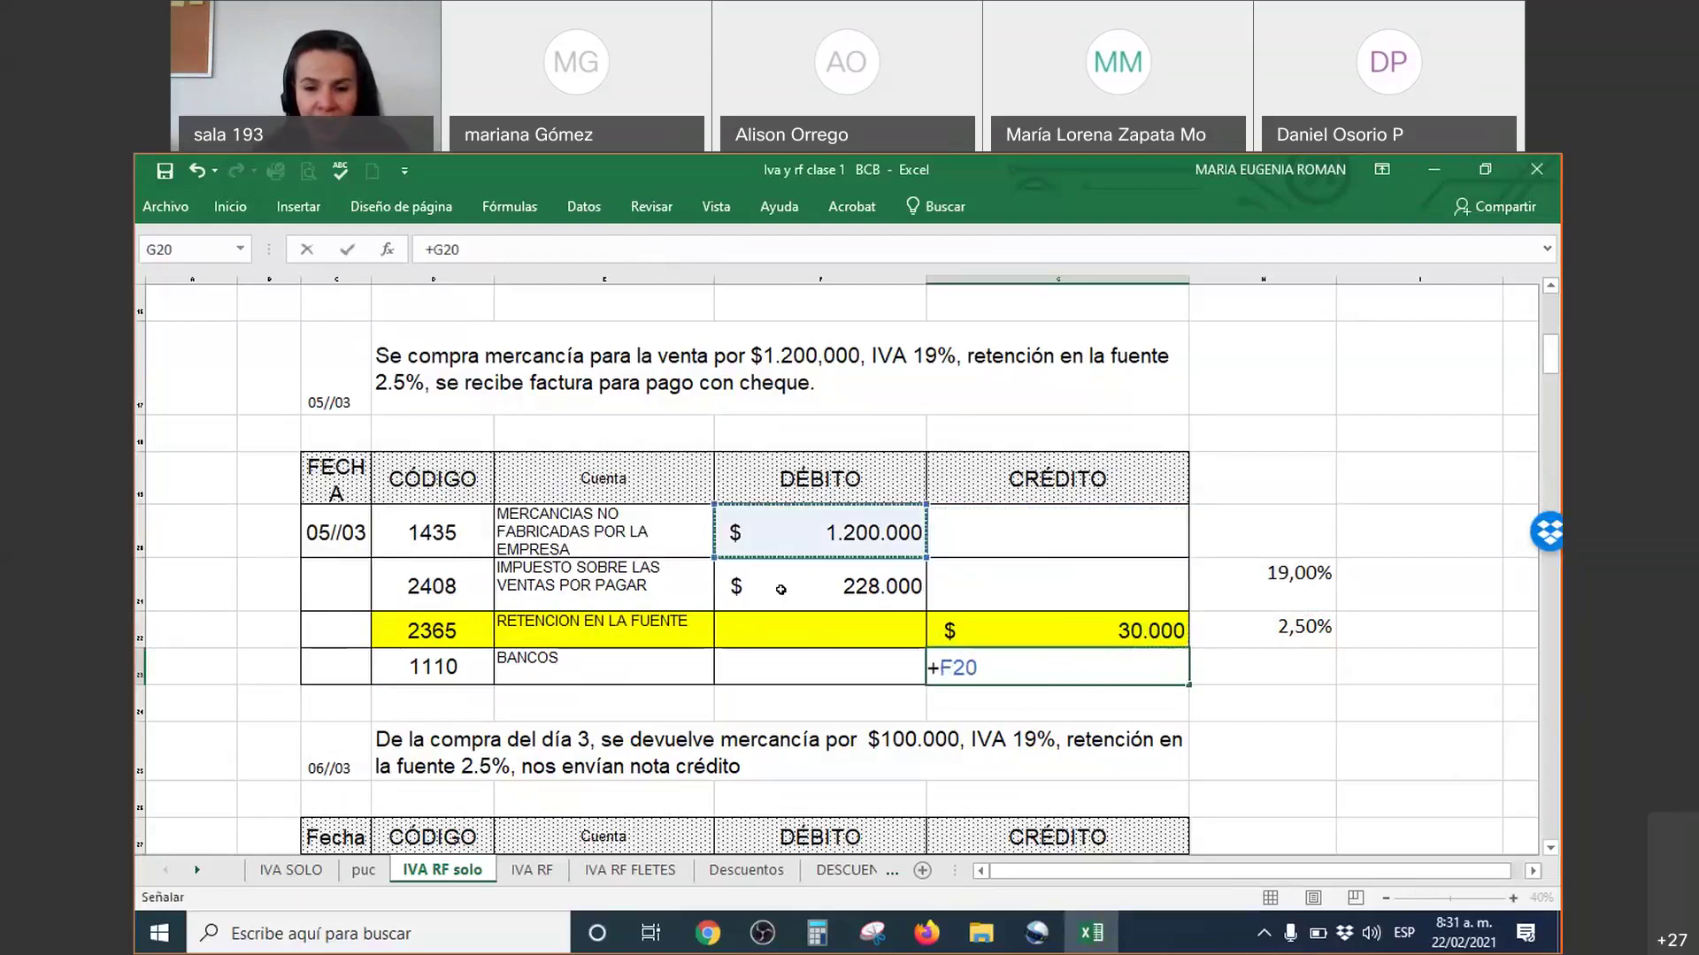
{"action": "type", "text": "+"}
{"action": "key", "text": "Up"}
{"action": "key", "text": "Up"}
{"action": "key", "text": "Left"}
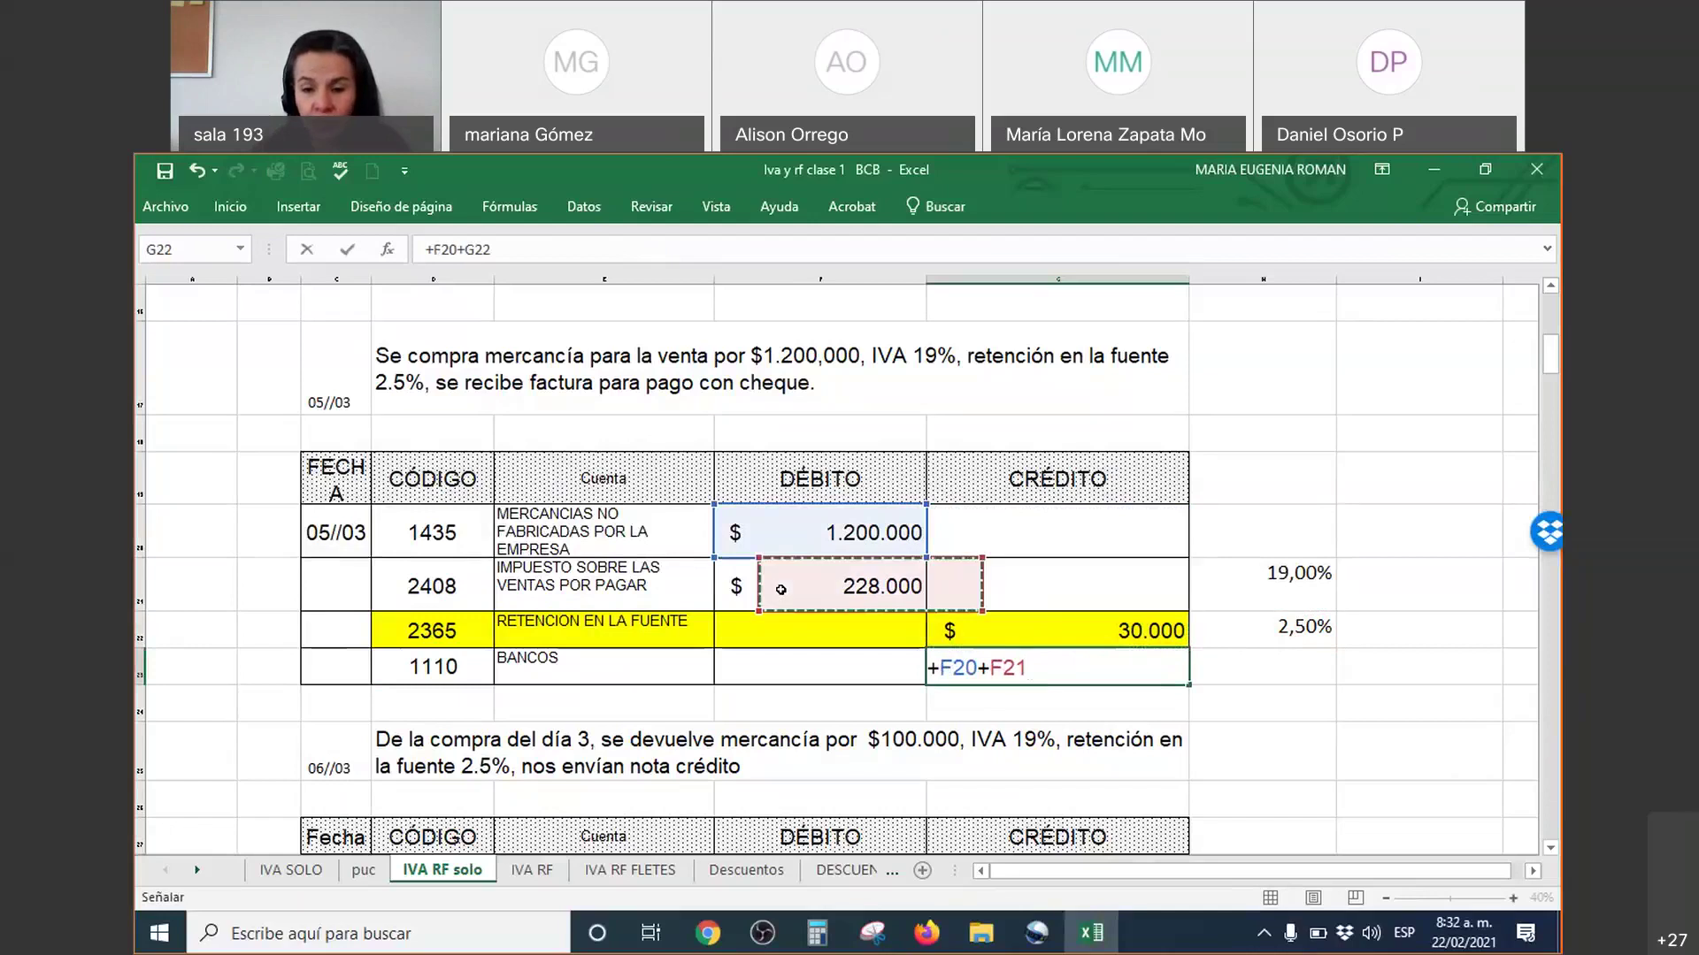
{"action": "type", "text": "-"}
{"action": "key", "text": "Up"}
{"action": "key", "text": "Return"}
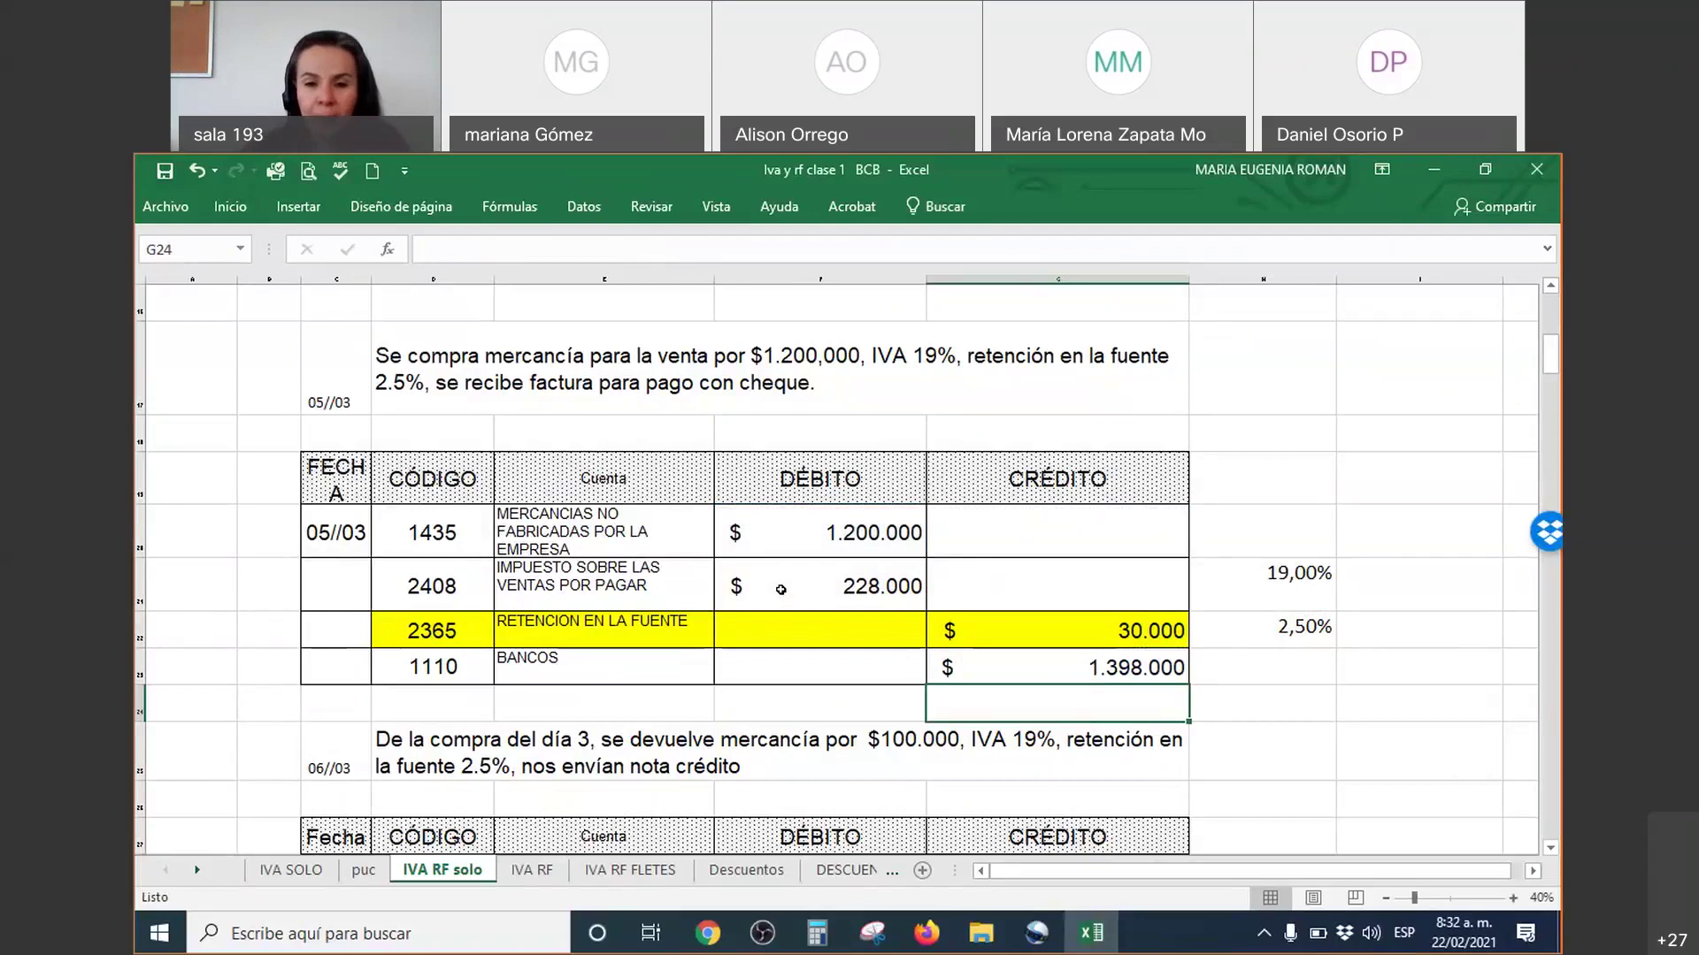
Step: Examine the 06//03 merchandise return statement and its entry table against the 03//03 and 05//03 purchase entries
{"action": "scroll", "coordinate": [698, 428], "scroll_direction": "down", "scroll_amount": 2}
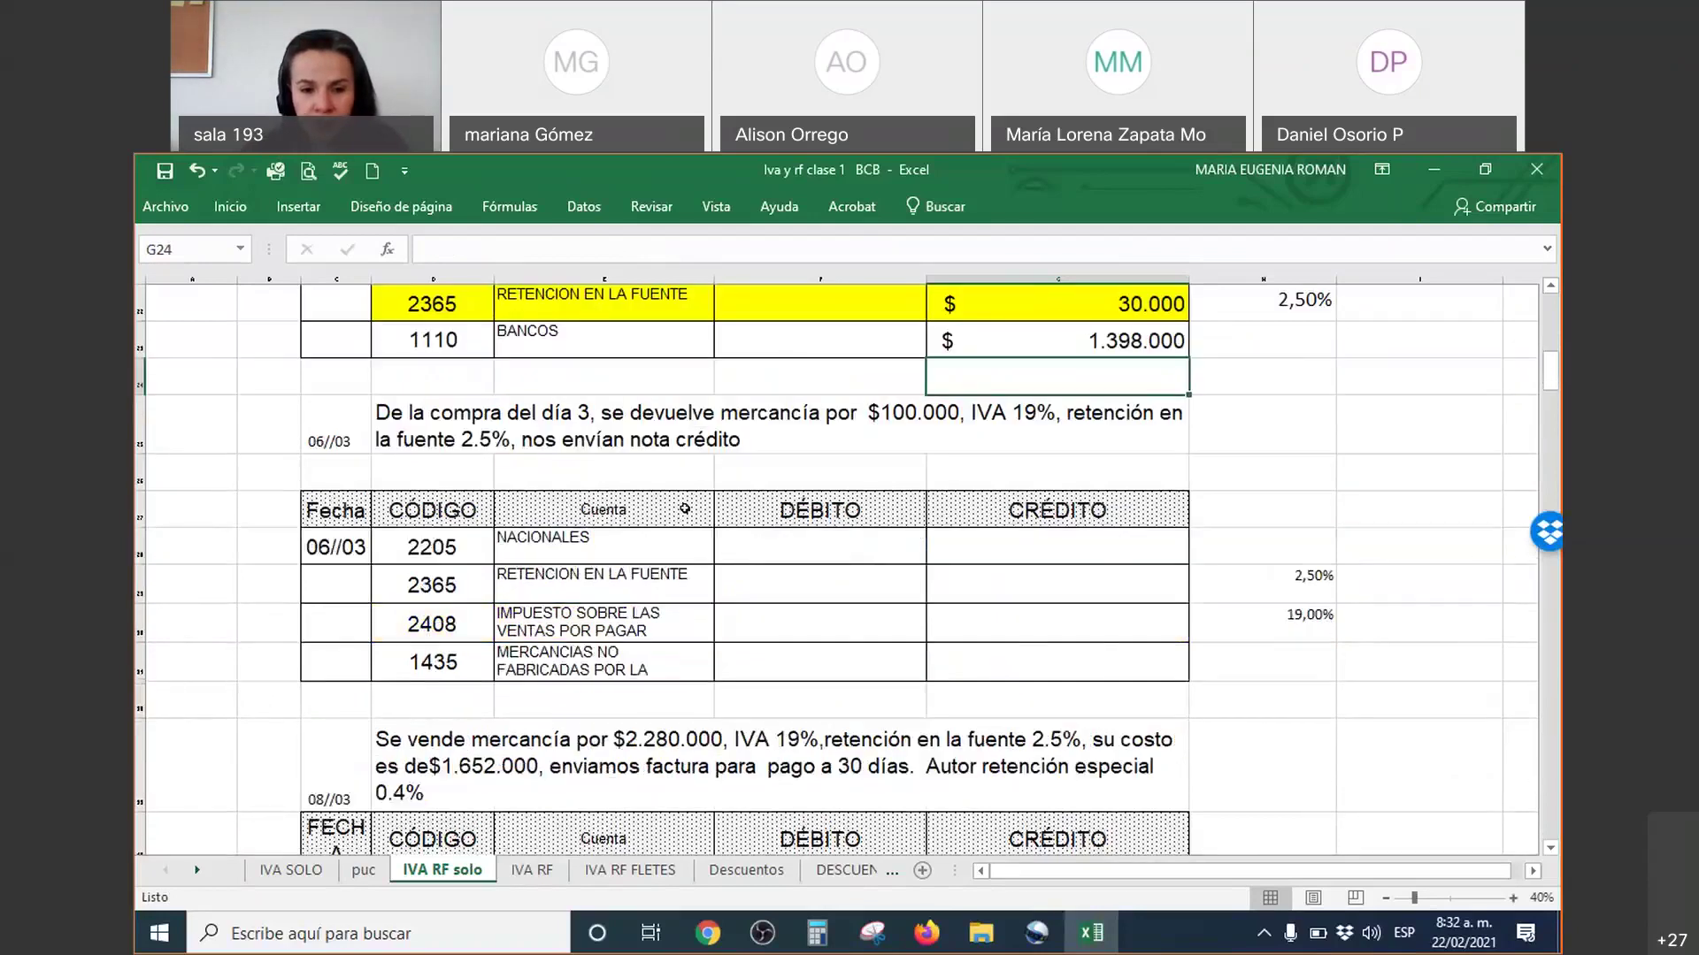
{"action": "scroll", "coordinate": [683, 509], "scroll_direction": "up", "scroll_amount": 1}
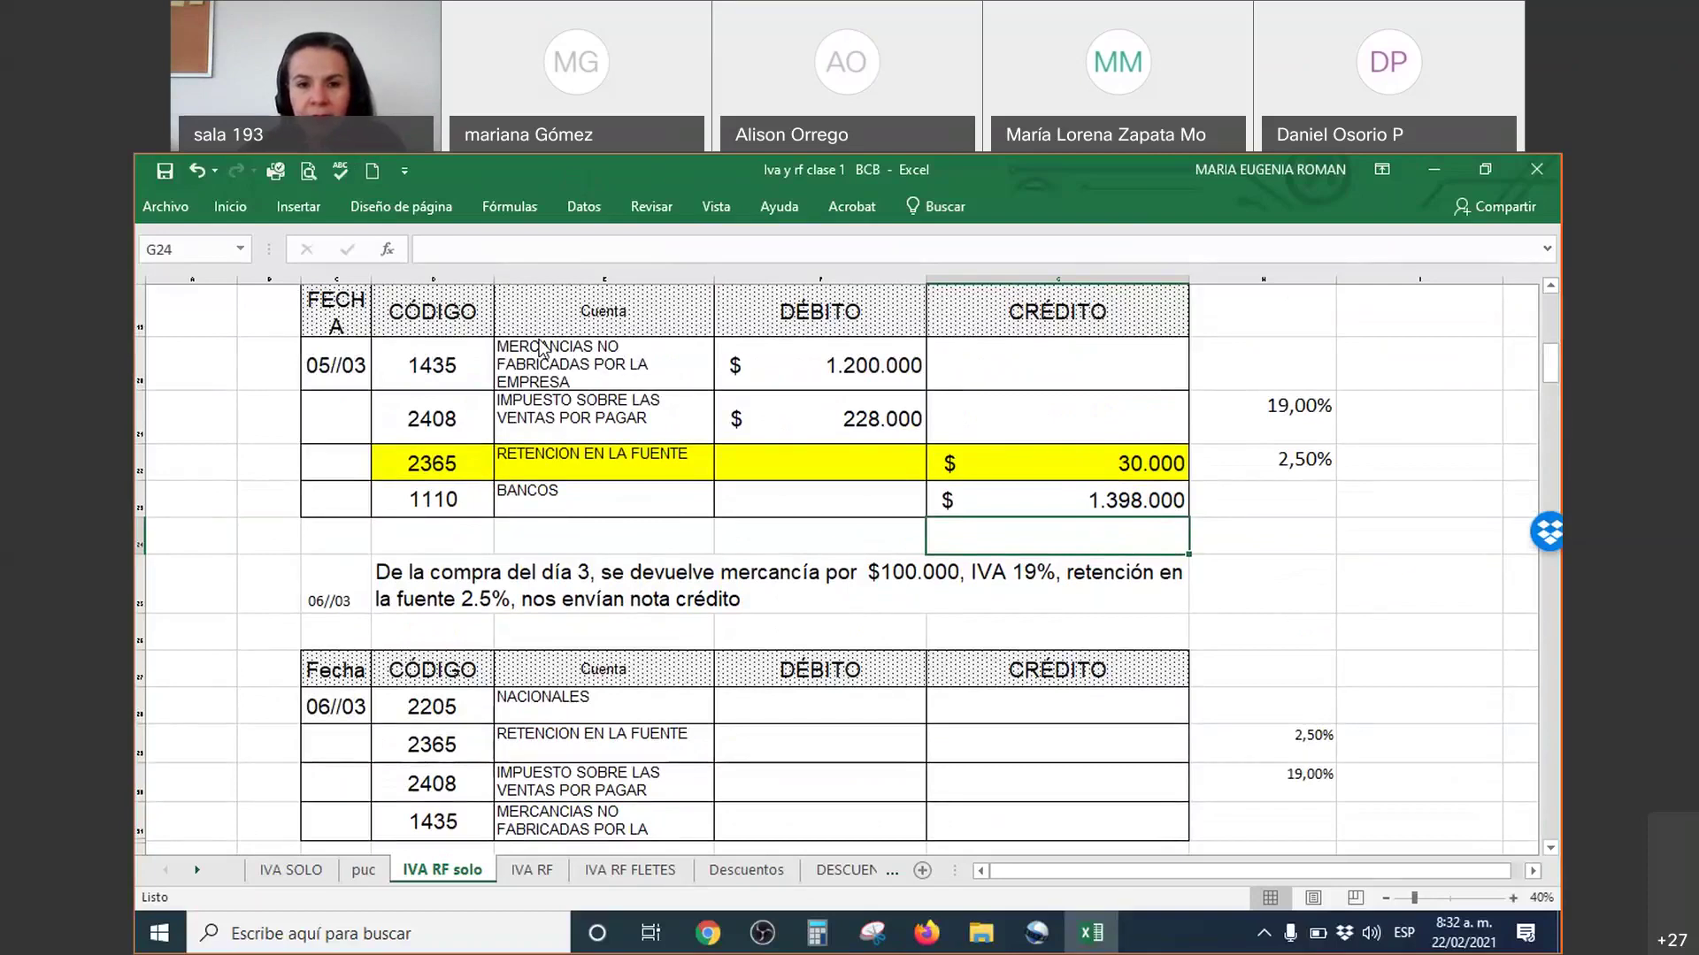
{"action": "scroll", "coordinate": [671, 803], "scroll_direction": "down", "scroll_amount": 2}
{"action": "left_click", "coordinate": [140, 670]}
{"action": "scroll", "coordinate": [771, 751], "scroll_direction": "up", "scroll_amount": 1}
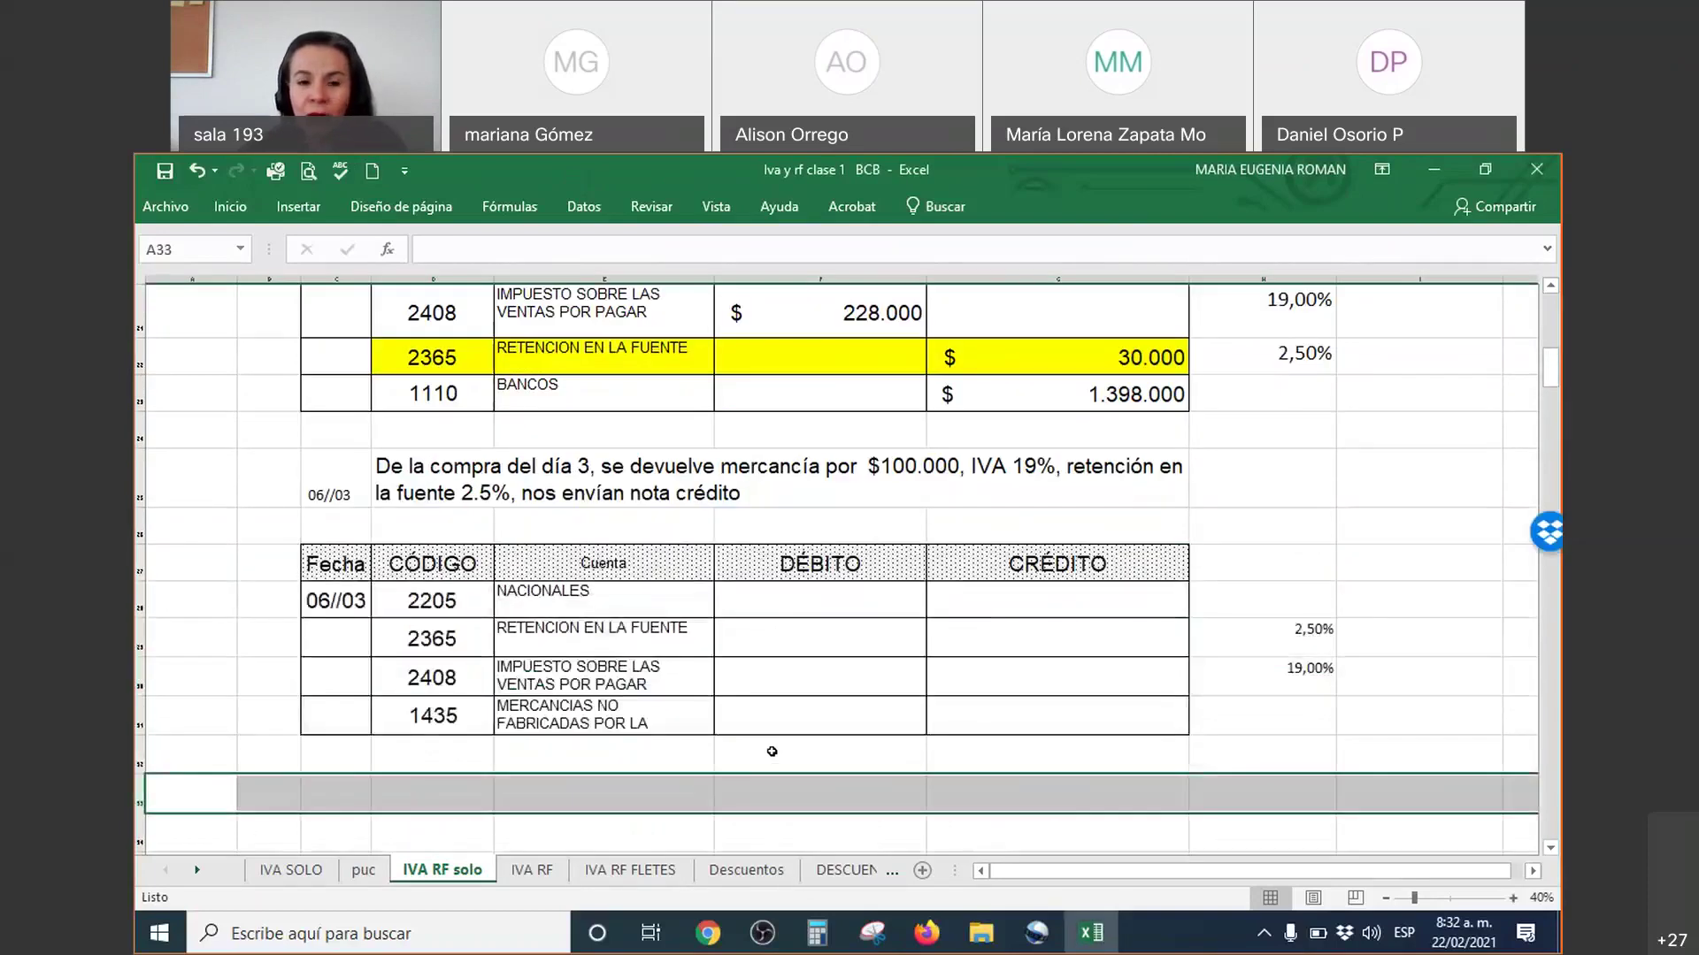
{"action": "scroll", "coordinate": [407, 623], "scroll_direction": "up", "scroll_amount": 3}
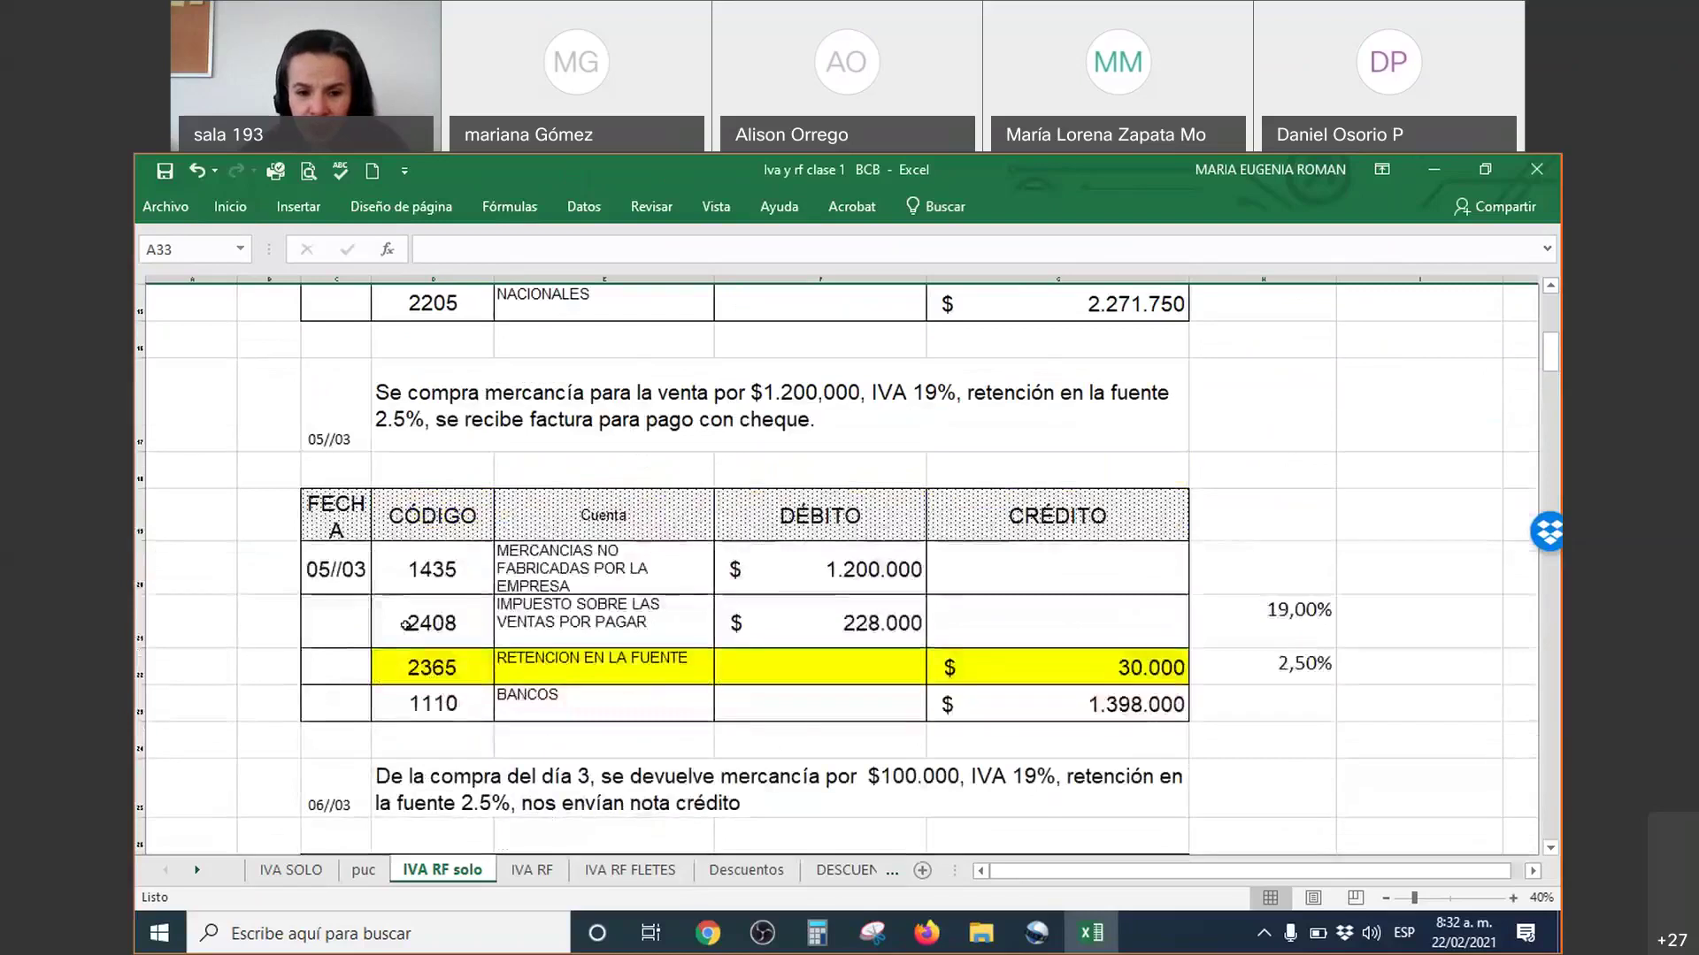
{"action": "scroll", "coordinate": [407, 624], "scroll_direction": "down", "scroll_amount": 1}
{"action": "scroll", "coordinate": [421, 434], "scroll_direction": "up", "scroll_amount": 2}
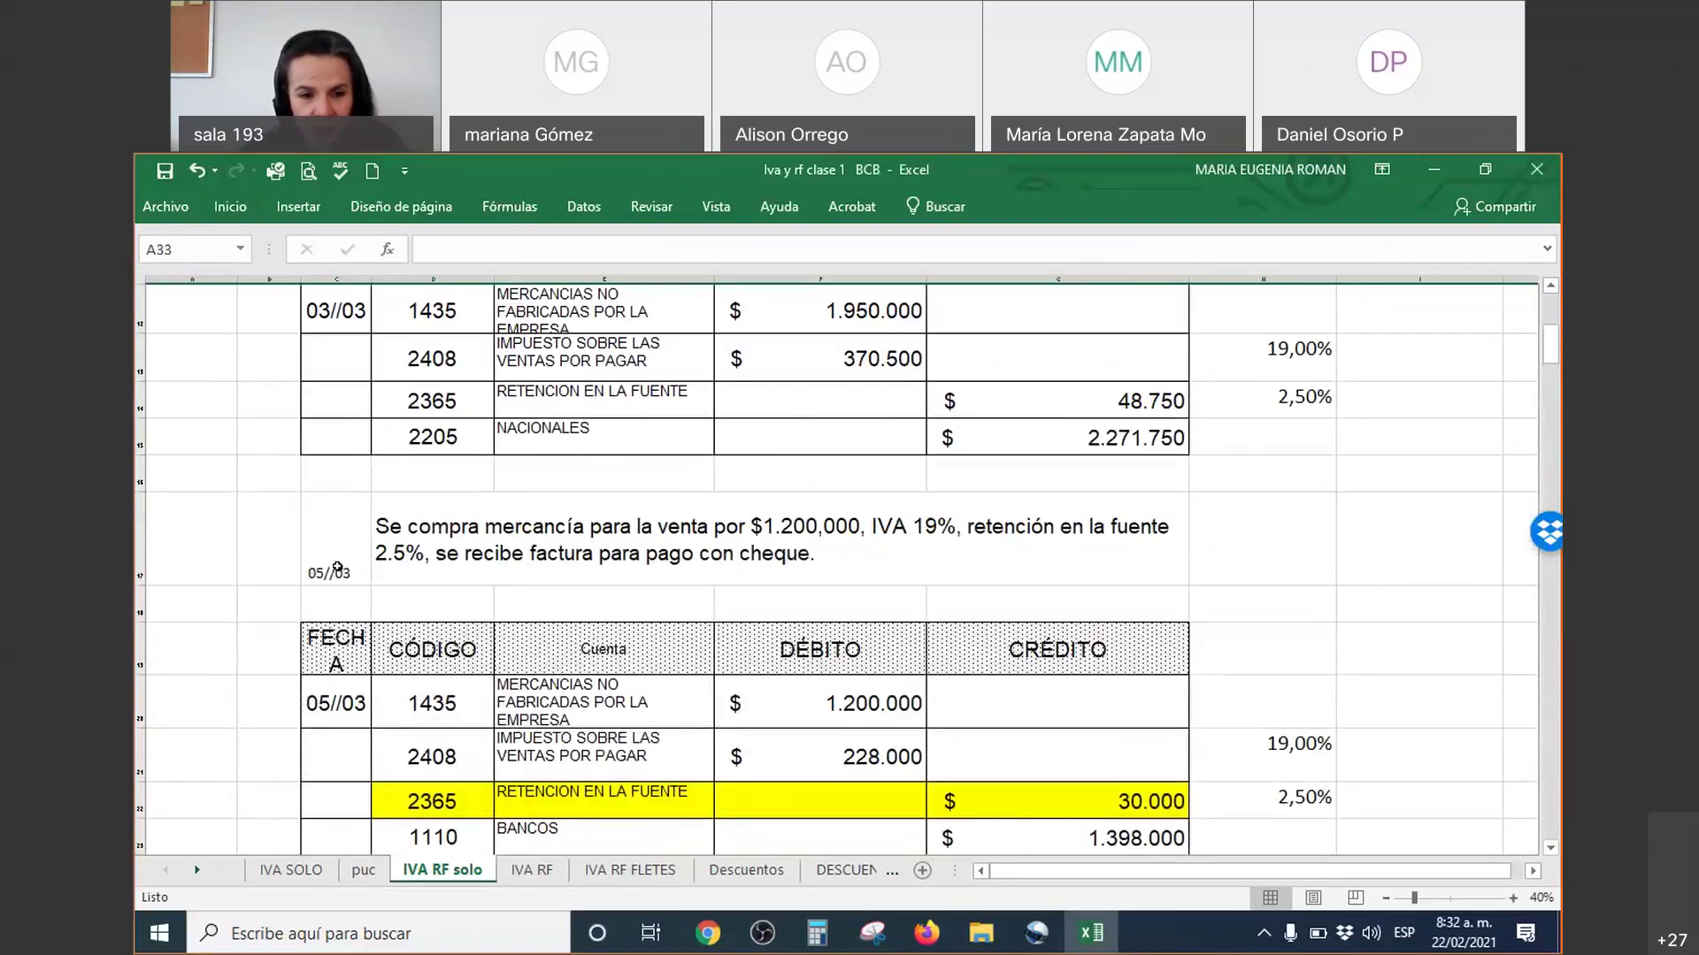
Step: Change the 06//03 merchandise return statement in D25 so that it refers to the purchase of day 5
{"action": "scroll", "coordinate": [337, 567], "scroll_direction": "down", "scroll_amount": 2}
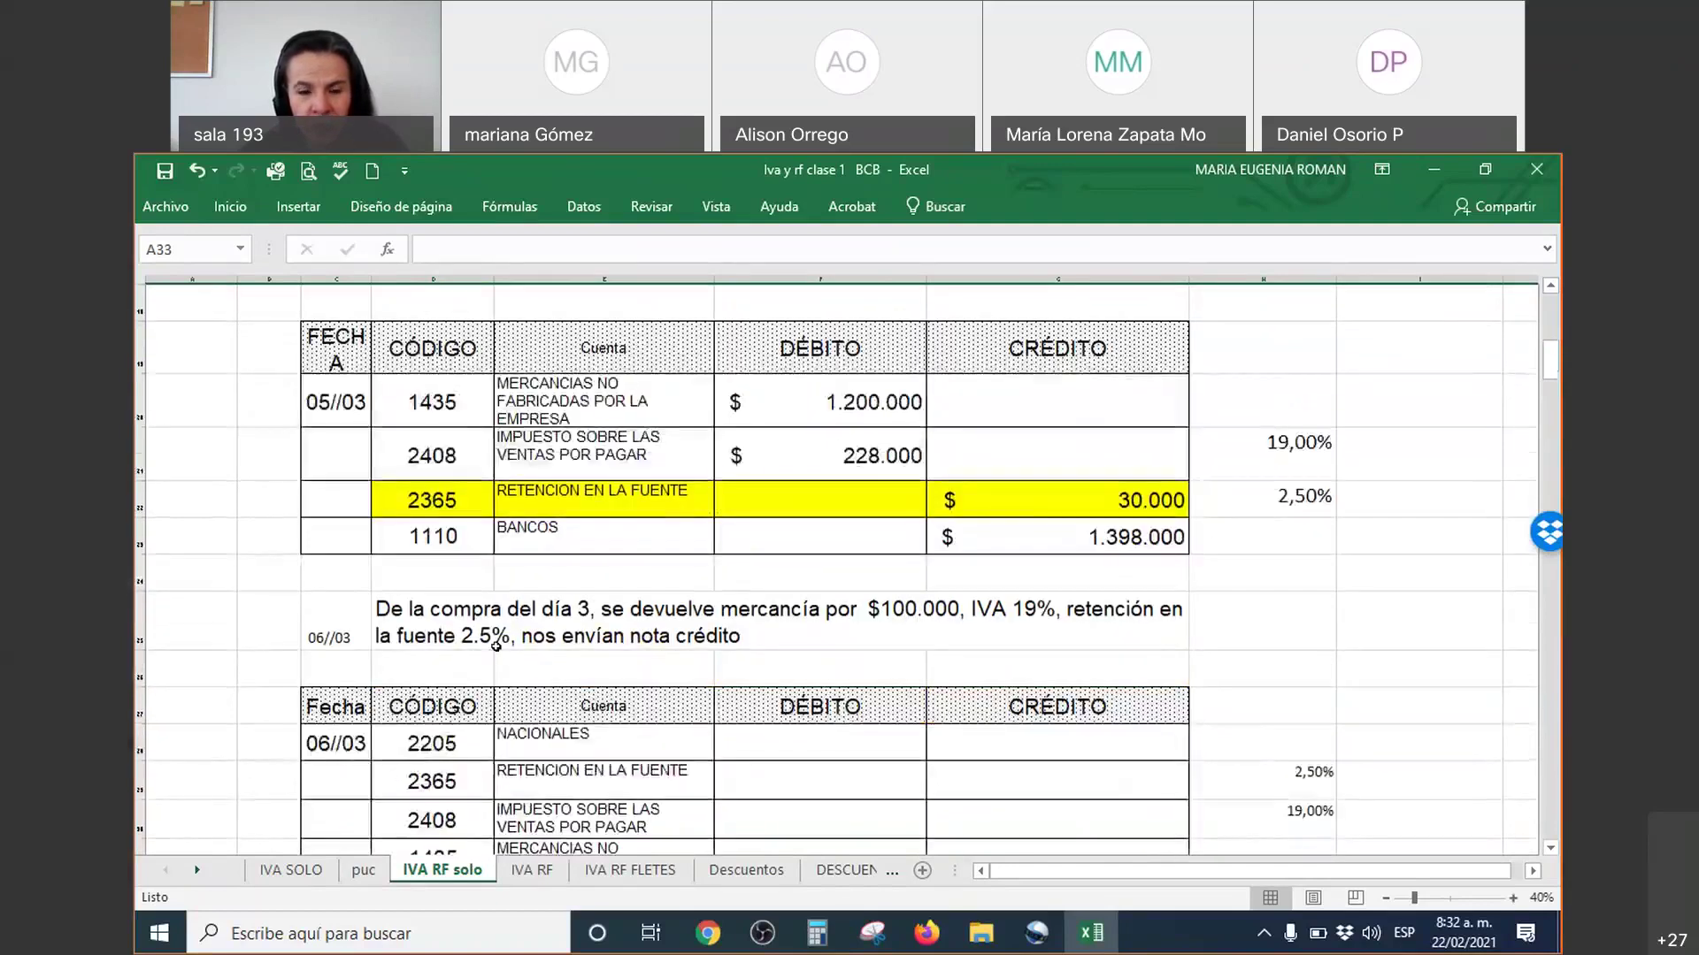
{"action": "scroll", "coordinate": [496, 646], "scroll_direction": "up", "scroll_amount": 3}
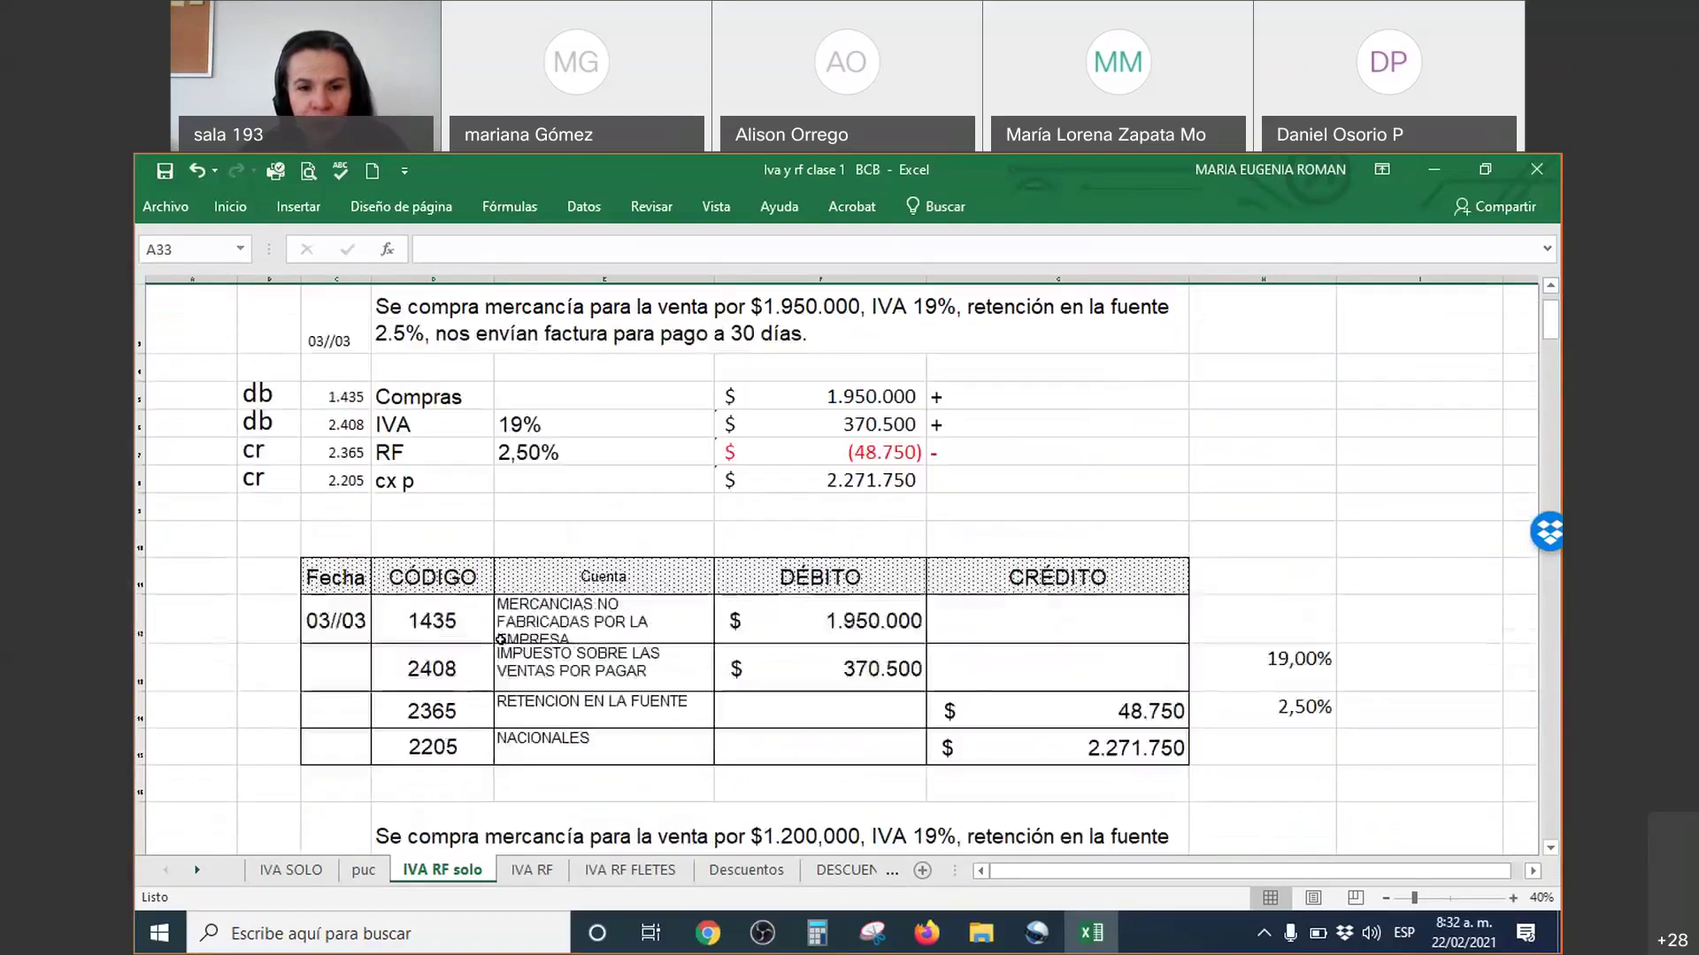
{"action": "scroll", "coordinate": [501, 639], "scroll_direction": "down", "scroll_amount": 3}
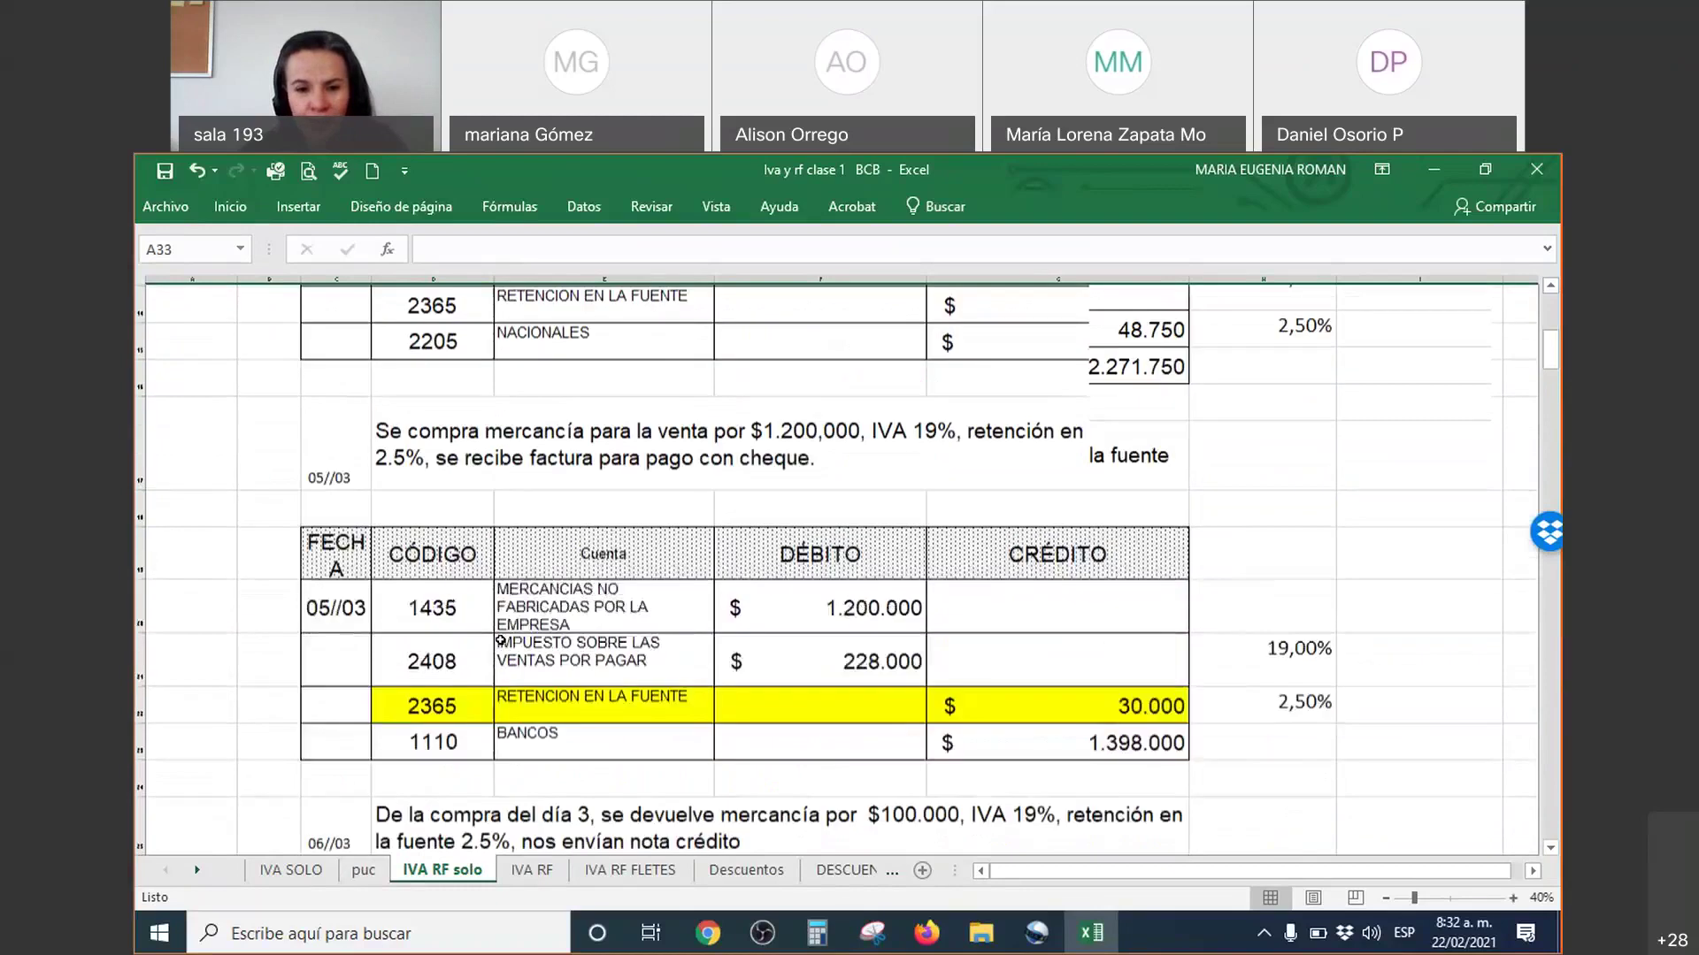
{"action": "scroll", "coordinate": [573, 571], "scroll_direction": "down", "scroll_amount": 3}
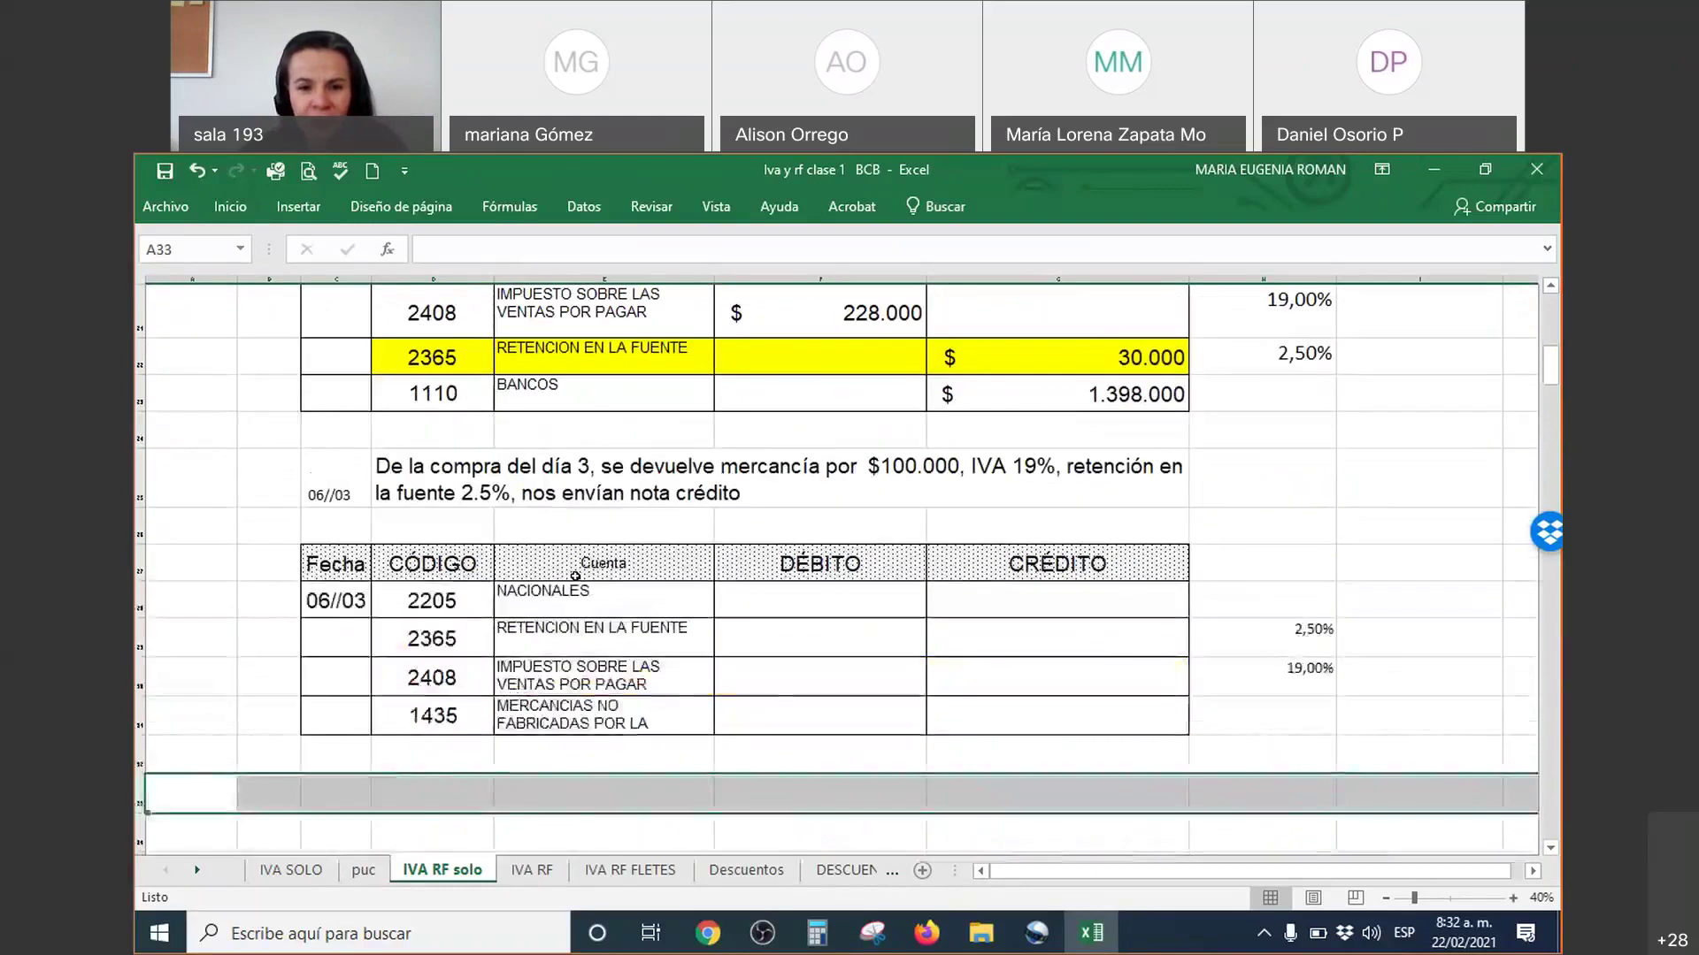
{"action": "scroll", "coordinate": [575, 576], "scroll_direction": "up", "scroll_amount": 1}
{"action": "left_click", "coordinate": [556, 612]}
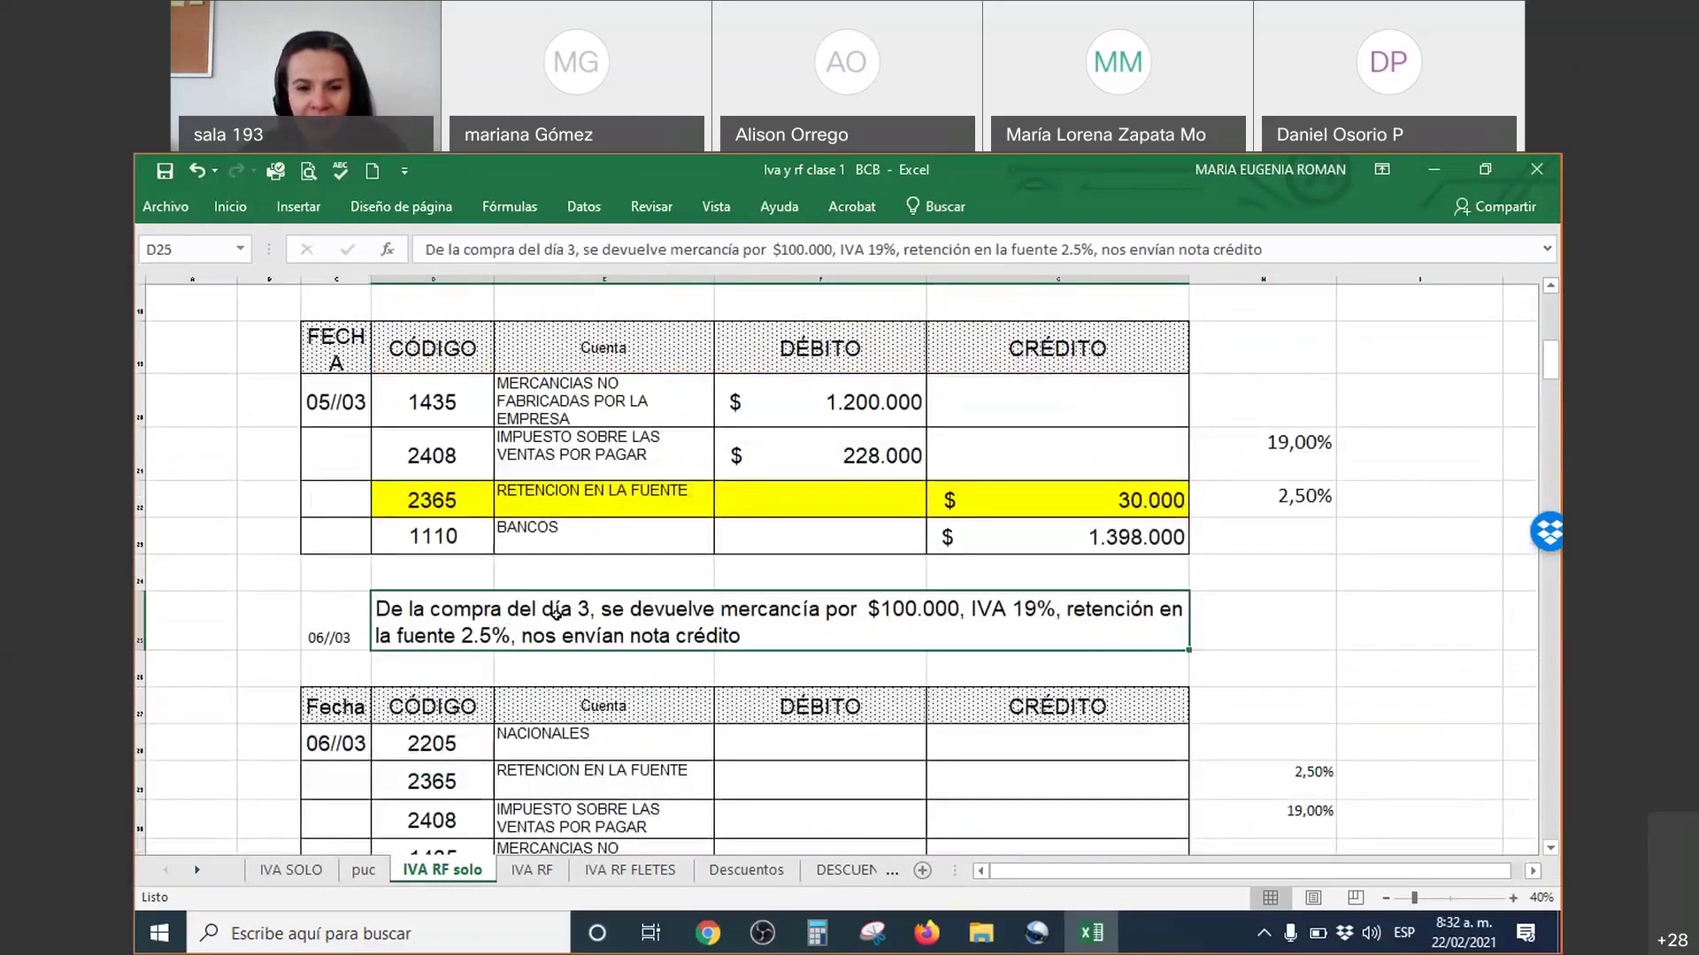
{"action": "double_click", "coordinate": [572, 250]}
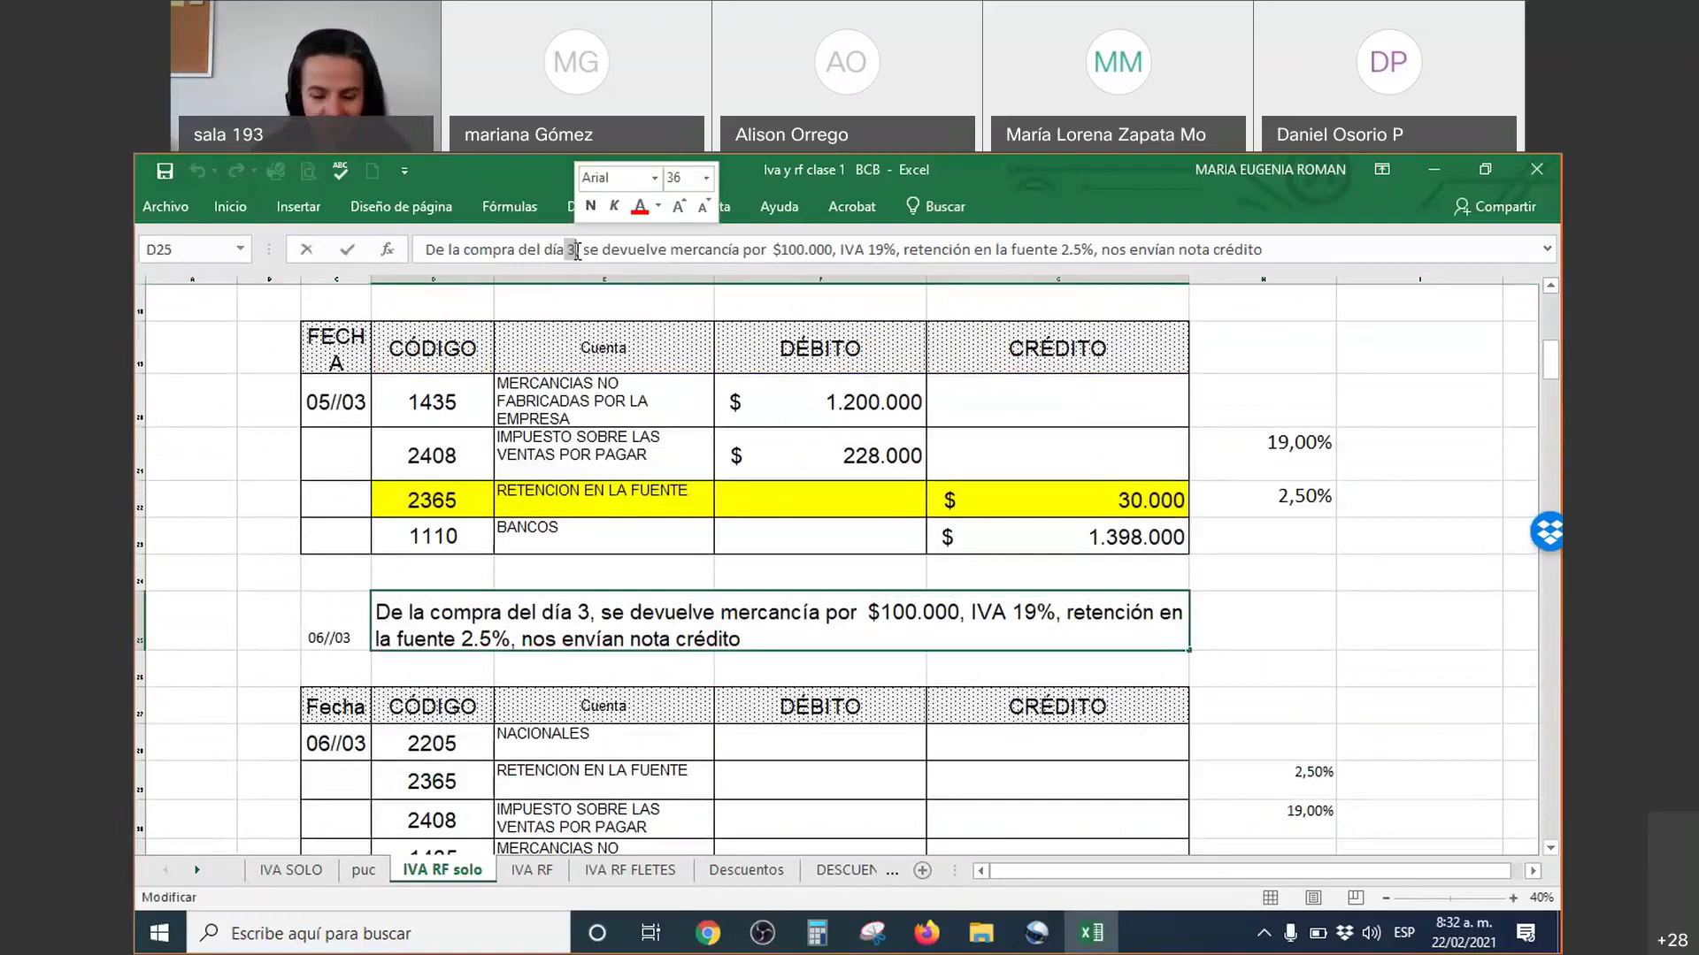
{"action": "type", "text": "5"}
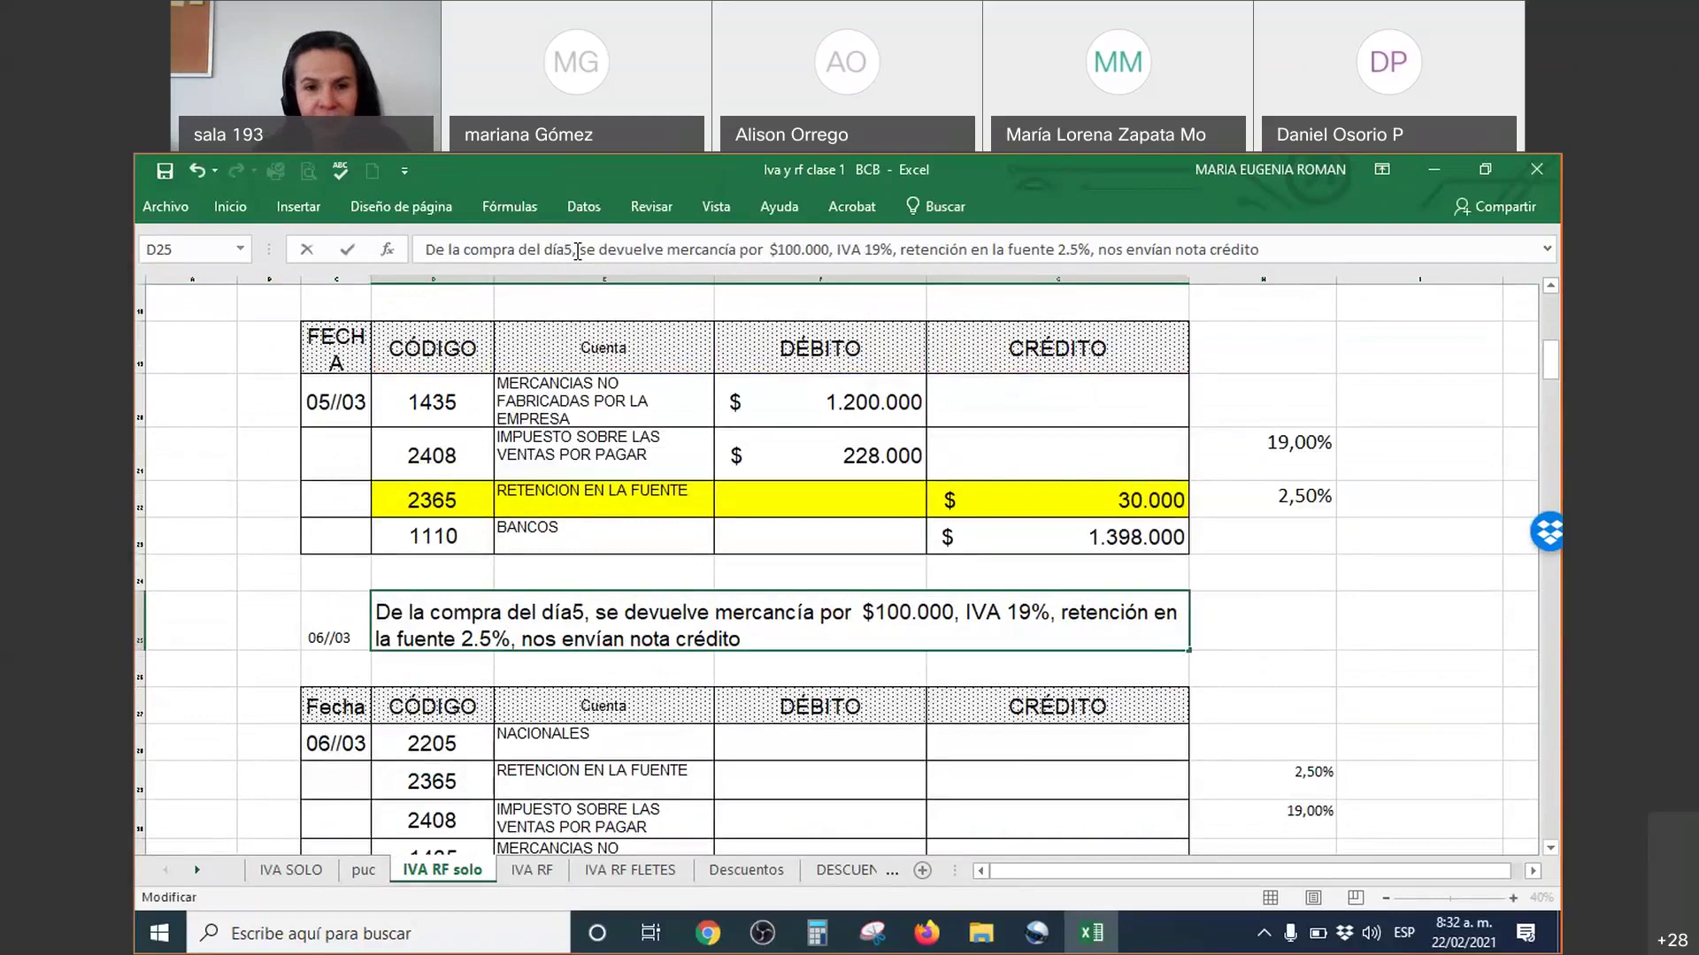
{"action": "key", "text": "Left"}
{"action": "key", "text": "Return"}
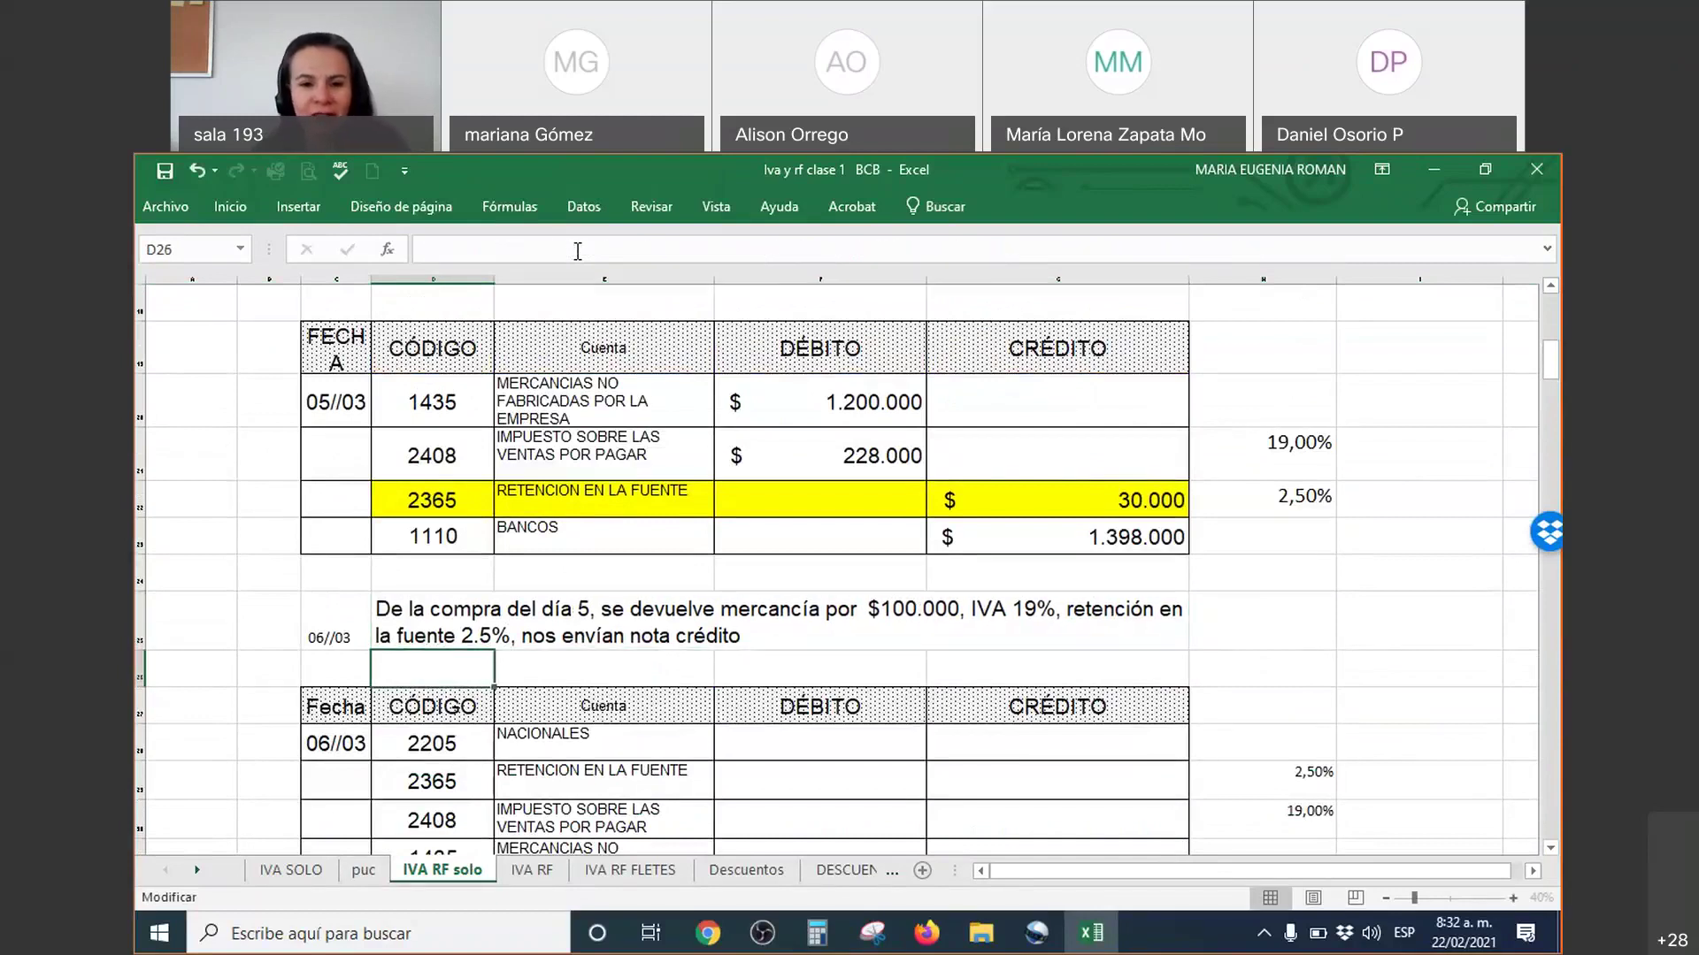
{"action": "key", "text": "Down"}
{"action": "key", "text": "Down"}
{"action": "key", "text": "Down"}
{"action": "key", "text": "Down"}
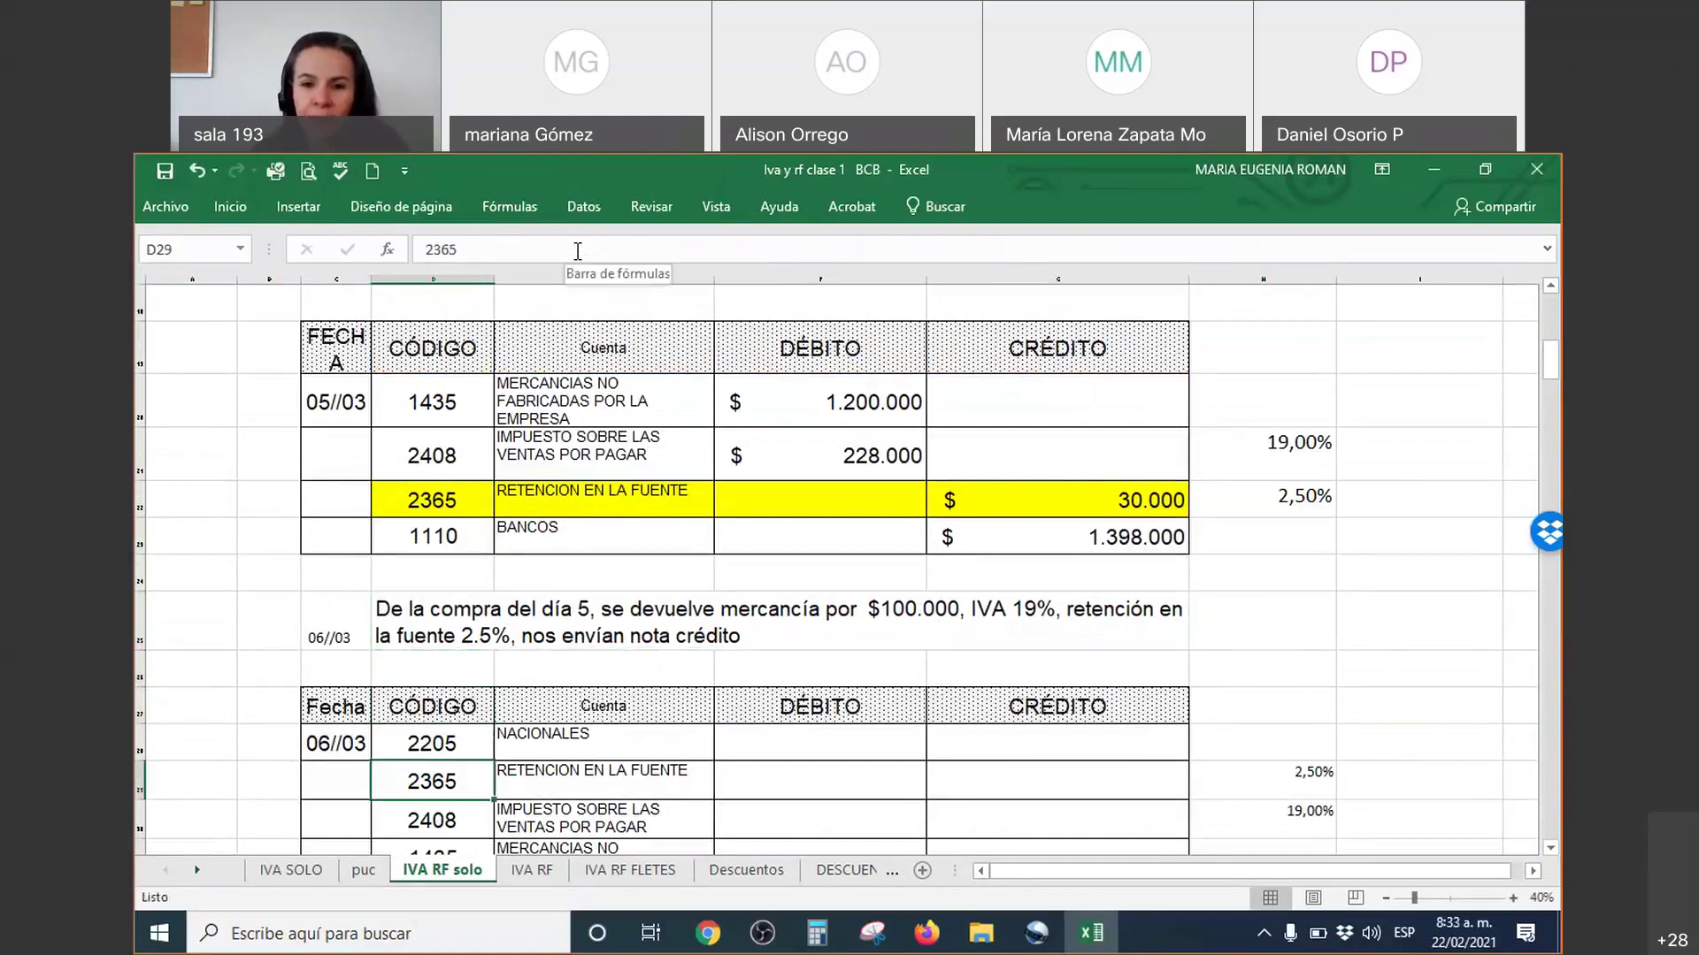
{"action": "key", "text": "Down"}
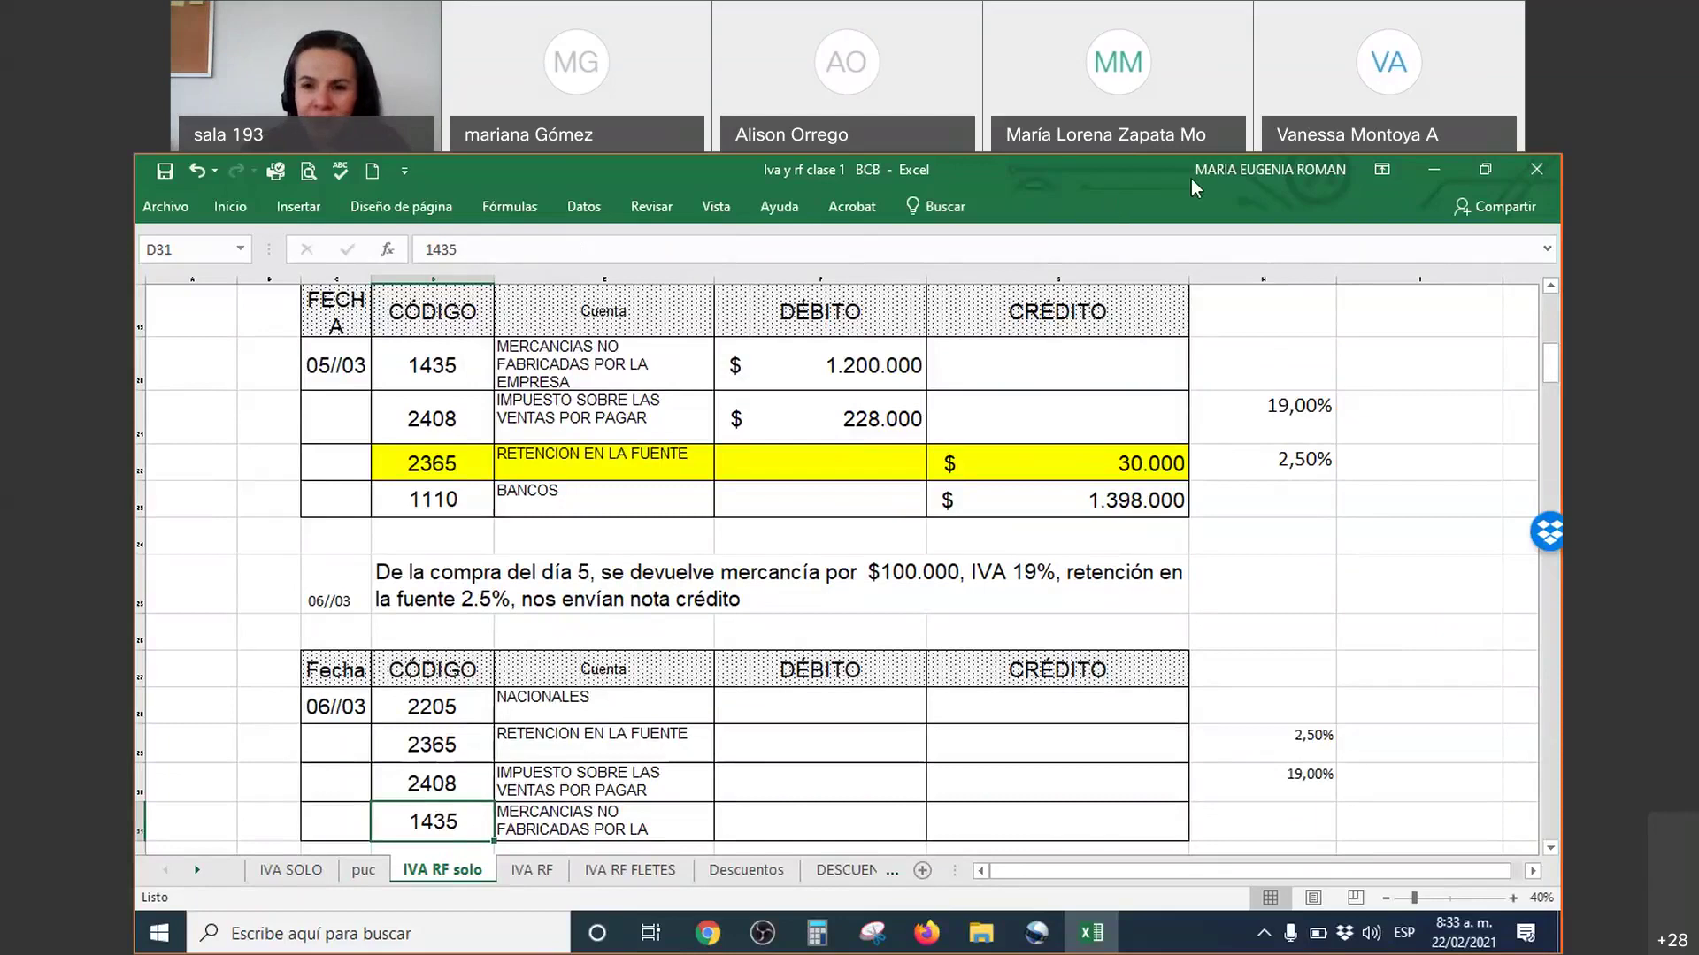
Step: Mark up the 06//03 return statement with purple ticks over the return, the $100.000 and the IVA 19%, and underline the amount and IVA
{"action": "left_click", "coordinate": [918, 554]}
{"action": "mouse_move", "coordinate": [916, 556]}
{"action": "left_mouse_down"}
{"action": "mouse_move", "coordinate": [978, 502]}
{"action": "mouse_move", "coordinate": [1028, 557]}
{"action": "mouse_move", "coordinate": [1075, 513]}
{"action": "left_mouse_up"}
{"action": "mouse_move", "coordinate": [636, 539]}
{"action": "left_mouse_down"}
{"action": "mouse_move", "coordinate": [653, 559]}
{"action": "mouse_move", "coordinate": [733, 502]}
{"action": "left_mouse_up"}
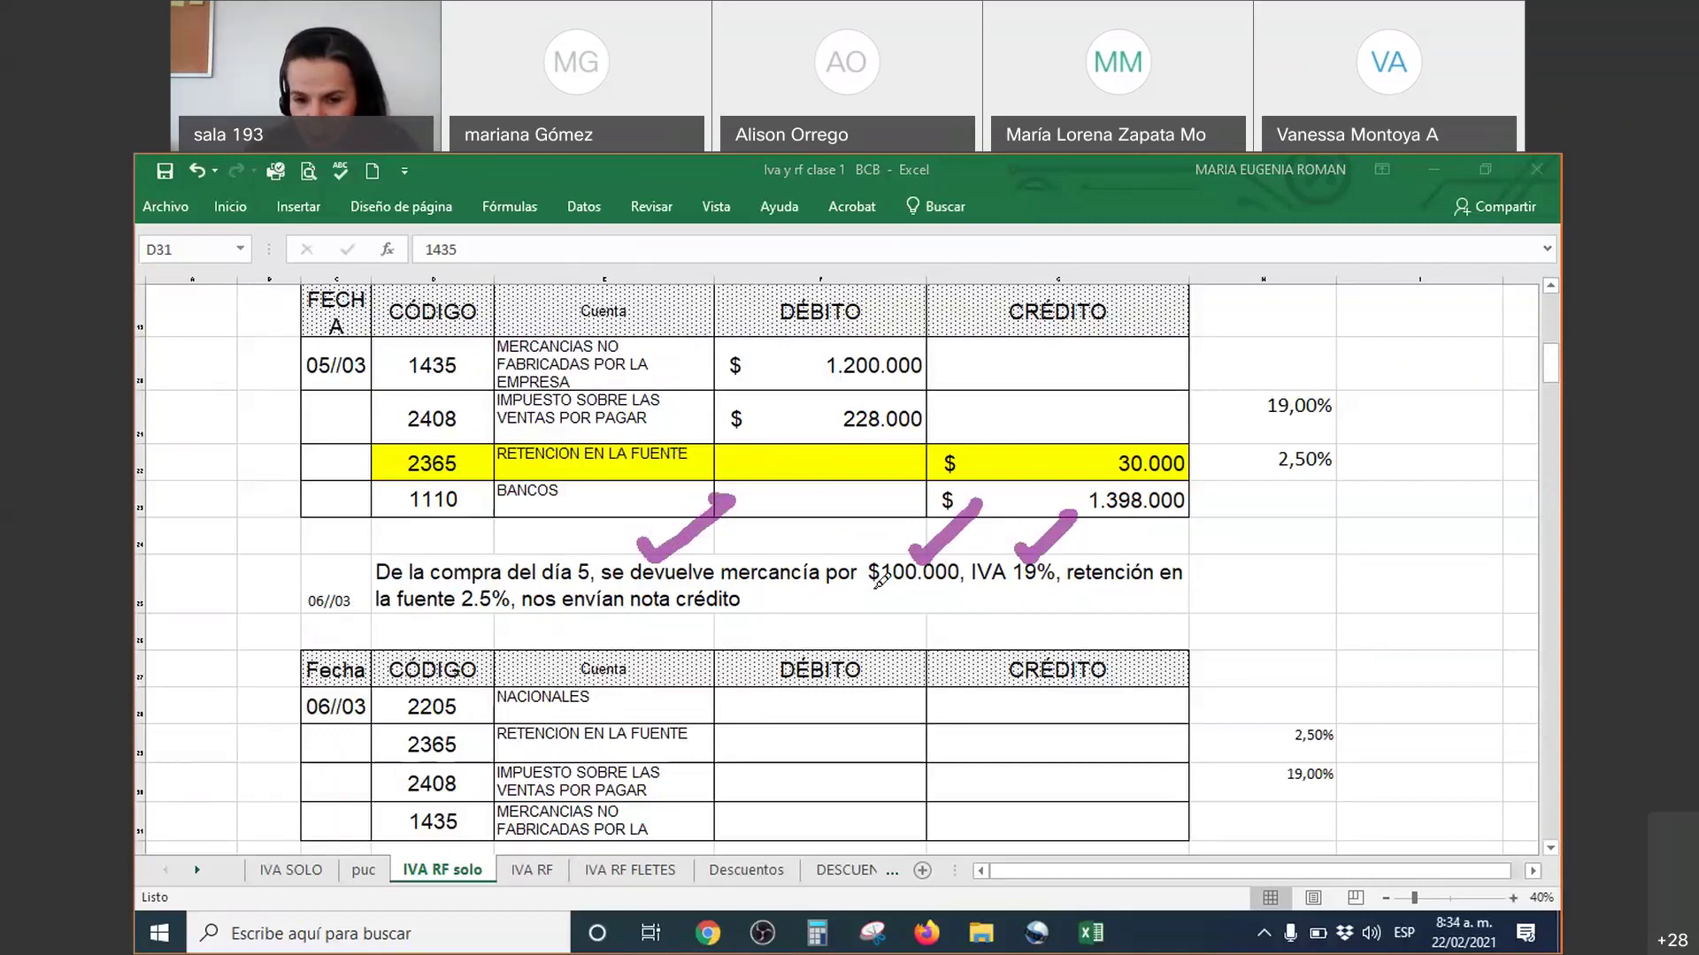
{"action": "mouse_move", "coordinate": [871, 576]}
{"action": "left_mouse_down"}
{"action": "mouse_move", "coordinate": [1060, 600]}
{"action": "mouse_move", "coordinate": [1074, 567]}
{"action": "left_mouse_up"}
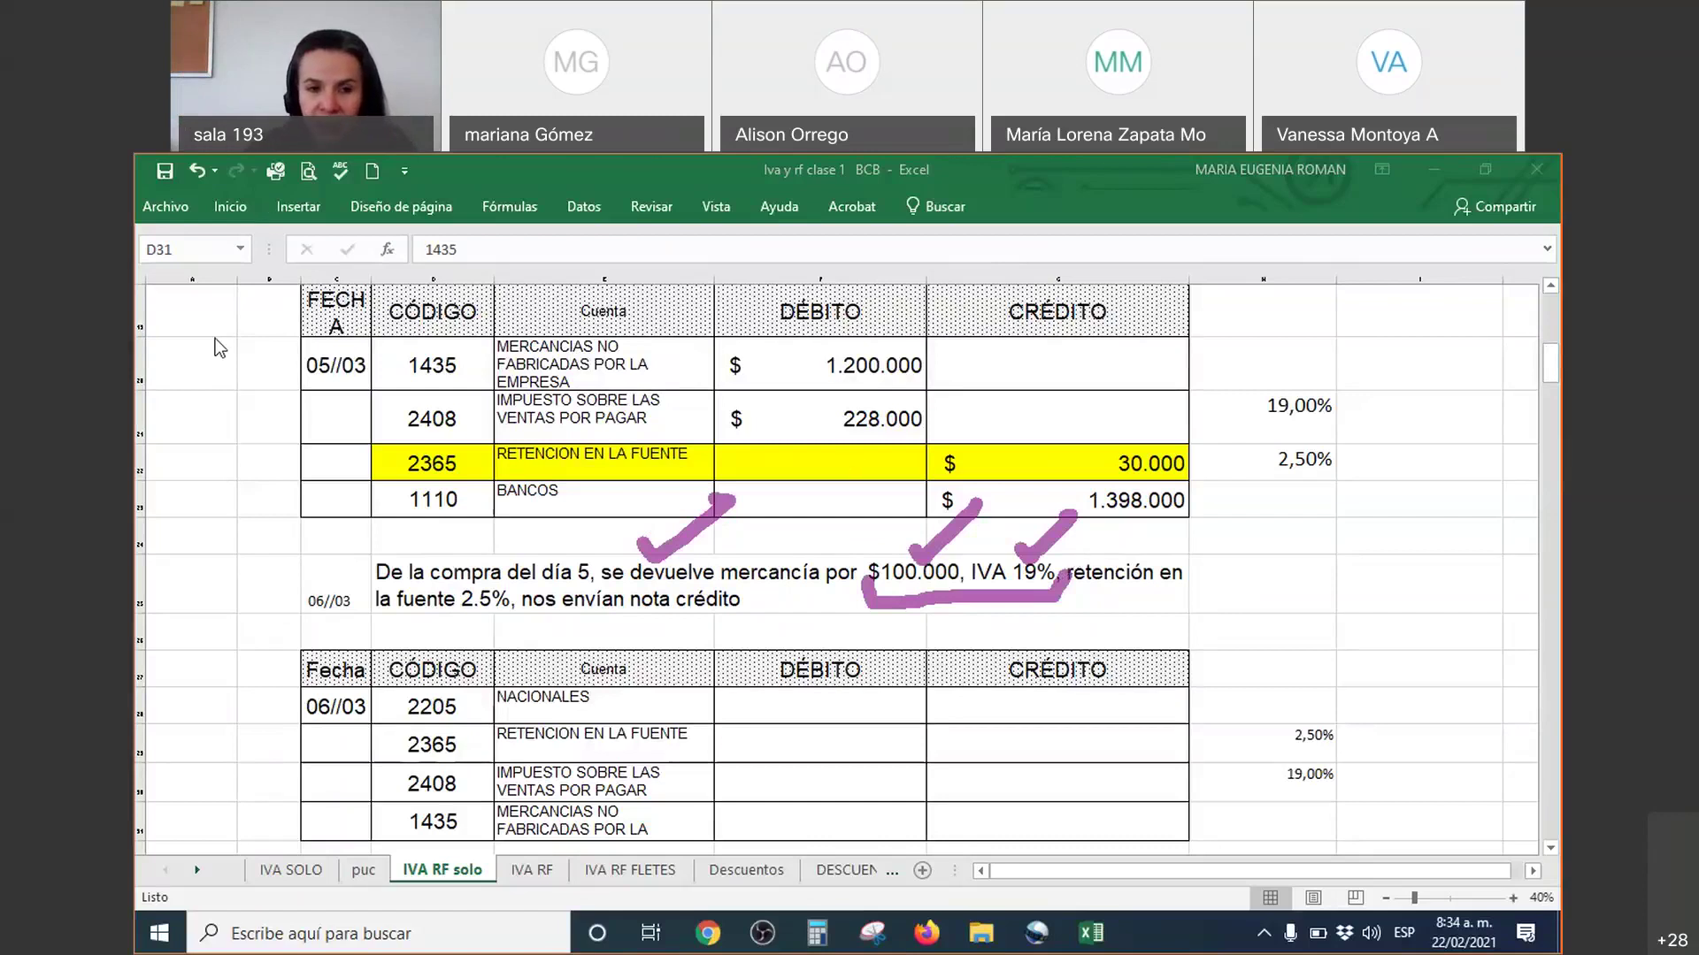
Step: Shade the account 1435 row of the 05//03 purchase entry, D20:G20, with a light blue fill
{"action": "left_click", "coordinate": [475, 823]}
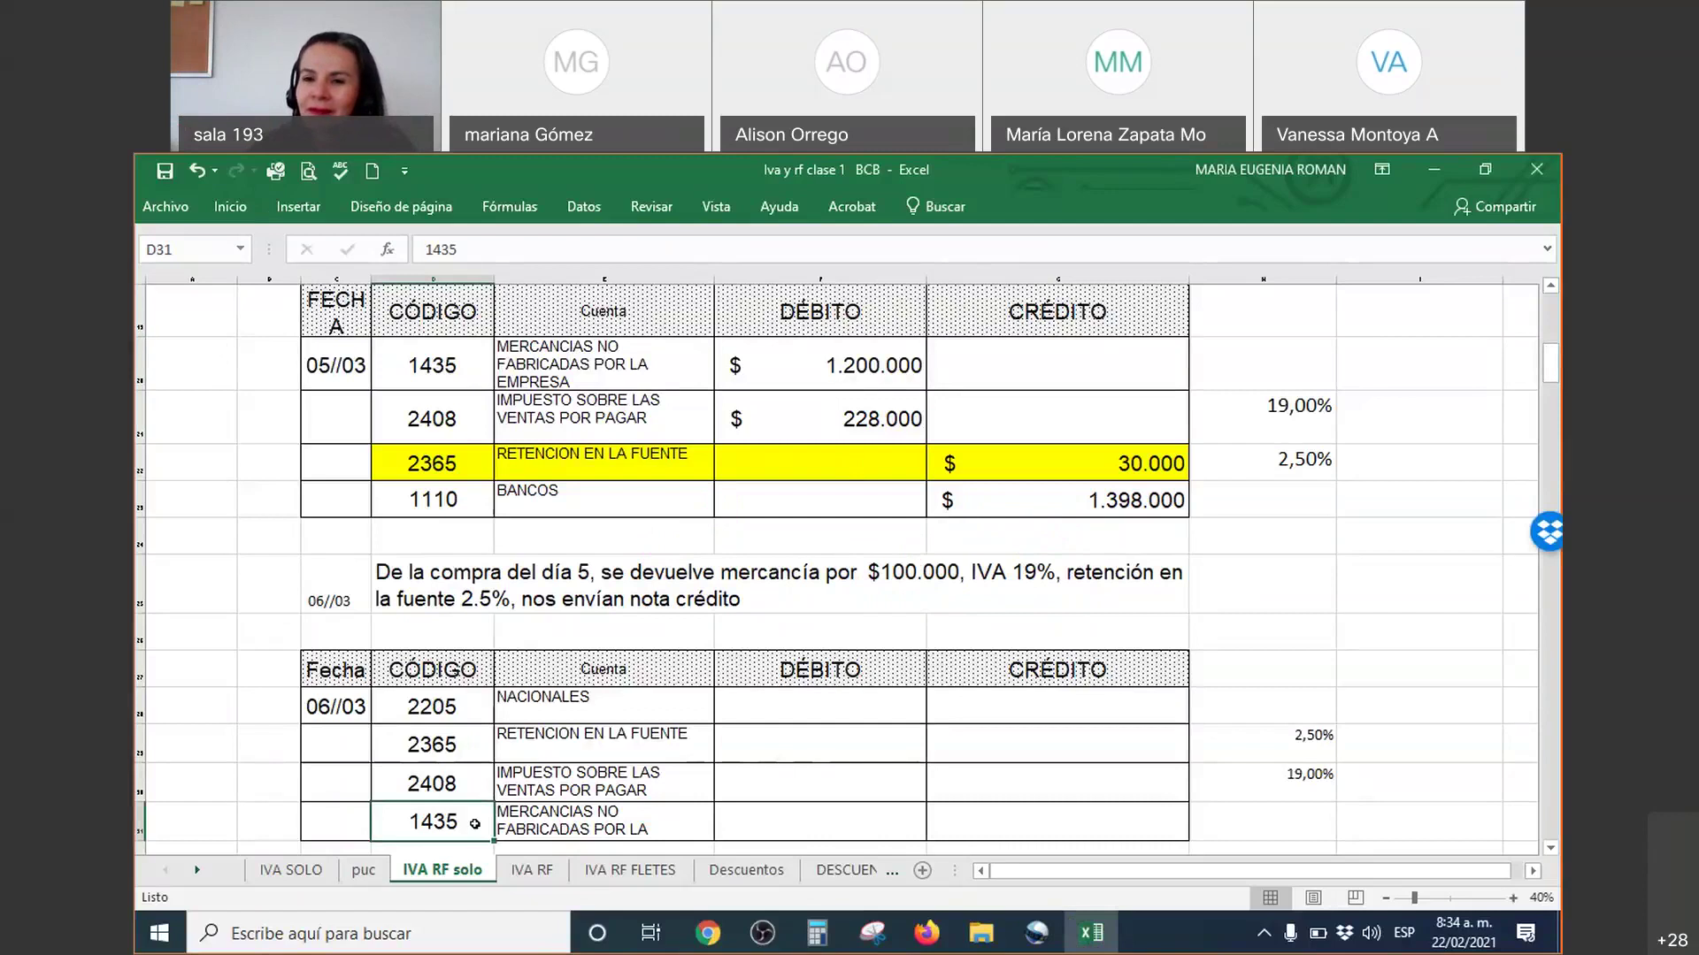
{"action": "scroll", "coordinate": [475, 823], "scroll_direction": "down", "scroll_amount": 1}
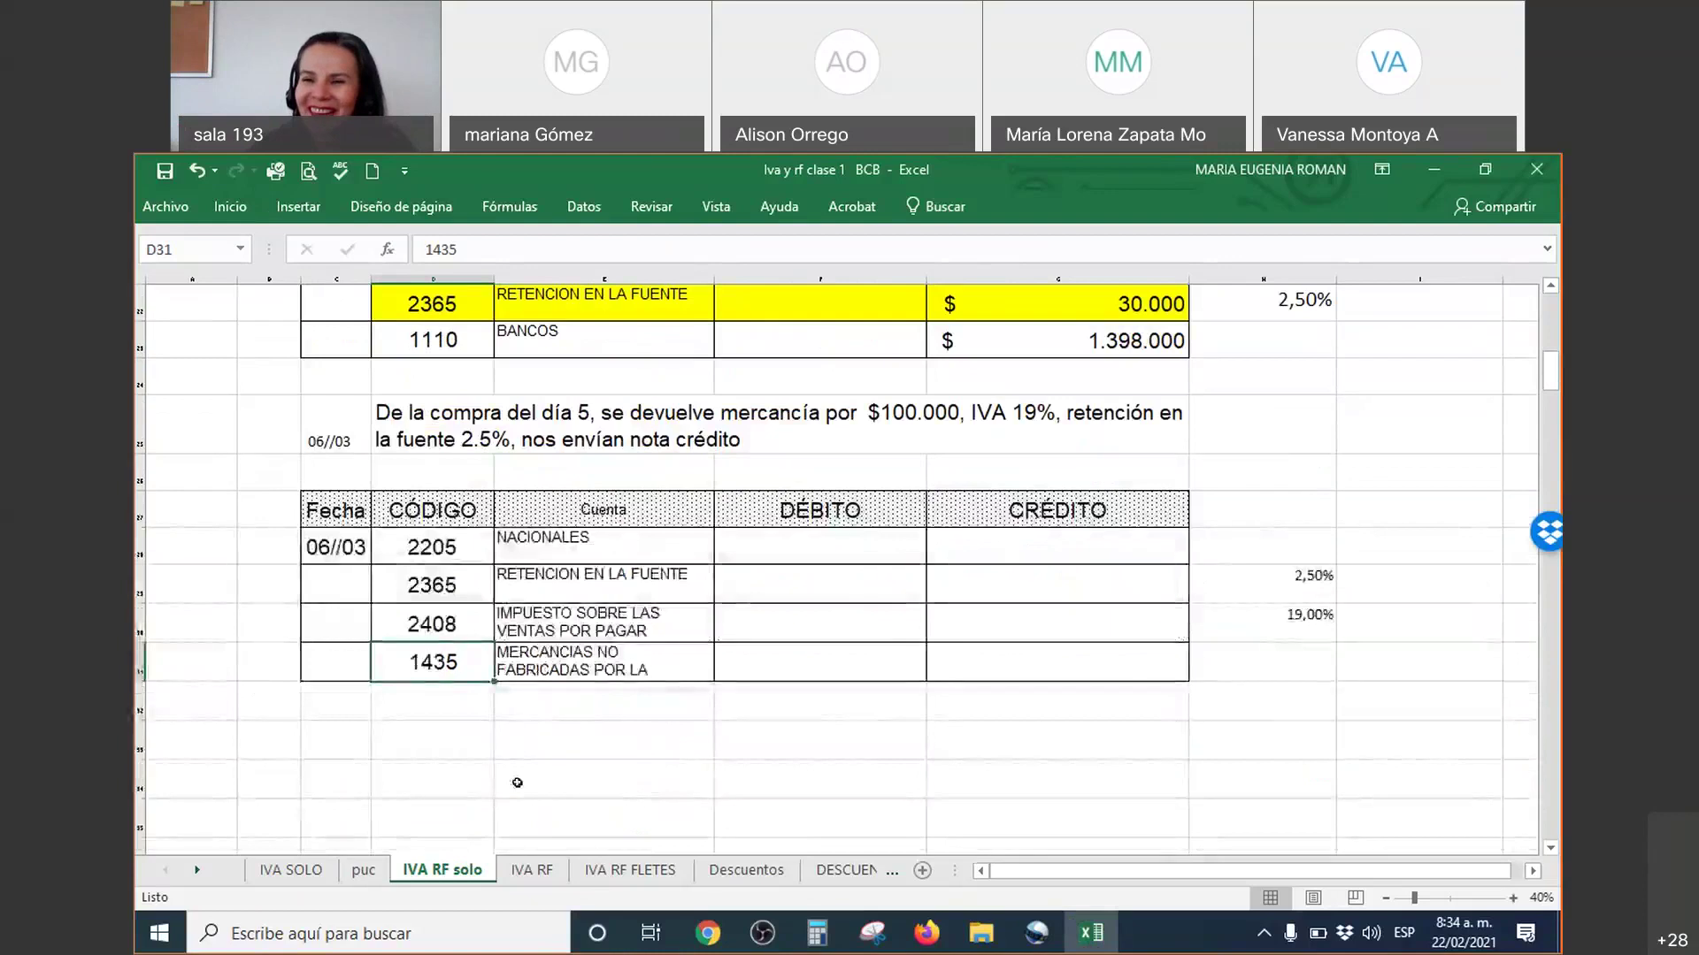
{"action": "left_click", "coordinate": [1040, 659]}
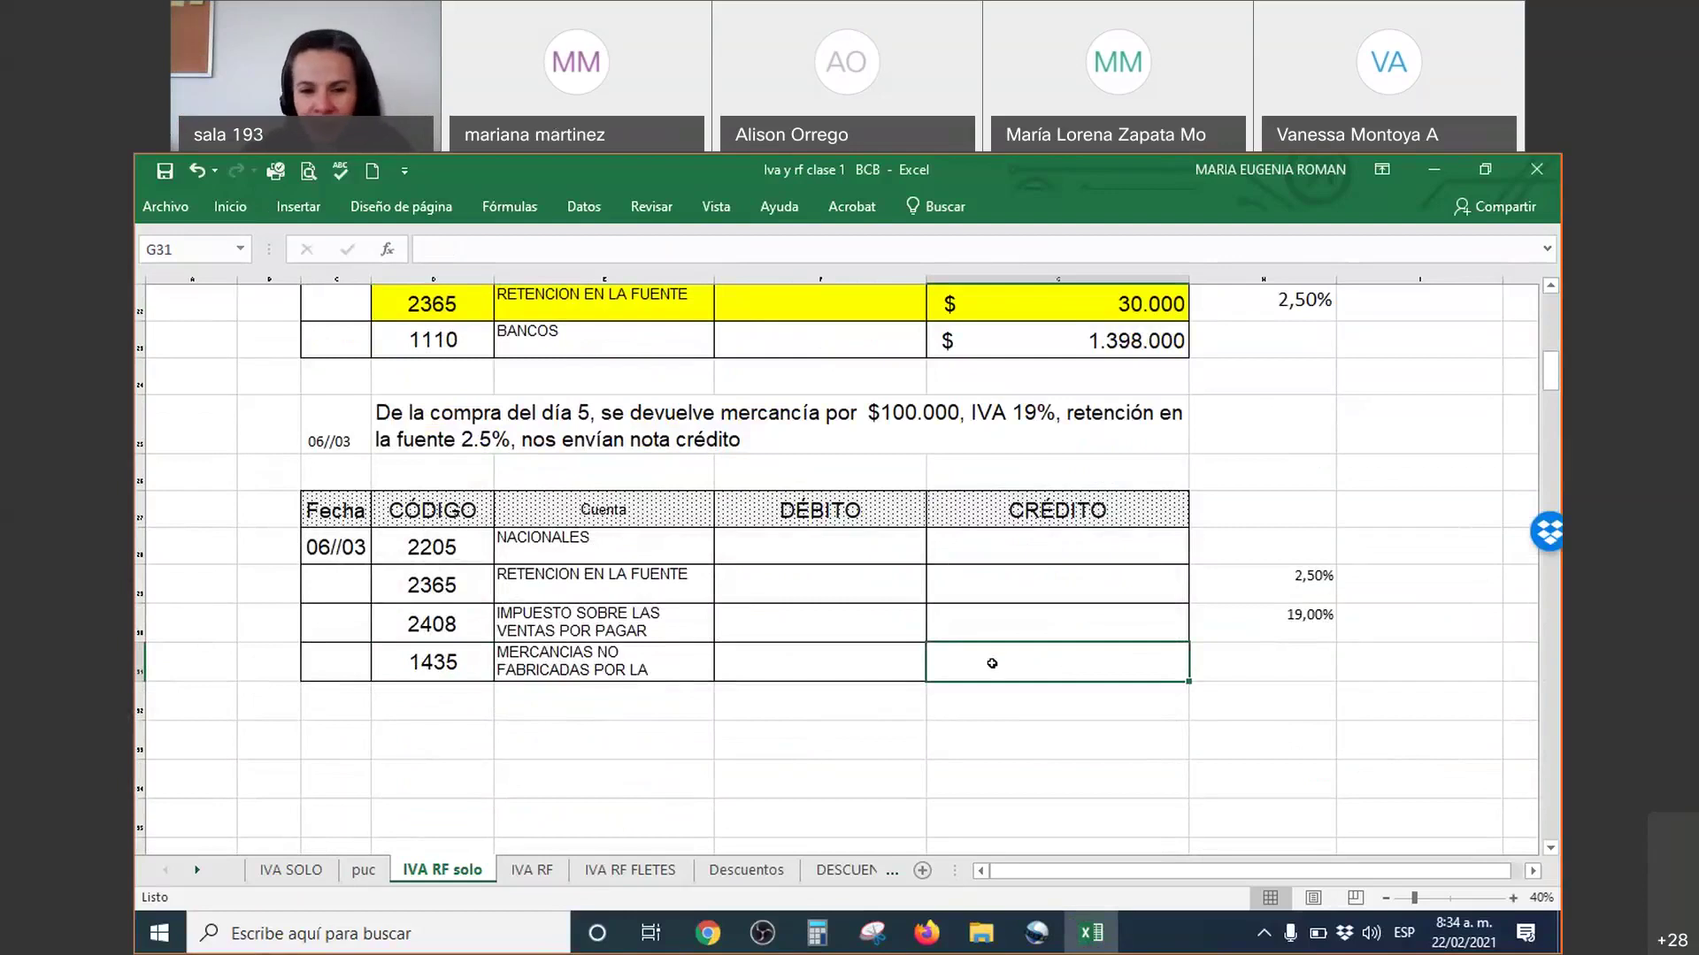
{"action": "scroll", "coordinate": [449, 477], "scroll_direction": "up", "scroll_amount": 3}
{"action": "left_click_drag", "start_coordinate": [434, 533], "coordinate": [1053, 524]}
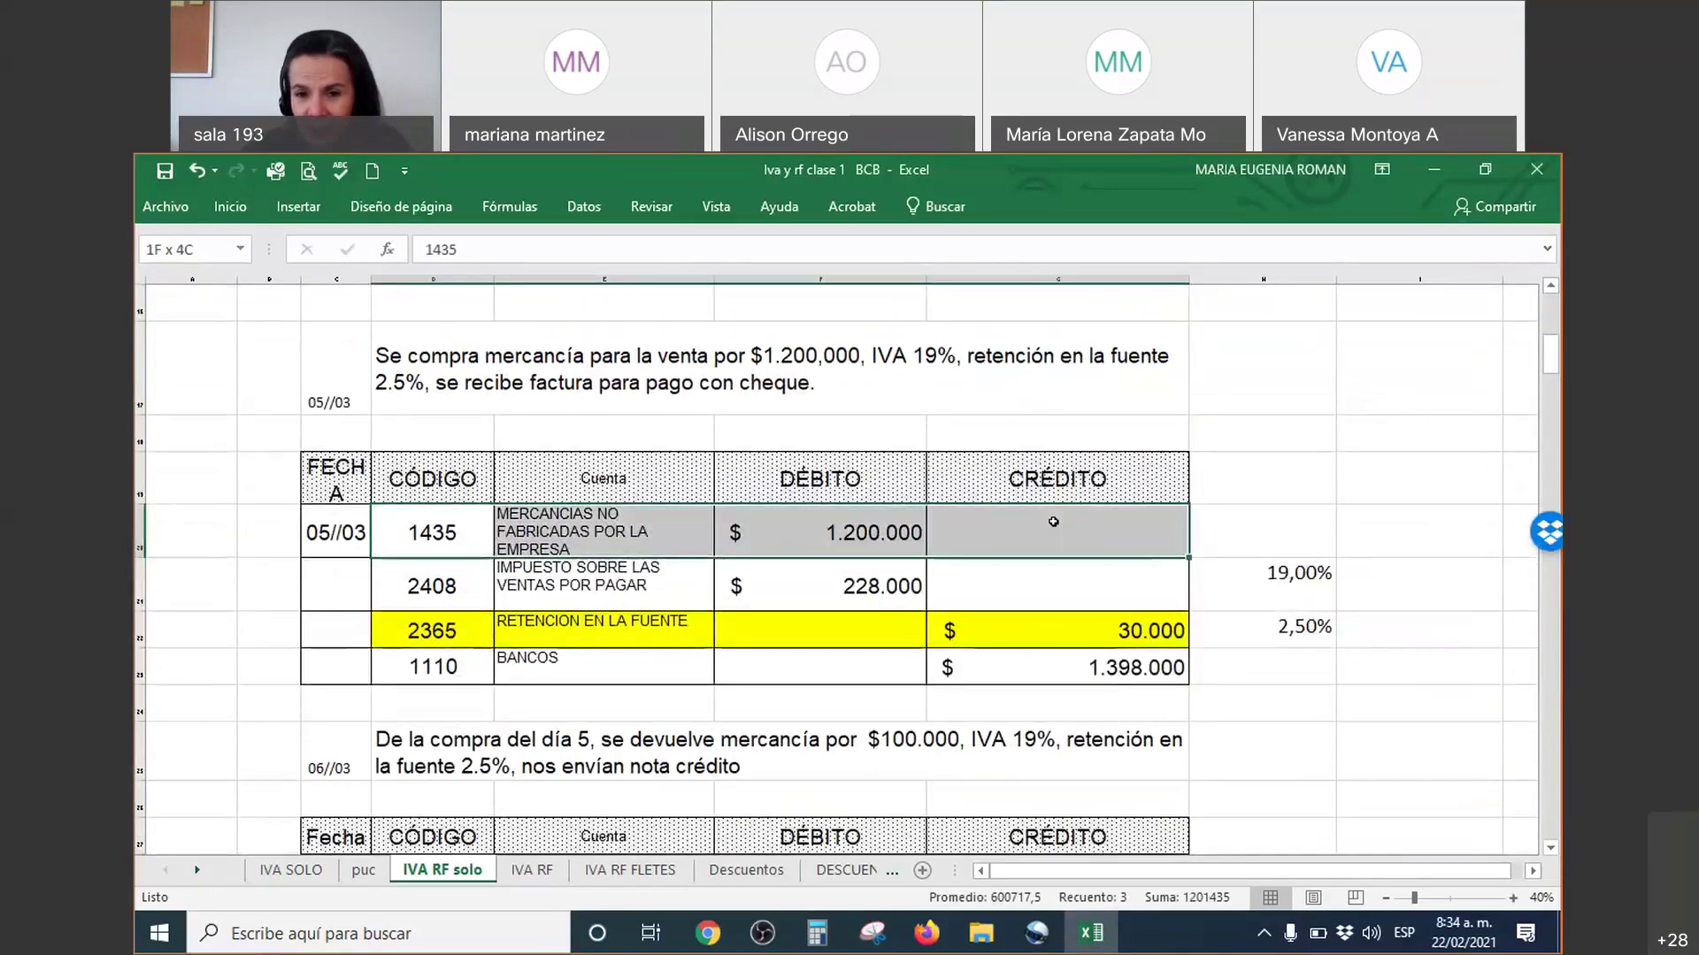
{"action": "left_click", "coordinate": [230, 206]}
{"action": "left_click", "coordinate": [412, 292]}
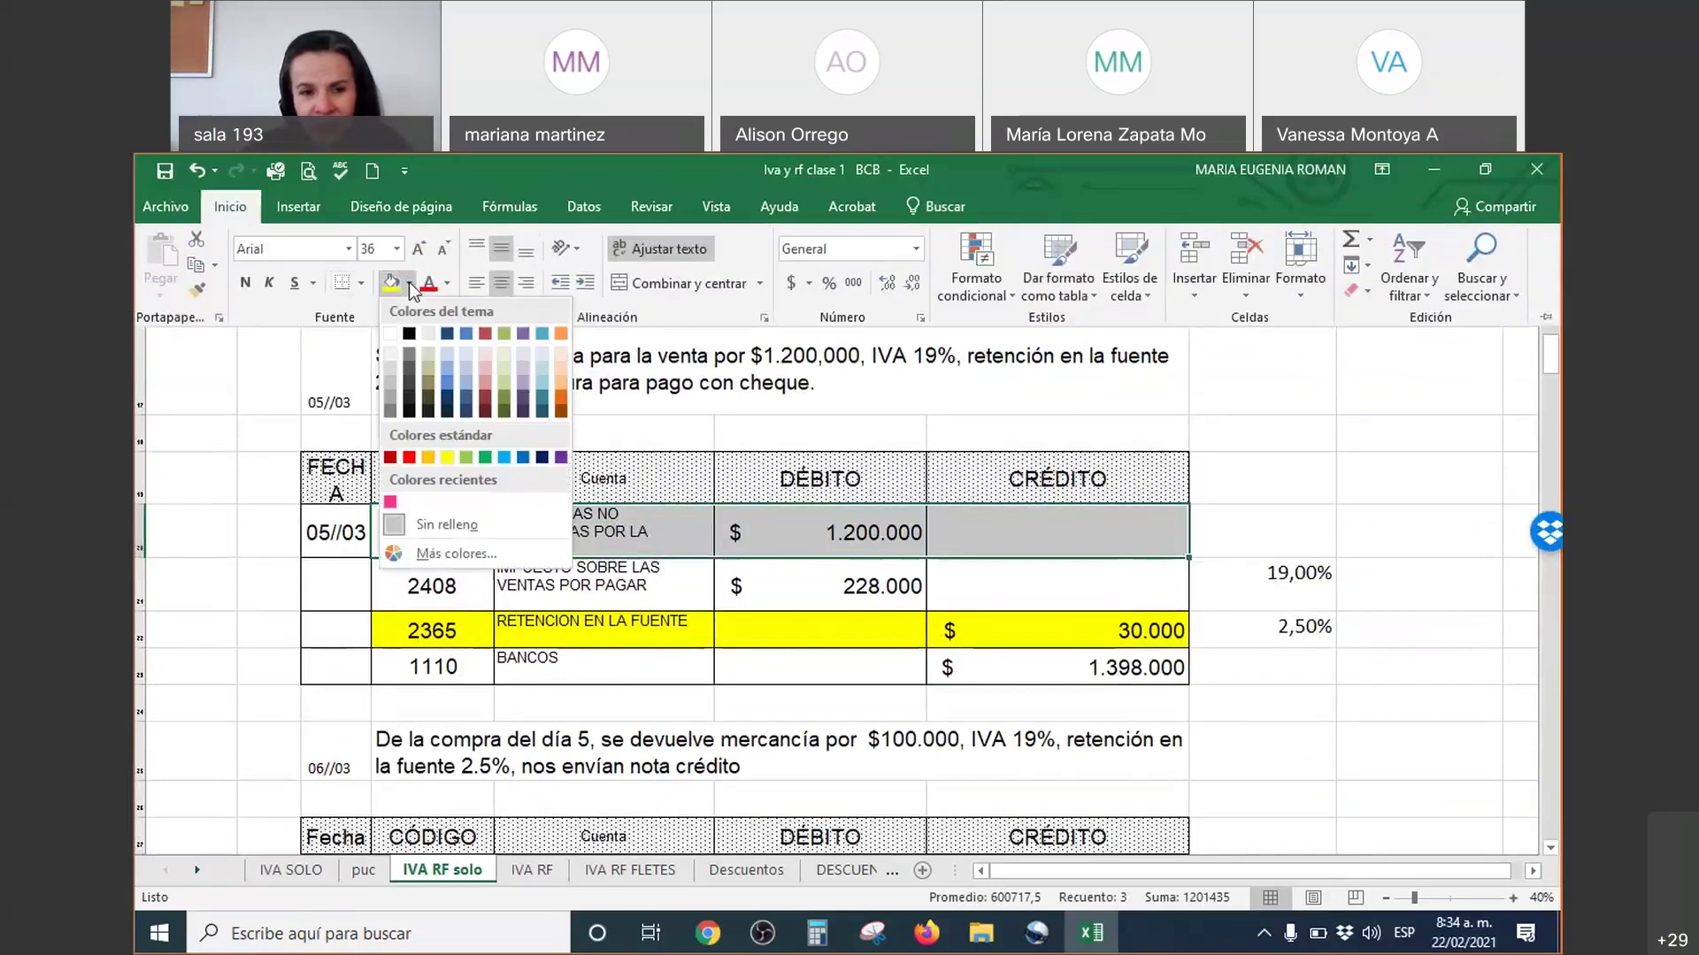
{"action": "left_click", "coordinate": [464, 356]}
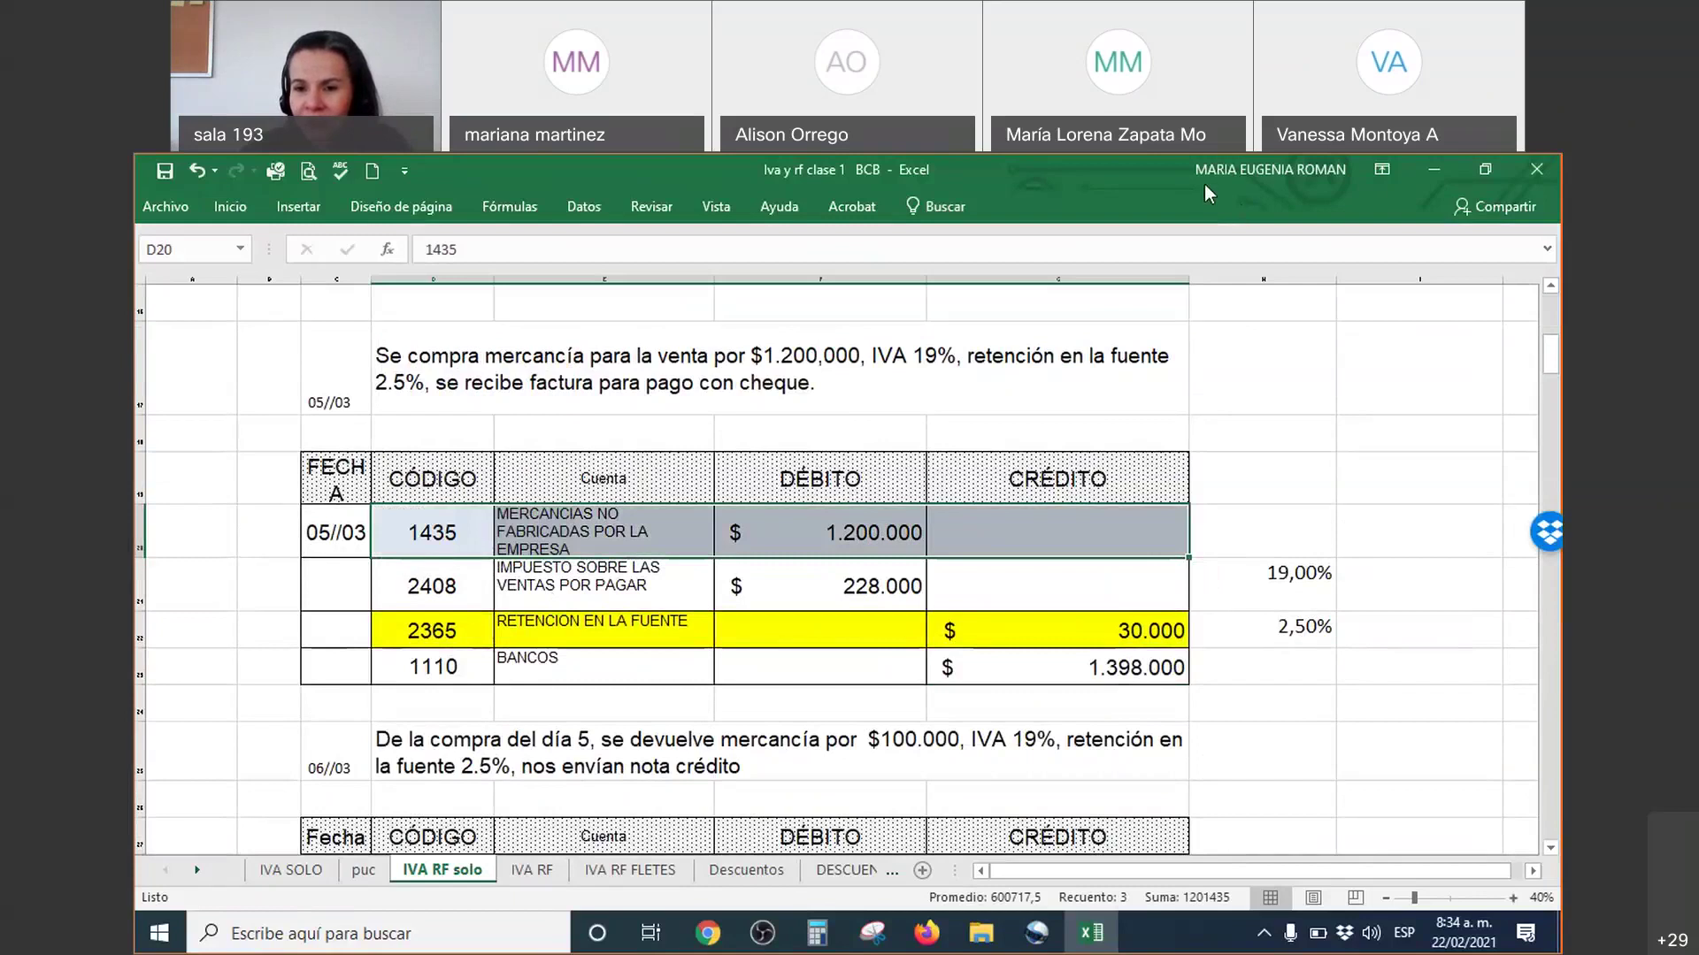
Step: Mark code 1435 and its 1.200.000 debit in the 05//03 entry with purple ticks, and clear the marks
{"action": "mouse_move", "coordinate": [868, 485]}
{"action": "left_mouse_down"}
{"action": "mouse_move", "coordinate": [880, 511]}
{"action": "mouse_move", "coordinate": [962, 433]}
{"action": "left_mouse_up"}
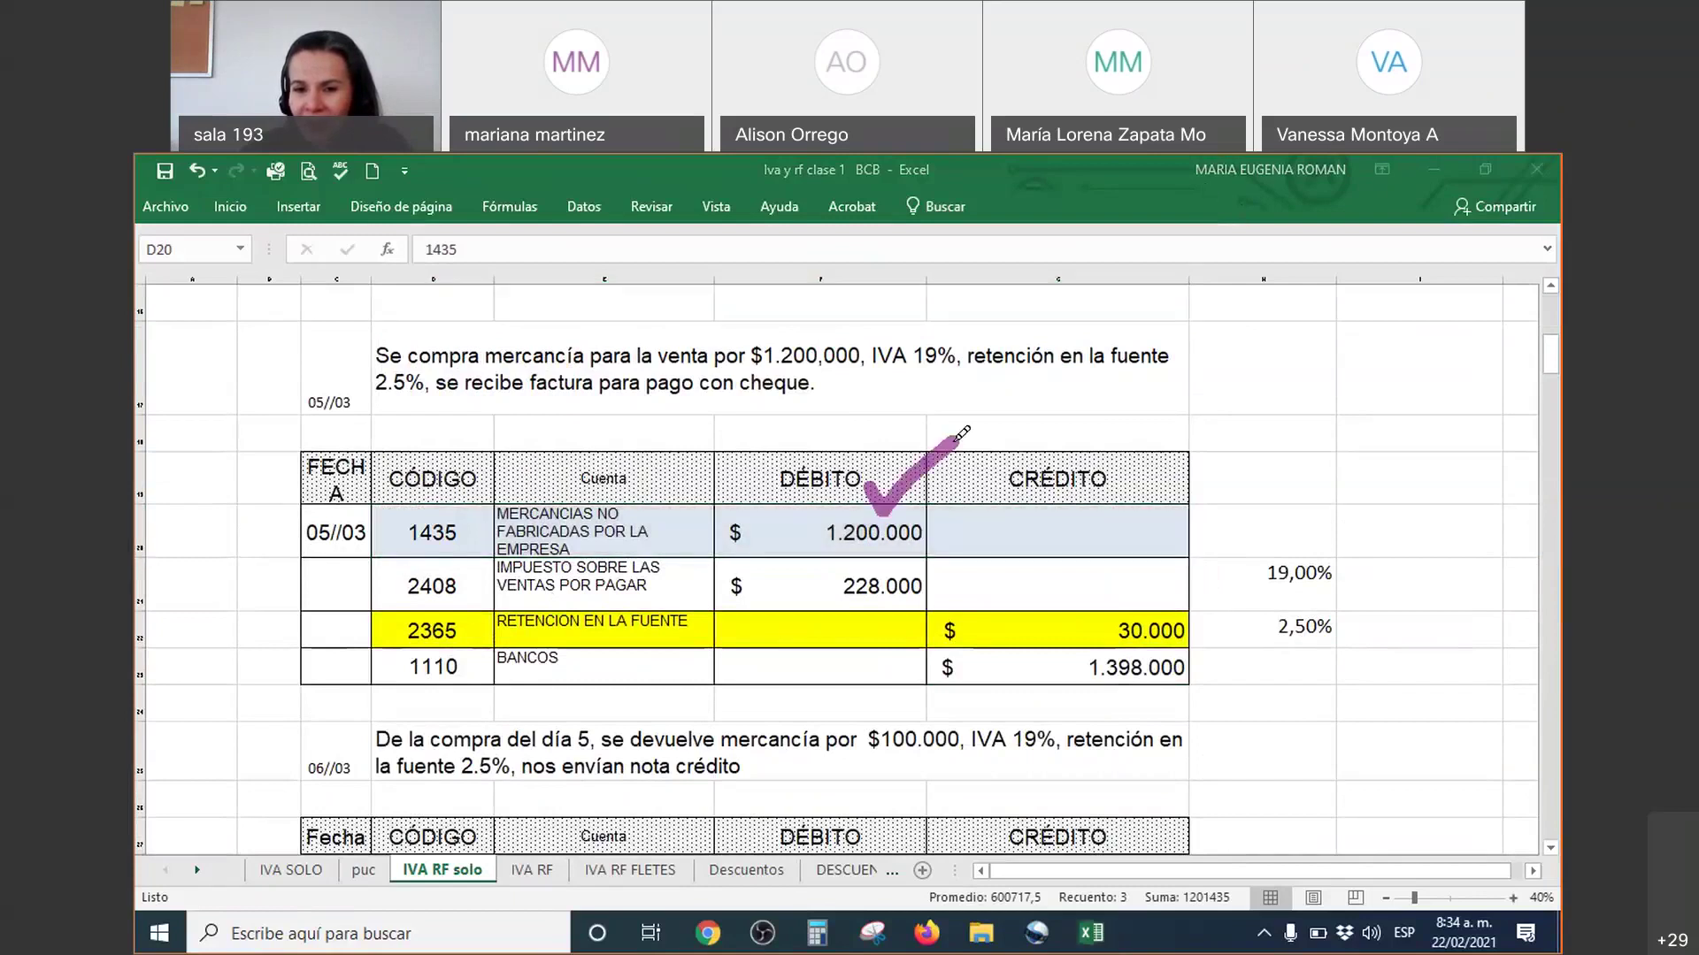
{"action": "left_click_drag", "start_coordinate": [414, 485], "coordinate": [513, 423]}
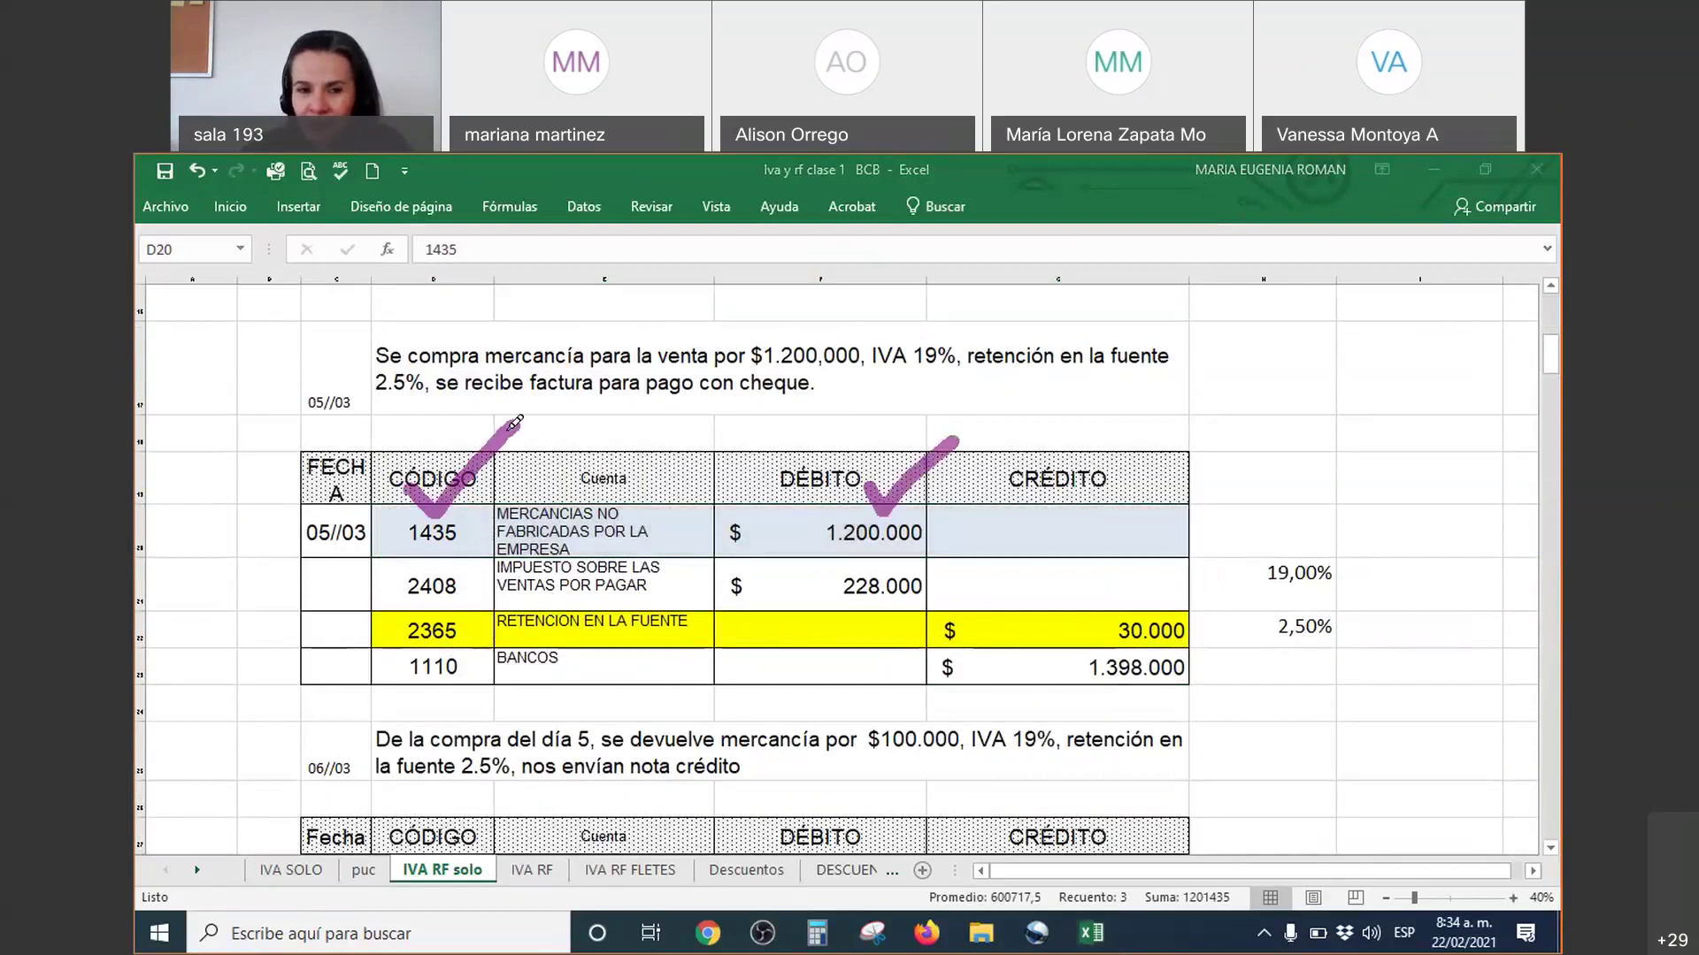
{"action": "left_click", "coordinate": [219, 326]}
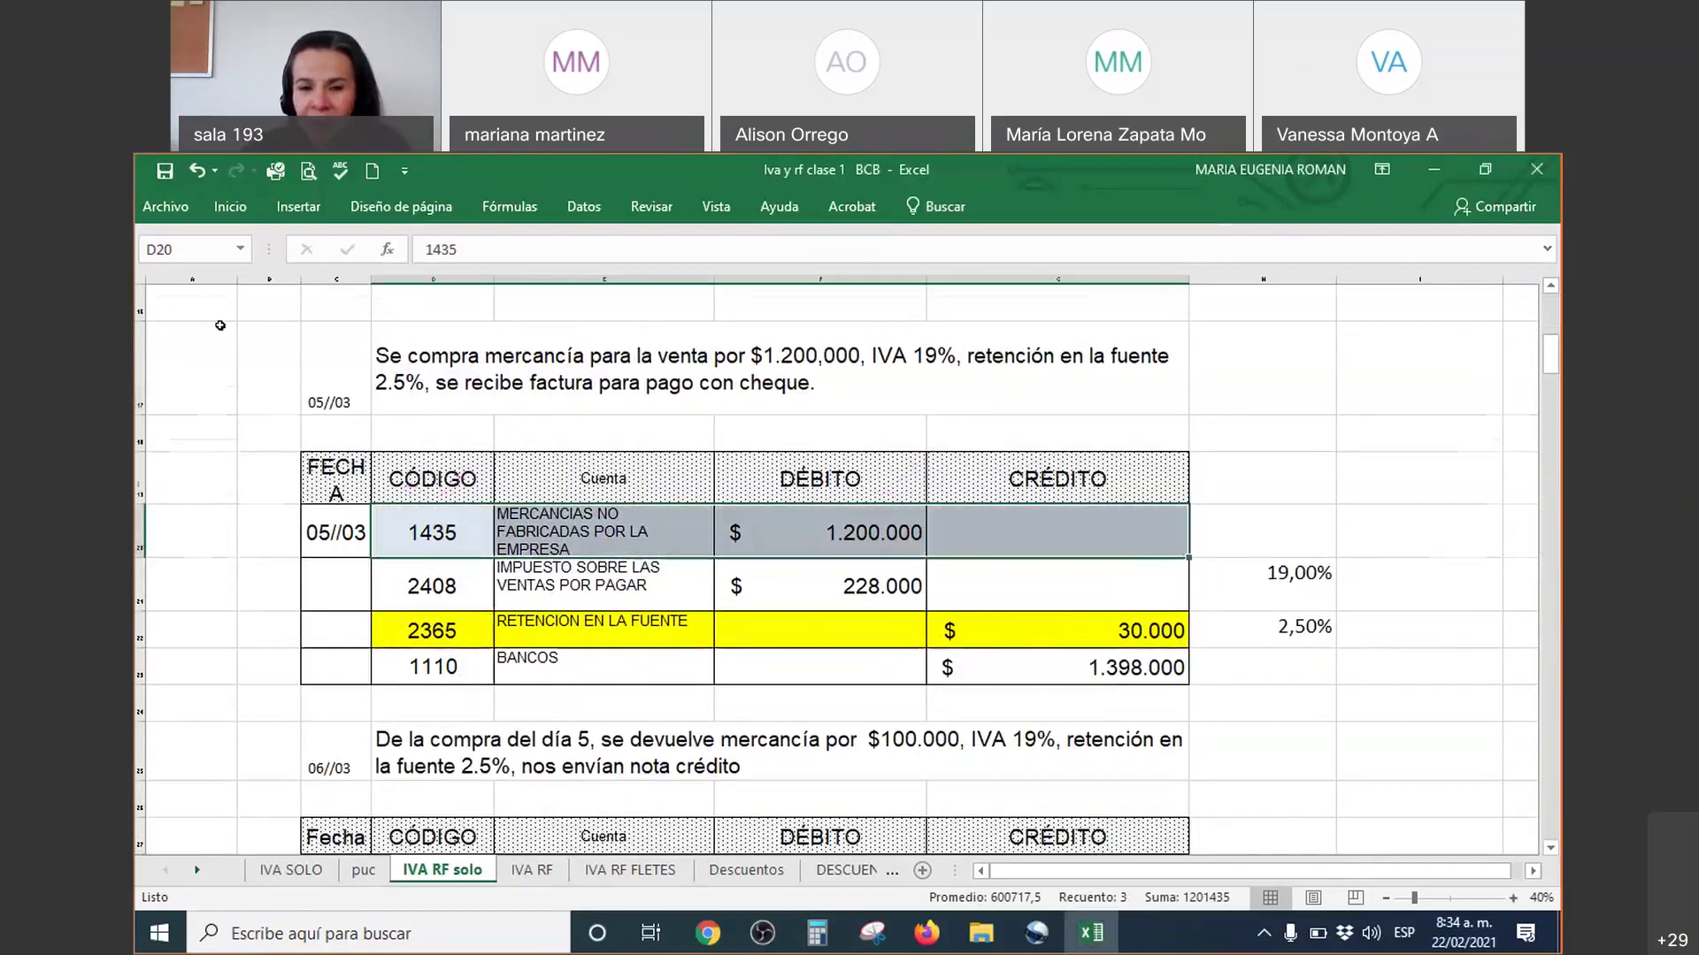
Step: Shade the account 1435 row of the 06//03 return entry, D31:G31, with the same light blue fill
{"action": "scroll", "coordinate": [442, 531], "scroll_direction": "down", "scroll_amount": 2}
{"action": "left_click_drag", "start_coordinate": [428, 663], "coordinate": [979, 668]}
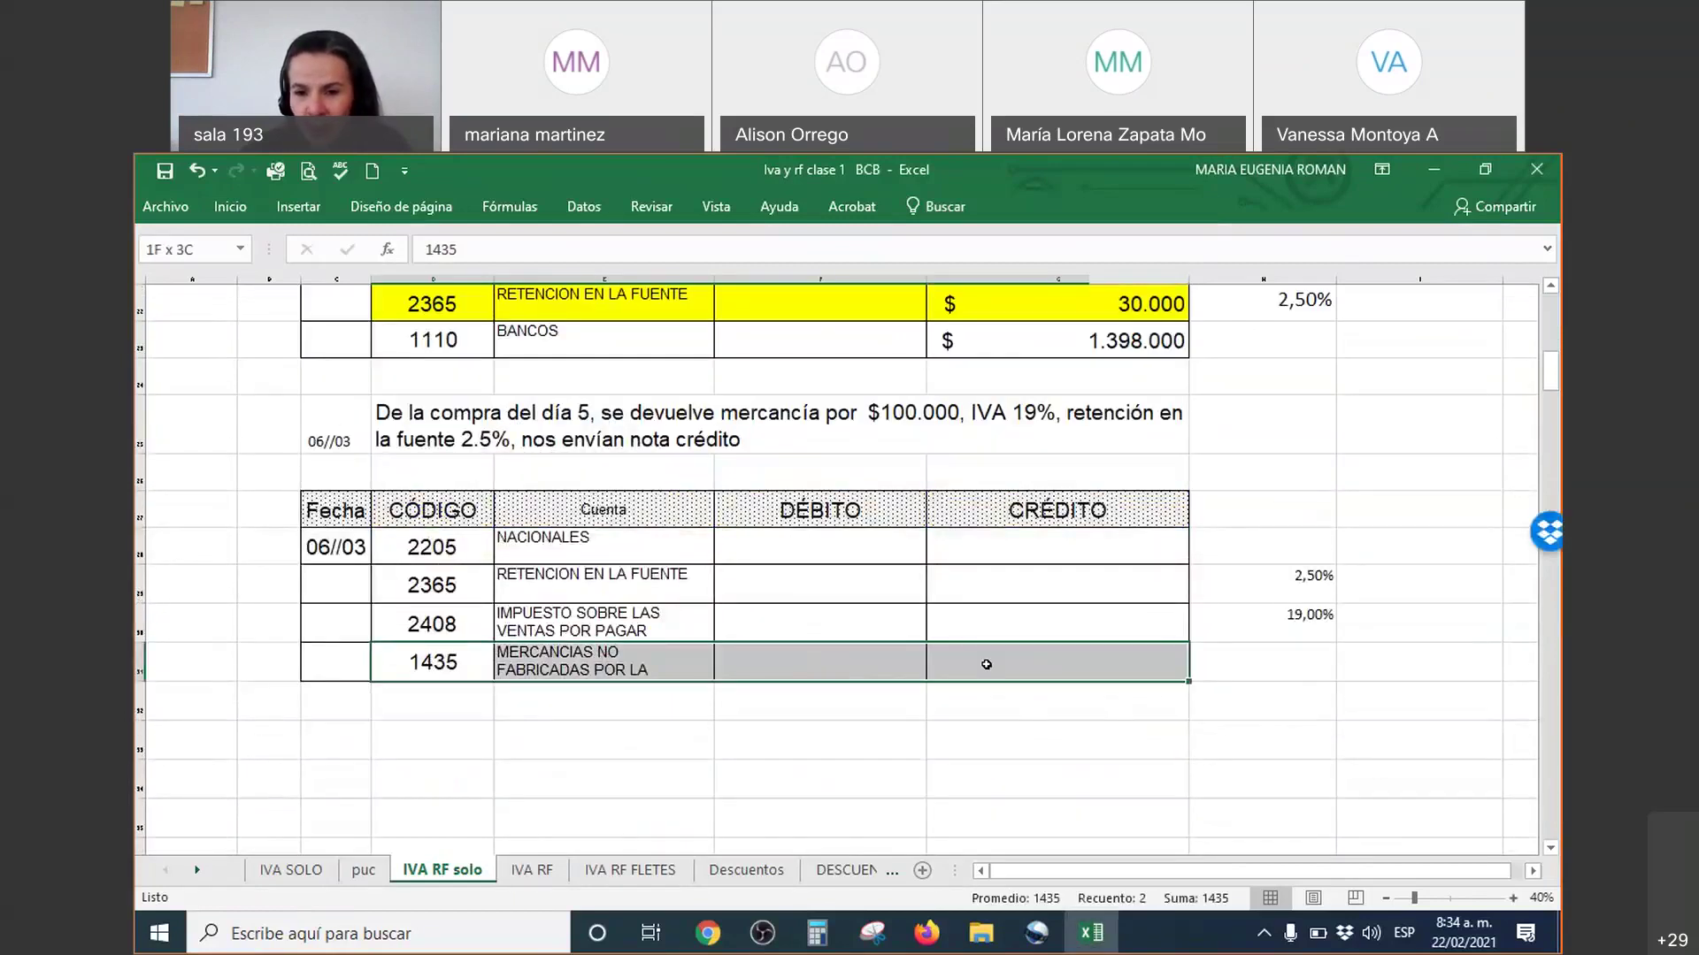
{"action": "right_click", "coordinate": [984, 671]}
{"action": "left_click", "coordinate": [1079, 723]}
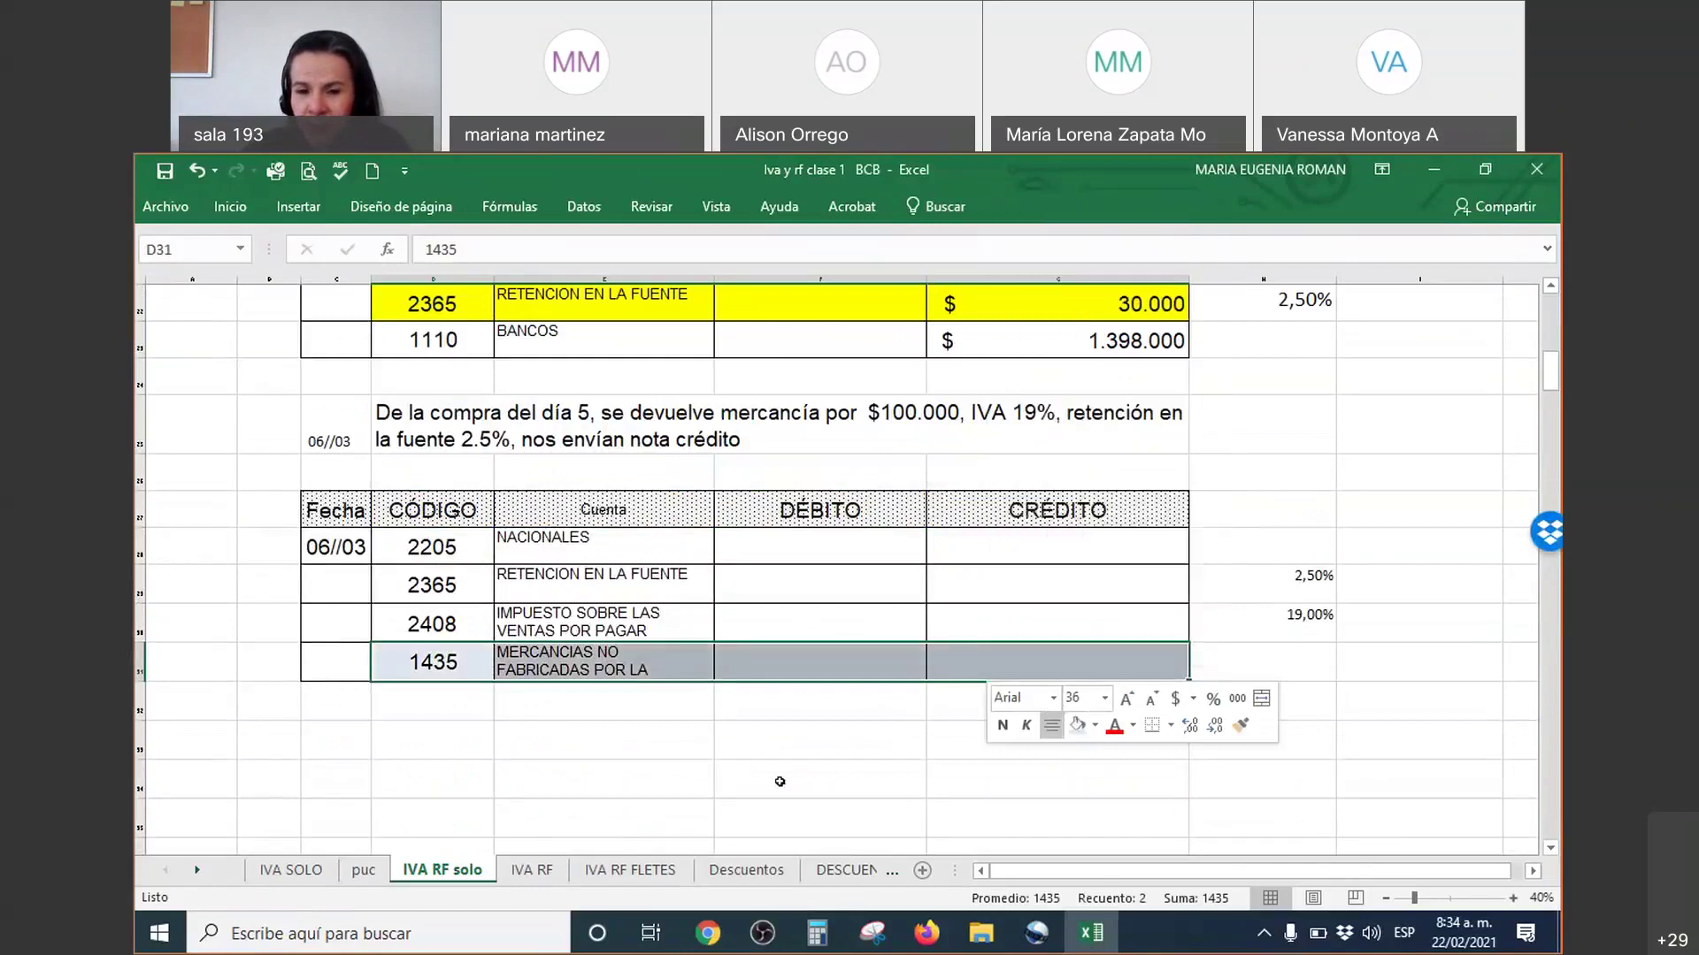
{"action": "left_click", "coordinate": [779, 778]}
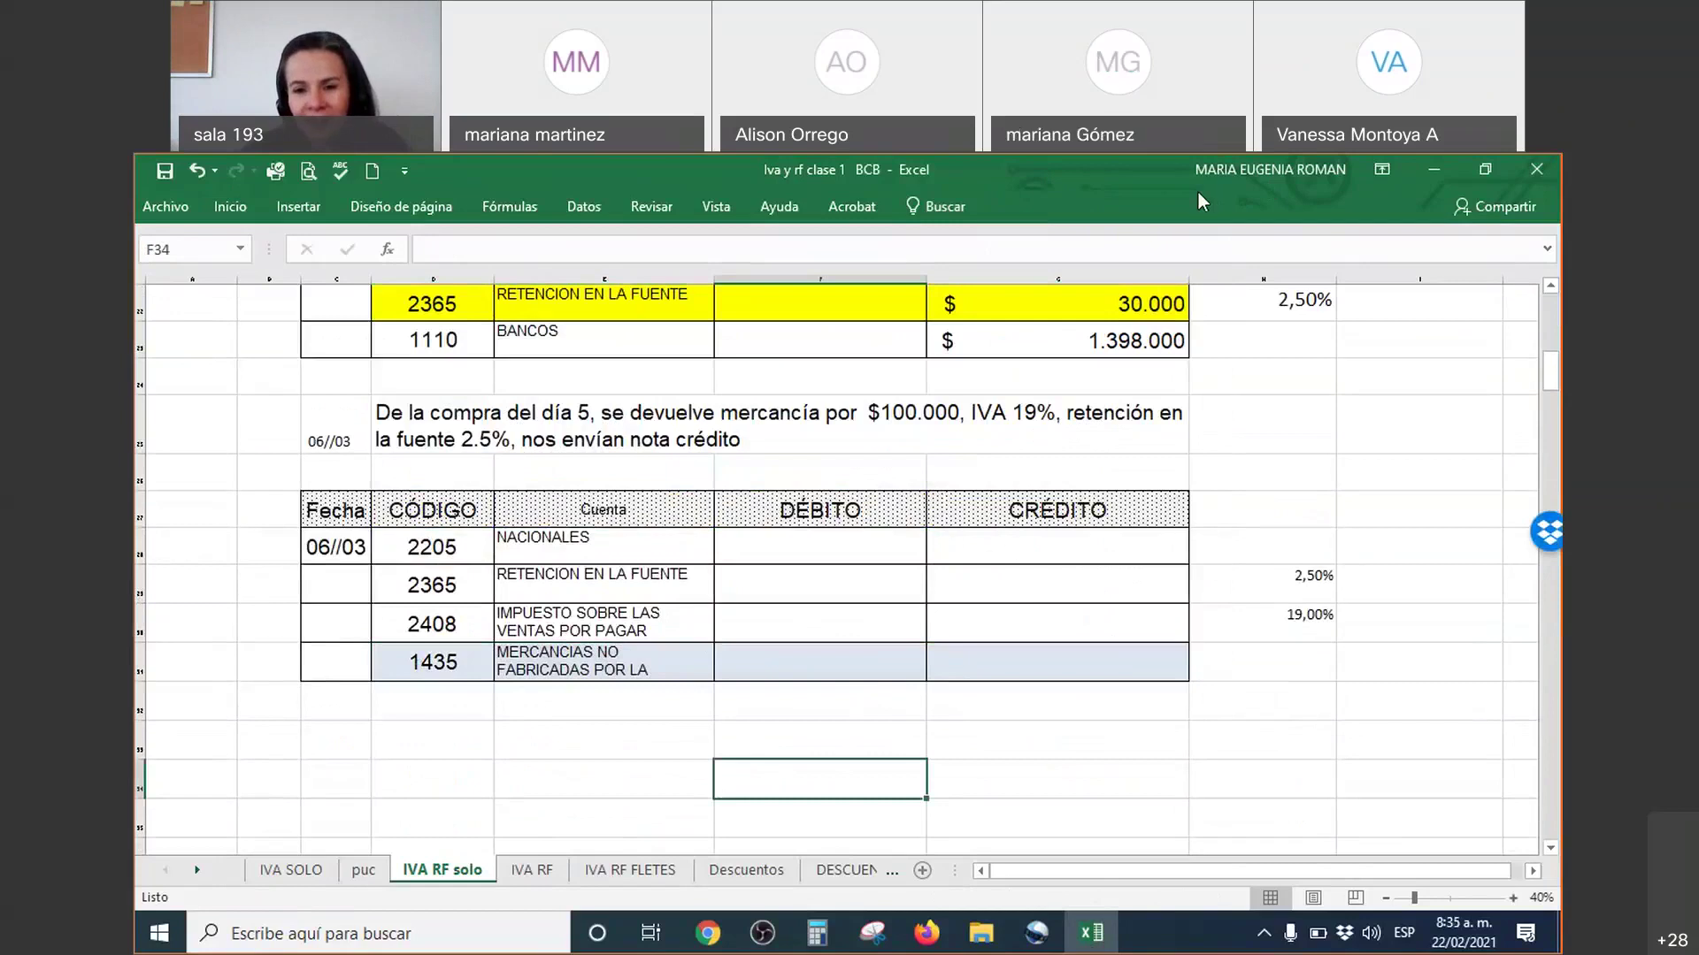
Step: Enter 100000 as the credit for account 1435 in G31 of the 06//03 return entry
{"action": "left_click", "coordinate": [1021, 663]}
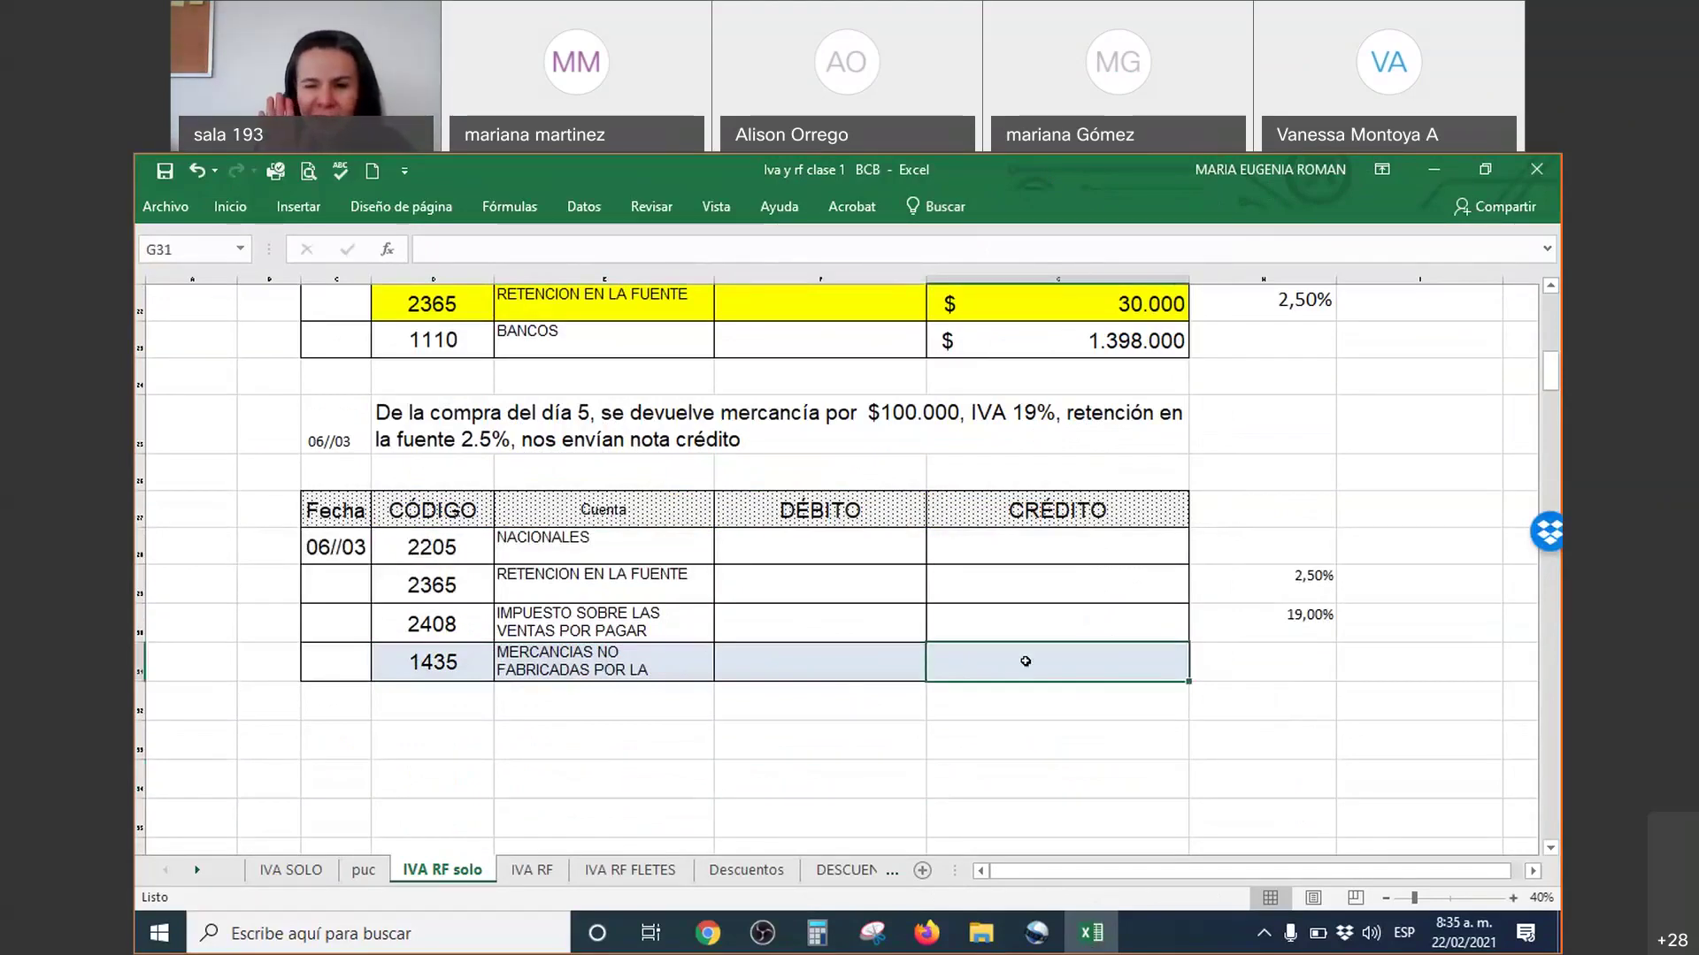
{"action": "type", "text": "1"}
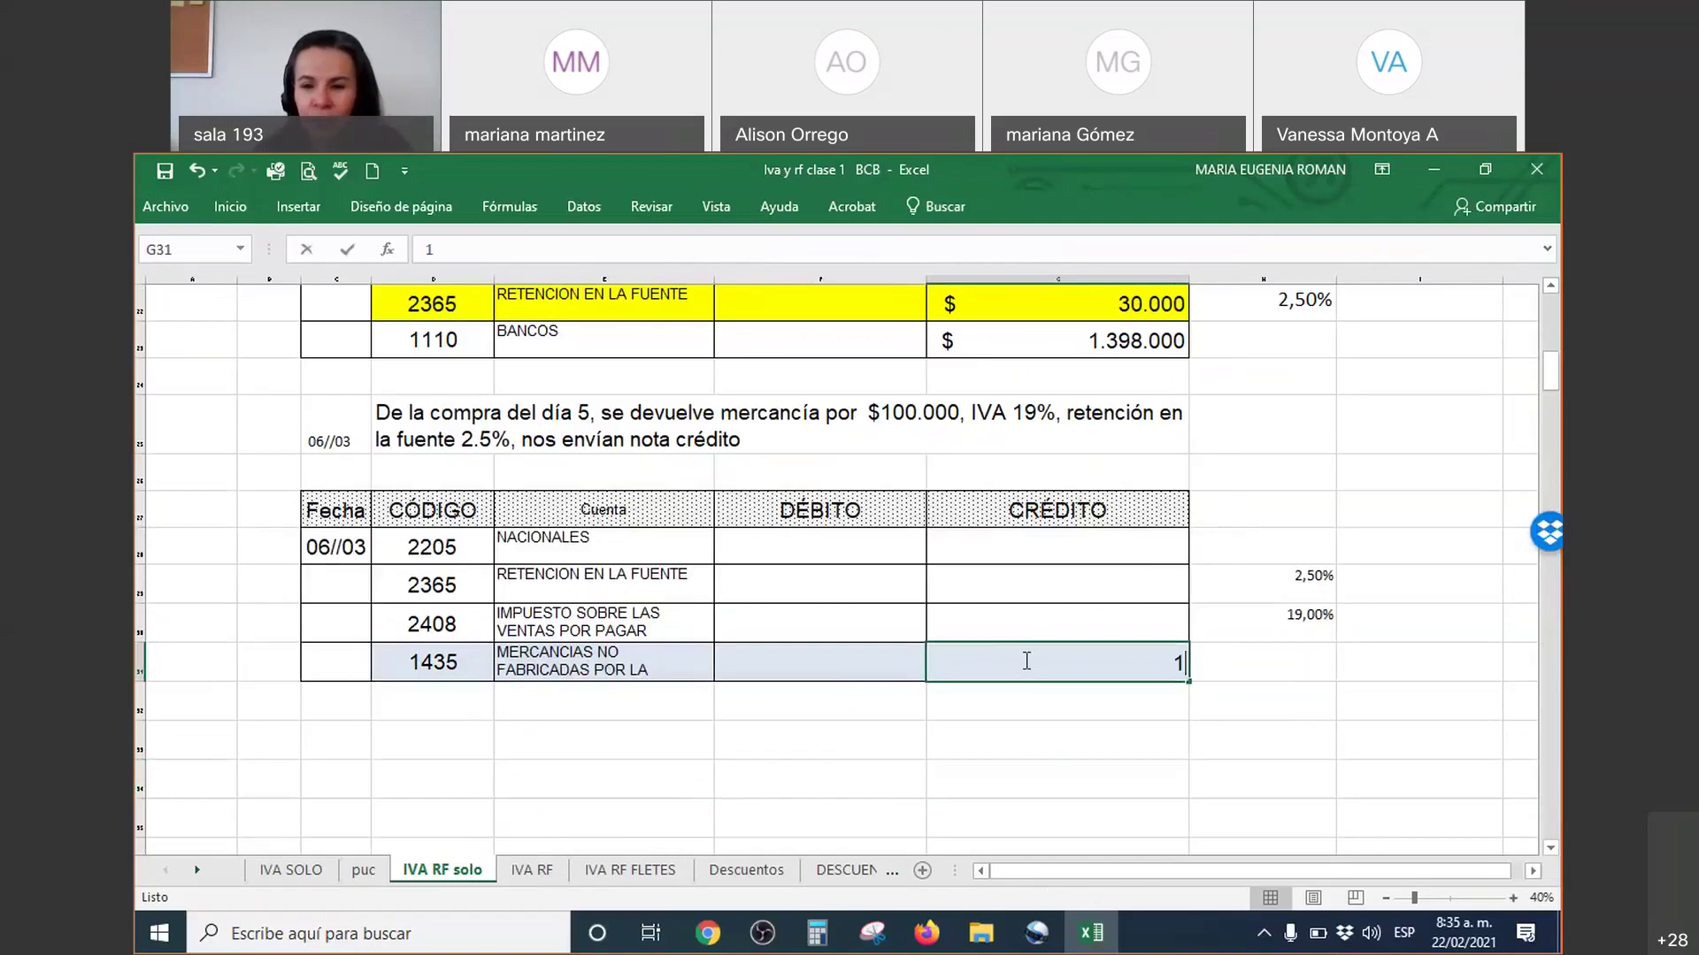
{"action": "type", "text": "00.000000"}
{"action": "key", "text": "Return"}
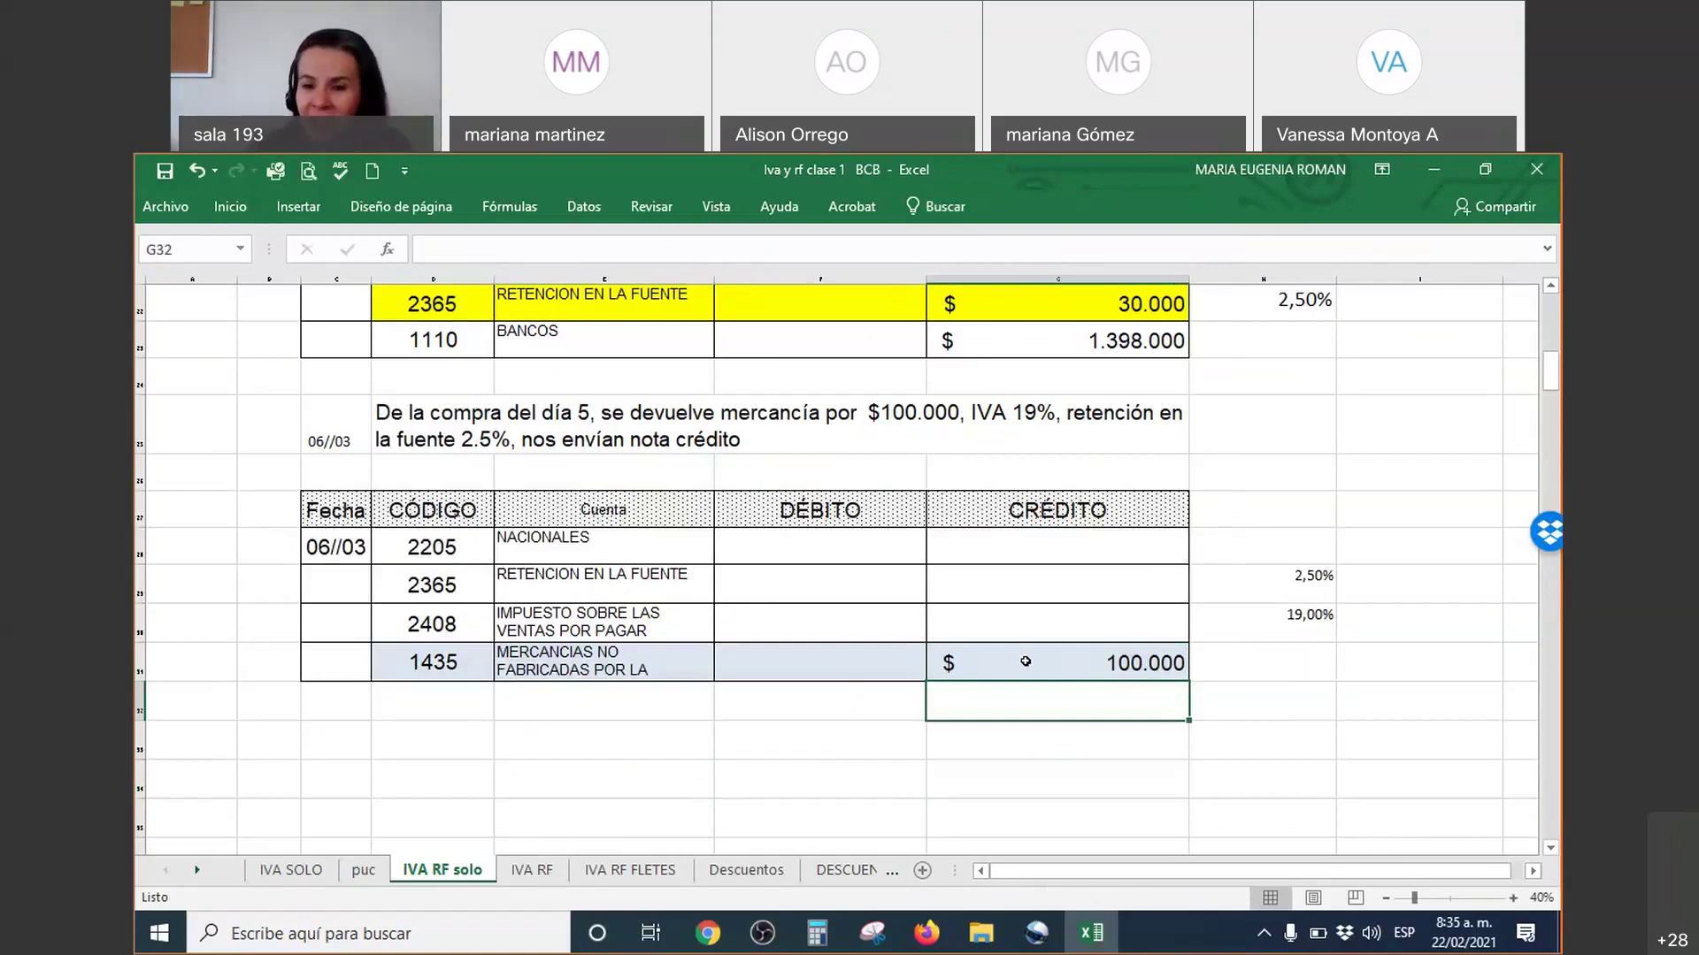
Step: Calculate the credit for account 2408 in G30 as the returned amount times the 19% IVA rate, using +G31*H30
{"action": "scroll", "coordinate": [584, 694], "scroll_direction": "up", "scroll_amount": 3}
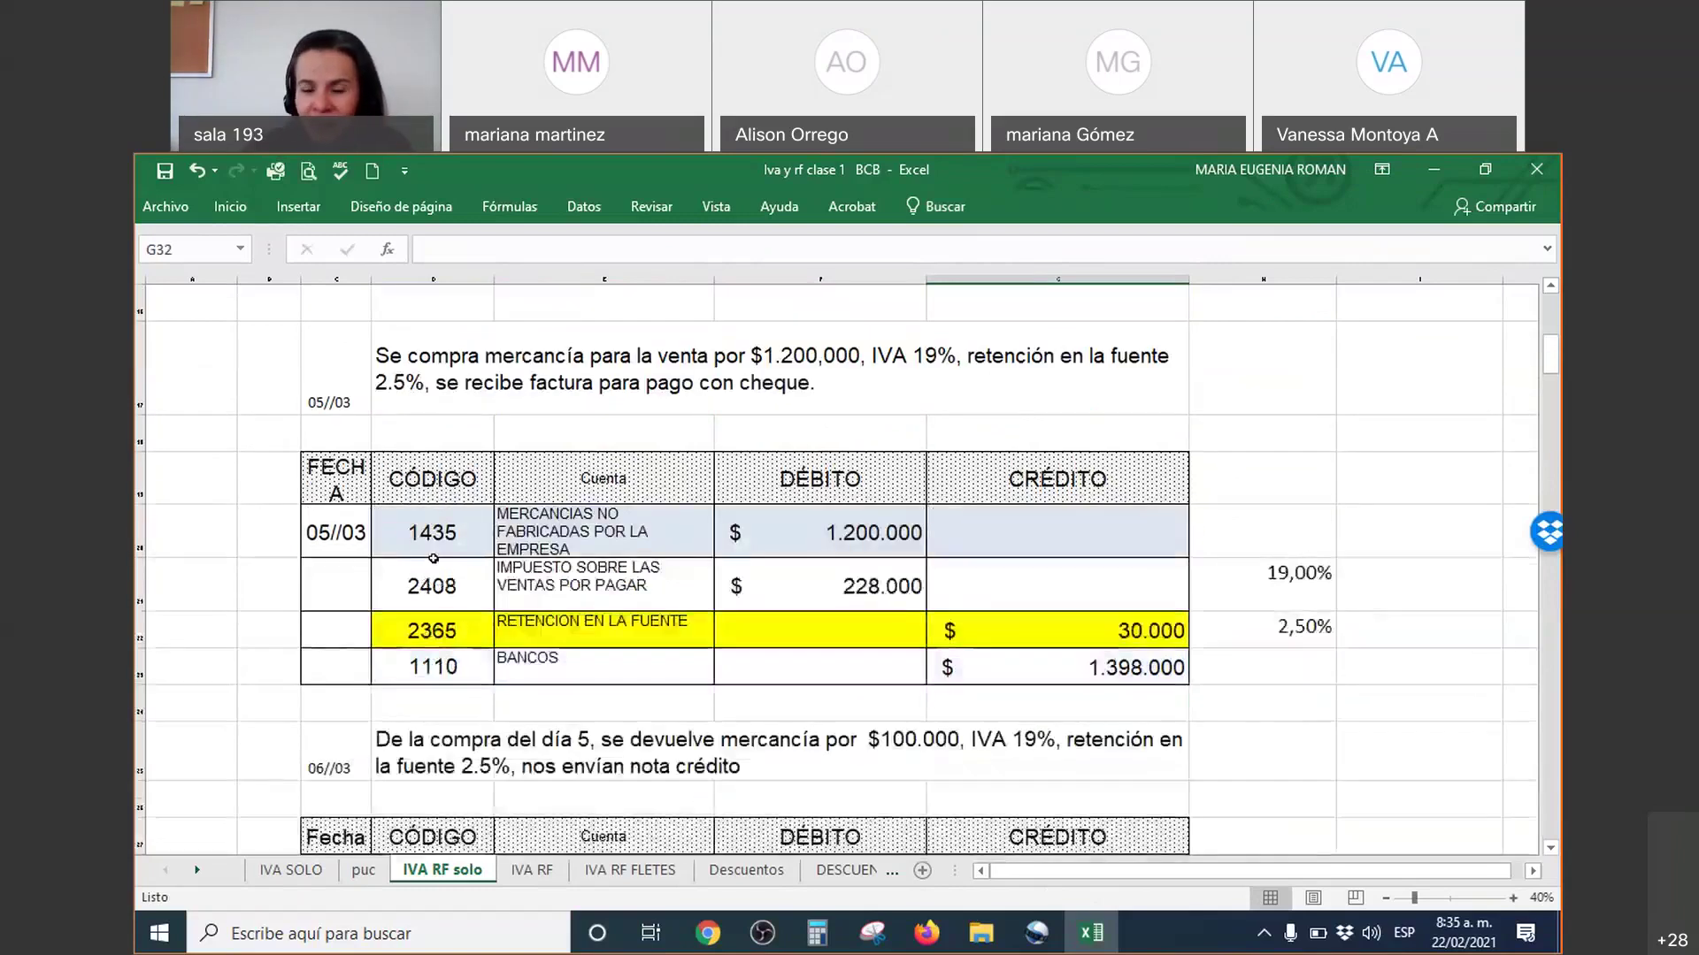
{"action": "mouse_move", "coordinate": [716, 550]}
{"action": "left_mouse_down"}
{"action": "mouse_move", "coordinate": [757, 587]}
{"action": "mouse_move", "coordinate": [832, 465]}
{"action": "mouse_move", "coordinate": [832, 582]}
{"action": "mouse_move", "coordinate": [831, 478]}
{"action": "mouse_move", "coordinate": [832, 582]}
{"action": "mouse_move", "coordinate": [832, 545]}
{"action": "left_mouse_up"}
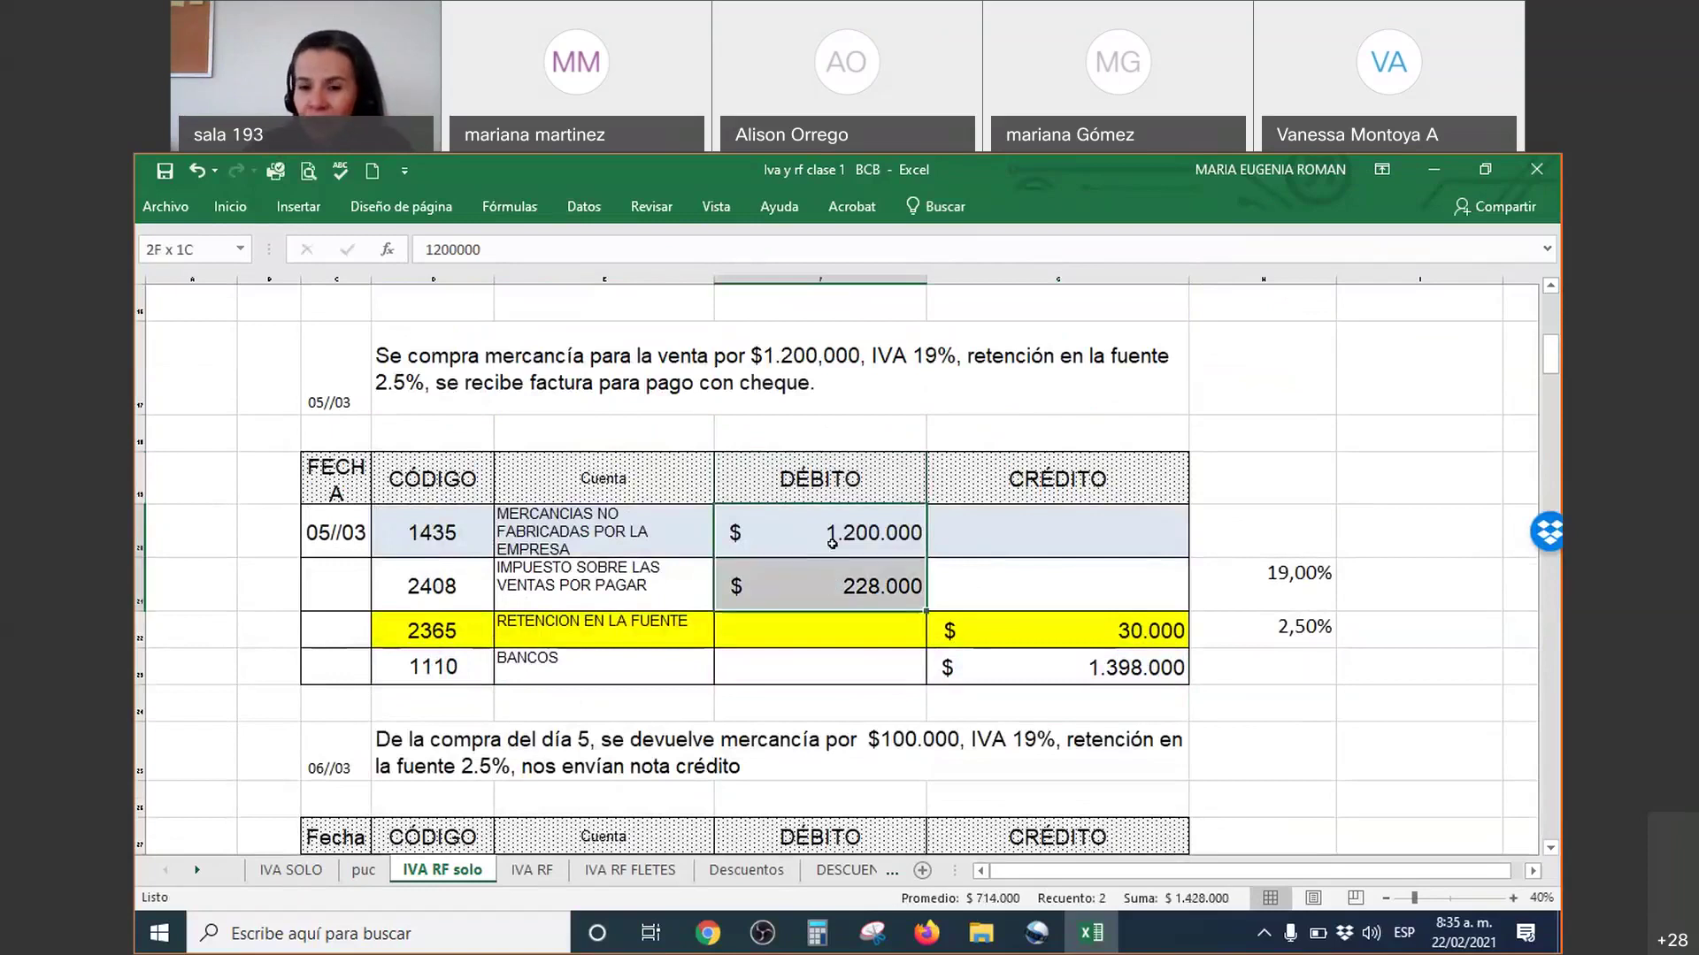
{"action": "scroll", "coordinate": [831, 561], "scroll_direction": "down", "scroll_amount": 3}
{"action": "left_click_drag", "start_coordinate": [1012, 675], "coordinate": [1009, 617]}
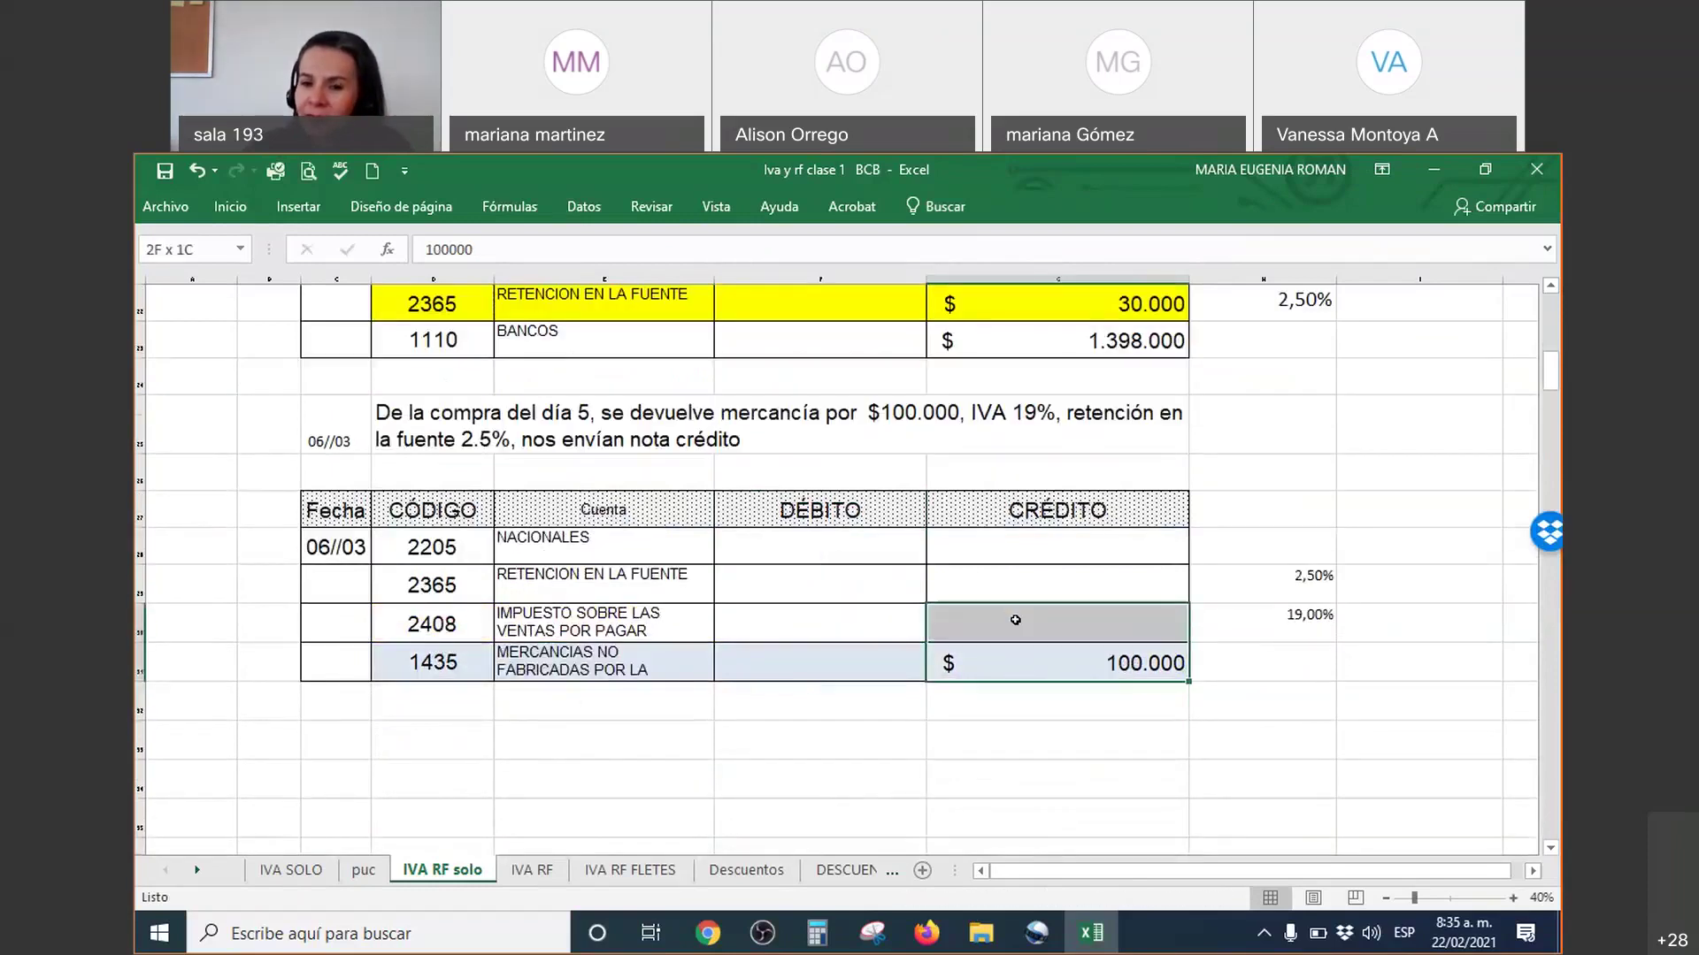
{"action": "left_click", "coordinate": [1002, 620]}
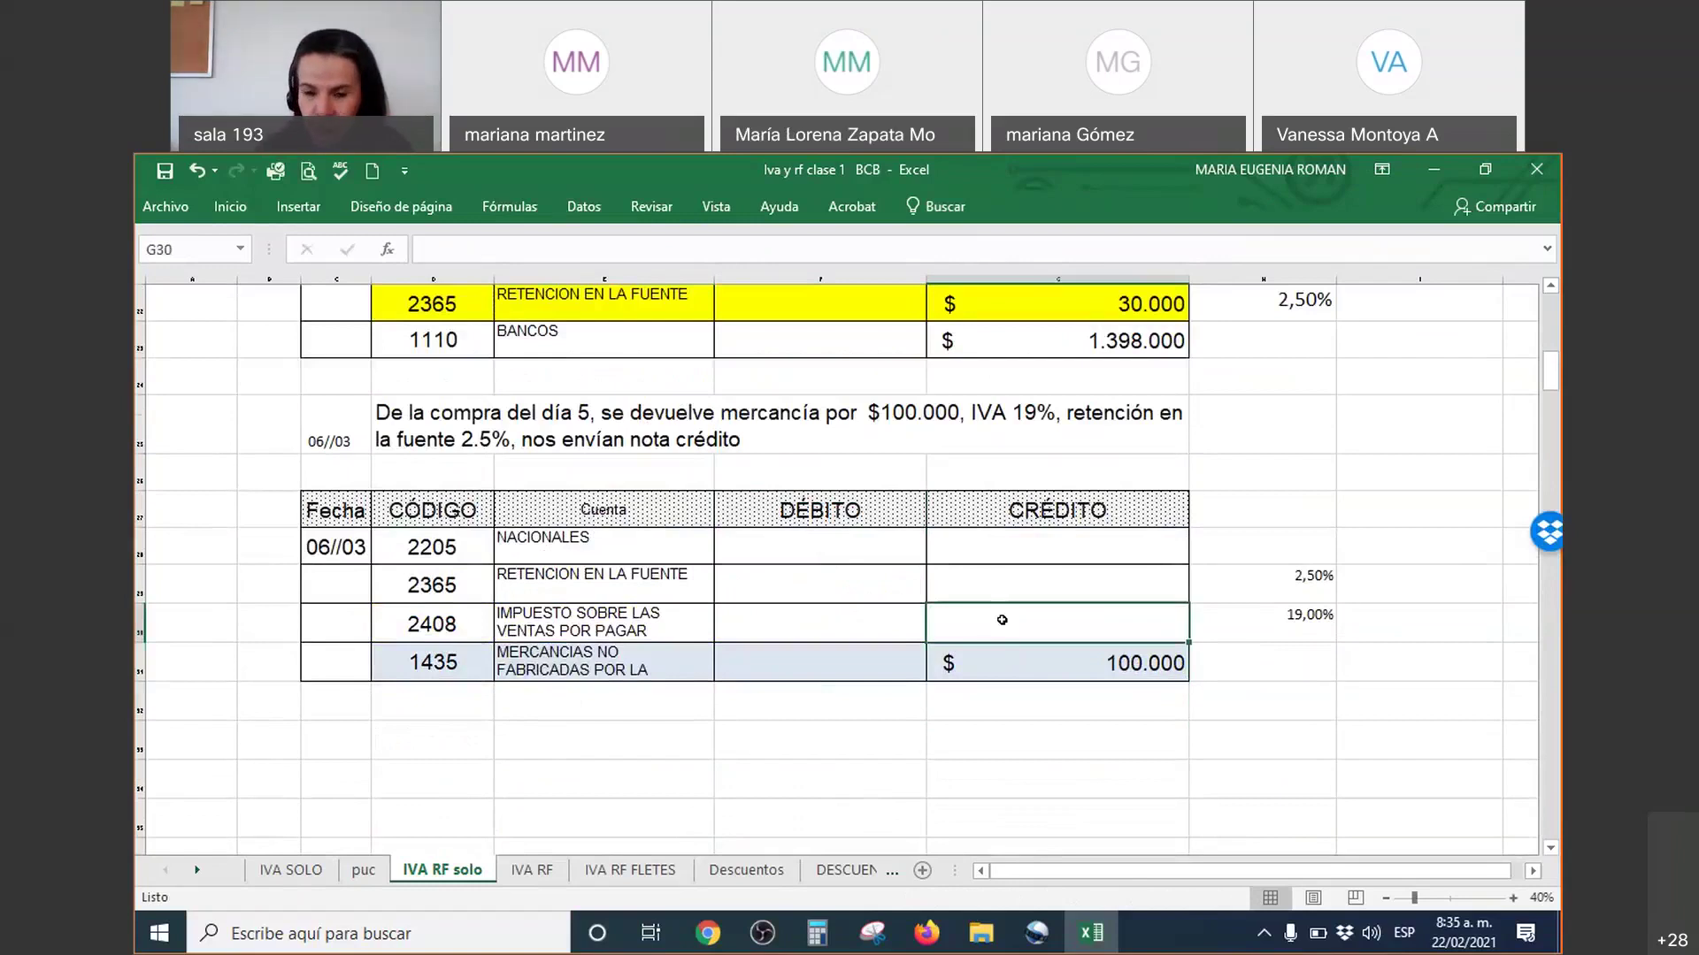
{"action": "type", "text": "+"}
{"action": "key", "text": "Down"}
{"action": "type", "text": "*"}
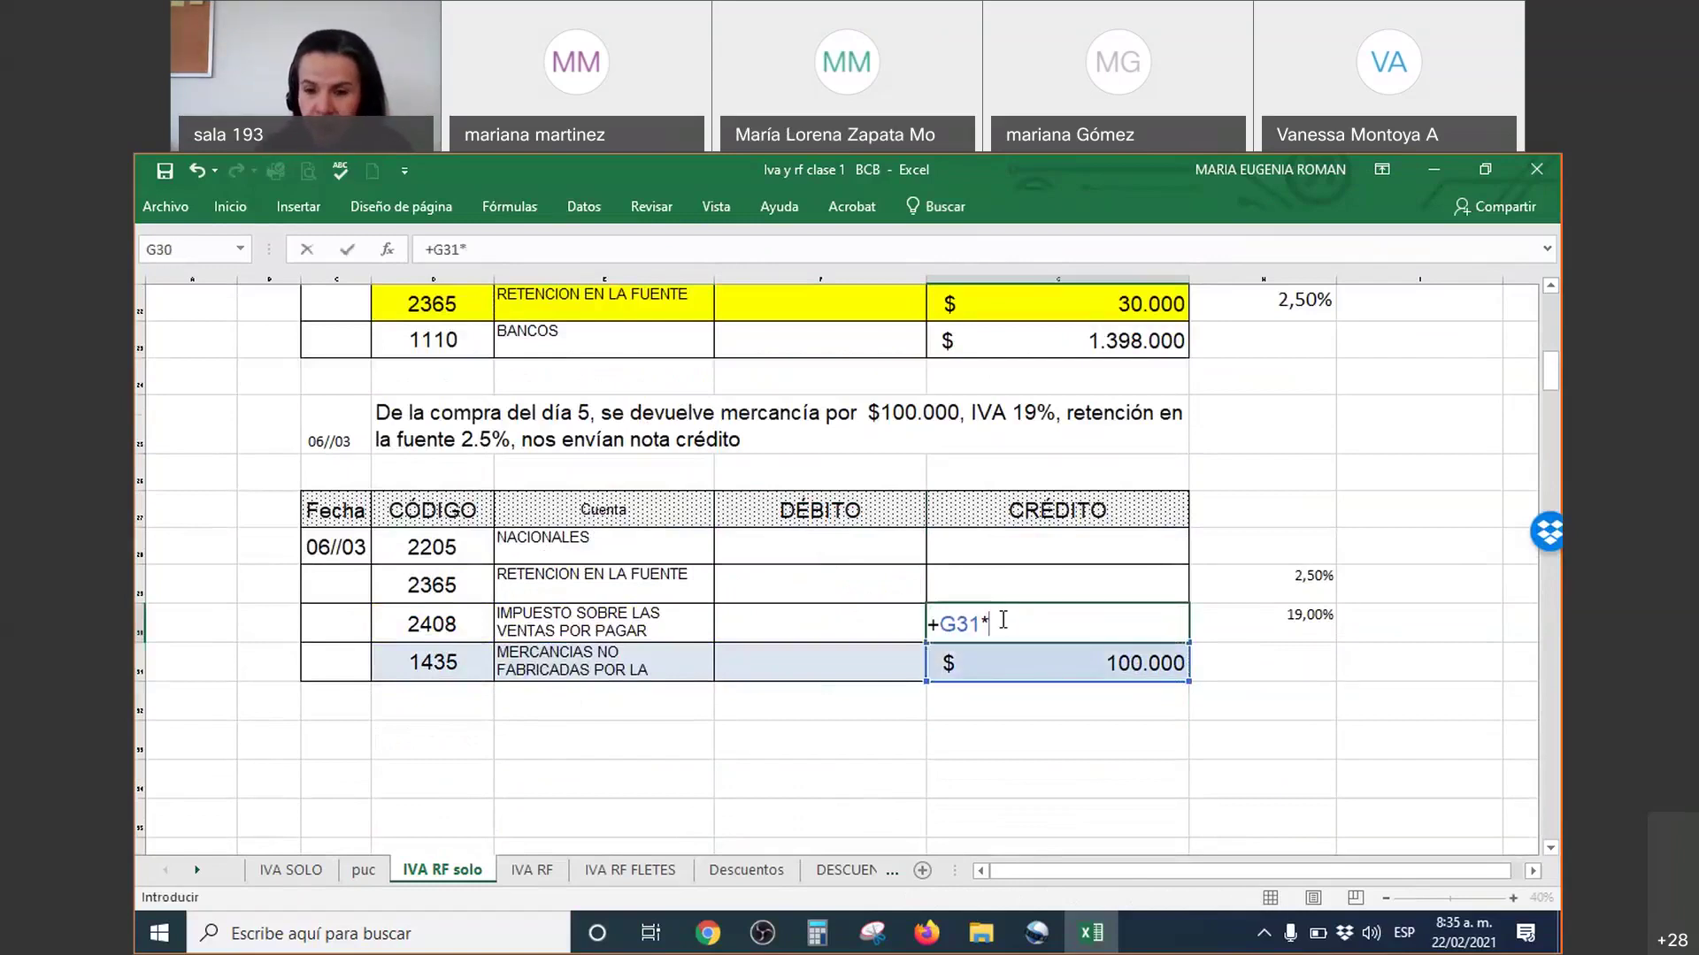
{"action": "key", "text": "Right"}
{"action": "key", "text": "Return"}
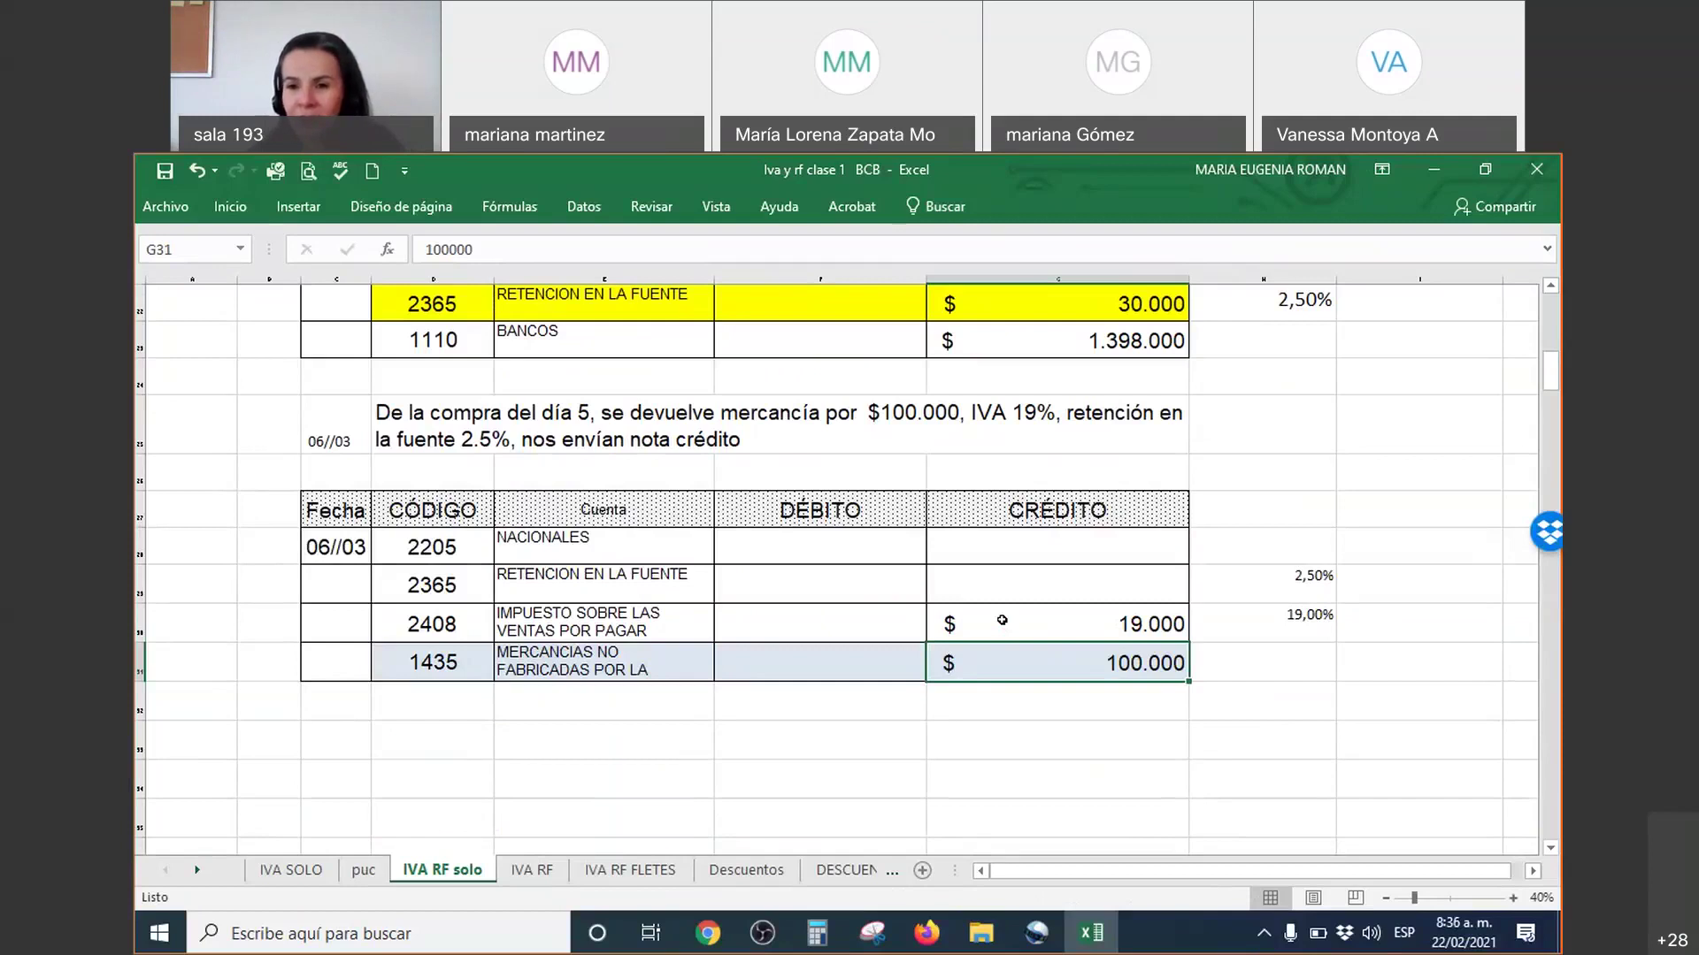
Step: Lower the computer's sound volume
{"action": "key", "text": "XF86AudioLowerVolume"}
{"action": "key", "text": "XF86AudioLowerVolume"}
{"action": "key", "text": "XF86AudioLowerVolume"}
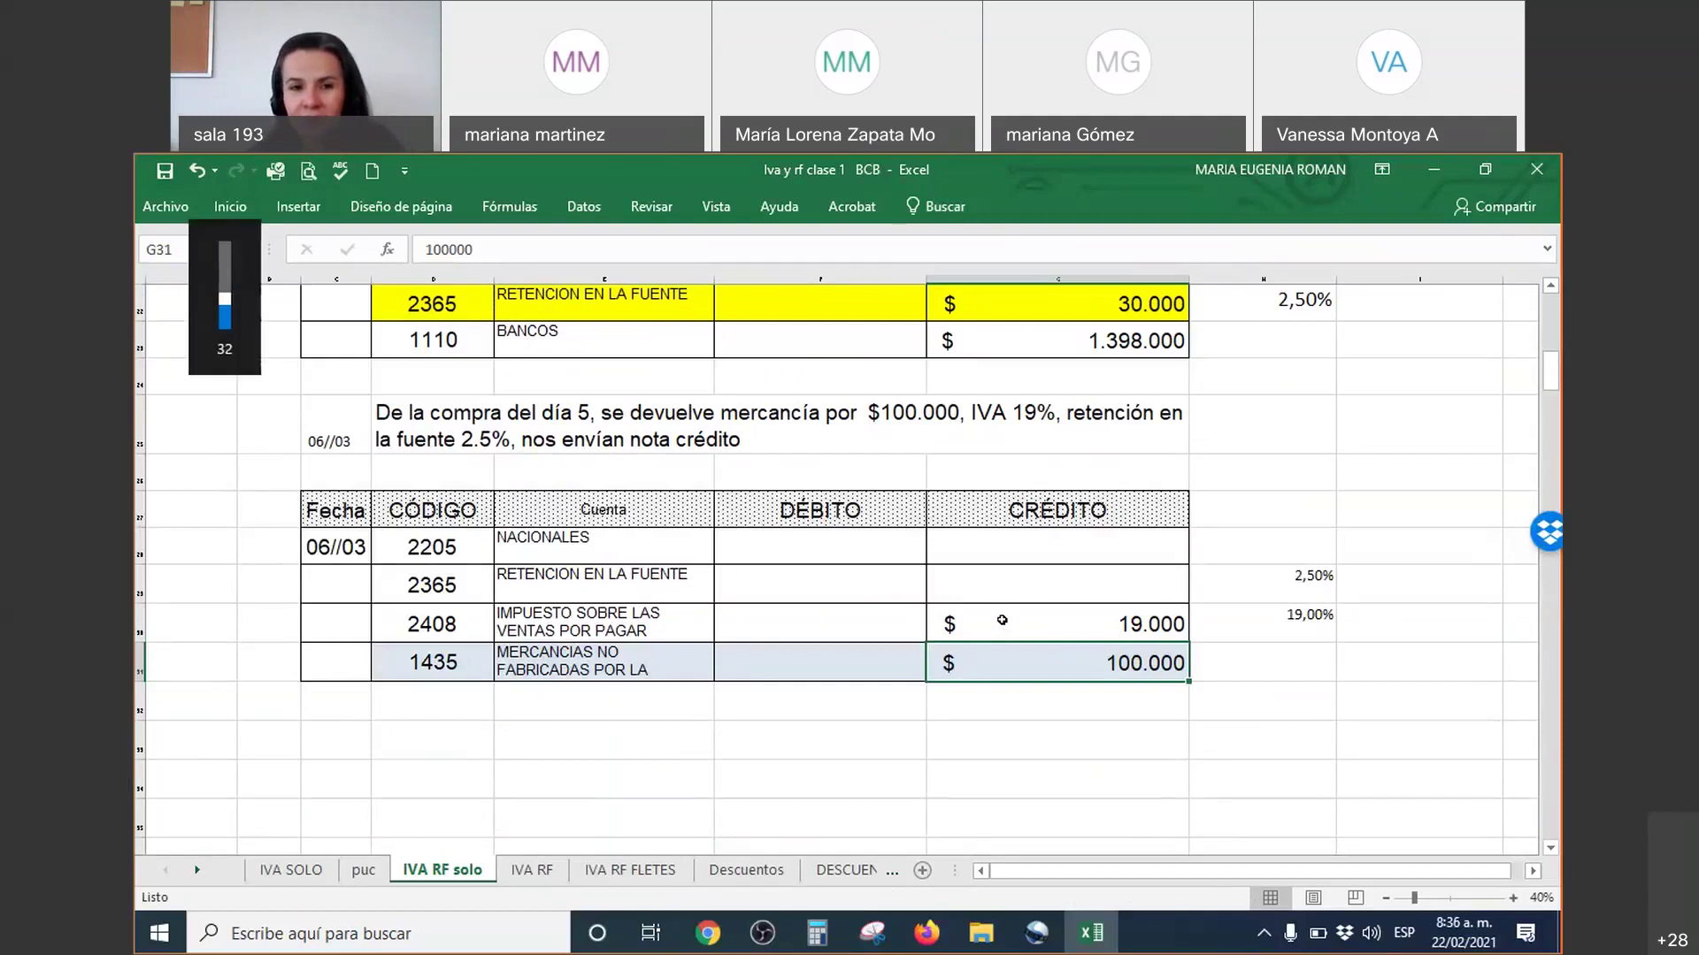
{"action": "key", "text": "XF86AudioLowerVolume"}
{"action": "key", "text": "XF86AudioLowerVolume"}
{"action": "key", "text": "XF86AudioLowerVolume"}
{"action": "key", "text": "XF86AudioLowerVolume"}
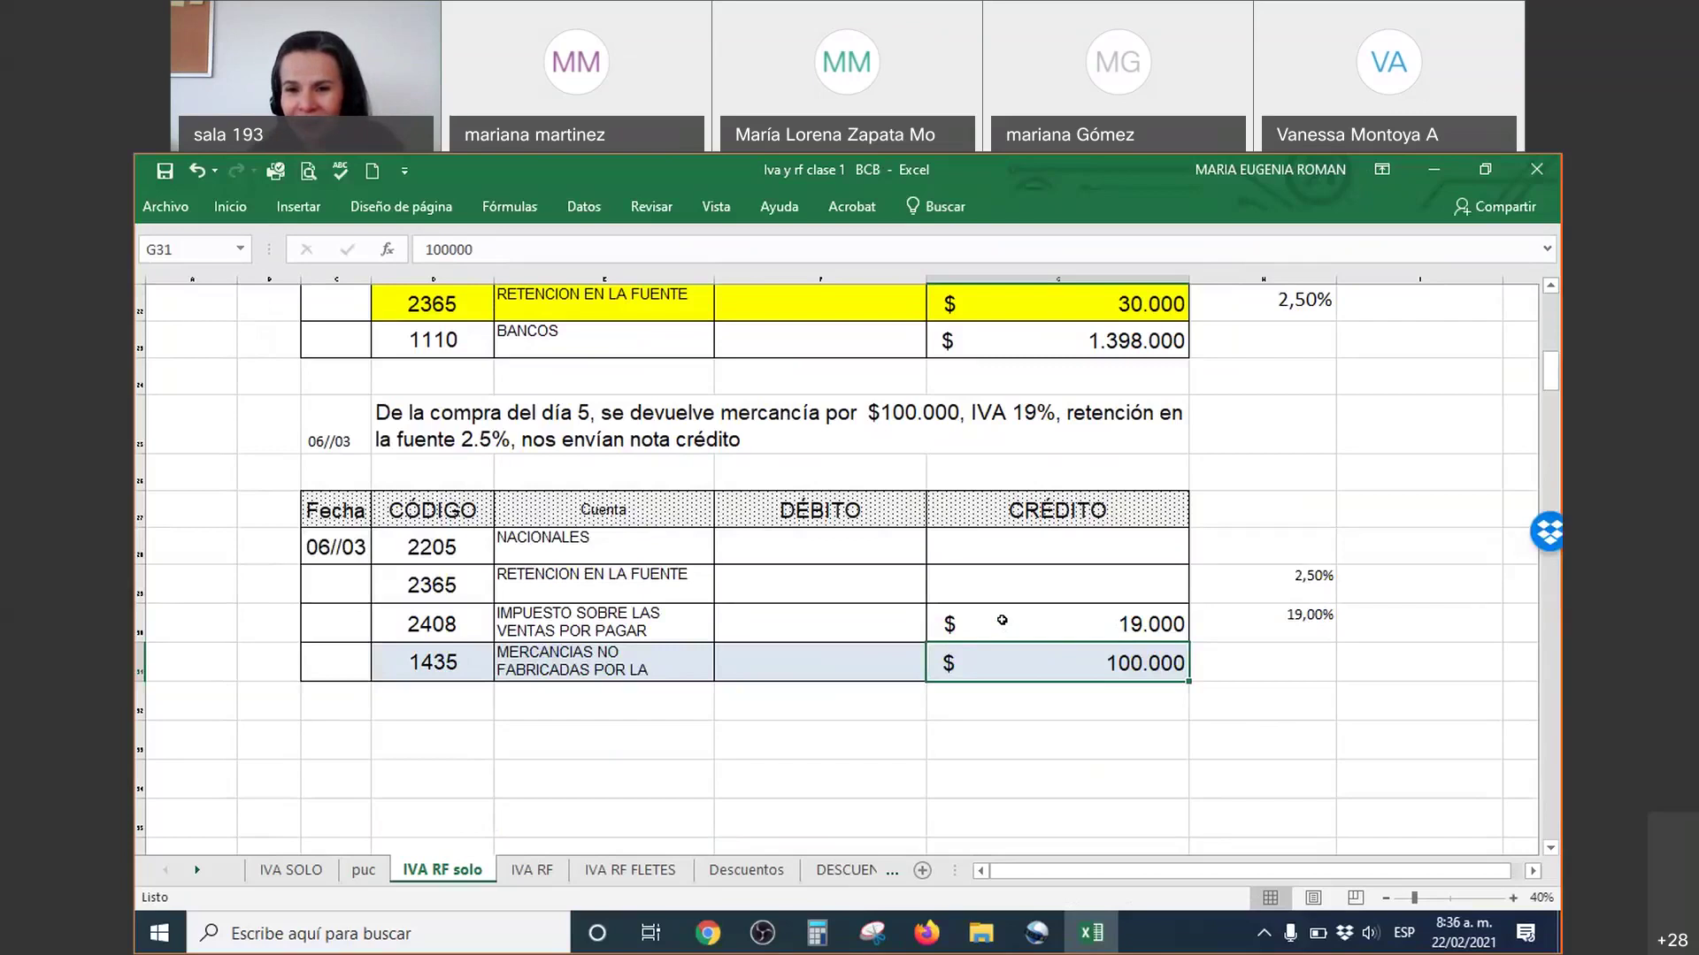
Step: Raise the computer's sound volume to 100
{"action": "key", "text": "XF86AudioLowerVolume"}
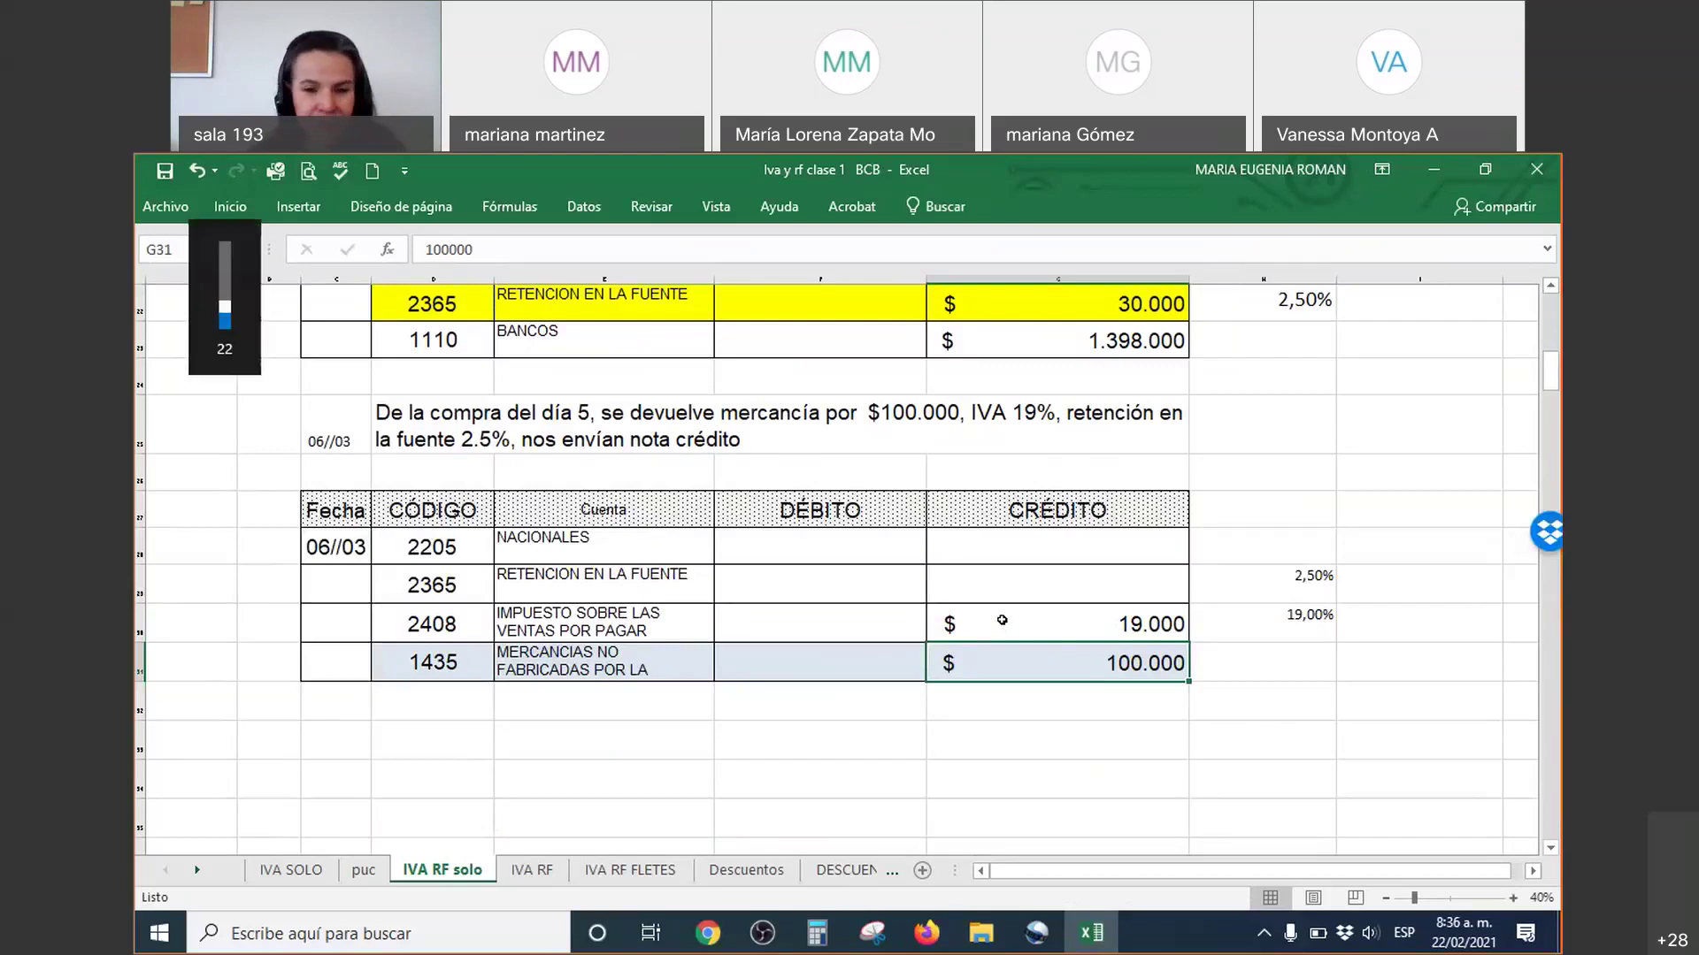
{"action": "key", "text": "XF86AudioRaiseVolume"}
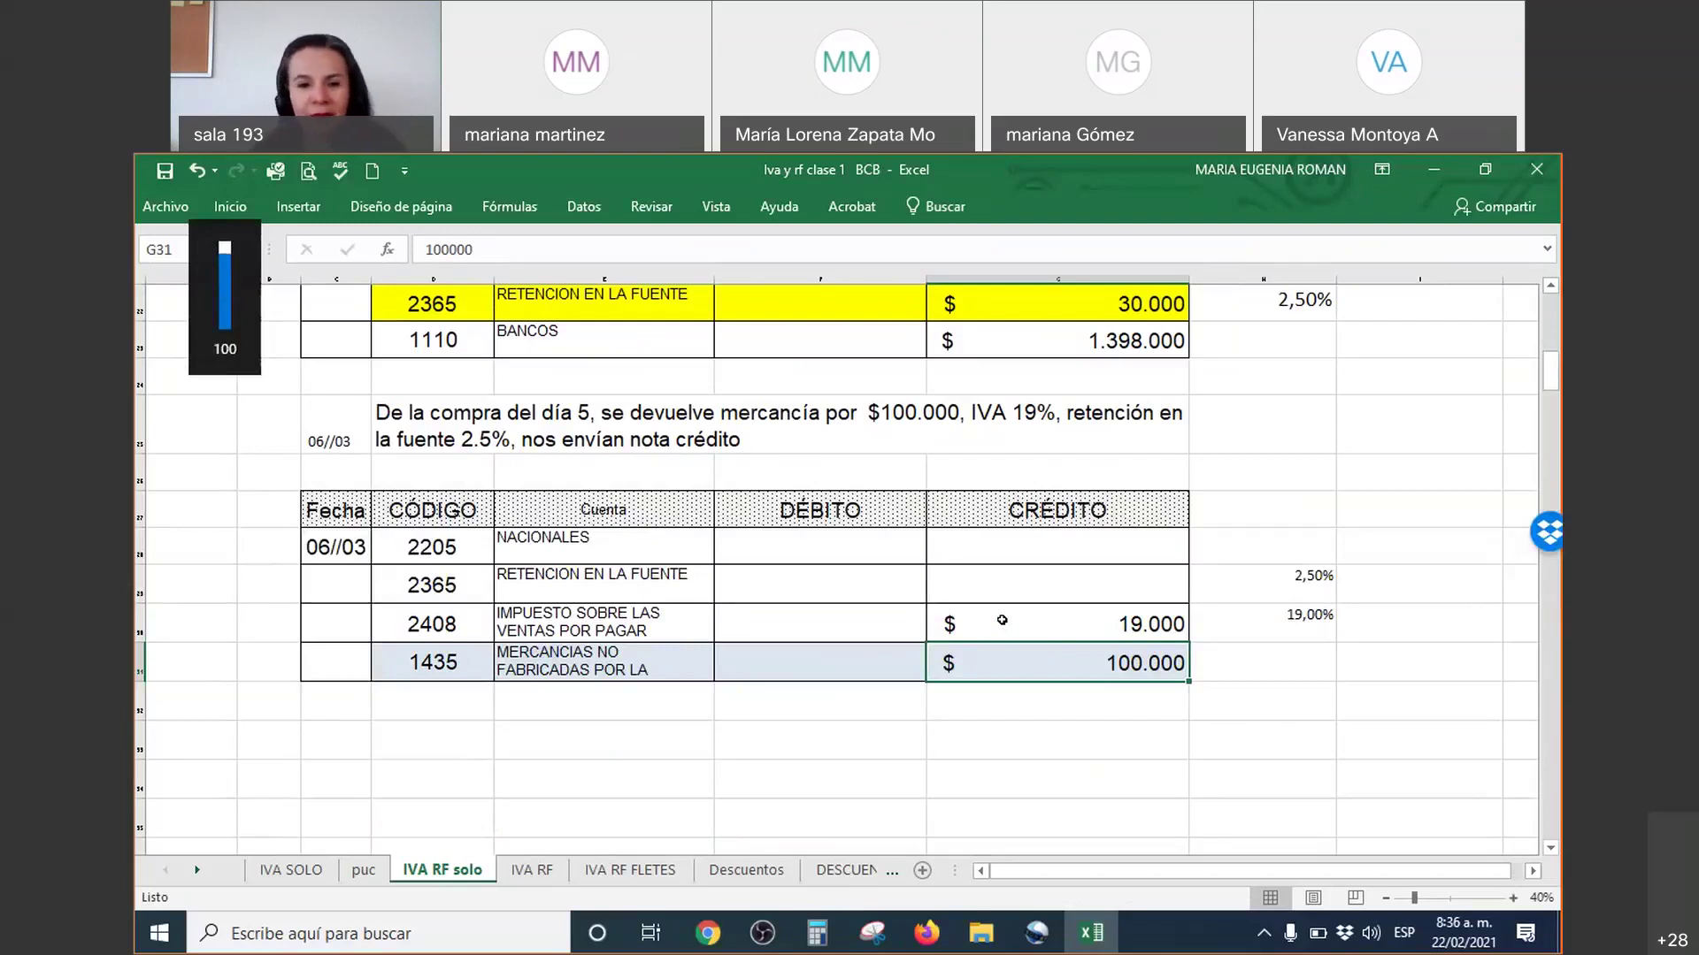
Step: Compare the account 2365 withholding row of the 05//03 purchase entry with the matching row of the 06//03 return entry
{"action": "left_click", "coordinate": [816, 651]}
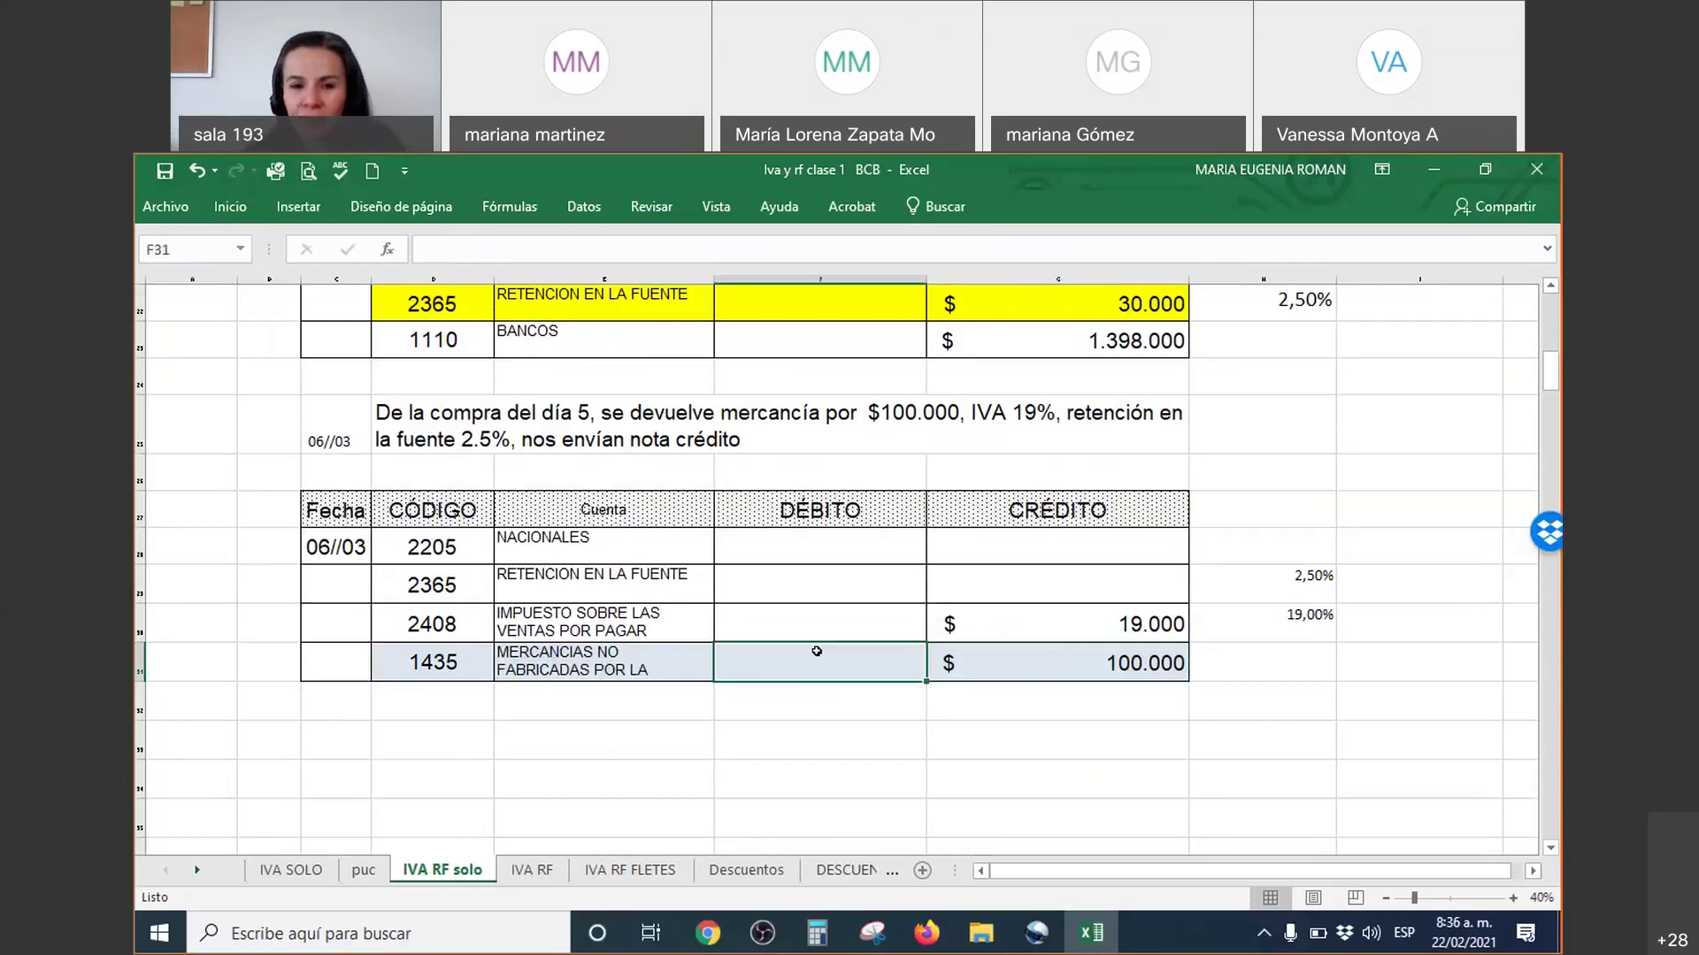
{"action": "scroll", "coordinate": [816, 651], "scroll_direction": "up", "scroll_amount": 2}
{"action": "left_click", "coordinate": [491, 624]}
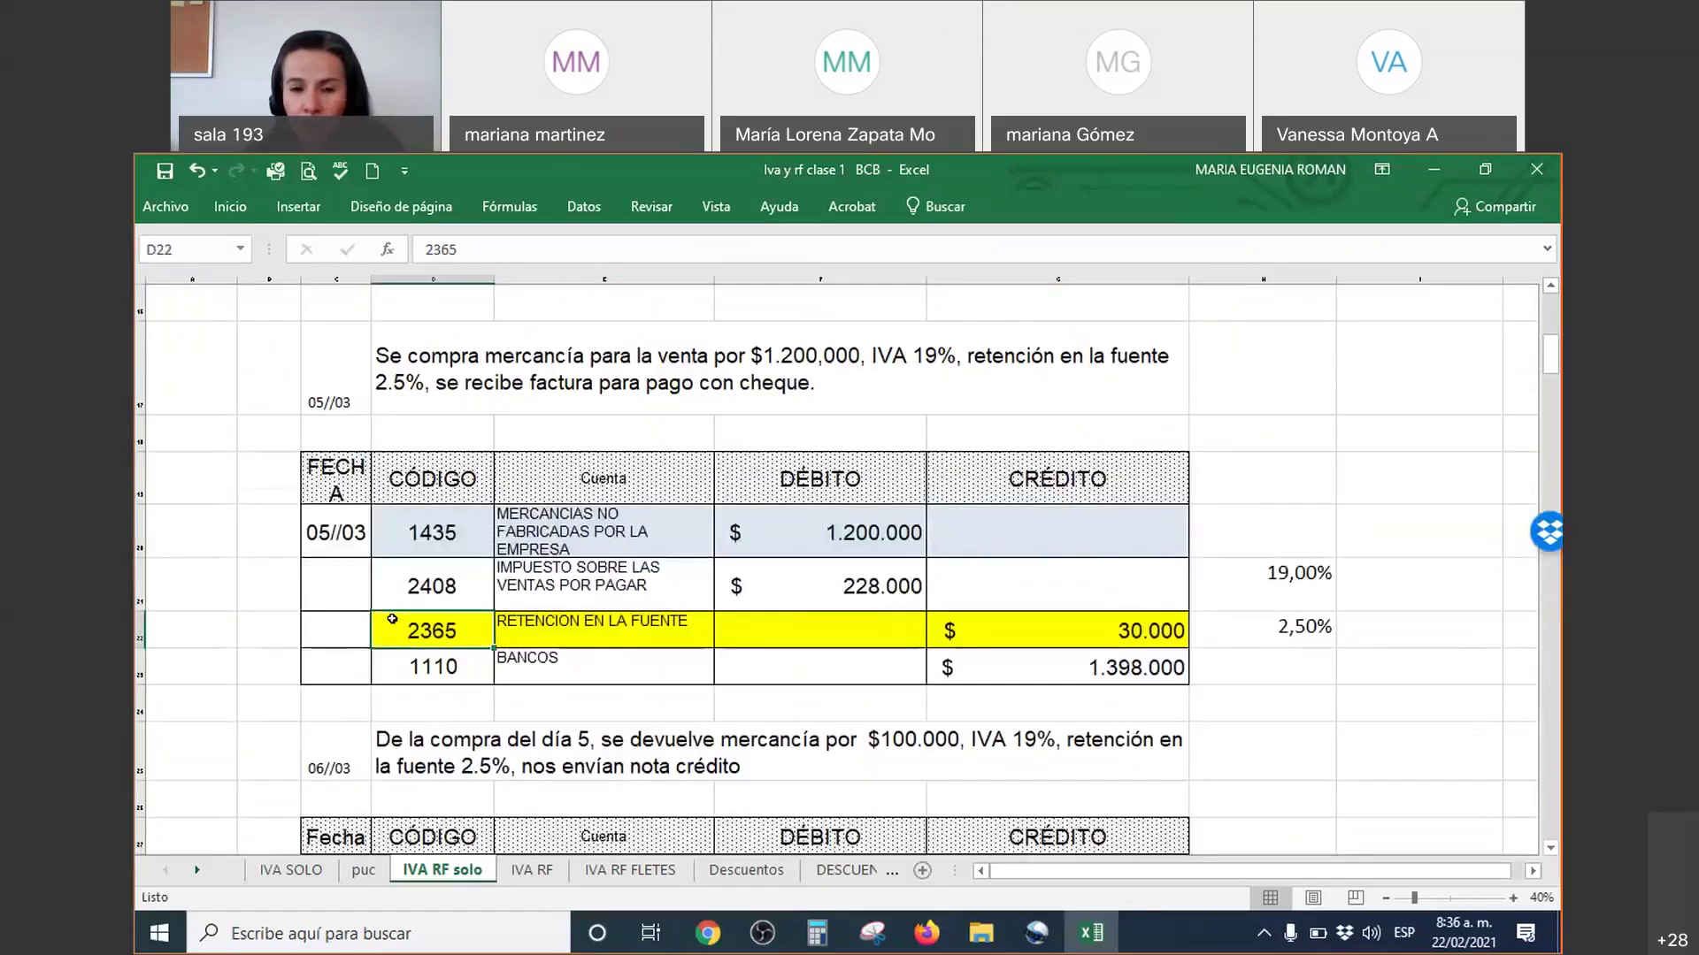
{"action": "left_click_drag", "start_coordinate": [493, 619], "coordinate": [1105, 630]}
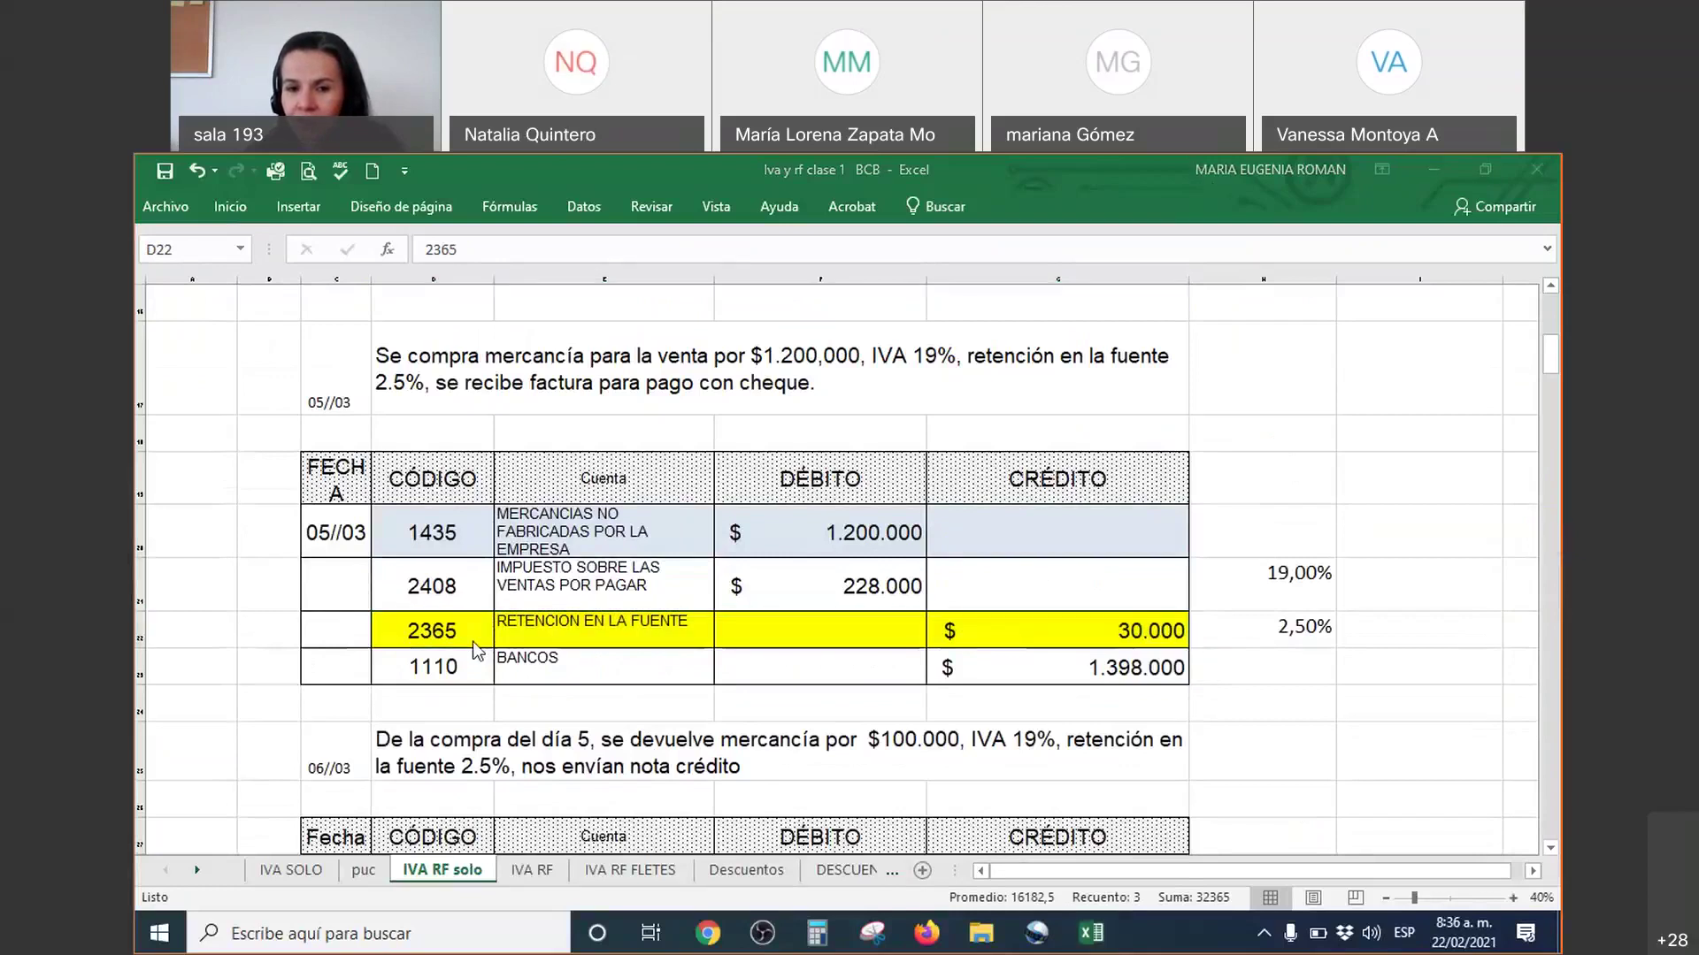
{"action": "mouse_move", "coordinate": [466, 636]}
{"action": "left_mouse_down"}
{"action": "mouse_move", "coordinate": [1011, 624]}
{"action": "mouse_move", "coordinate": [1002, 491]}
{"action": "left_mouse_up"}
{"action": "mouse_move", "coordinate": [966, 514]}
{"action": "left_mouse_down"}
{"action": "mouse_move", "coordinate": [986, 496]}
{"action": "mouse_move", "coordinate": [1047, 516]}
{"action": "mouse_move", "coordinate": [998, 517]}
{"action": "left_mouse_up"}
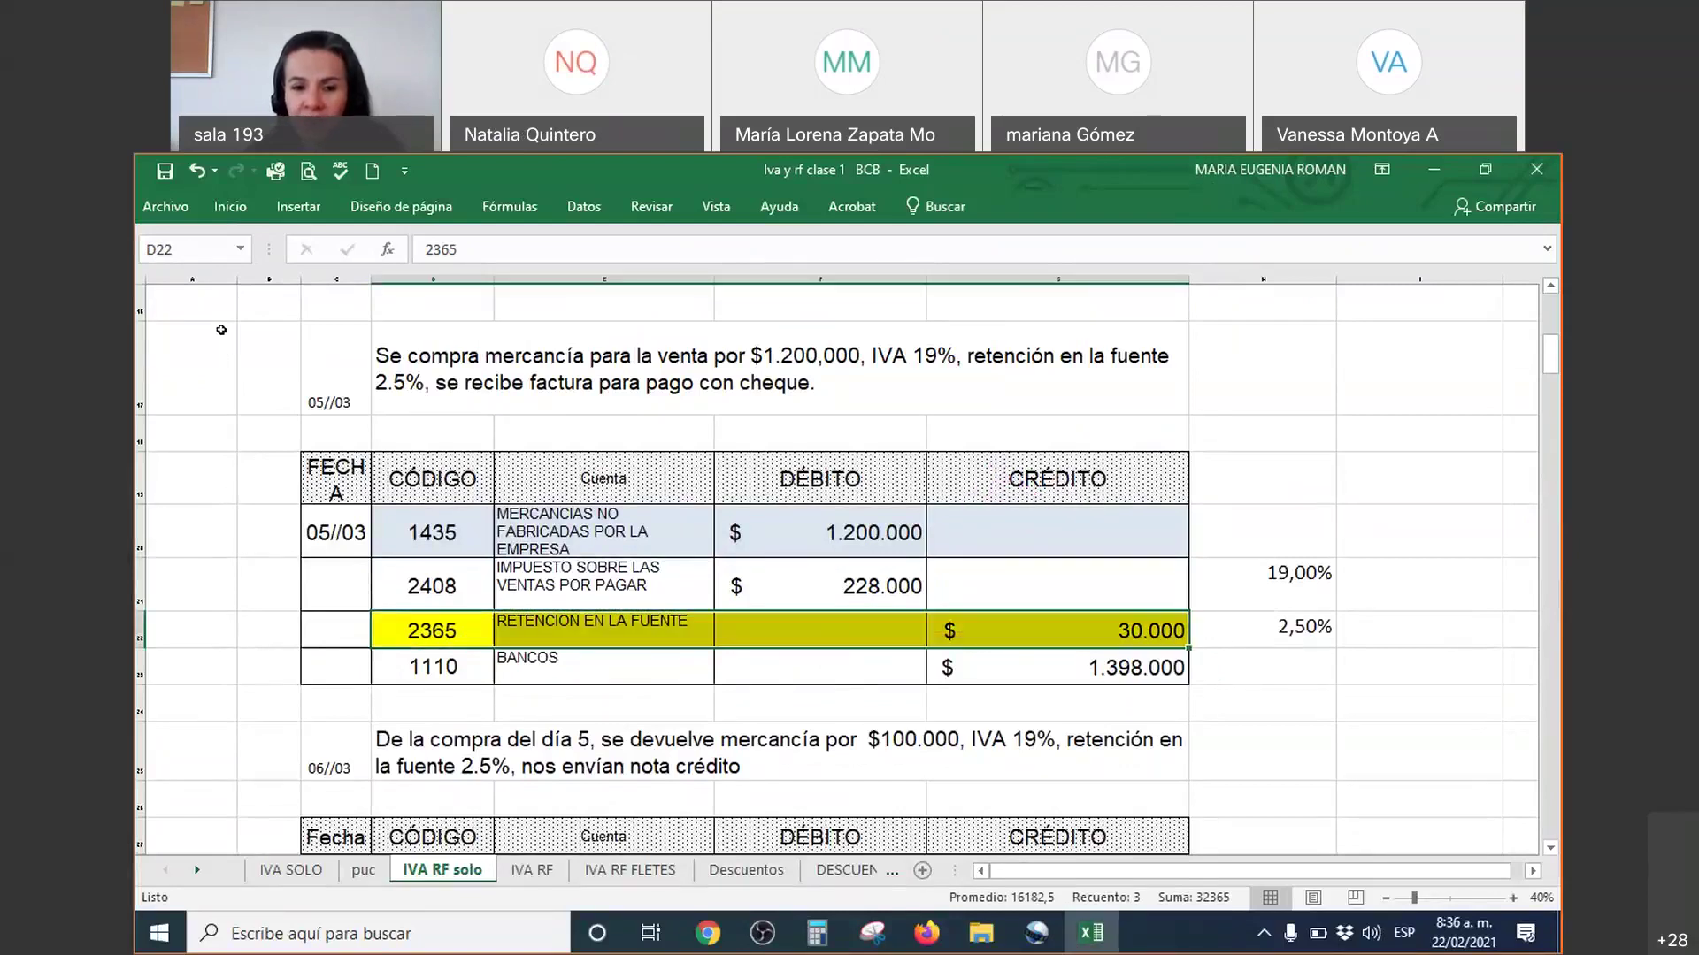
{"action": "scroll", "coordinate": [225, 339], "scroll_direction": "down", "scroll_amount": 3}
{"action": "left_click_drag", "start_coordinate": [431, 472], "coordinate": [845, 474]}
{"action": "scroll", "coordinate": [827, 614], "scroll_direction": "up", "scroll_amount": 1}
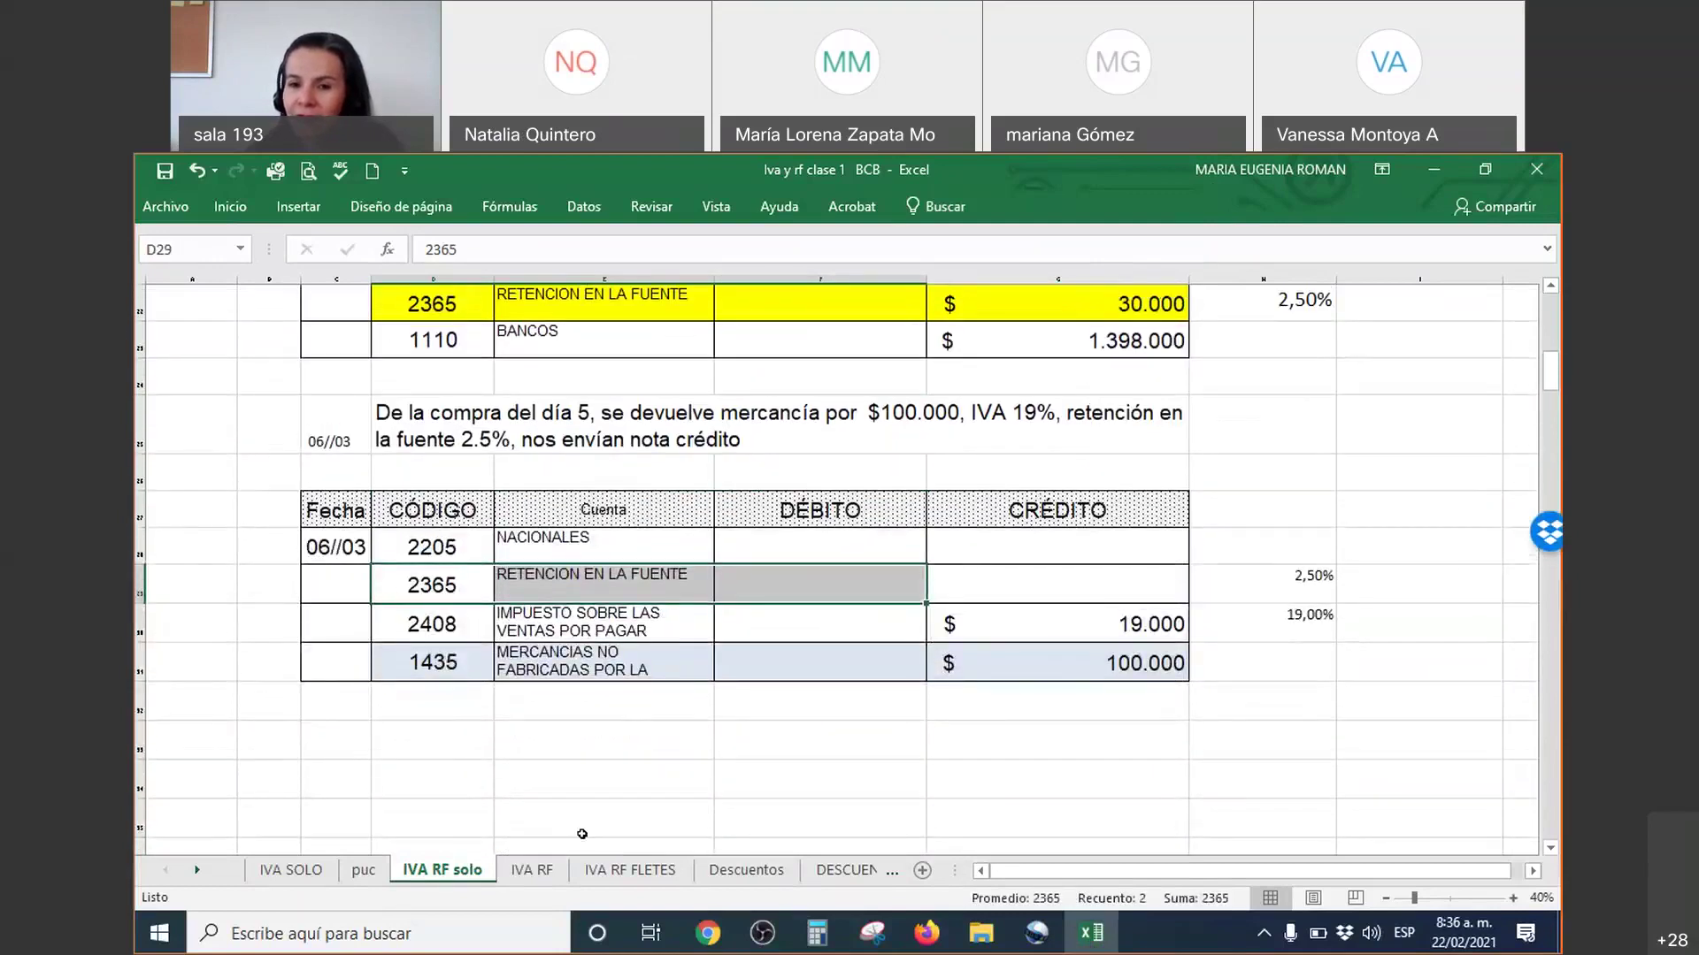
Step: Calculate the debit for account 2365 in F29 as the returned amount times the 2.5% withholding rate, using +G31*H29
{"action": "left_click", "coordinate": [847, 586]}
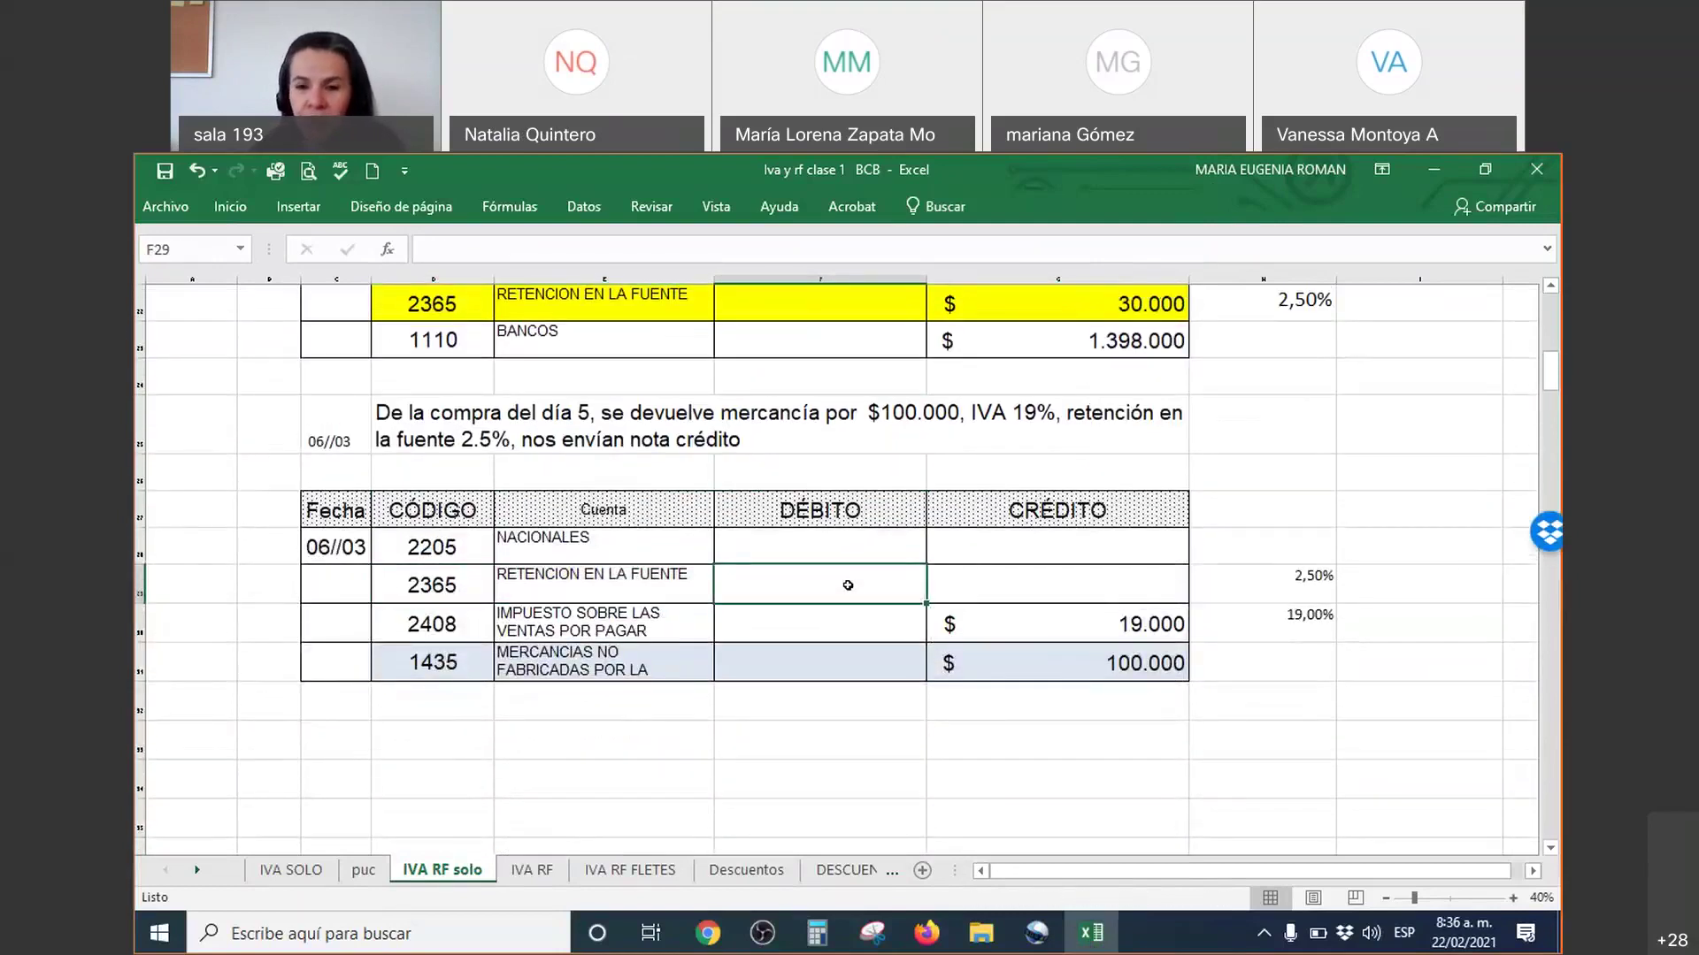
{"action": "type", "text": "+"}
{"action": "left_click", "coordinate": [1002, 664]}
{"action": "type", "text": "*"}
{"action": "left_click", "coordinate": [1247, 588]}
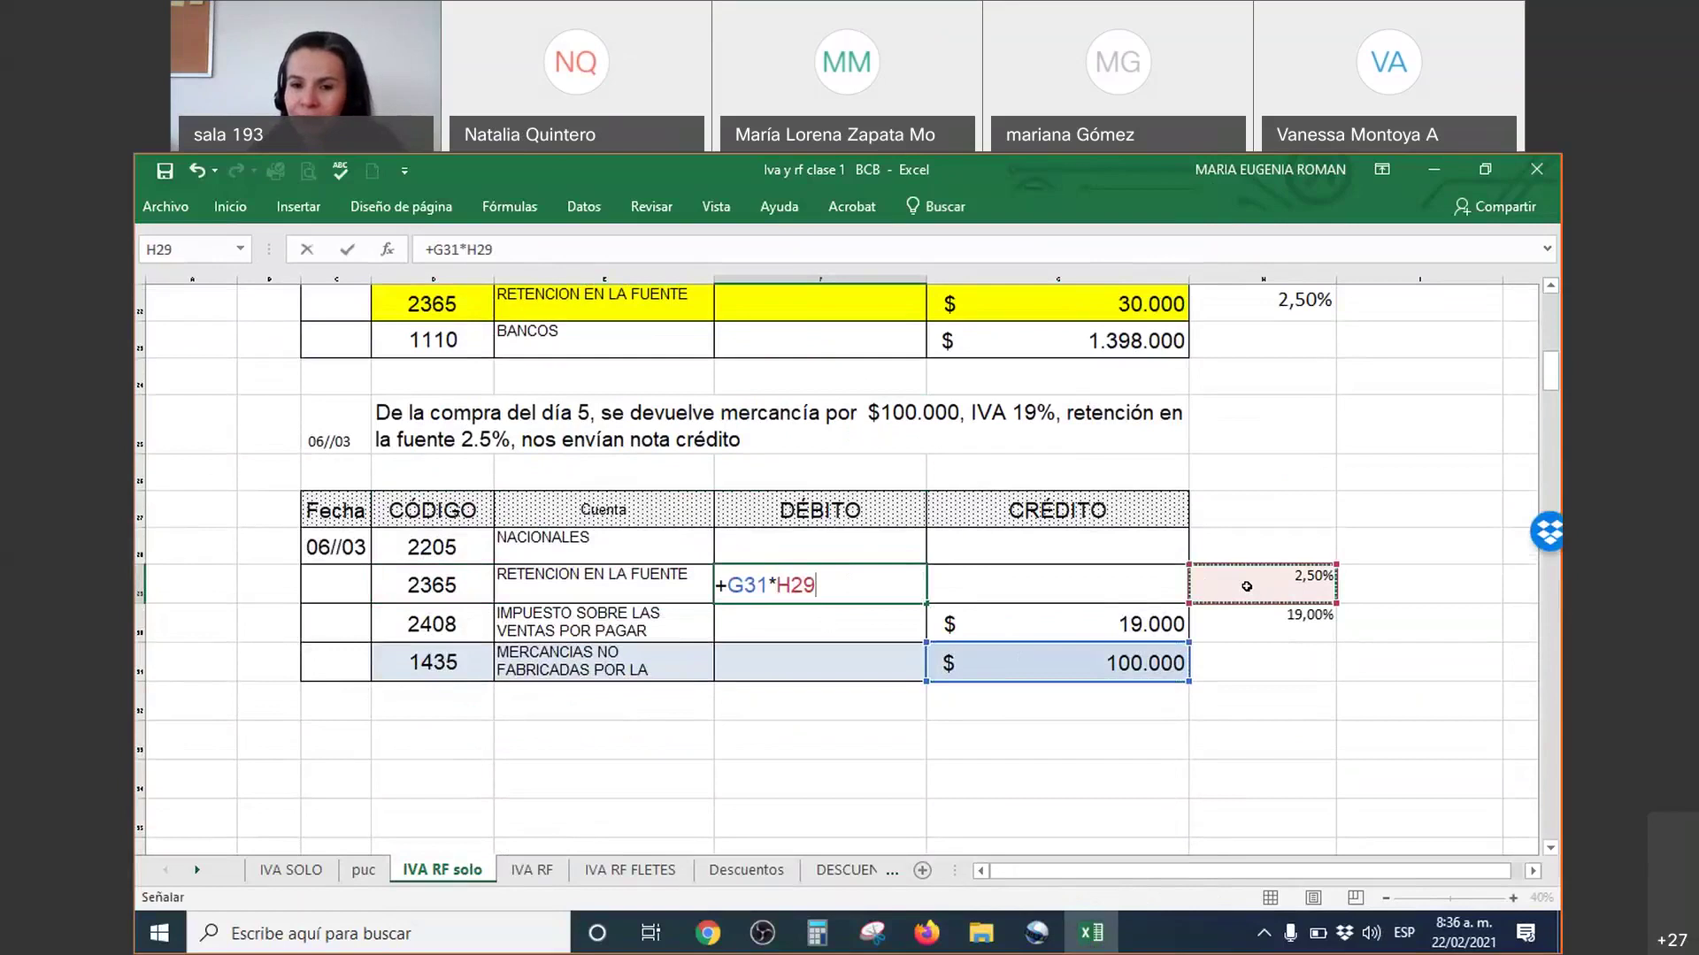
{"action": "key", "text": "Return"}
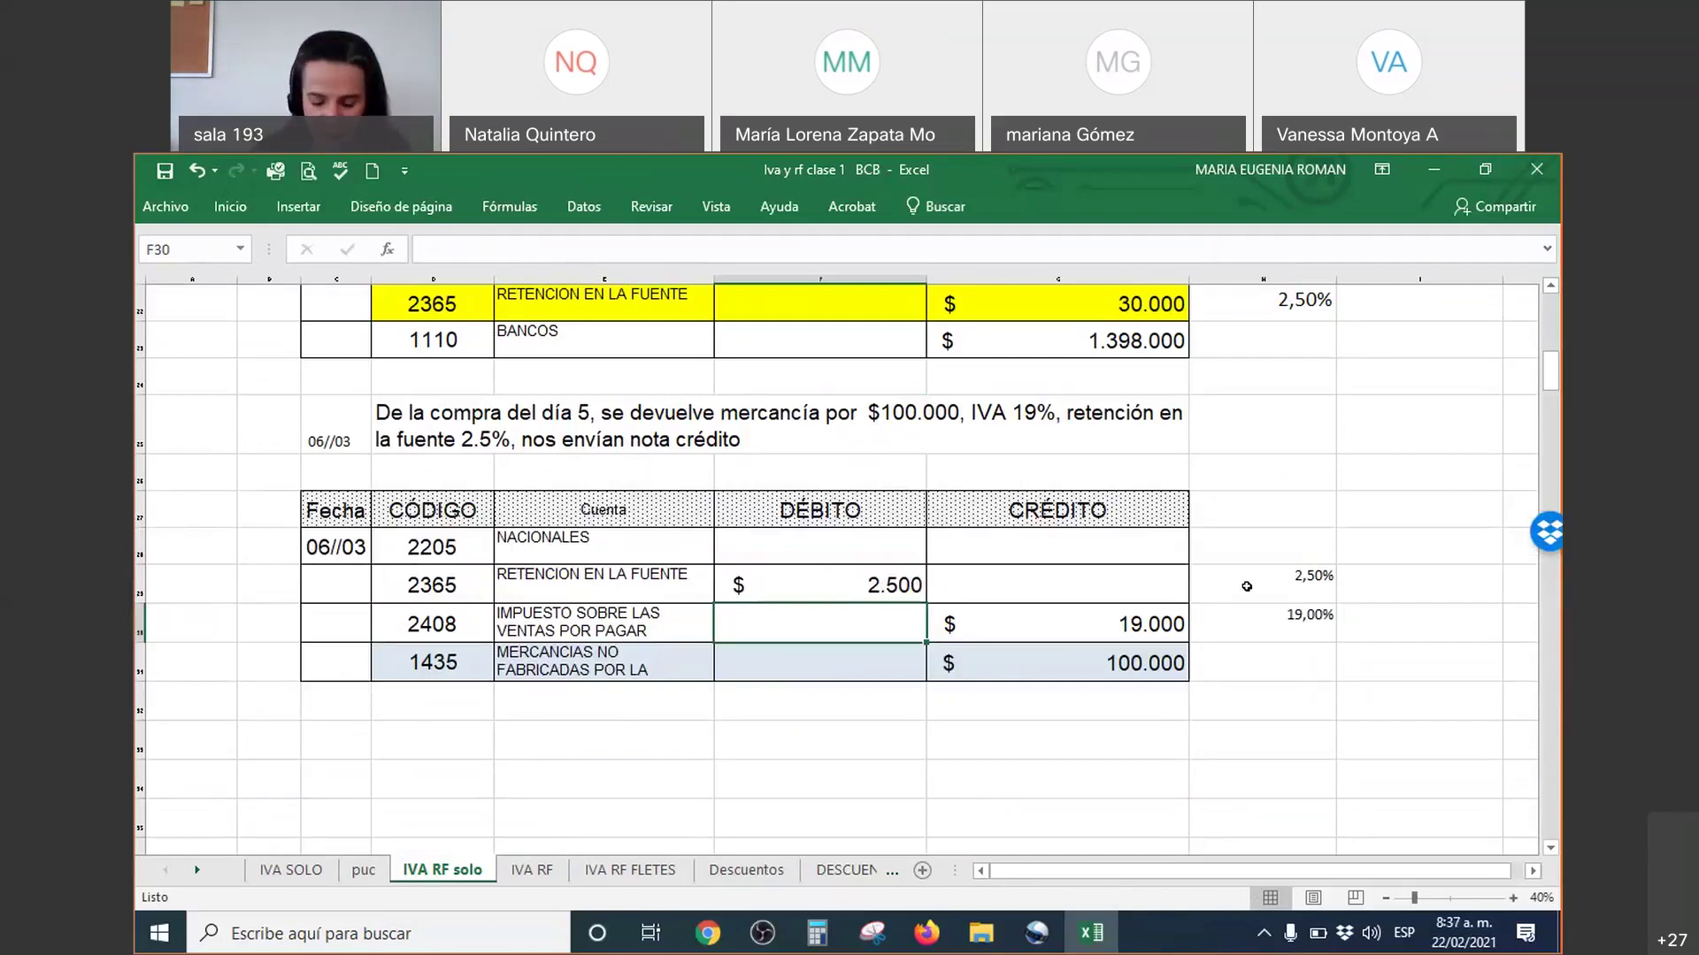
Step: Clear the account code in D28, the first row of the 06//03 return entry
{"action": "key", "text": "Up"}
{"action": "key", "text": "Up"}
{"action": "key", "text": "Left"}
{"action": "key", "text": "Left"}
{"action": "key", "text": "Delete"}
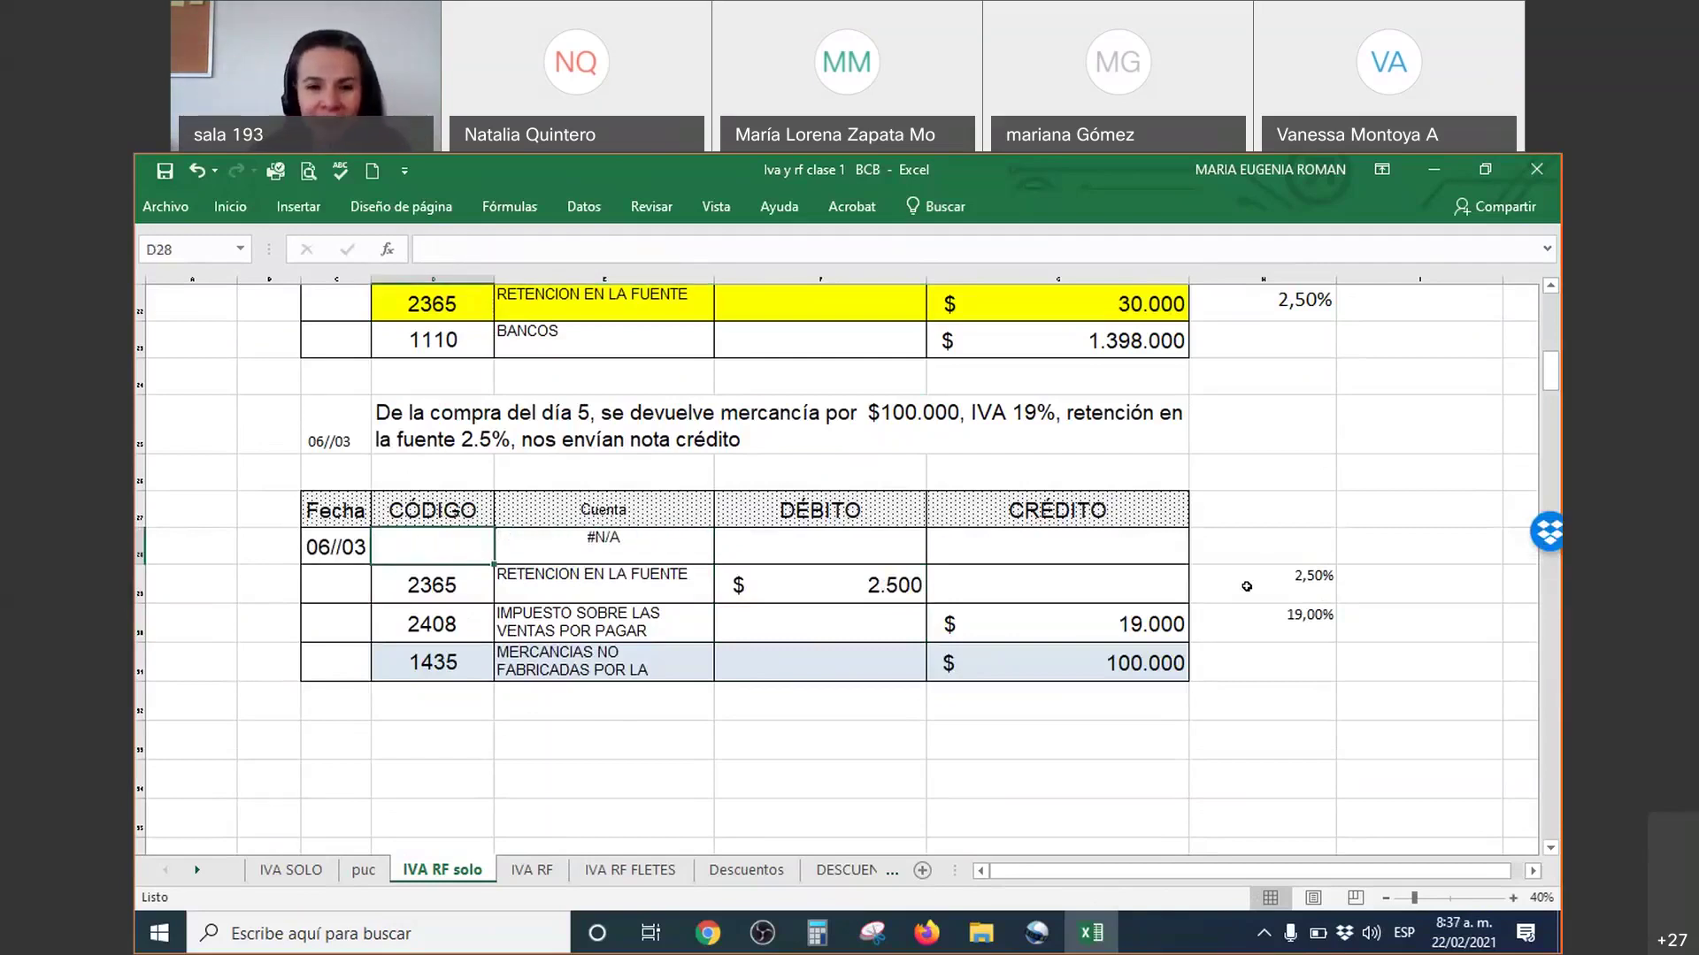
Step: Replace "nota crédito" with "cheque" at the end of the 06//03 return description in D25
{"action": "scroll", "coordinate": [1247, 587], "scroll_direction": "up", "scroll_amount": 2}
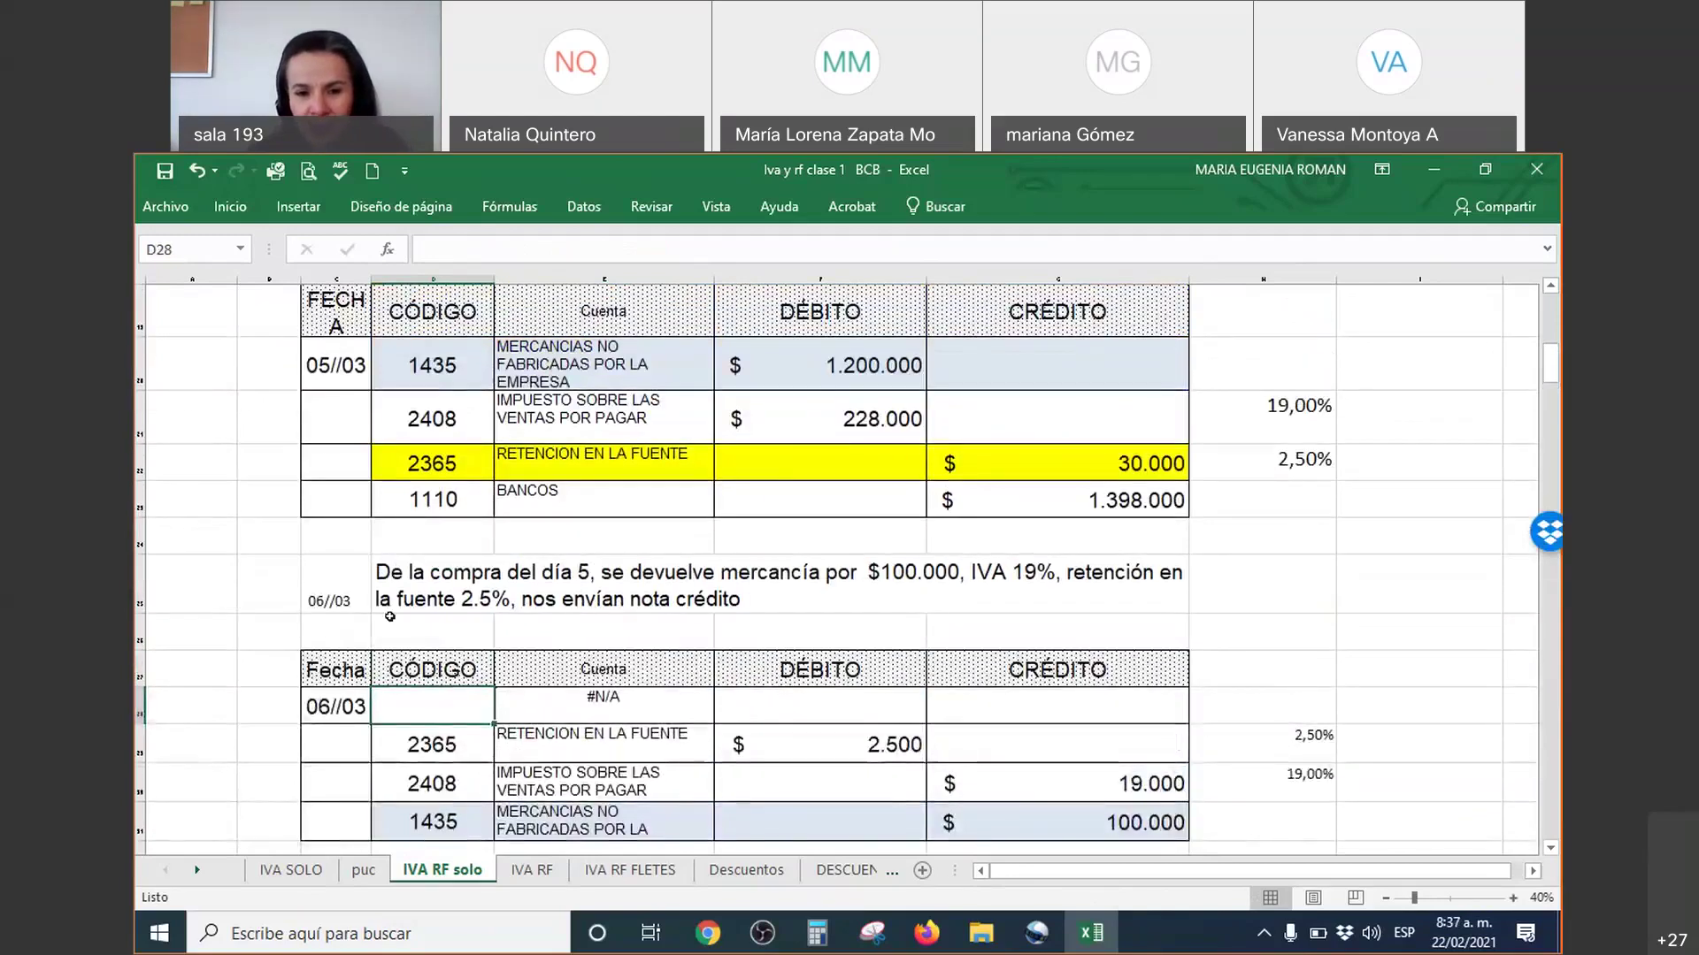
{"action": "left_click", "coordinate": [513, 606]}
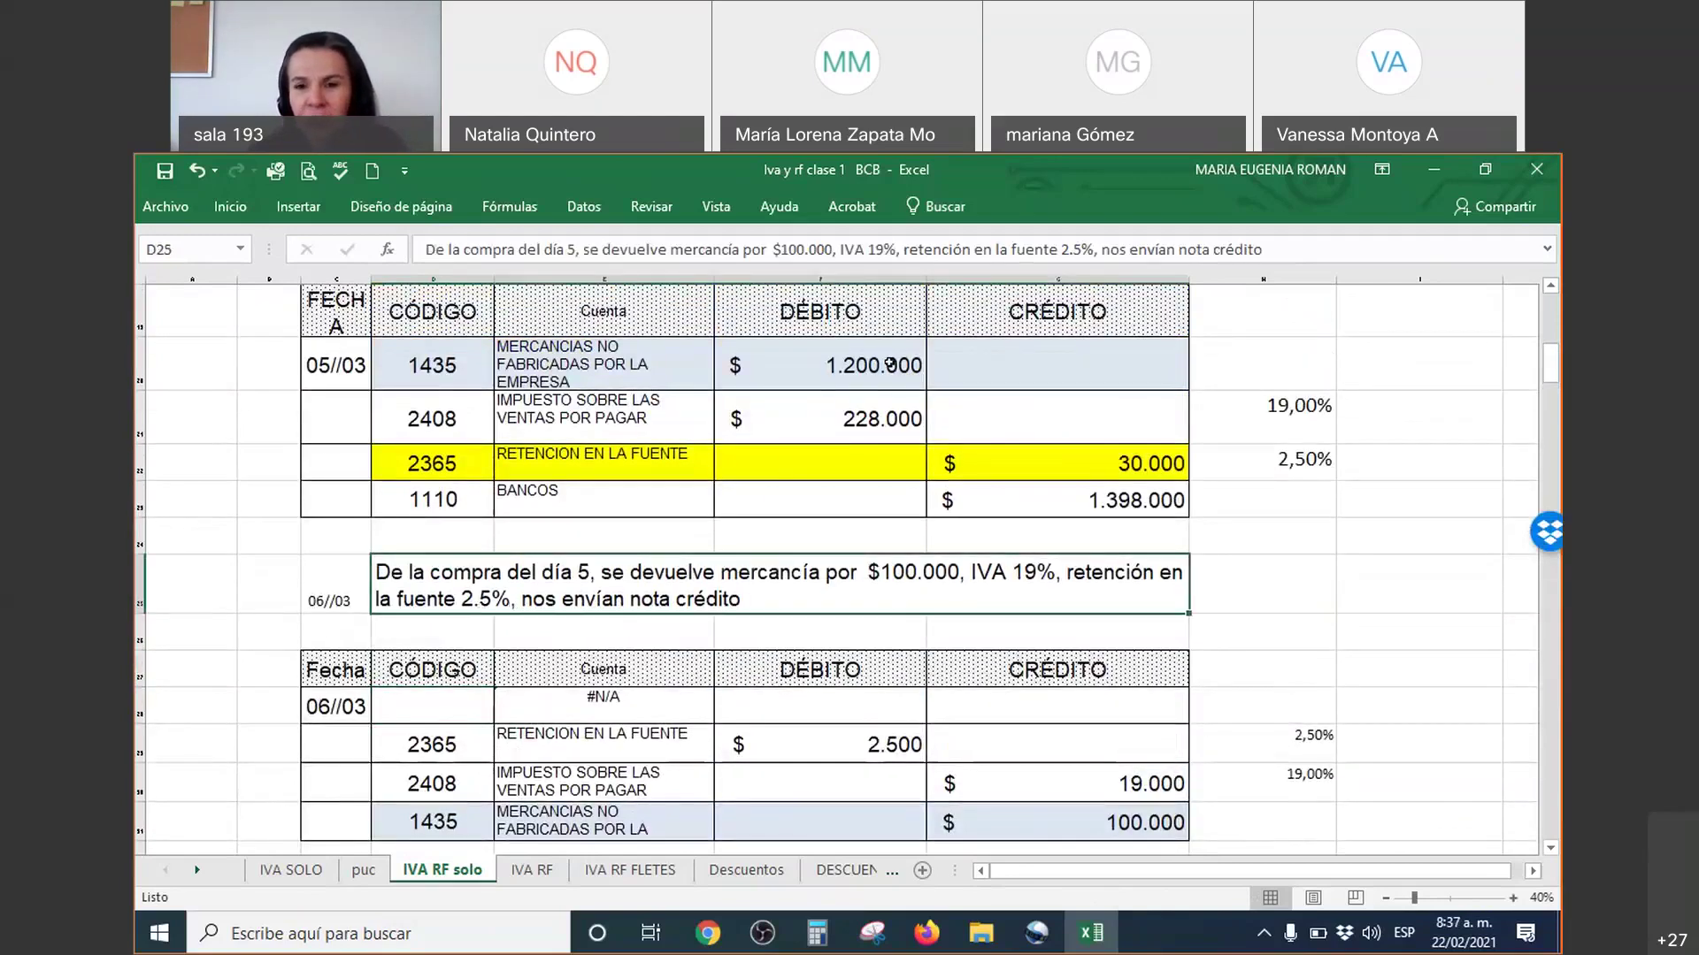
{"action": "left_click_drag", "start_coordinate": [1267, 256], "coordinate": [1180, 254]}
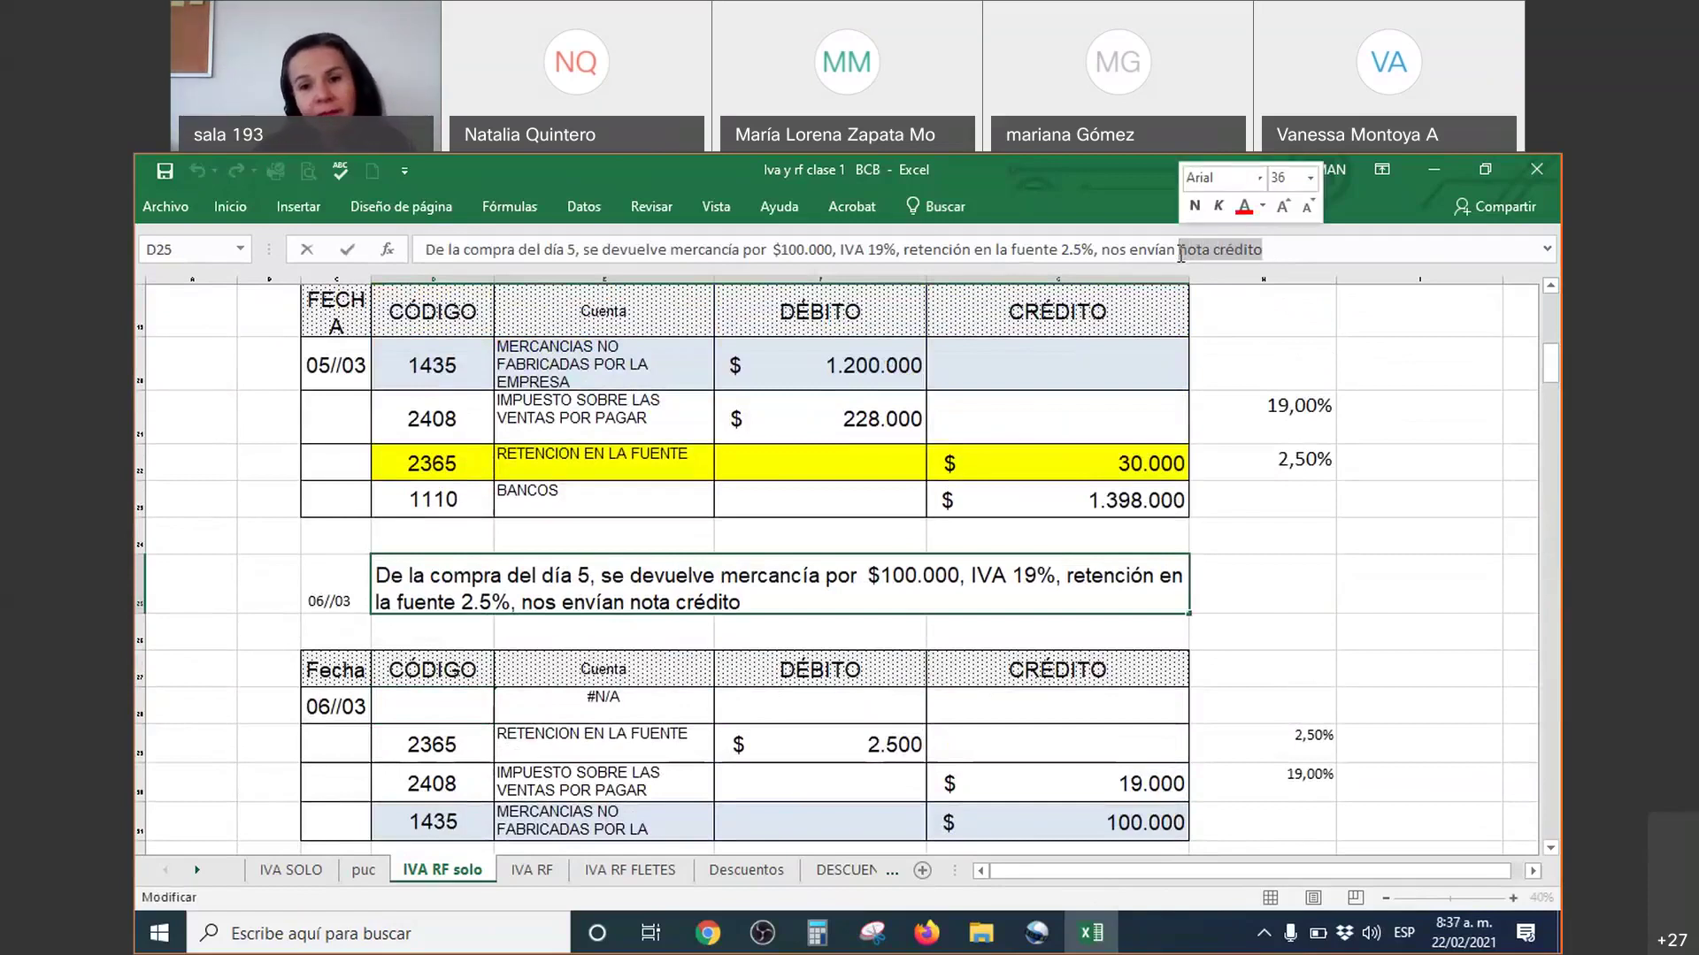
{"action": "type", "text": "cheque"}
{"action": "key", "text": "Return"}
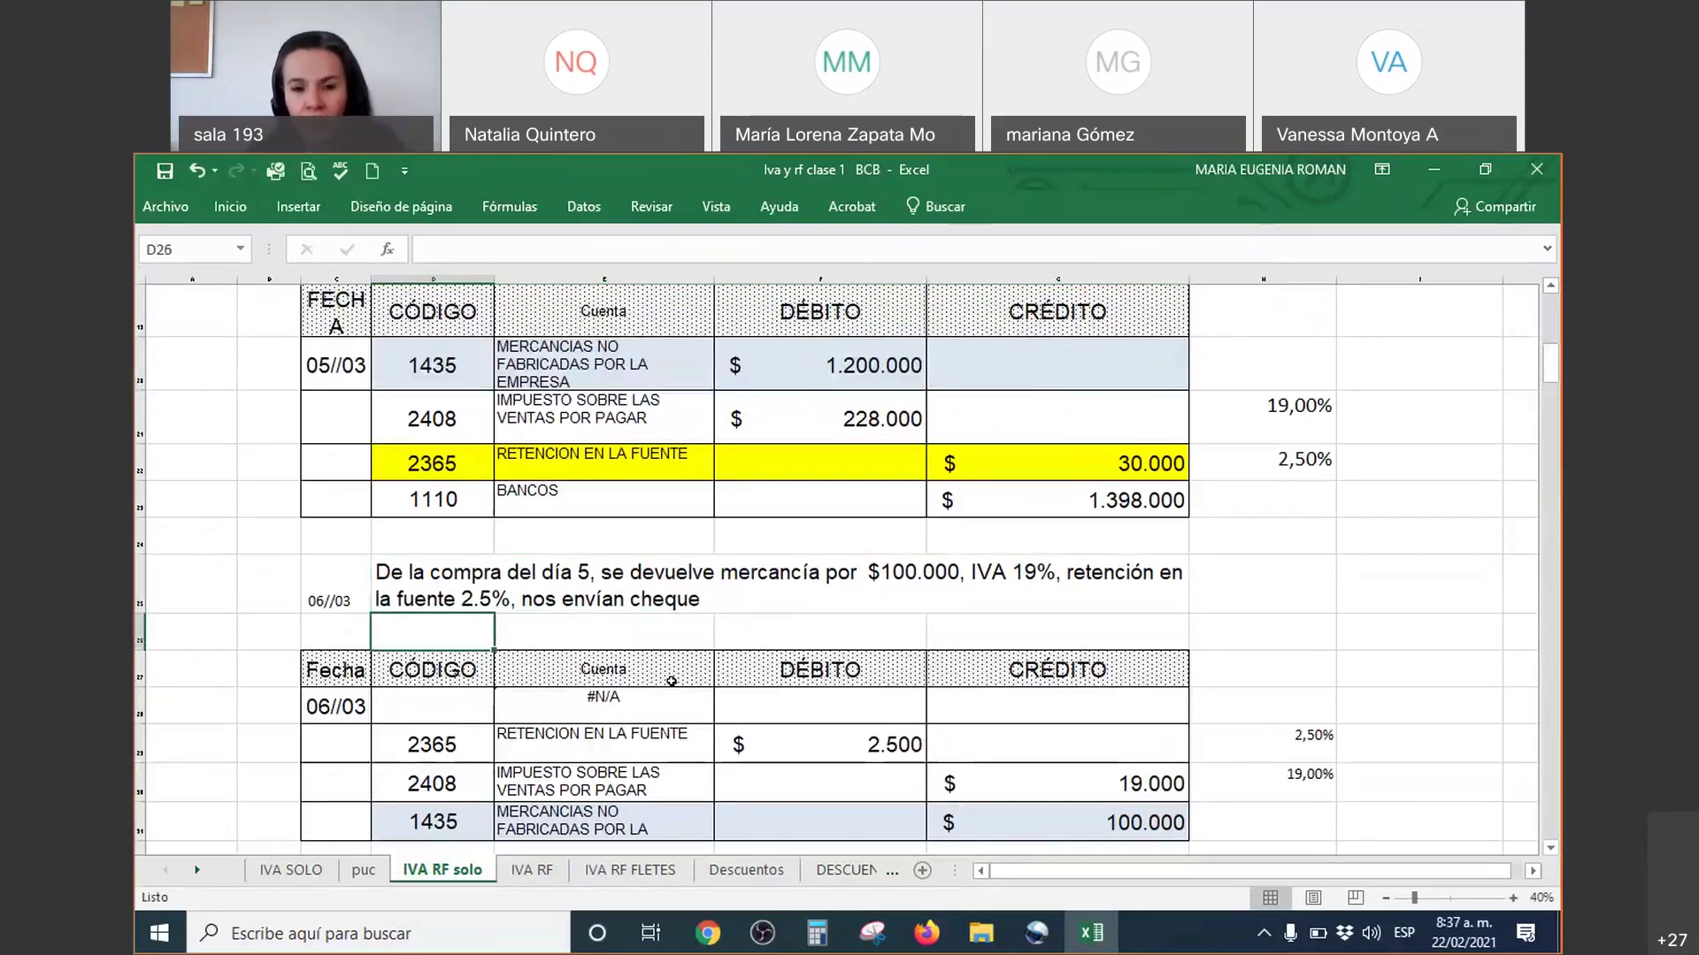
Step: Enter account code 1105 in D28, the first row of the 06//03 return entry
{"action": "left_click", "coordinate": [454, 590]}
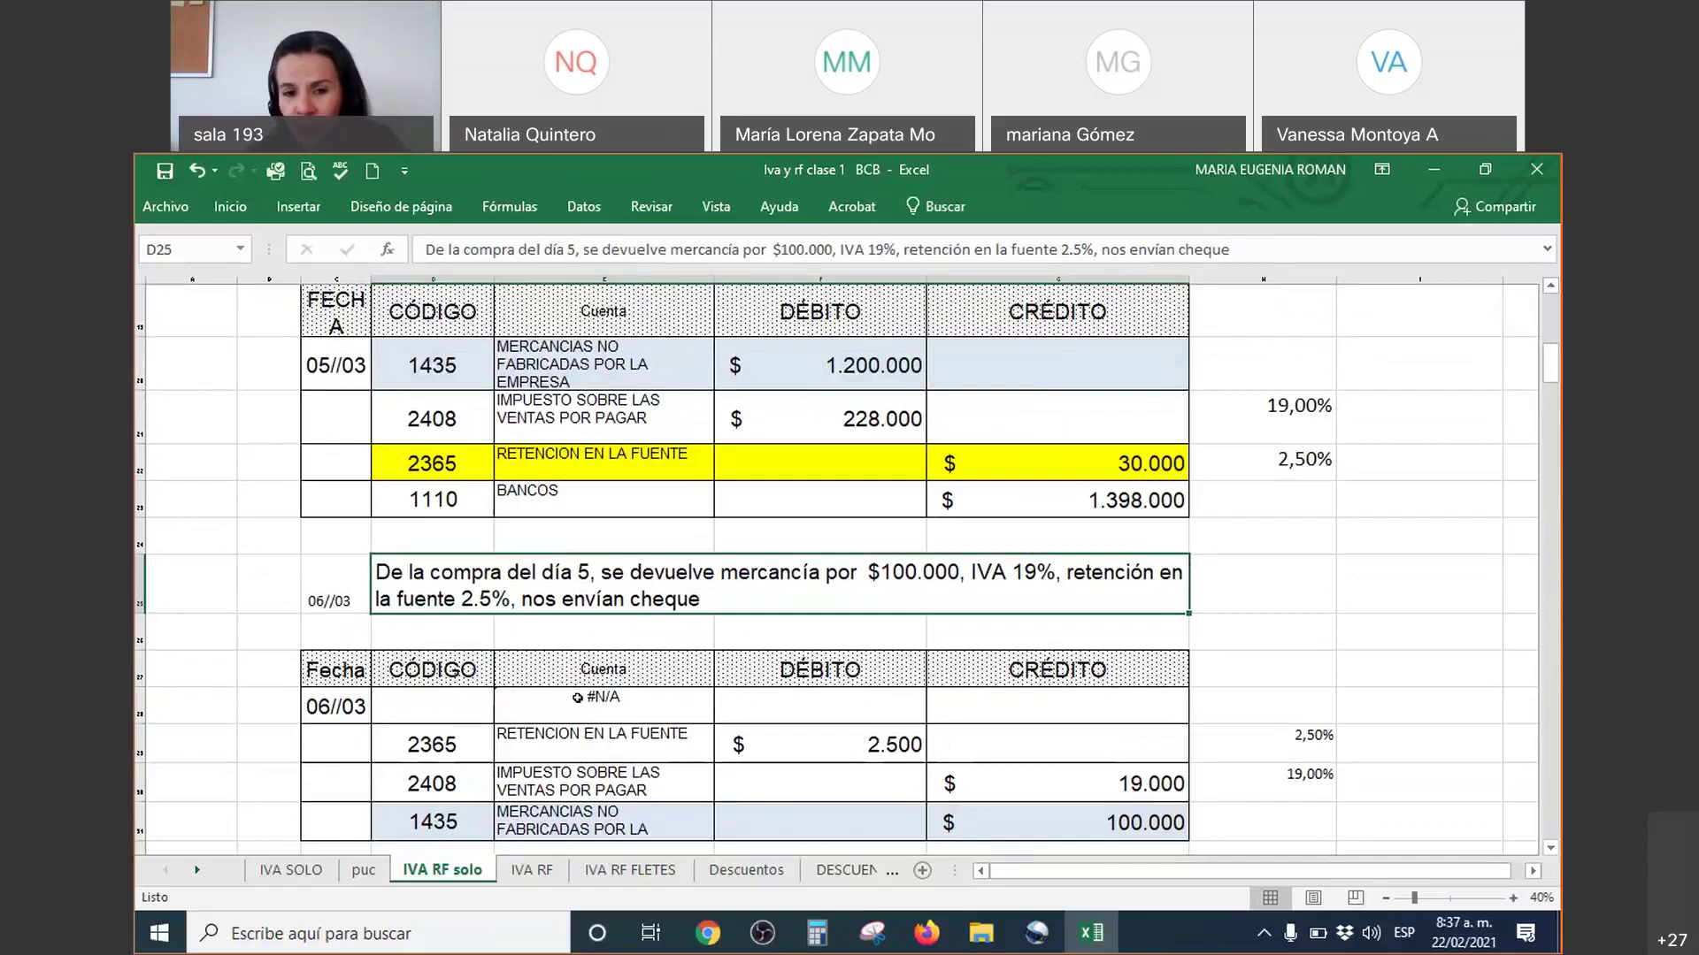
{"action": "left_click_drag", "start_coordinate": [389, 500], "coordinate": [1088, 501]}
{"action": "left_click_drag", "start_coordinate": [433, 706], "coordinate": [876, 705]}
{"action": "scroll", "coordinate": [849, 704], "scroll_direction": "down", "scroll_amount": 5}
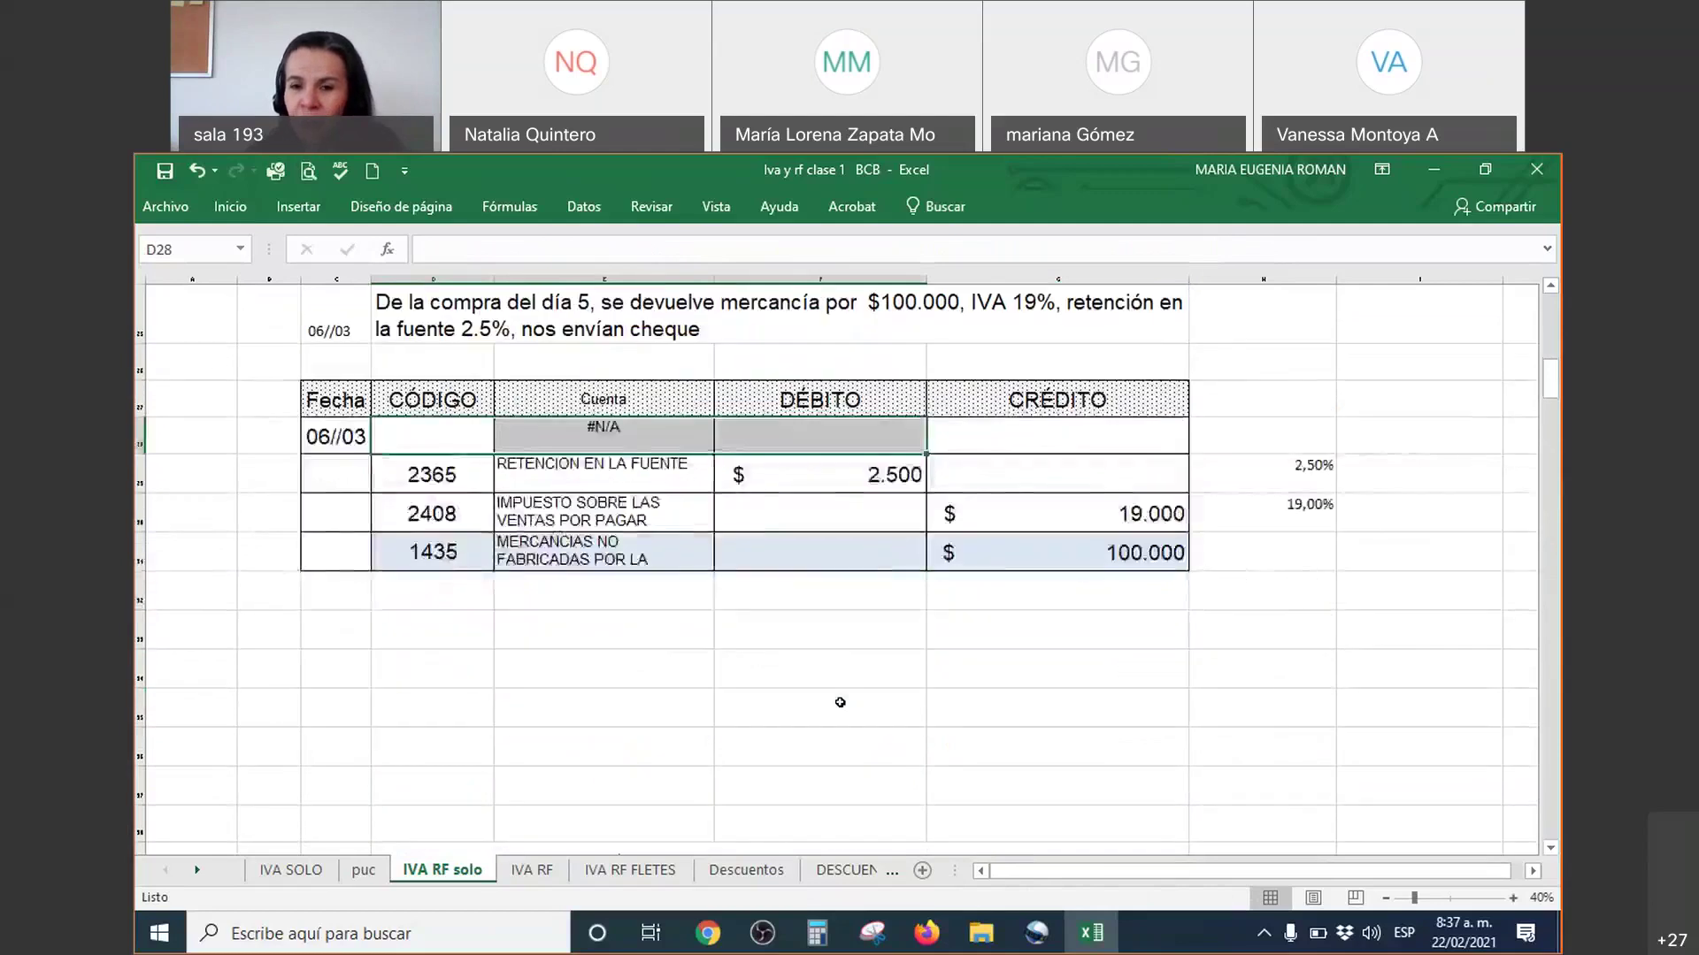
{"action": "scroll", "coordinate": [839, 702], "scroll_direction": "up", "scroll_amount": 1}
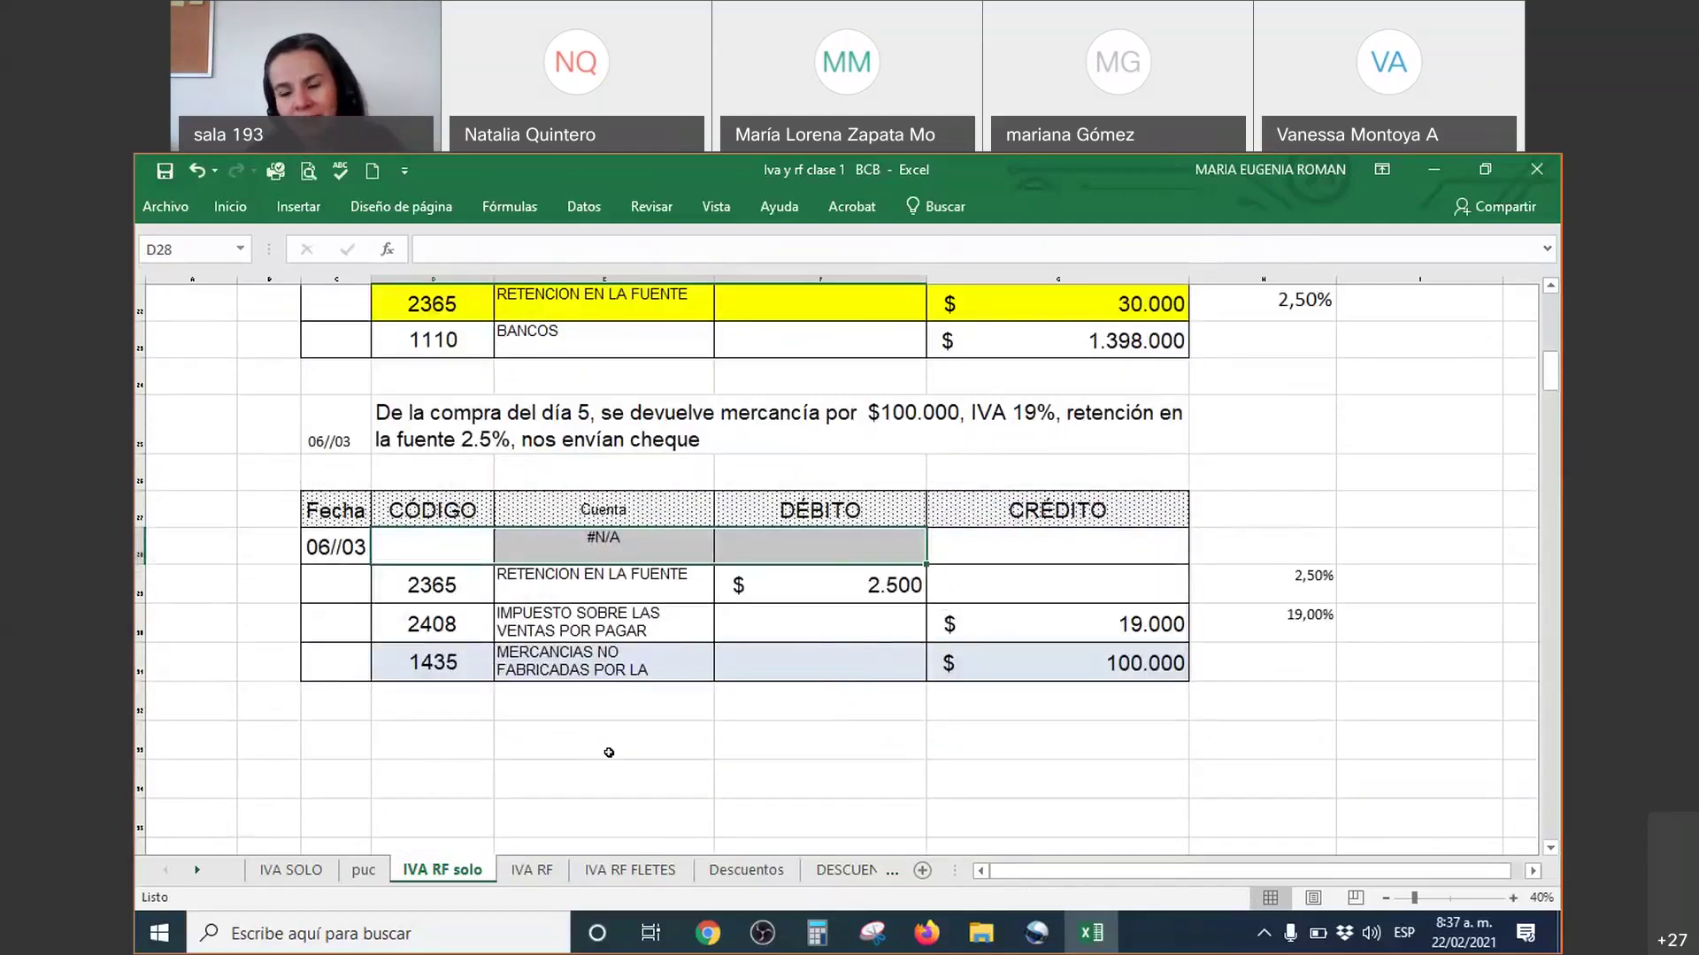
{"action": "left_click", "coordinate": [434, 549]}
{"action": "type", "text": "1105"}
{"action": "key", "text": "Return"}
Step: Calculate the debit for account 1105 in F28 as merchandise plus IVA minus withholding, using +G31+G30-F29
{"action": "left_click", "coordinate": [433, 551]}
{"action": "key", "text": "Right"}
{"action": "type", "text": "+"}
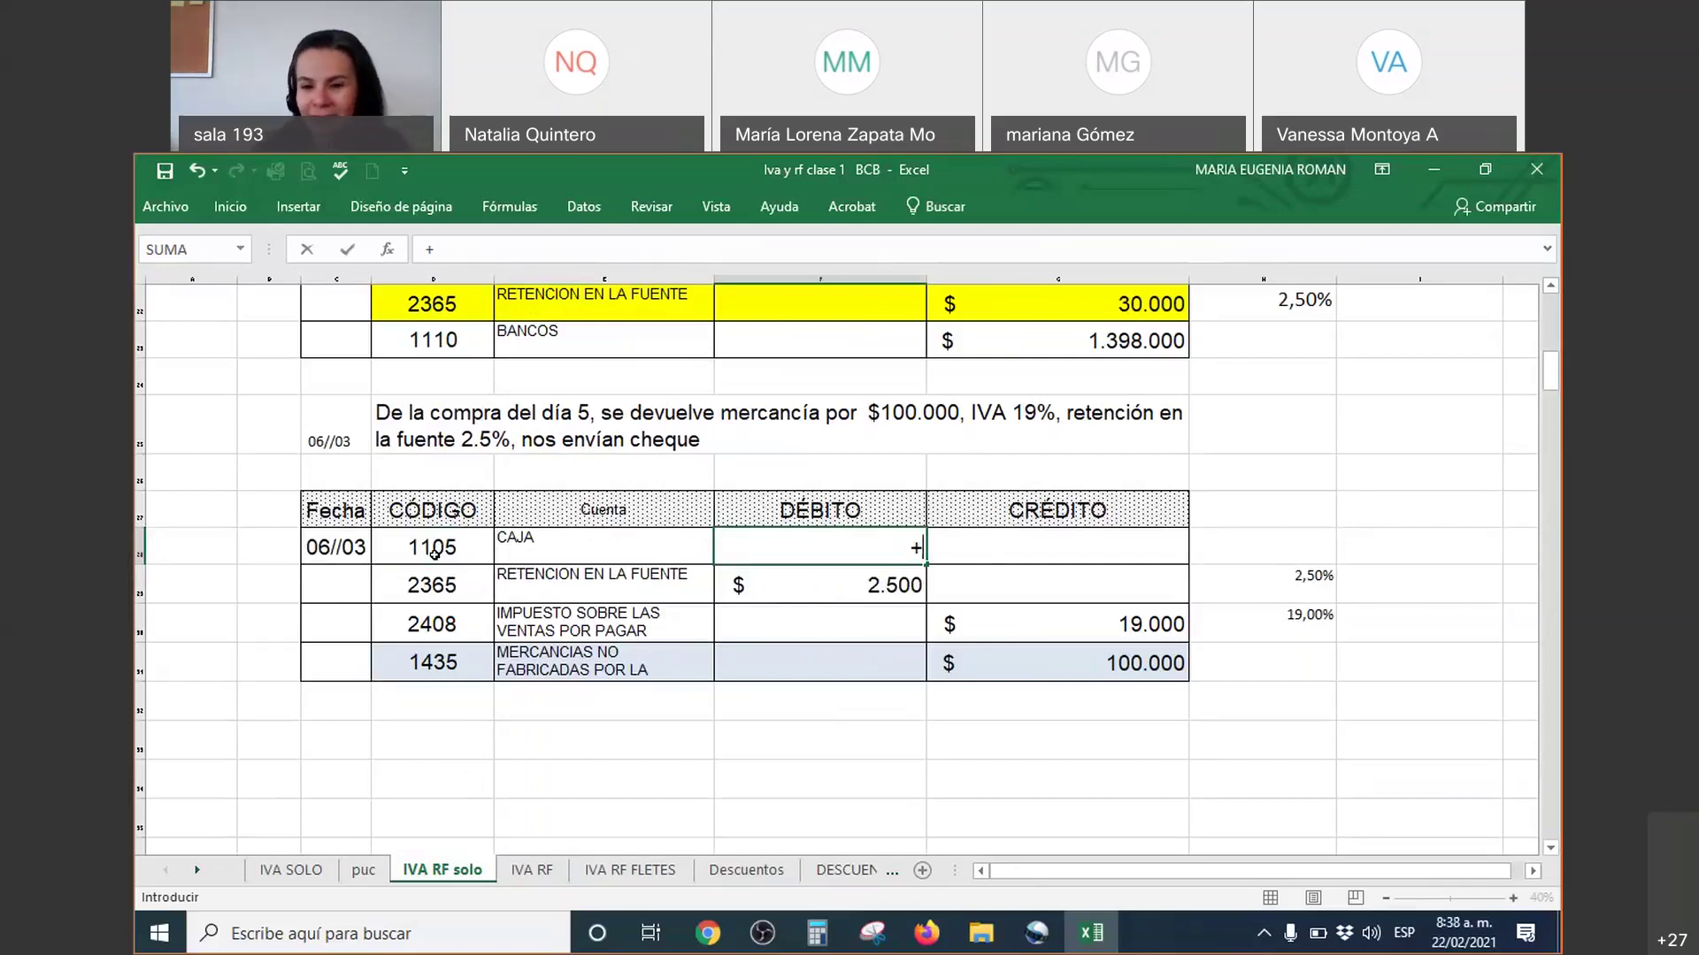
{"action": "left_click", "coordinate": [1038, 659]}
{"action": "type", "text": "+"}
{"action": "left_click", "coordinate": [1050, 622]}
{"action": "type", "text": "-"}
{"action": "left_click", "coordinate": [885, 584]}
{"action": "key", "text": "Return"}
{"action": "left_click", "coordinate": [832, 728]}
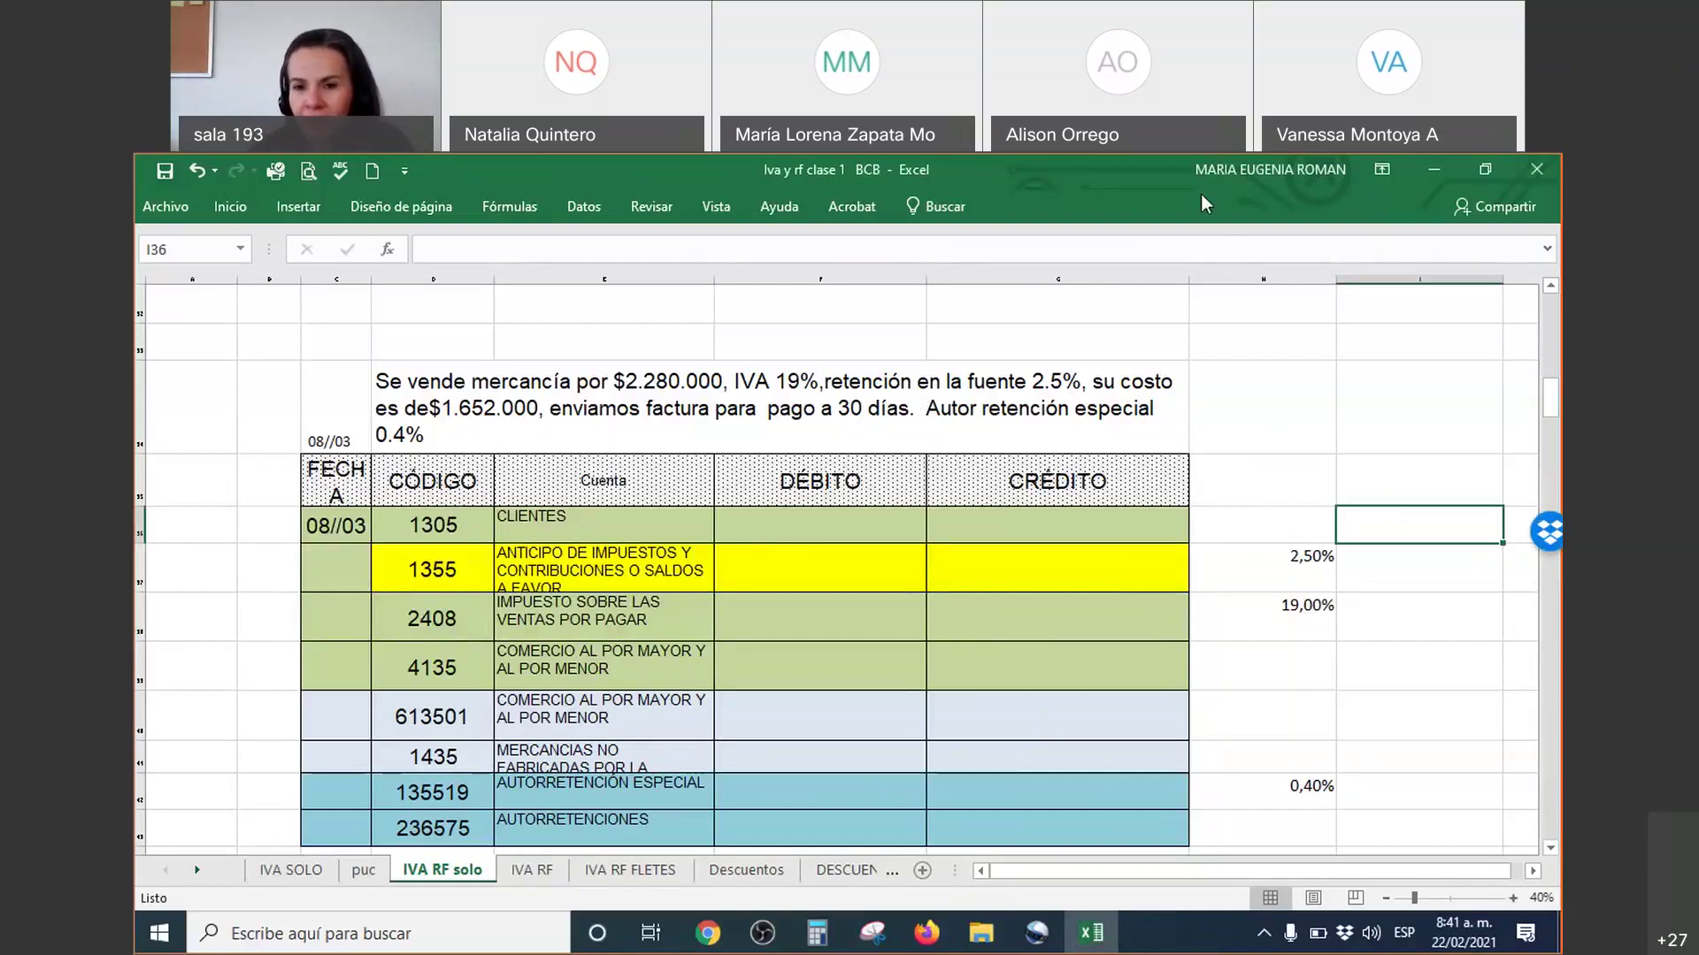
Step: Bracket the three coloured account groups of the 08//03 sale entry with pen annotations numbered 1, 2 and 3, and erase the annotations
{"action": "mouse_move", "coordinate": [1176, 507]}
{"action": "left_mouse_down"}
{"action": "mouse_move", "coordinate": [1210, 506]}
{"action": "mouse_move", "coordinate": [1237, 577]}
{"action": "mouse_move", "coordinate": [1221, 595]}
{"action": "mouse_move", "coordinate": [1228, 693]}
{"action": "mouse_move", "coordinate": [1186, 691]}
{"action": "left_mouse_up"}
{"action": "mouse_move", "coordinate": [1377, 605]}
{"action": "left_mouse_down"}
{"action": "mouse_move", "coordinate": [1393, 567]}
{"action": "mouse_move", "coordinate": [1405, 630]}
{"action": "mouse_move", "coordinate": [1373, 655]}
{"action": "mouse_move", "coordinate": [1451, 615]}
{"action": "left_mouse_up"}
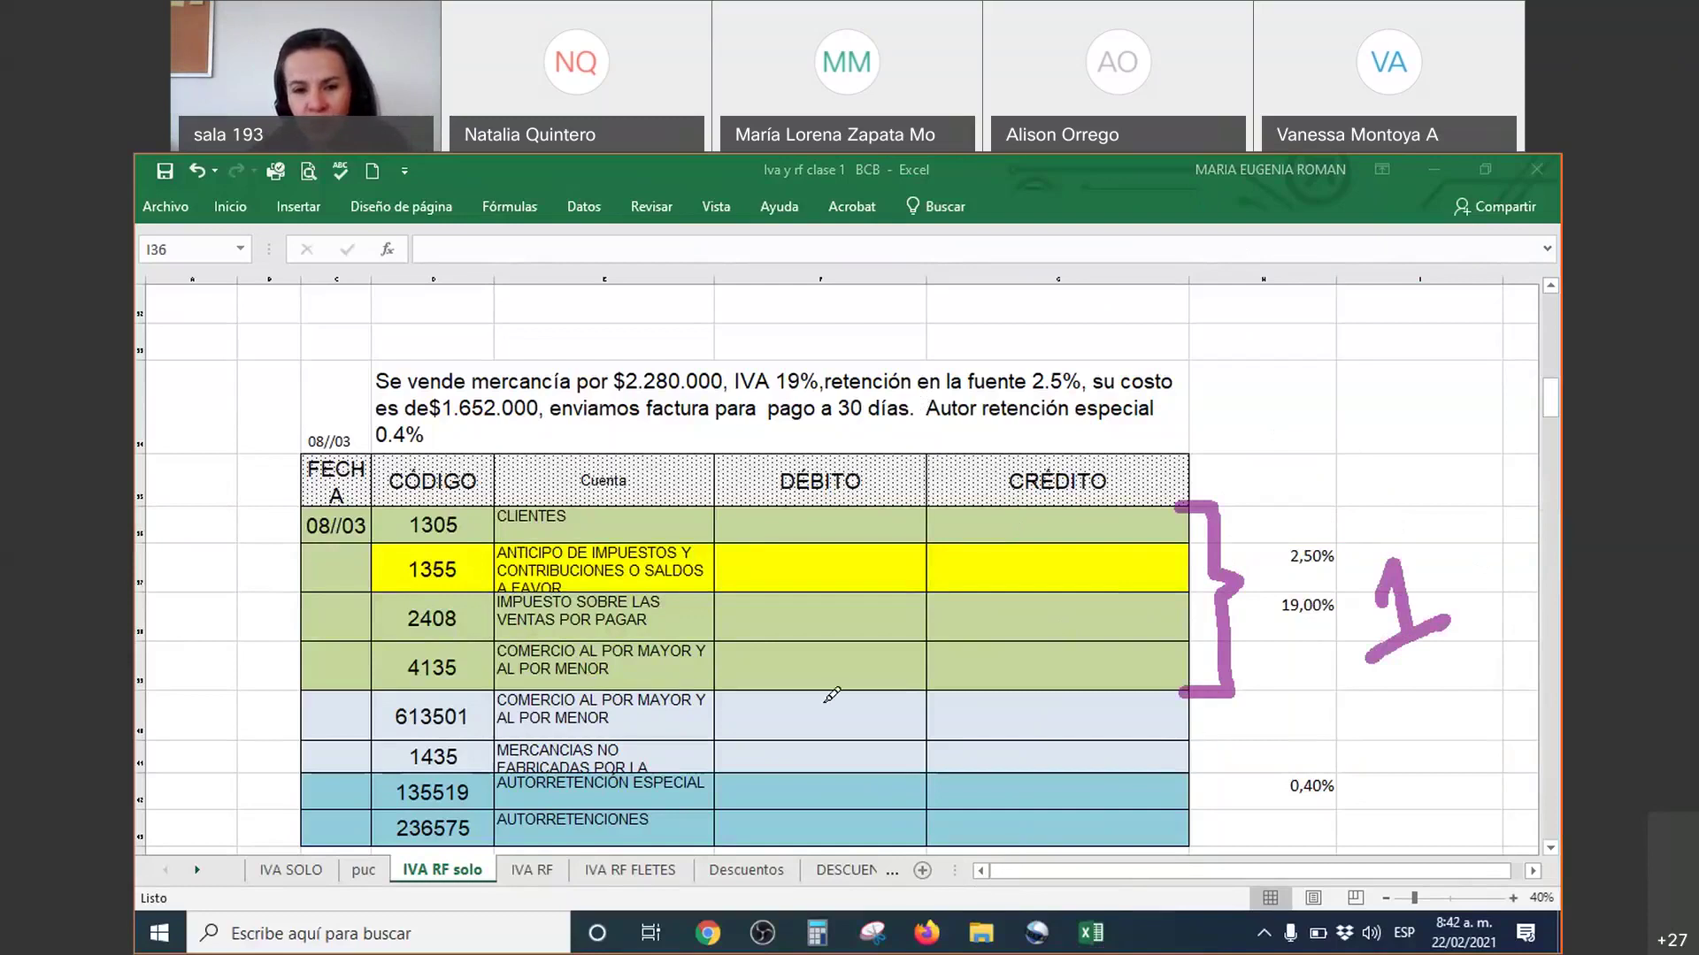
{"action": "mouse_move", "coordinate": [741, 686]}
{"action": "left_mouse_down"}
{"action": "mouse_move", "coordinate": [783, 700]}
{"action": "mouse_move", "coordinate": [778, 759]}
{"action": "mouse_move", "coordinate": [742, 761]}
{"action": "left_mouse_up"}
{"action": "mouse_move", "coordinate": [816, 703]}
{"action": "left_mouse_down"}
{"action": "mouse_move", "coordinate": [836, 694]}
{"action": "mouse_move", "coordinate": [854, 743]}
{"action": "mouse_move", "coordinate": [859, 720]}
{"action": "left_mouse_up"}
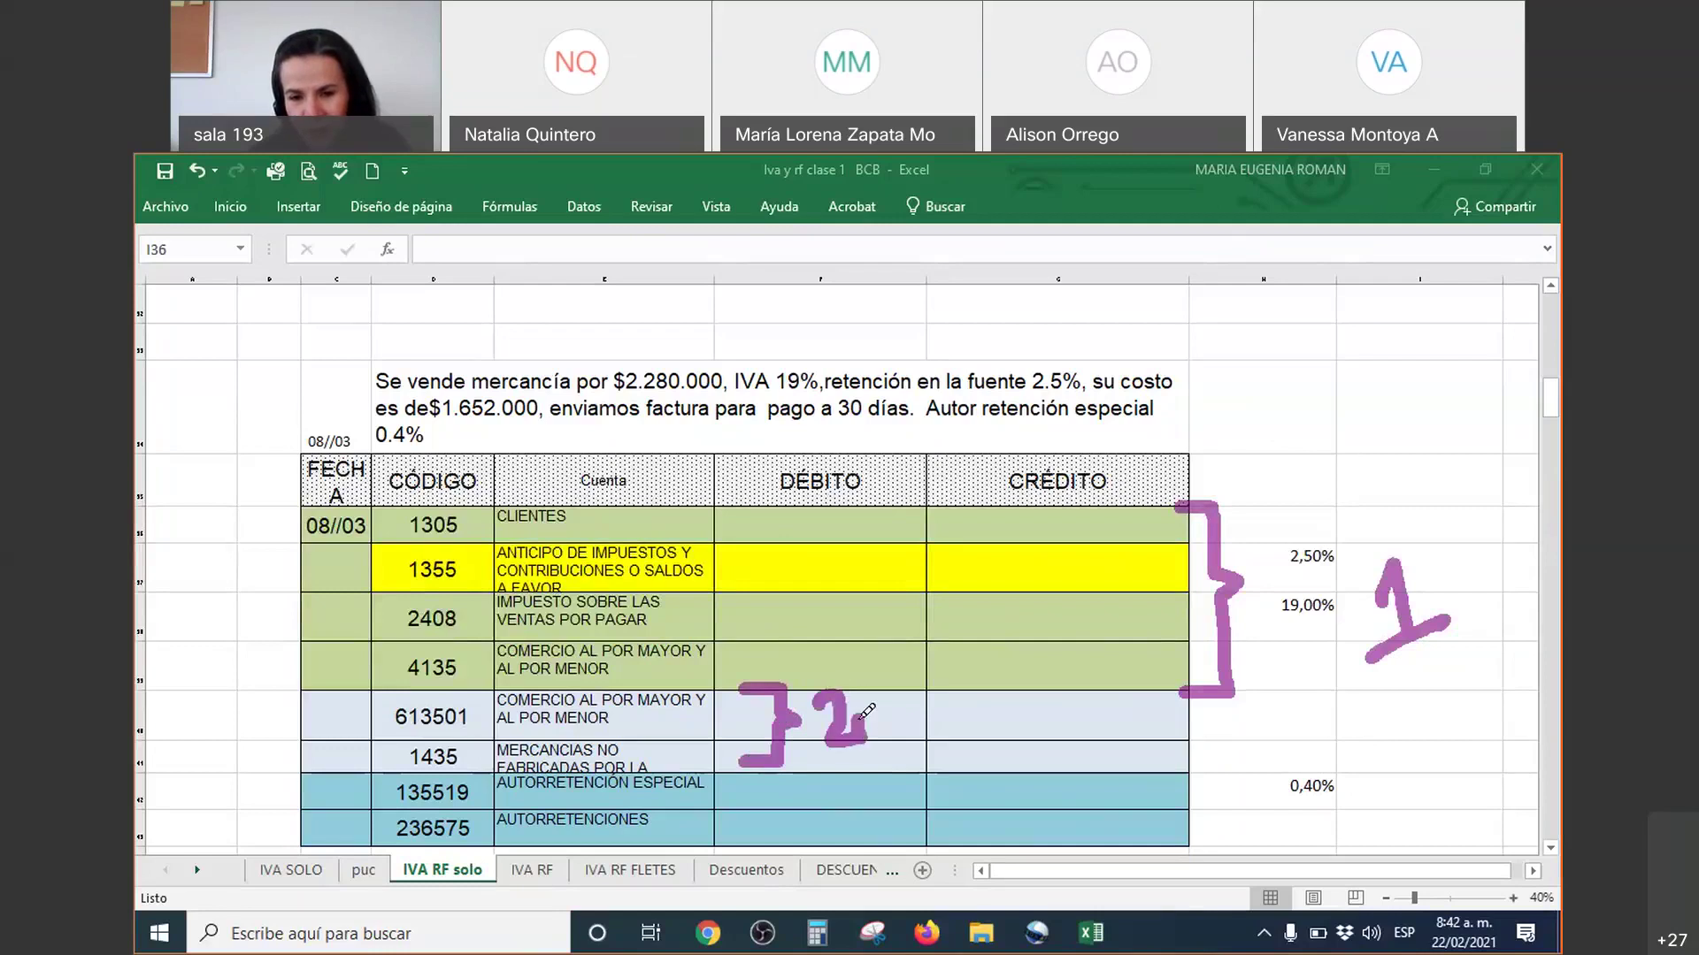
{"action": "mouse_move", "coordinate": [920, 775]}
{"action": "left_mouse_down"}
{"action": "mouse_move", "coordinate": [962, 792]}
{"action": "mouse_move", "coordinate": [958, 841]}
{"action": "mouse_move", "coordinate": [927, 845]}
{"action": "left_mouse_up"}
{"action": "mouse_move", "coordinate": [1008, 779]}
{"action": "left_mouse_down"}
{"action": "mouse_move", "coordinate": [1034, 779]}
{"action": "mouse_move", "coordinate": [1042, 809]}
{"action": "mouse_move", "coordinate": [1009, 836]}
{"action": "left_mouse_up"}
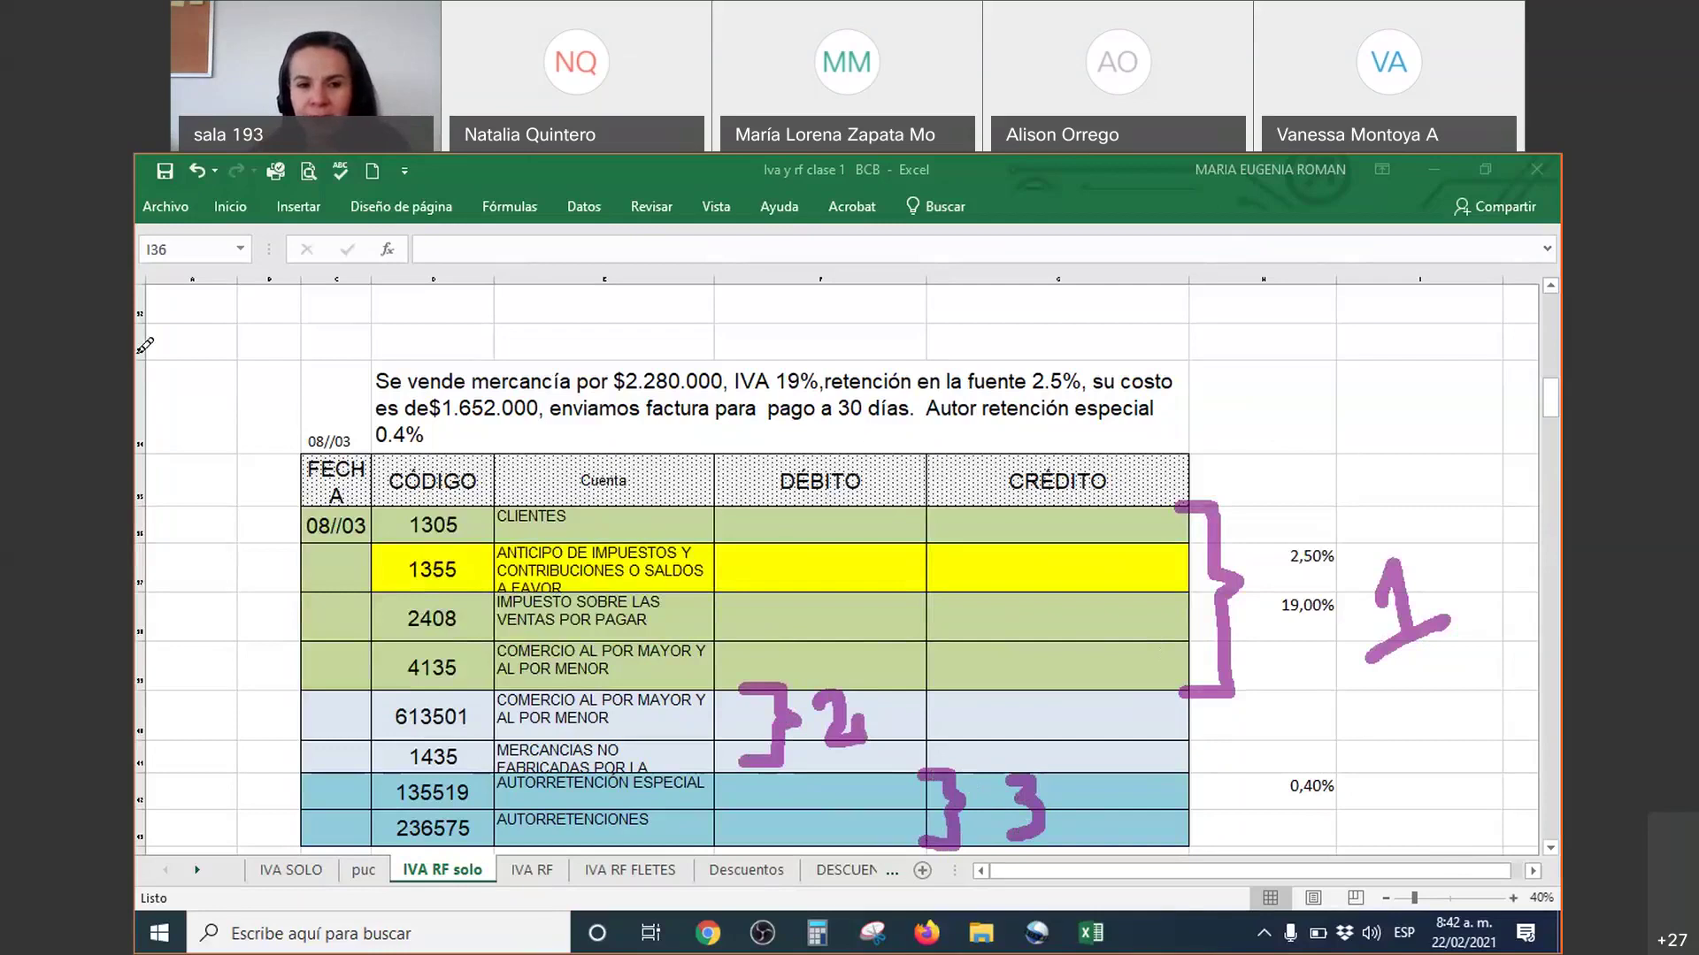
{"action": "key", "text": "Escape"}
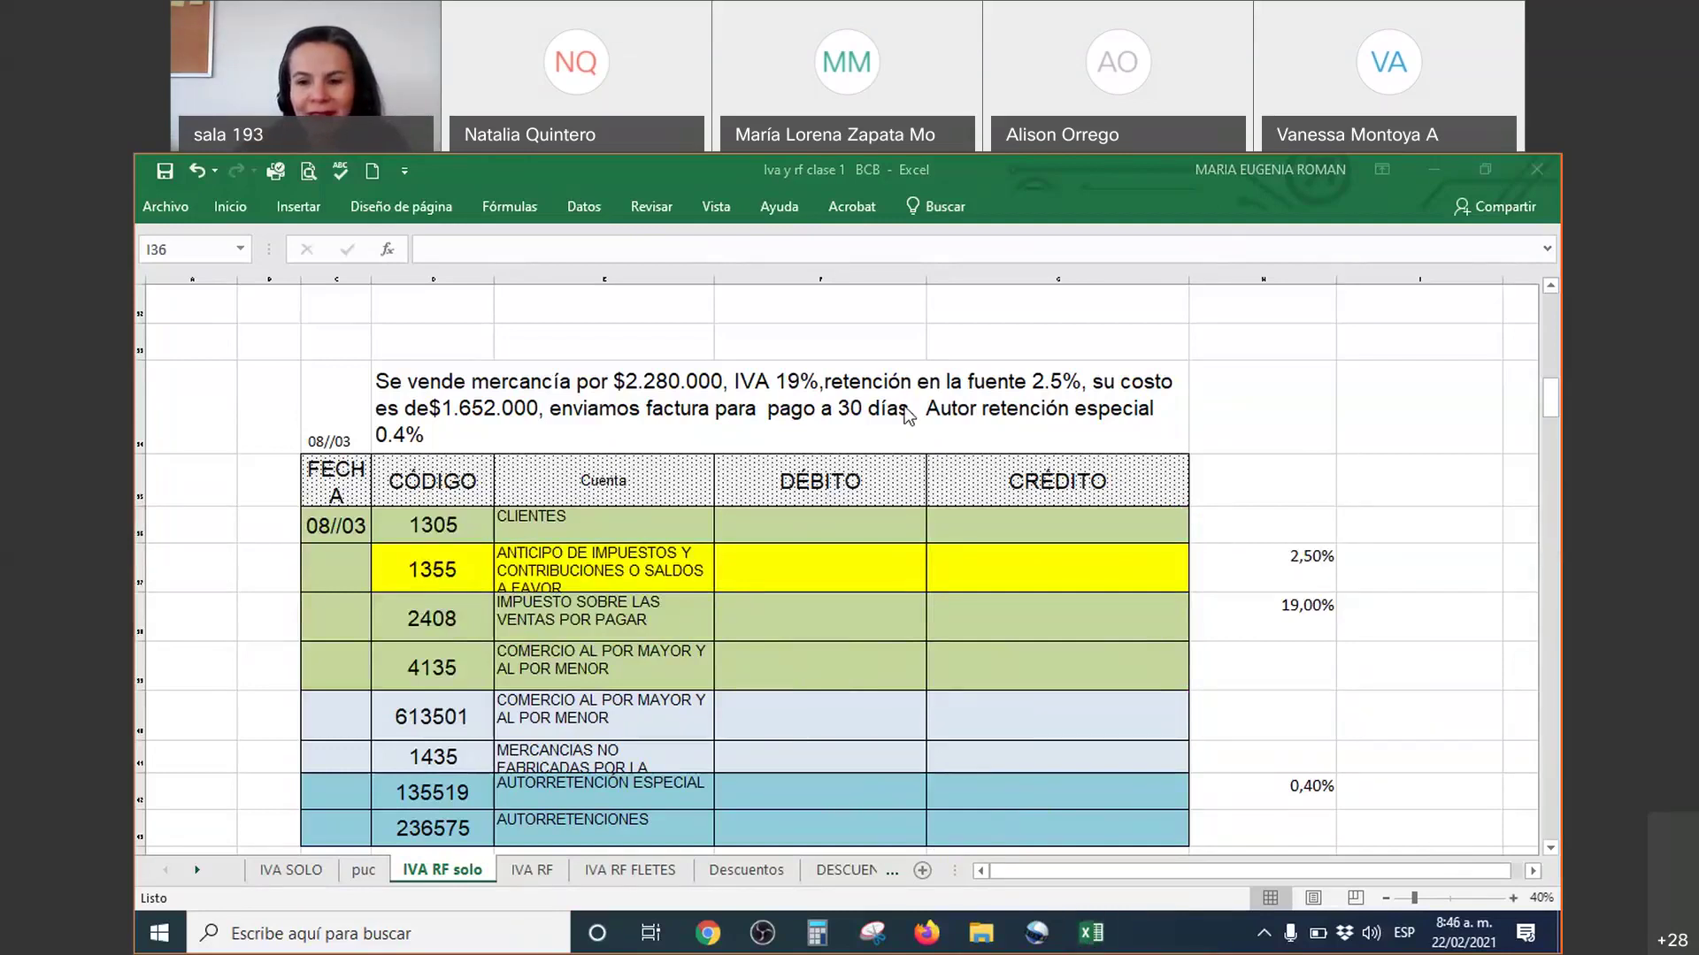
Step: Annotate the green first account group of the 08//03 sale entry with a bracket labelled 1
{"action": "key", "text": "alt+Tab"}
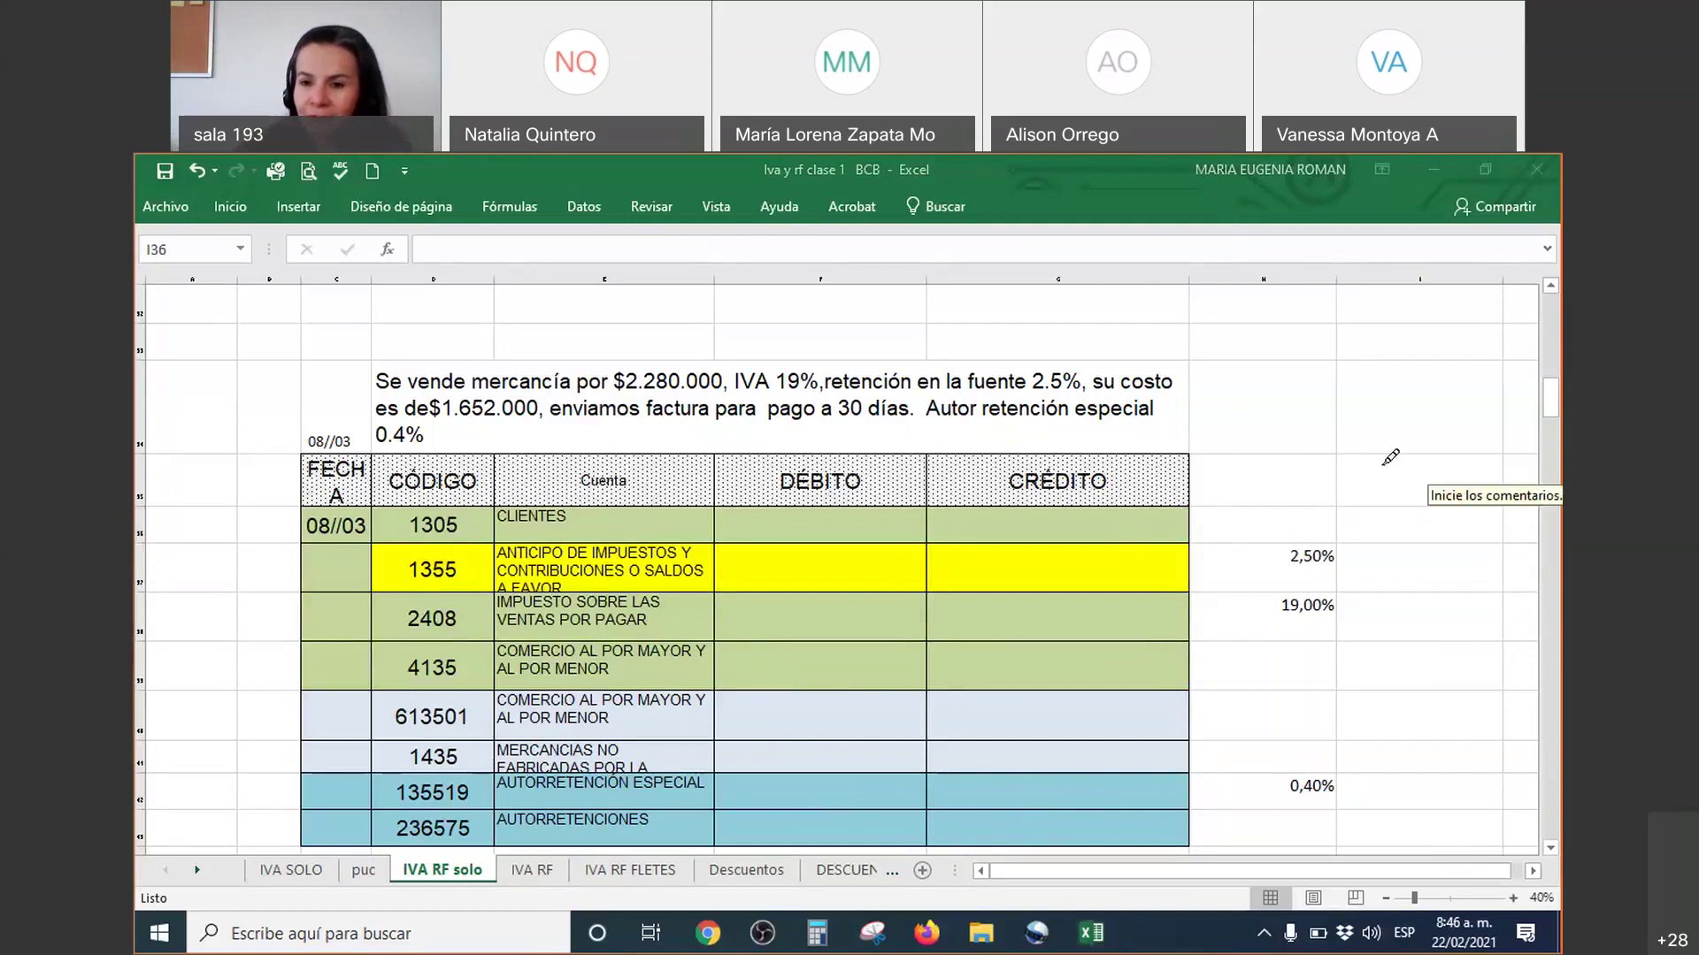
{"action": "mouse_move", "coordinate": [1337, 449]}
{"action": "left_mouse_down"}
{"action": "mouse_move", "coordinate": [1398, 446]}
{"action": "mouse_move", "coordinate": [1385, 575]}
{"action": "mouse_move", "coordinate": [1413, 584]}
{"action": "mouse_move", "coordinate": [1371, 588]}
{"action": "mouse_move", "coordinate": [1355, 682]}
{"action": "mouse_move", "coordinate": [1274, 687]}
{"action": "left_mouse_up"}
{"action": "mouse_move", "coordinate": [1430, 562]}
{"action": "left_mouse_down"}
{"action": "mouse_move", "coordinate": [1451, 522]}
{"action": "mouse_move", "coordinate": [1482, 563]}
{"action": "mouse_move", "coordinate": [1543, 530]}
{"action": "left_mouse_up"}
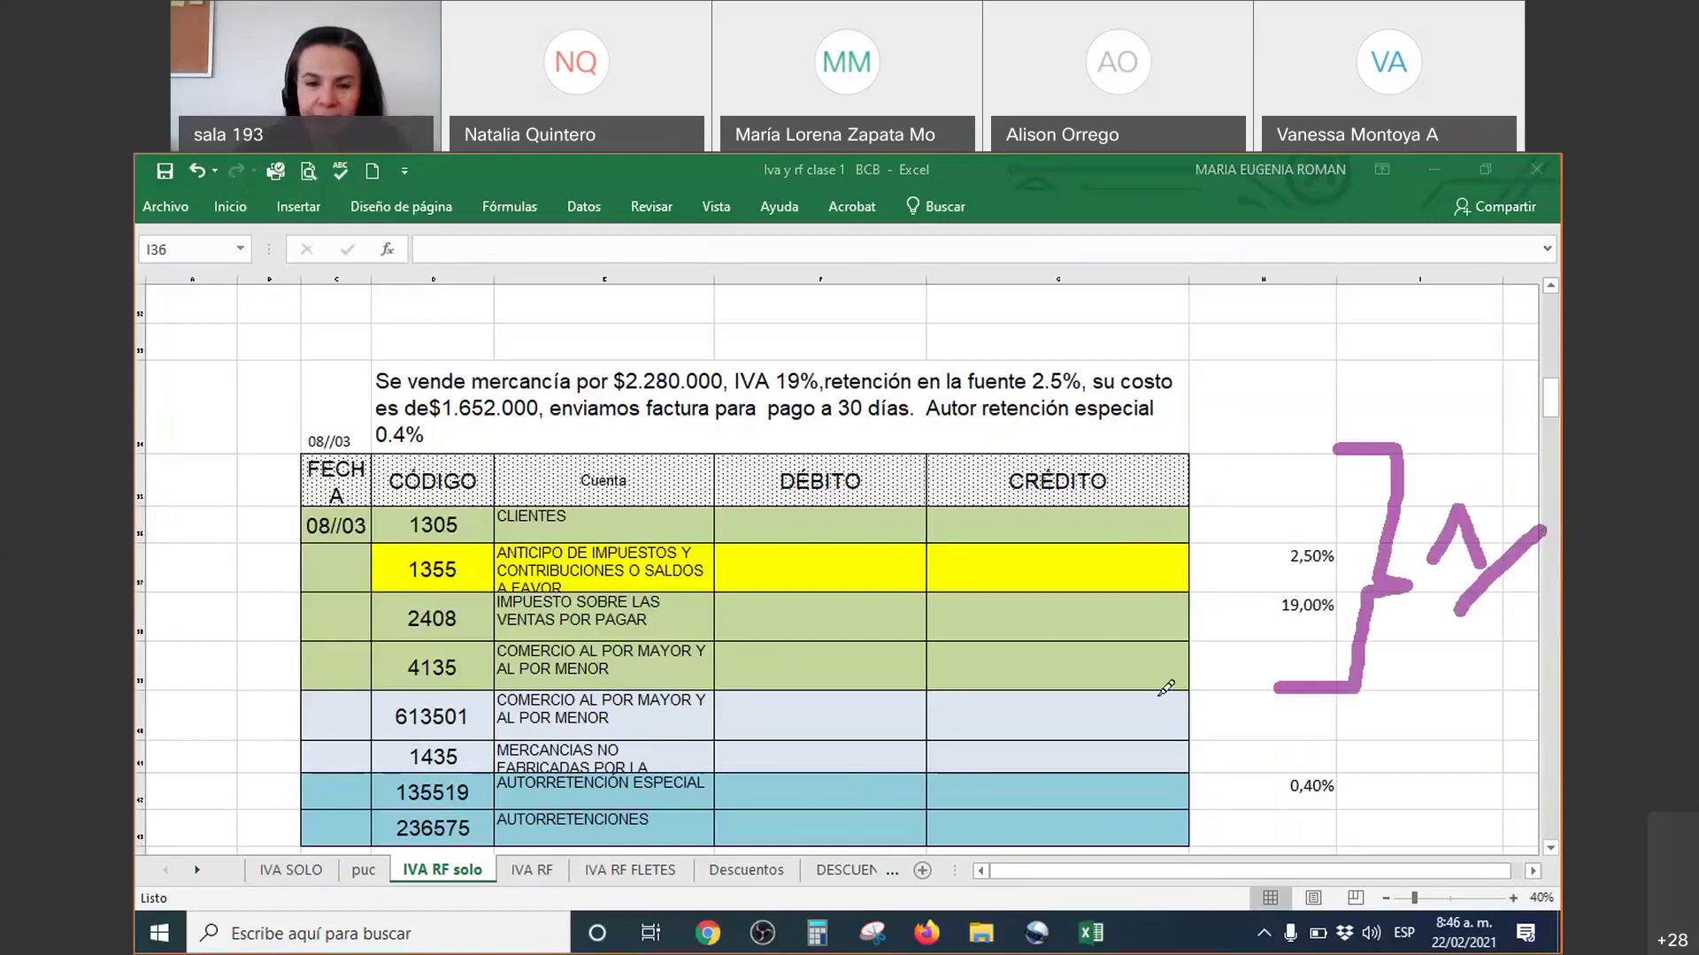
Step: Outline "Se vende mercancía por $2.280.000" in the 08//03 description and tick the IVA 19% and 2.5% withholding terms with the pen
{"action": "left_click_drag", "start_coordinate": [370, 391], "coordinate": [601, 402]}
{"action": "mouse_move", "coordinate": [724, 394]}
{"action": "left_mouse_down"}
{"action": "mouse_move", "coordinate": [743, 333]}
{"action": "mouse_move", "coordinate": [354, 347]}
{"action": "mouse_move", "coordinate": [370, 391]}
{"action": "left_mouse_up"}
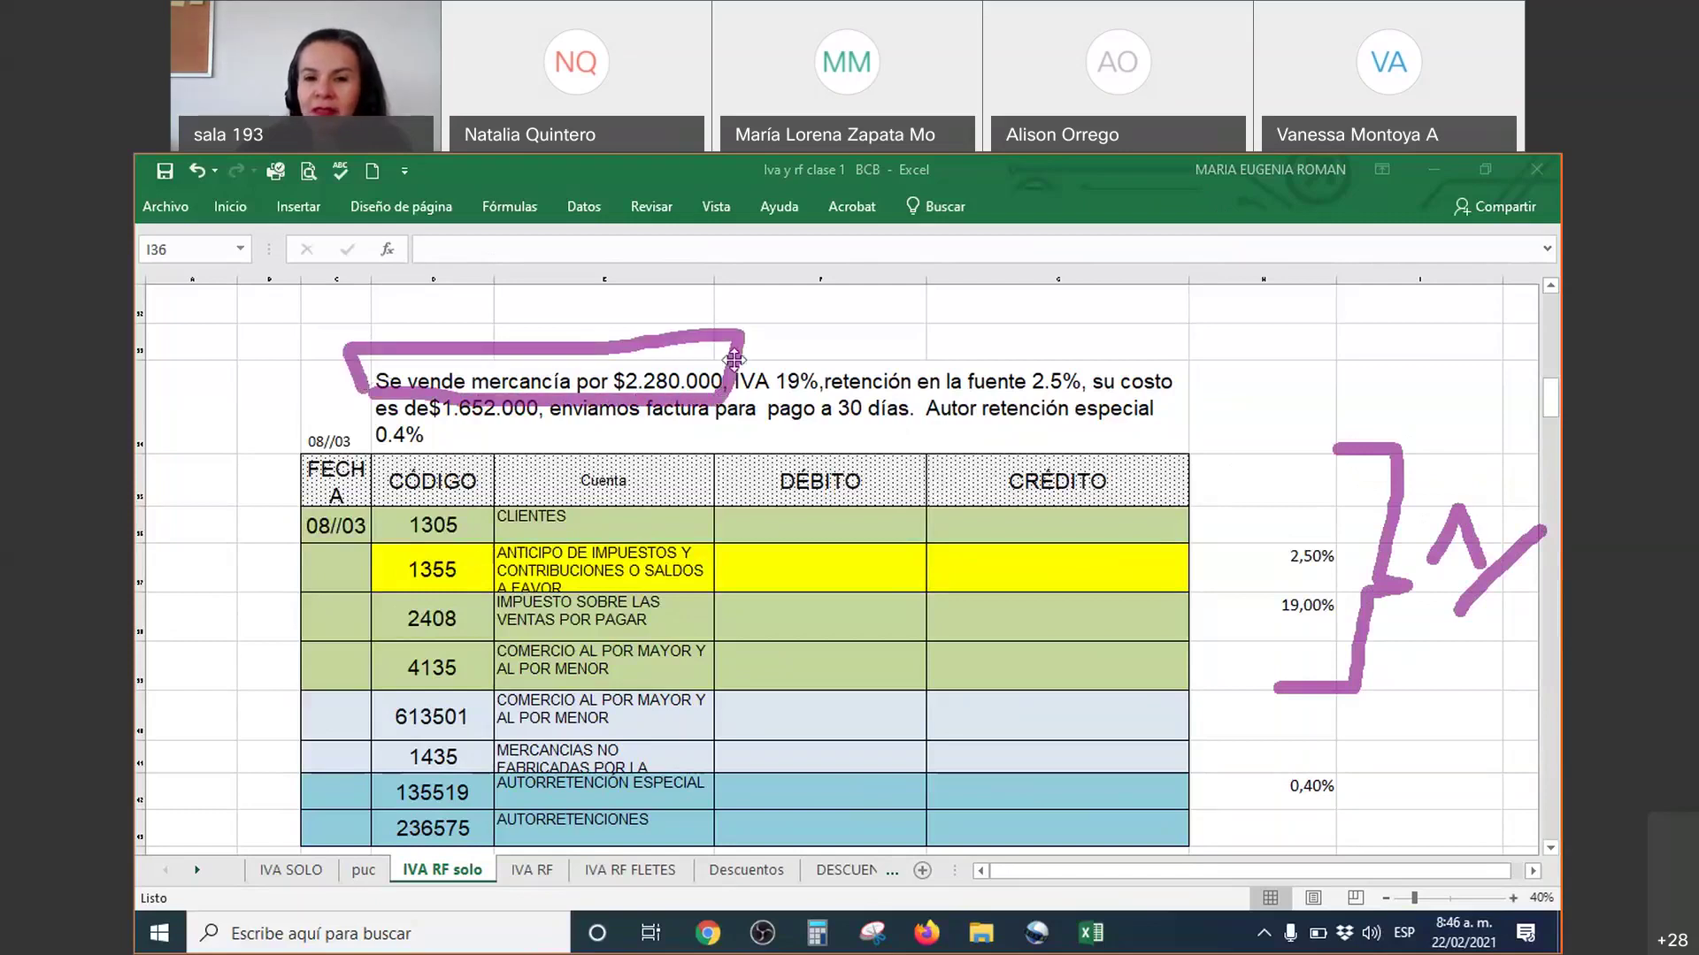
{"action": "left_click_drag", "start_coordinate": [768, 352], "coordinate": [852, 315]}
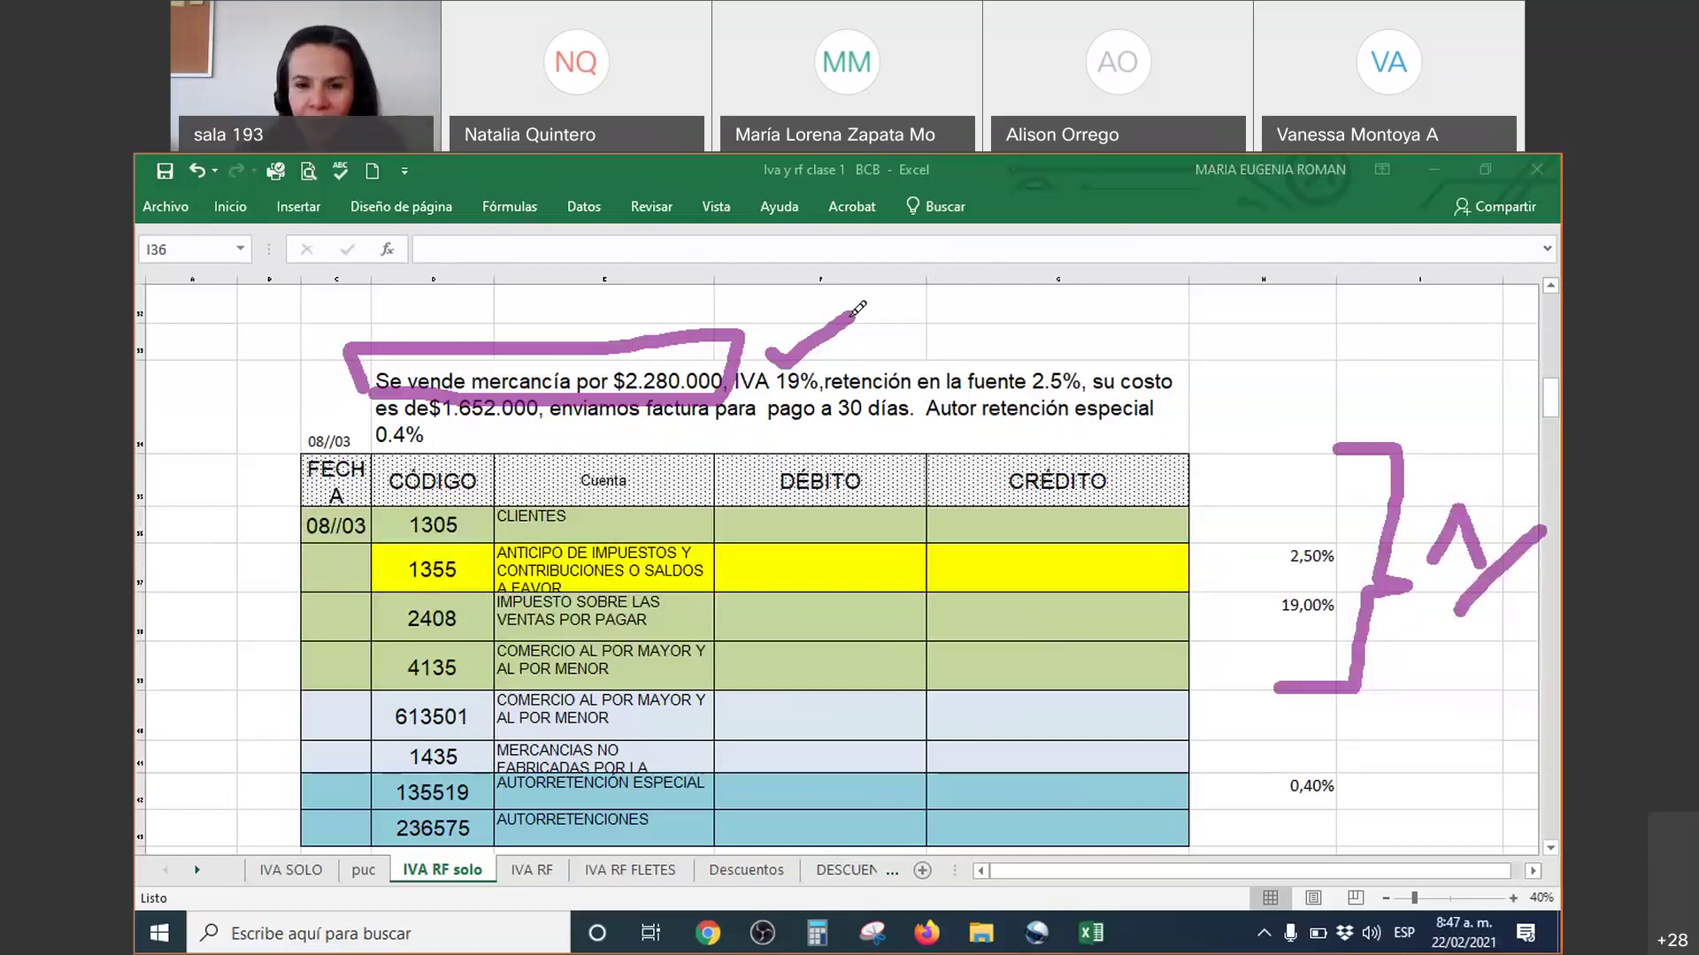
{"action": "left_click_drag", "start_coordinate": [984, 356], "coordinate": [1043, 324]}
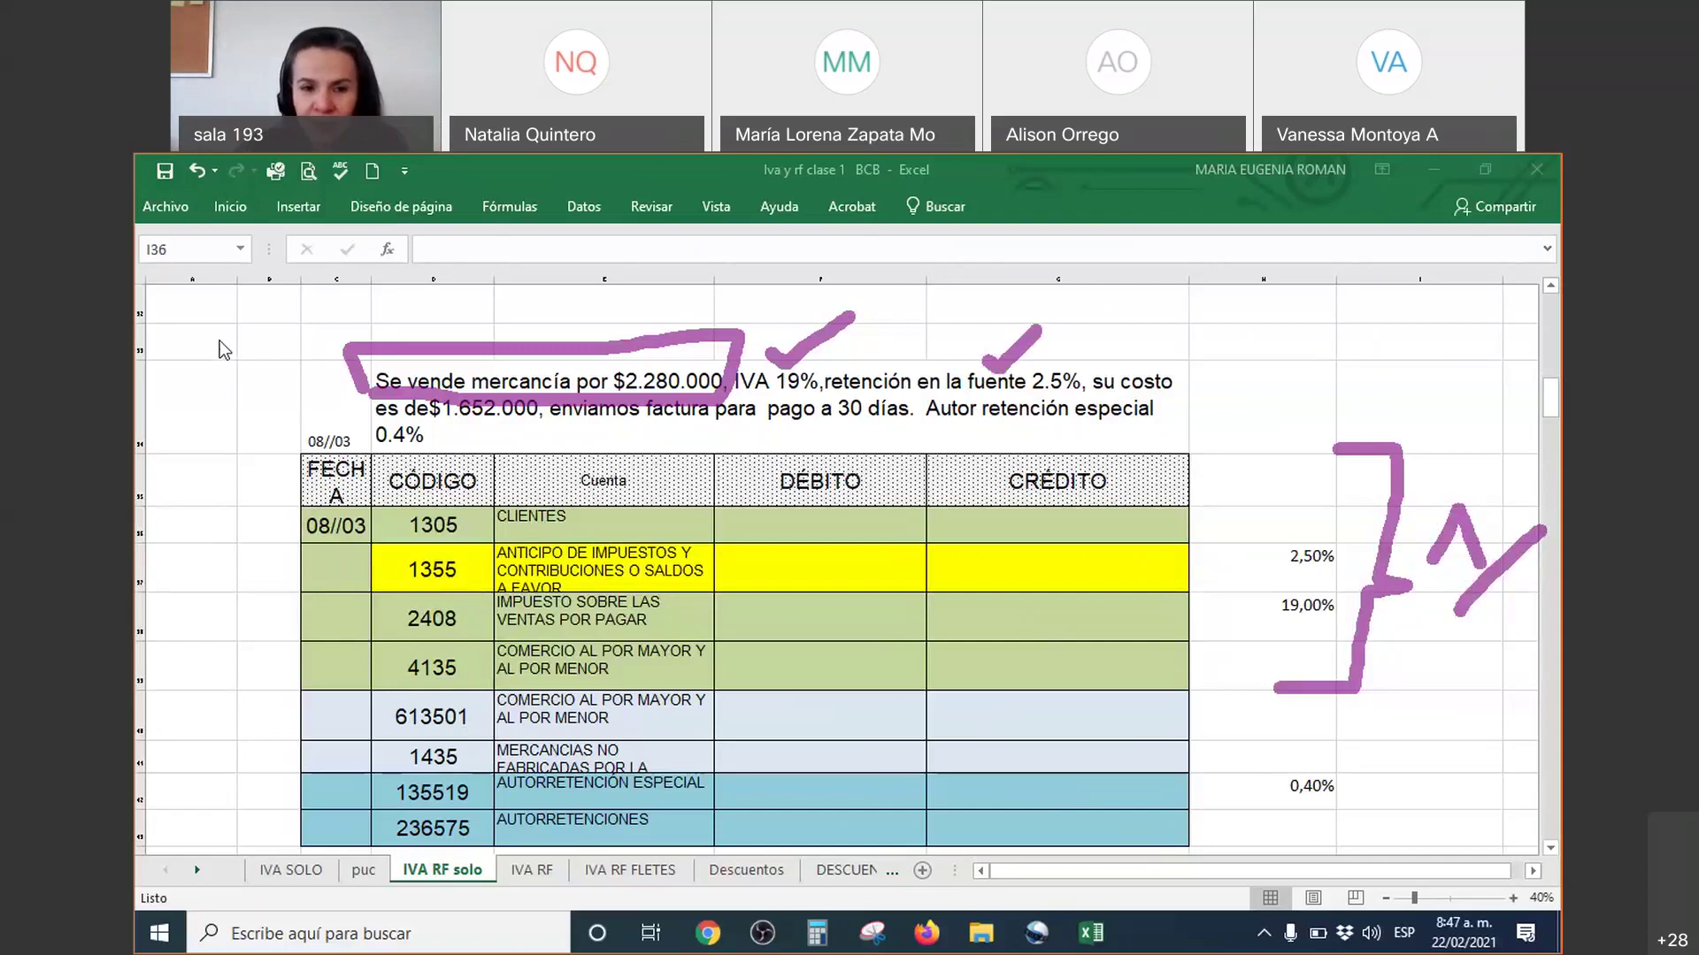
Step: Enter 2280000 as the credit for account 4135 in G39 of the 08//03 sale entry
{"action": "left_click_drag", "start_coordinate": [432, 668], "coordinate": [1069, 675]}
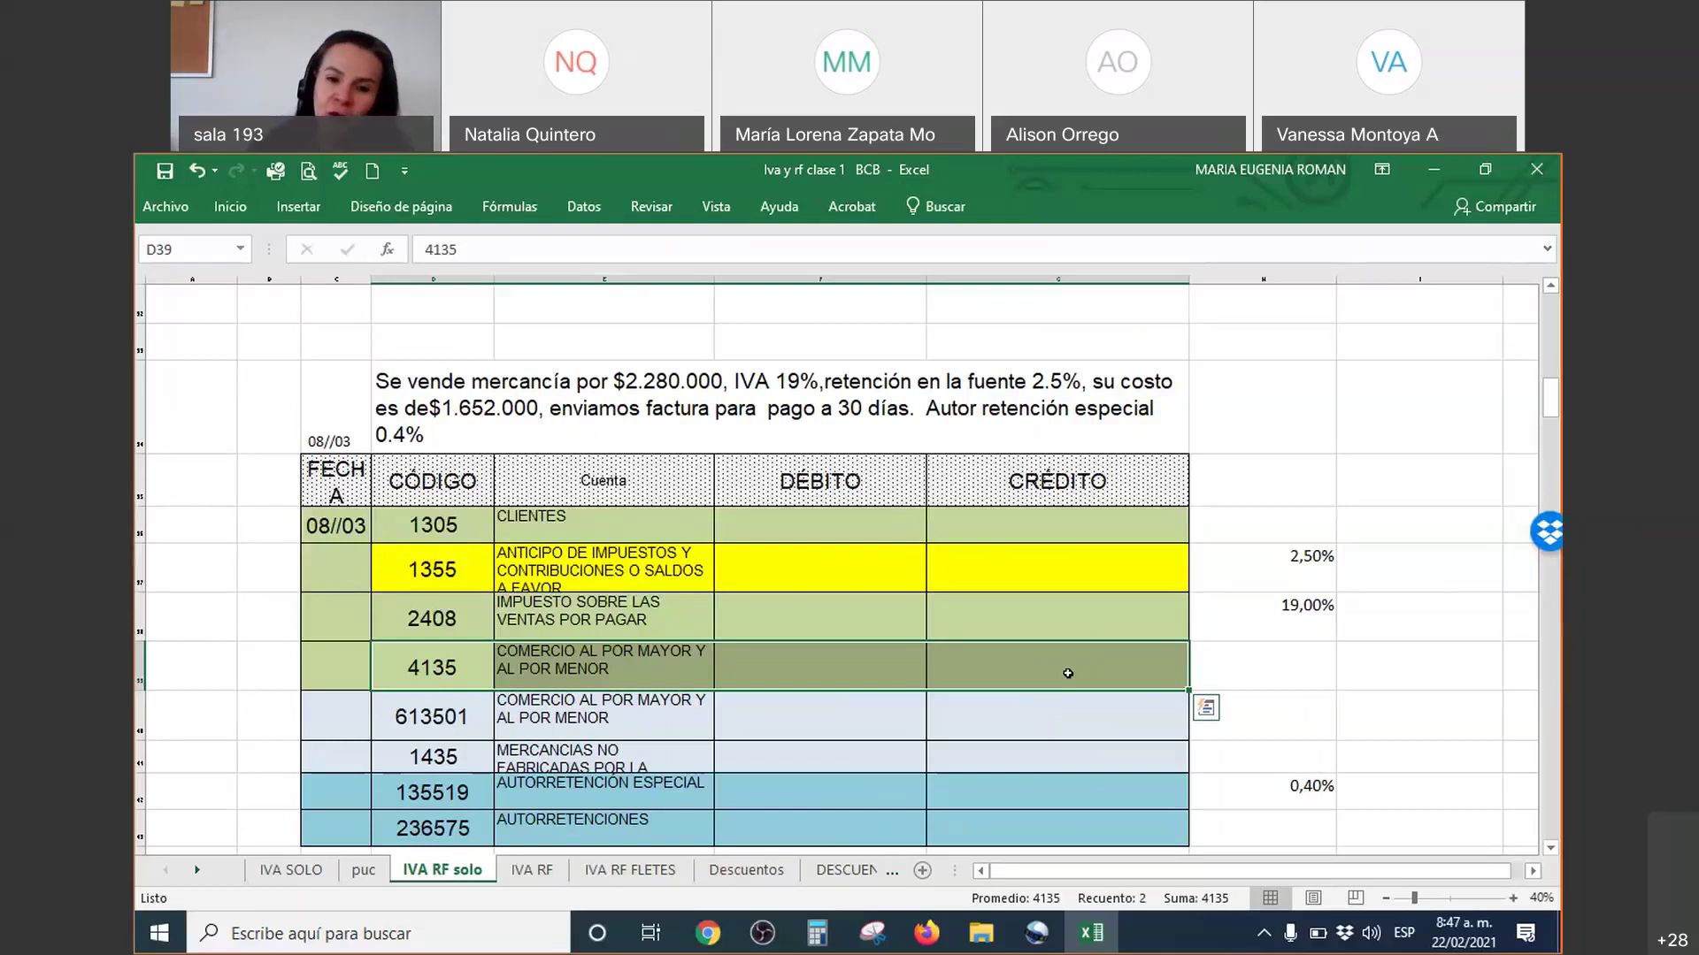
{"action": "left_click_drag", "start_coordinate": [341, 663], "coordinate": [1158, 675]}
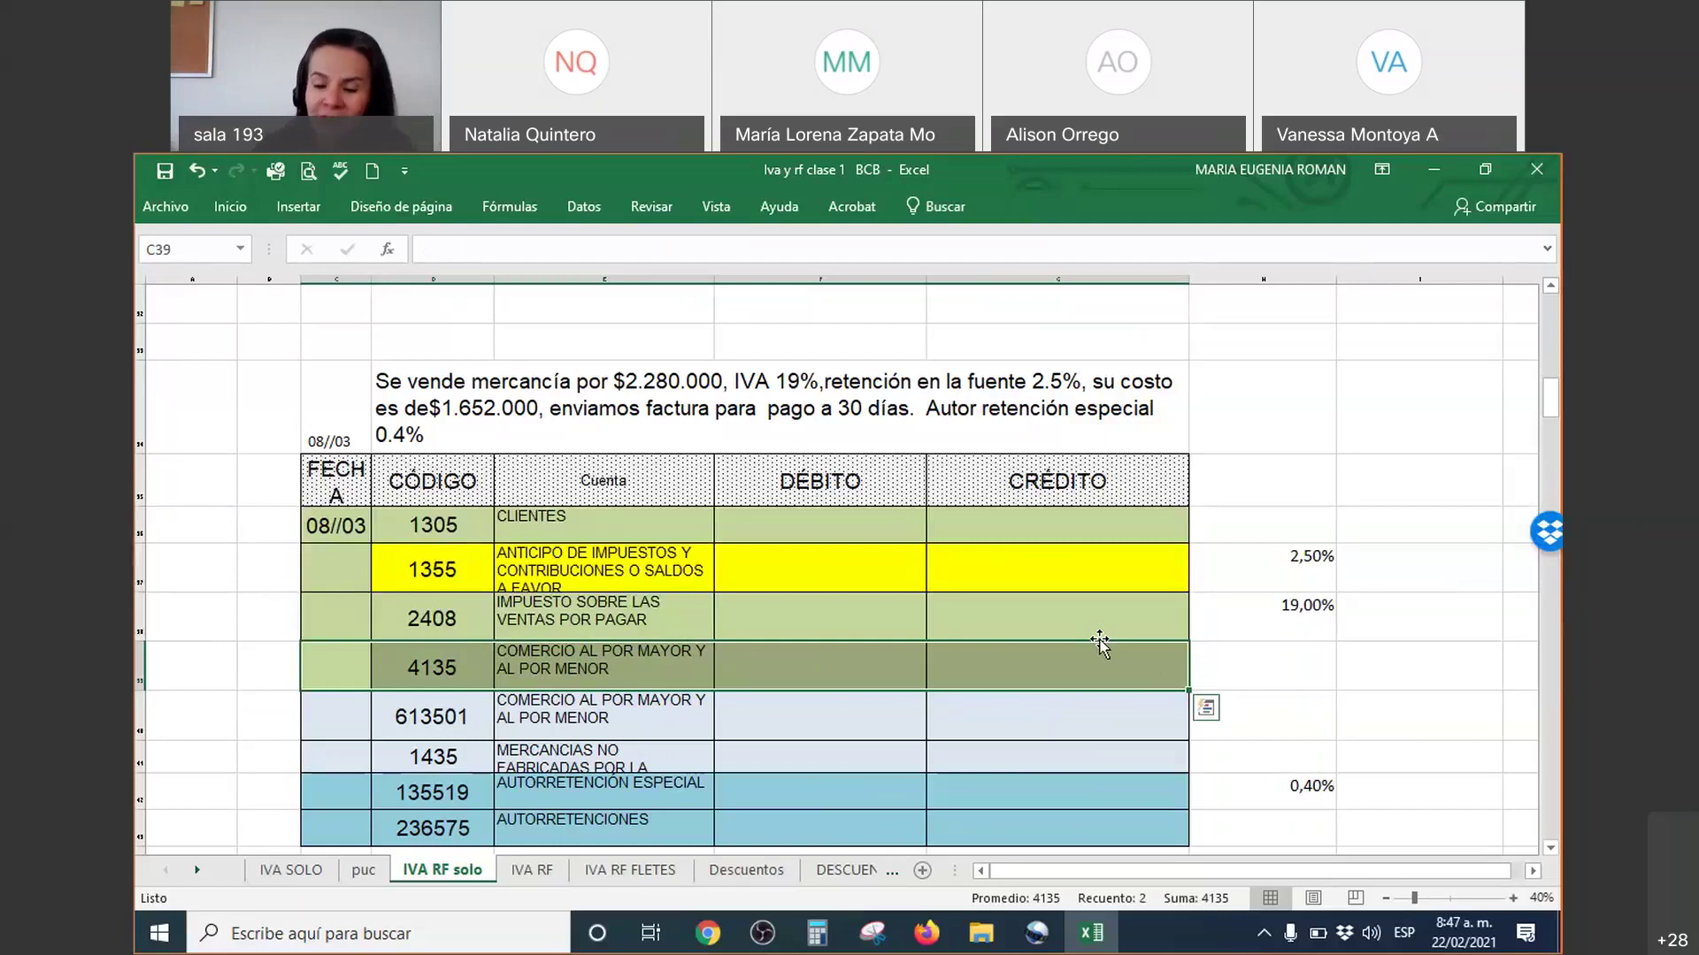
{"action": "left_click", "coordinate": [1100, 635]}
{"action": "left_click", "coordinate": [1099, 642]}
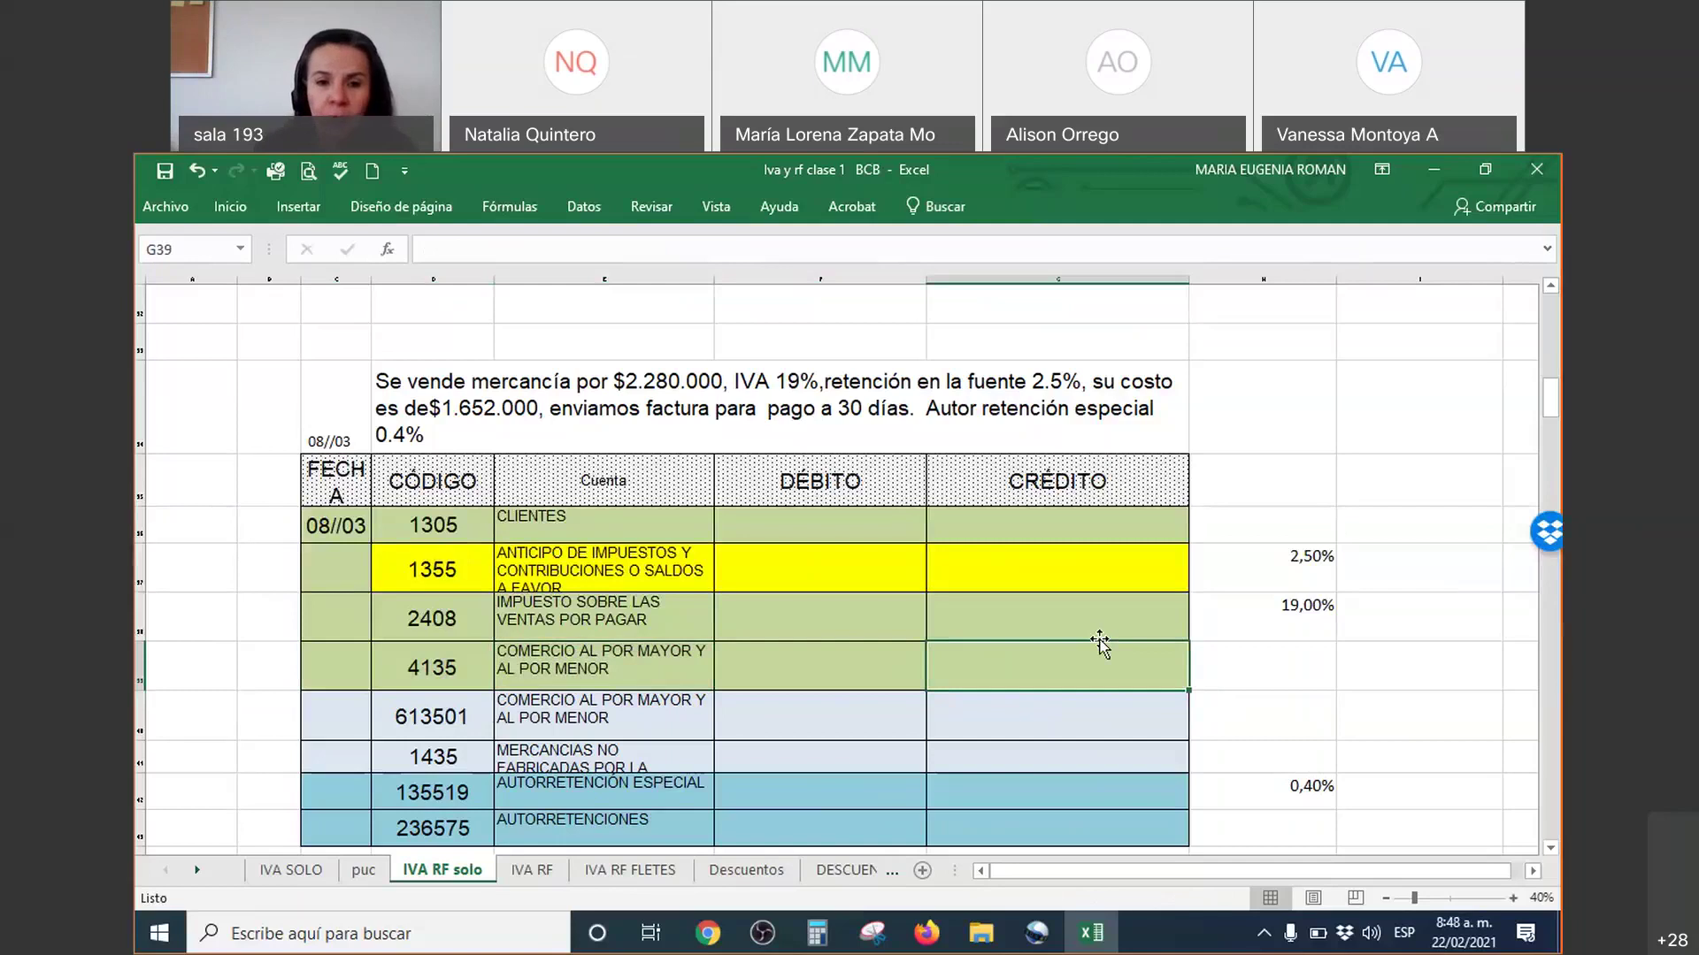
{"action": "type", "text": "2280000"}
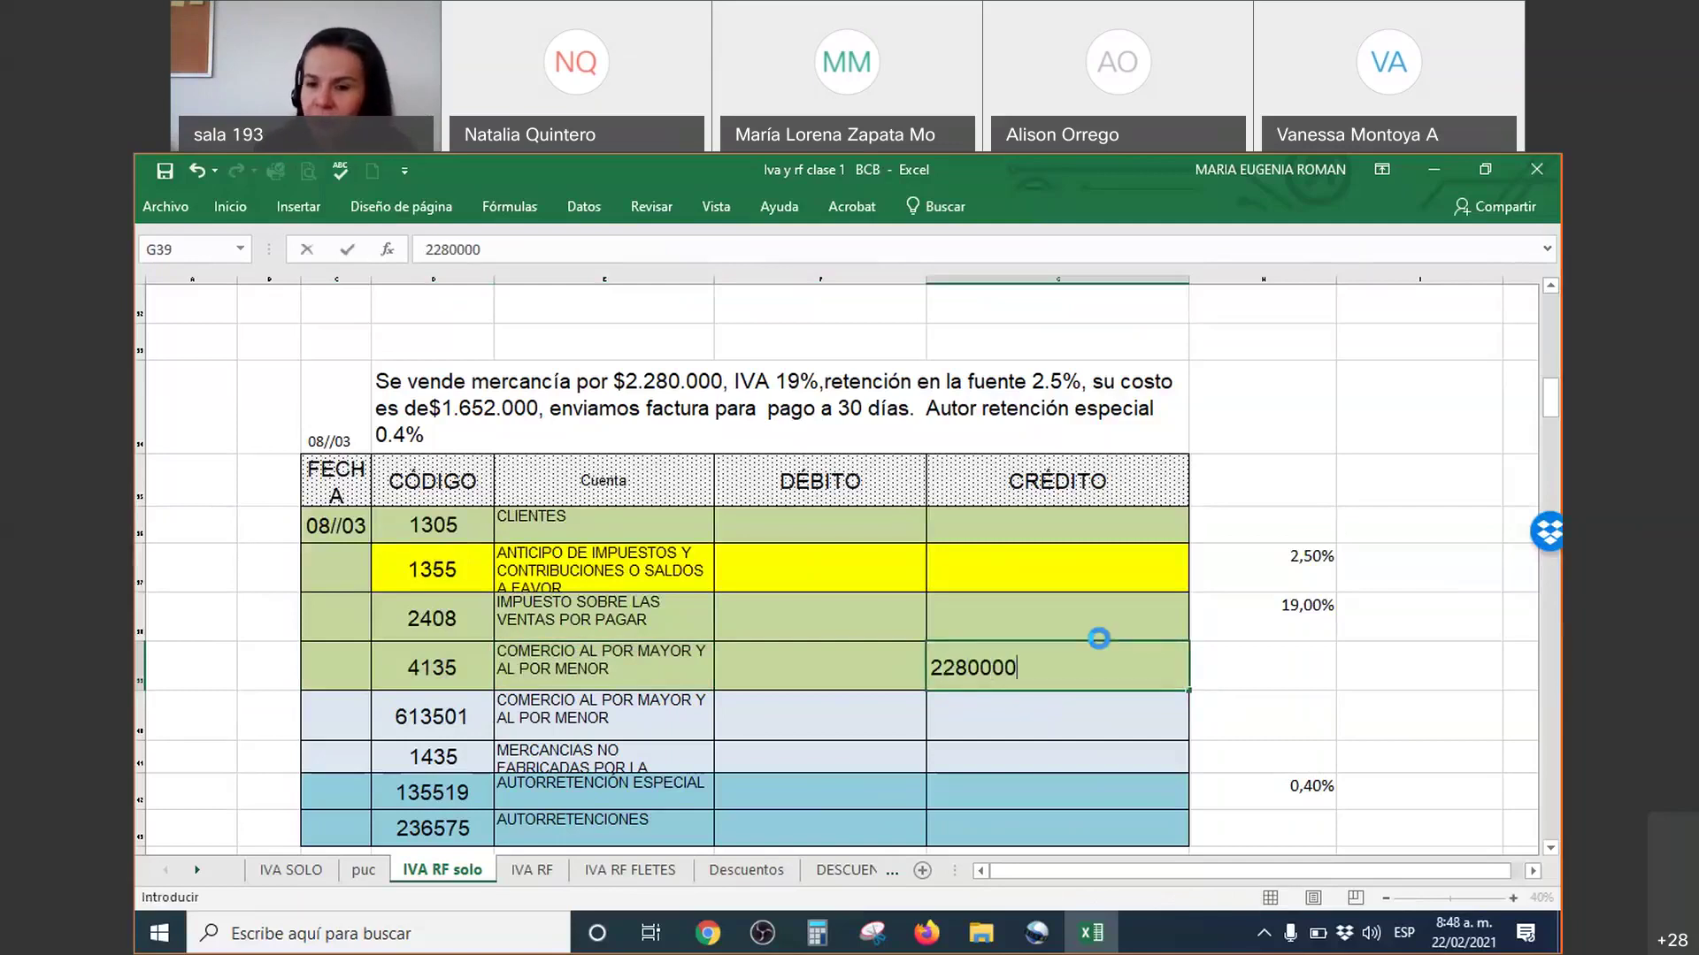
{"action": "key", "text": "Return"}
Step: Calculate the IVA credit for account 2408 in G38 of the 08//03 sale entry with the formula +G39*H38
{"action": "left_click", "coordinate": [1100, 637]}
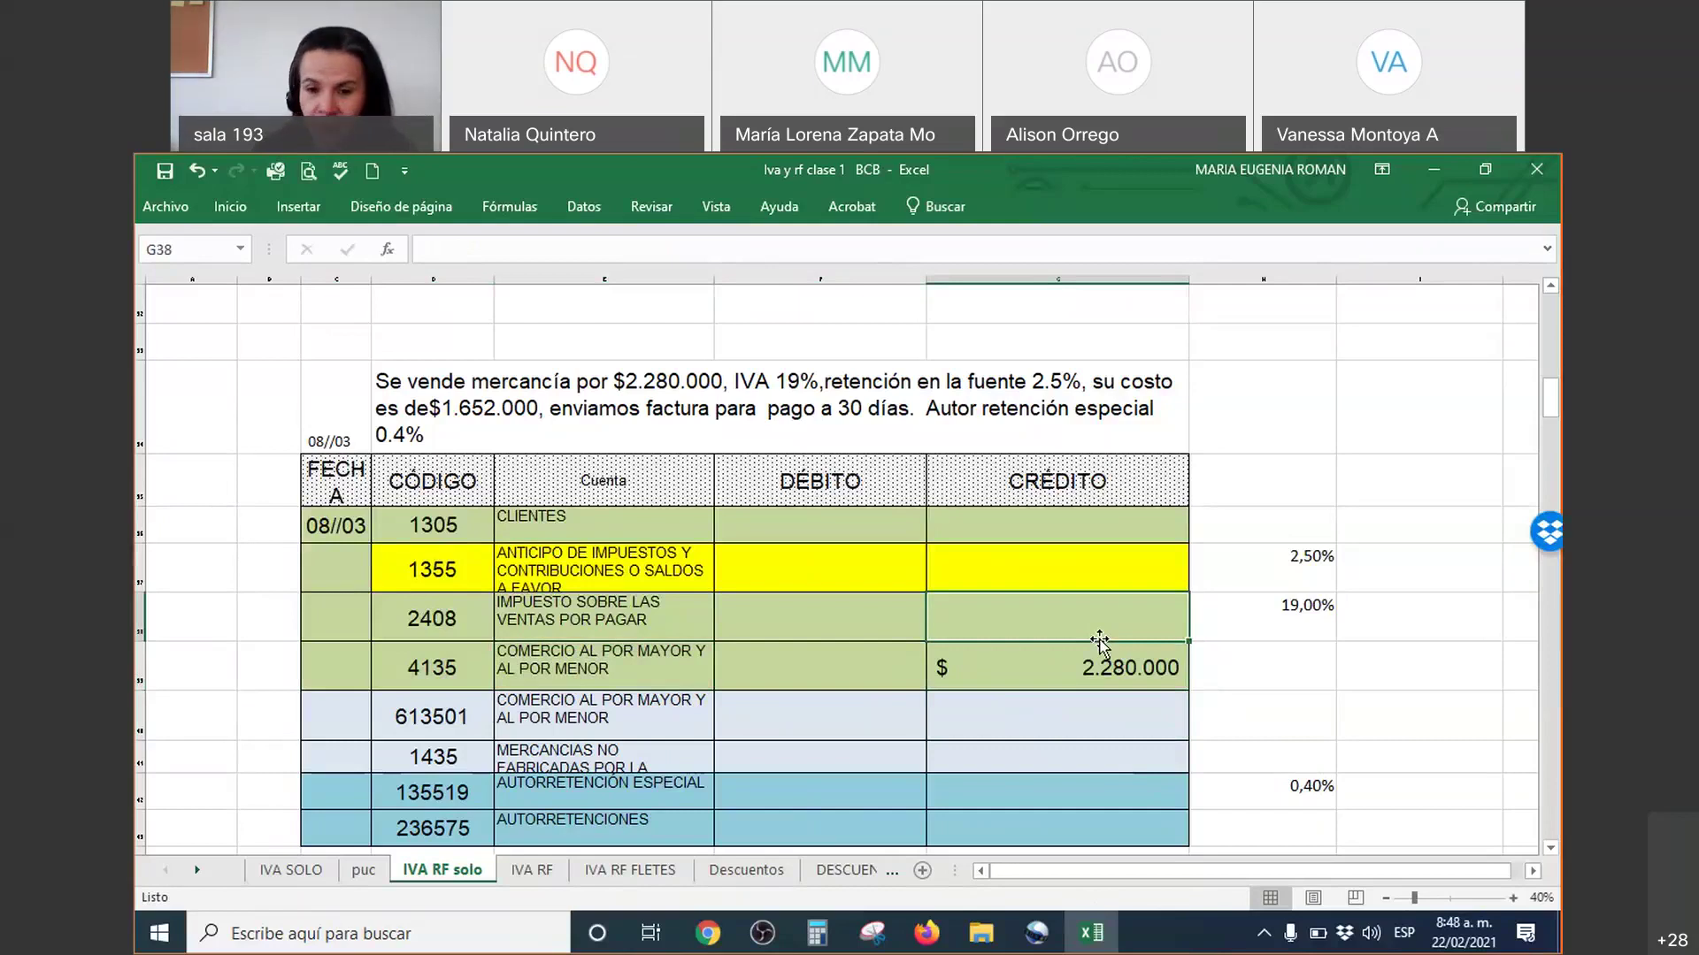
{"action": "type", "text": "+"}
{"action": "key", "text": "Down"}
{"action": "type", "text": "*"}
{"action": "key", "text": "Up"}
{"action": "key", "text": "Right"}
{"action": "key", "text": "Down"}
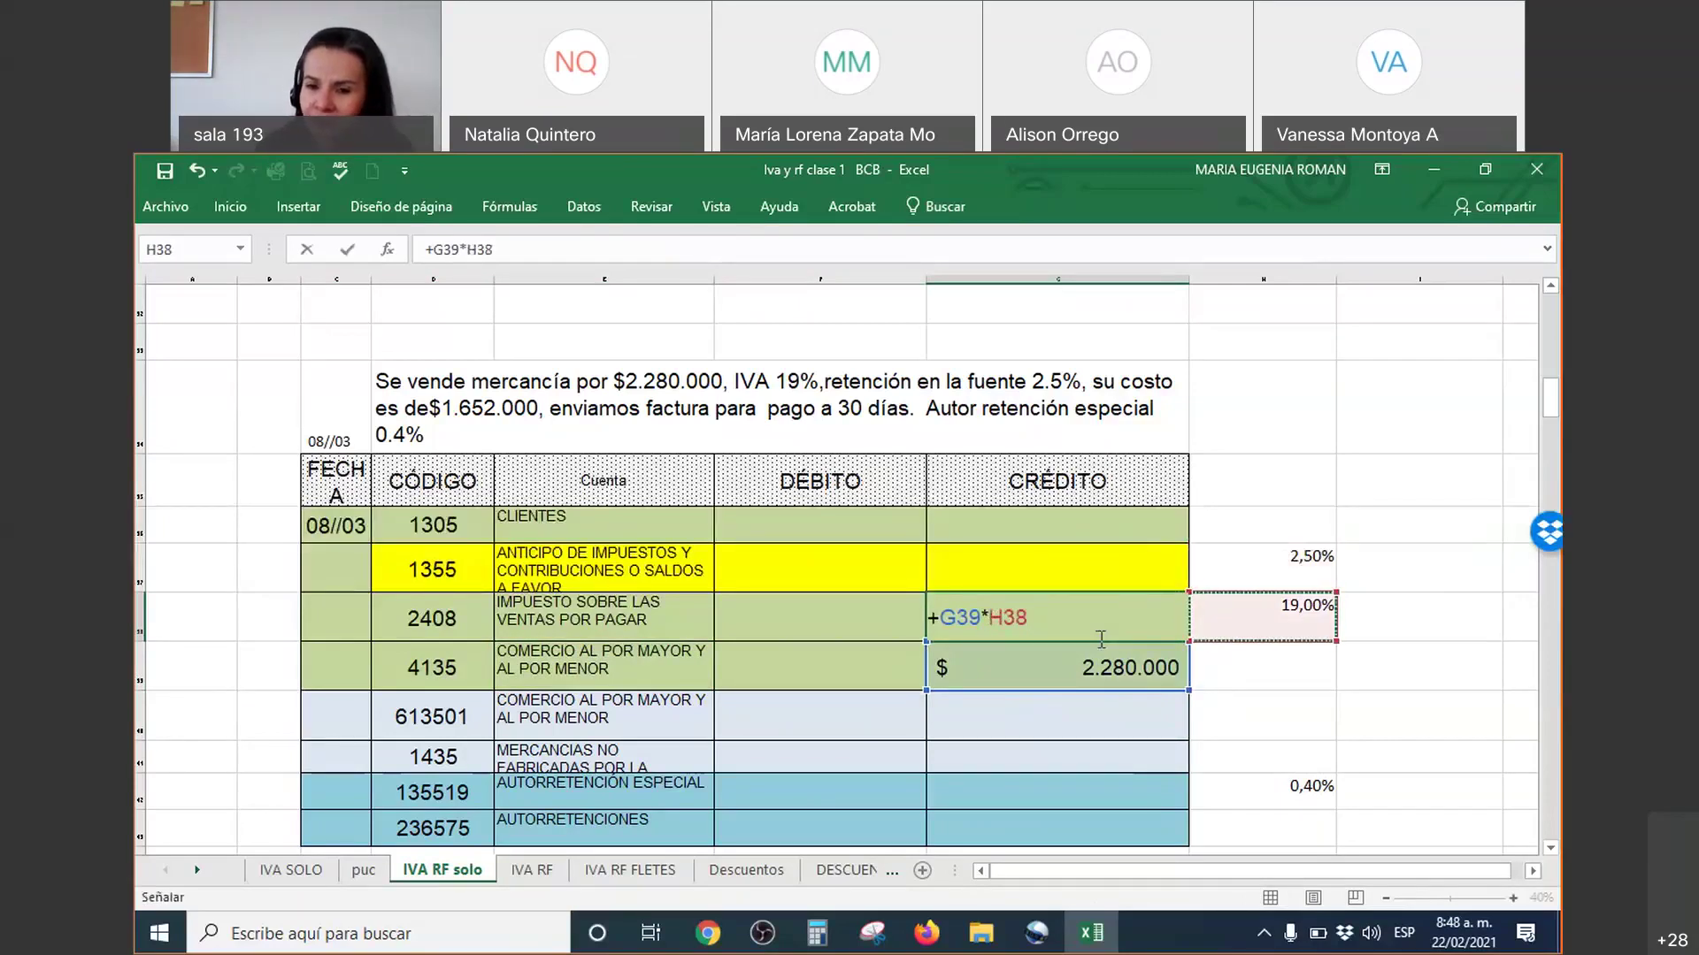
{"action": "key", "text": "Return"}
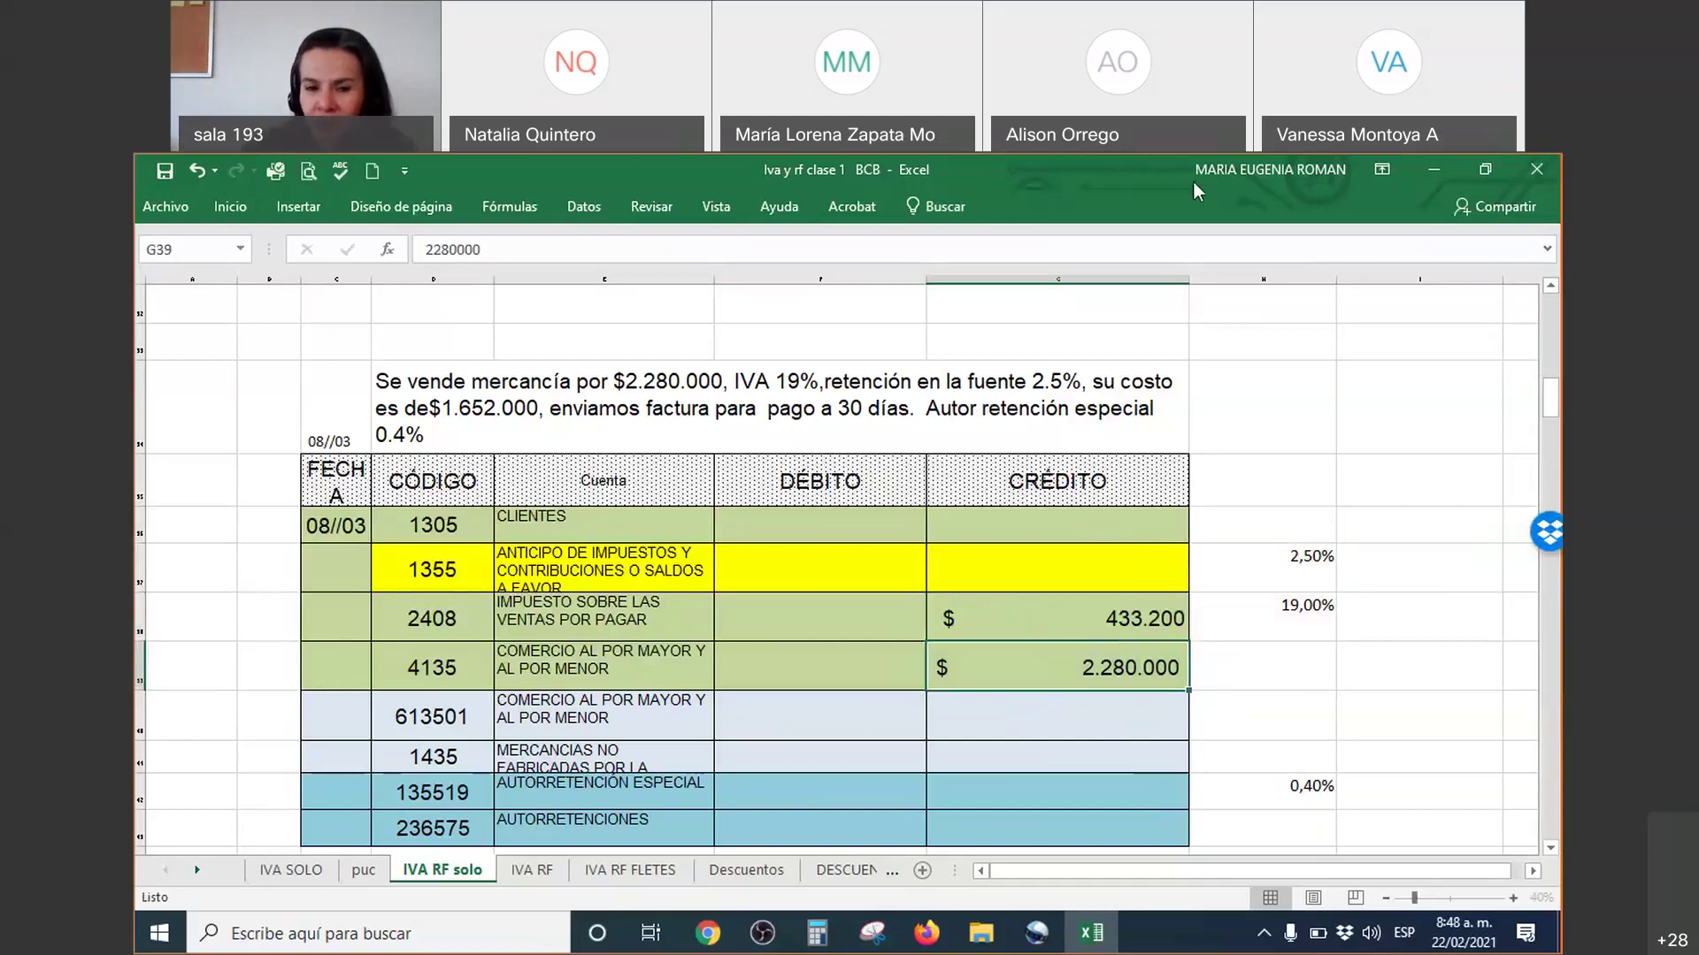
Step: Tick the 2408 and 4135 rows, their credit amounts and the CRÉDITO heading of the 08//03 entry with the pen
{"action": "left_click_drag", "start_coordinate": [467, 659], "coordinate": [509, 650]}
{"action": "mouse_move", "coordinate": [1210, 630]}
{"action": "left_mouse_down"}
{"action": "mouse_move", "coordinate": [1194, 672]}
{"action": "mouse_move", "coordinate": [1239, 639]}
{"action": "left_mouse_up"}
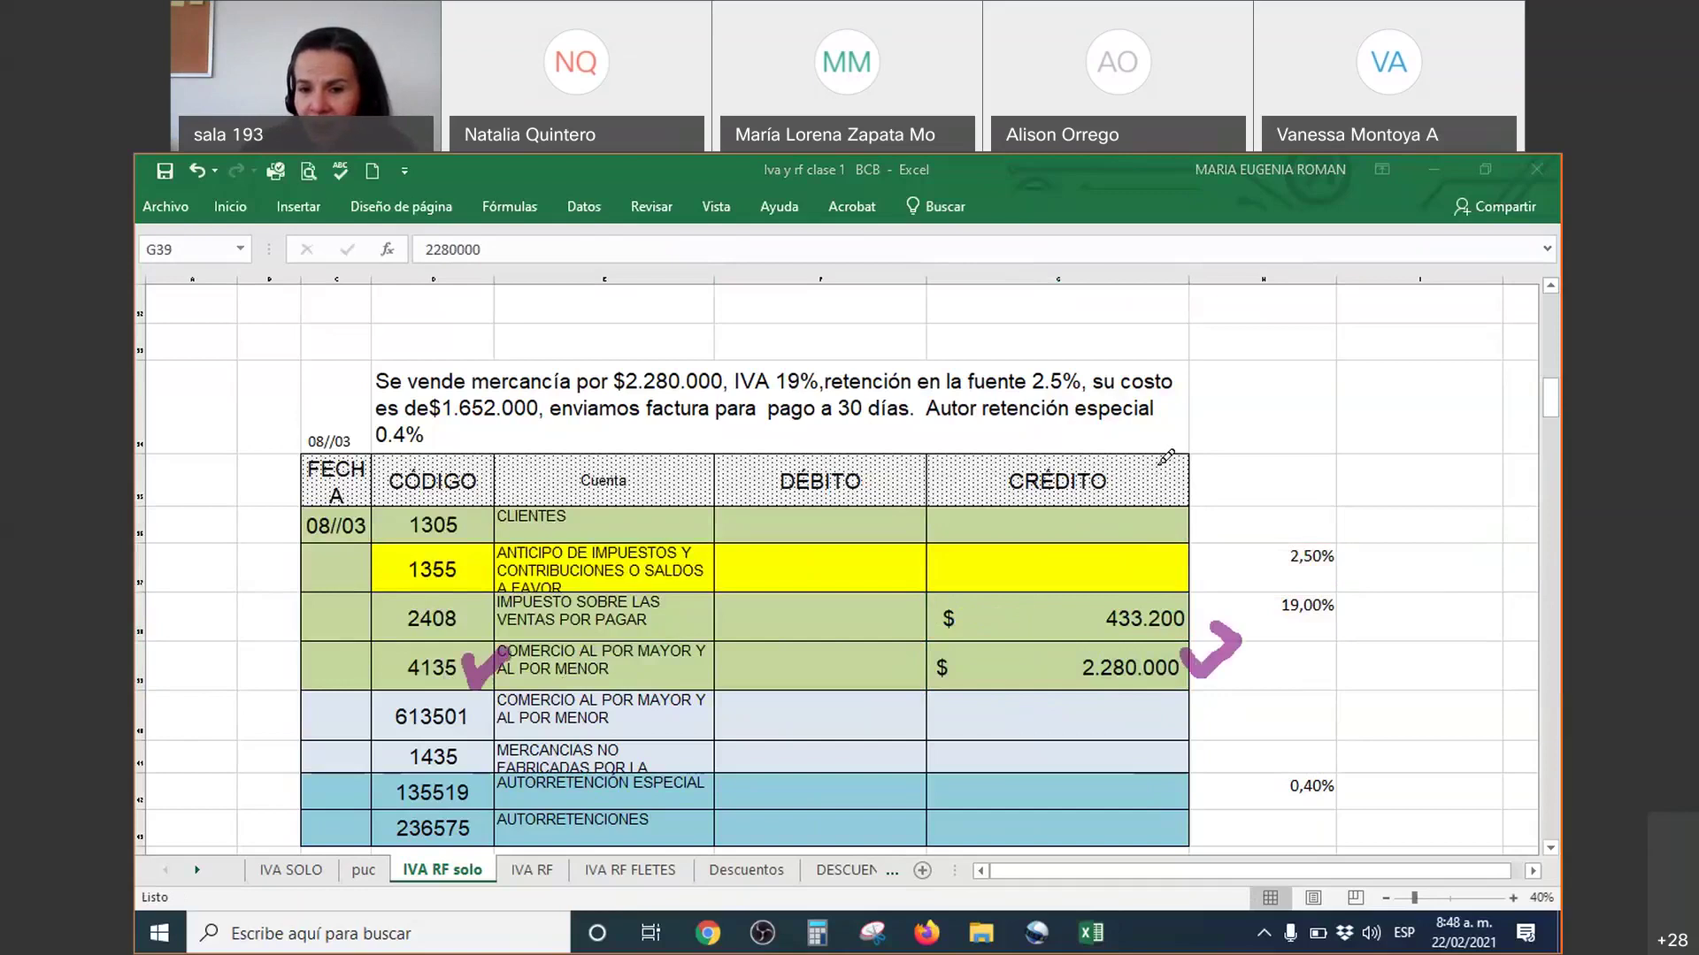
{"action": "left_click_drag", "start_coordinate": [1154, 459], "coordinate": [1278, 405]}
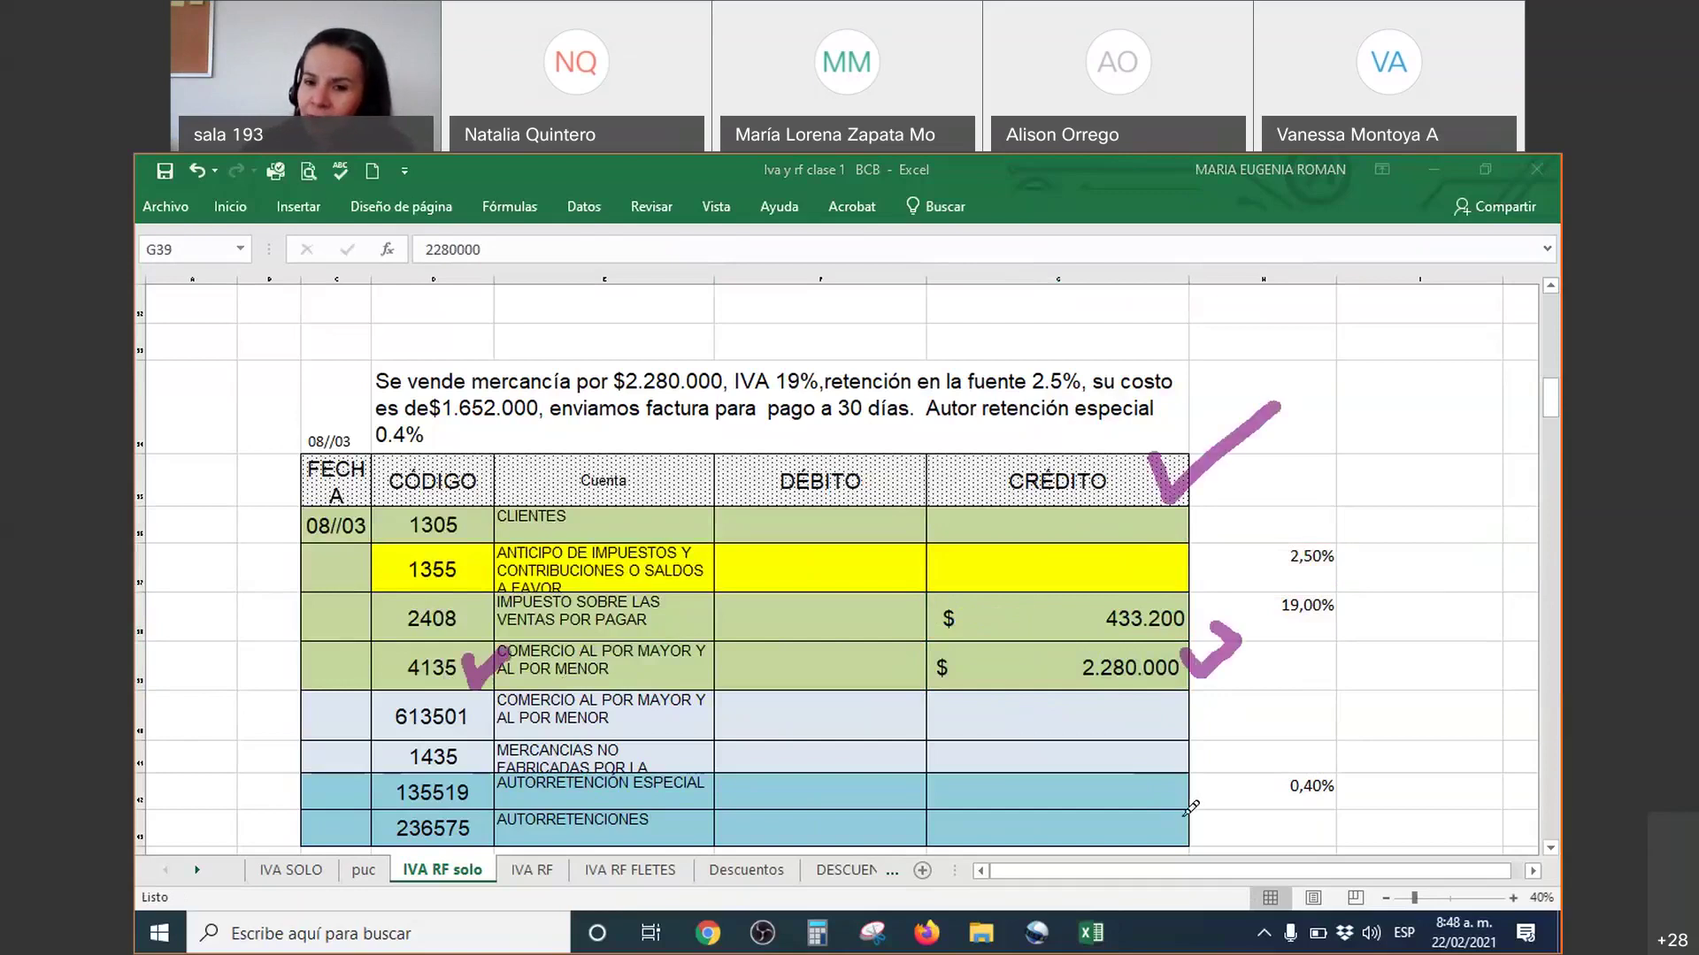
{"action": "mouse_move", "coordinate": [464, 610]}
{"action": "left_mouse_down"}
{"action": "mouse_move", "coordinate": [478, 619]}
{"action": "mouse_move", "coordinate": [520, 586]}
{"action": "left_mouse_up"}
{"action": "mouse_move", "coordinate": [581, 653]}
{"action": "left_mouse_down"}
{"action": "mouse_move", "coordinate": [591, 665]}
{"action": "mouse_move", "coordinate": [663, 623]}
{"action": "left_mouse_up"}
{"action": "left_click_drag", "start_coordinate": [1192, 594], "coordinate": [1237, 581]}
{"action": "left_click_drag", "start_coordinate": [1214, 476], "coordinate": [1303, 434]}
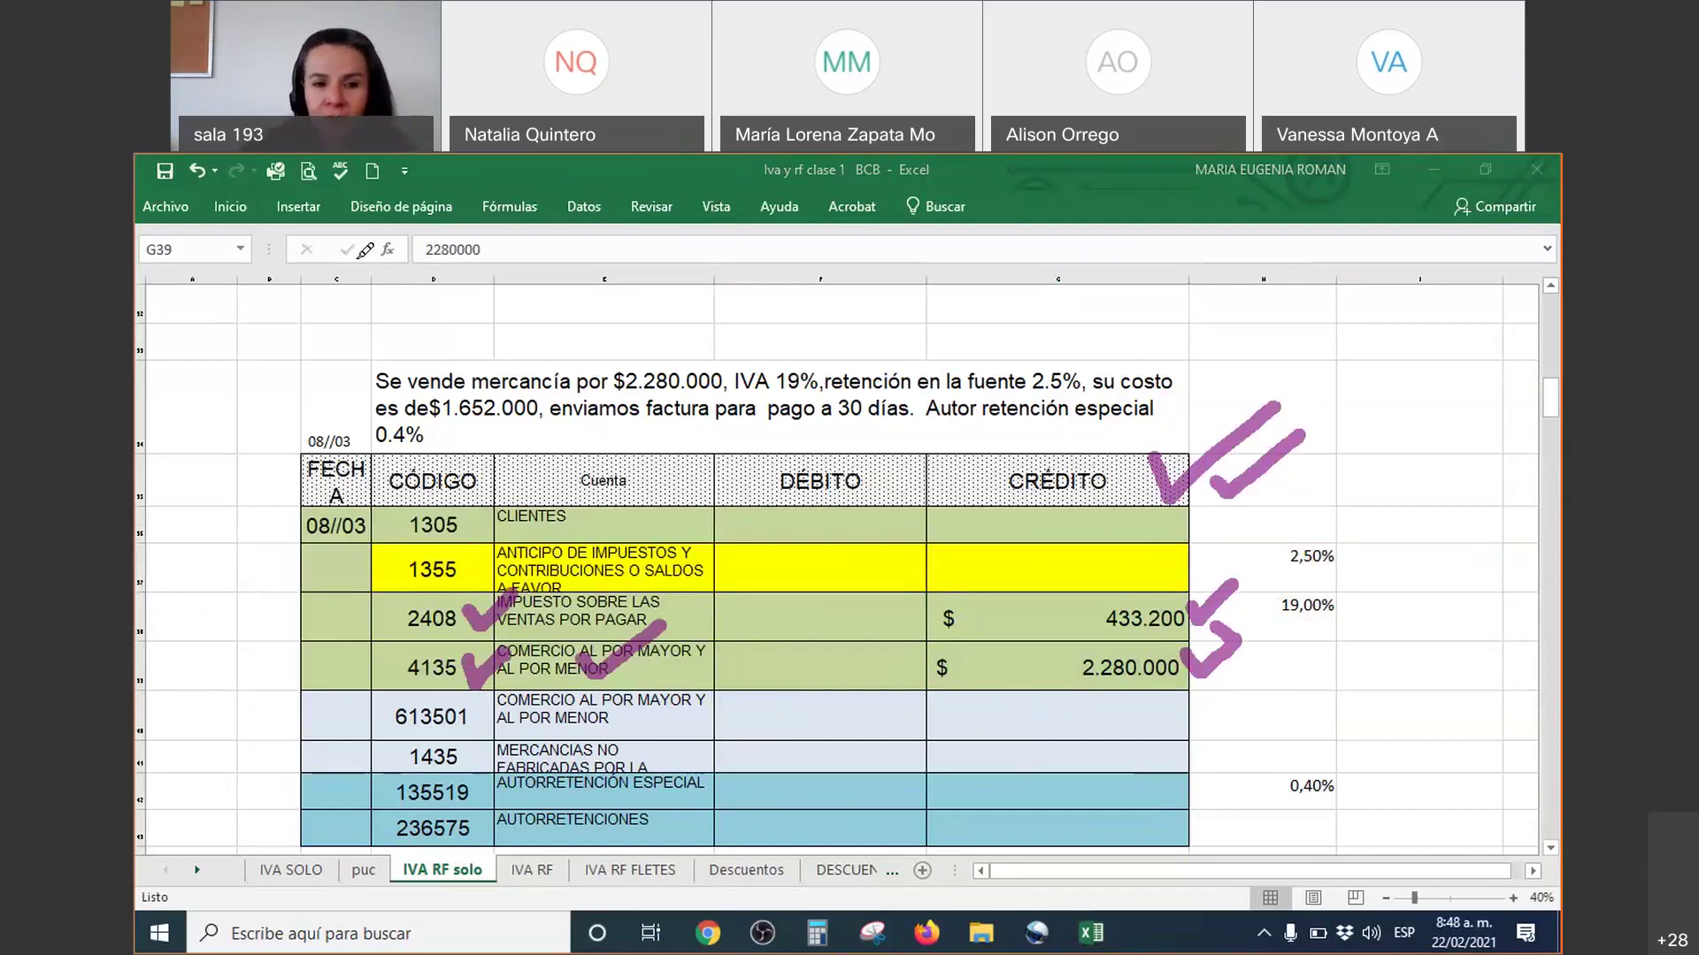
Step: Compare the 1355 withholding row of the 08//03 sale with the 2365 withholding row of the 05//03 purchase
{"action": "mouse_move", "coordinate": [432, 570]}
{"action": "left_mouse_down"}
{"action": "mouse_move", "coordinate": [1109, 573]}
{"action": "mouse_move", "coordinate": [1030, 555]}
{"action": "left_mouse_up"}
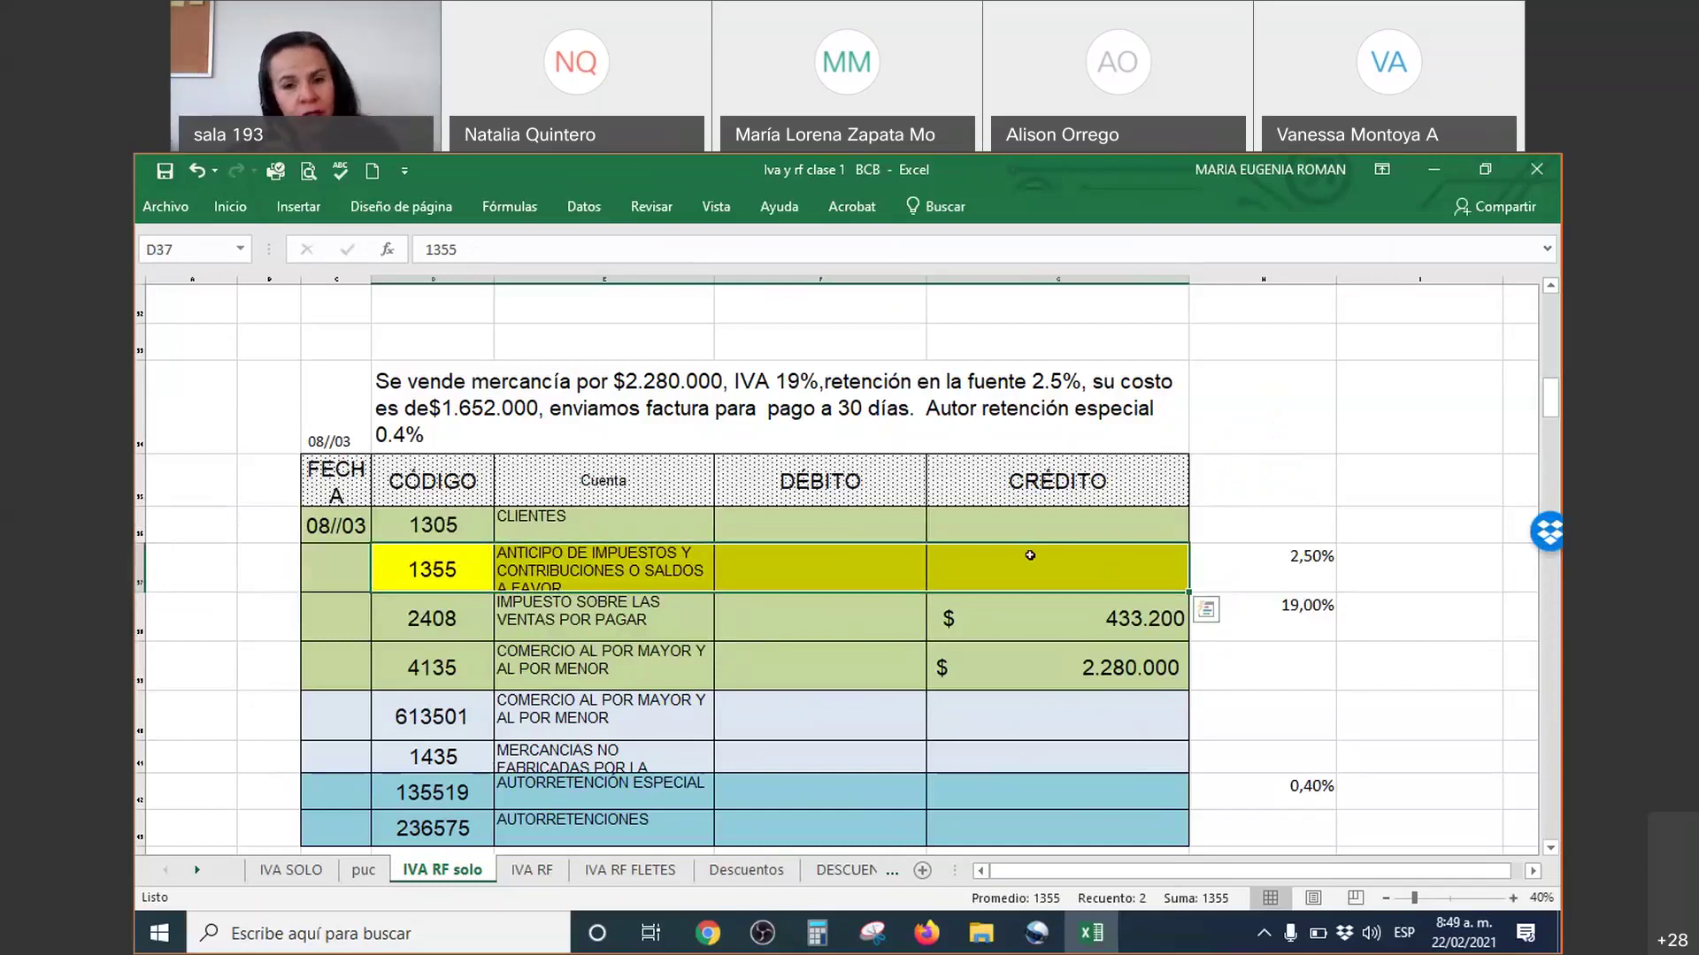
{"action": "scroll", "coordinate": [1030, 555], "scroll_direction": "up", "scroll_amount": 3}
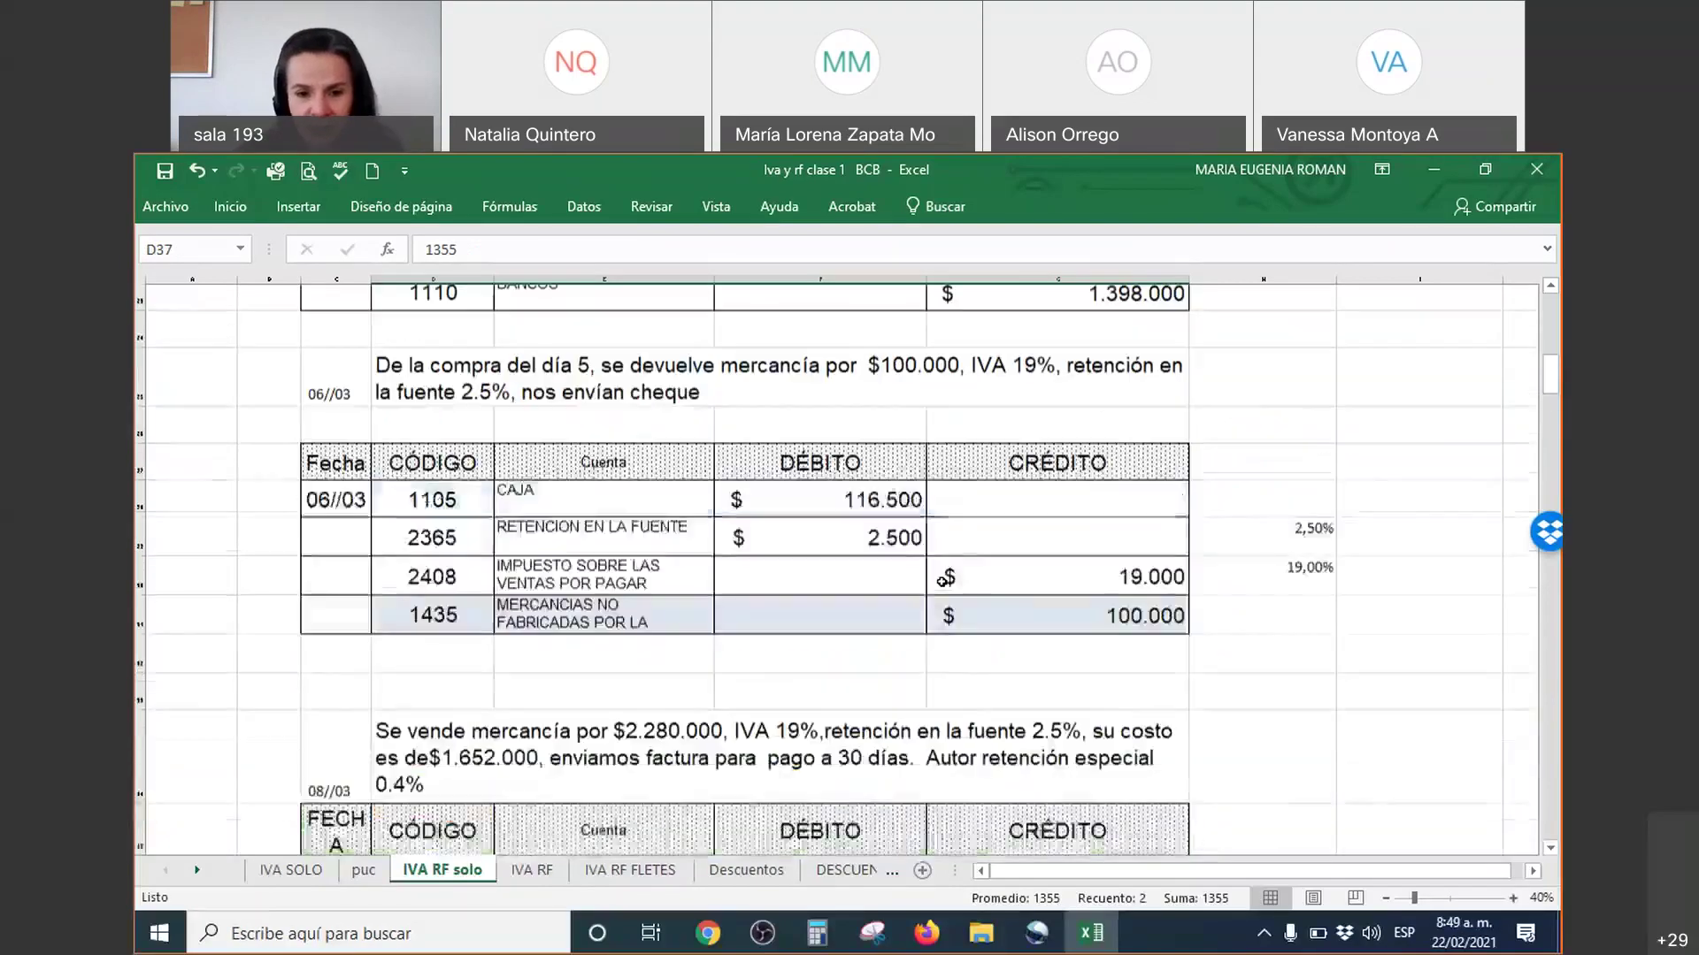
{"action": "scroll", "coordinate": [425, 557], "scroll_direction": "up", "scroll_amount": 3}
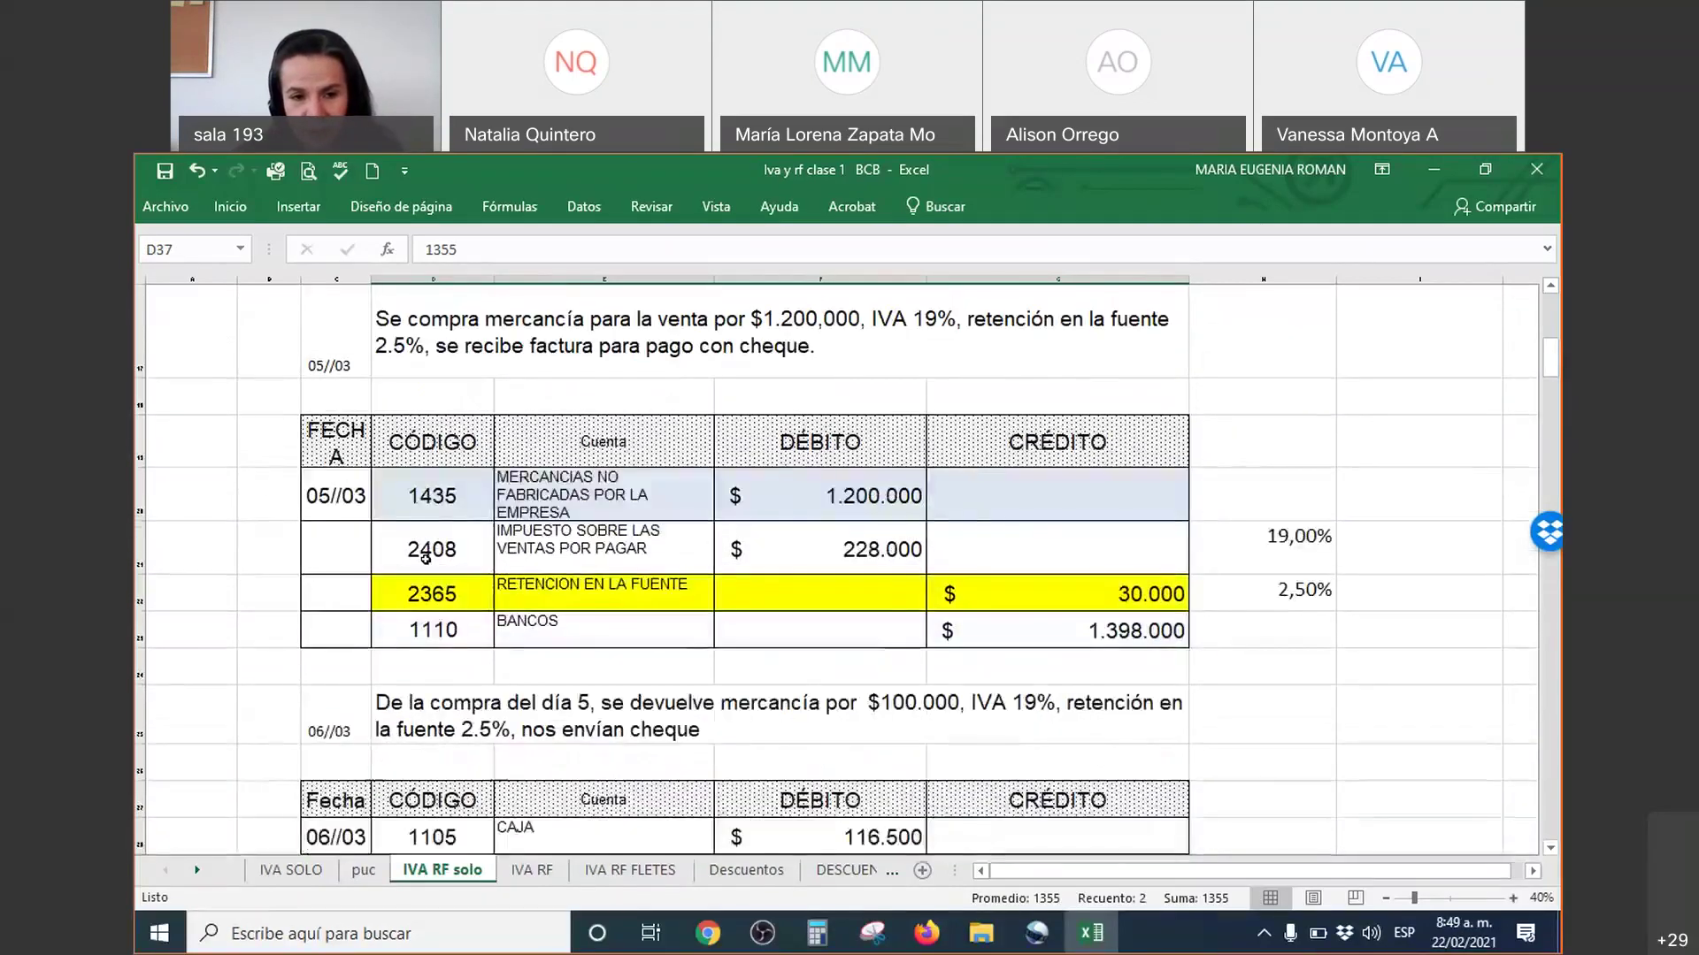
{"action": "mouse_move", "coordinate": [432, 594]}
{"action": "left_mouse_down"}
{"action": "mouse_move", "coordinate": [1177, 594]}
{"action": "mouse_move", "coordinate": [1176, 649]}
{"action": "left_mouse_up"}
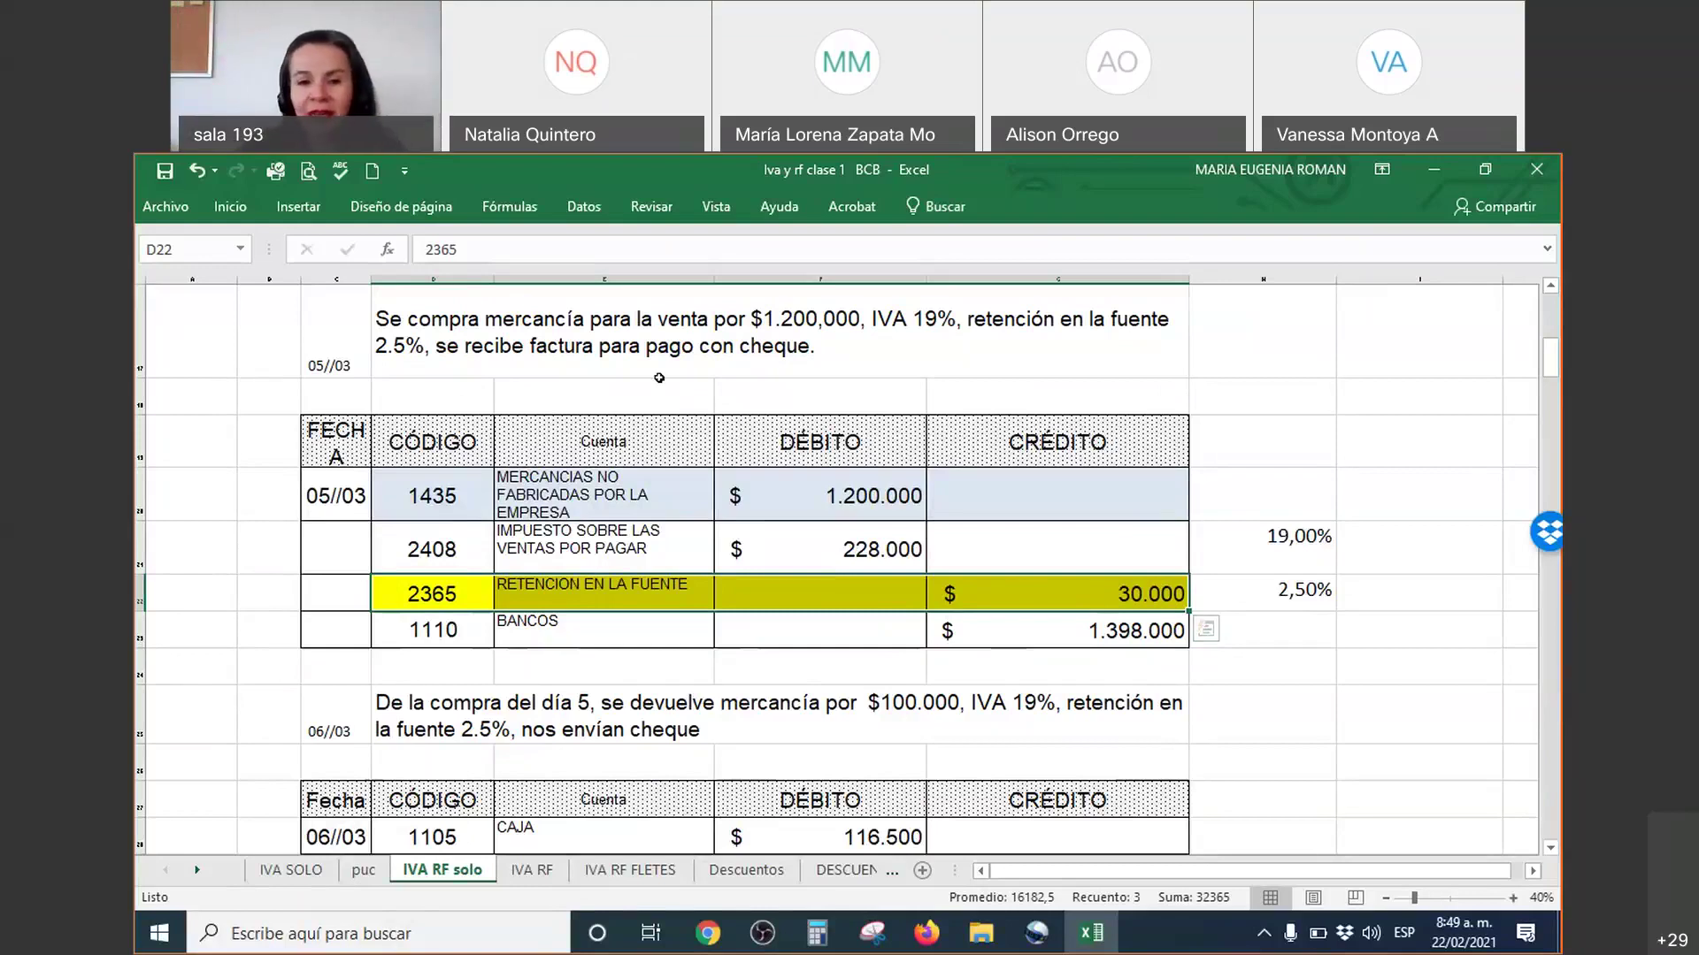
{"action": "scroll", "coordinate": [659, 377], "scroll_direction": "down", "scroll_amount": 2}
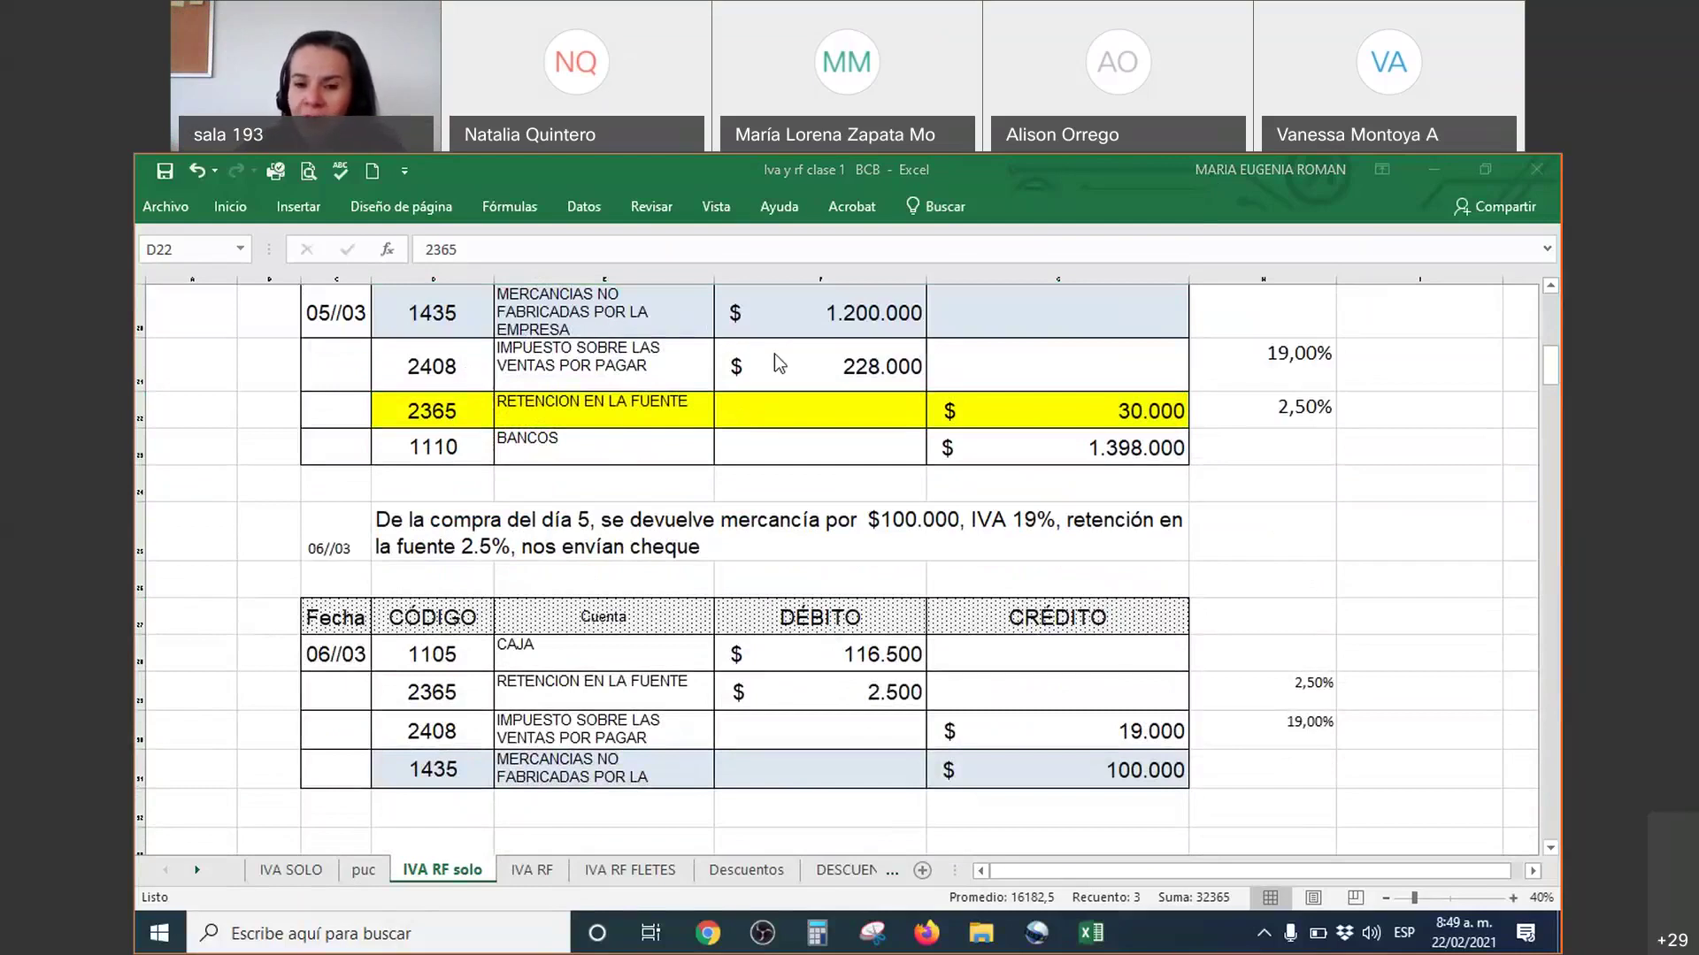
{"action": "scroll", "coordinate": [773, 354], "scroll_direction": "down", "scroll_amount": 5}
{"action": "left_click_drag", "start_coordinate": [416, 400], "coordinate": [973, 394]}
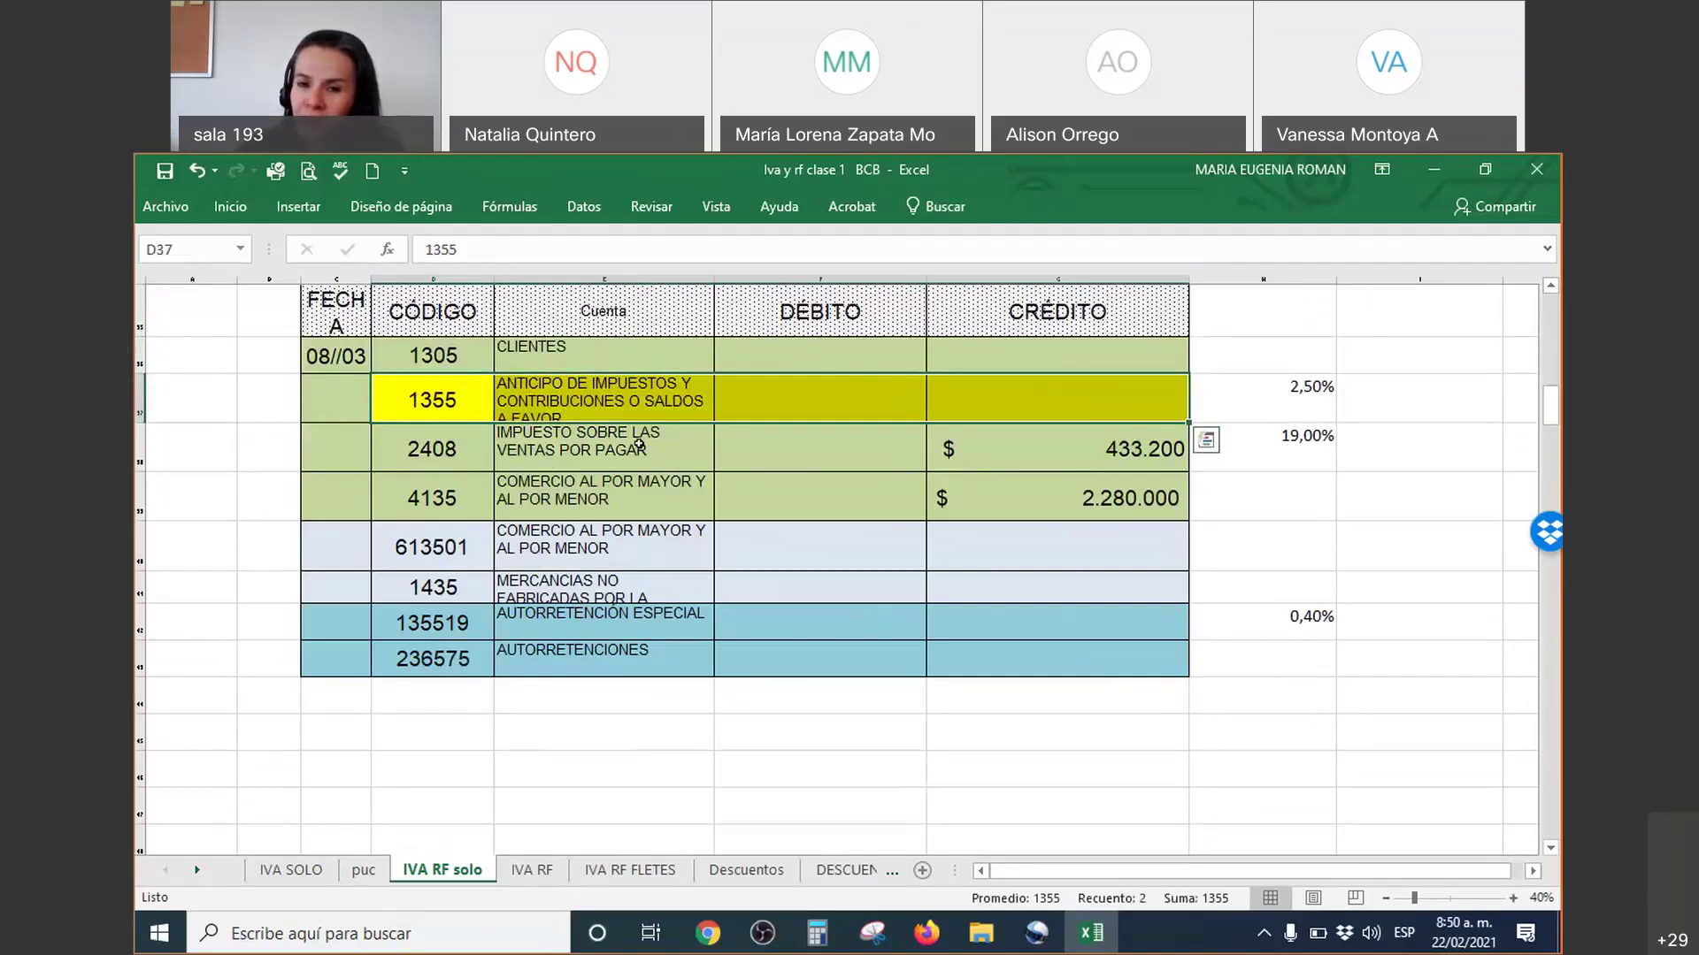
{"action": "scroll", "coordinate": [637, 442], "scroll_direction": "up", "scroll_amount": 2}
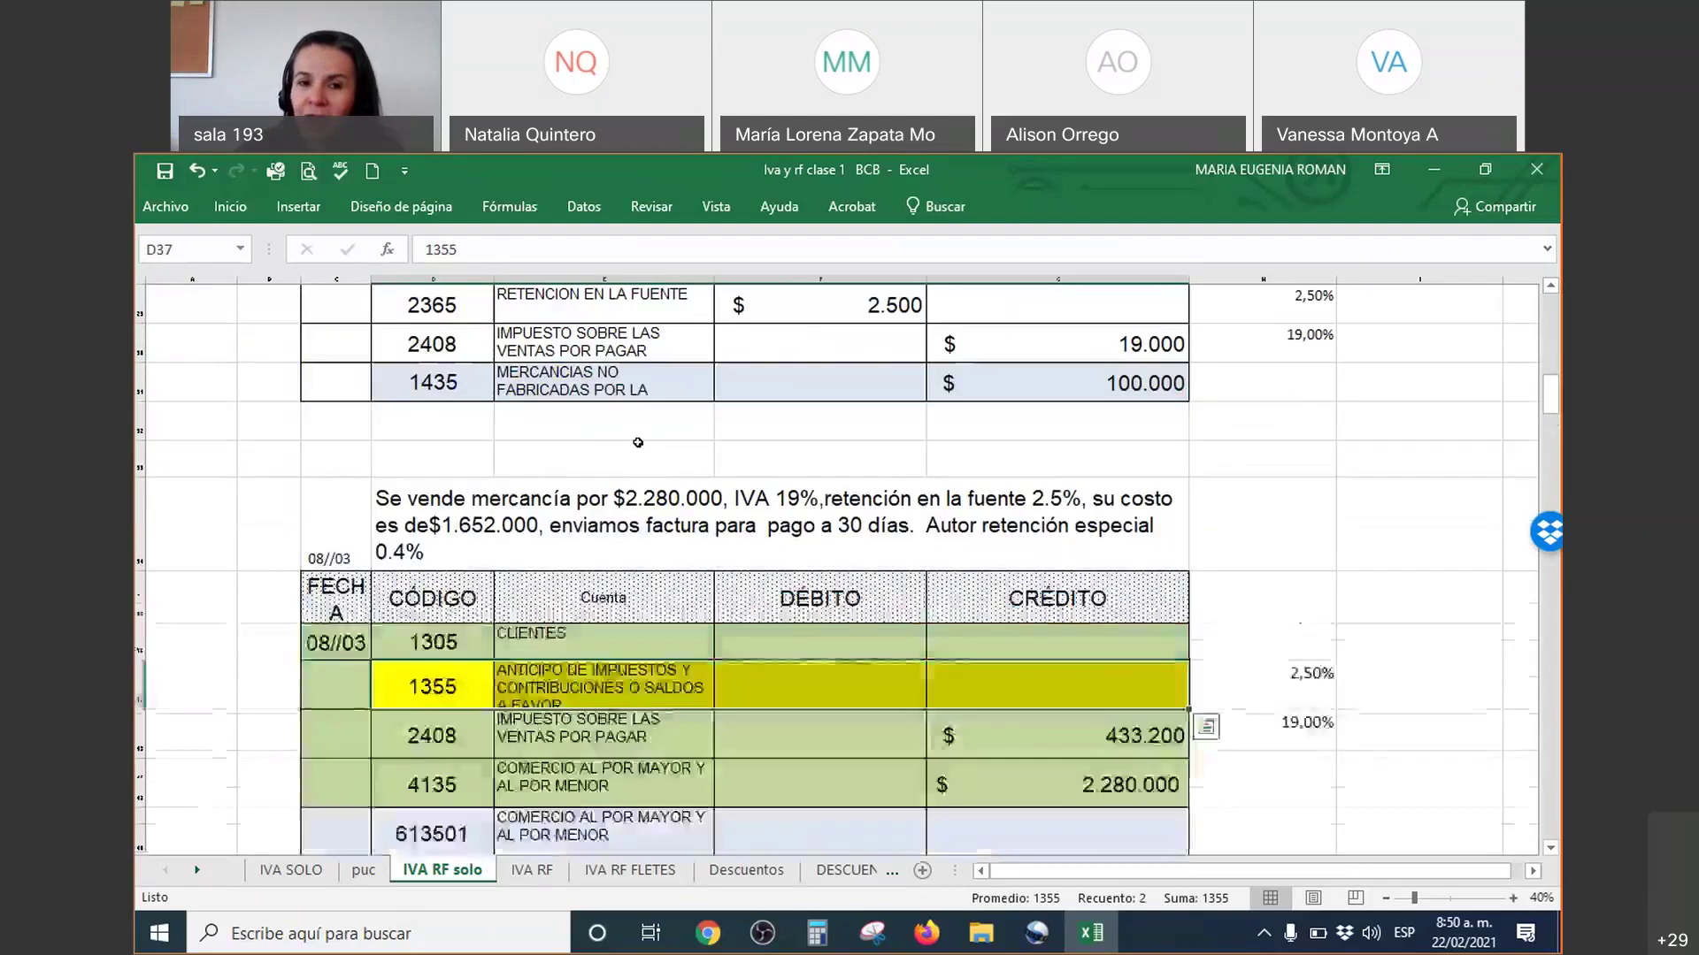
{"action": "scroll", "coordinate": [418, 574], "scroll_direction": "down", "scroll_amount": 1}
{"action": "left_click_drag", "start_coordinate": [418, 574], "coordinate": [632, 571]}
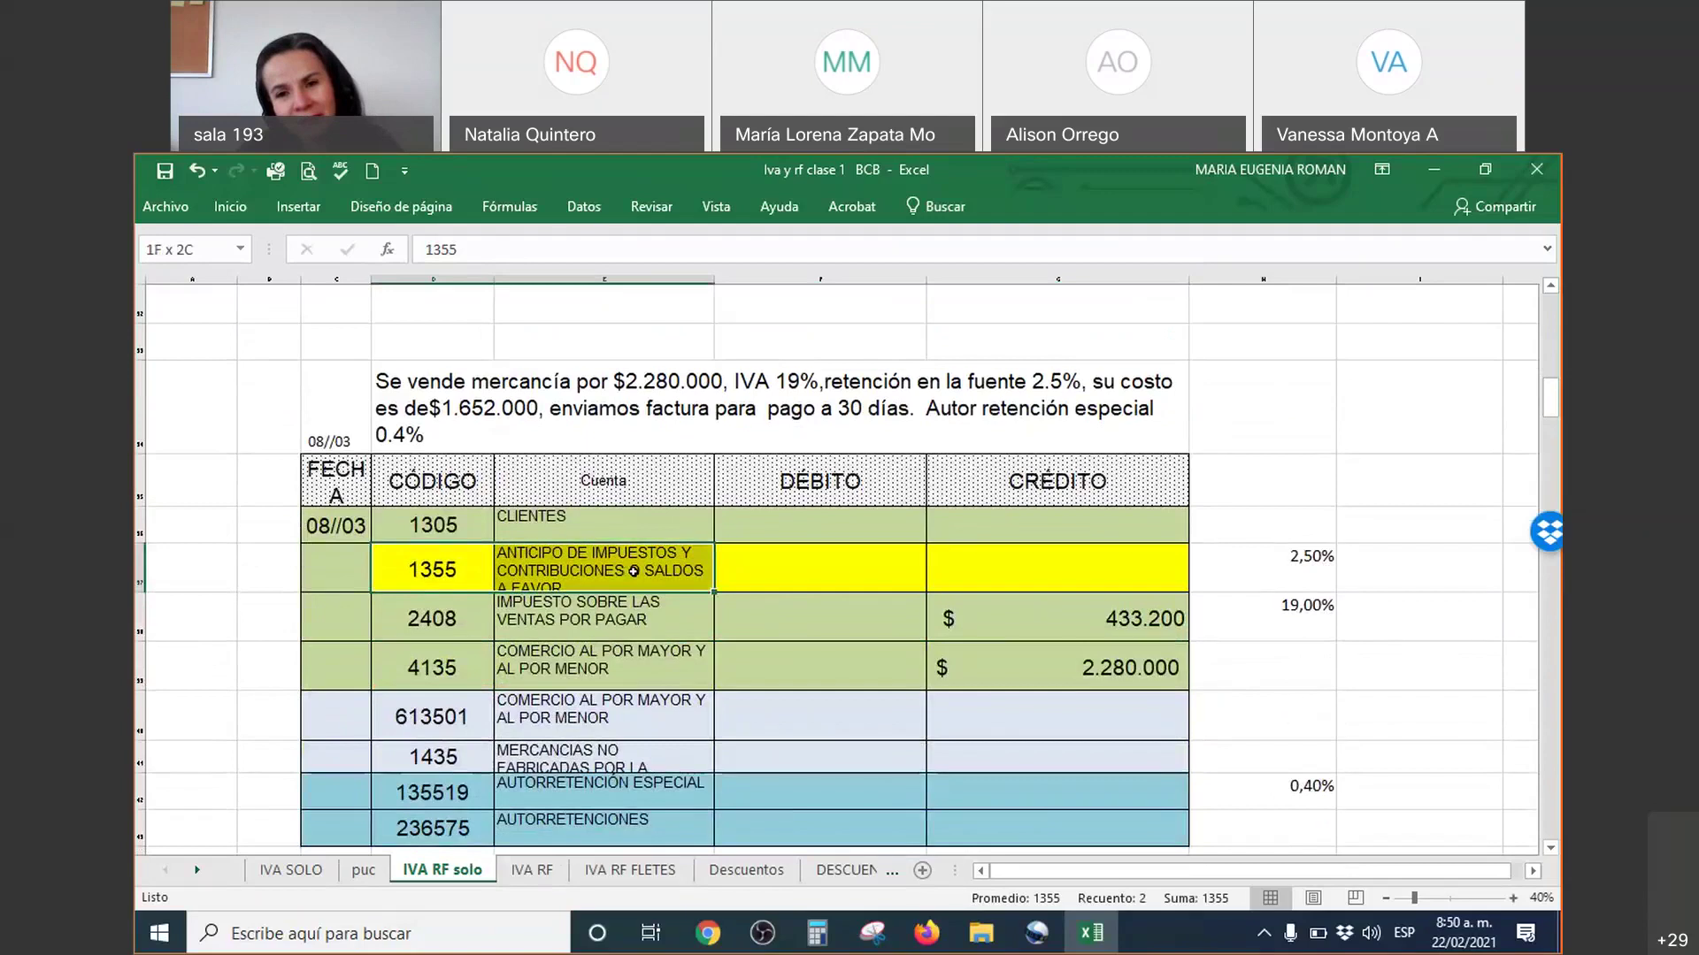
{"action": "left_click_drag", "start_coordinate": [633, 571], "coordinate": [628, 571]}
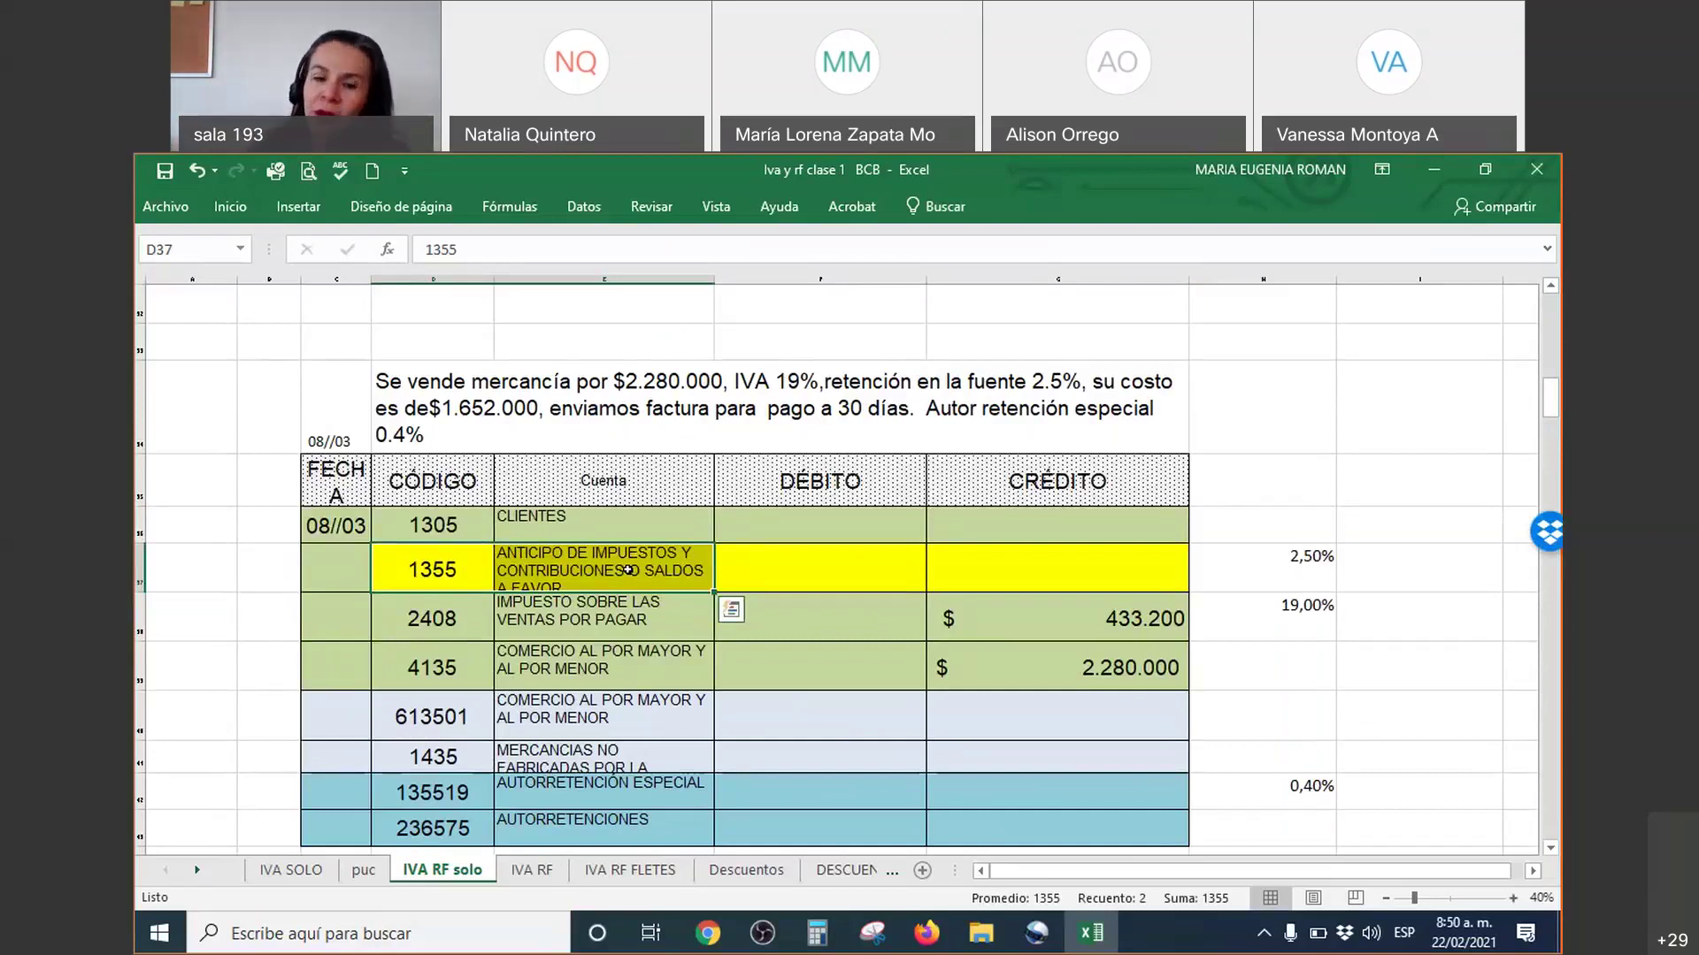
{"action": "scroll", "coordinate": [475, 440], "scroll_direction": "up", "scroll_amount": 5}
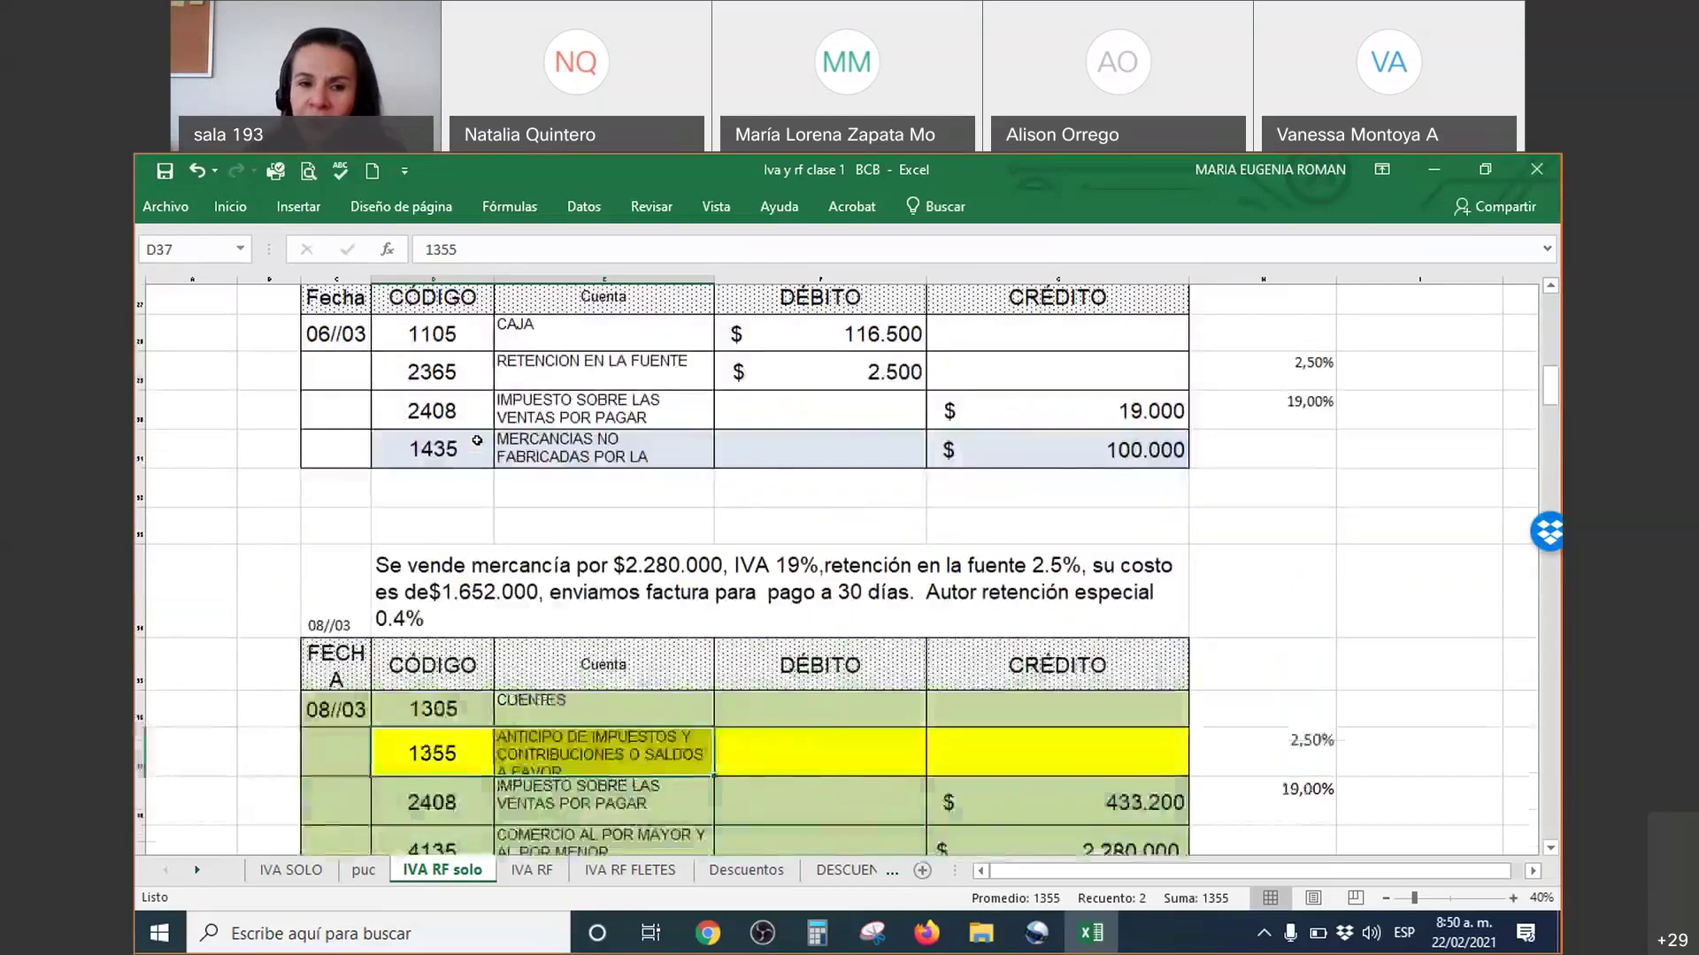
{"action": "left_click_drag", "start_coordinate": [432, 593], "coordinate": [607, 592]}
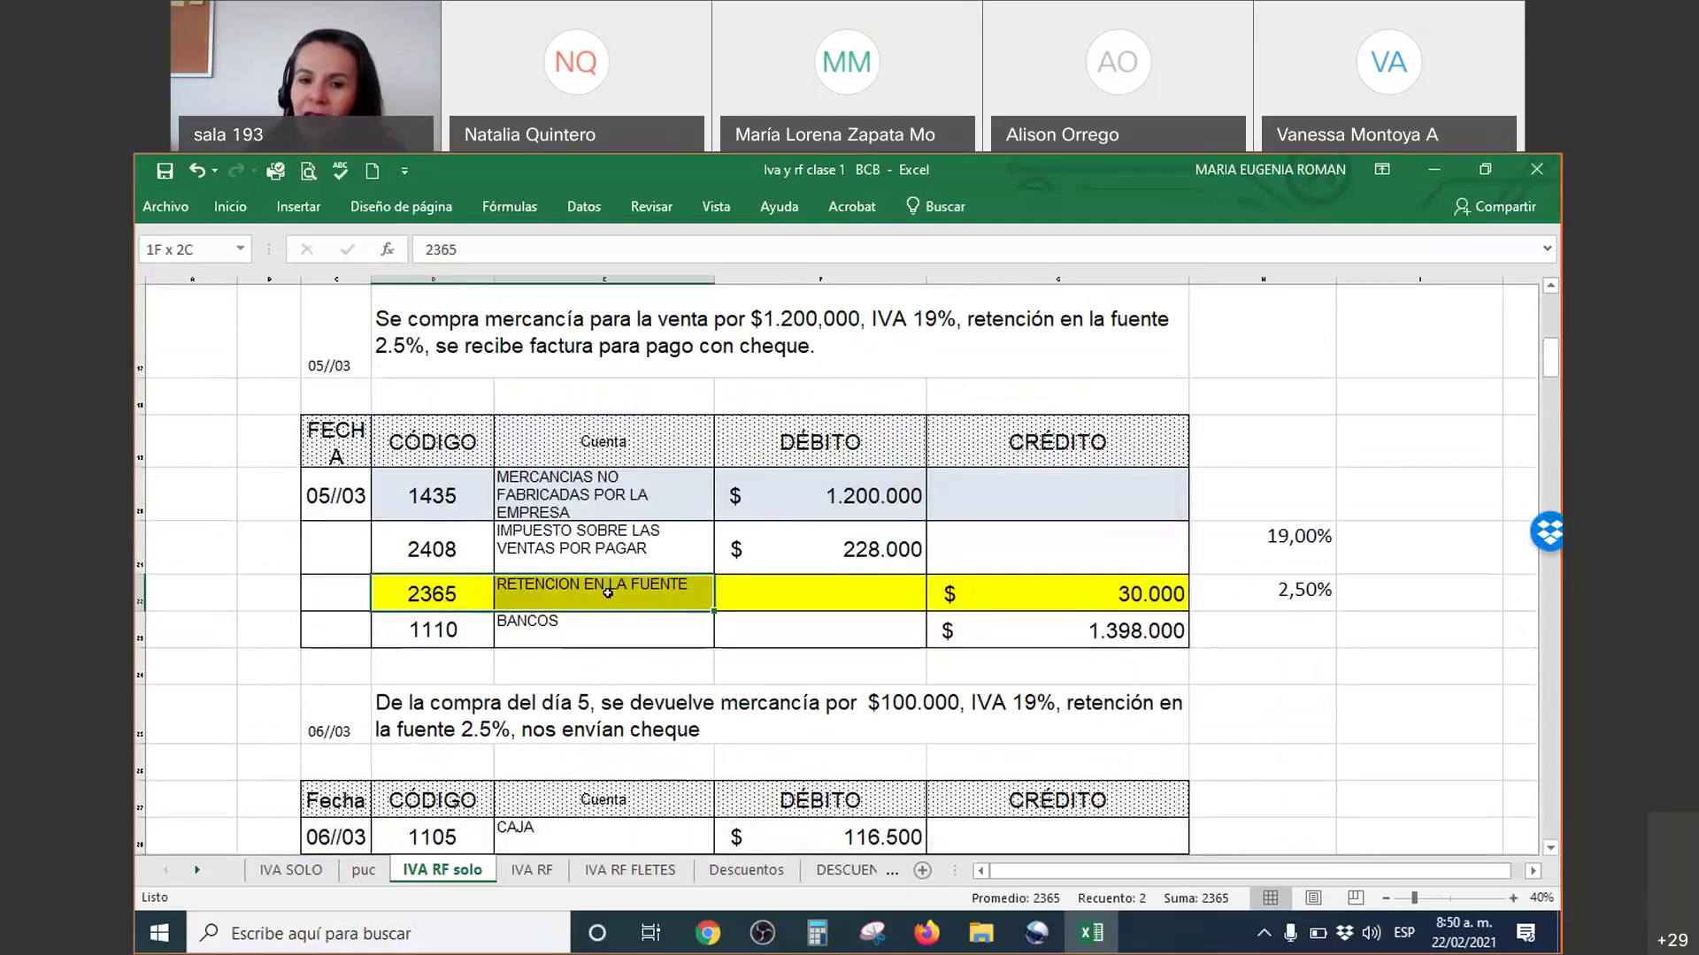
{"action": "left_click_drag", "start_coordinate": [607, 593], "coordinate": [607, 593]}
{"action": "scroll", "coordinate": [403, 572], "scroll_direction": "down", "scroll_amount": 5}
{"action": "left_click_drag", "start_coordinate": [403, 572], "coordinate": [619, 578]}
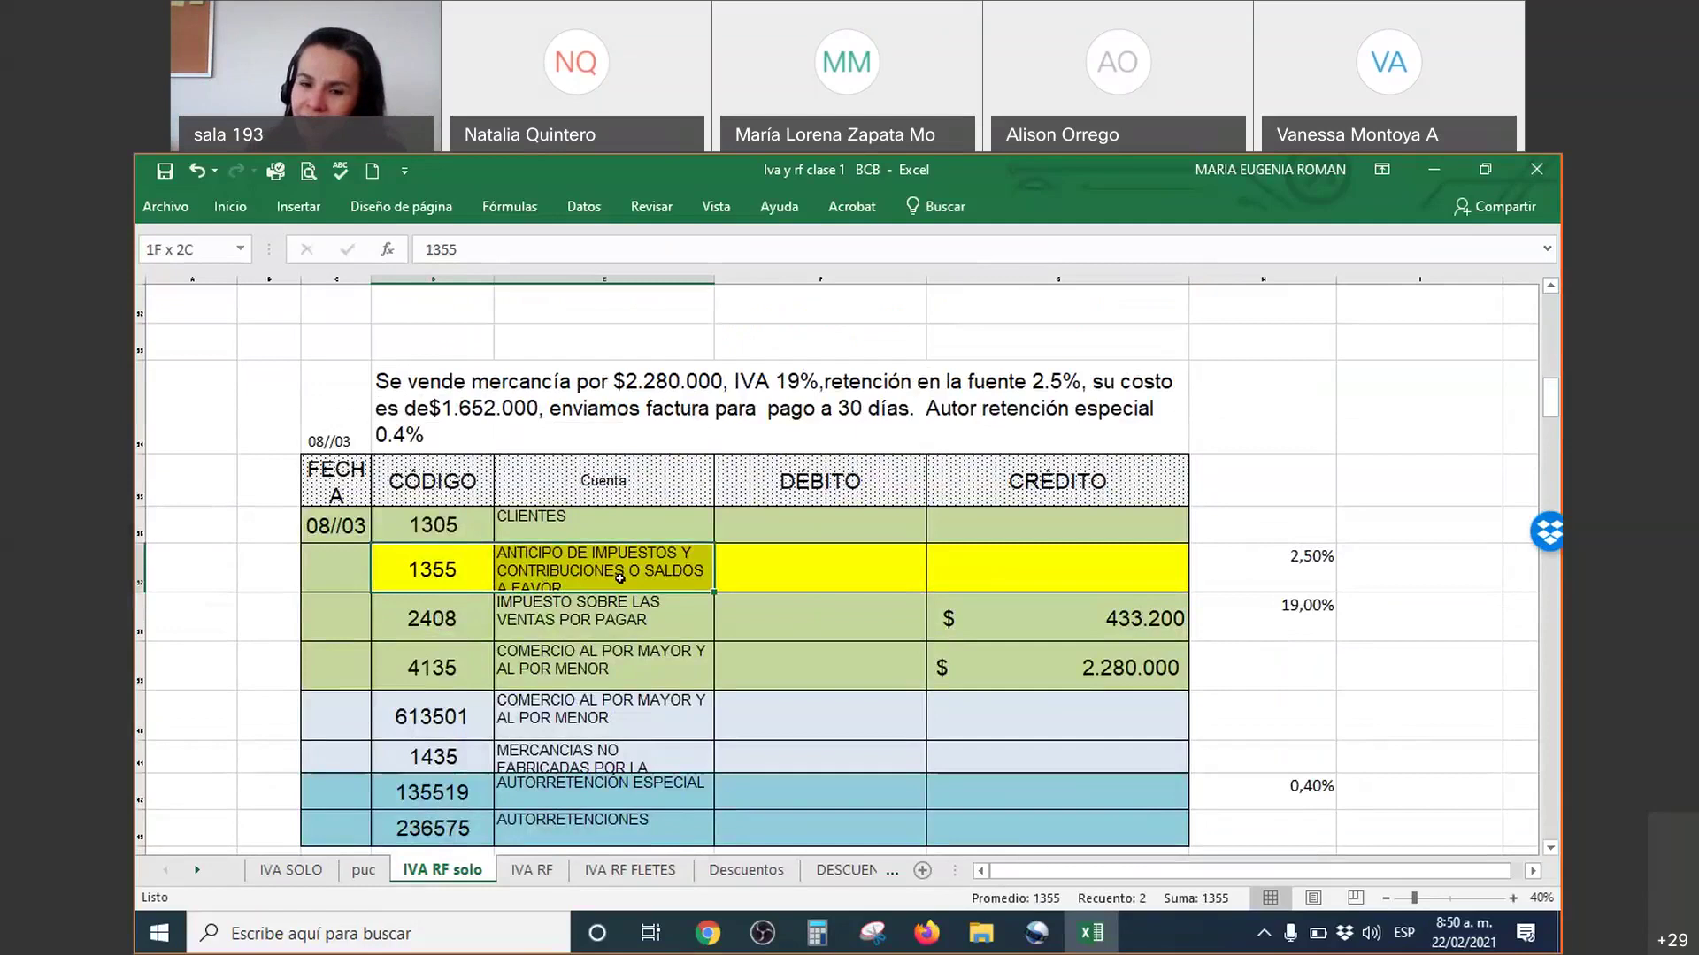
Step: Calculate the withholding debit for account 1355 in F37 of the 08//03 sale entry with the formula +G39*H37
{"action": "left_click", "coordinate": [732, 580]}
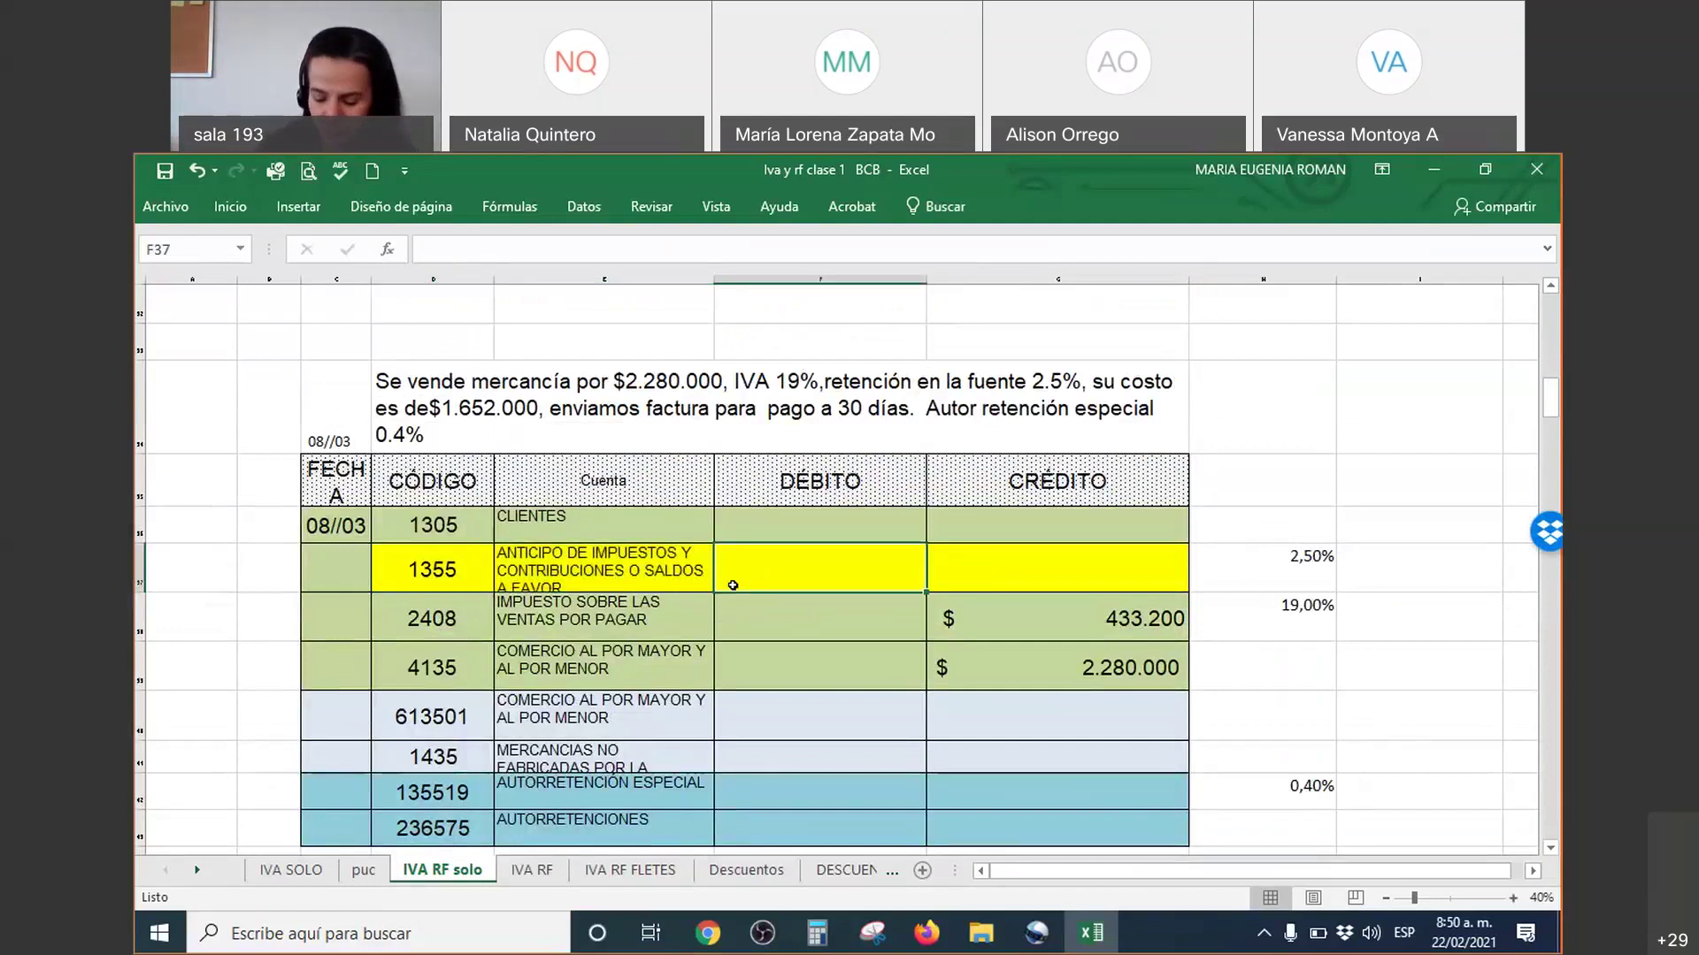
{"action": "type", "text": "+"}
{"action": "key", "text": "Down"}
{"action": "key", "text": "Down"}
{"action": "key", "text": "Right"}
{"action": "type", "text": "*"}
{"action": "key", "text": "Up"}
{"action": "key", "text": "Up"}
{"action": "key", "text": "Down"}
{"action": "key", "text": "Down"}
{"action": "key", "text": "Right"}
{"action": "key", "text": "Right"}
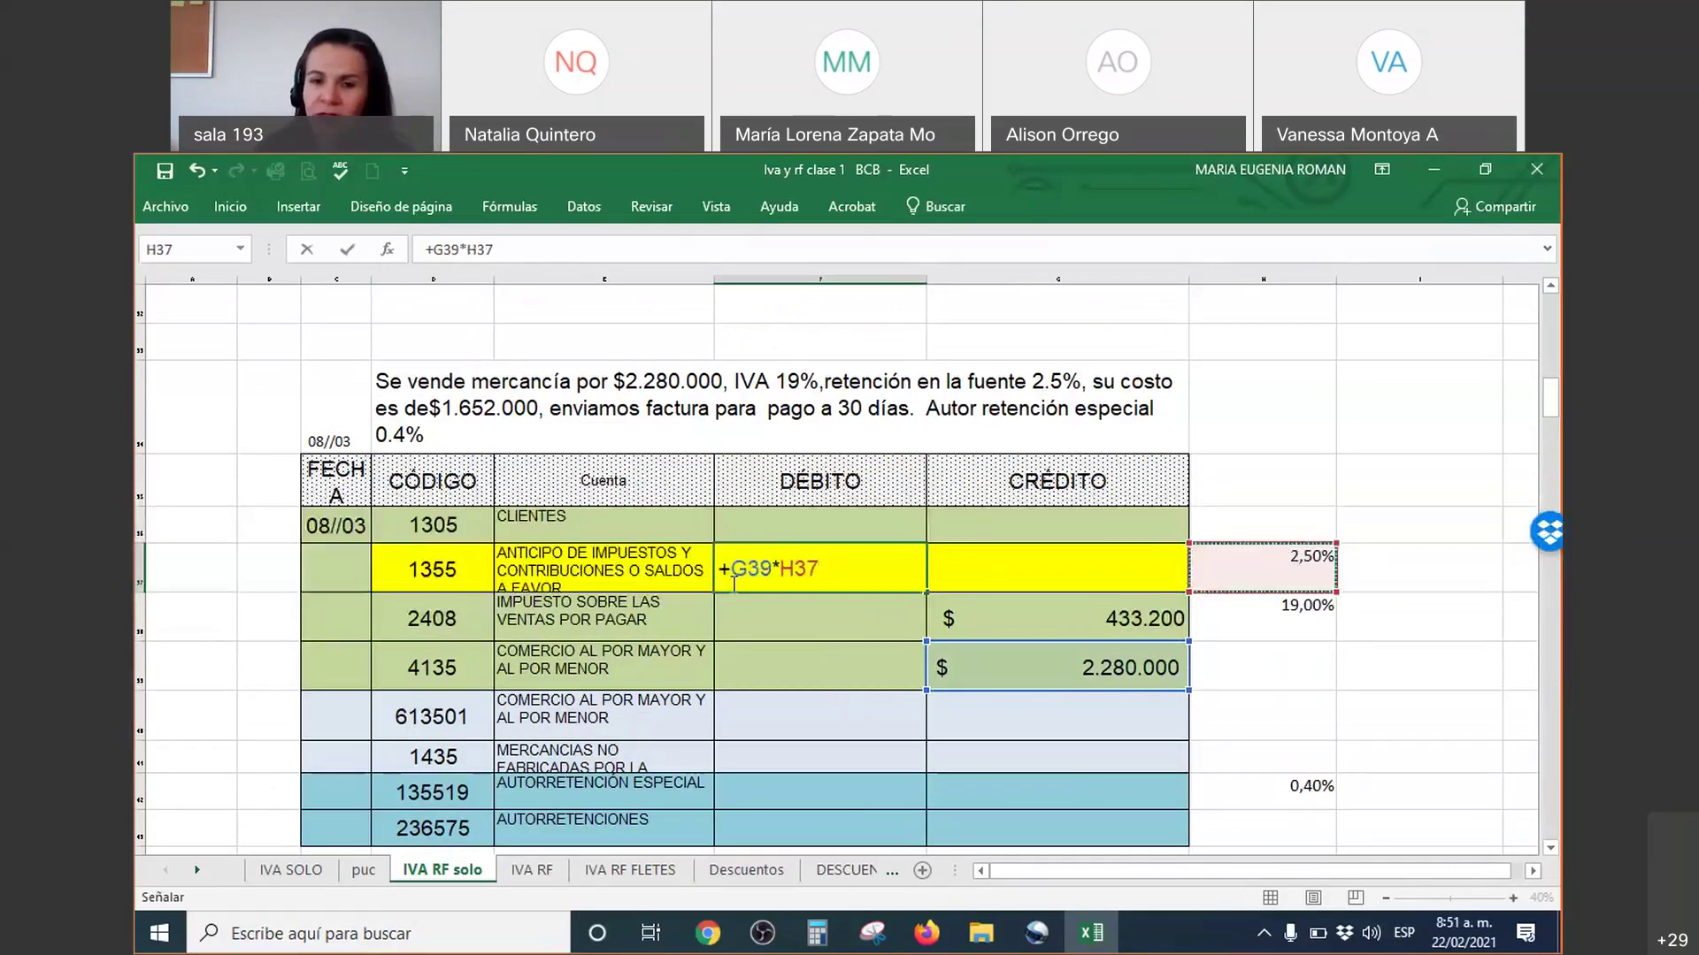
{"action": "key", "text": "Return"}
{"action": "key", "text": "Up"}
{"action": "key", "text": "Up"}
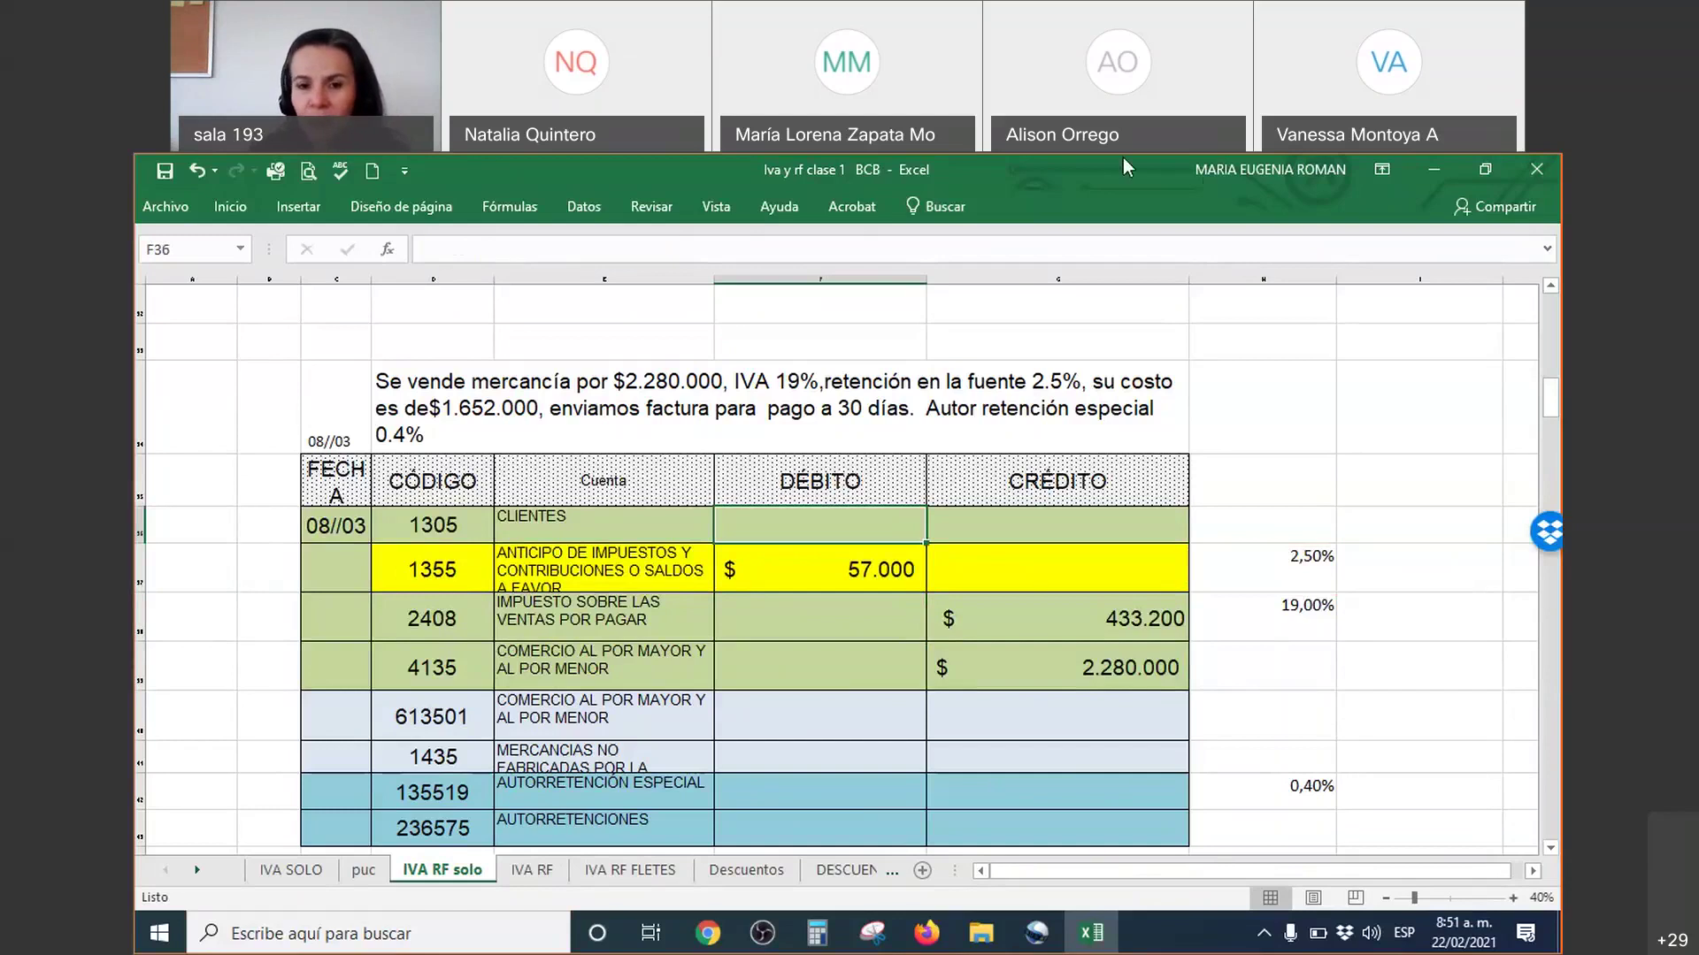
Step: Underline "enviamos factura para pago a 30 días" with the pen and tick the amounts in G39, G38 and F37
{"action": "left_click_drag", "start_coordinate": [568, 425], "coordinate": [928, 422]}
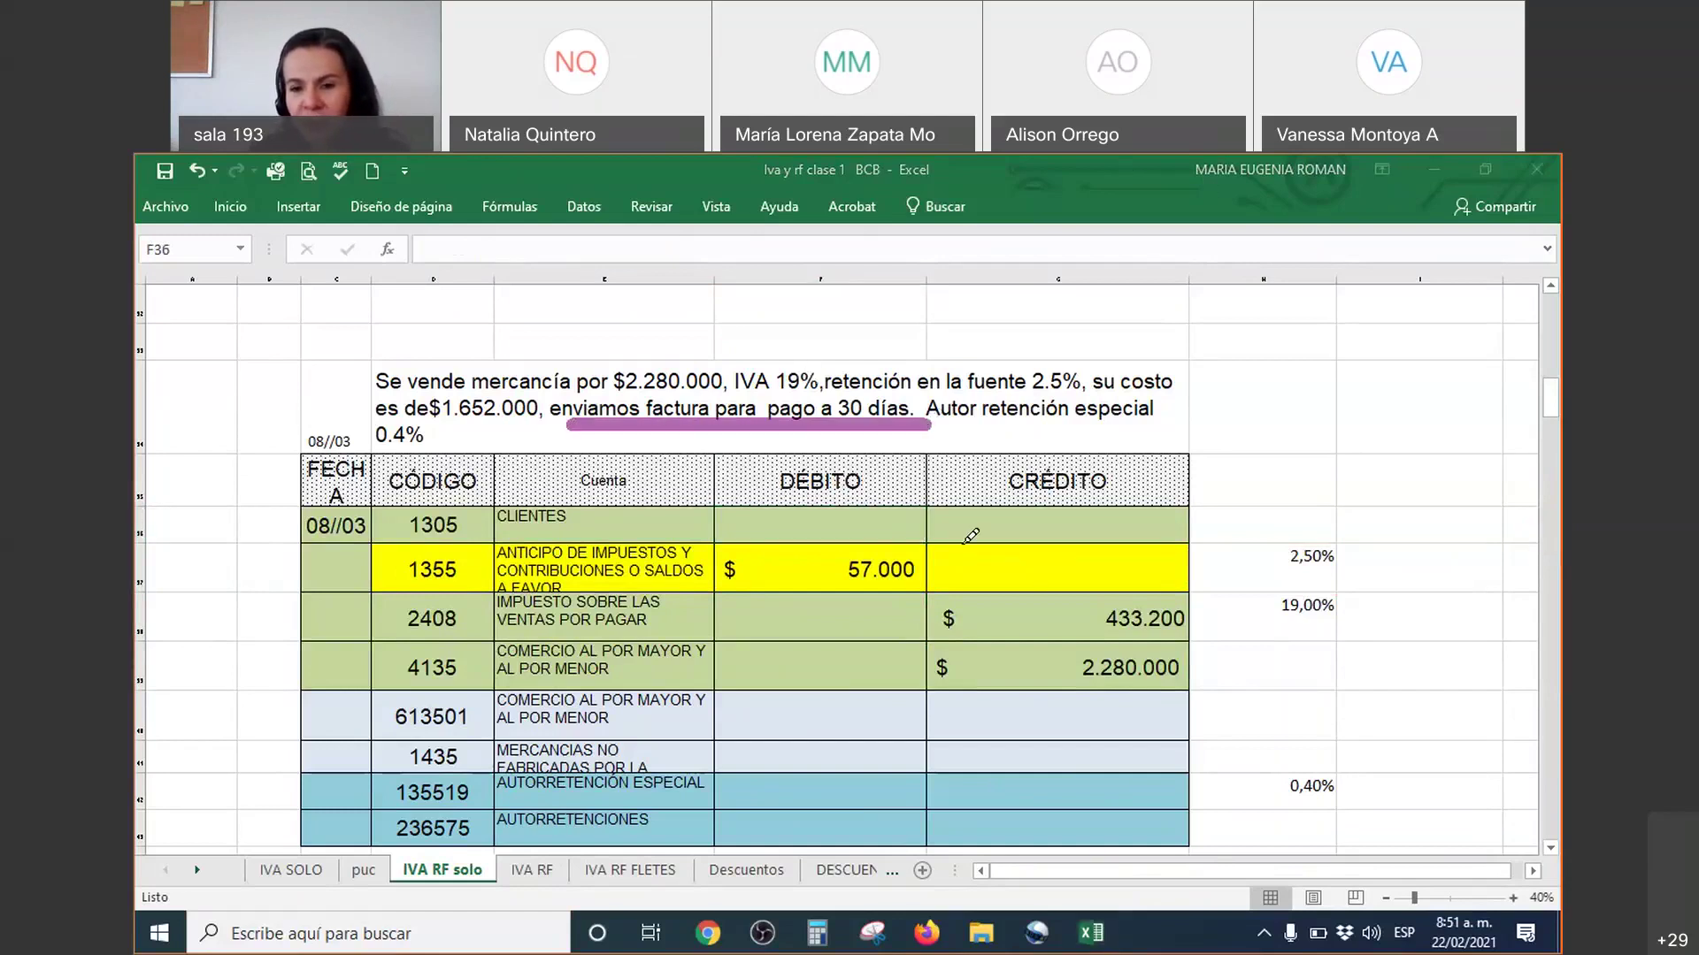
{"action": "mouse_move", "coordinate": [1046, 670]}
{"action": "left_mouse_down"}
{"action": "mouse_move", "coordinate": [1064, 635]}
{"action": "mouse_move", "coordinate": [1033, 627]}
{"action": "mouse_move", "coordinate": [1052, 584]}
{"action": "left_mouse_up"}
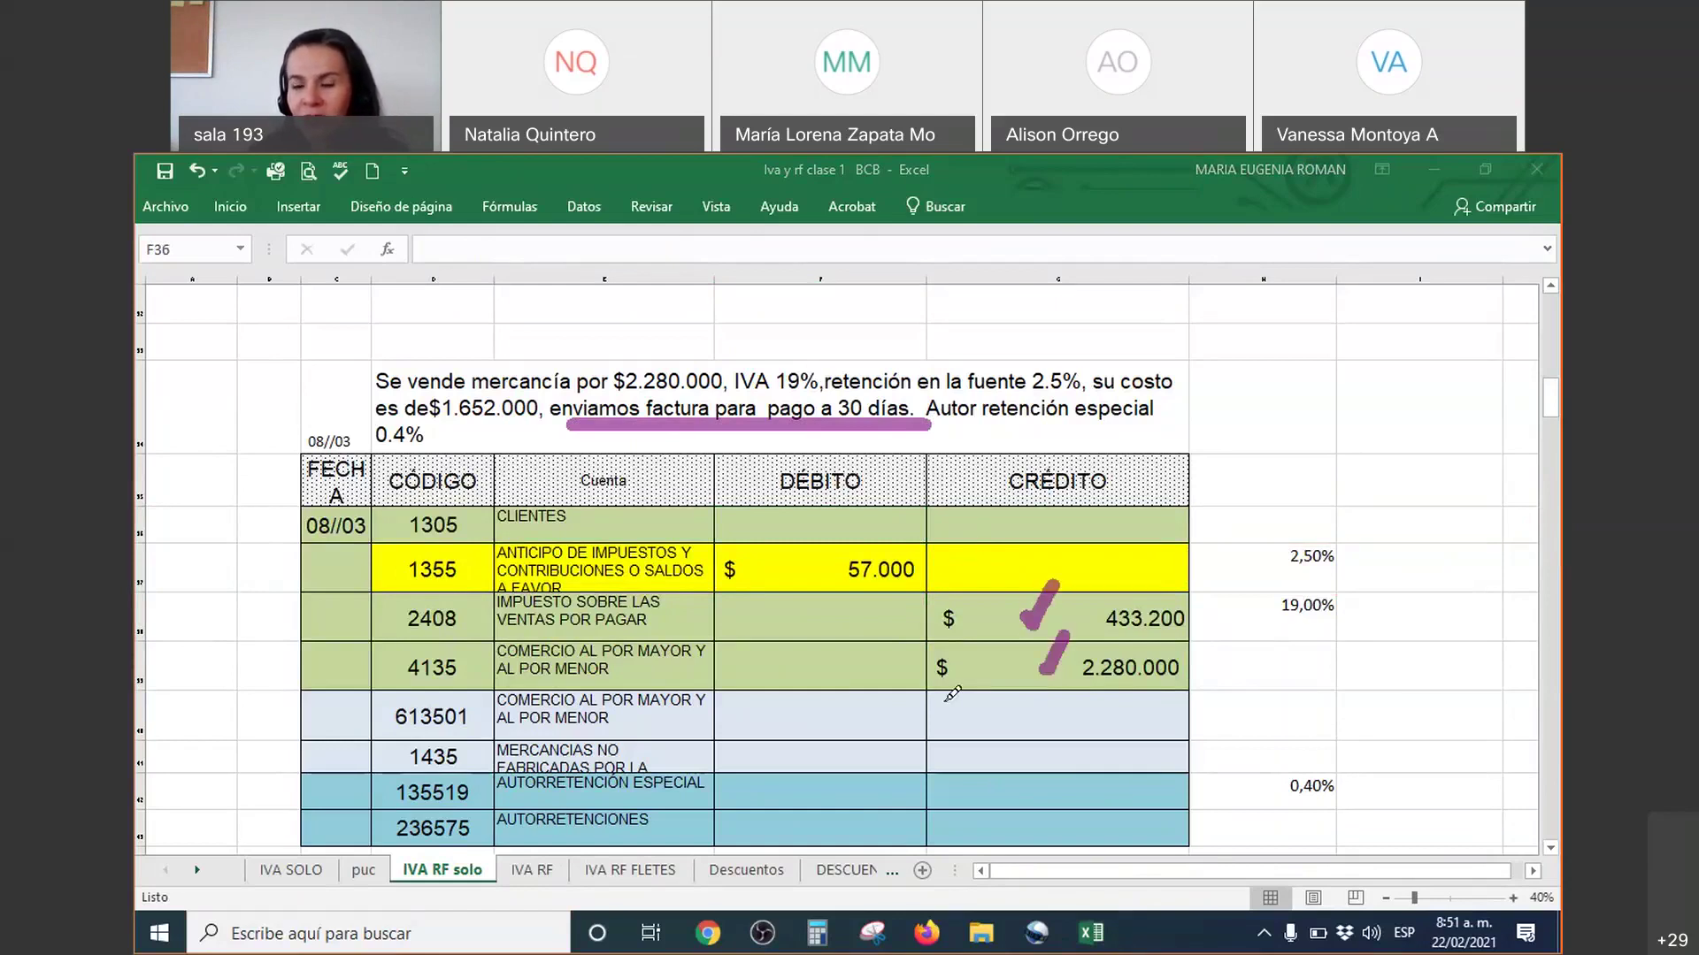
{"action": "left_click_drag", "start_coordinate": [789, 558], "coordinate": [812, 541]}
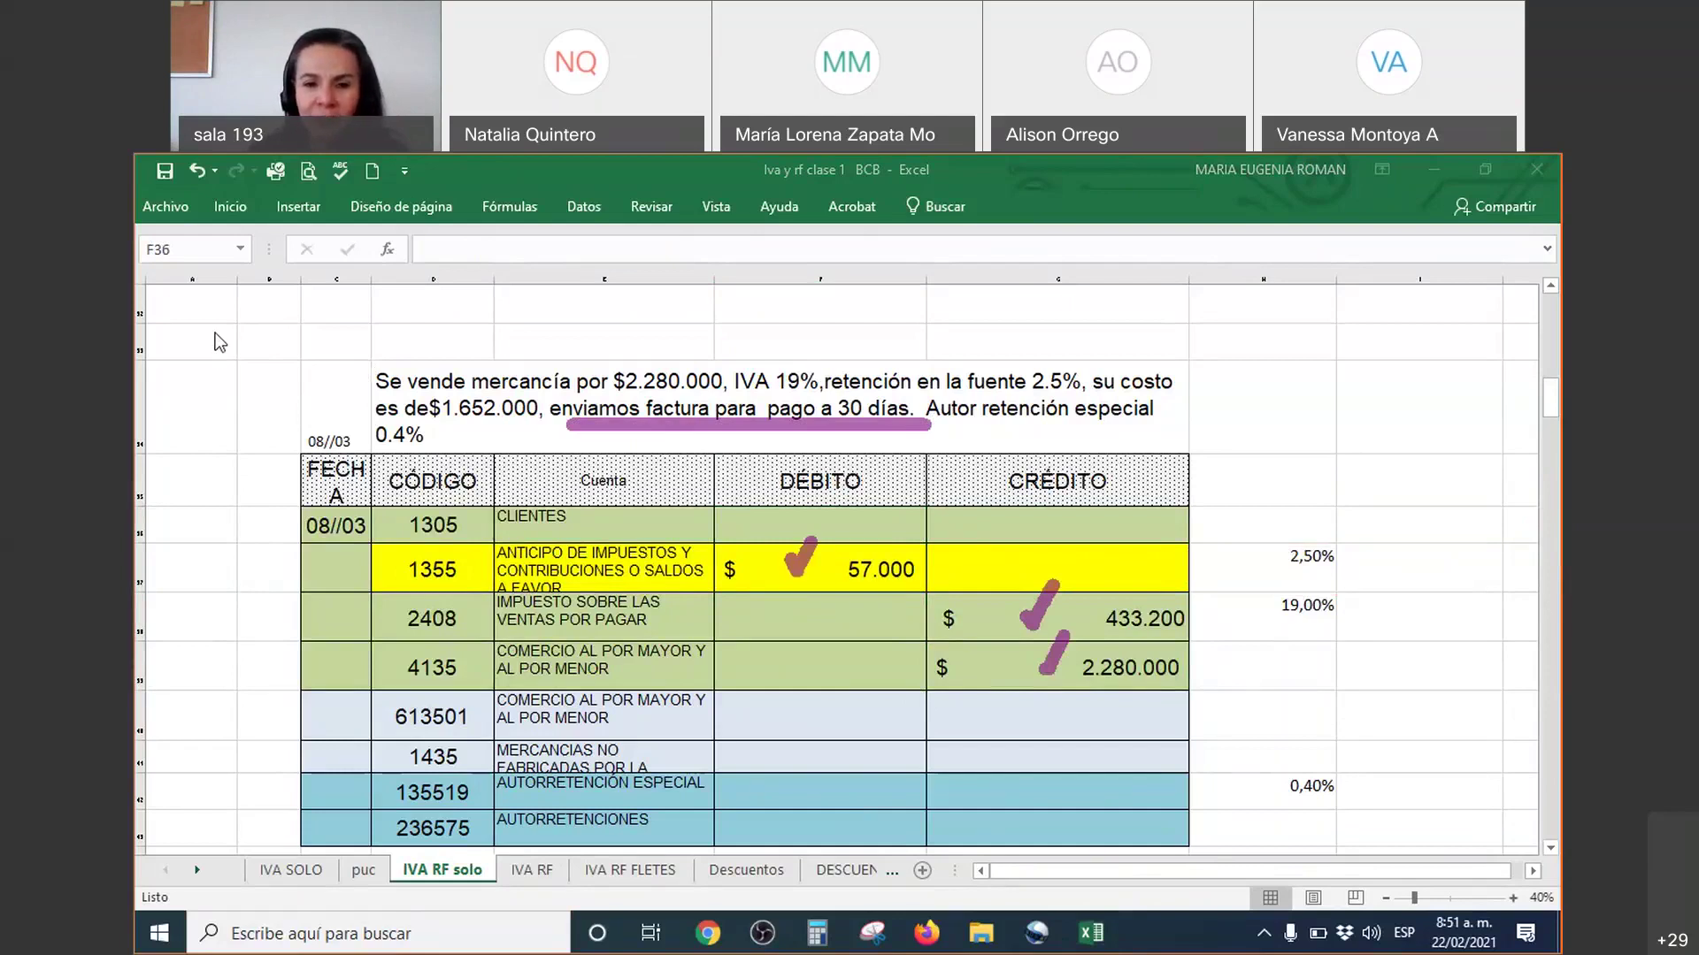
Step: Calculate the CLIENTES debit for account 1305 in F36 with the formula +G39+G38-F37
{"action": "left_click", "coordinate": [847, 535]}
{"action": "type", "text": "+"}
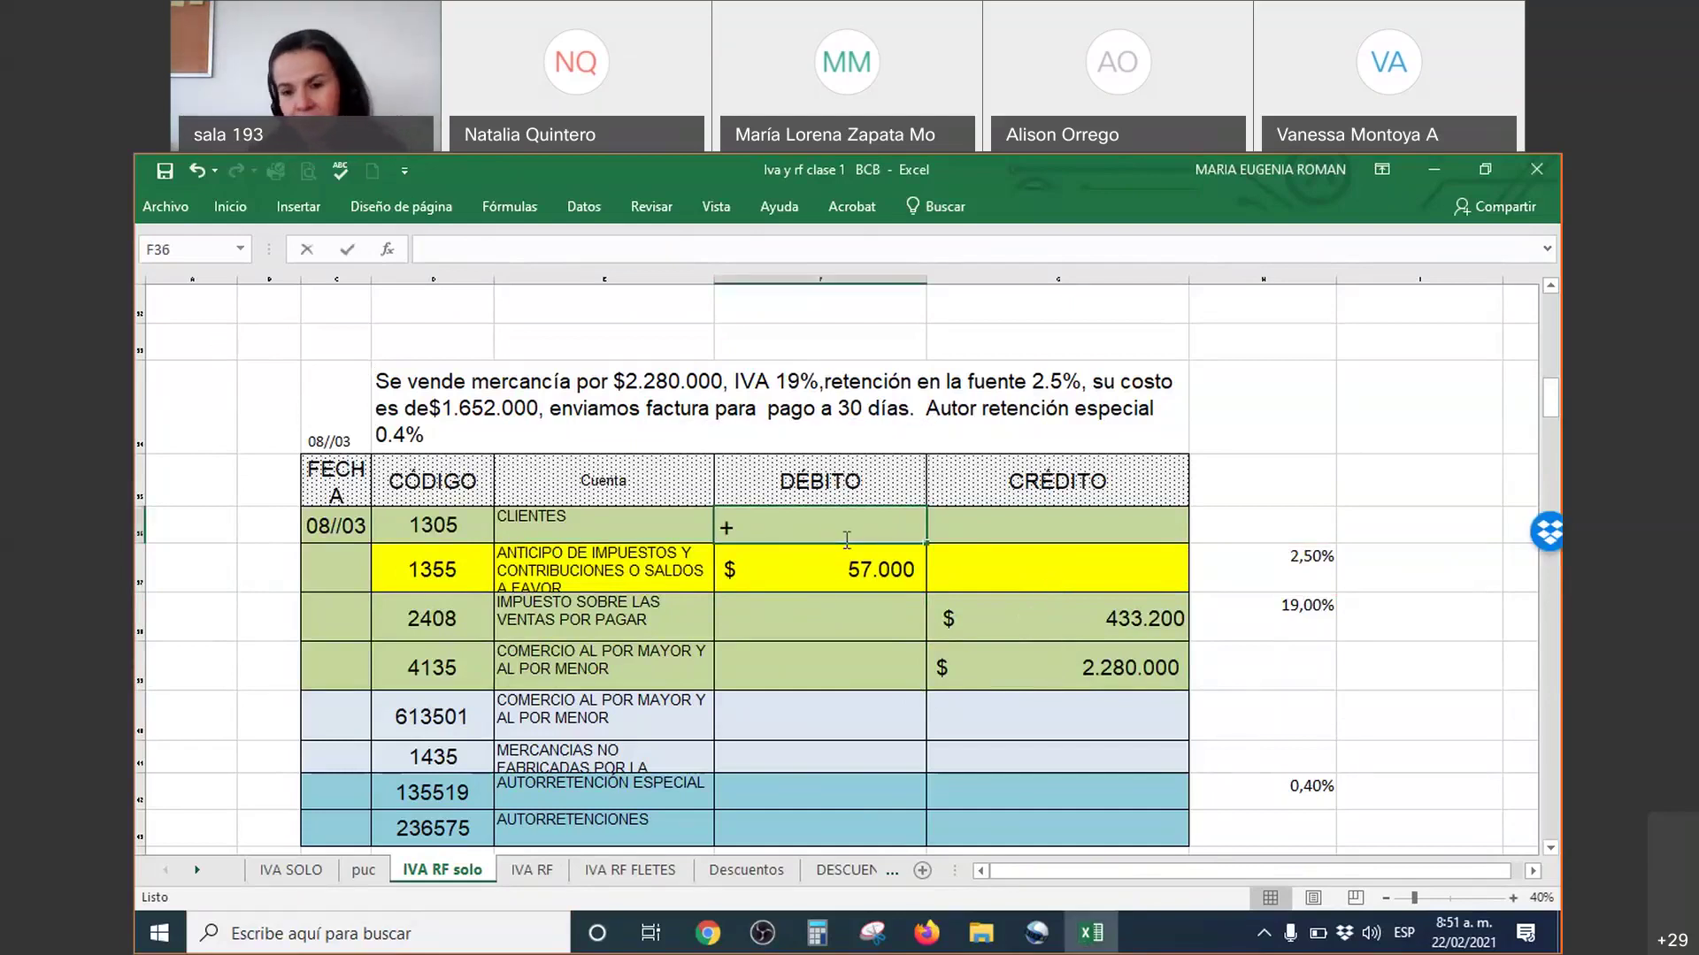
{"action": "left_click", "coordinate": [986, 657]}
{"action": "type", "text": "+"}
{"action": "left_click", "coordinate": [1090, 627]}
{"action": "type", "text": "-"}
{"action": "left_click", "coordinate": [889, 570]}
{"action": "key", "text": "Return"}
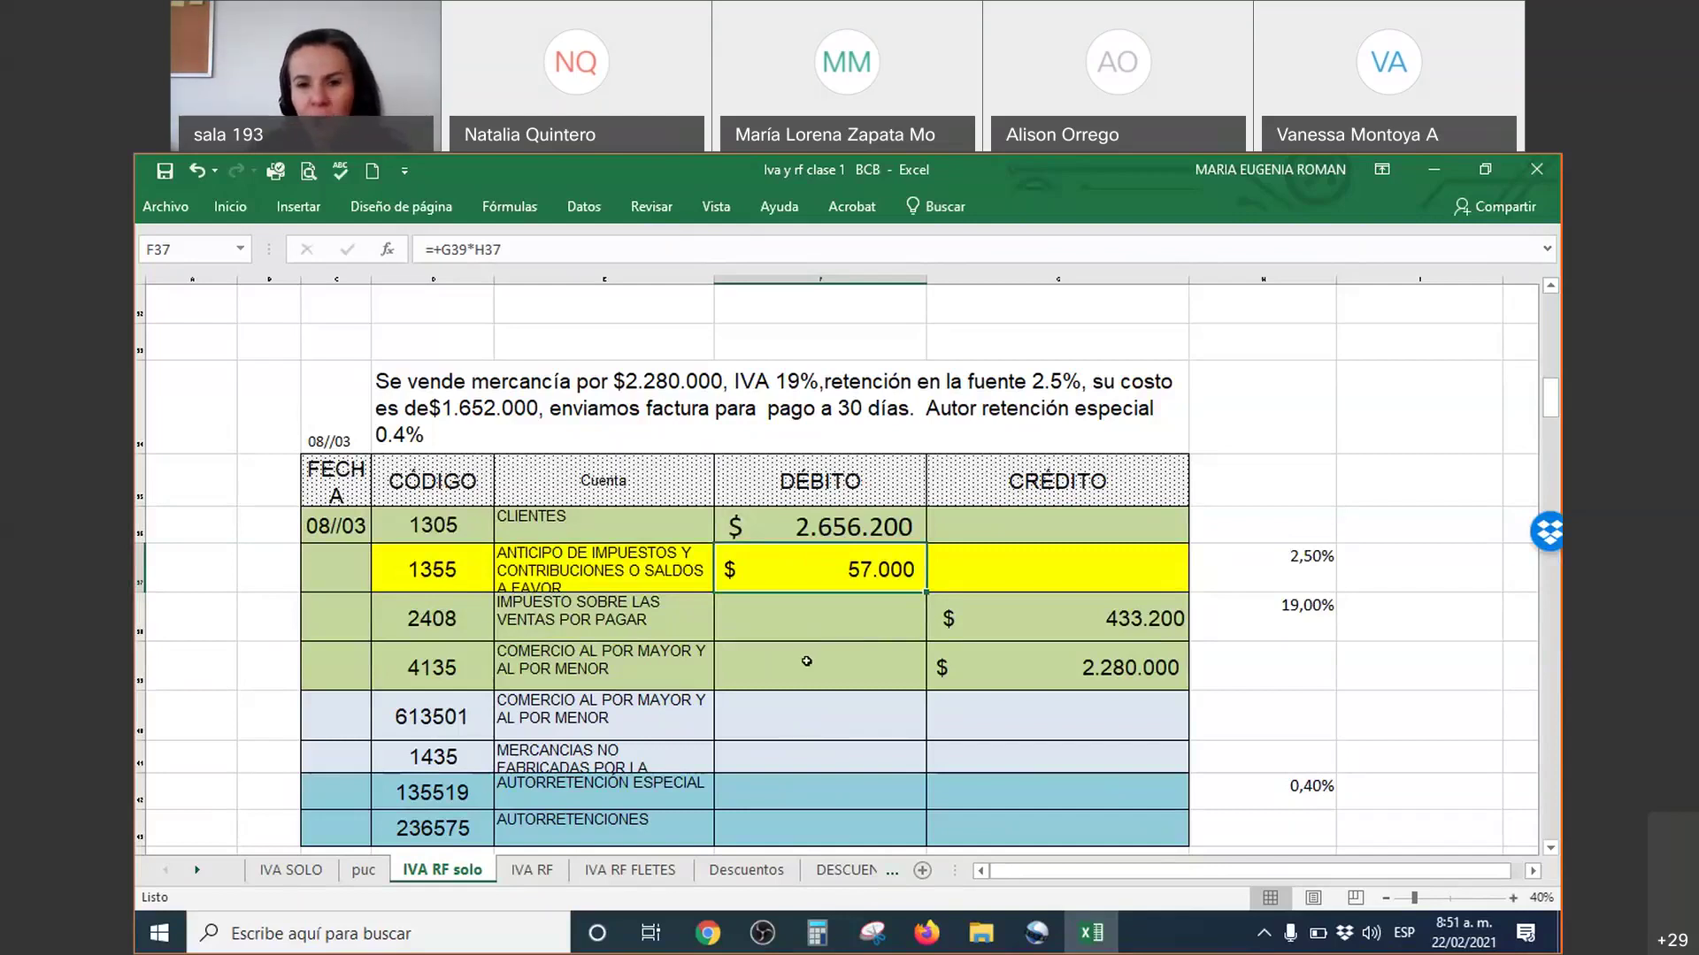
Step: Insert a space before "$1.652.000" in the 08//03 sale description in D34
{"action": "scroll", "coordinate": [807, 661], "scroll_direction": "down", "scroll_amount": 1}
{"action": "scroll", "coordinate": [630, 501], "scroll_direction": "up", "scroll_amount": 1}
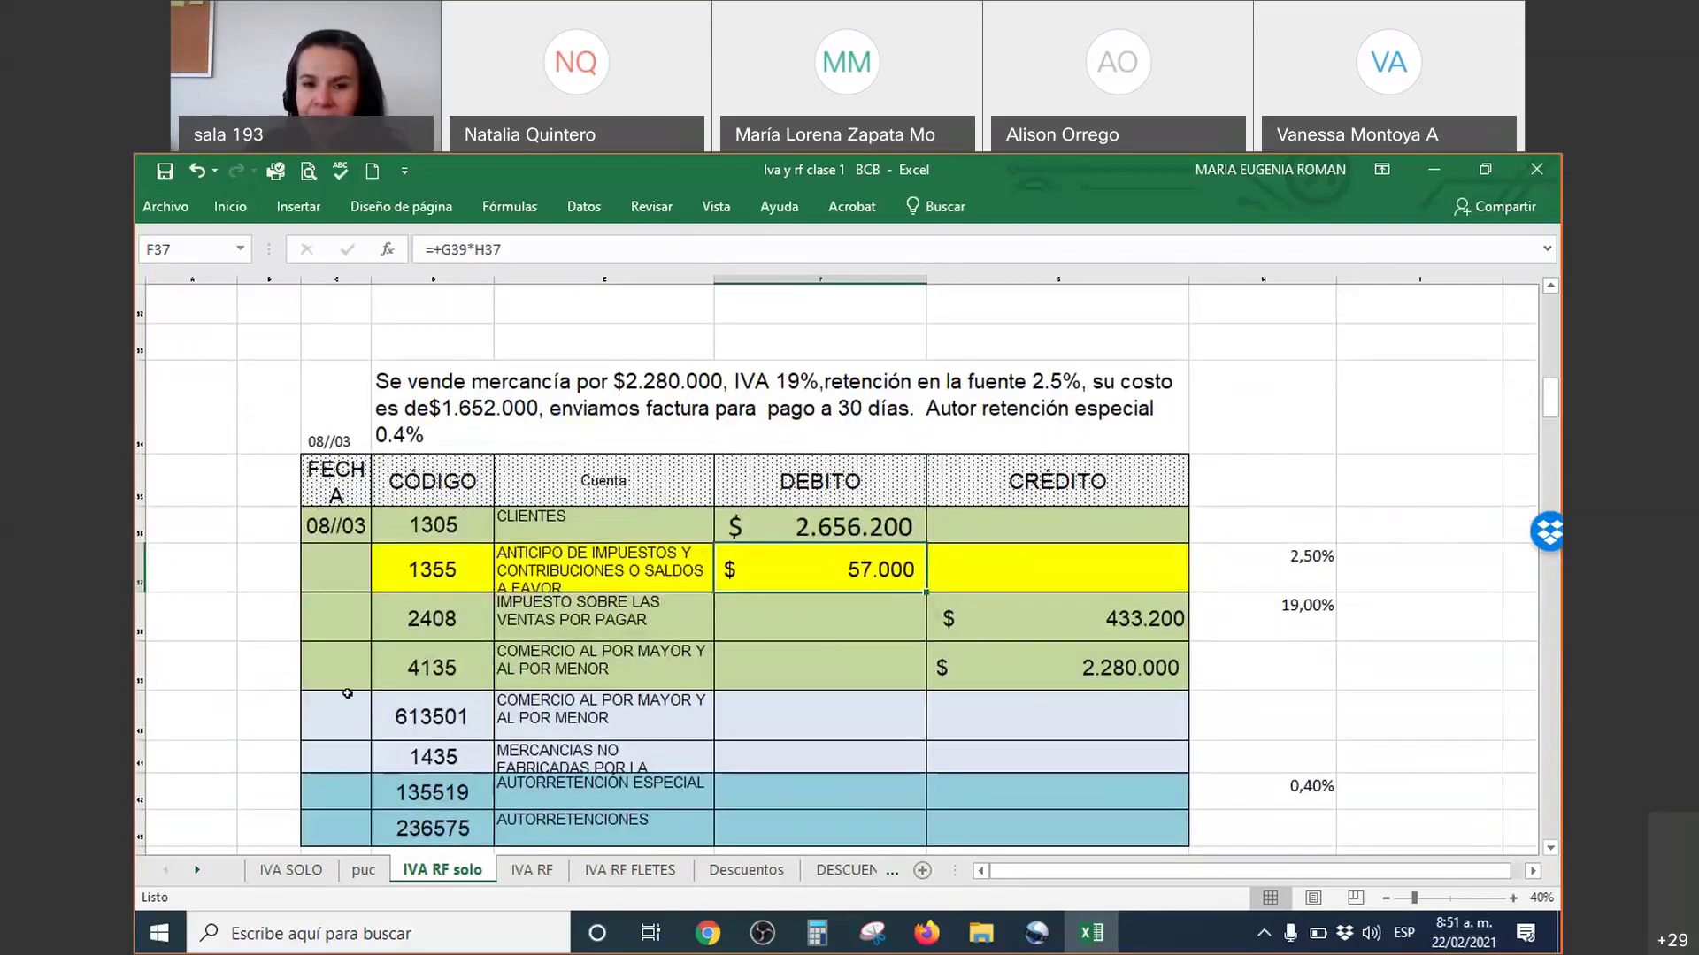
{"action": "left_click_drag", "start_coordinate": [423, 715], "coordinate": [998, 754]}
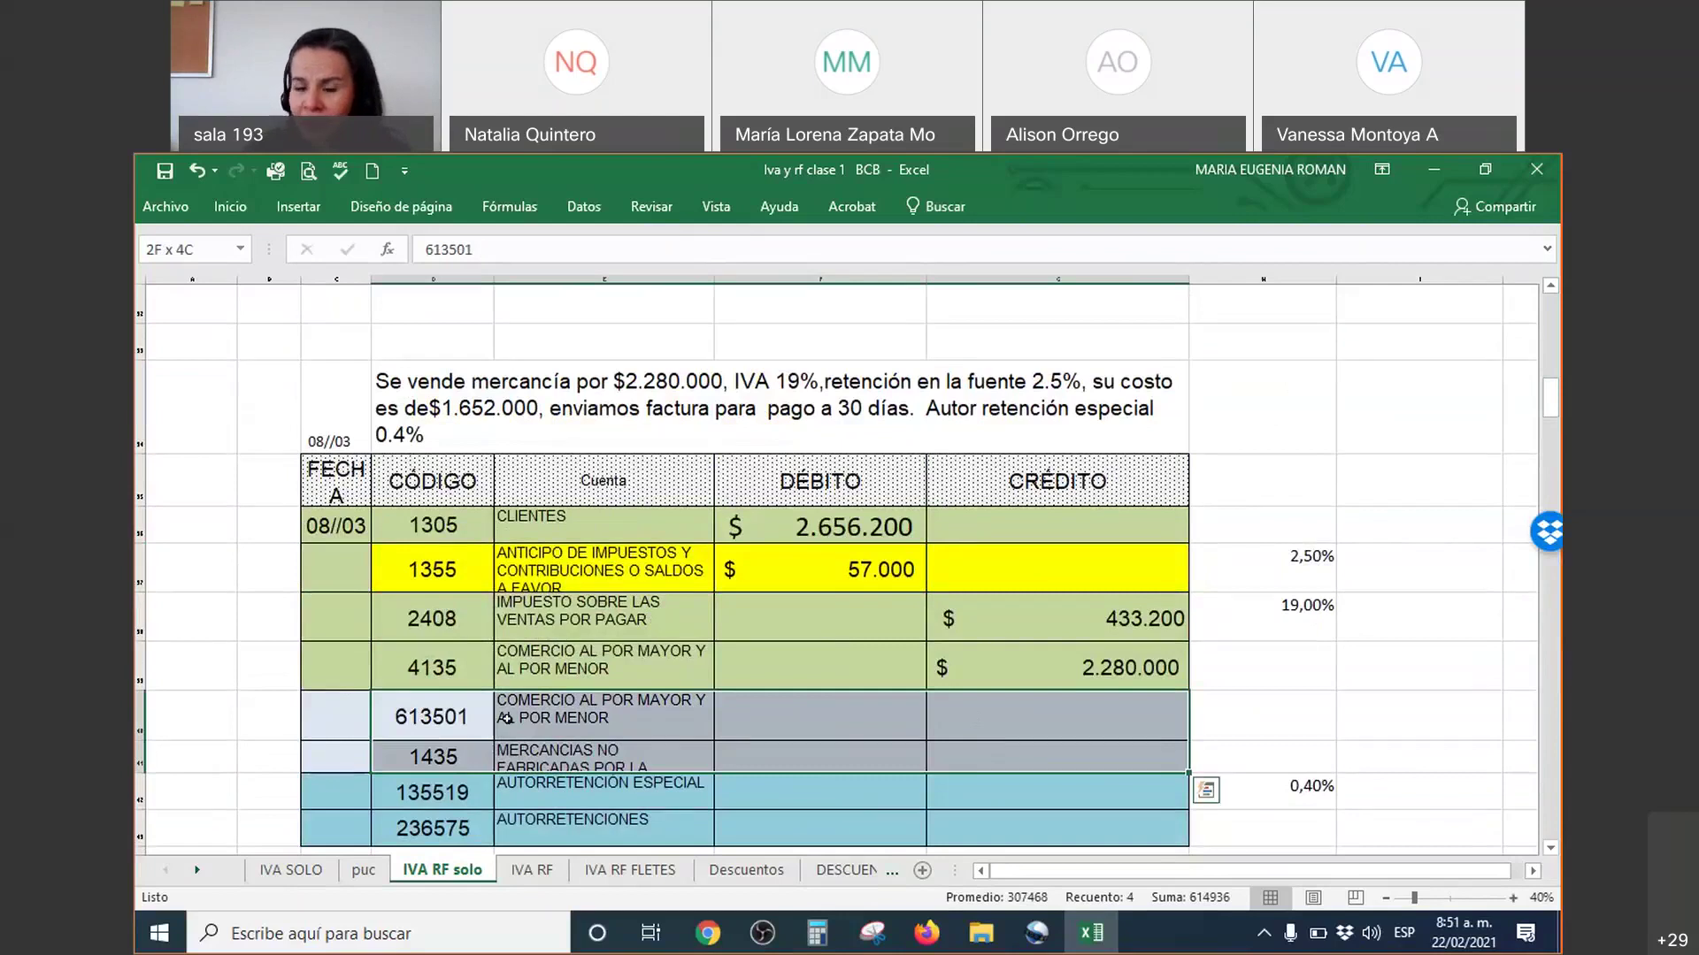
{"action": "left_click", "coordinate": [419, 404]}
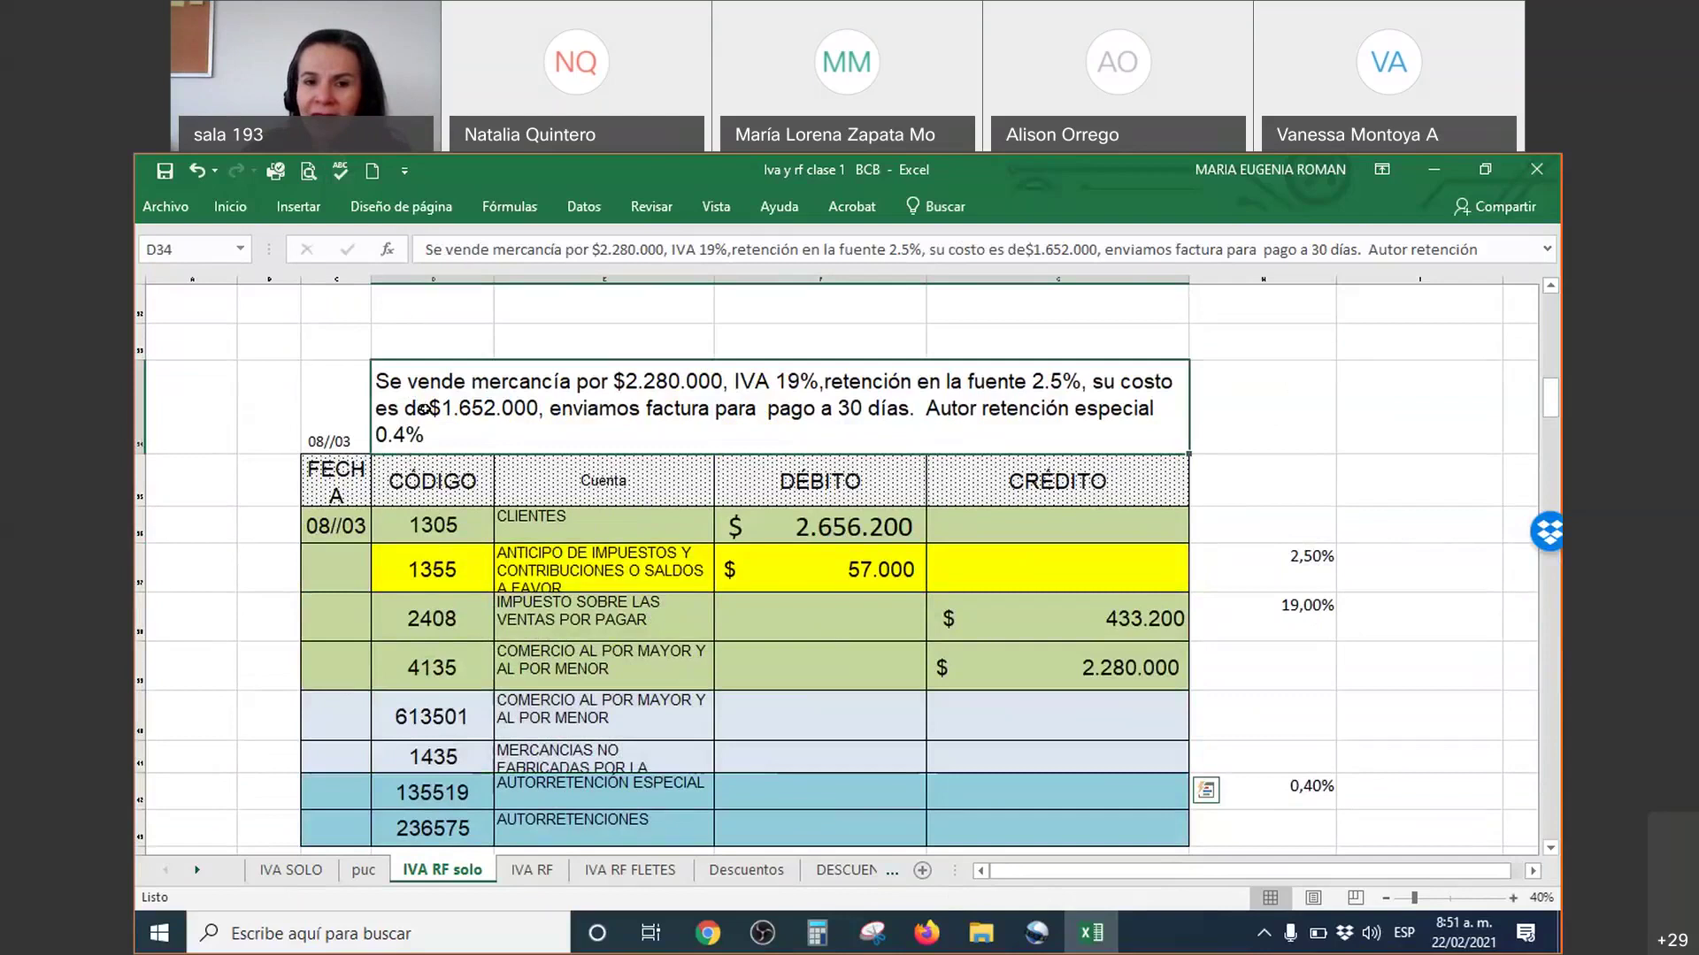
{"action": "left_click", "coordinate": [1022, 251]}
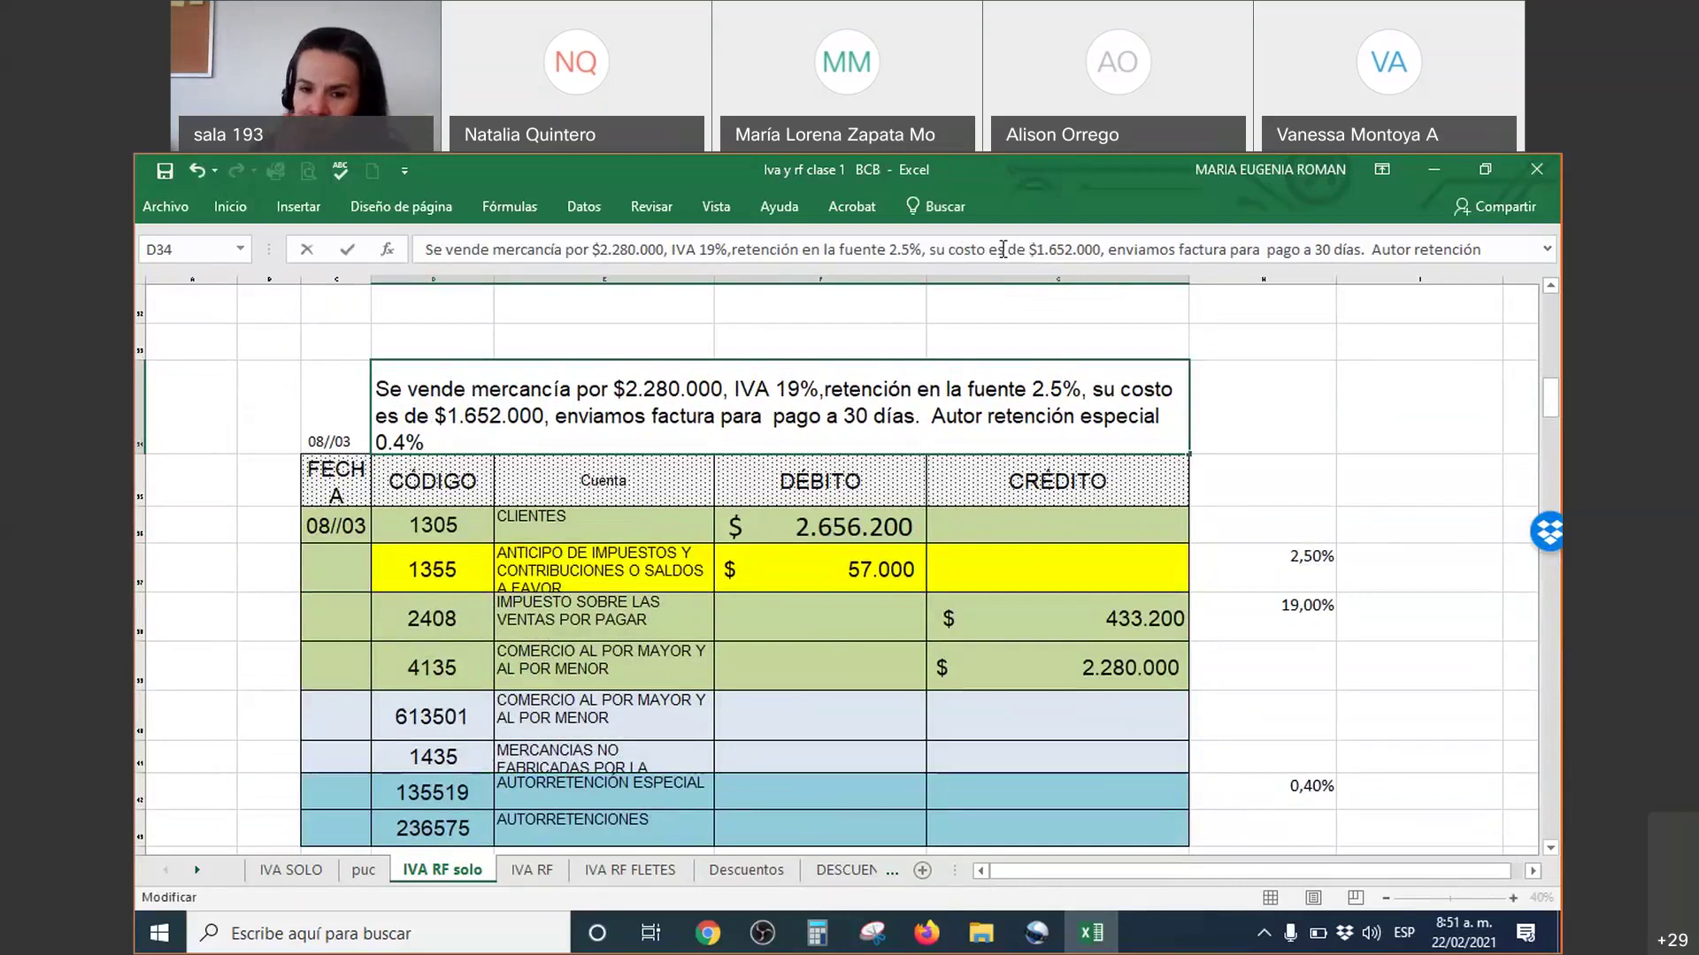
{"action": "left_click", "coordinate": [869, 712]}
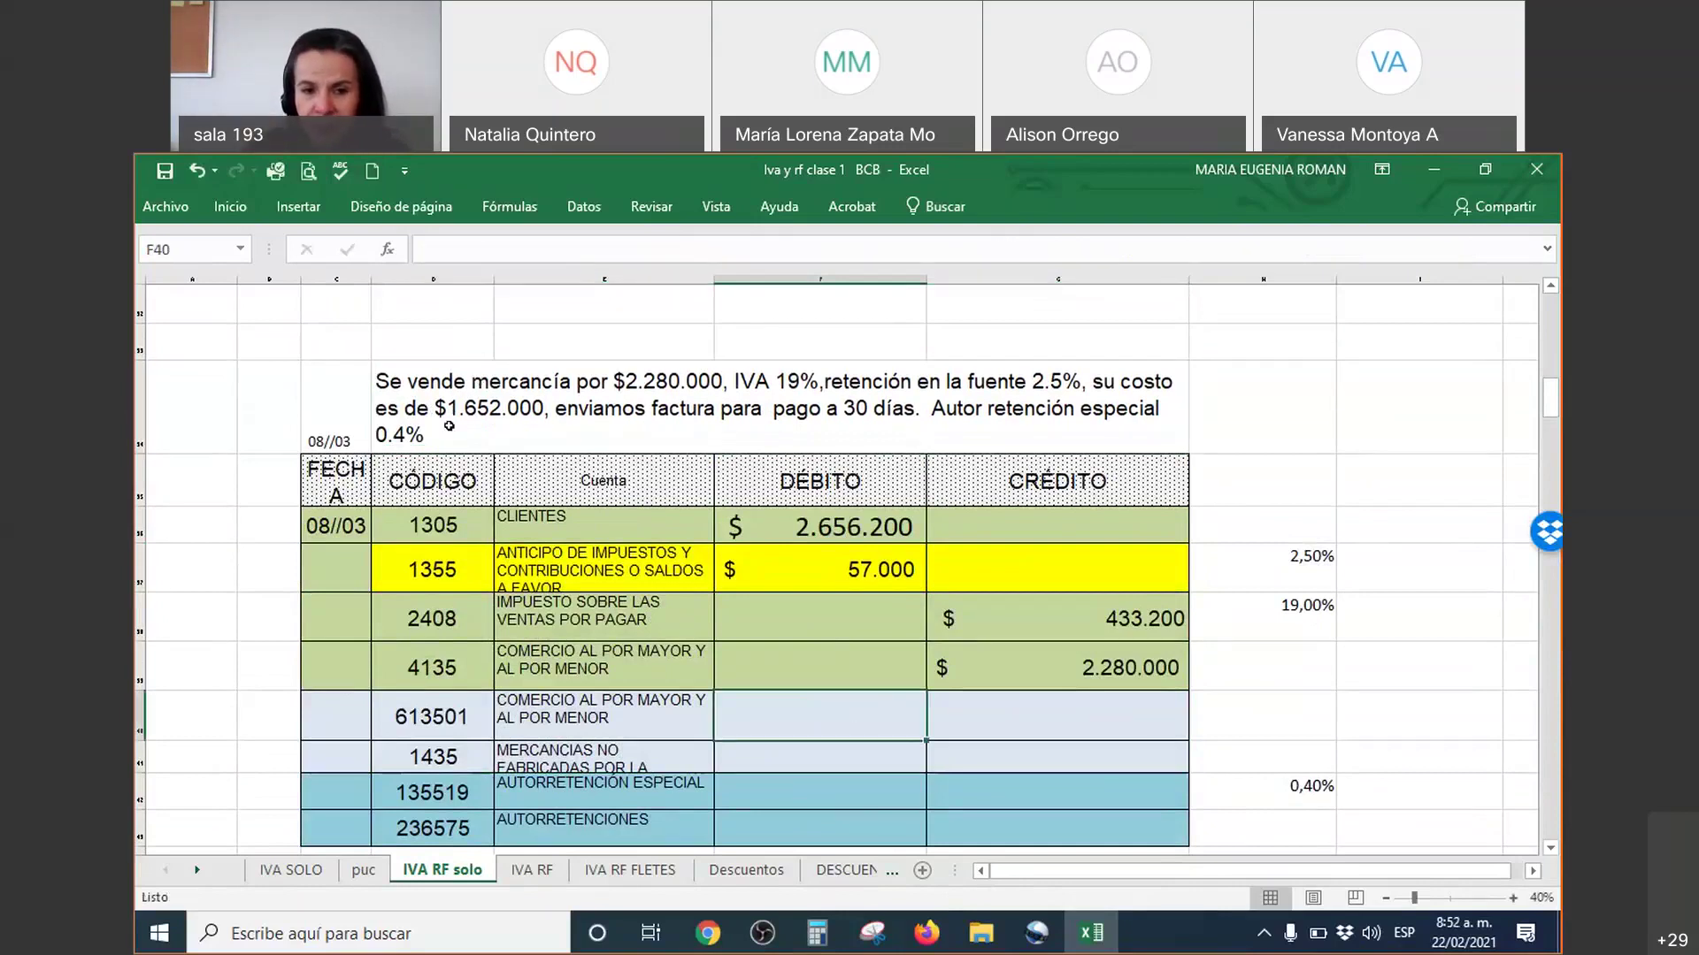
Step: Examine the cost account rows 613501 and 1435 of the 08//03 sale entry against its description
{"action": "left_click_drag", "start_coordinate": [412, 713], "coordinate": [1068, 720]}
{"action": "scroll", "coordinate": [1067, 716], "scroll_direction": "down", "scroll_amount": 1}
{"action": "scroll", "coordinate": [1068, 719], "scroll_direction": "down", "scroll_amount": 1}
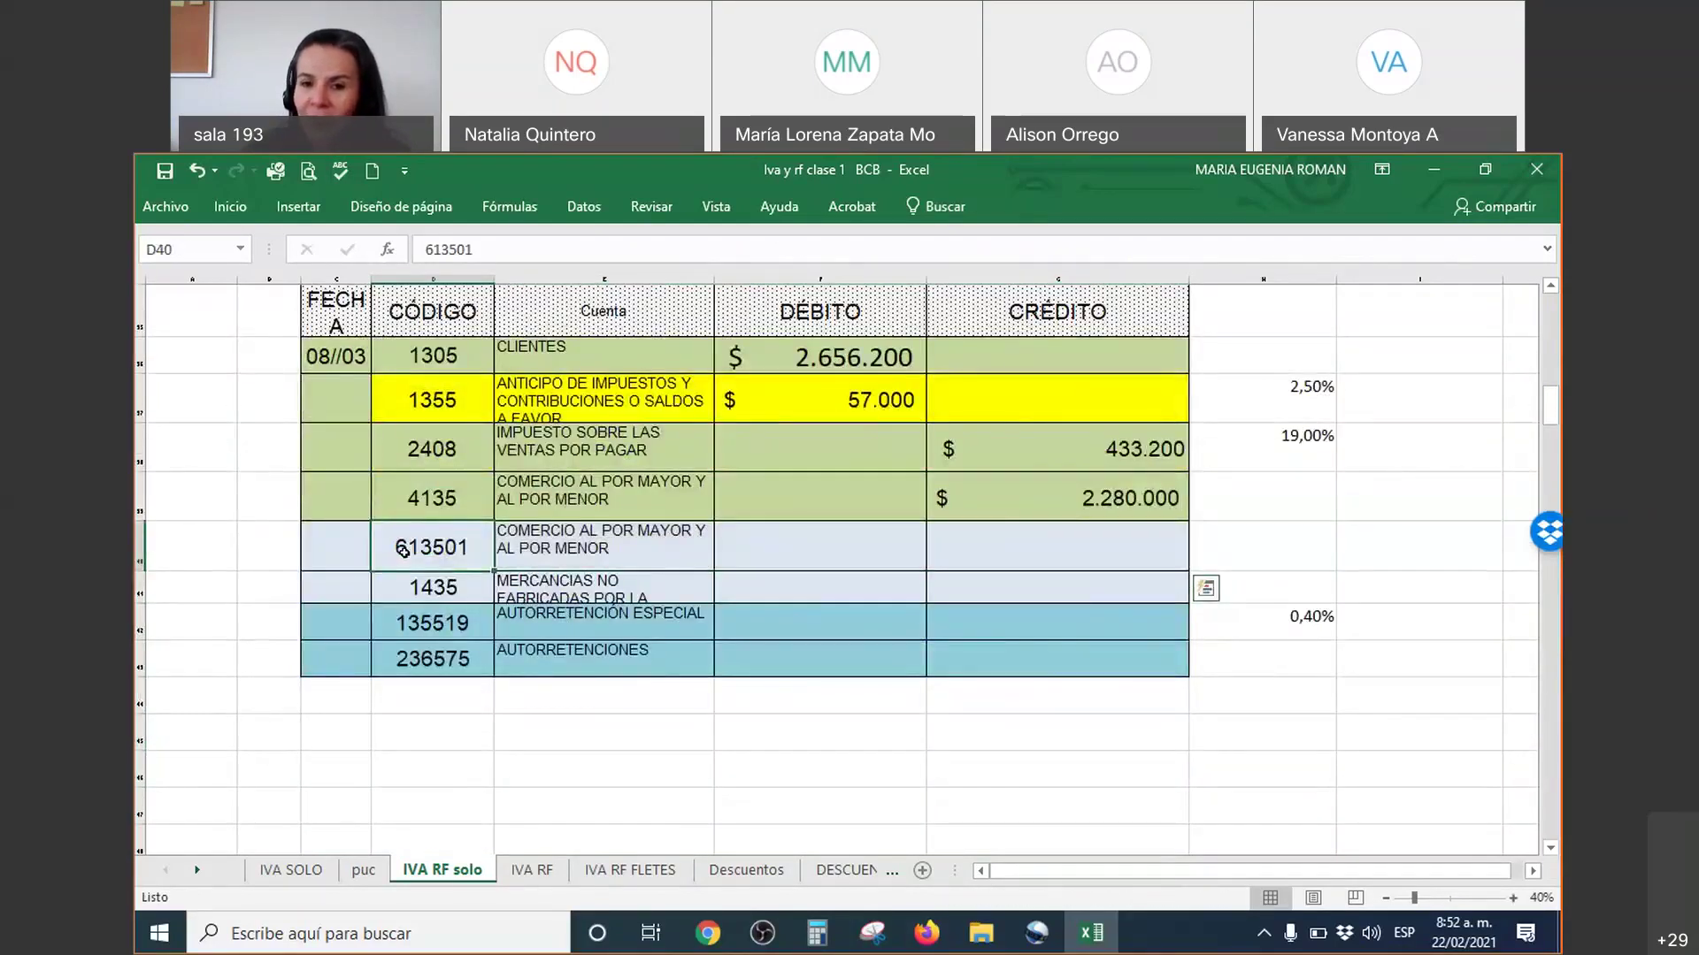
{"action": "left_click_drag", "start_coordinate": [432, 588], "coordinate": [1097, 577]}
{"action": "scroll", "coordinate": [1097, 577], "scroll_direction": "up", "scroll_amount": 1}
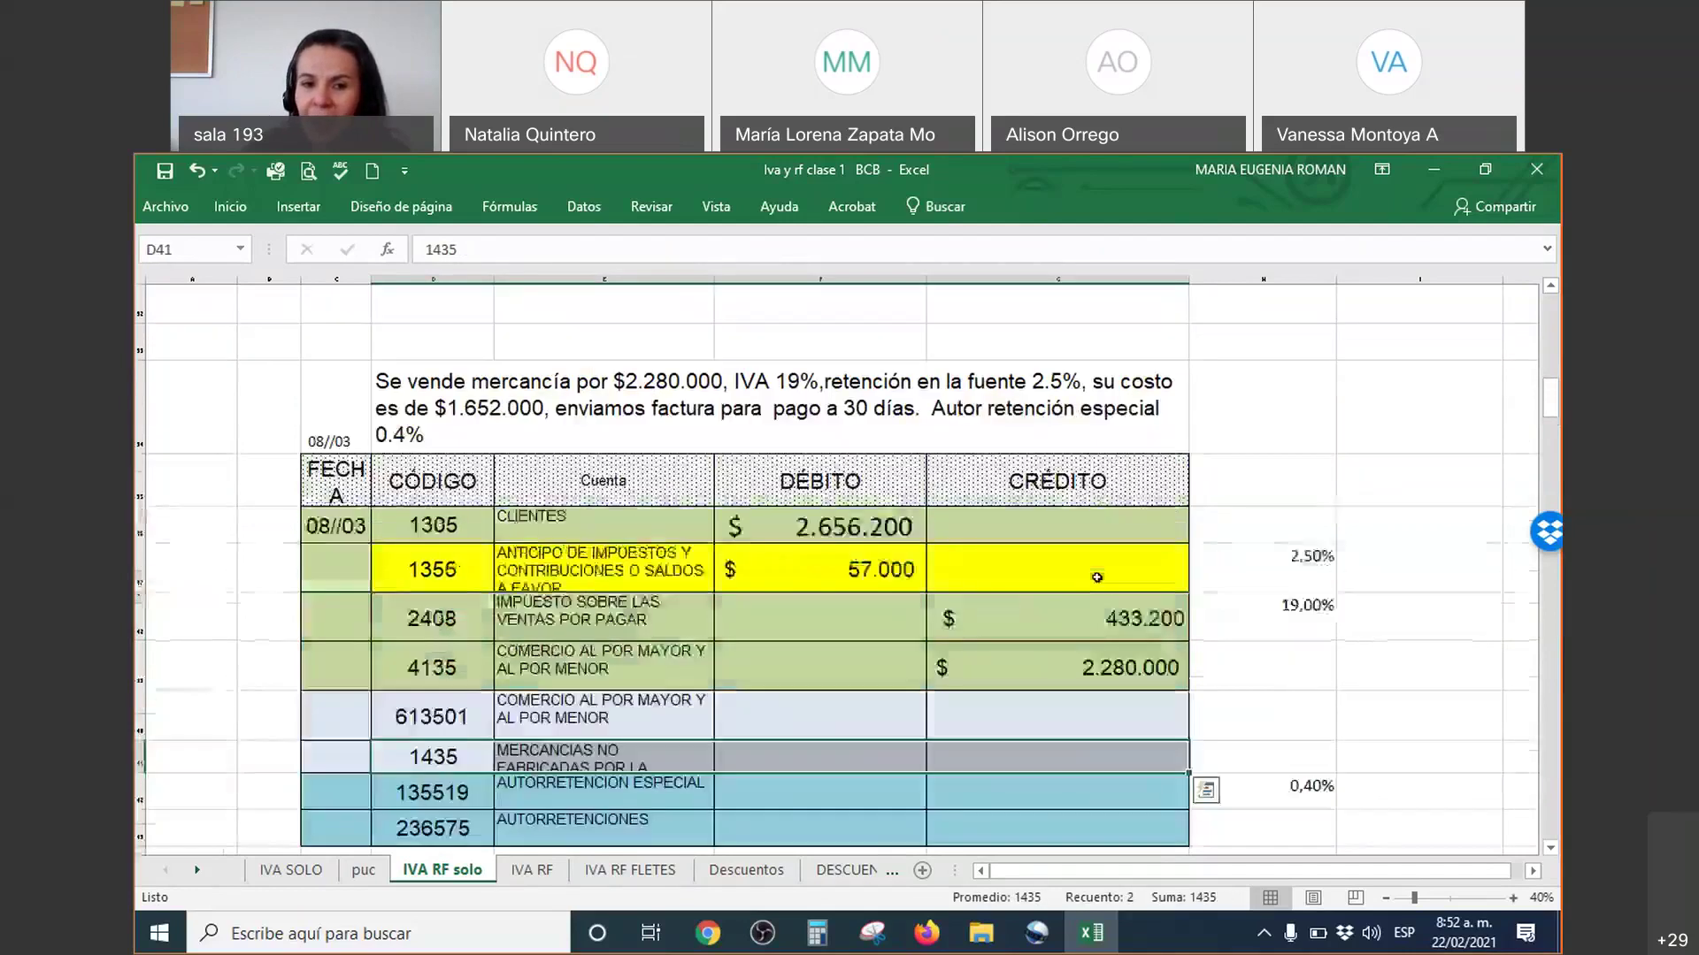
{"action": "scroll", "coordinate": [1097, 576], "scroll_direction": "down", "scroll_amount": 1}
{"action": "scroll", "coordinate": [944, 660], "scroll_direction": "up", "scroll_amount": 1}
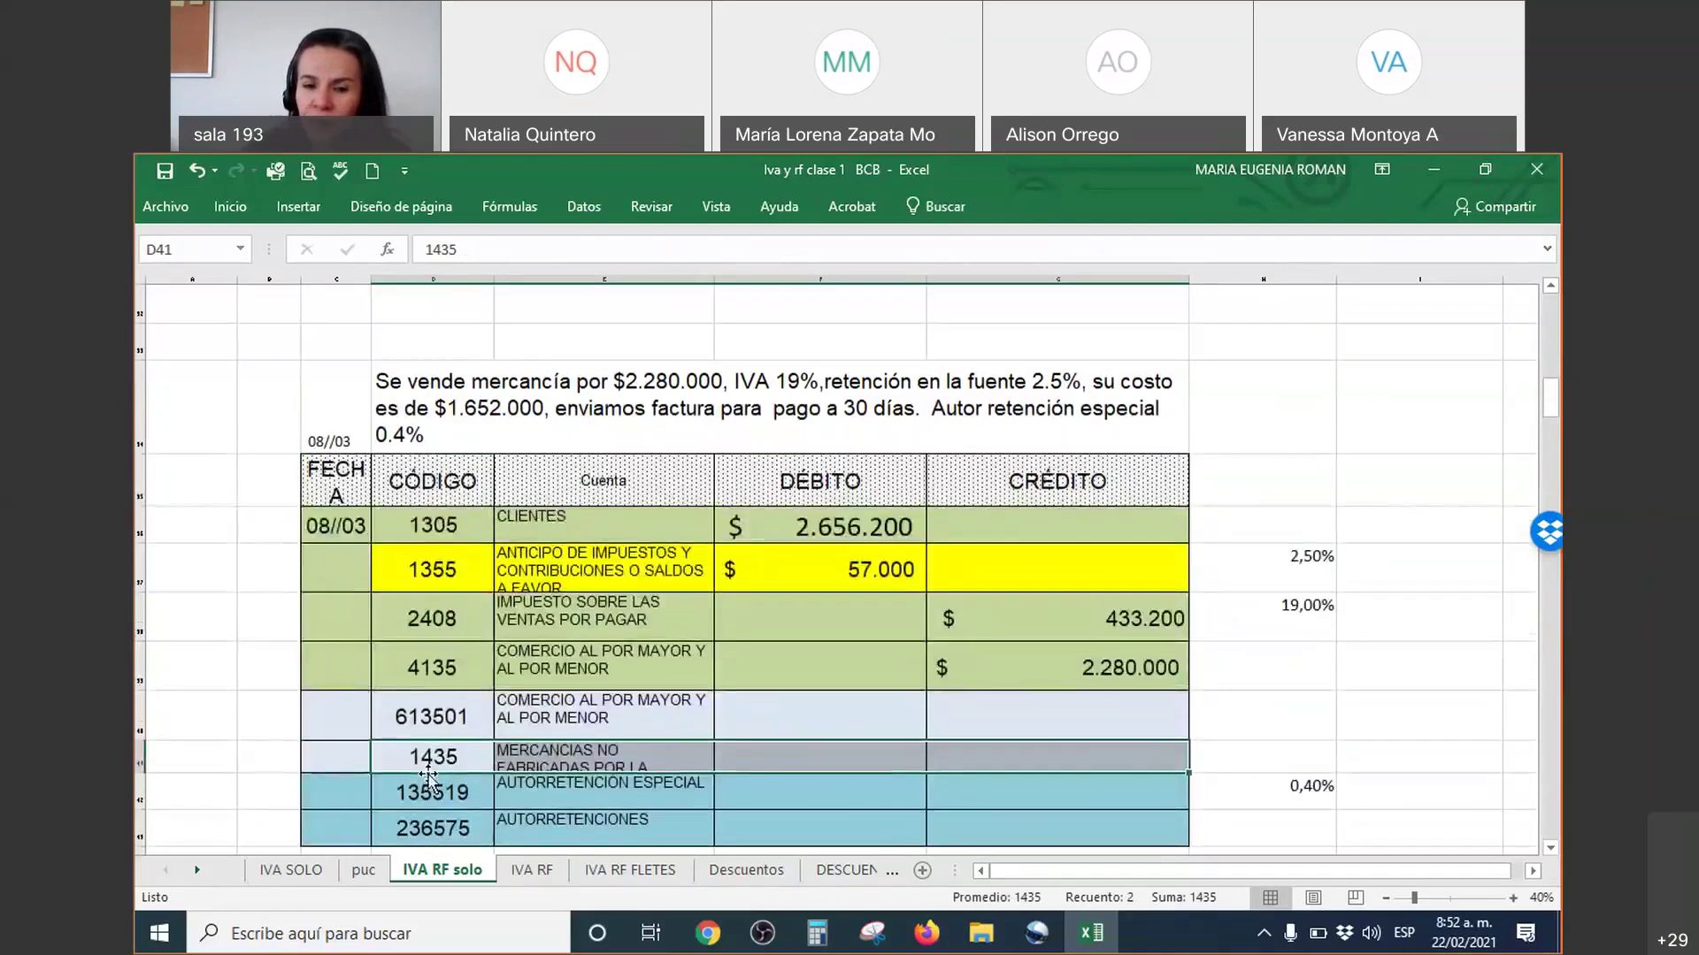
{"action": "left_click_drag", "start_coordinate": [415, 758], "coordinate": [864, 757]}
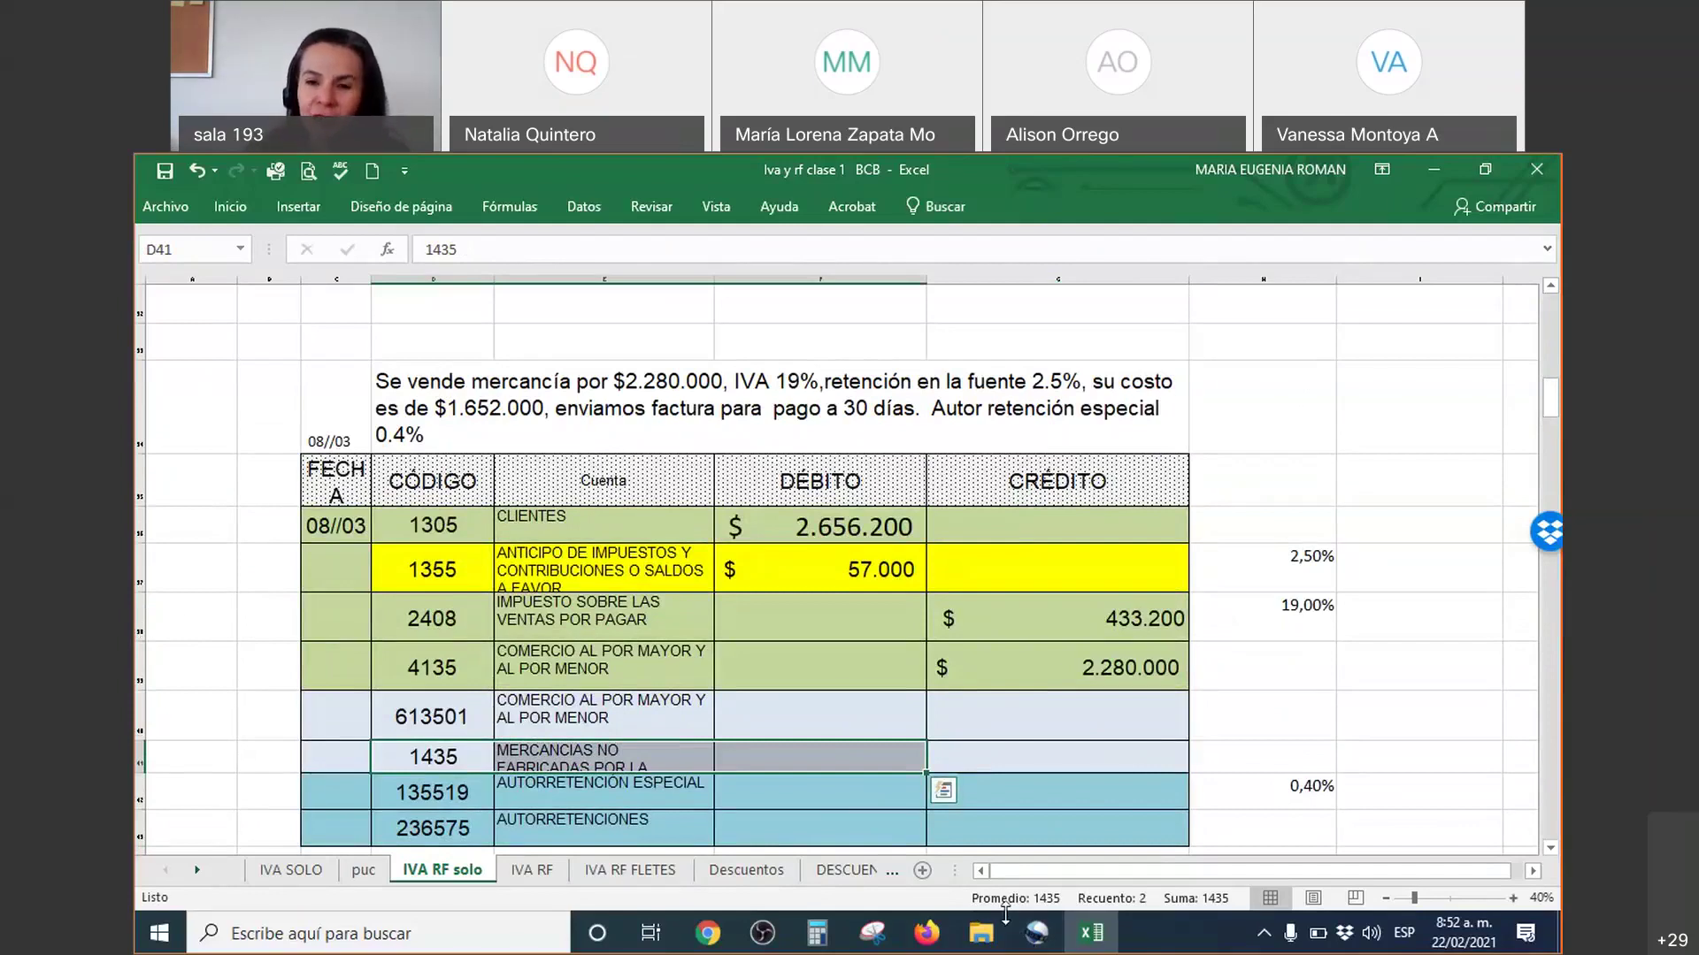
Step: Enter the merchandise cost of 1652000 as the credit for account 1435 in G41
{"action": "key", "text": "Up"}
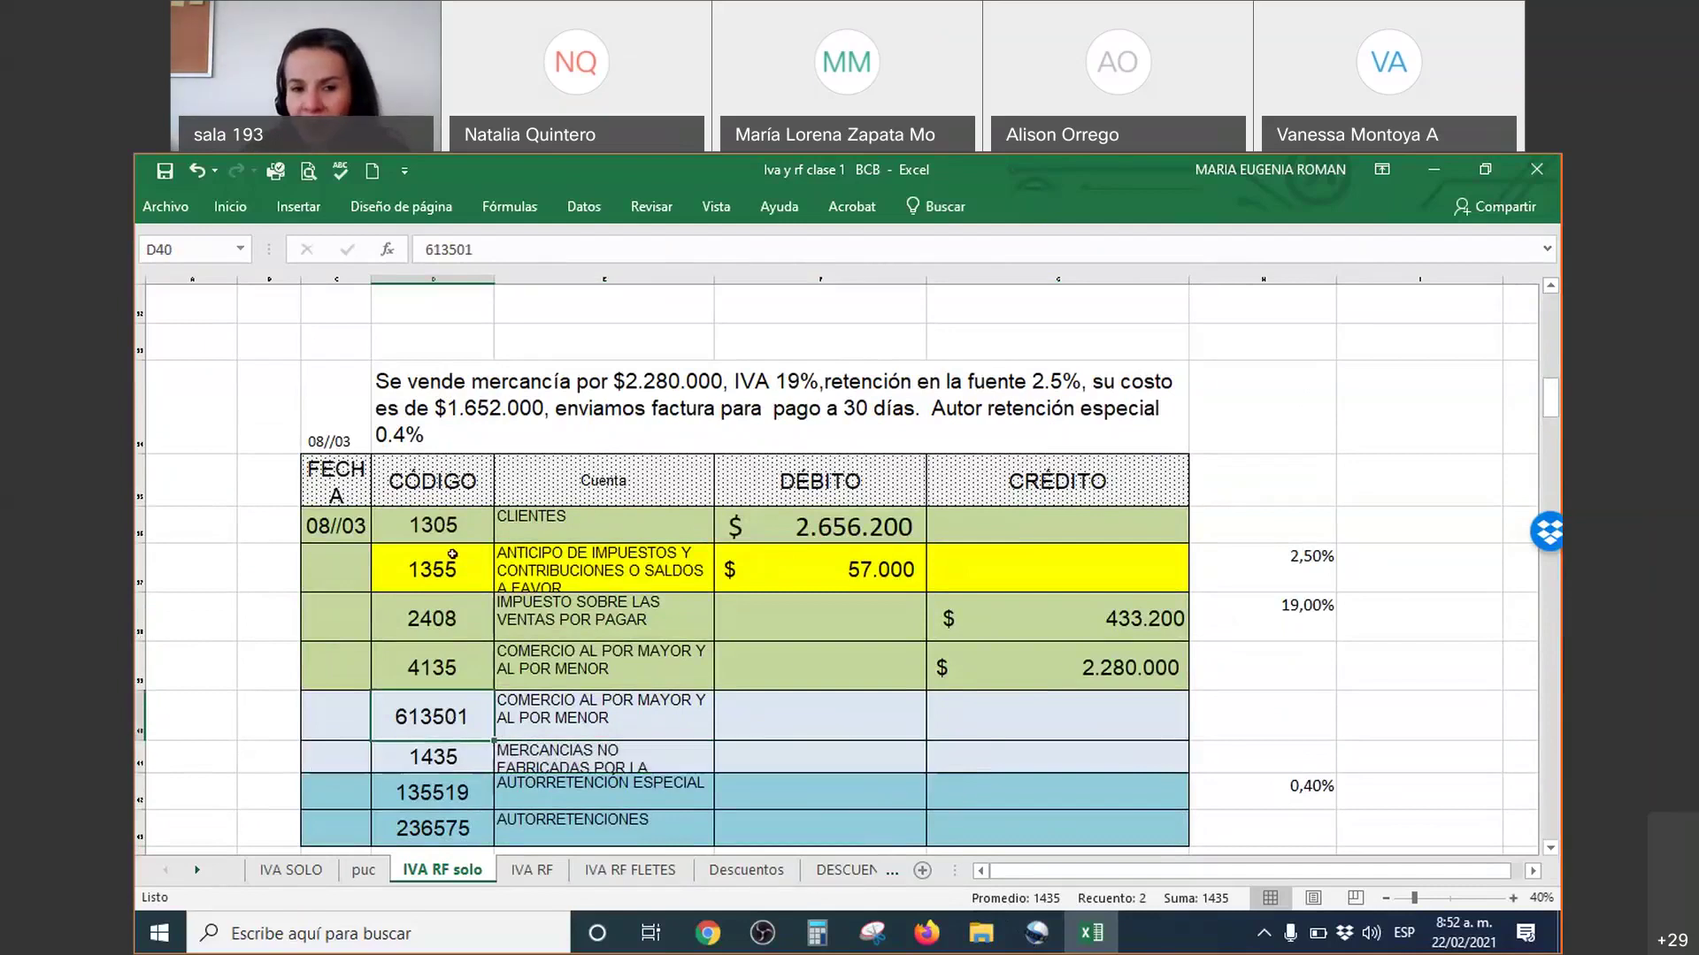
{"action": "left_click", "coordinate": [995, 772]}
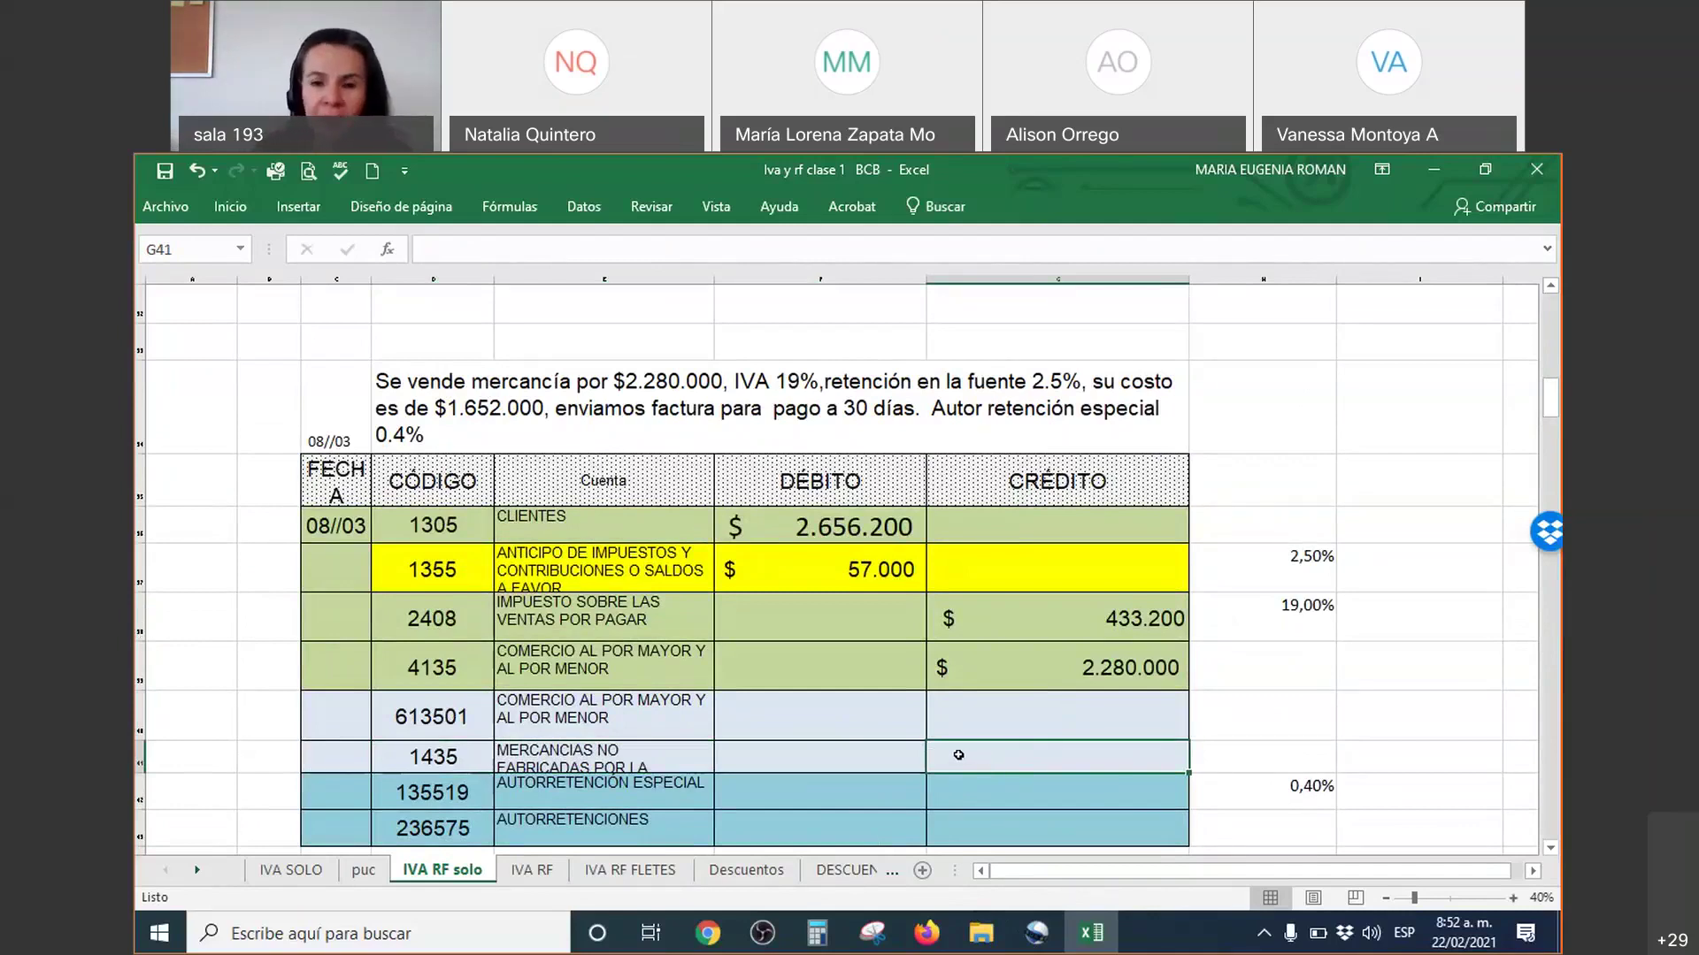
{"action": "type", "text": "1652000"}
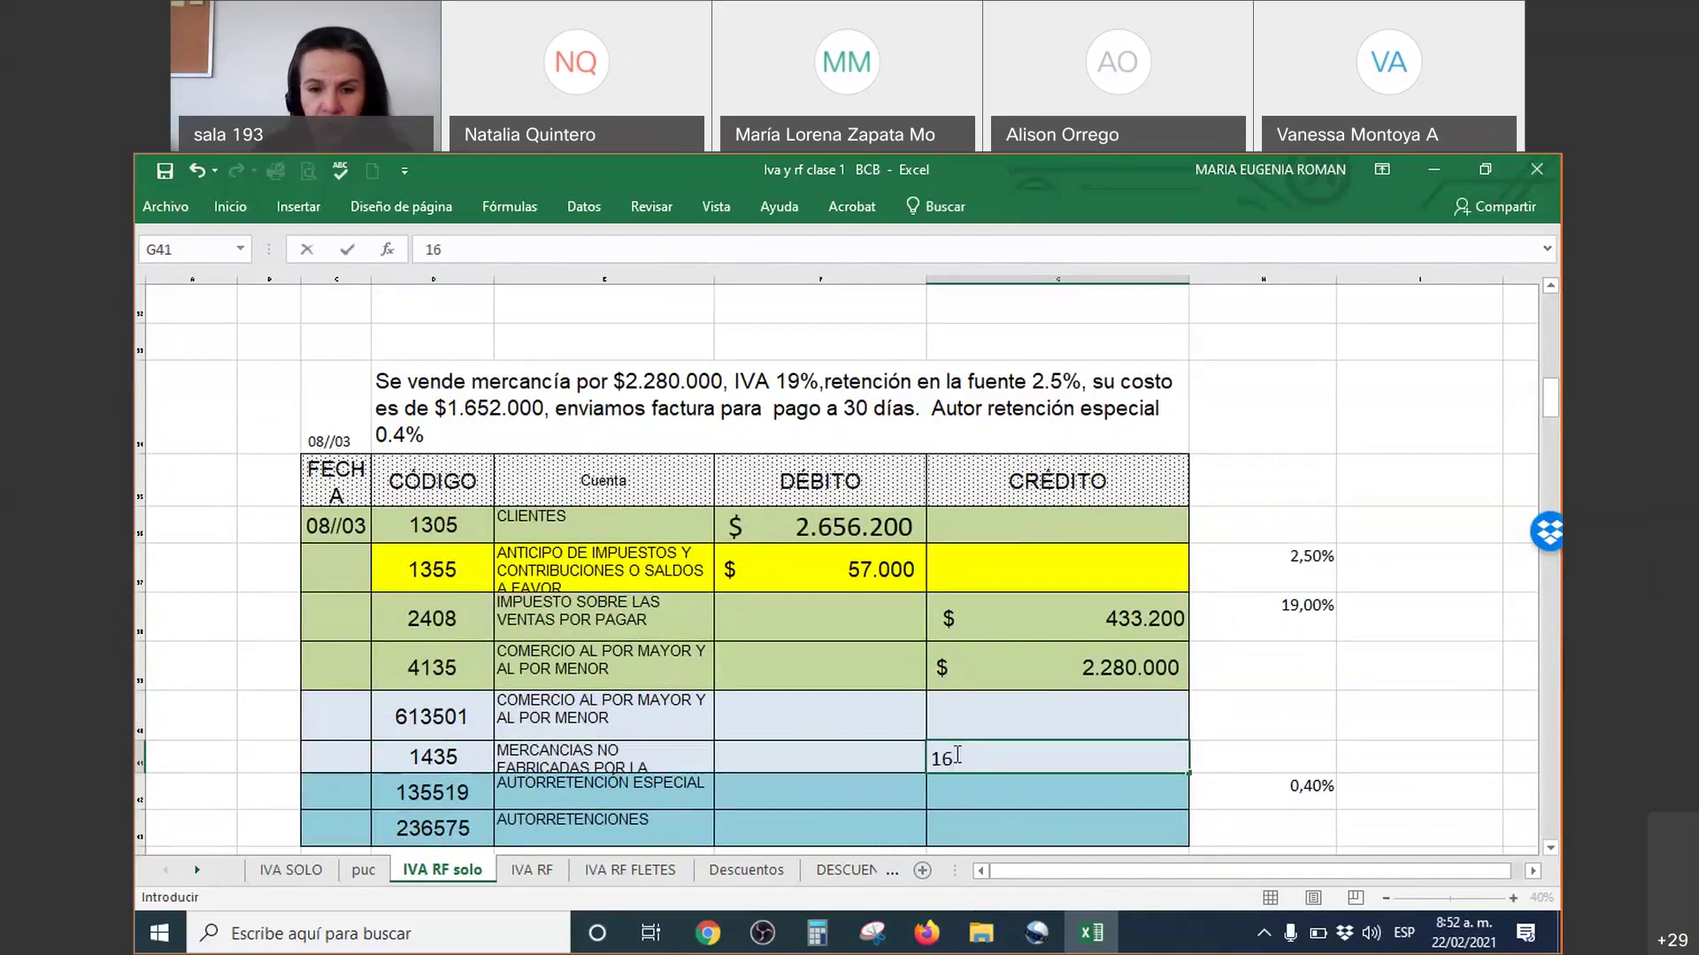
{"action": "key", "text": "Return"}
Step: Link the account 613501 debit in F40 to the inventory credit with the formula +G41
{"action": "key", "text": "Up"}
{"action": "key", "text": "Up"}
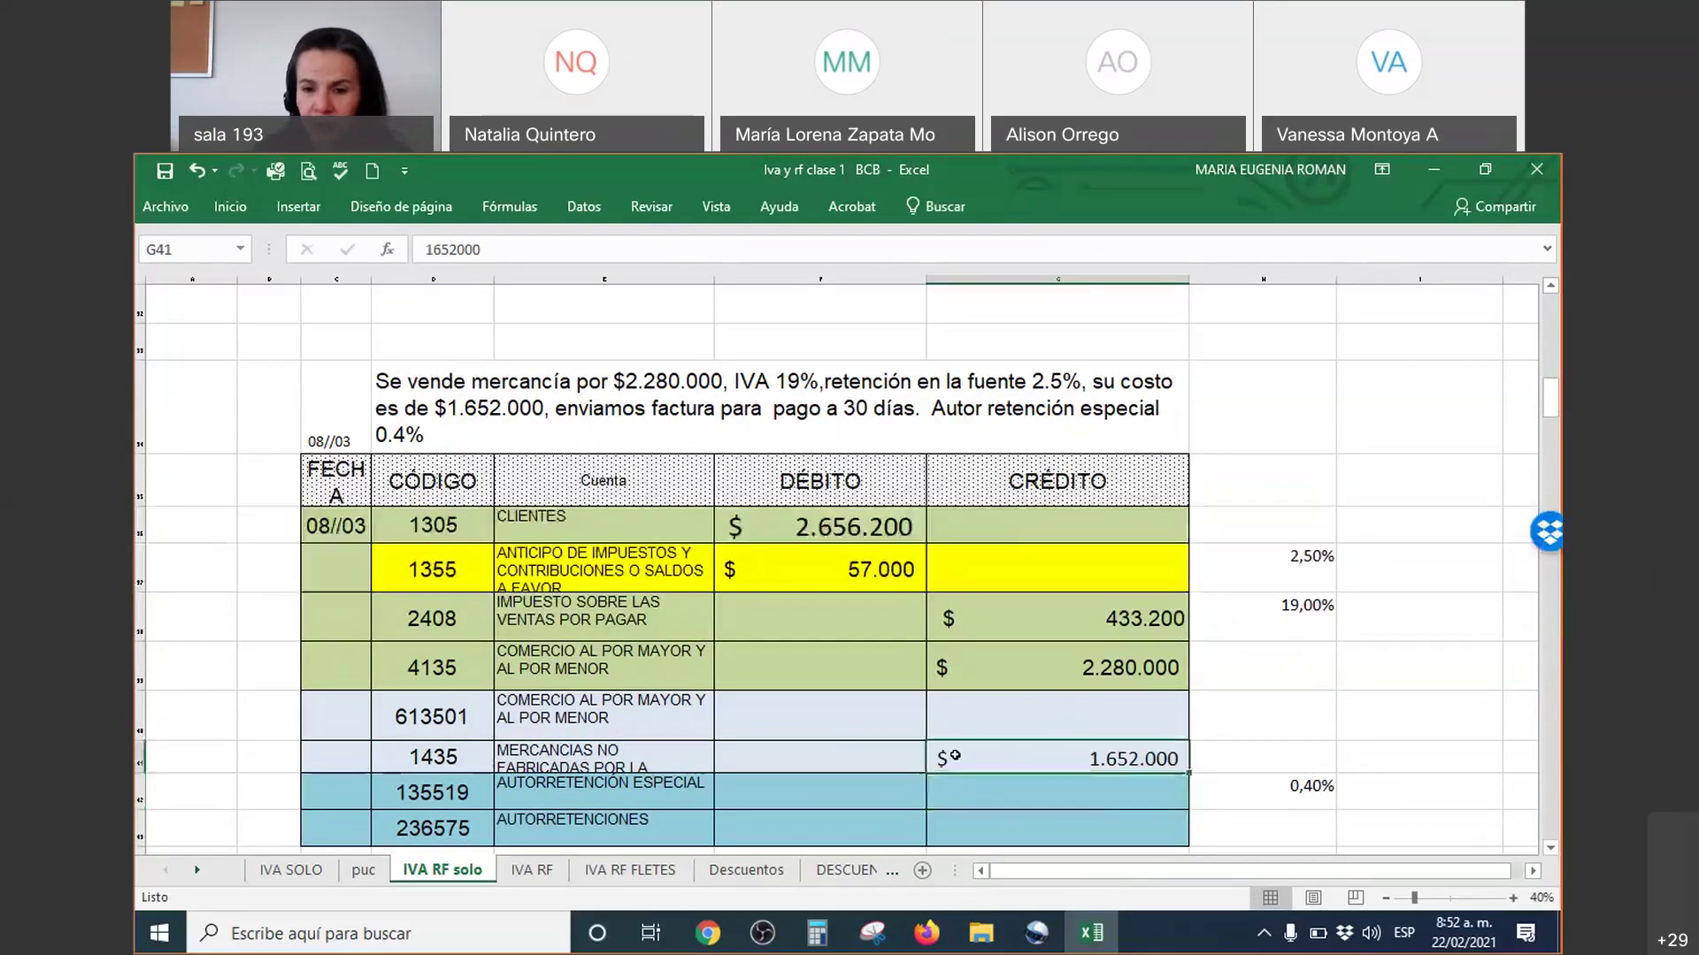
{"action": "key", "text": "Left"}
{"action": "type", "text": "+"}
{"action": "left_click", "coordinate": [954, 755]}
{"action": "key", "text": "Return"}
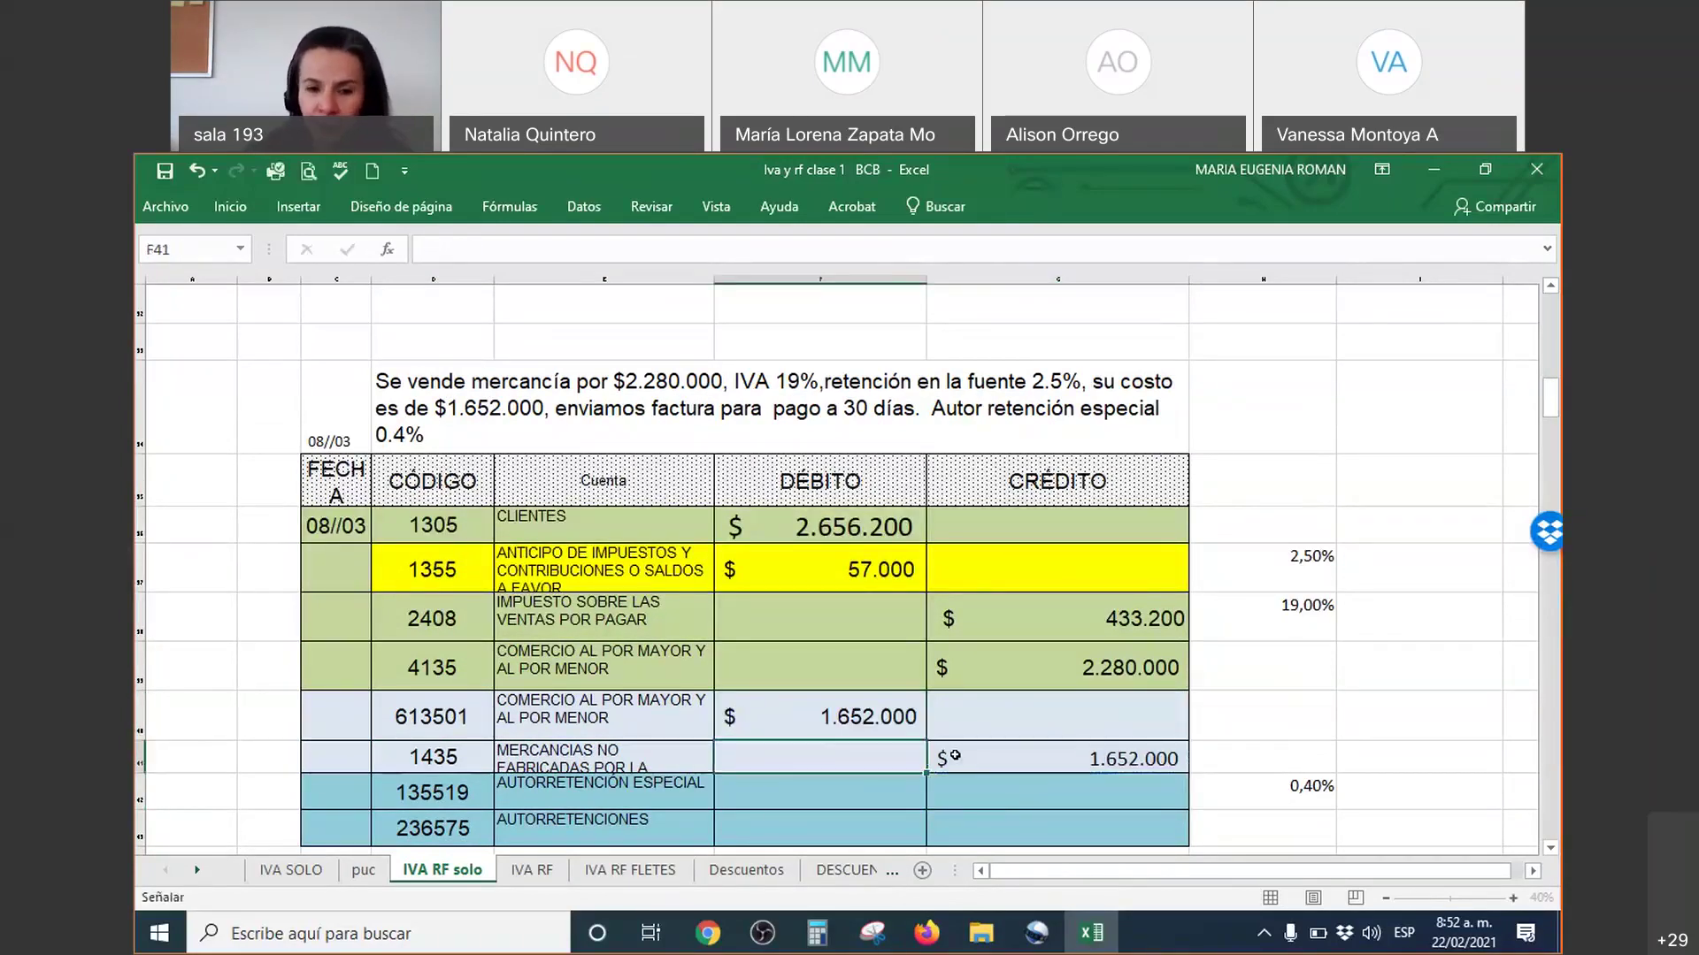
Step: Examine the 613501 and 1435 cost rows against sales row 4135, marking the cost amount in the 08//03 description with the pen
{"action": "left_click_drag", "start_coordinate": [398, 717], "coordinate": [885, 717]}
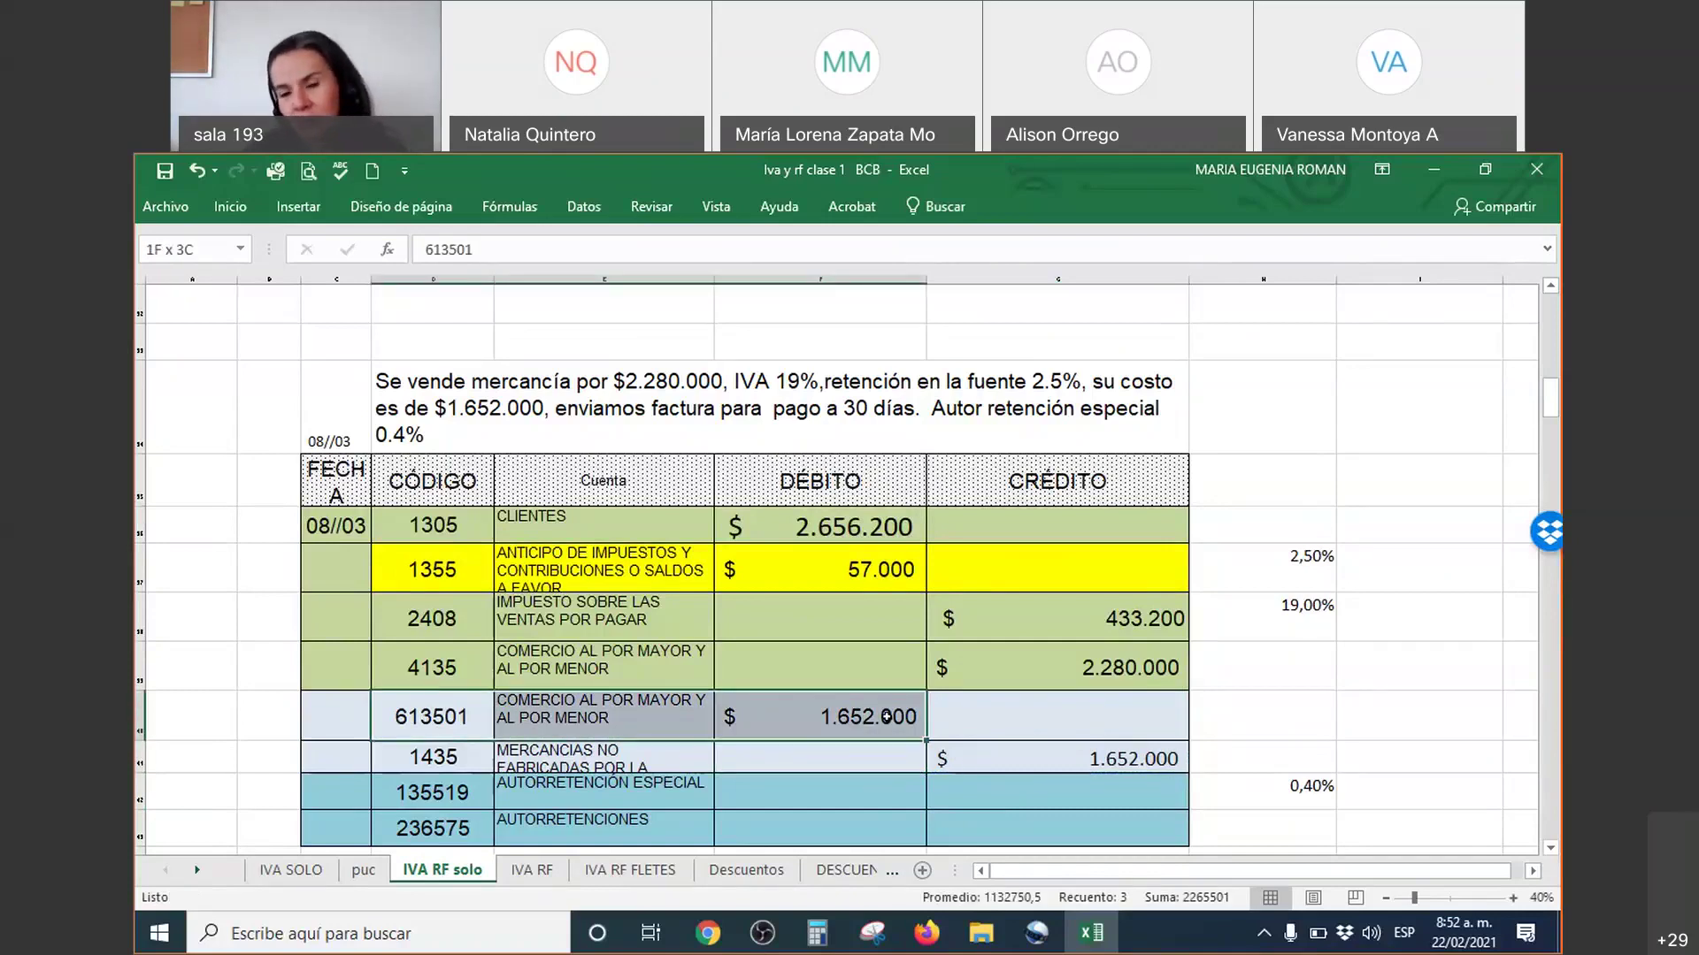
{"action": "left_click", "coordinate": [388, 729]}
{"action": "left_click_drag", "start_coordinate": [398, 717], "coordinate": [674, 713]}
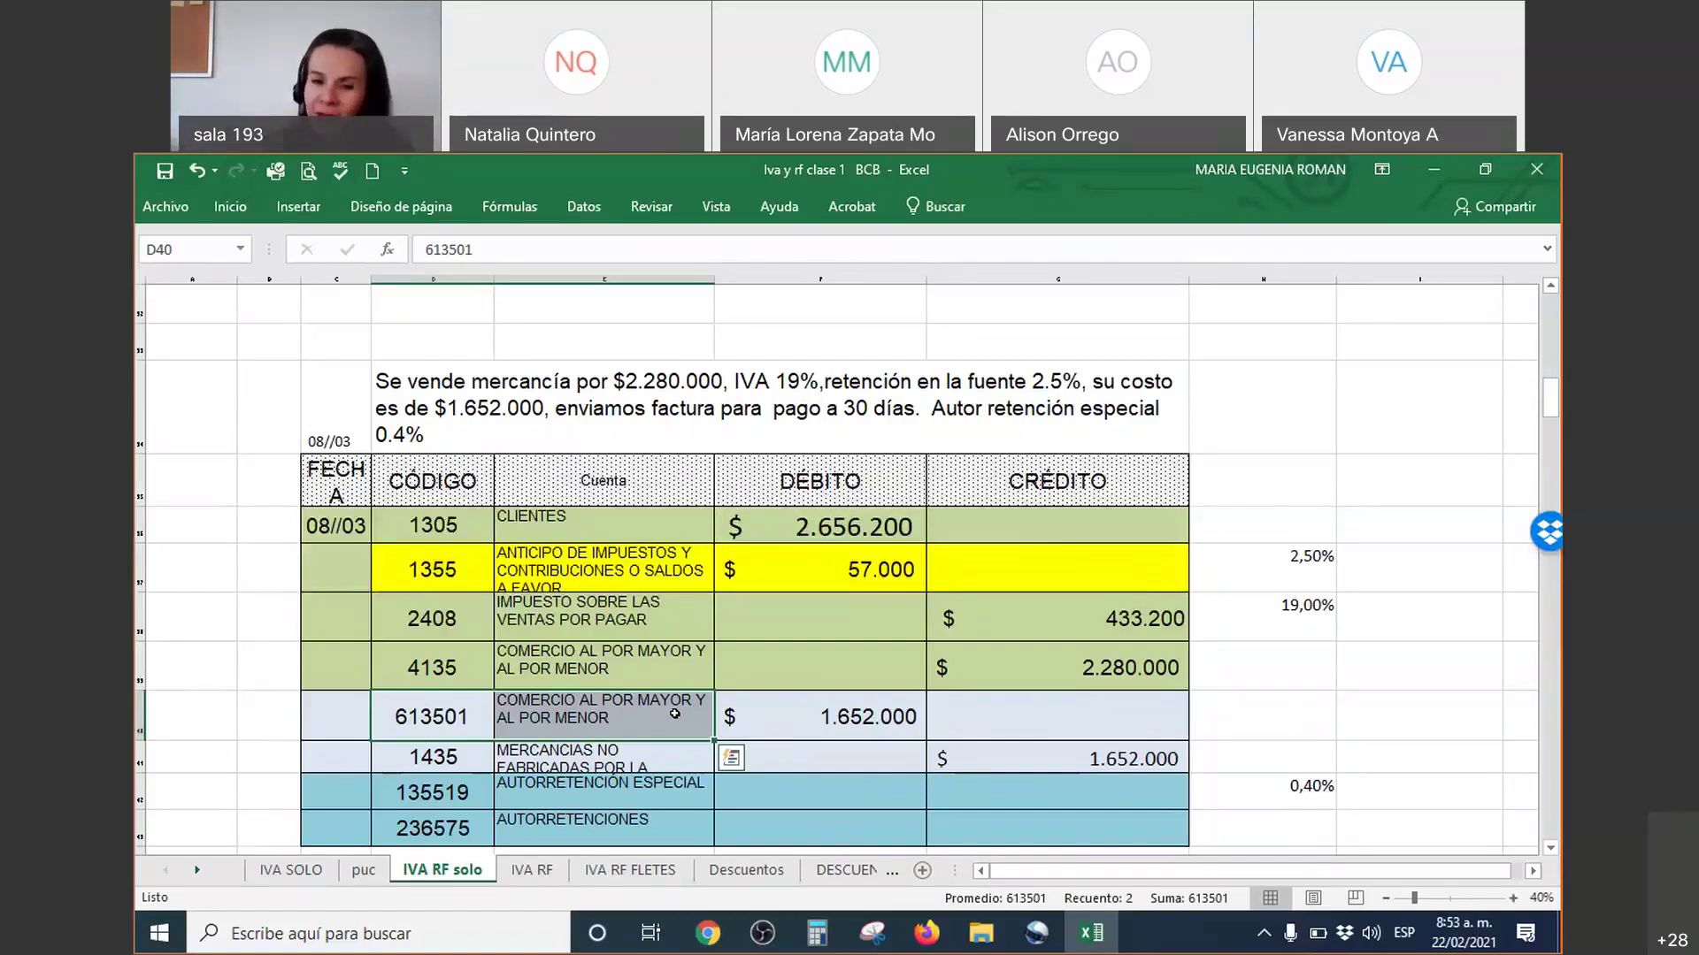
{"action": "key", "text": "Escape"}
{"action": "mouse_move", "coordinate": [358, 713]}
{"action": "left_mouse_down"}
{"action": "mouse_move", "coordinate": [1081, 723]}
{"action": "mouse_move", "coordinate": [914, 645]}
{"action": "left_mouse_up"}
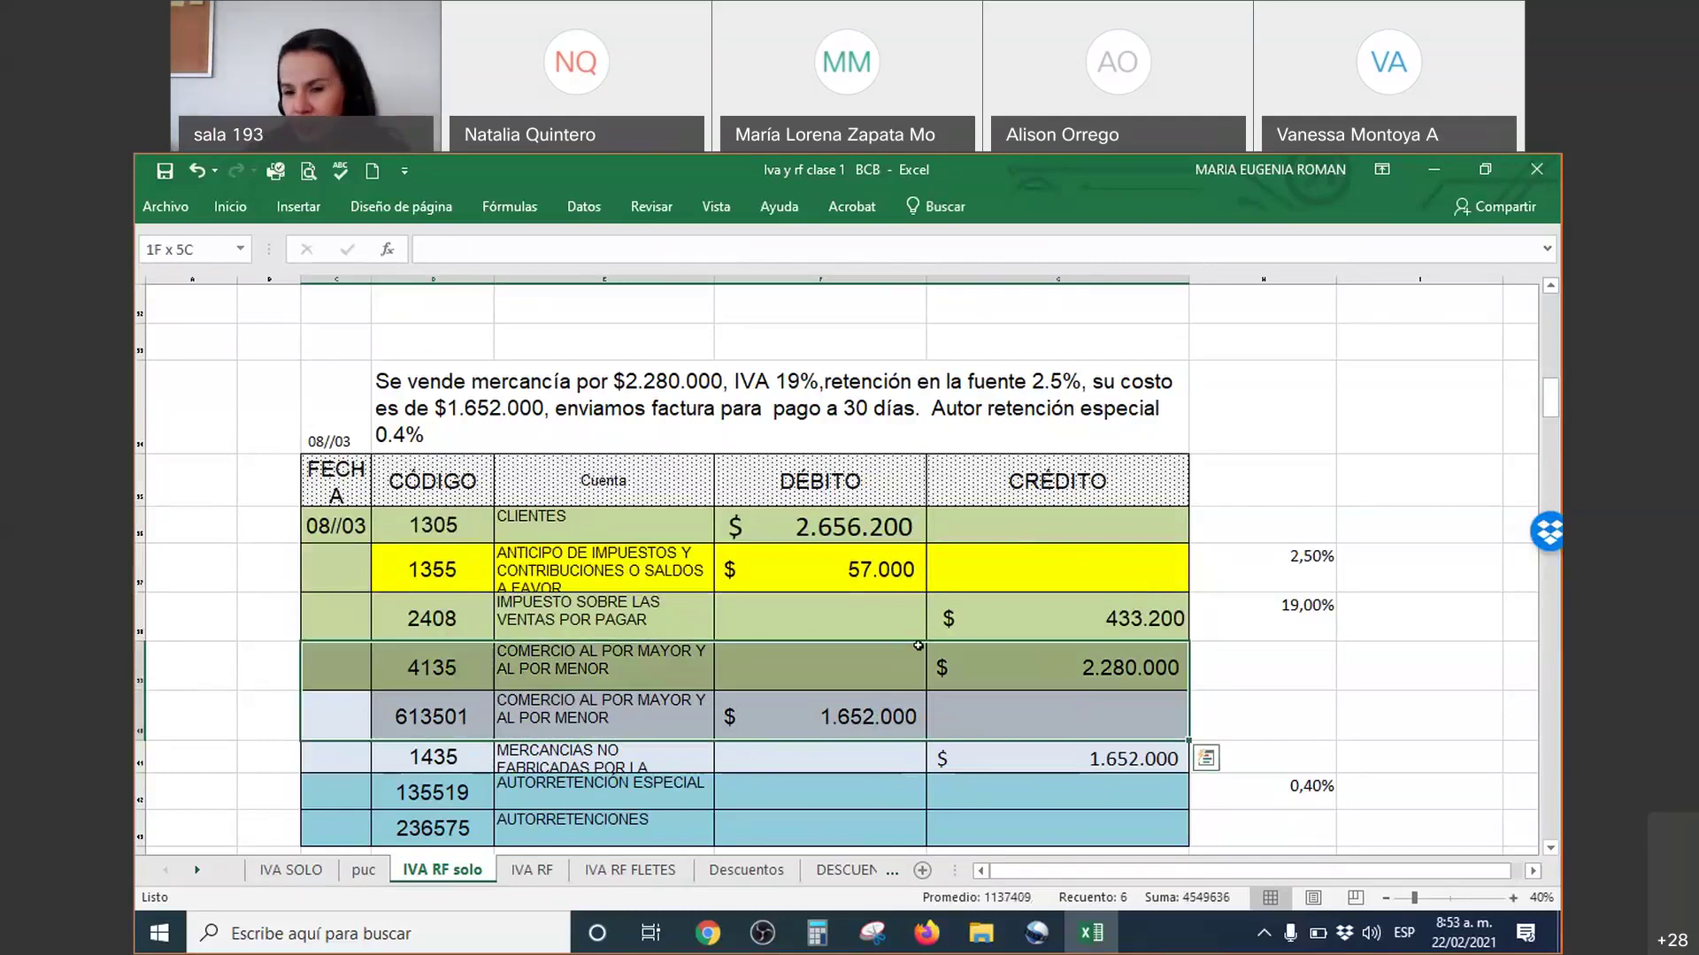
{"action": "left_click", "coordinate": [801, 730]}
{"action": "left_click_drag", "start_coordinate": [429, 762], "coordinate": [963, 759]}
{"action": "left_click_drag", "start_coordinate": [749, 717], "coordinate": [850, 718]}
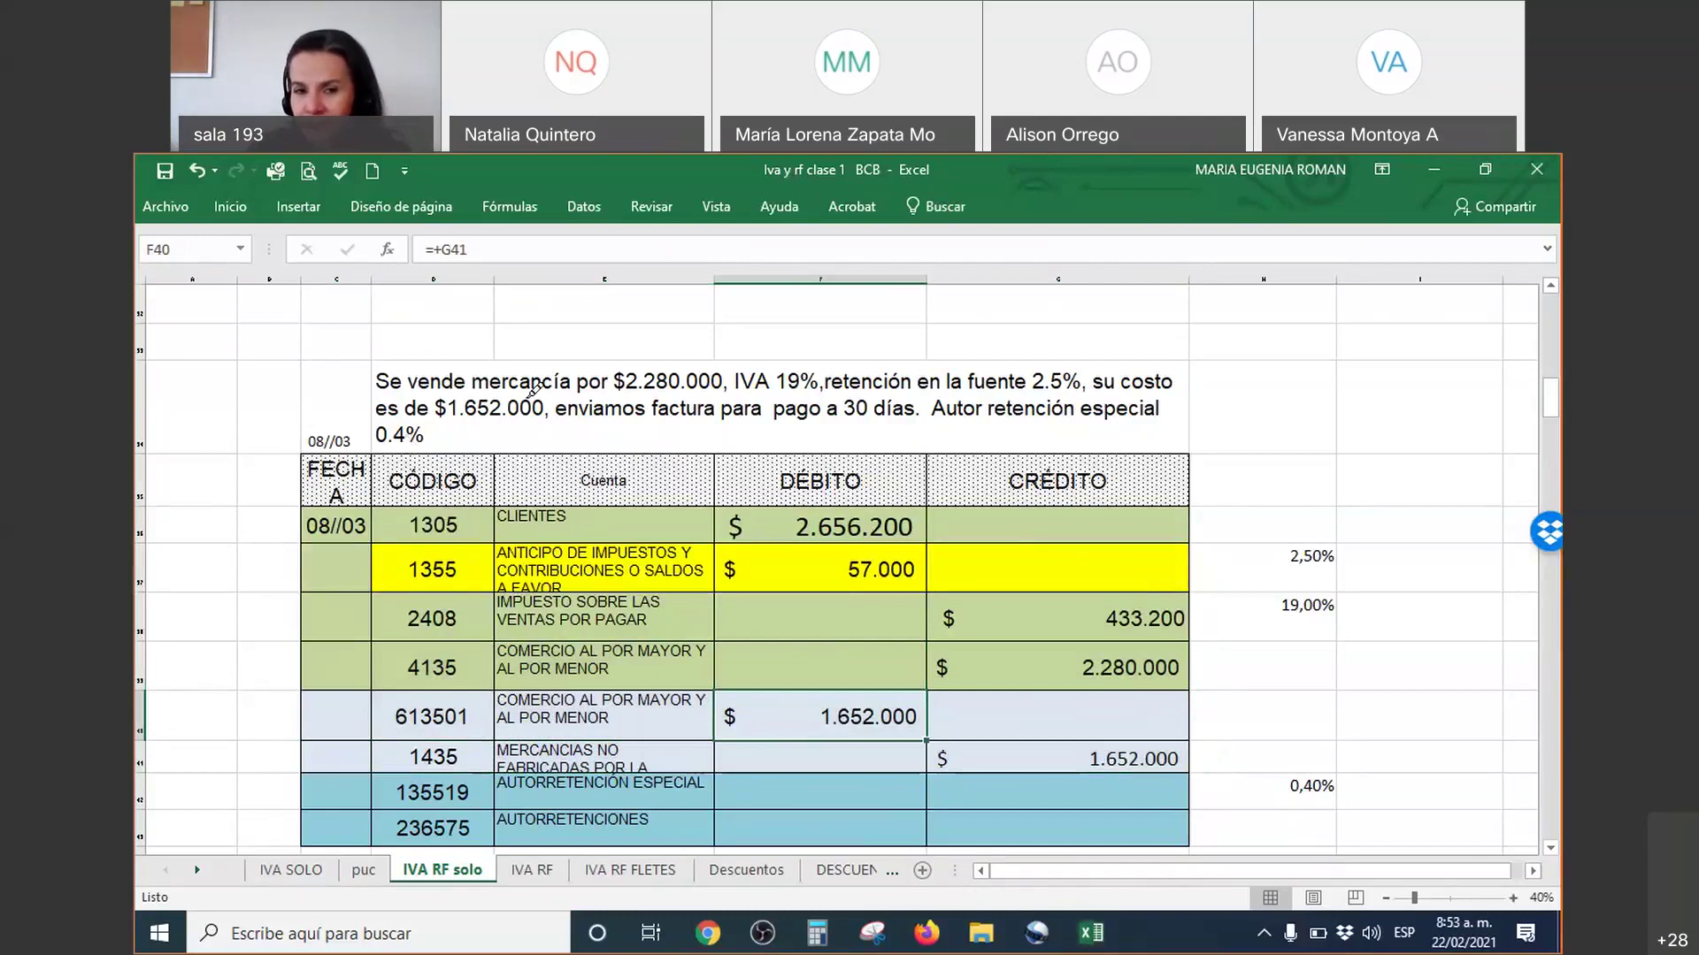
{"action": "left_click_drag", "start_coordinate": [531, 412], "coordinate": [591, 329]}
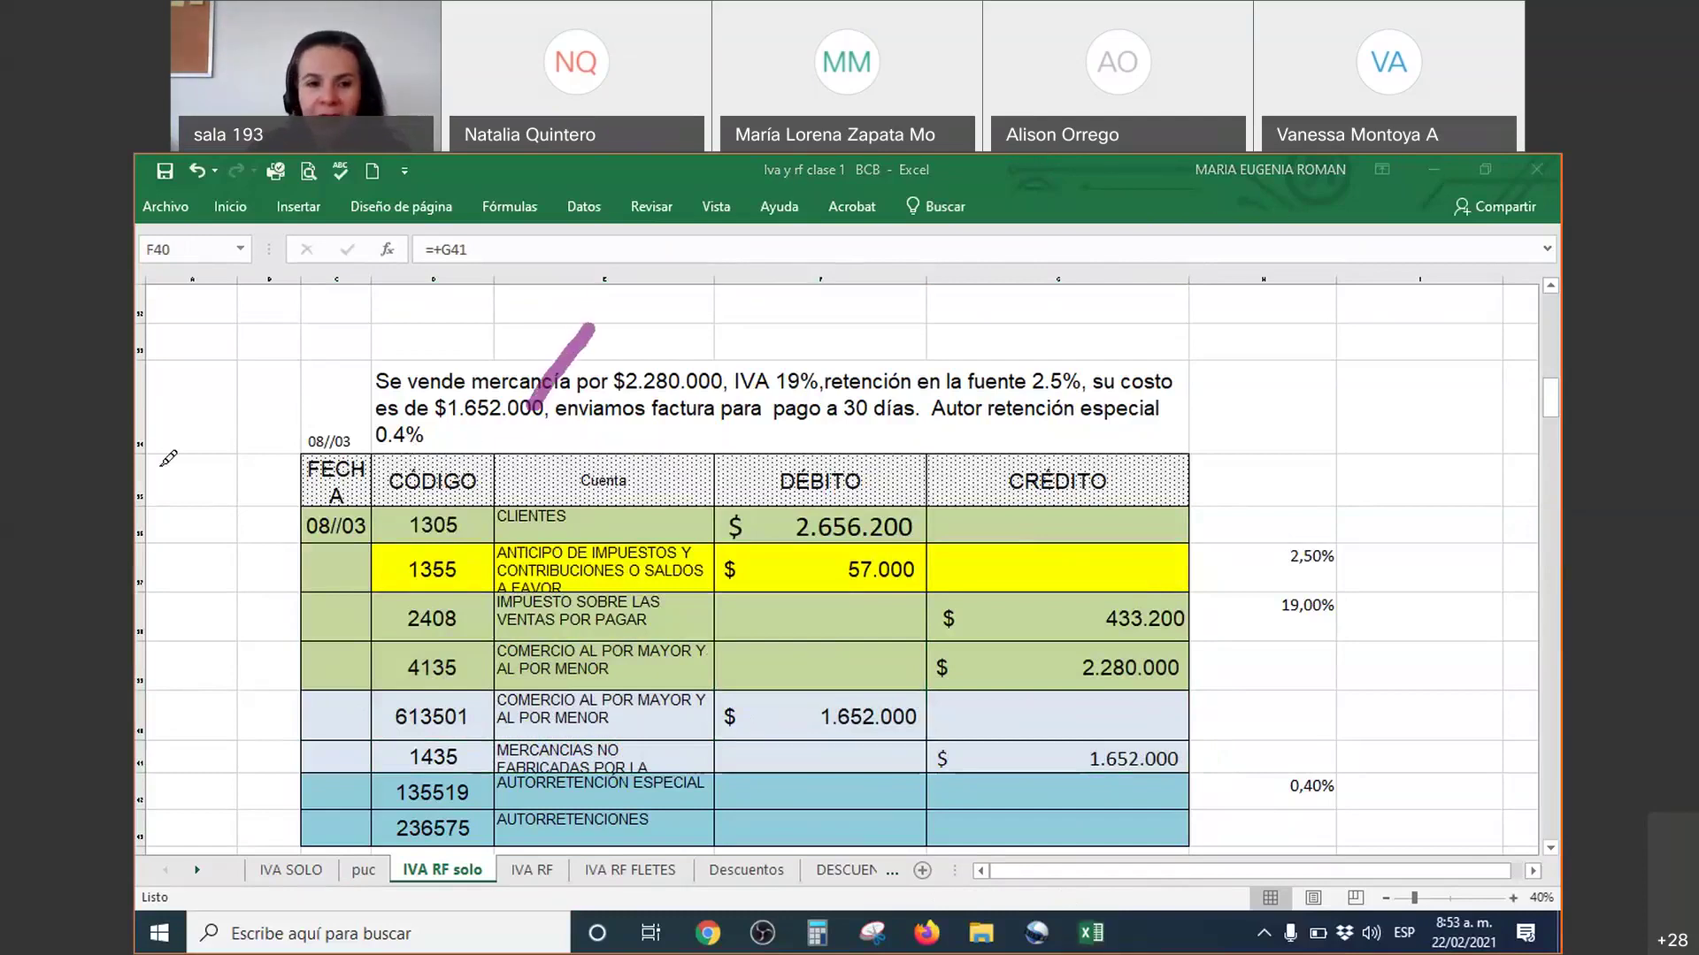
Step: Examine the self-withholding rows 135519 and 236575 of the 08//03 entry together with their rate in H42
{"action": "left_click", "coordinate": [796, 796]}
{"action": "scroll", "coordinate": [763, 792], "scroll_direction": "down", "scroll_amount": 1}
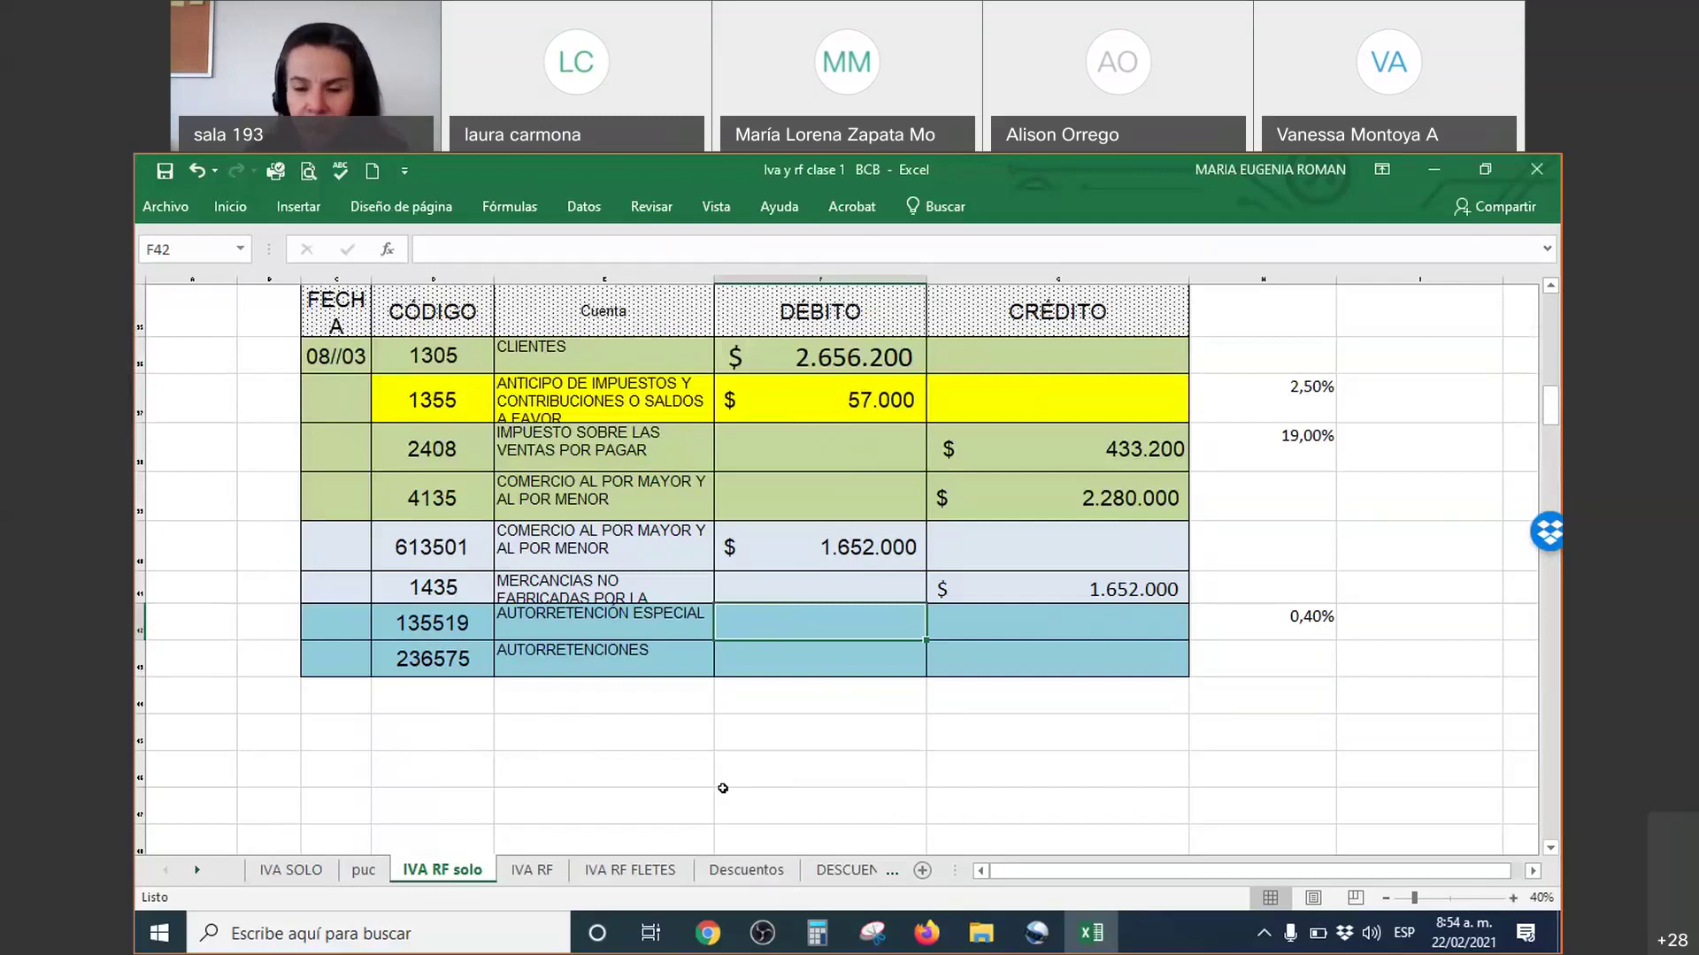
{"action": "left_click_drag", "start_coordinate": [440, 639], "coordinate": [1094, 655]}
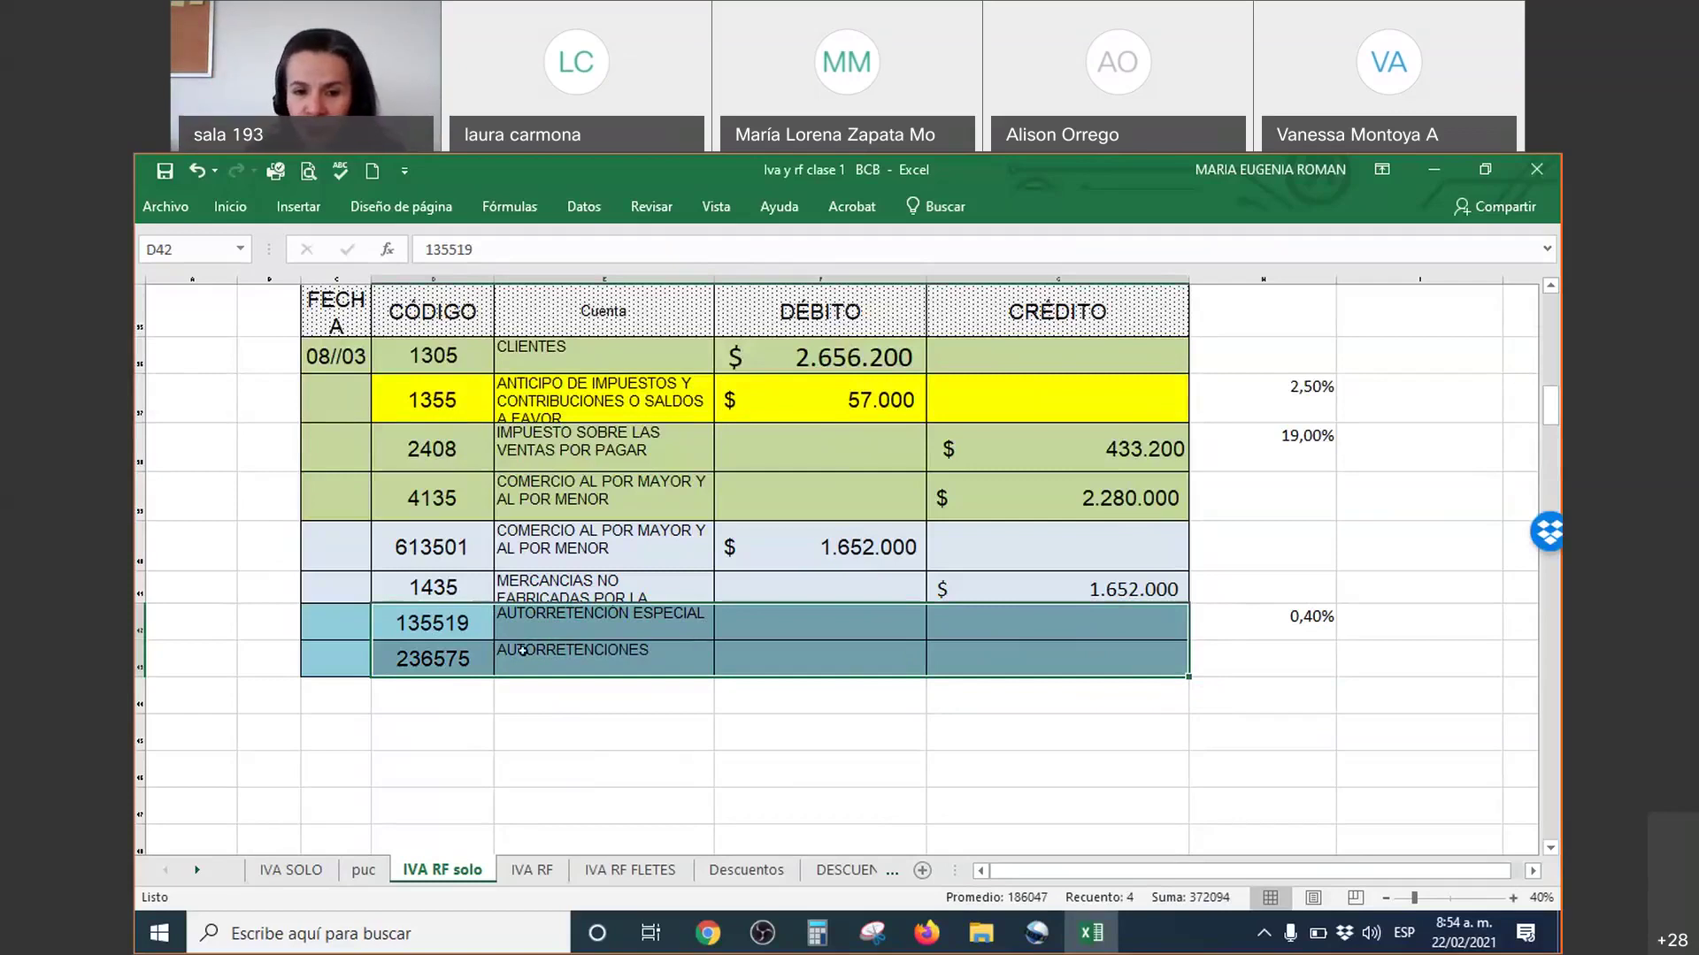
{"action": "left_click_drag", "start_coordinate": [440, 621], "coordinate": [1015, 661]}
{"action": "left_click", "coordinate": [879, 624]}
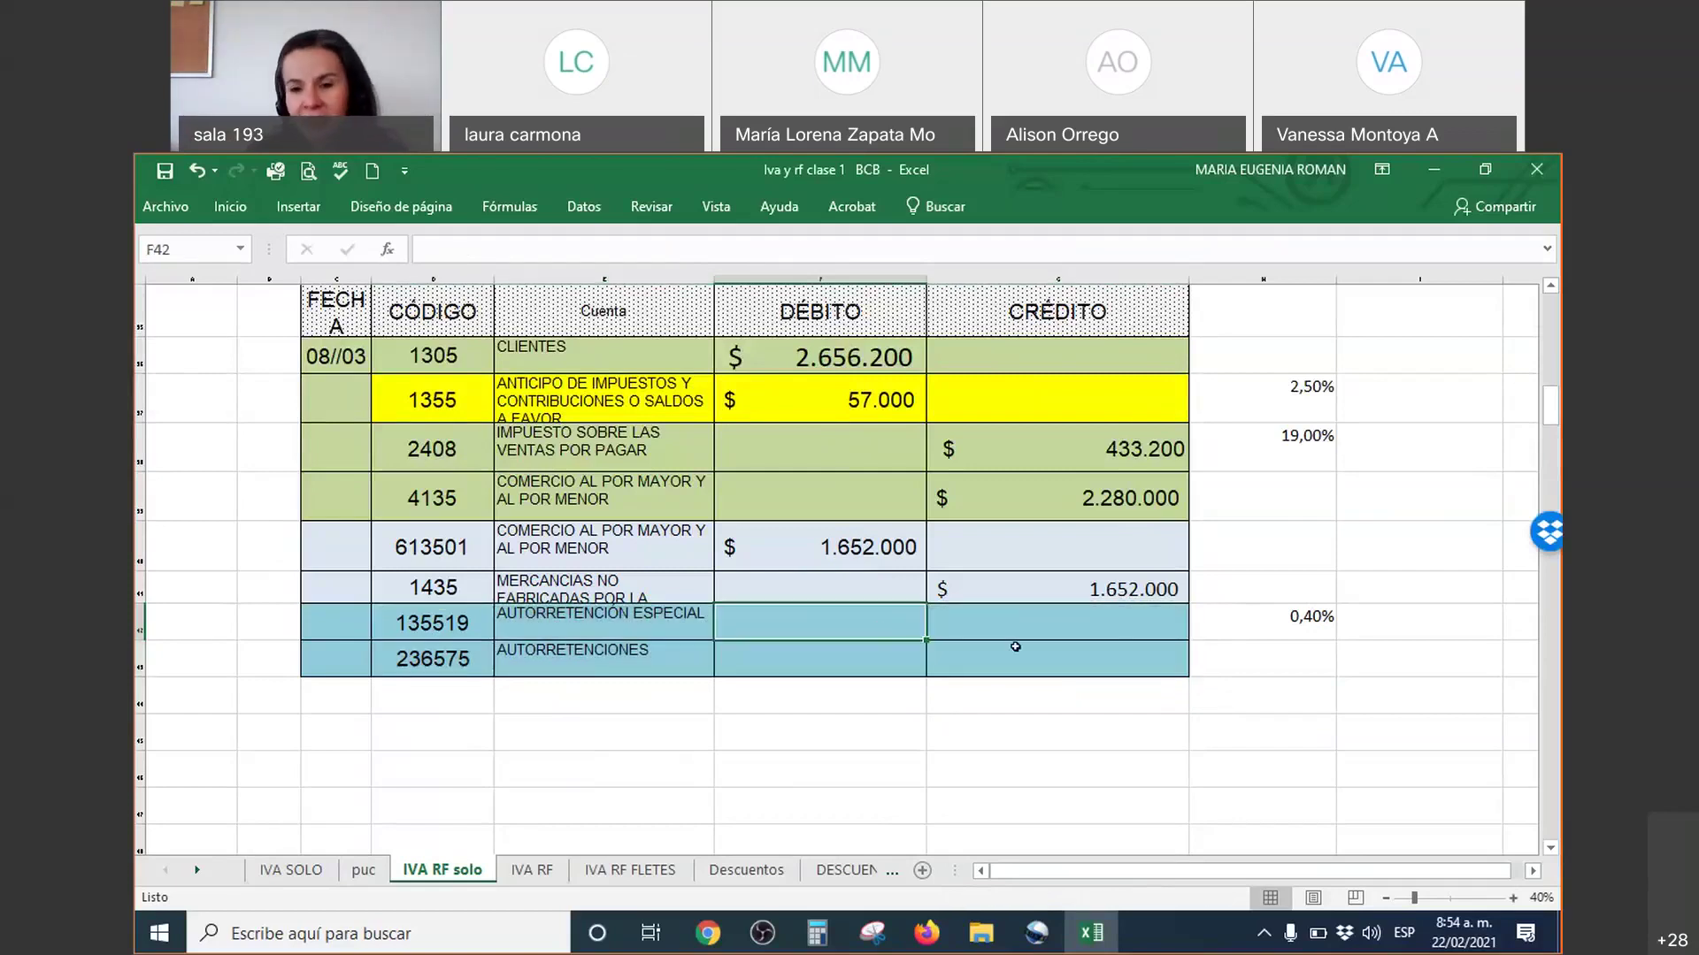
{"action": "left_click", "coordinate": [1301, 627]}
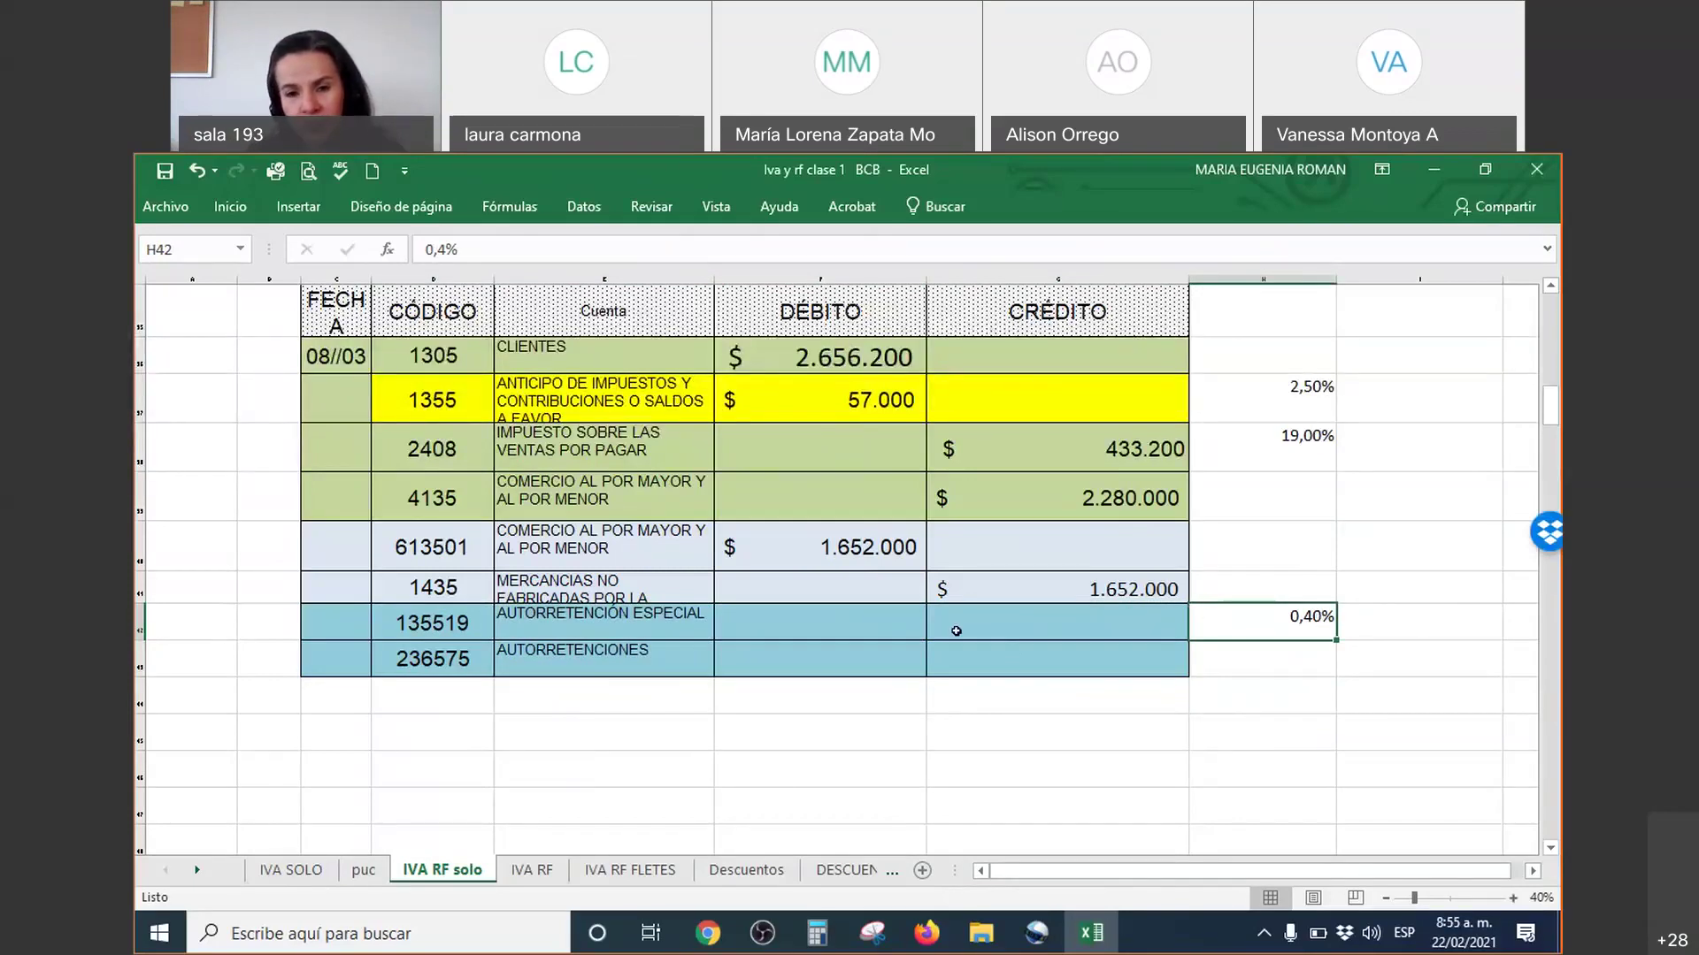
{"action": "left_click", "coordinate": [894, 630]}
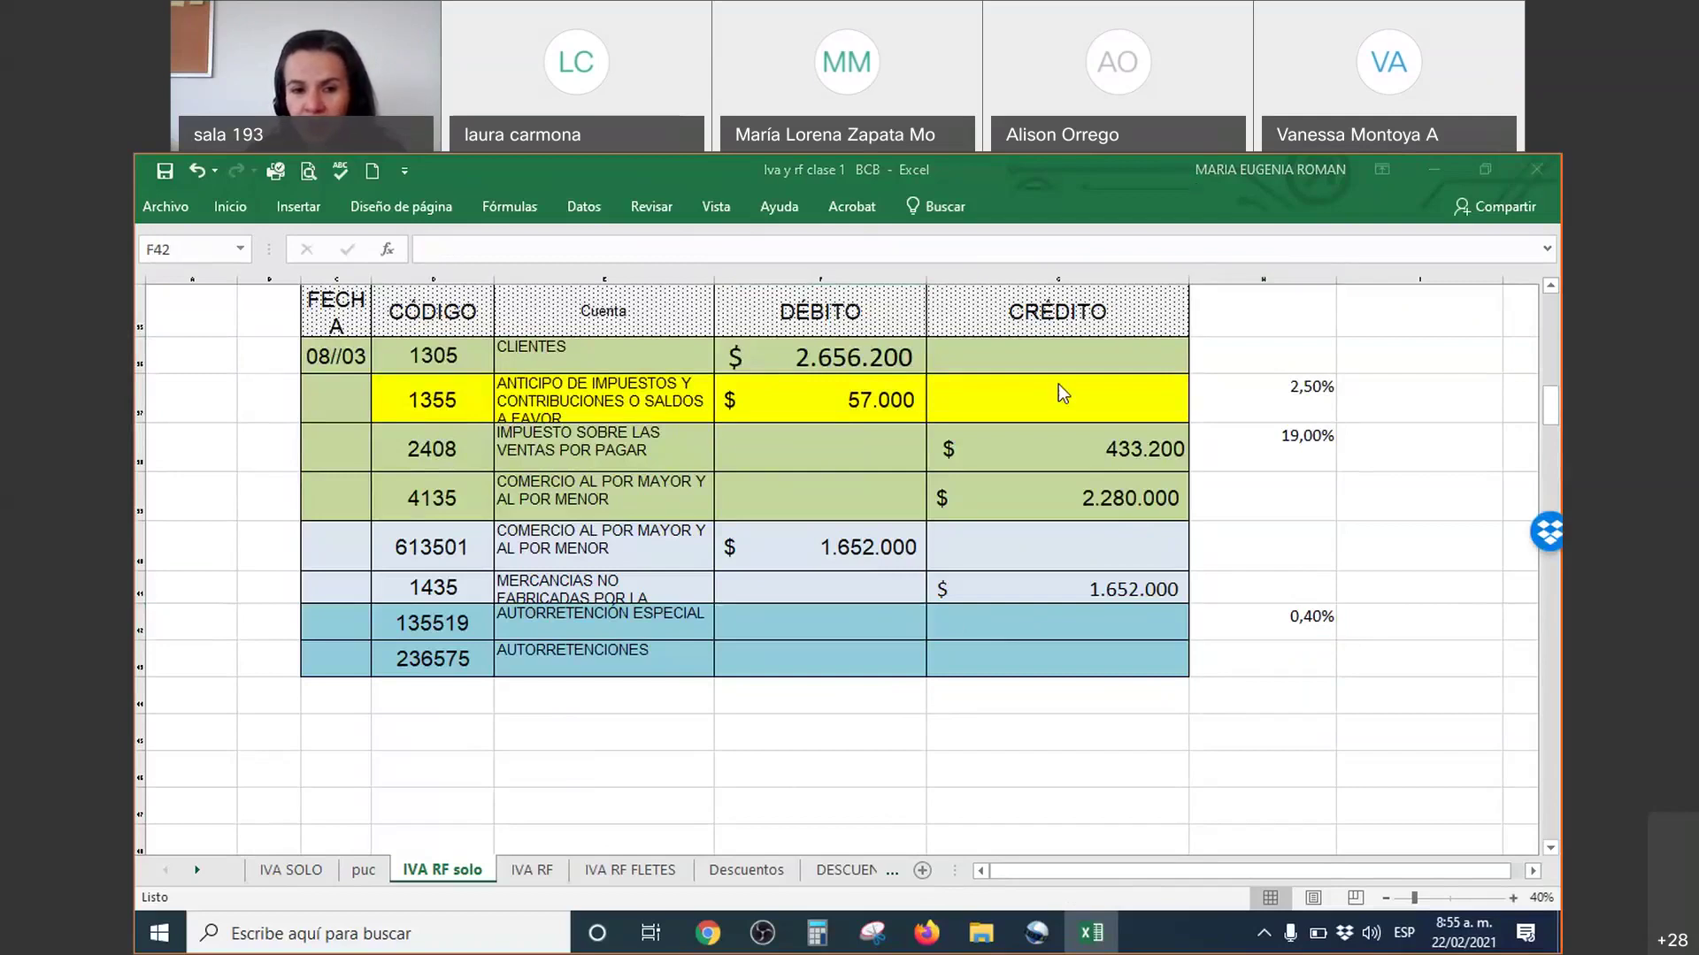
Step: Circle the account 4135 row and underline below the 0,40% rate with the pen, and clear the marks
{"action": "mouse_move", "coordinate": [384, 471]}
{"action": "left_mouse_down"}
{"action": "mouse_move", "coordinate": [386, 521]}
{"action": "mouse_move", "coordinate": [1207, 511]}
{"action": "mouse_move", "coordinate": [1145, 456]}
{"action": "mouse_move", "coordinate": [390, 457]}
{"action": "mouse_move", "coordinate": [384, 492]}
{"action": "left_mouse_up"}
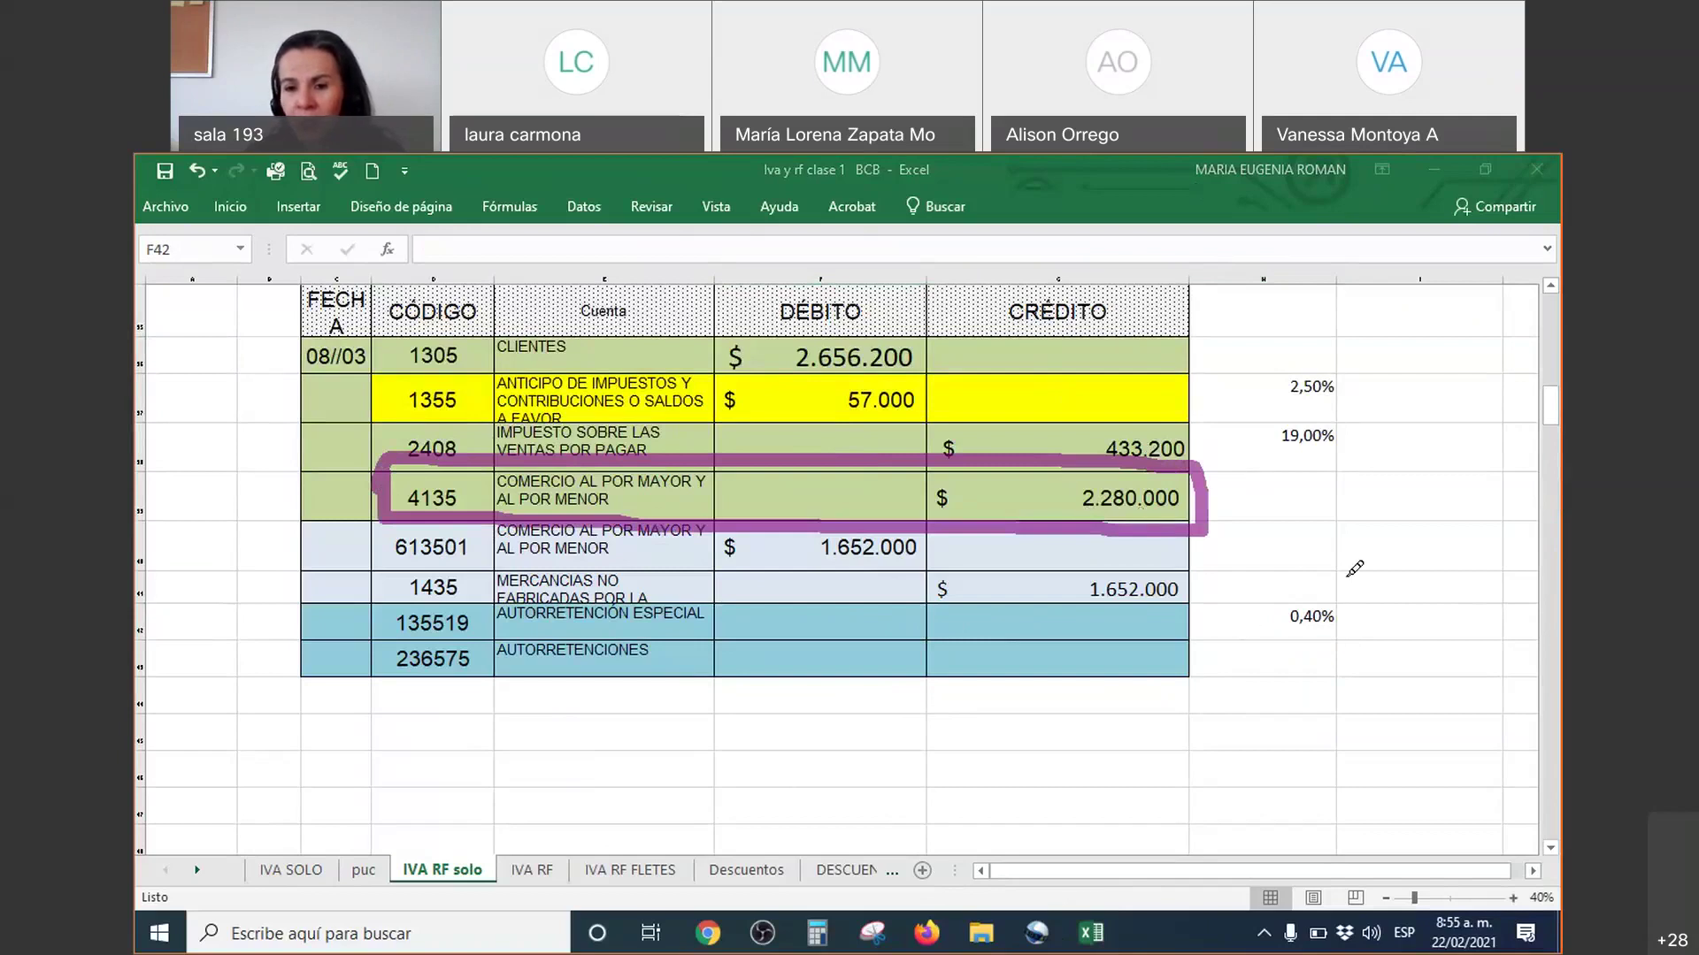
{"action": "left_click_drag", "start_coordinate": [1250, 674], "coordinate": [1351, 660]}
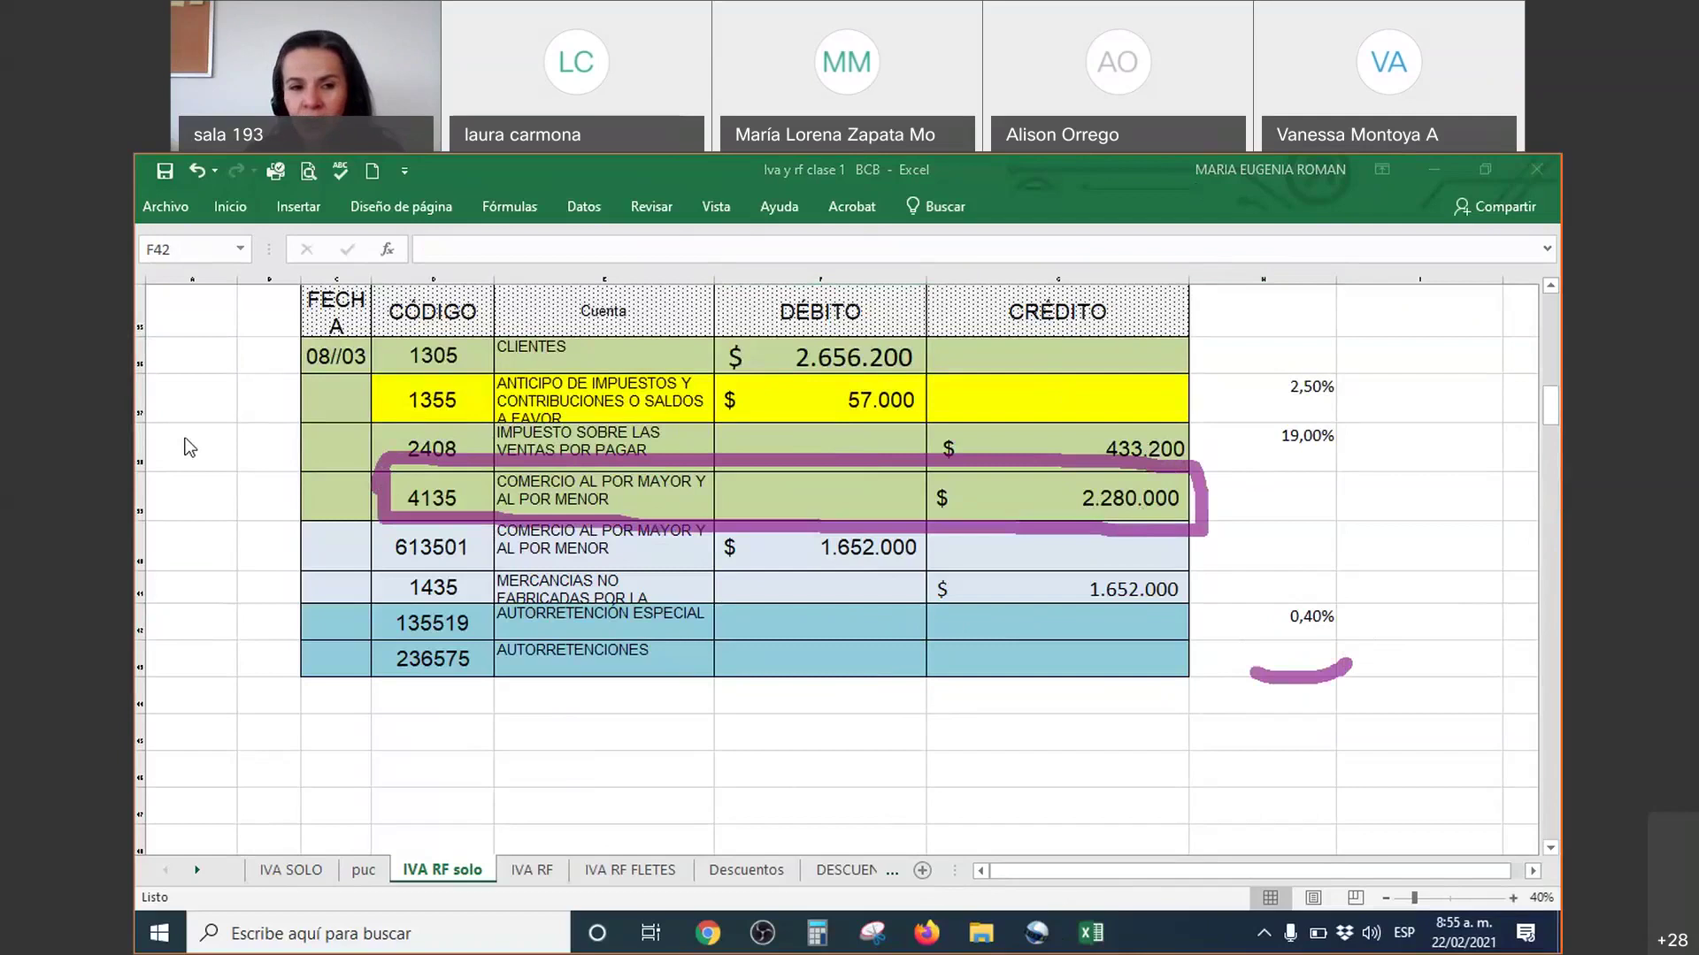
{"action": "key", "text": "Escape"}
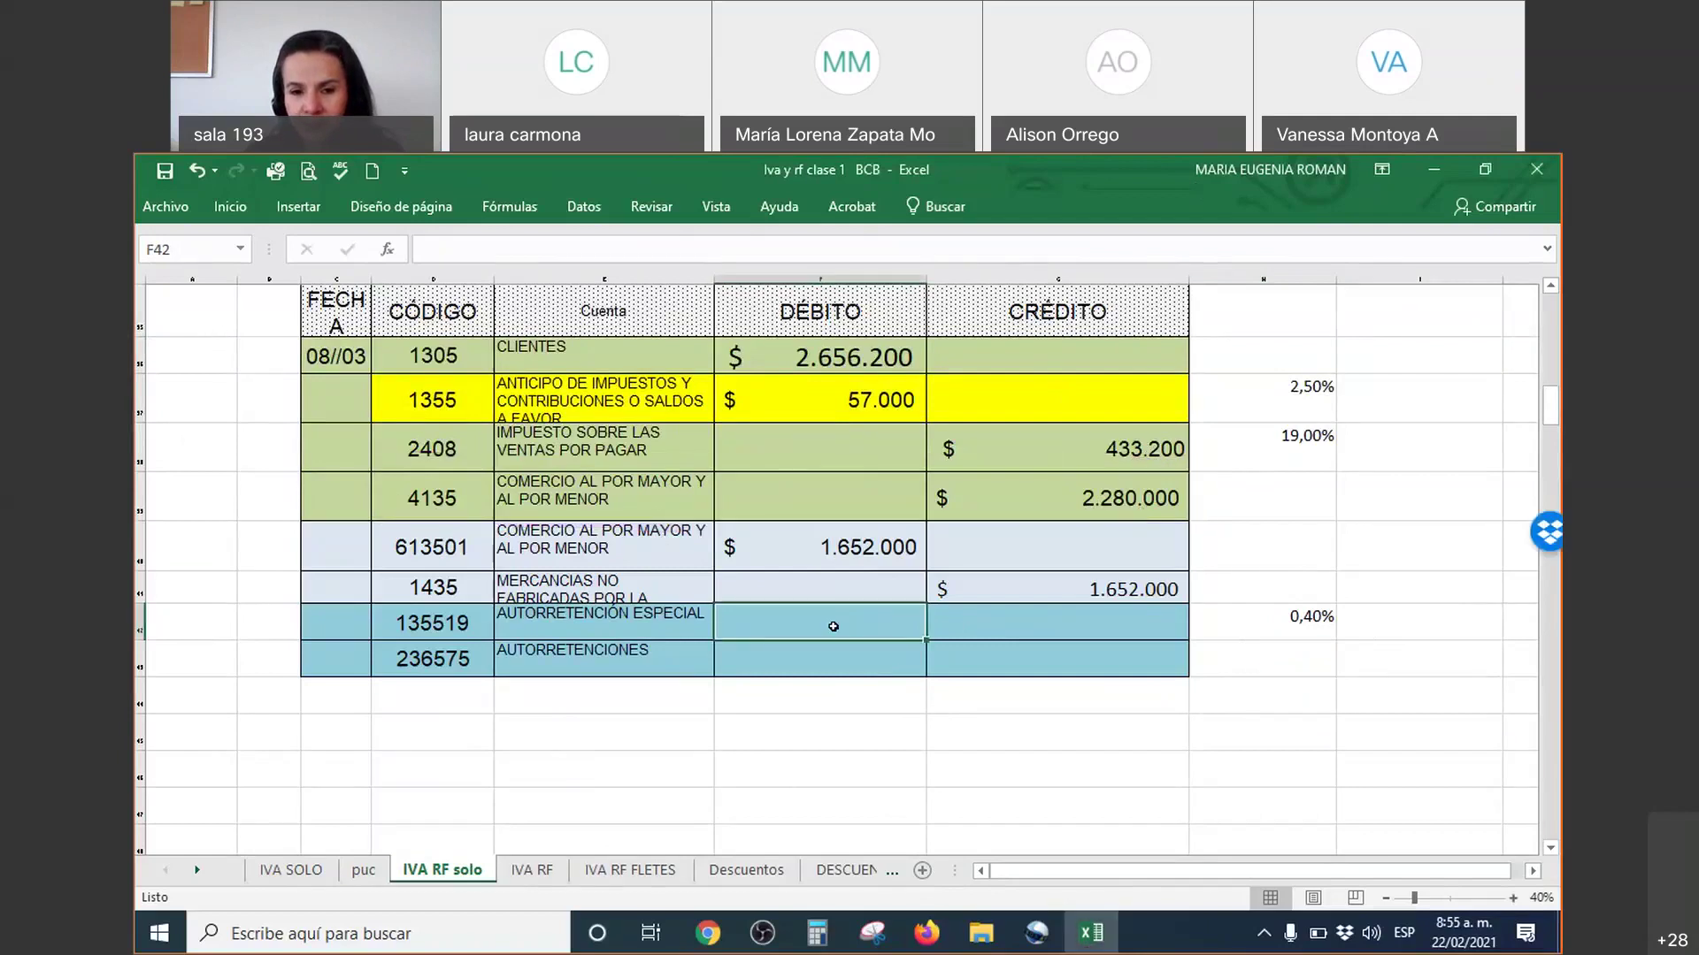
Step: Calculate the AUTORRETENCIÓN ESPECIAL debit for account 135519 in F42 with the formula +G39*H42
{"action": "type", "text": "+"}
{"action": "key", "text": "Up"}
{"action": "key", "text": "Up"}
{"action": "key", "text": "Up"}
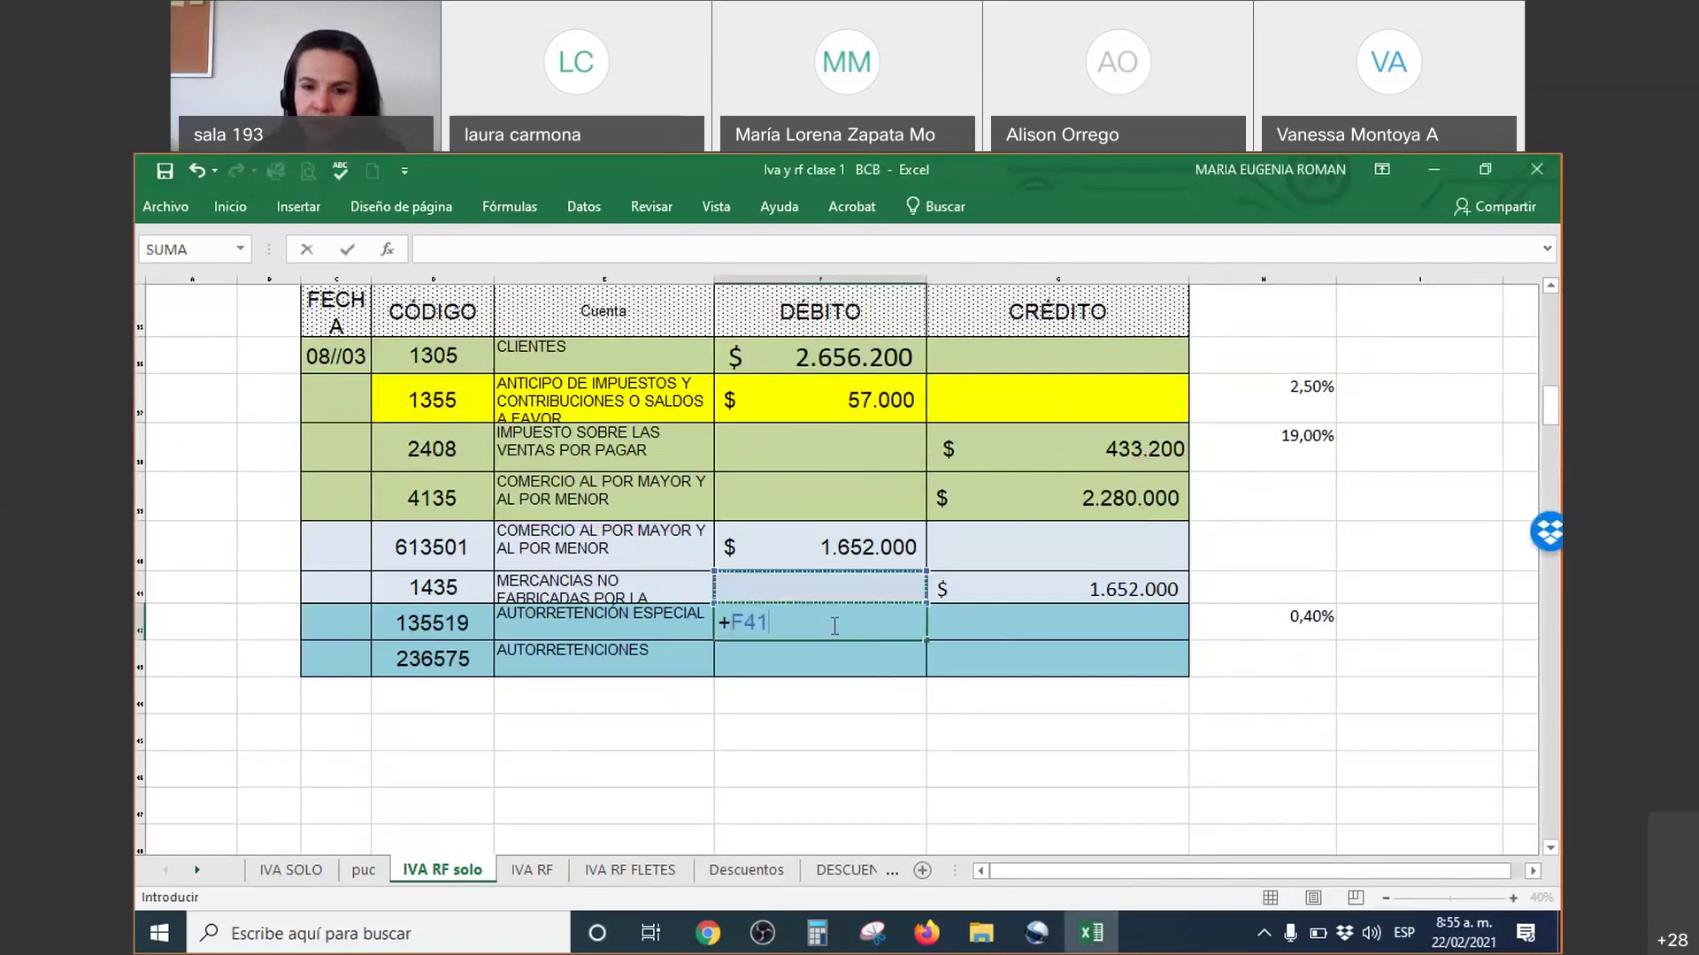
{"action": "key", "text": "Right"}
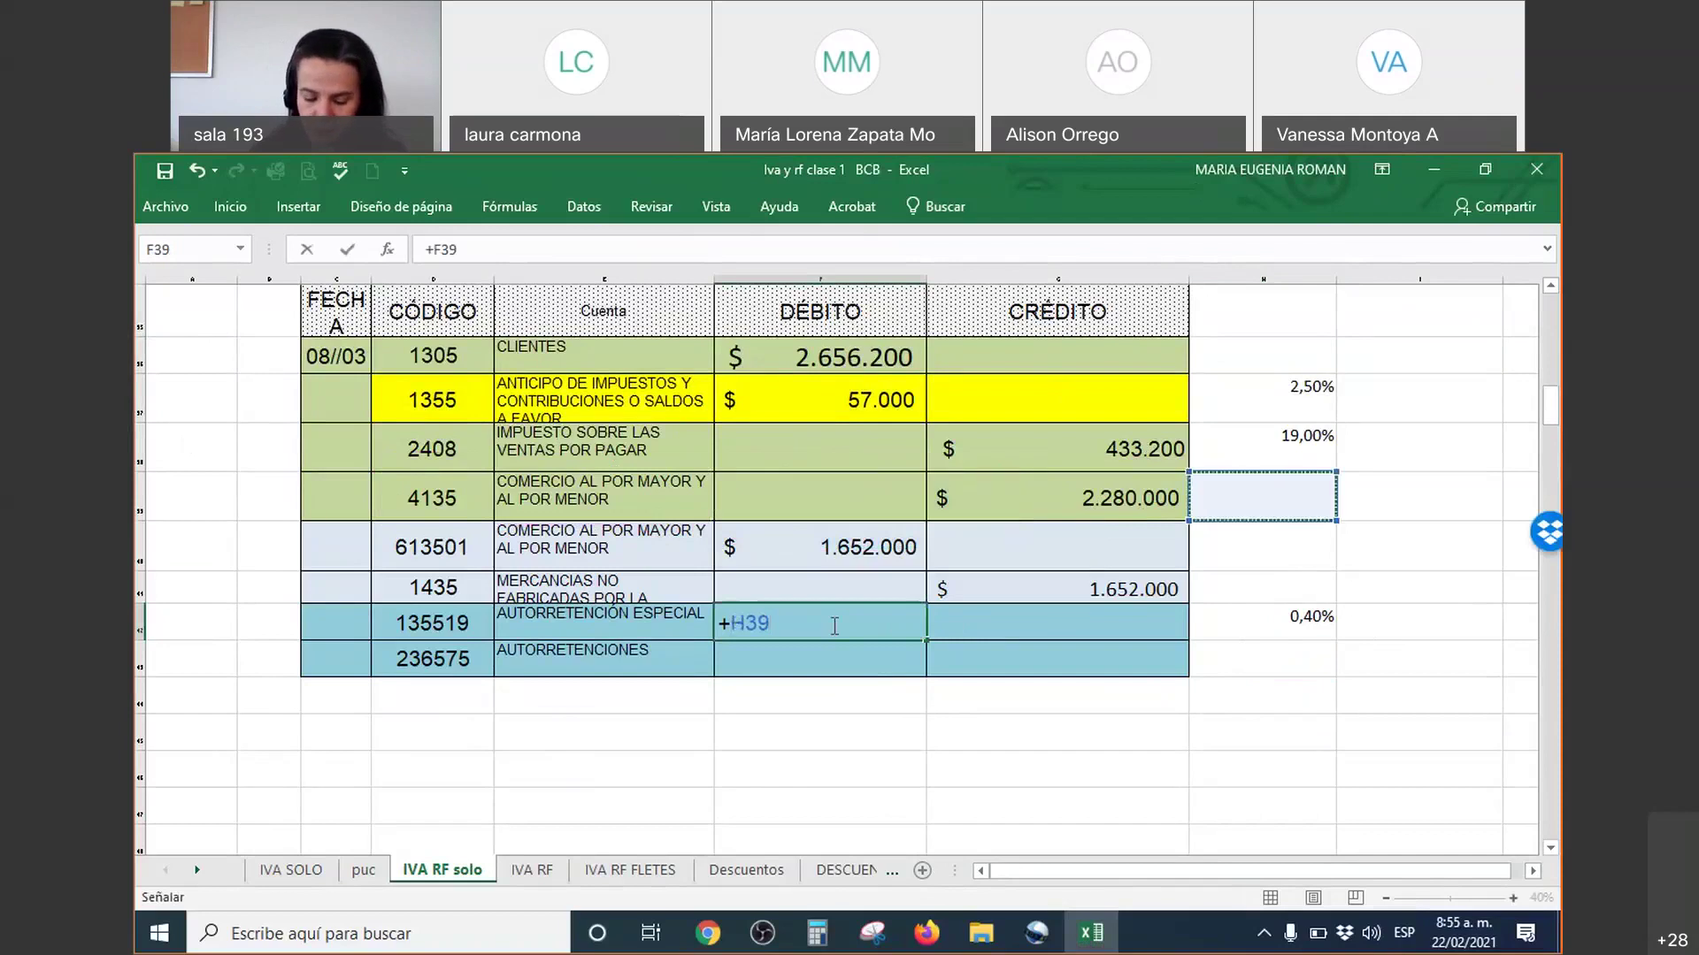
{"action": "type", "text": "*"}
{"action": "key", "text": "Down"}
{"action": "key", "text": "Up"}
{"action": "key", "text": "Right"}
{"action": "key", "text": "Right"}
{"action": "key", "text": "Return"}
Step: Link the AUTORRETENCIONES credit for account 236575 in G43 to the debit with the formula +F42
{"action": "key", "text": "Right"}
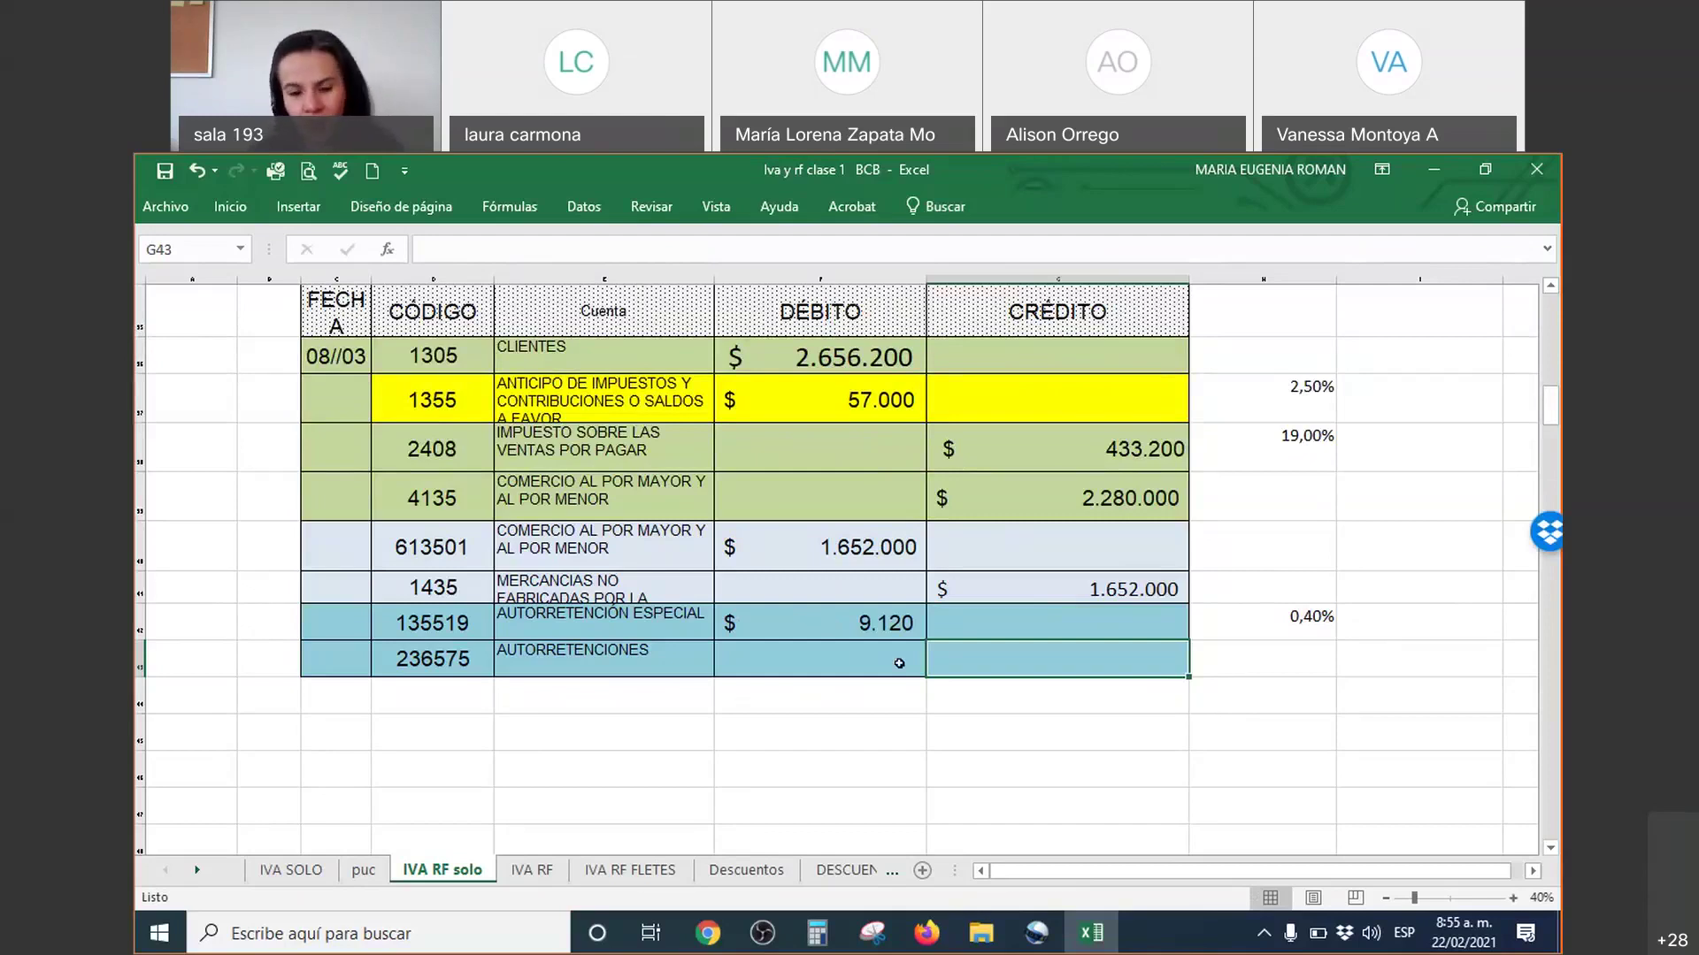
{"action": "type", "text": "+"}
{"action": "key", "text": "Left"}
{"action": "key", "text": "Up"}
{"action": "key", "text": "Return"}
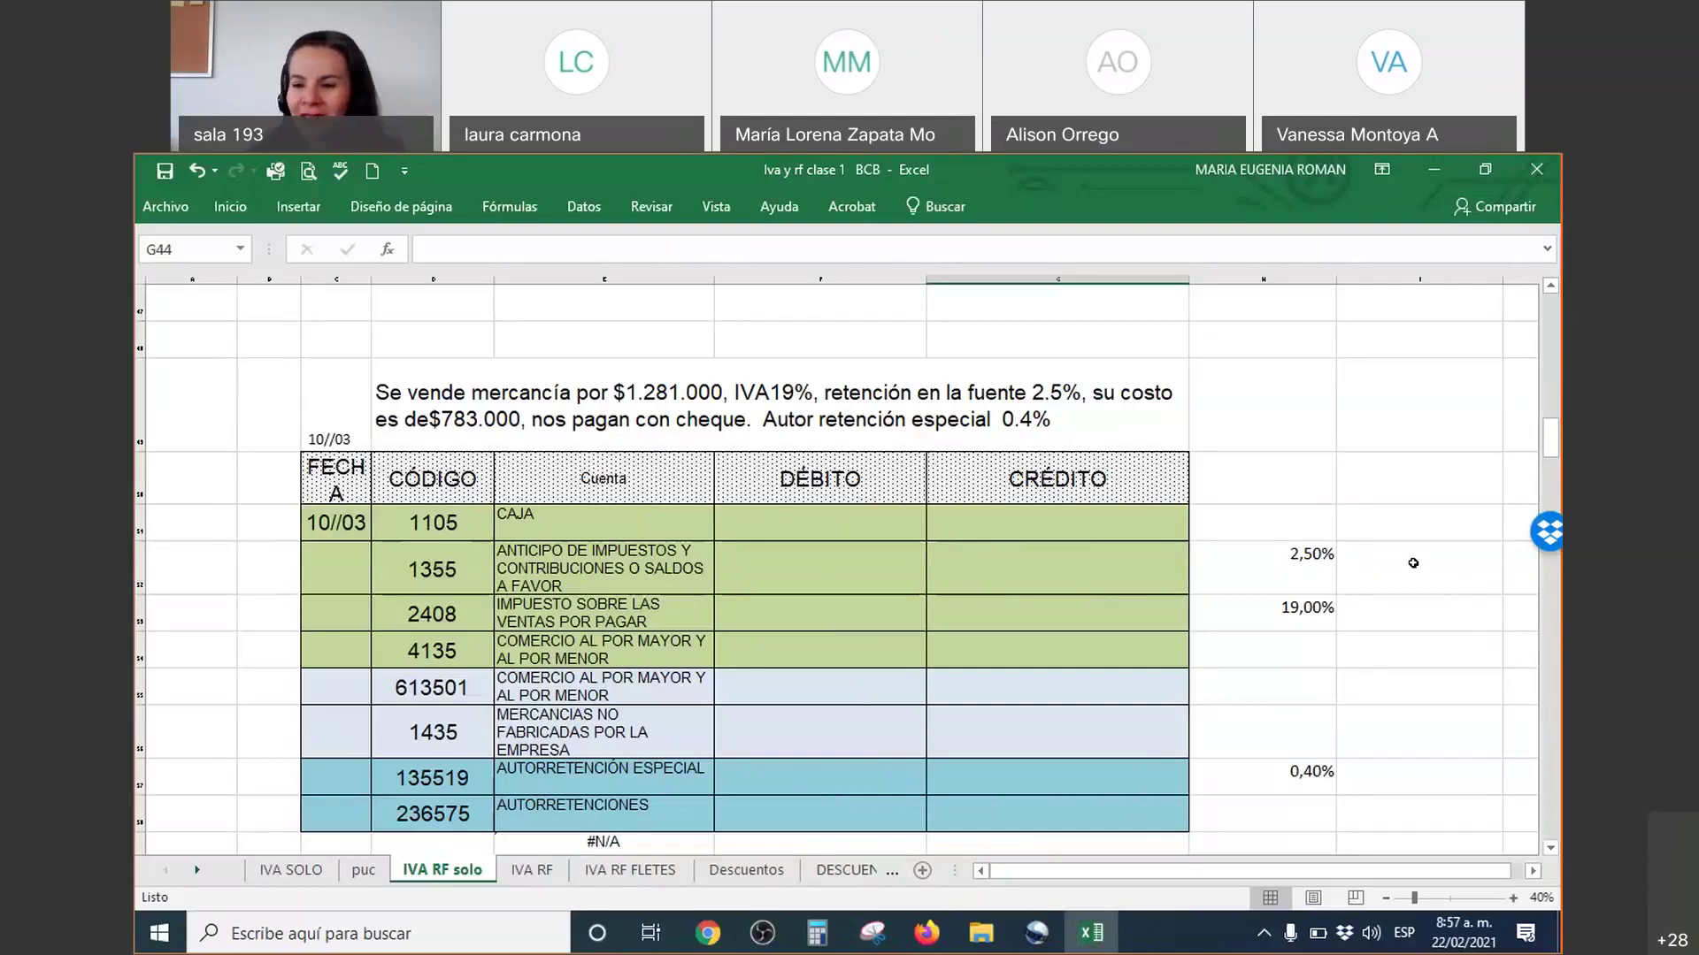
Step: Enter the 10//03 sale amount of 1281000 as the credit for account 4135 in G54
{"action": "left_click", "coordinate": [1550, 849]}
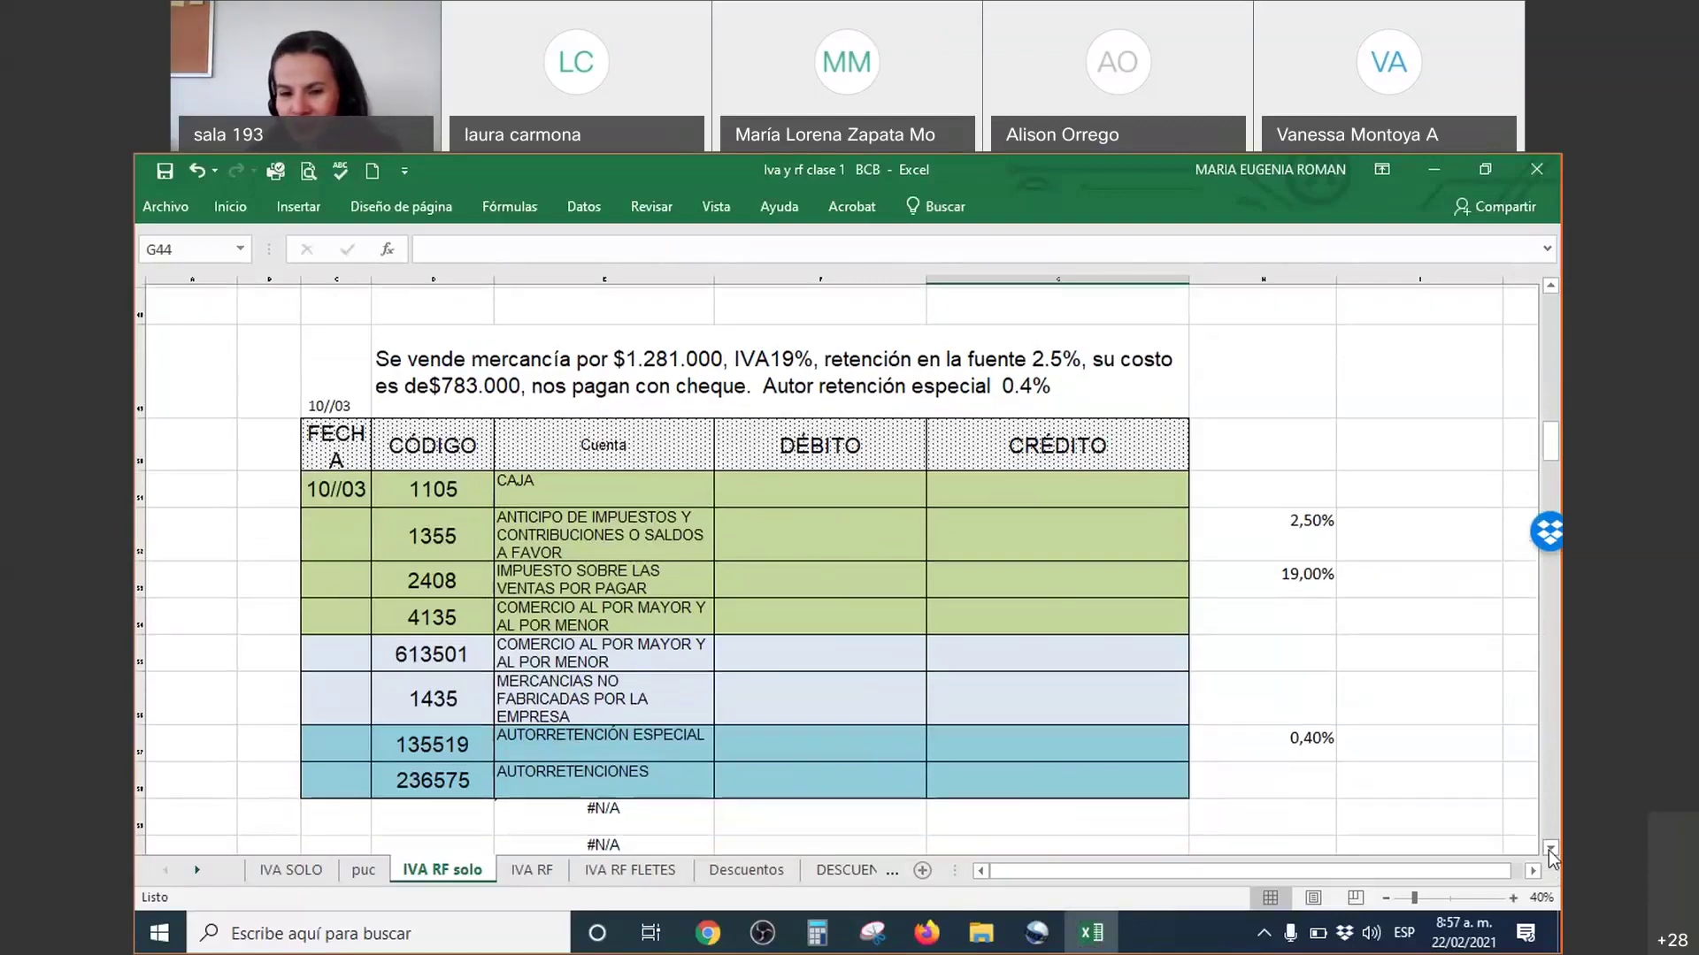
{"action": "left_click", "coordinate": [1550, 850]}
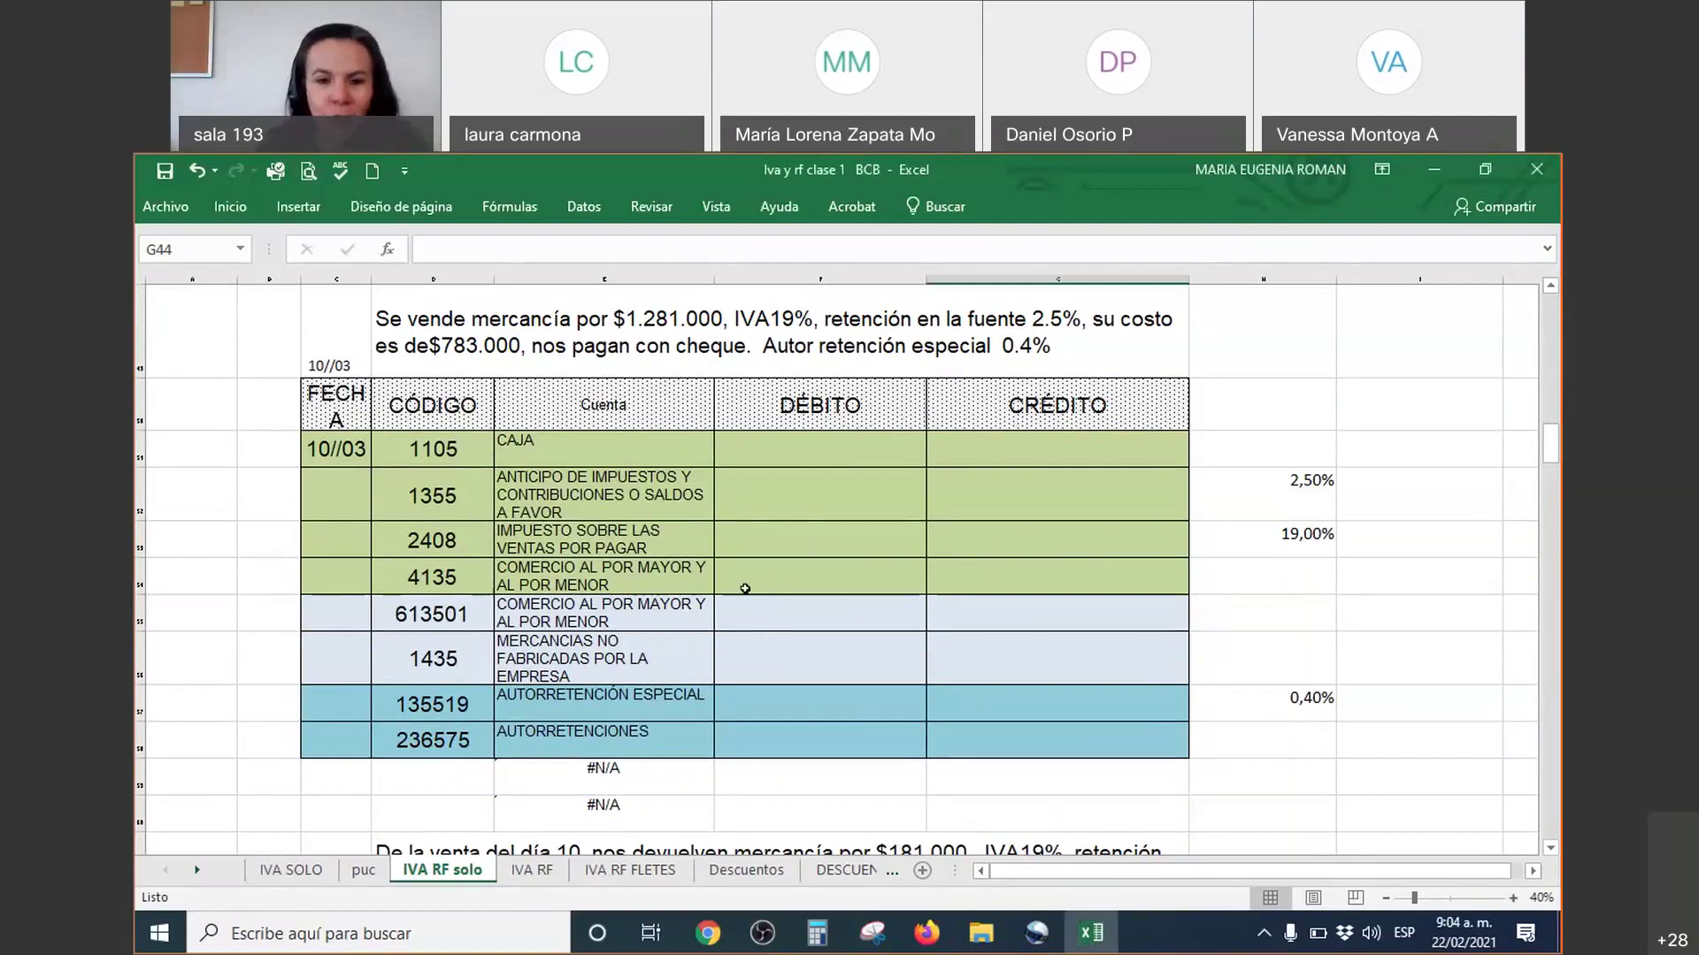
{"action": "left_click", "coordinate": [983, 589]}
{"action": "scroll", "coordinate": [983, 588], "scroll_direction": "up", "scroll_amount": 1}
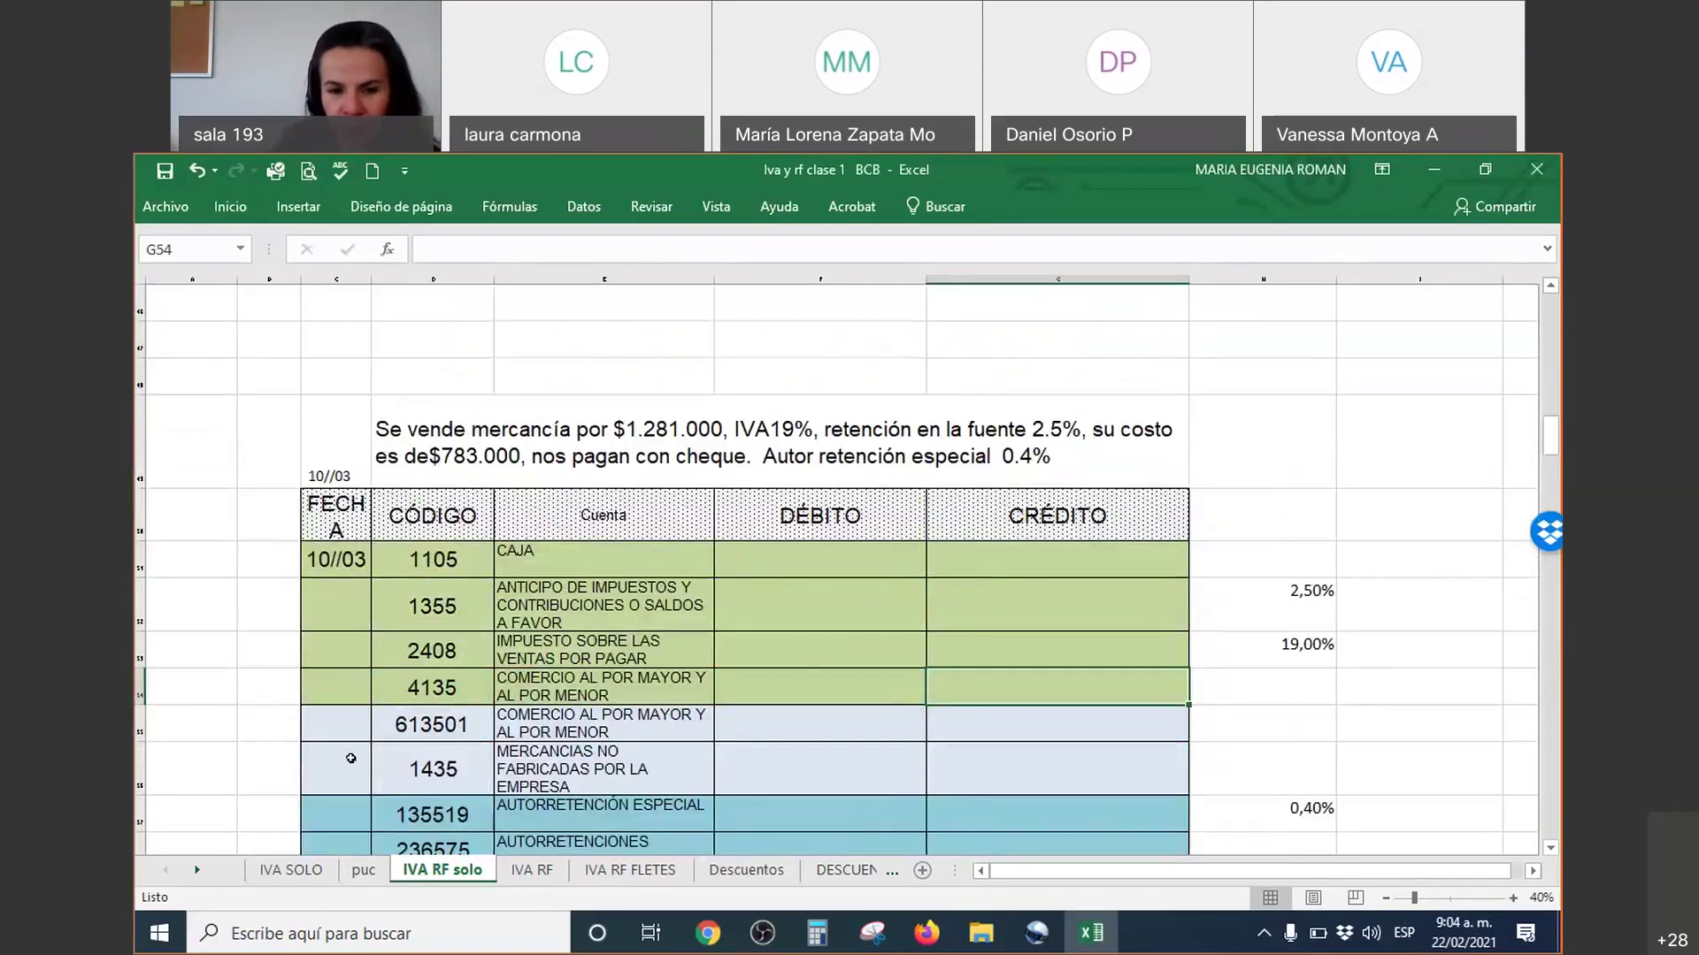
{"action": "key", "text": "XF86AudioRaiseVolume"}
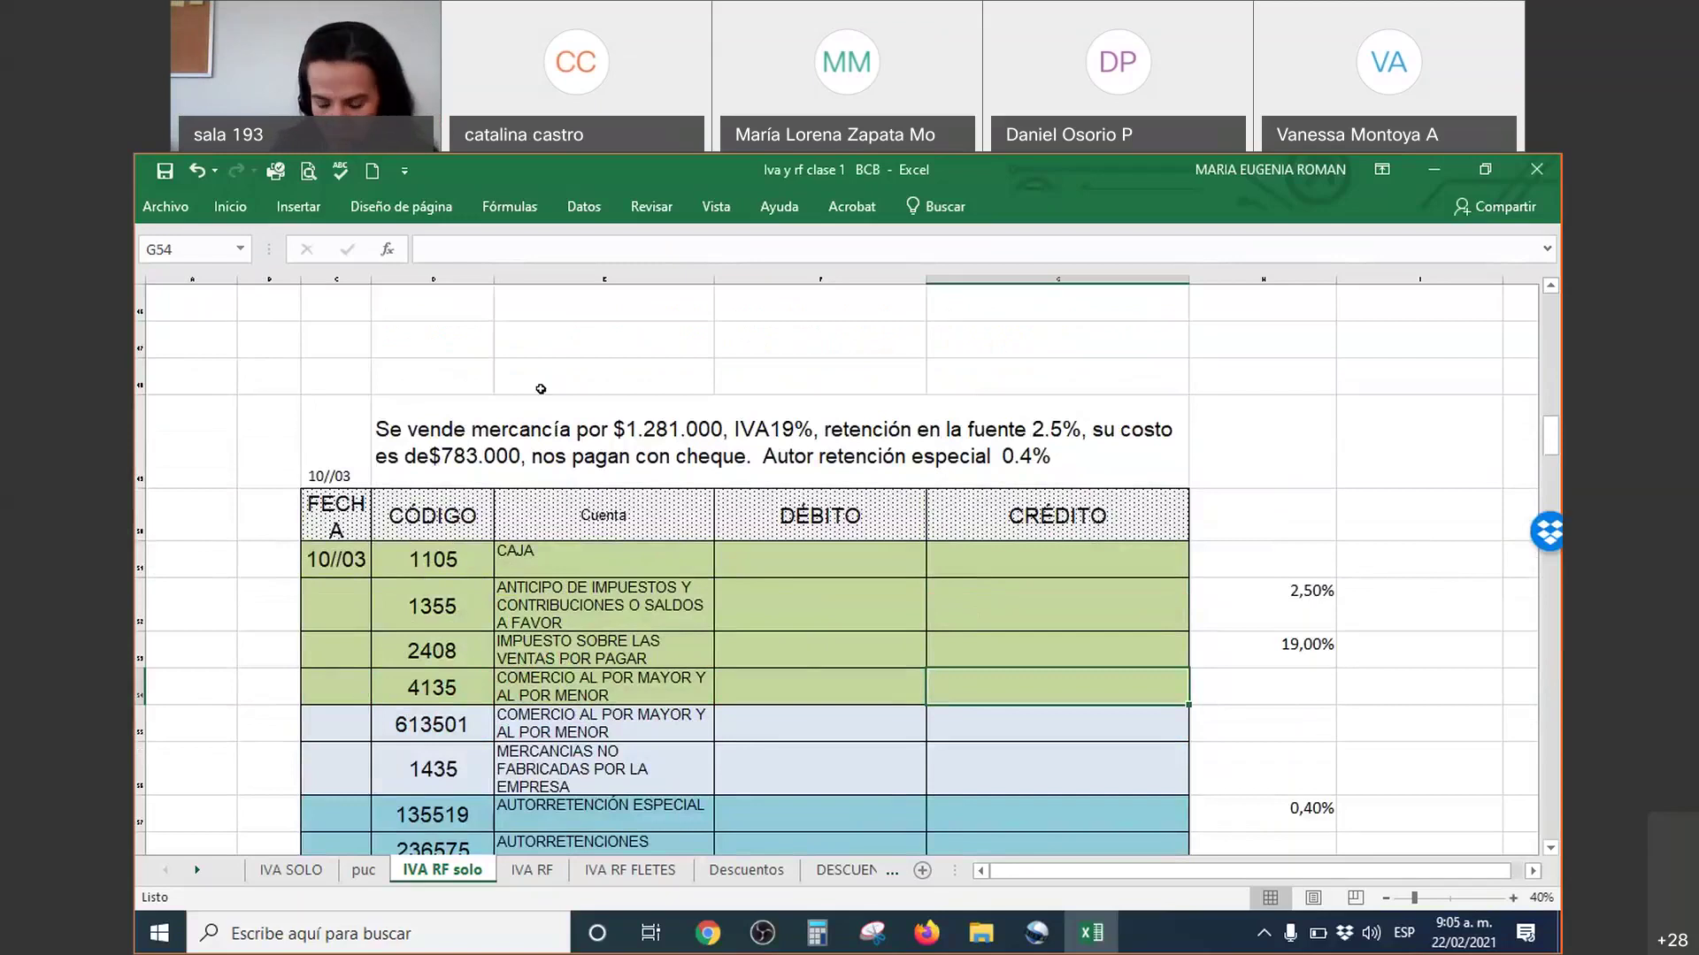
{"action": "type", "text": "1281000"}
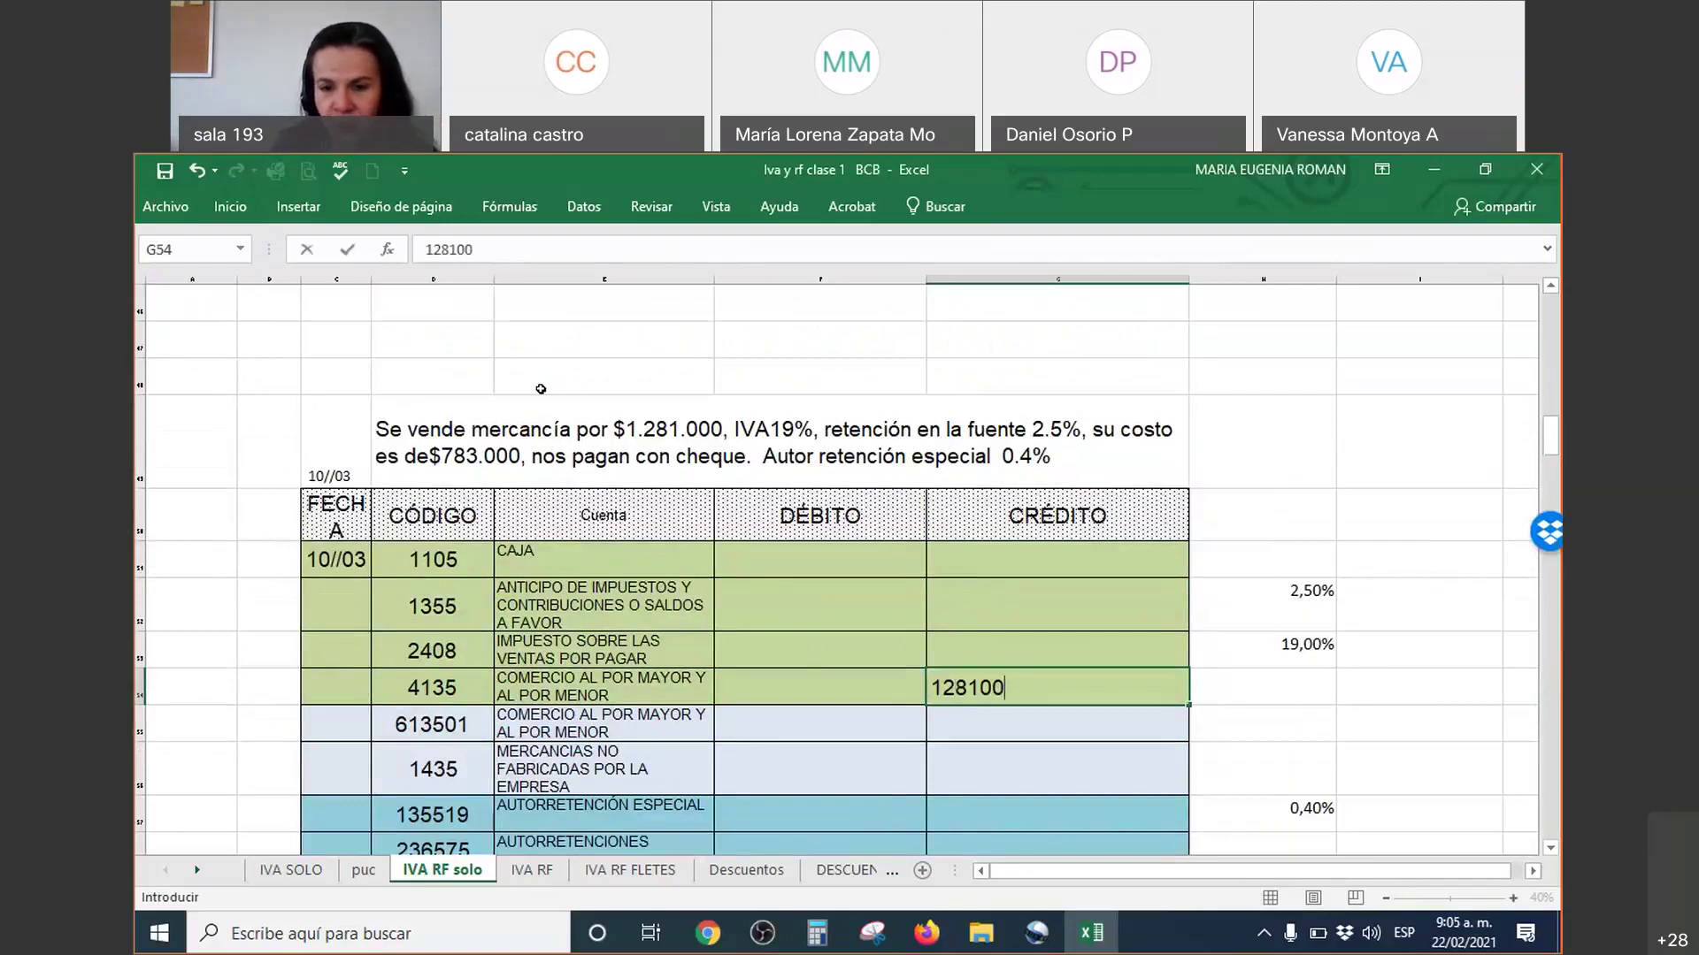
{"action": "key", "text": "Return"}
Step: Calculate the 19% IVA credit for account 2408 in G53 with the formula +G54*H53
{"action": "key", "text": "Up"}
{"action": "key", "text": "Up"}
{"action": "type", "text": "+"}
{"action": "key", "text": "Down"}
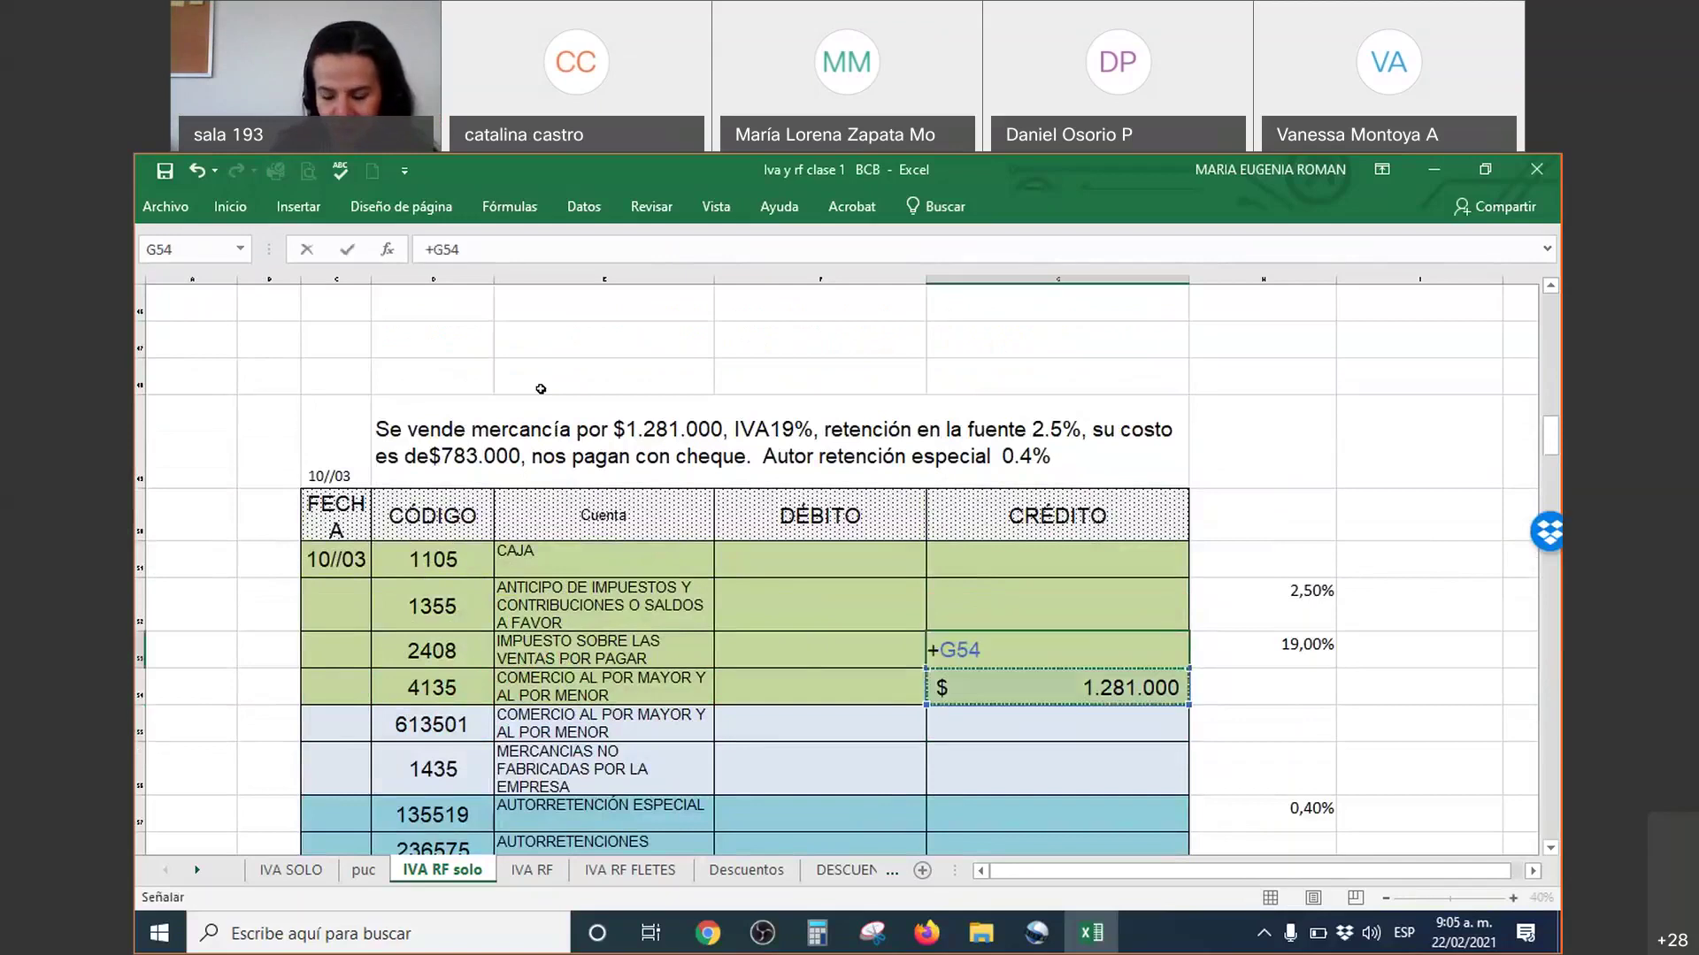
{"action": "type", "text": "*"}
{"action": "key", "text": "Right"}
{"action": "key", "text": "Return"}
Step: Calculate the 2.5% withholding debit for account 1355 in F52 with the formula +G54*H52
{"action": "key", "text": "Up"}
{"action": "key", "text": "Up"}
{"action": "key", "text": "Left"}
{"action": "type", "text": "+"}
{"action": "key", "text": "Down"}
{"action": "key", "text": "Down"}
{"action": "key", "text": "Right"}
{"action": "type", "text": "*"}
{"action": "key", "text": "Up"}
{"action": "key", "text": "Down"}
{"action": "key", "text": "Right"}
{"action": "key", "text": "Right"}
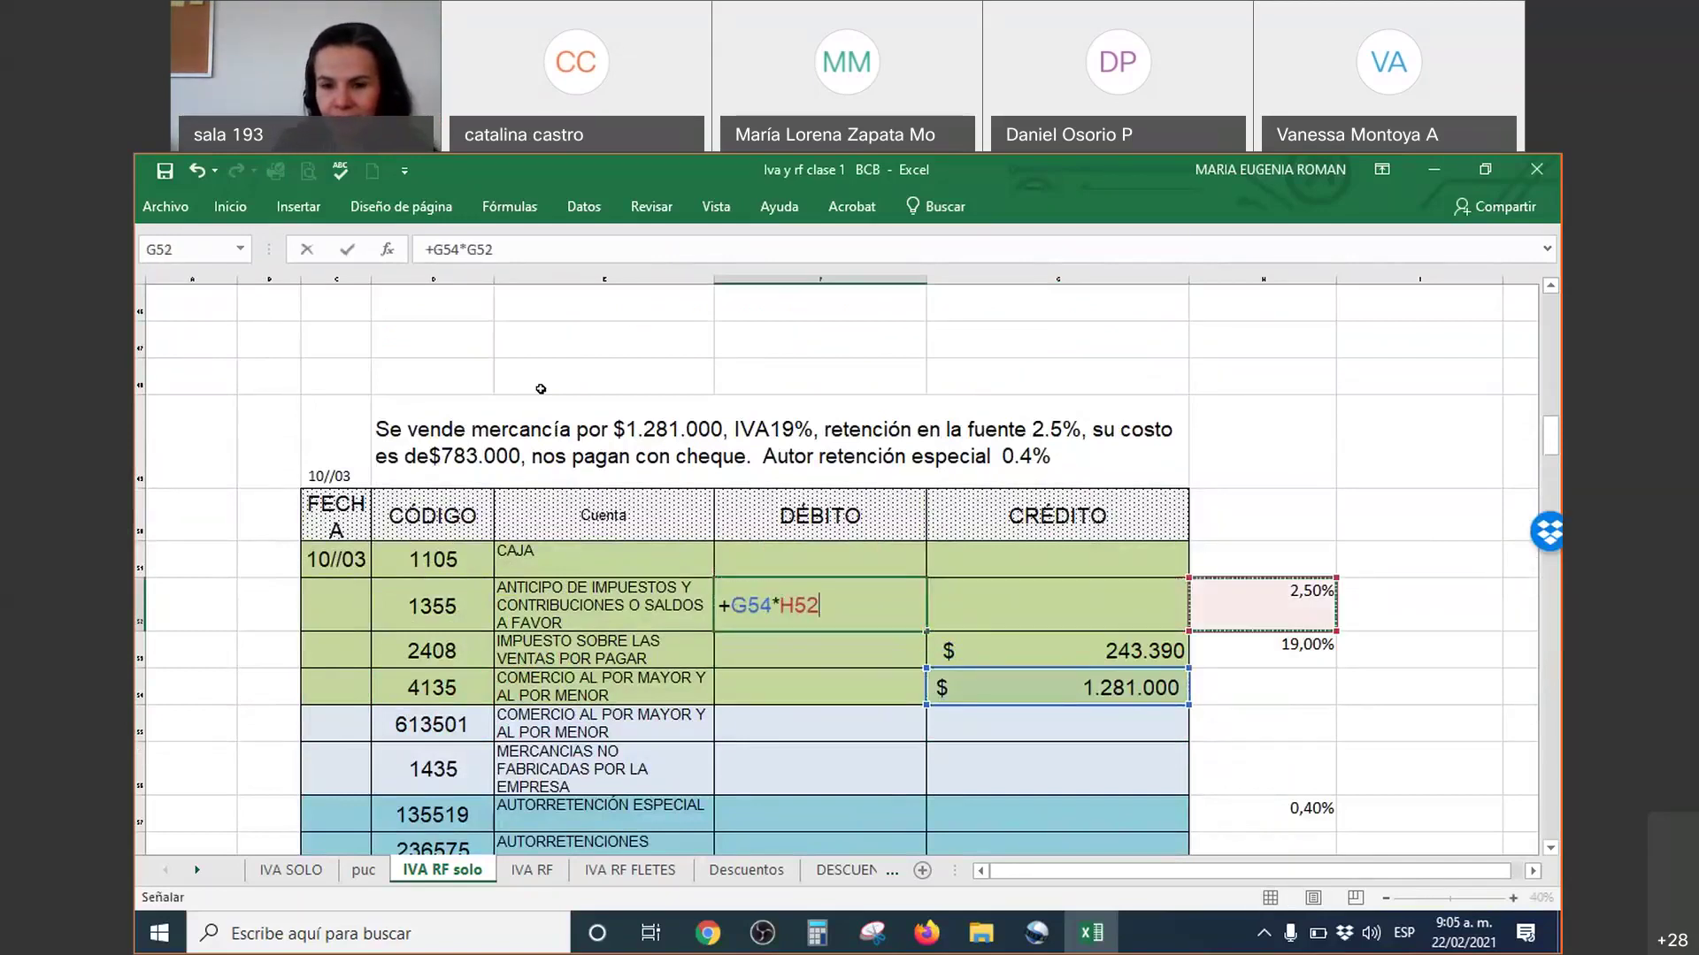
{"action": "key", "text": "Return"}
Step: Enter the formula +G54+G53-G52 for the CAJA debit of account 1105 in F51
{"action": "key", "text": "Up"}
{"action": "key", "text": "Up"}
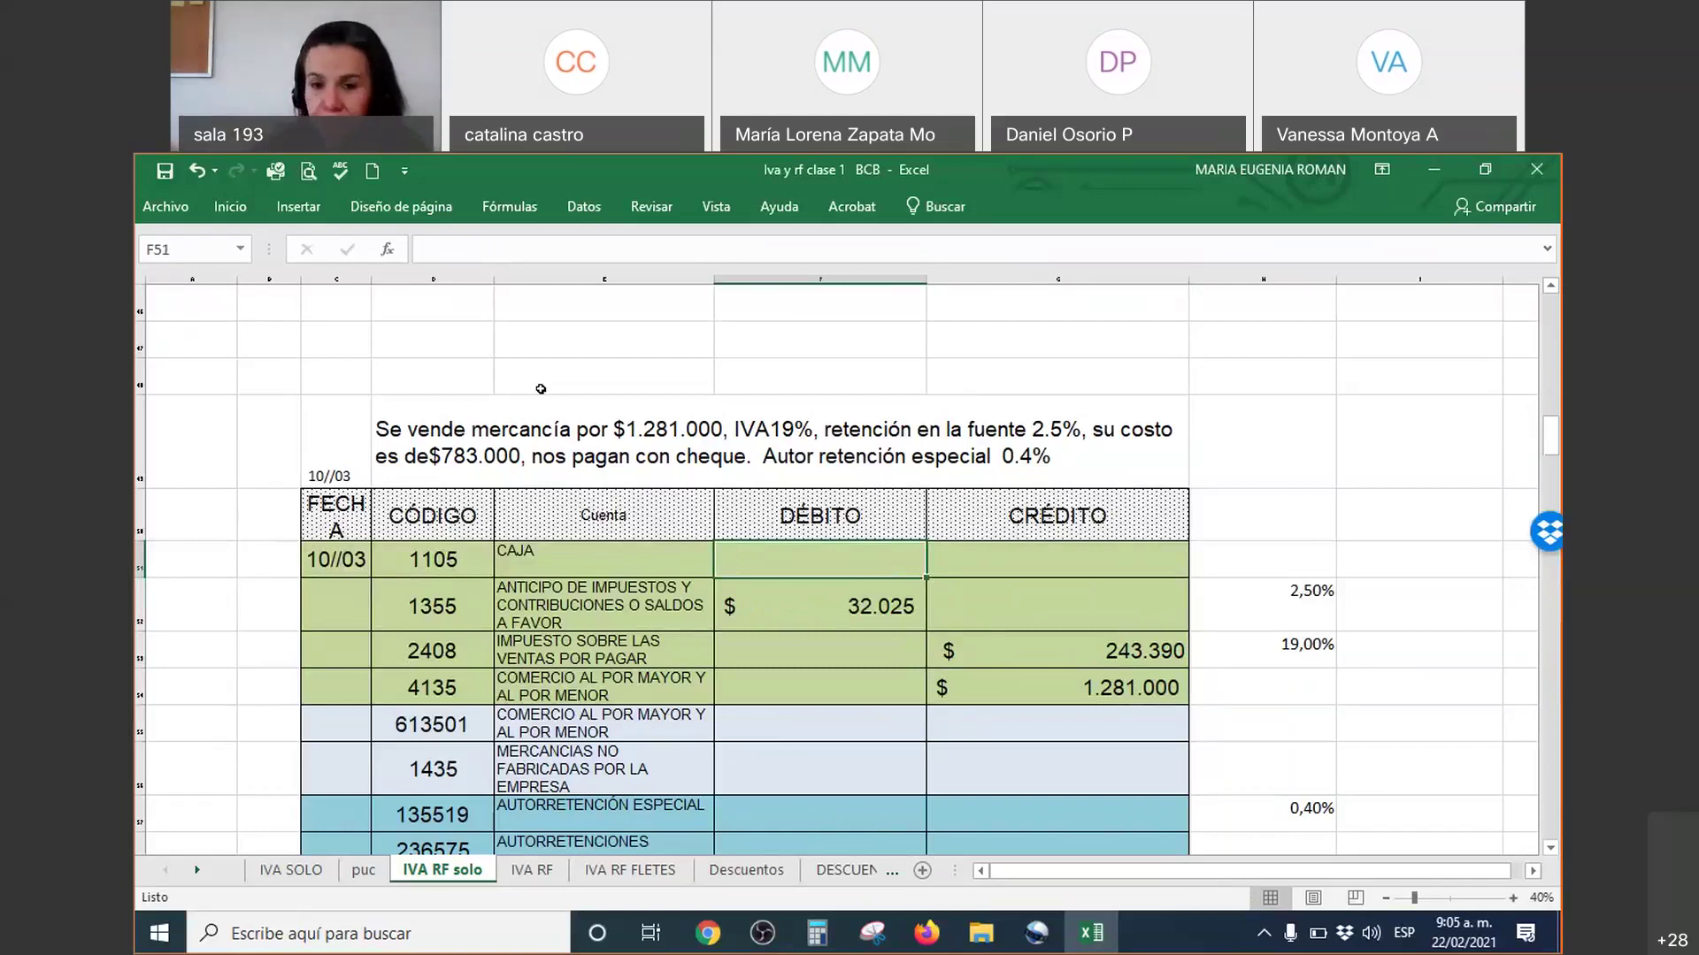
{"action": "type", "text": "+"}
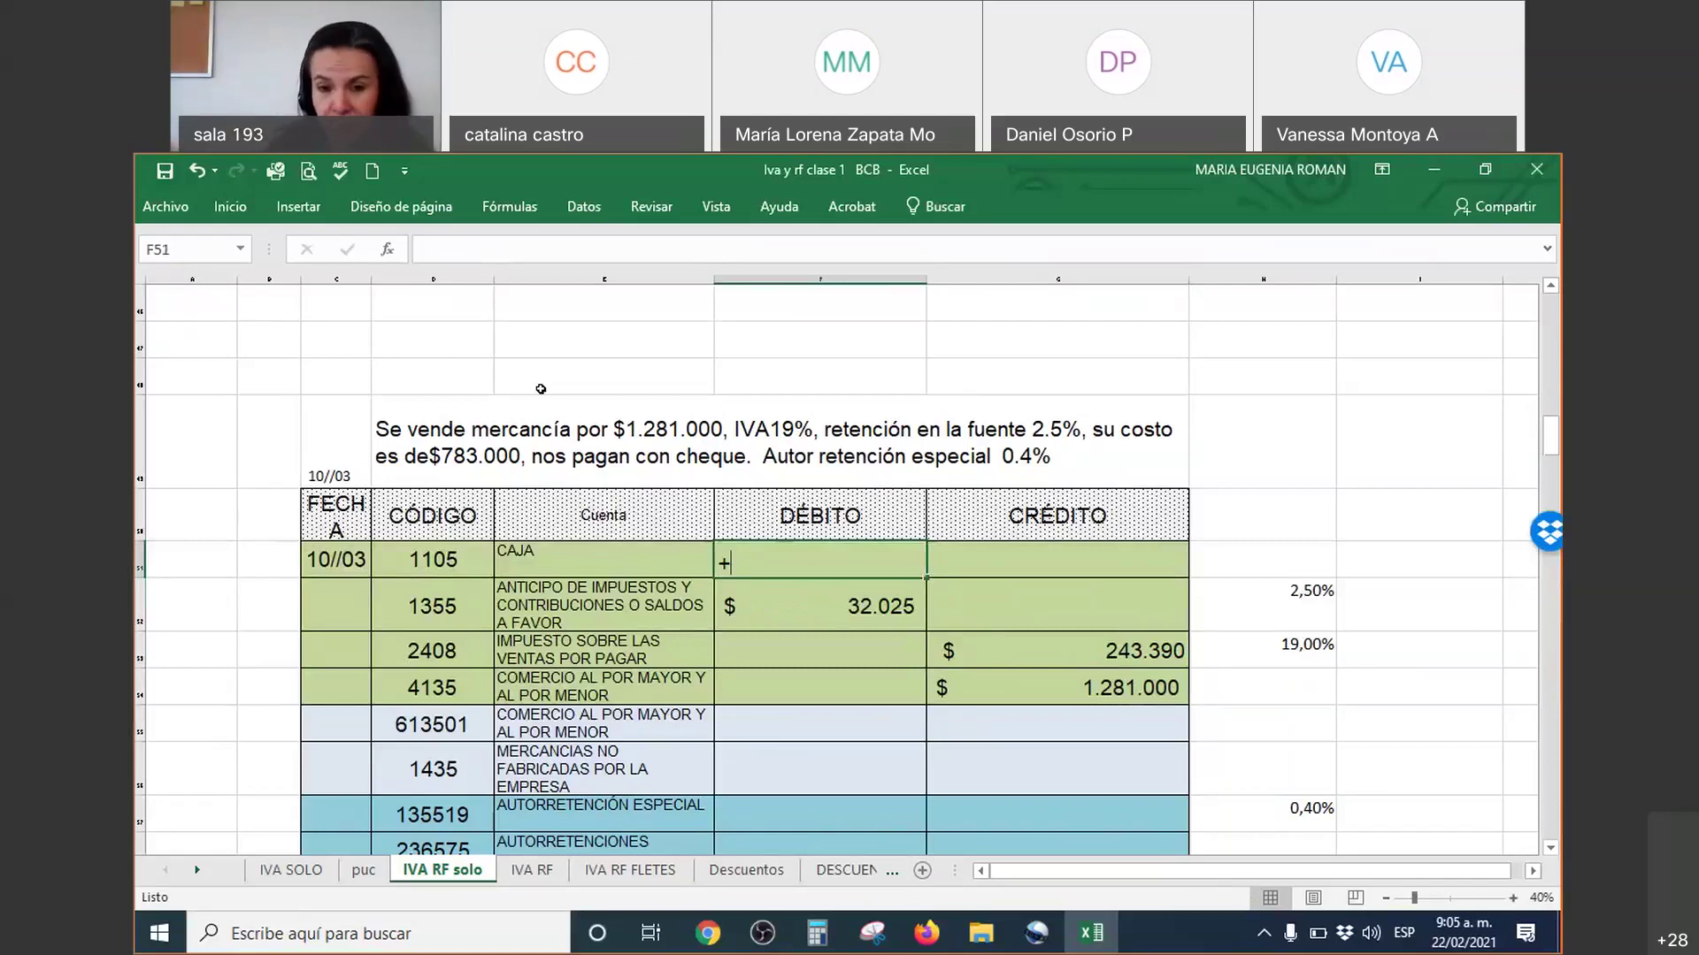
{"action": "left_click", "coordinate": [1100, 688]}
{"action": "type", "text": "+"}
{"action": "left_click", "coordinate": [1097, 648]}
{"action": "type", "text": "-"}
{"action": "key", "text": "BackSpace"}
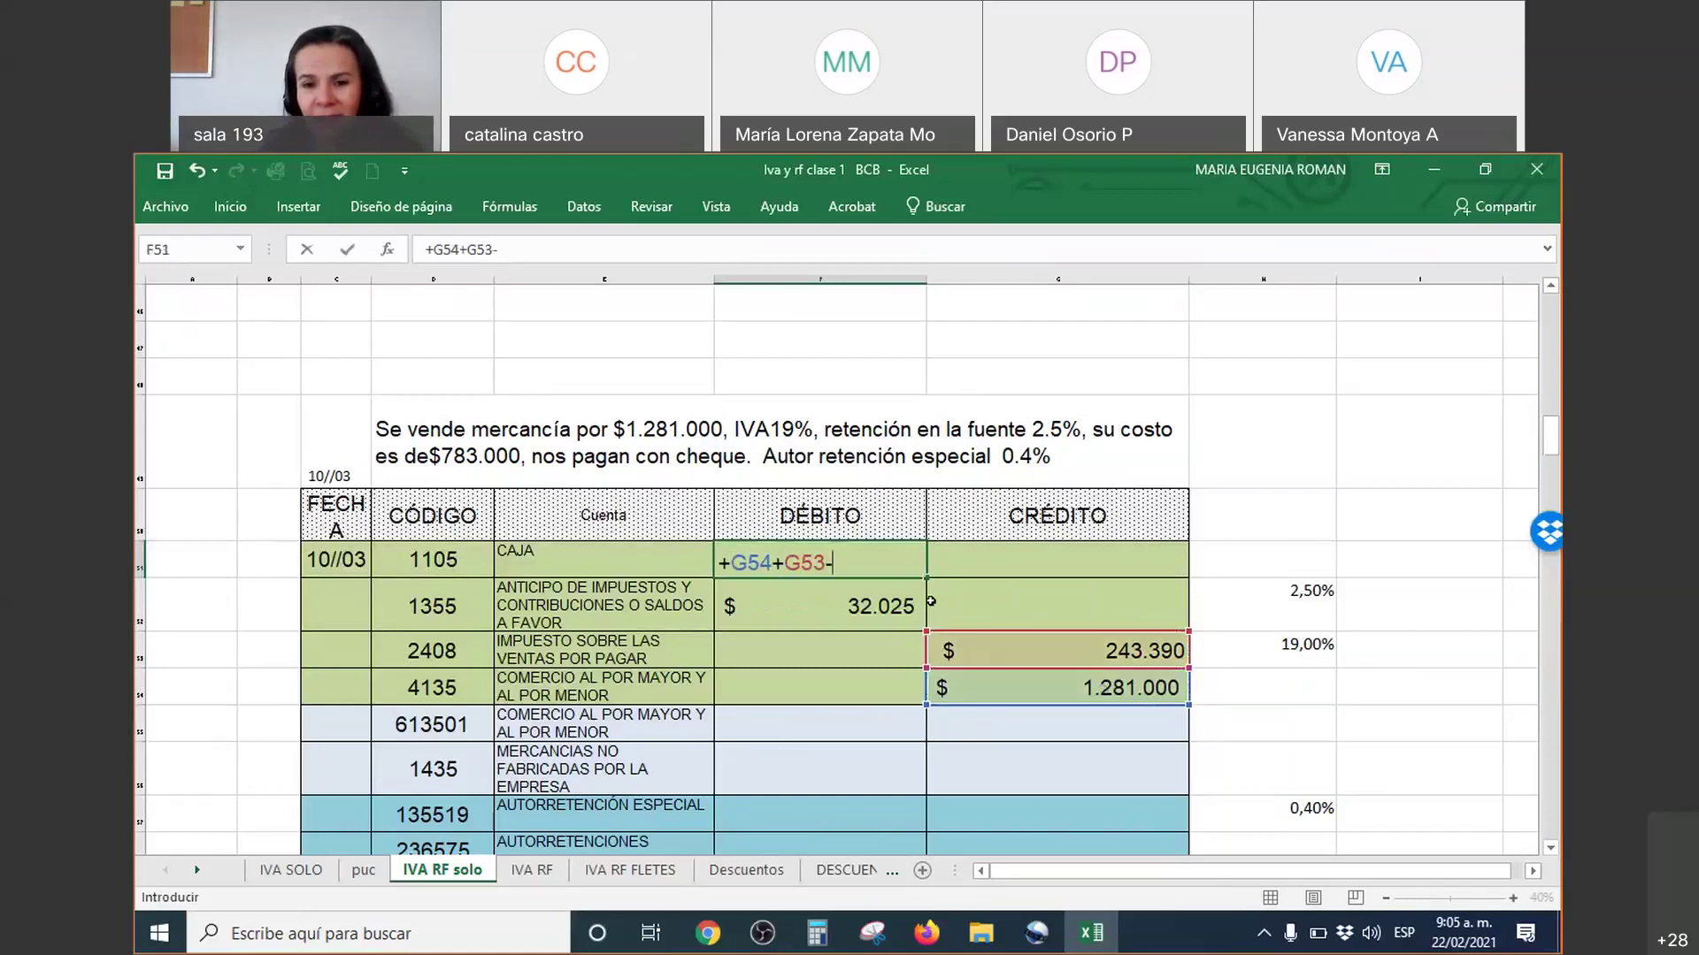
{"action": "key", "text": "Return"}
Step: Correct the CAJA formula in F51 so it subtracts the withholding in F52 instead of G52
{"action": "double_click", "coordinate": [876, 562]}
{"action": "type", "text": "-"}
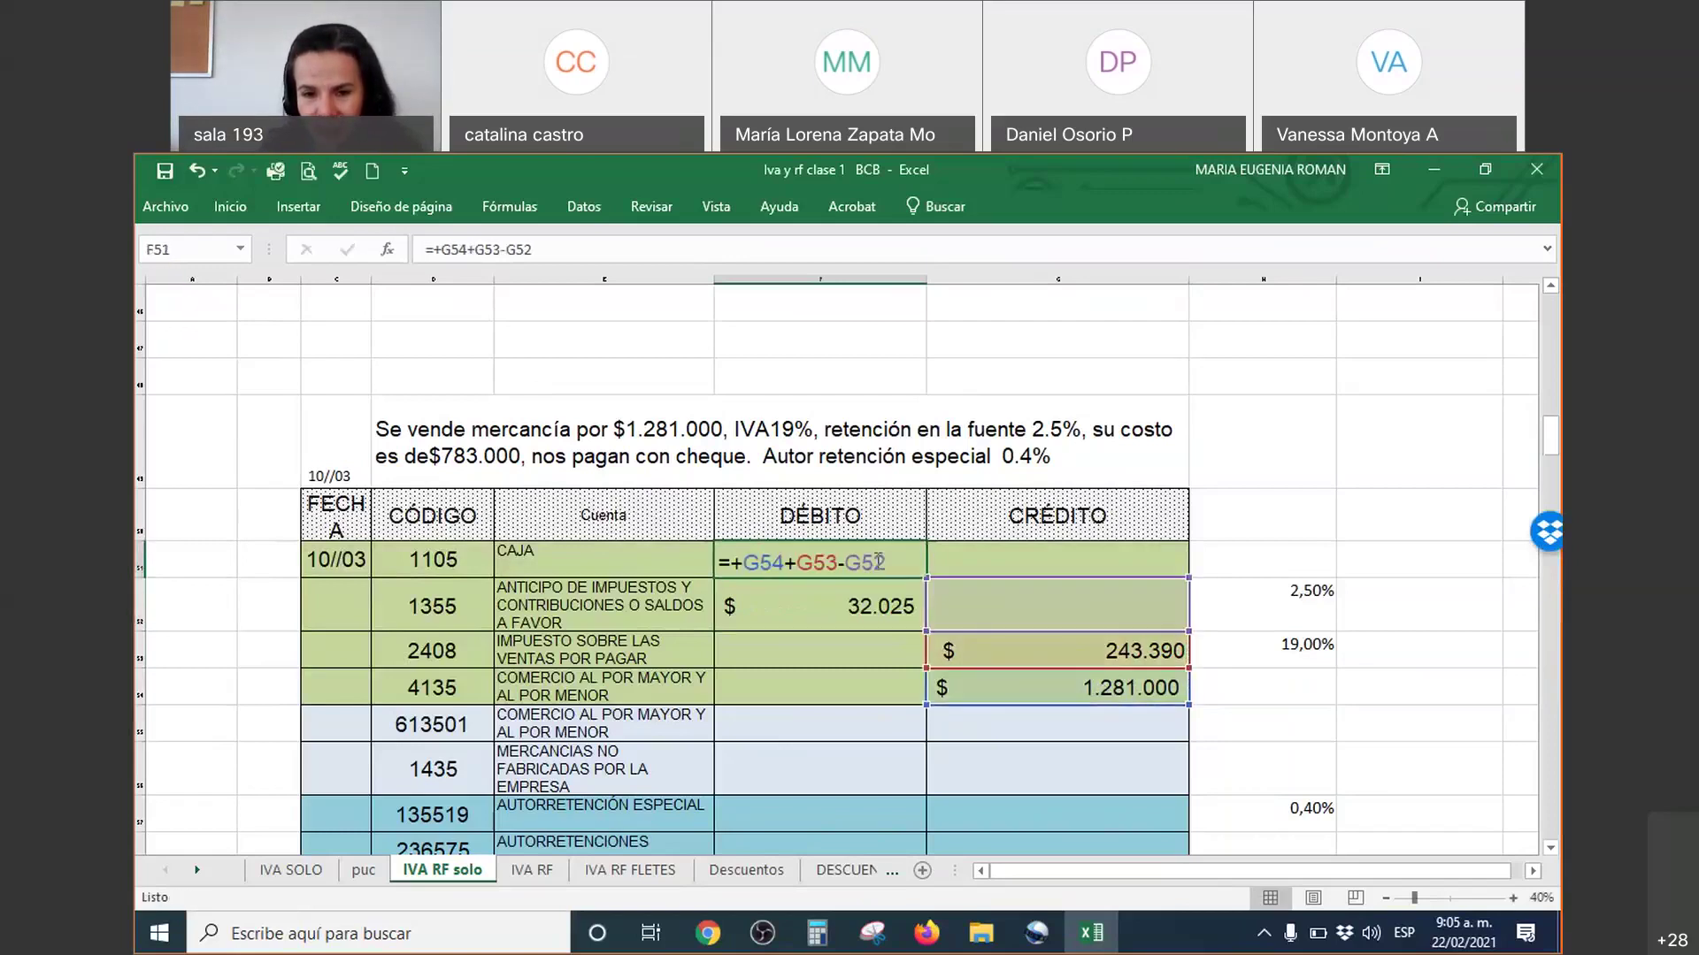
{"action": "left_click", "coordinate": [968, 633]}
{"action": "left_click", "coordinate": [881, 619]}
{"action": "key", "text": "Return"}
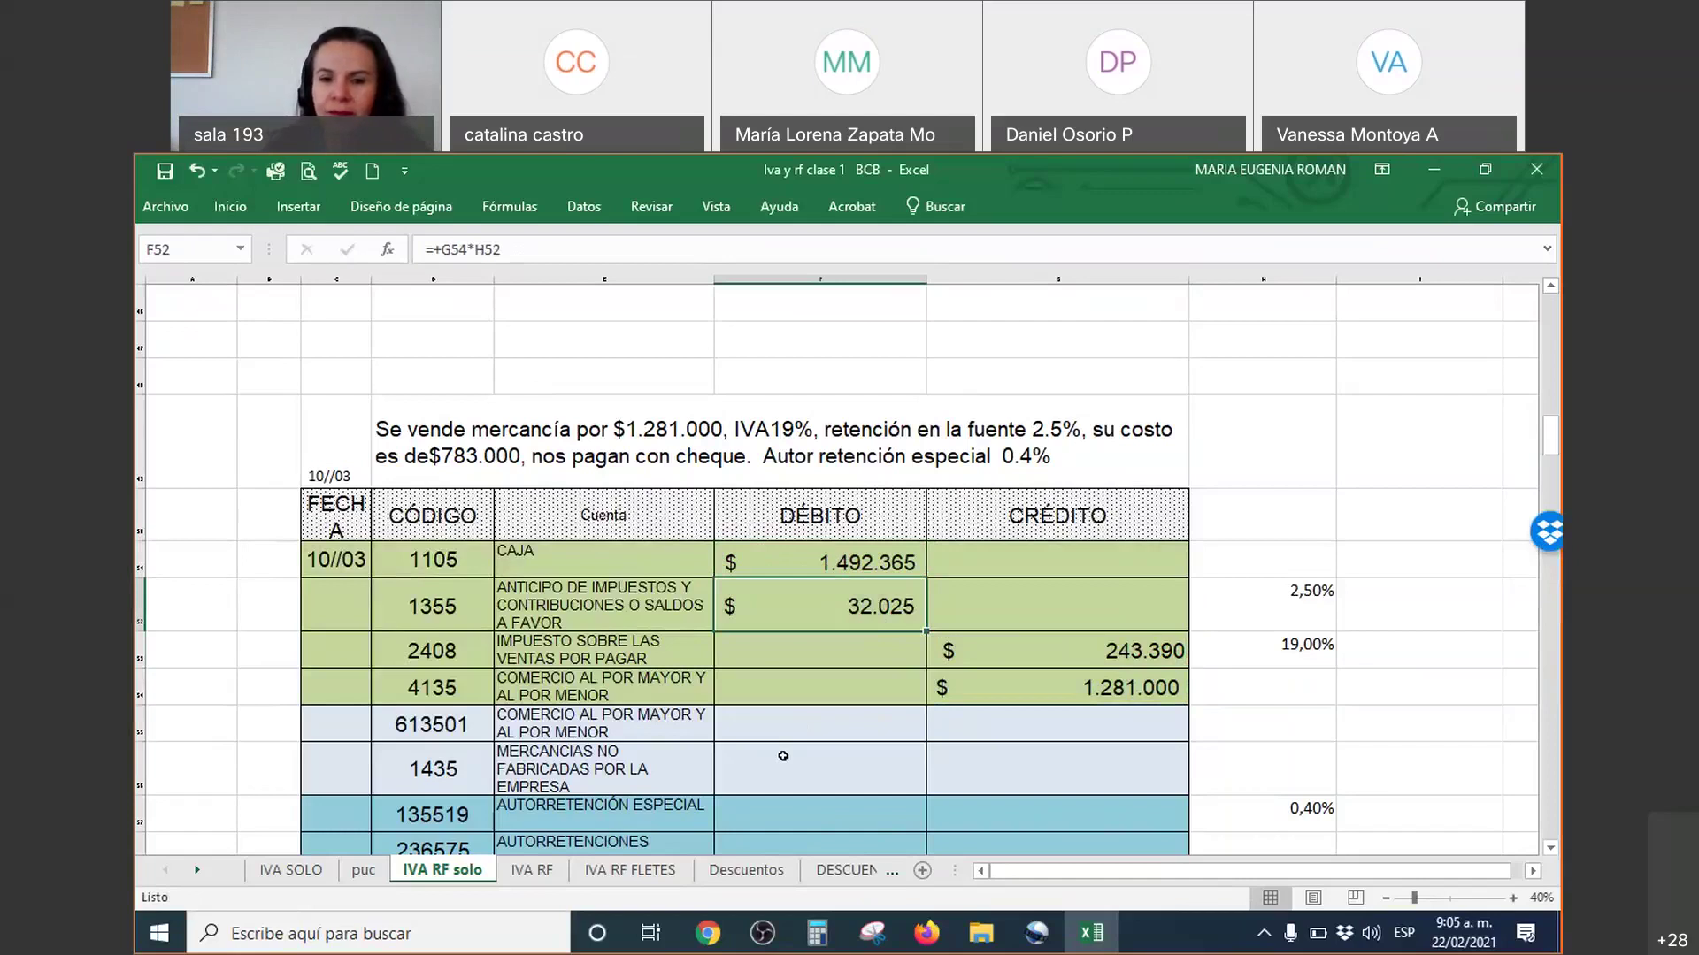
Step: Record the merchandise cost as a 783000 debit to account 613501 in F55 and credit account 1435 in G56 with +F55
{"action": "scroll", "coordinate": [783, 756], "scroll_direction": "down", "scroll_amount": 1}
{"action": "left_click_drag", "start_coordinate": [419, 621], "coordinate": [996, 666]}
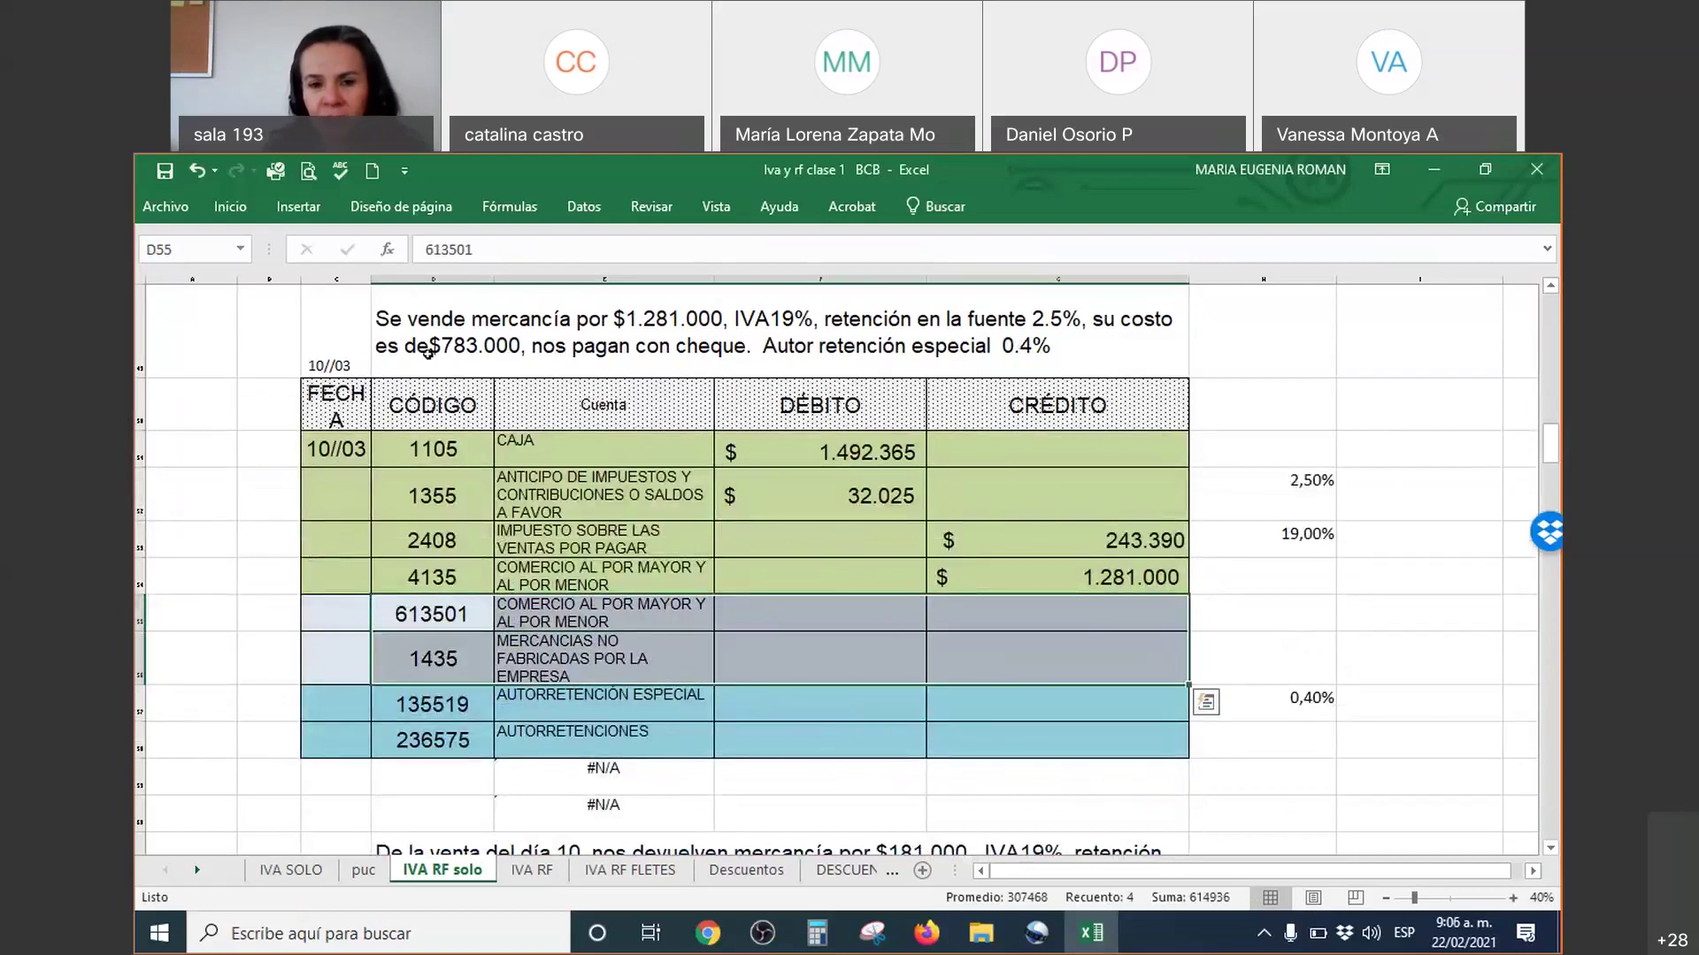
{"action": "left_click", "coordinate": [825, 607]}
{"action": "type", "text": "783000"}
{"action": "key", "text": "Return"}
{"action": "key", "text": "Right"}
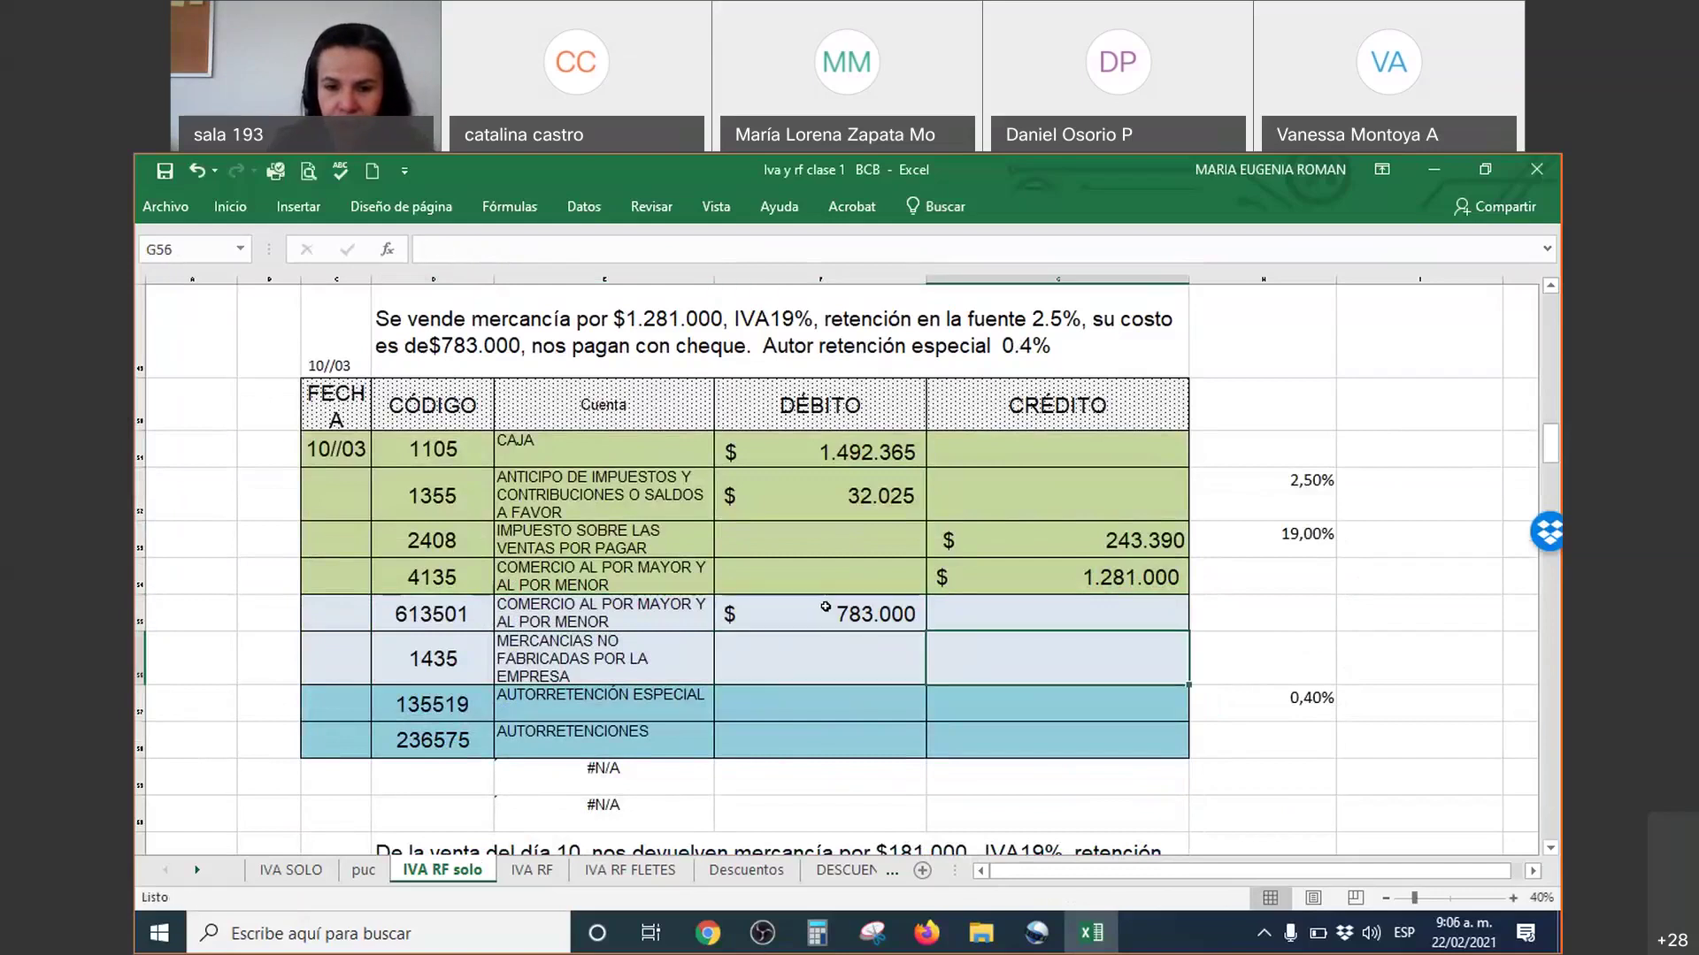
{"action": "type", "text": "+"}
{"action": "left_click", "coordinate": [825, 607]}
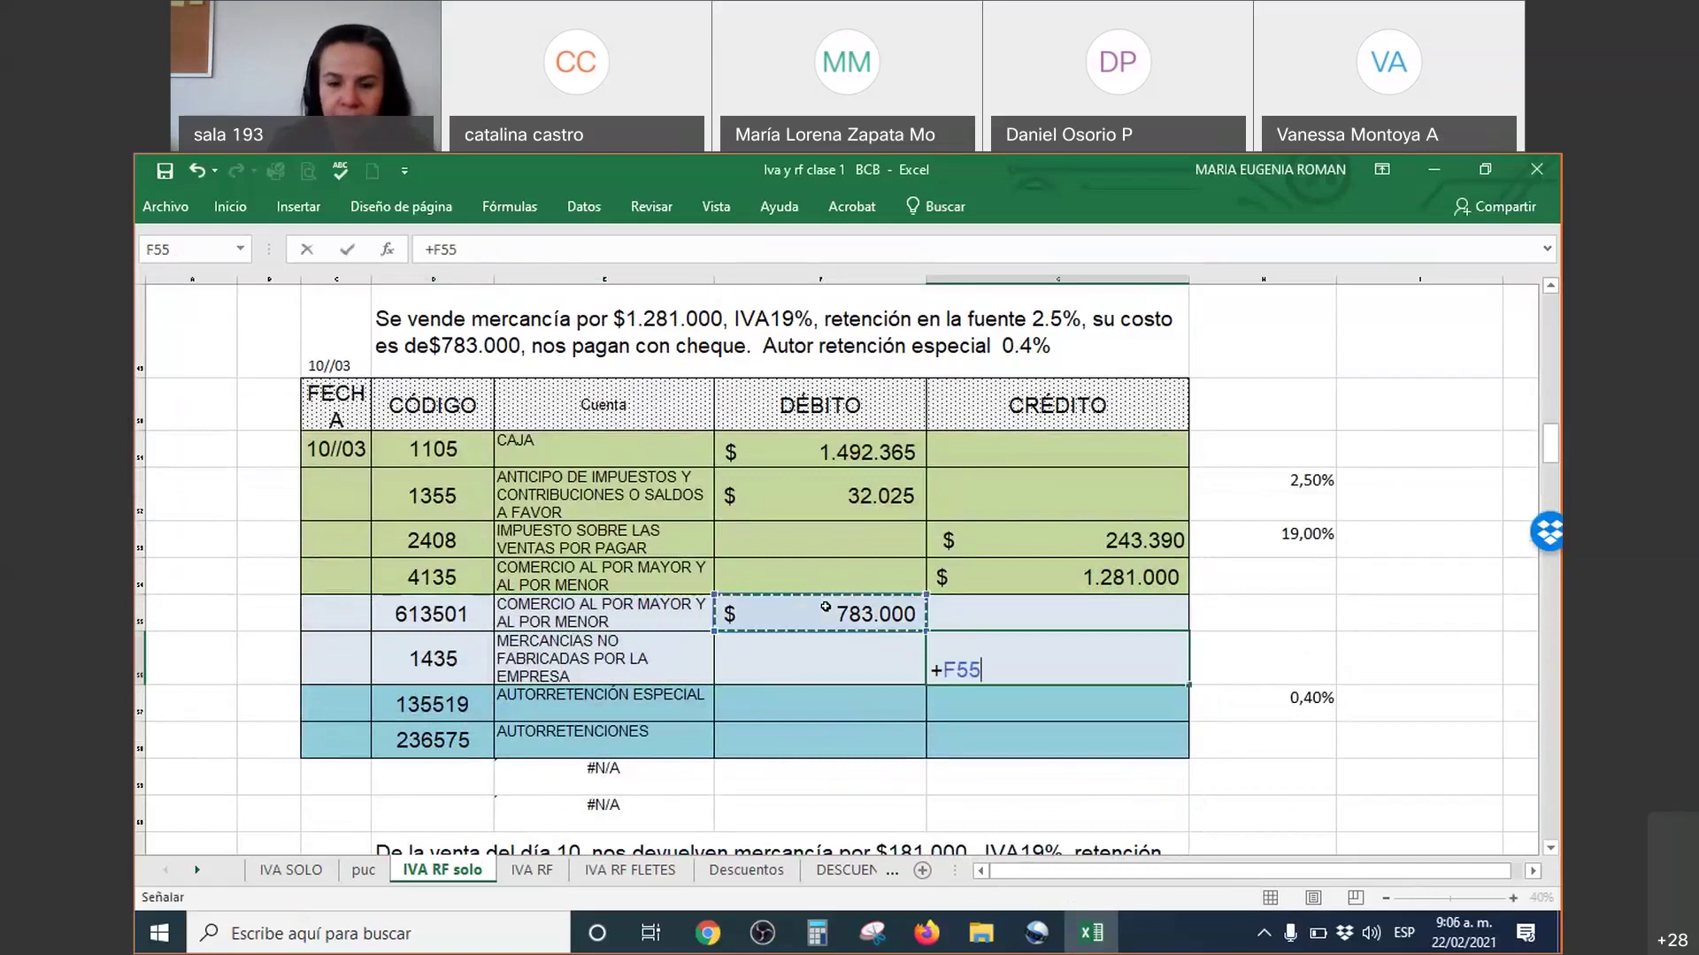
{"action": "key", "text": "Return"}
Step: Calculate the 0.4% special self-withholding debit for account 135519 in F57 with the formula +G54*H57
{"action": "left_click", "coordinate": [838, 708]}
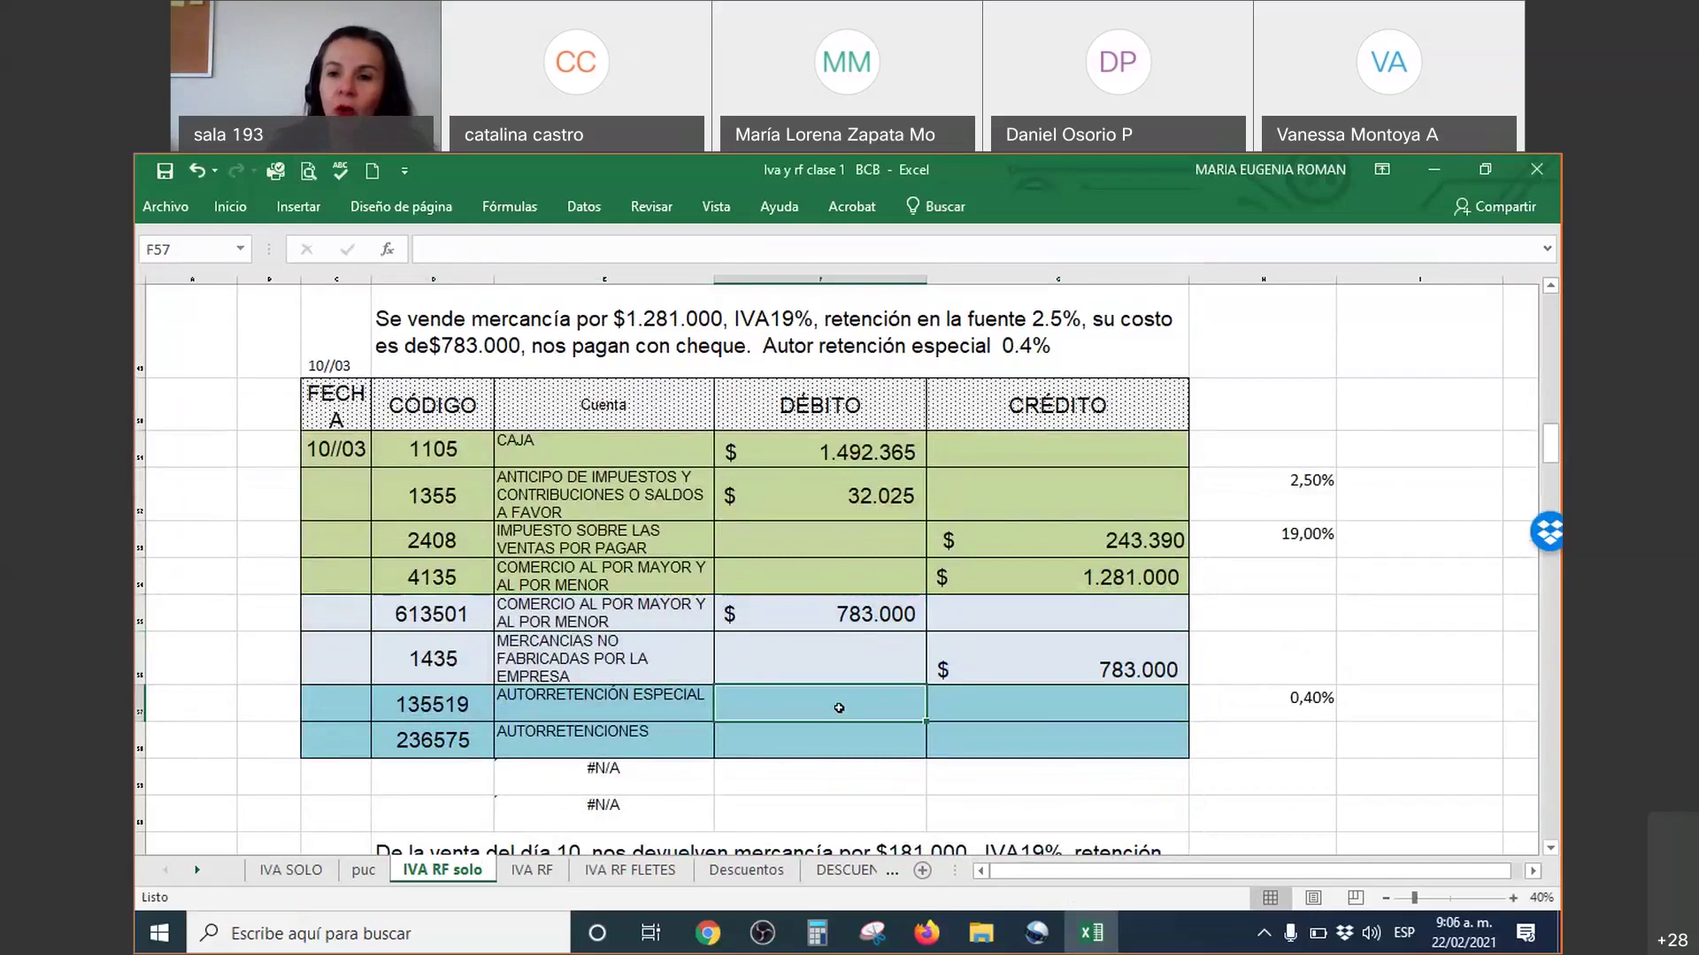
{"action": "type", "text": "+"}
{"action": "key", "text": "Up"}
{"action": "key", "text": "Up"}
{"action": "key", "text": "Up"}
{"action": "key", "text": "Right"}
{"action": "type", "text": "*"}
{"action": "key", "text": "Right"}
{"action": "key", "text": "Right"}
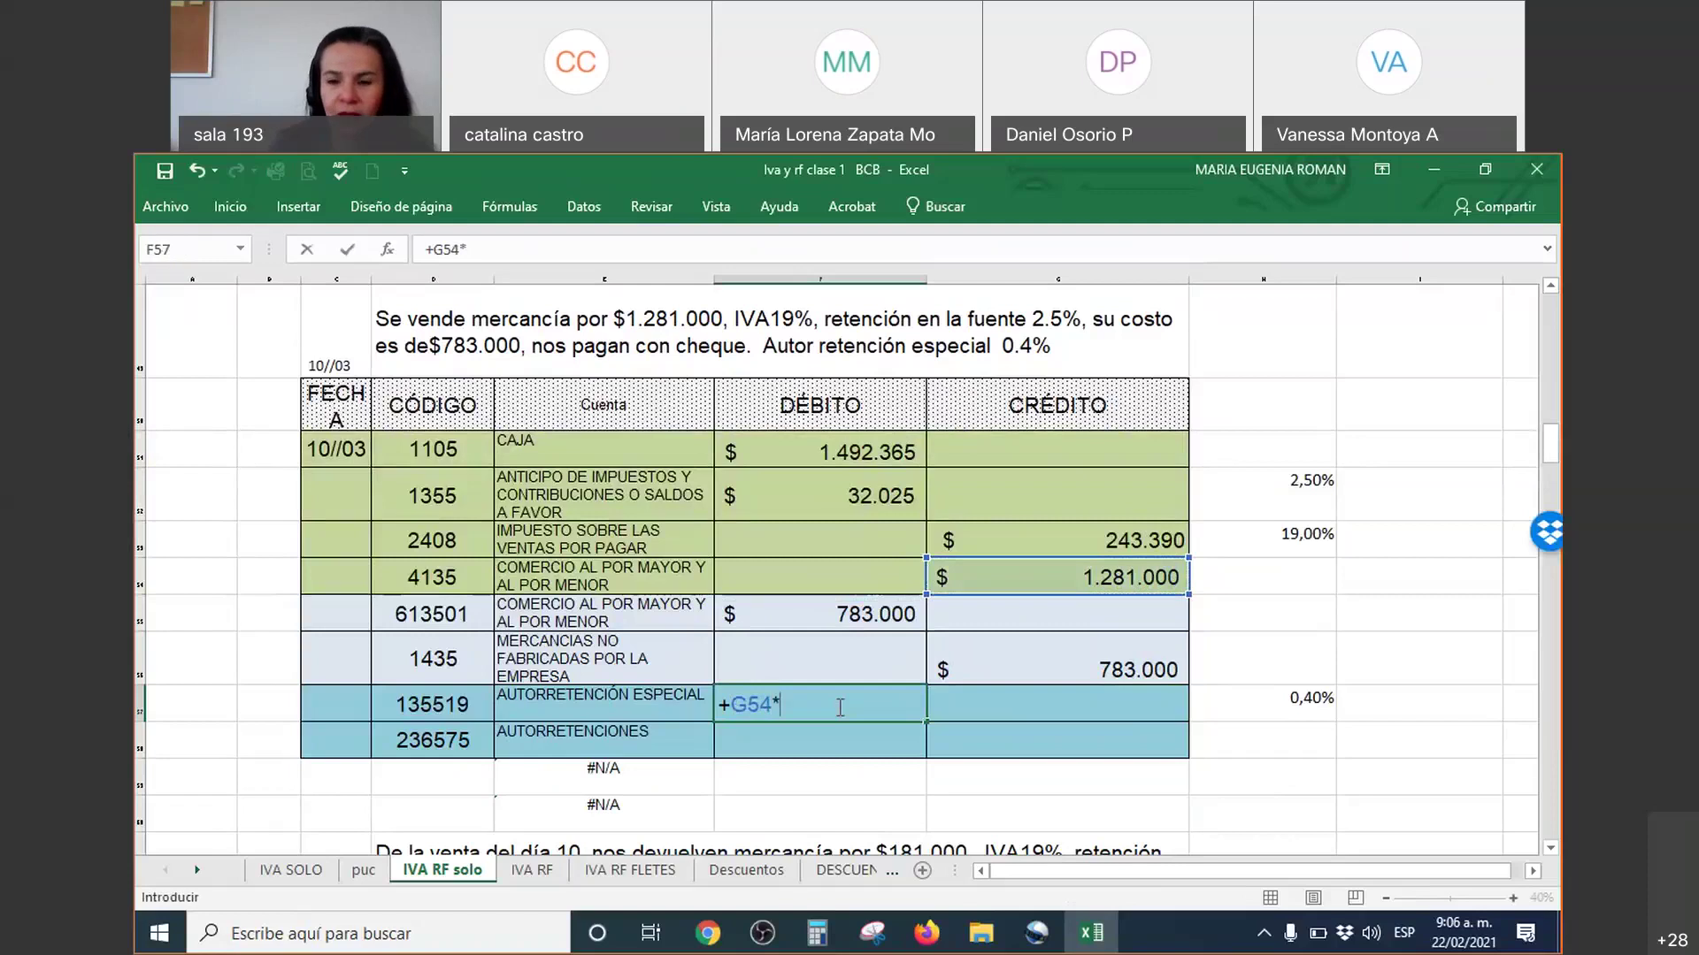
{"action": "key", "text": "Return"}
Step: Credit the AUTORRETENCIONES account 236575 in G58 with the formula +F57
{"action": "key", "text": "Right"}
{"action": "type", "text": "+"}
{"action": "key", "text": "Up"}
{"action": "key", "text": "Left"}
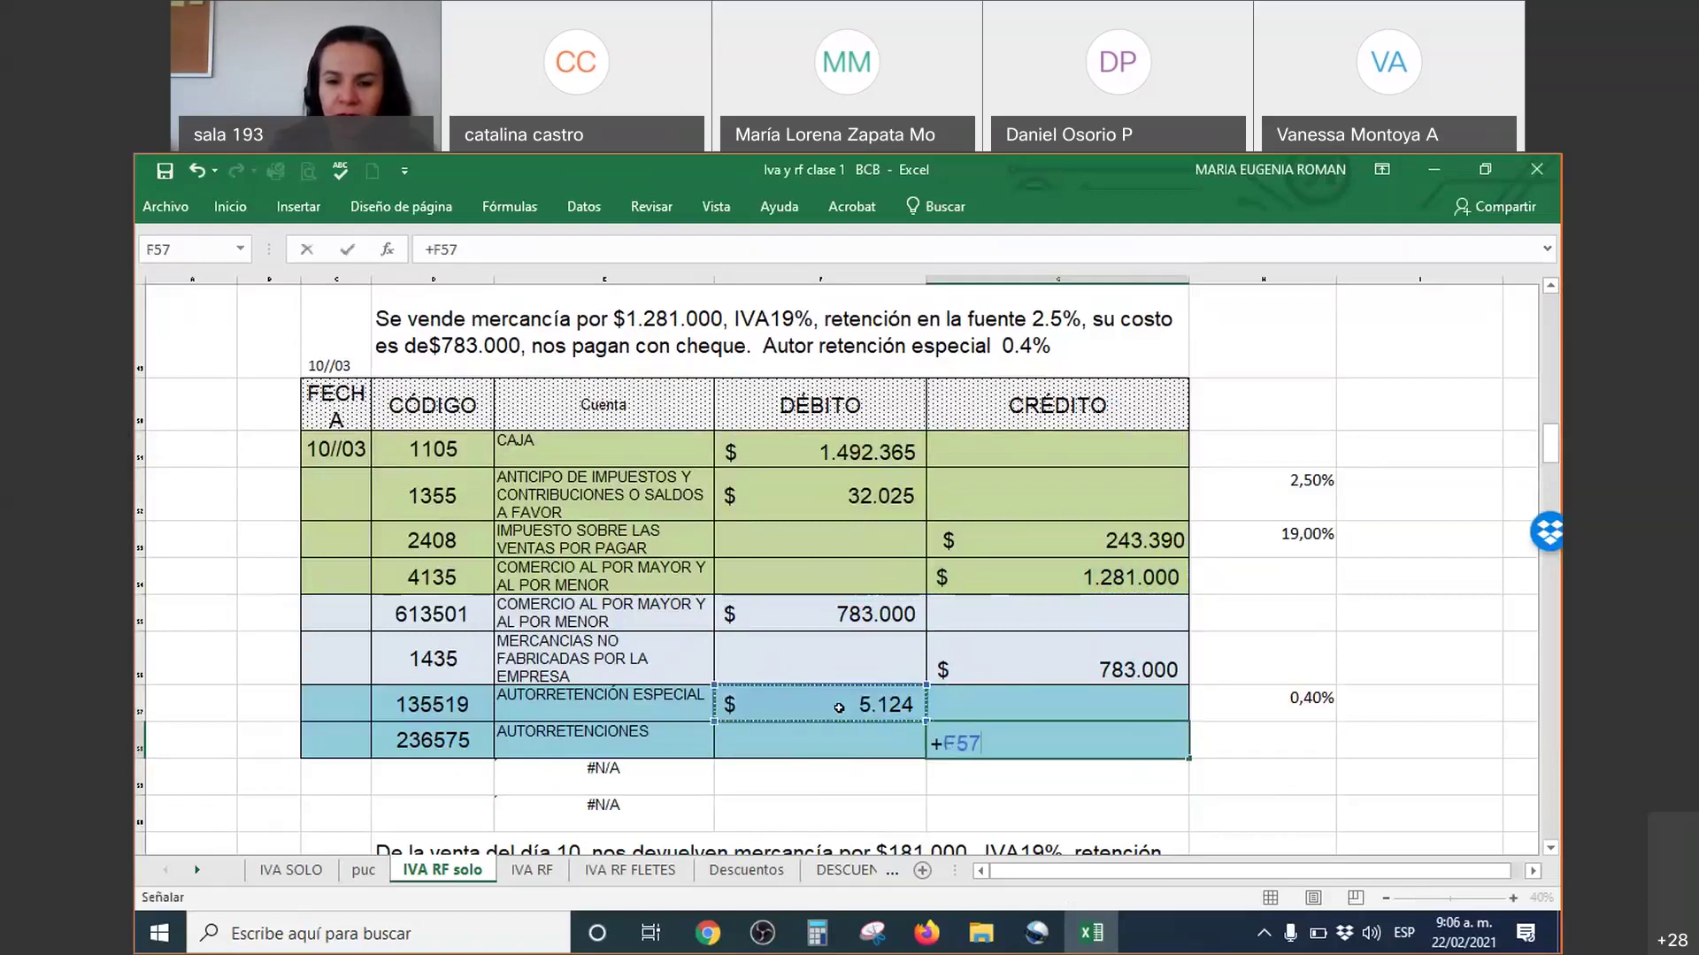
{"action": "key", "text": "Return"}
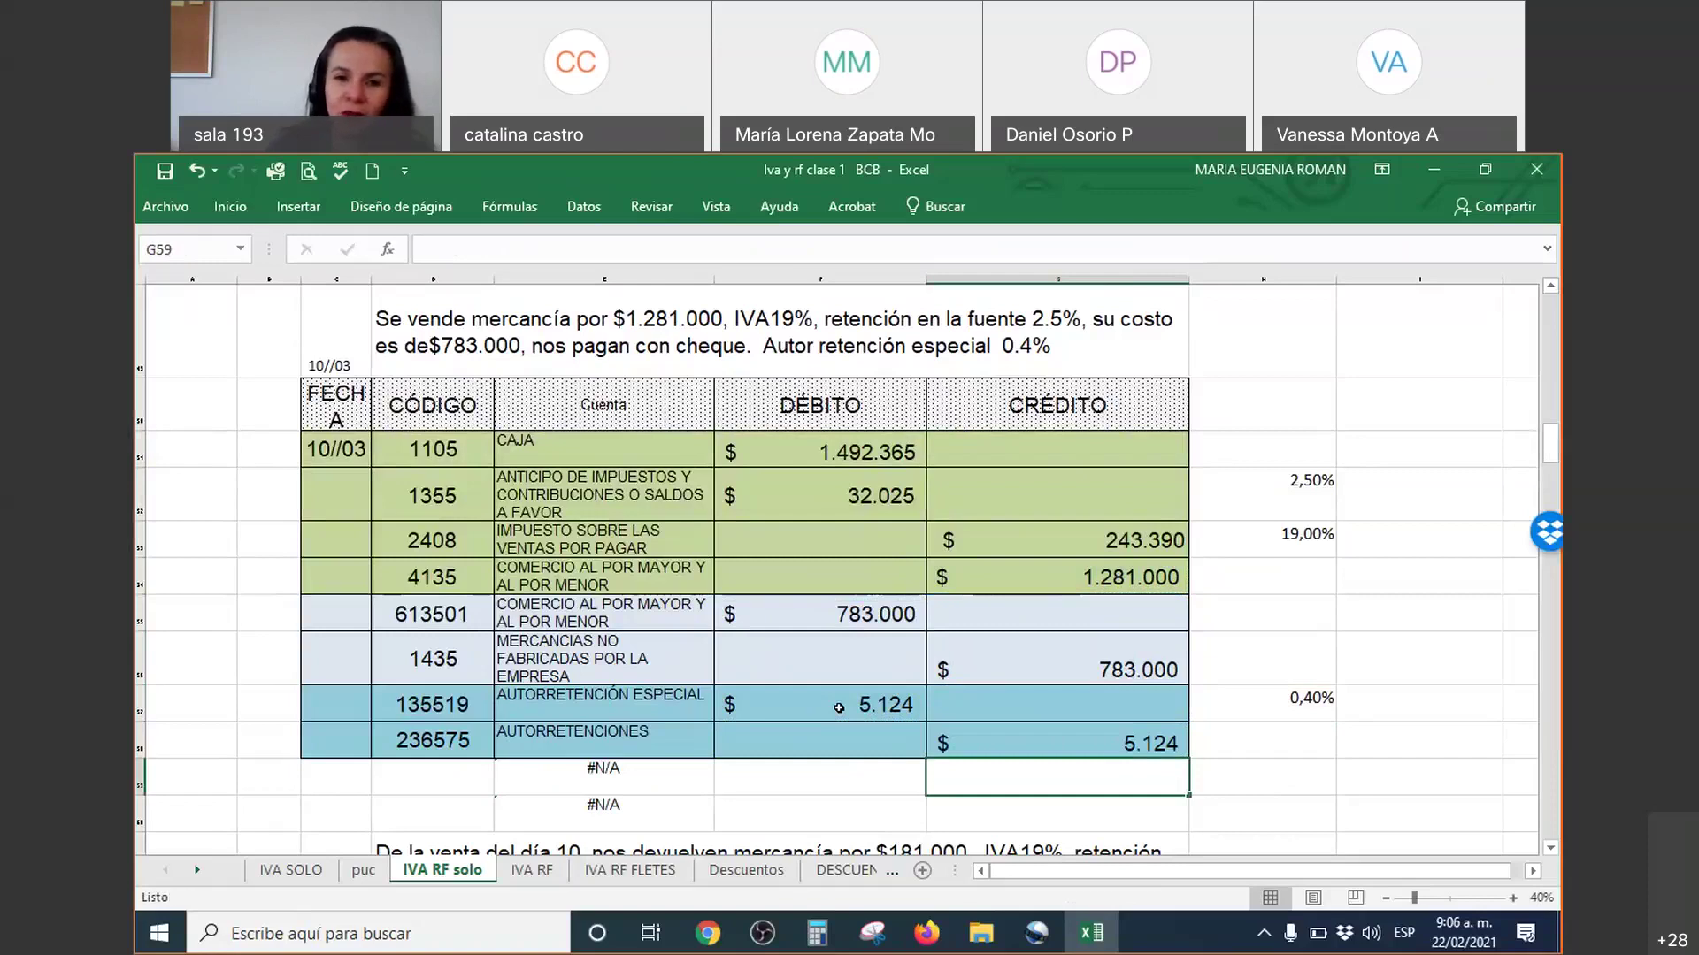
Step: Underline the sale's account 4135 row with the purple annotation pen and write "Cr" beside it
{"action": "left_click", "coordinate": [1421, 826]}
{"action": "scroll", "coordinate": [1354, 805], "scroll_direction": "down", "scroll_amount": 4}
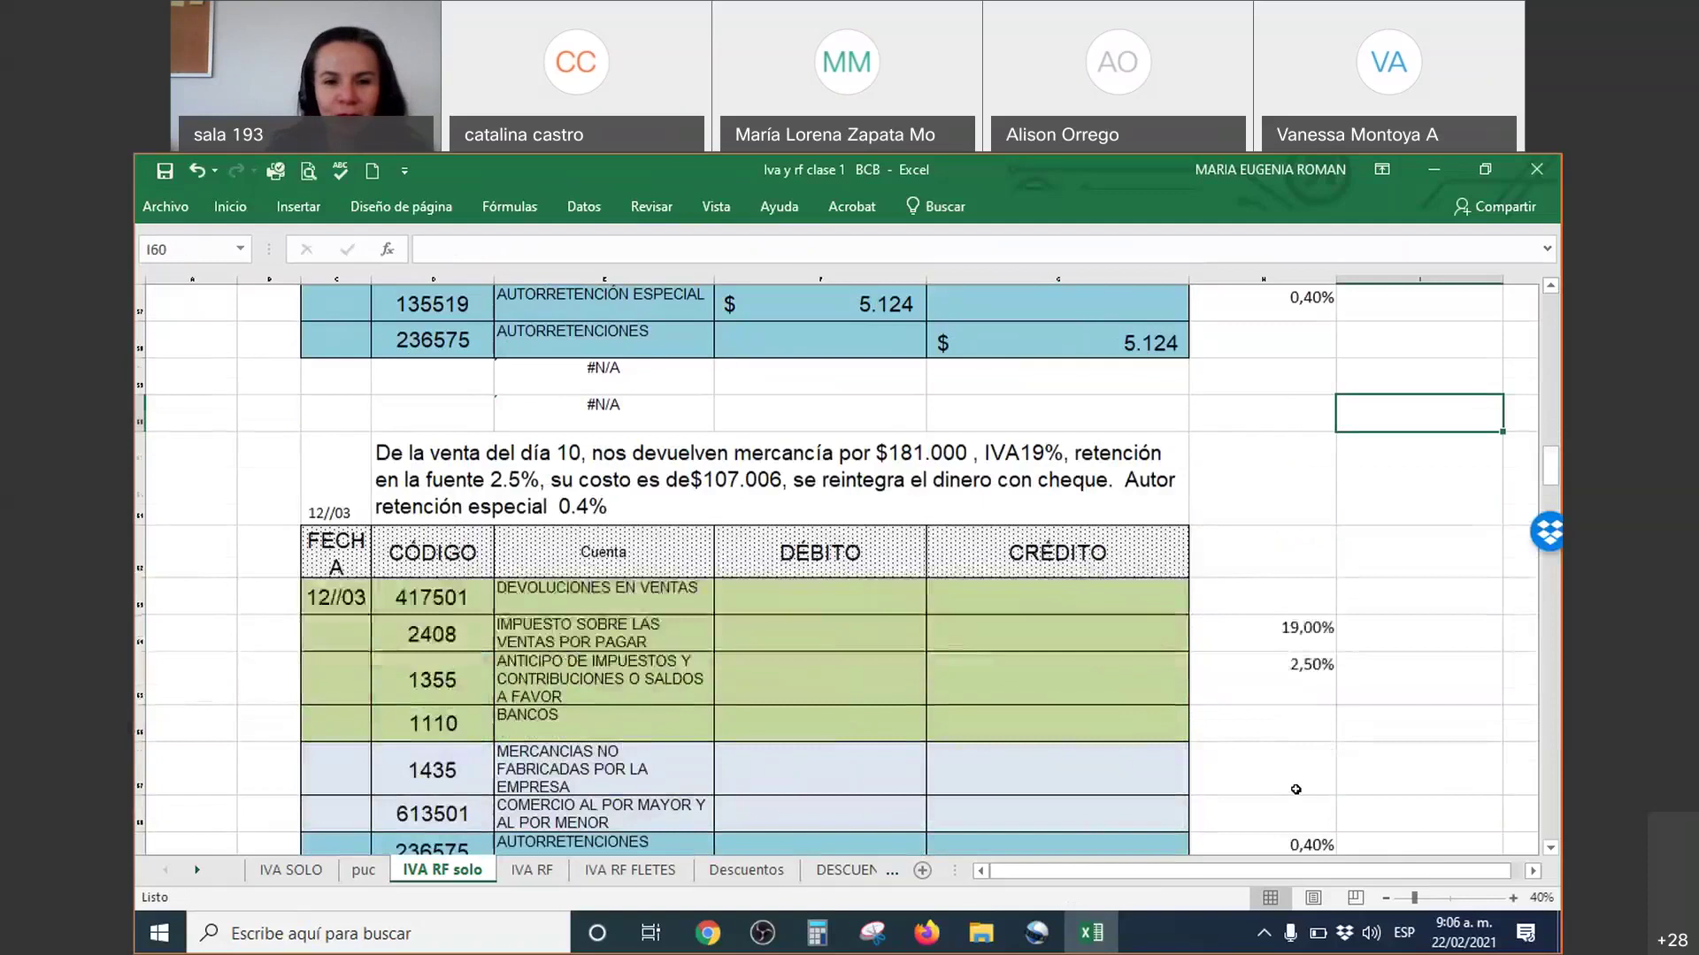
{"action": "scroll", "coordinate": [1296, 789], "scroll_direction": "down", "scroll_amount": 1}
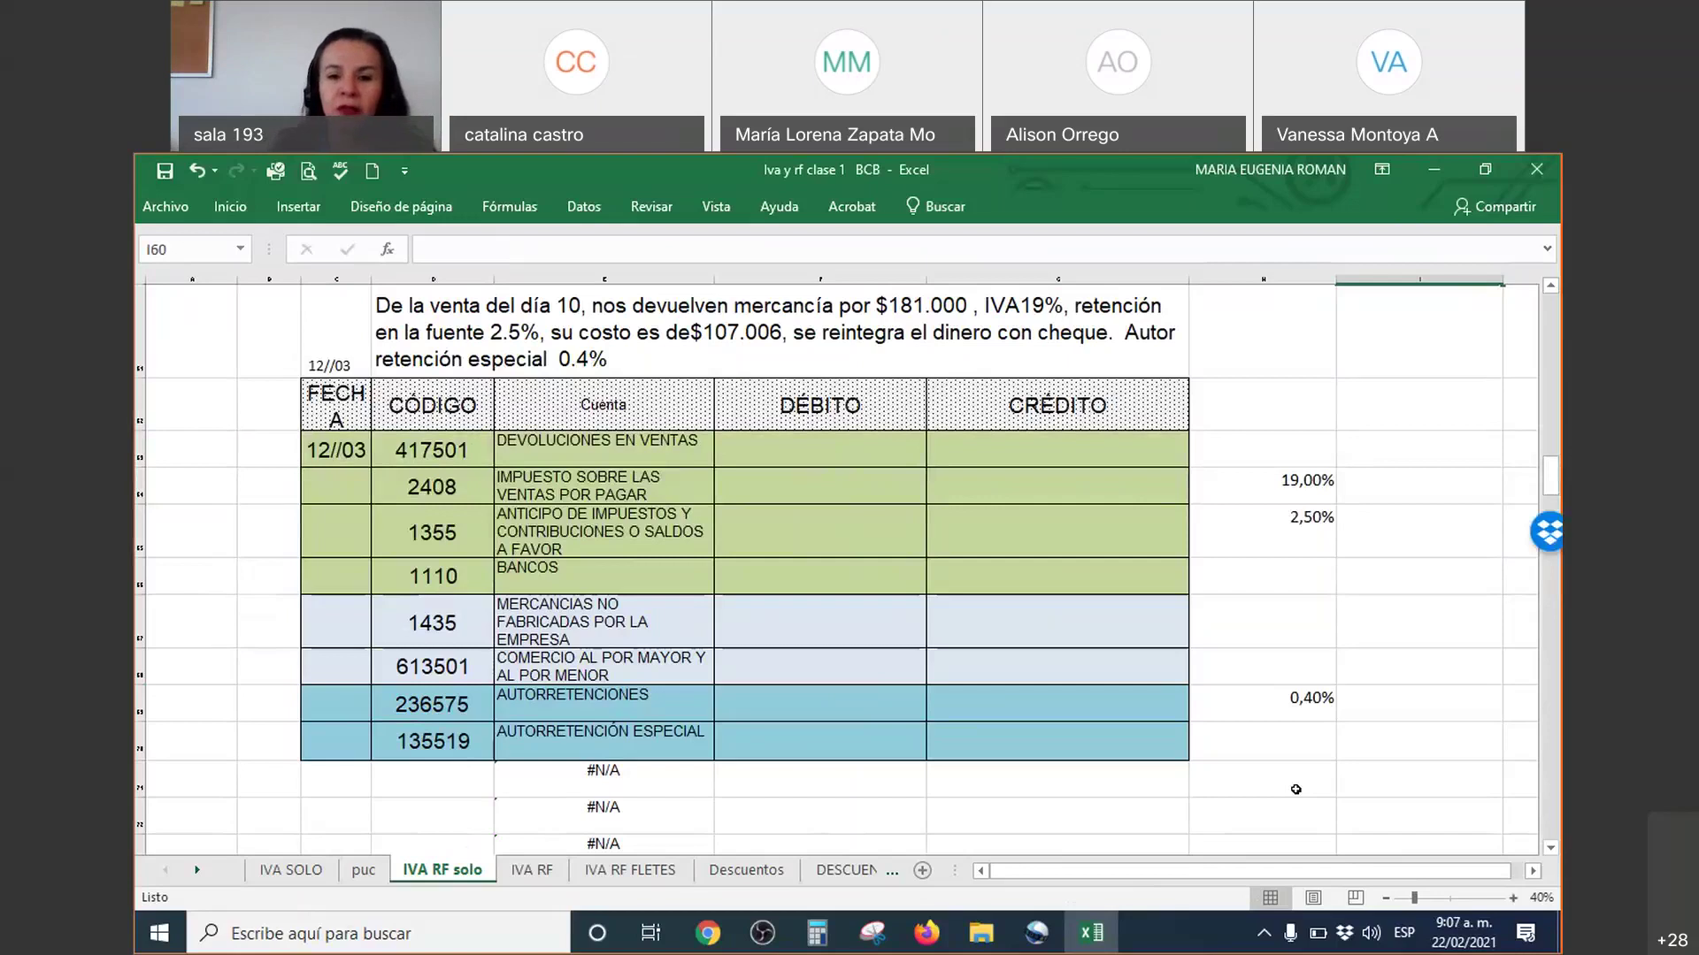
{"action": "scroll", "coordinate": [1295, 789], "scroll_direction": "up", "scroll_amount": 3}
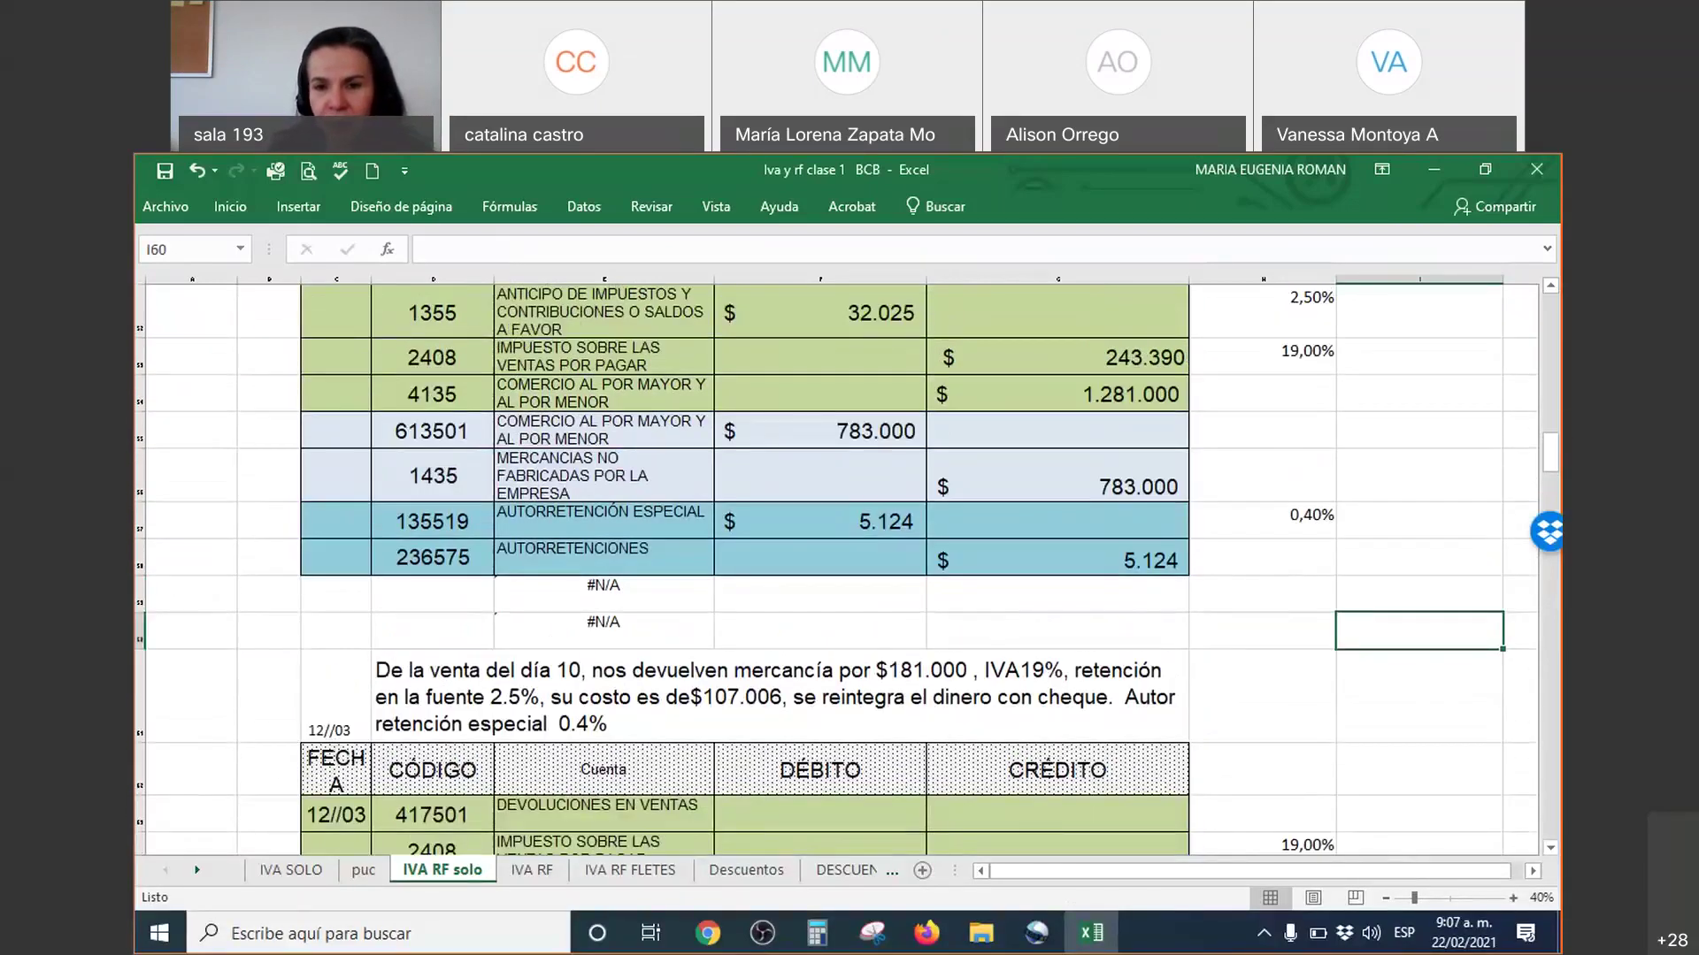
{"action": "key", "text": "ctrl+shift+1"}
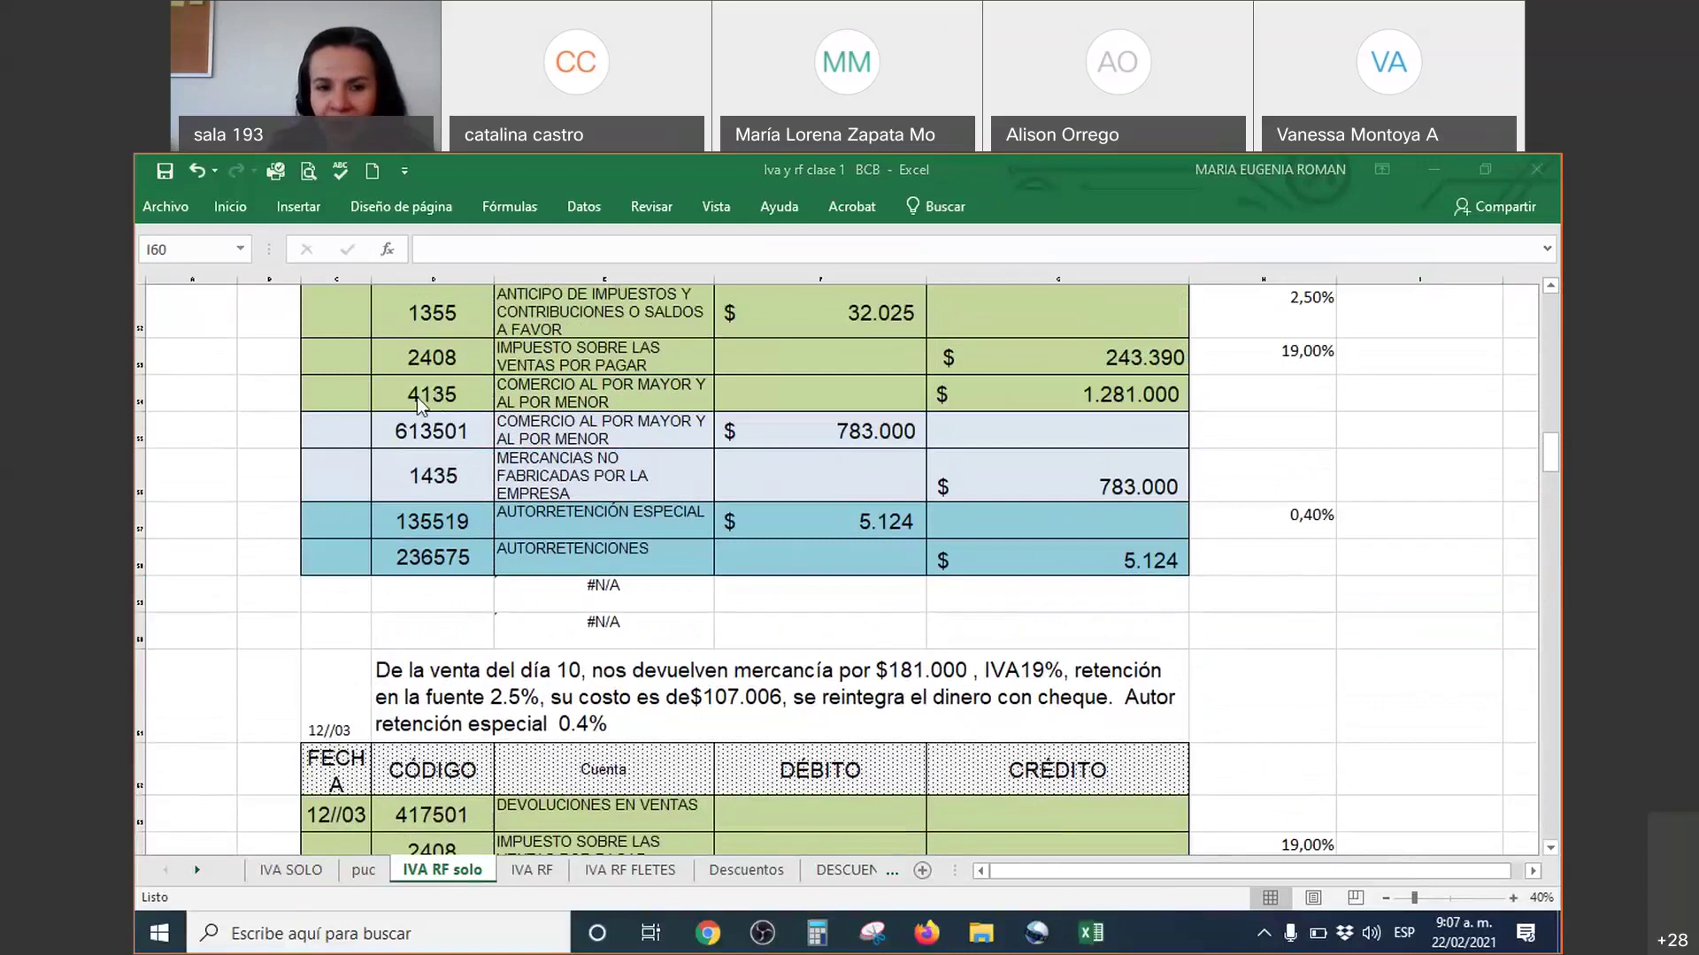
{"action": "mouse_move", "coordinate": [378, 370]}
{"action": "left_mouse_down"}
{"action": "mouse_move", "coordinate": [376, 400]}
{"action": "mouse_move", "coordinate": [423, 416]}
{"action": "mouse_move", "coordinate": [1031, 422]}
{"action": "mouse_move", "coordinate": [1221, 376]}
{"action": "mouse_move", "coordinate": [1225, 345]}
{"action": "left_mouse_up"}
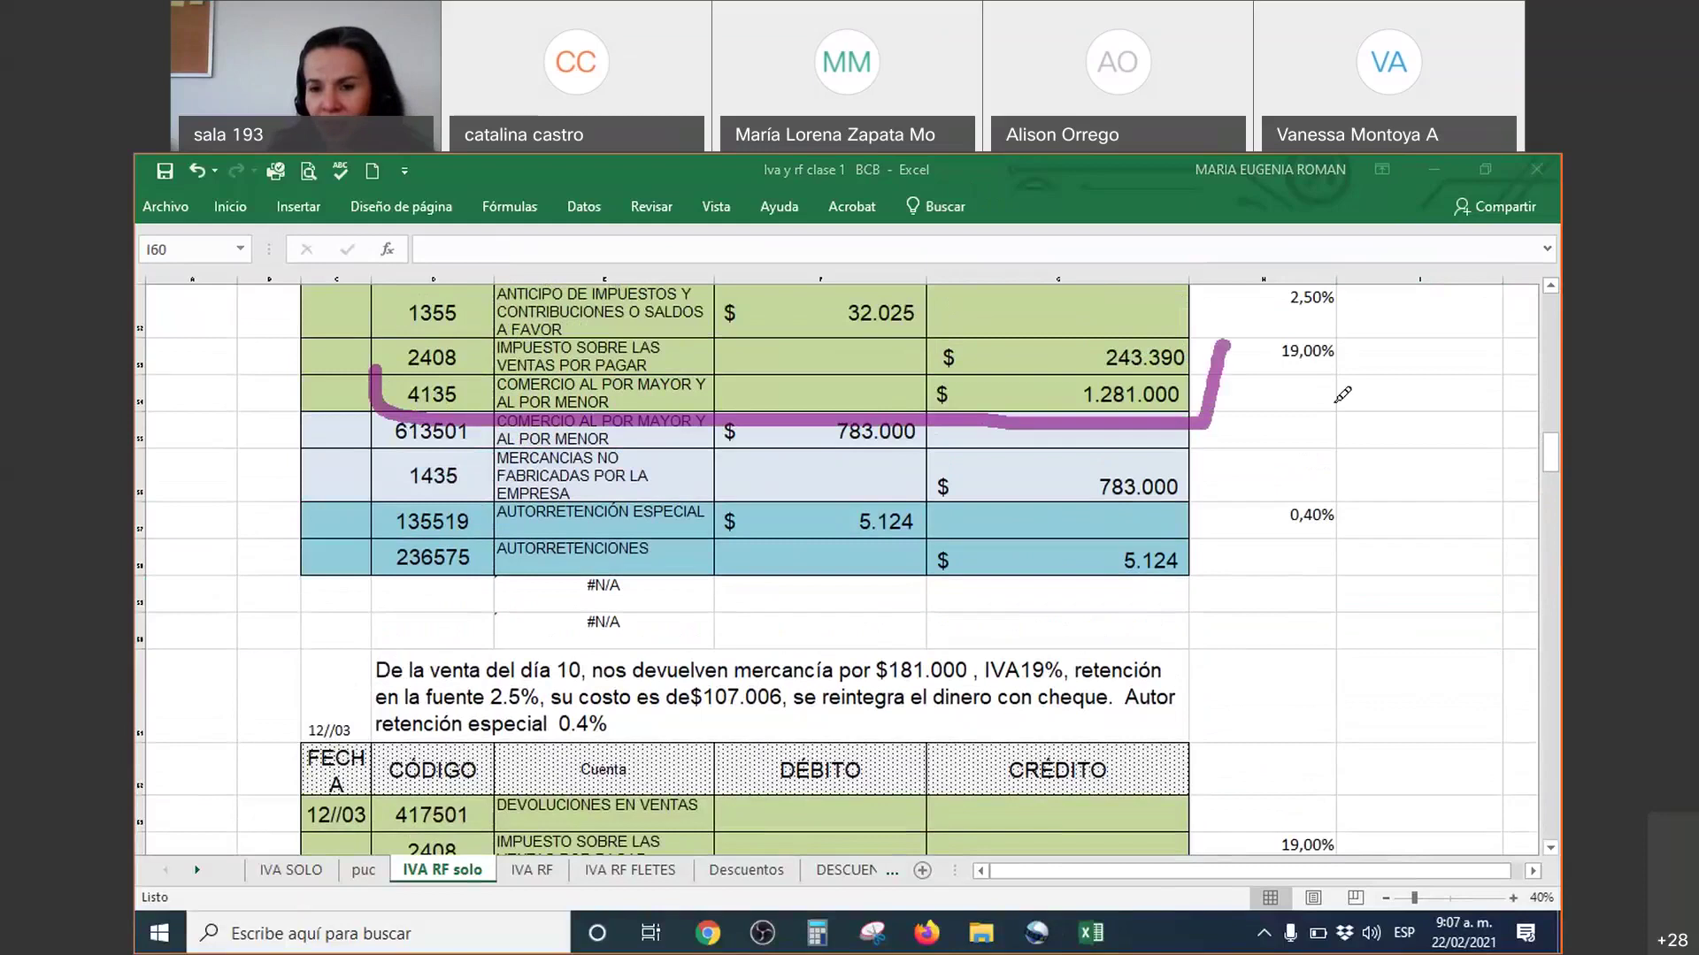
{"action": "mouse_move", "coordinate": [1324, 385]}
{"action": "left_mouse_down"}
{"action": "mouse_move", "coordinate": [1300, 409]}
{"action": "mouse_move", "coordinate": [1349, 418]}
{"action": "mouse_move", "coordinate": [1384, 364]}
{"action": "left_mouse_up"}
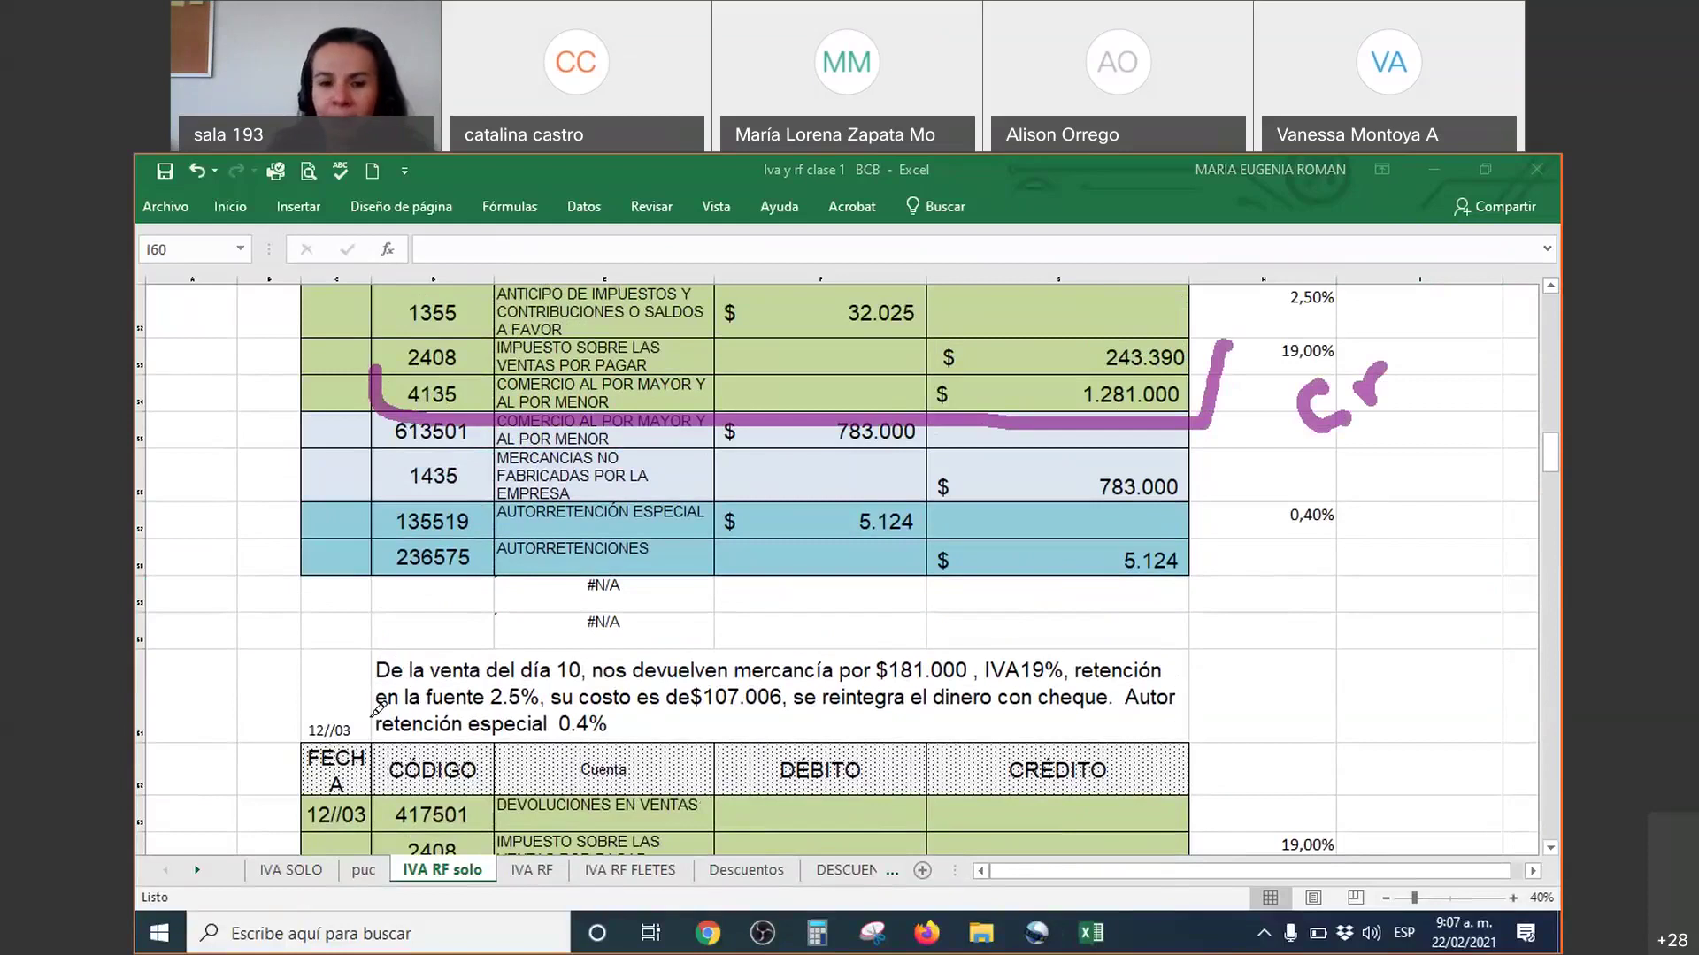
Step: Underline the account 417501 row in purple, write "db" beside it and circle the account code
{"action": "mouse_move", "coordinate": [363, 779]}
{"action": "left_mouse_down"}
{"action": "mouse_move", "coordinate": [368, 836]}
{"action": "mouse_move", "coordinate": [1239, 831]}
{"action": "mouse_move", "coordinate": [1411, 783]}
{"action": "mouse_move", "coordinate": [1410, 753]}
{"action": "left_mouse_up"}
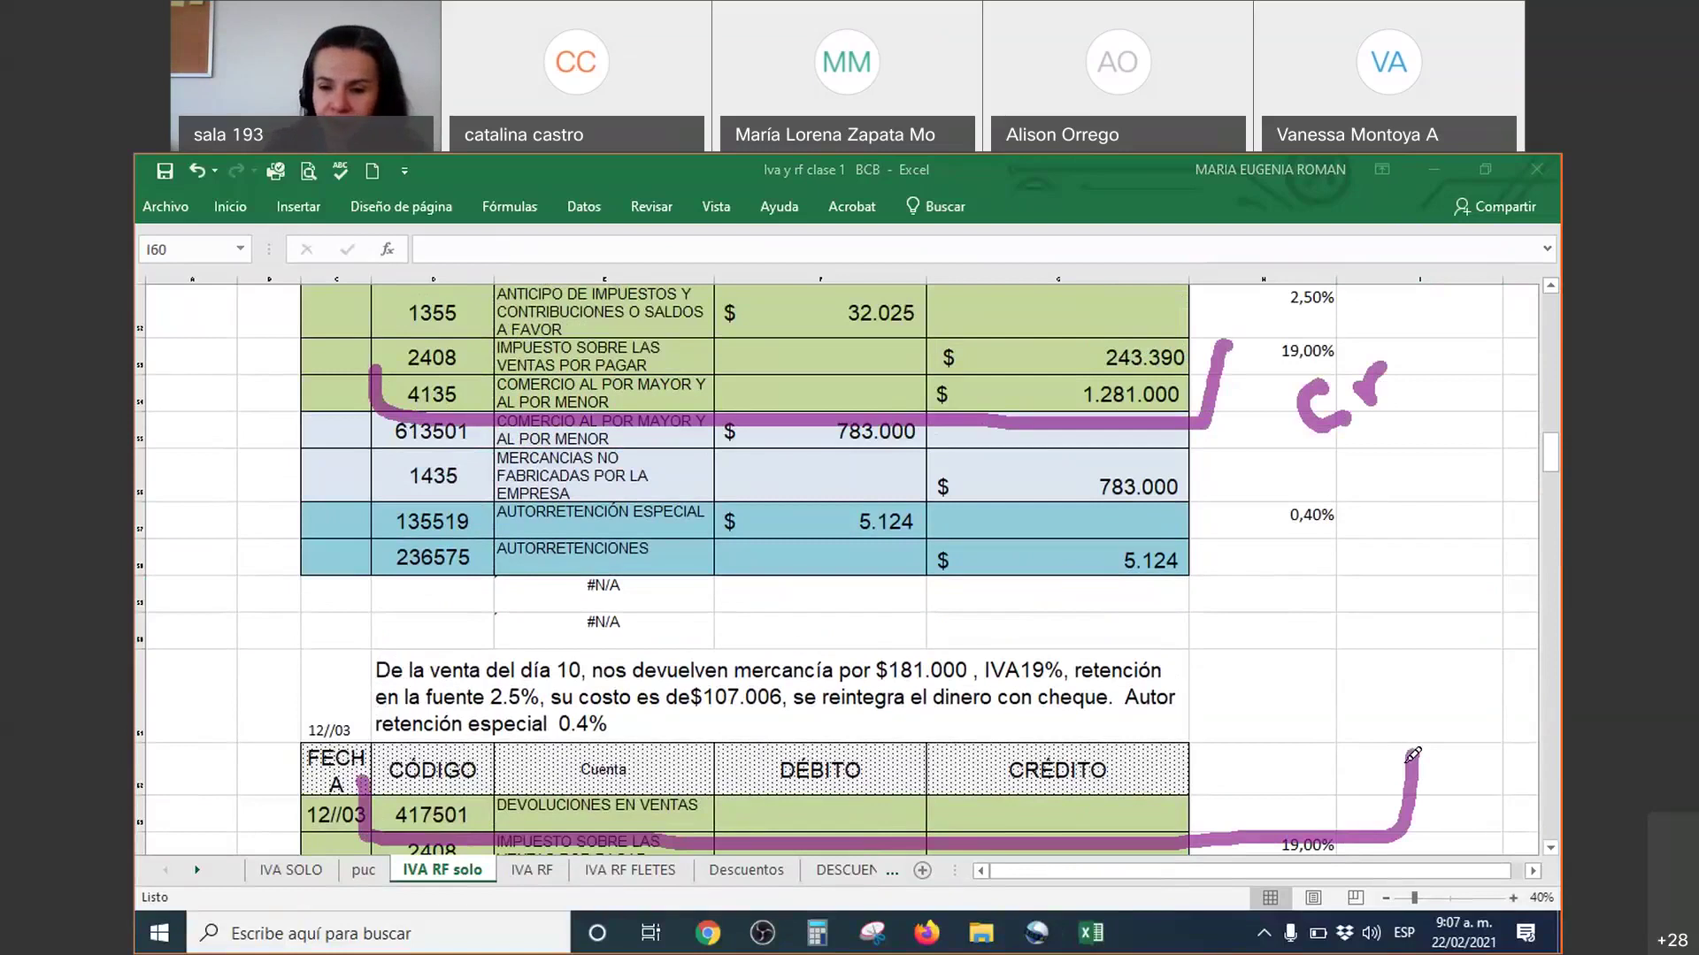
{"action": "mouse_move", "coordinate": [1329, 733]}
{"action": "left_mouse_down"}
{"action": "mouse_move", "coordinate": [1301, 752]}
{"action": "mouse_move", "coordinate": [1340, 740]}
{"action": "mouse_move", "coordinate": [1290, 677]}
{"action": "mouse_move", "coordinate": [1381, 734]}
{"action": "mouse_move", "coordinate": [1394, 713]}
{"action": "mouse_move", "coordinate": [1352, 696]}
{"action": "left_mouse_up"}
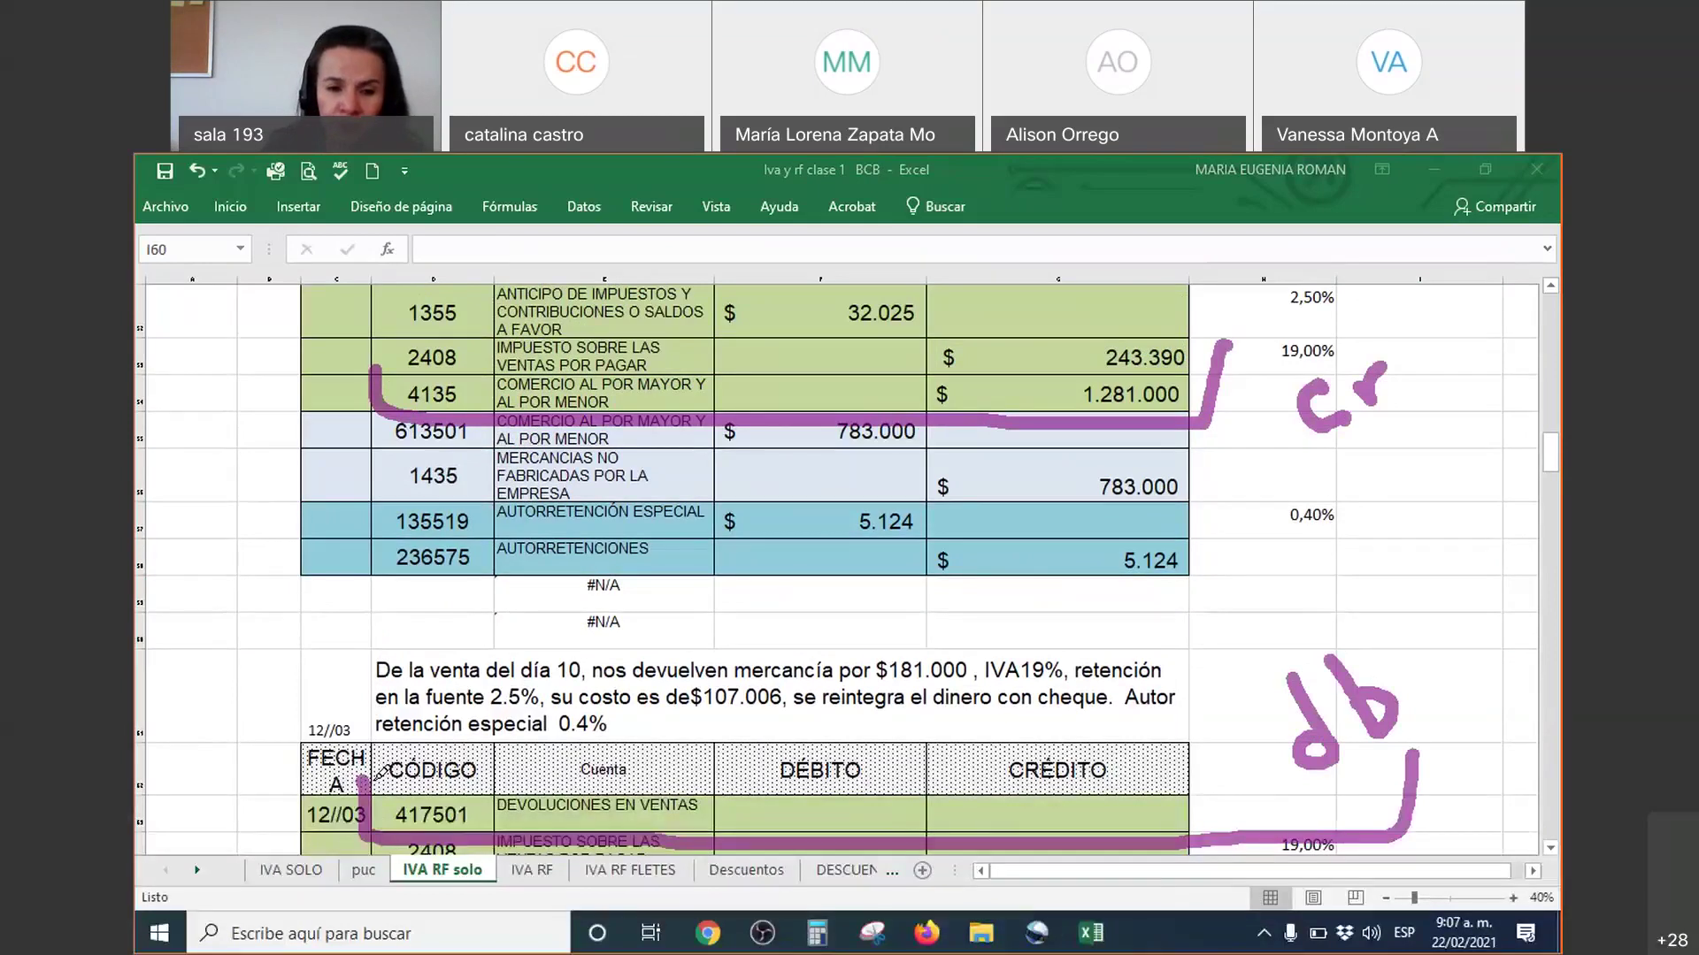
{"action": "mouse_move", "coordinate": [359, 763]}
{"action": "left_mouse_down"}
{"action": "mouse_move", "coordinate": [458, 740]}
{"action": "mouse_move", "coordinate": [511, 809]}
{"action": "mouse_move", "coordinate": [443, 860]}
{"action": "mouse_move", "coordinate": [376, 845]}
{"action": "mouse_move", "coordinate": [359, 785]}
{"action": "mouse_move", "coordinate": [383, 740]}
{"action": "left_mouse_up"}
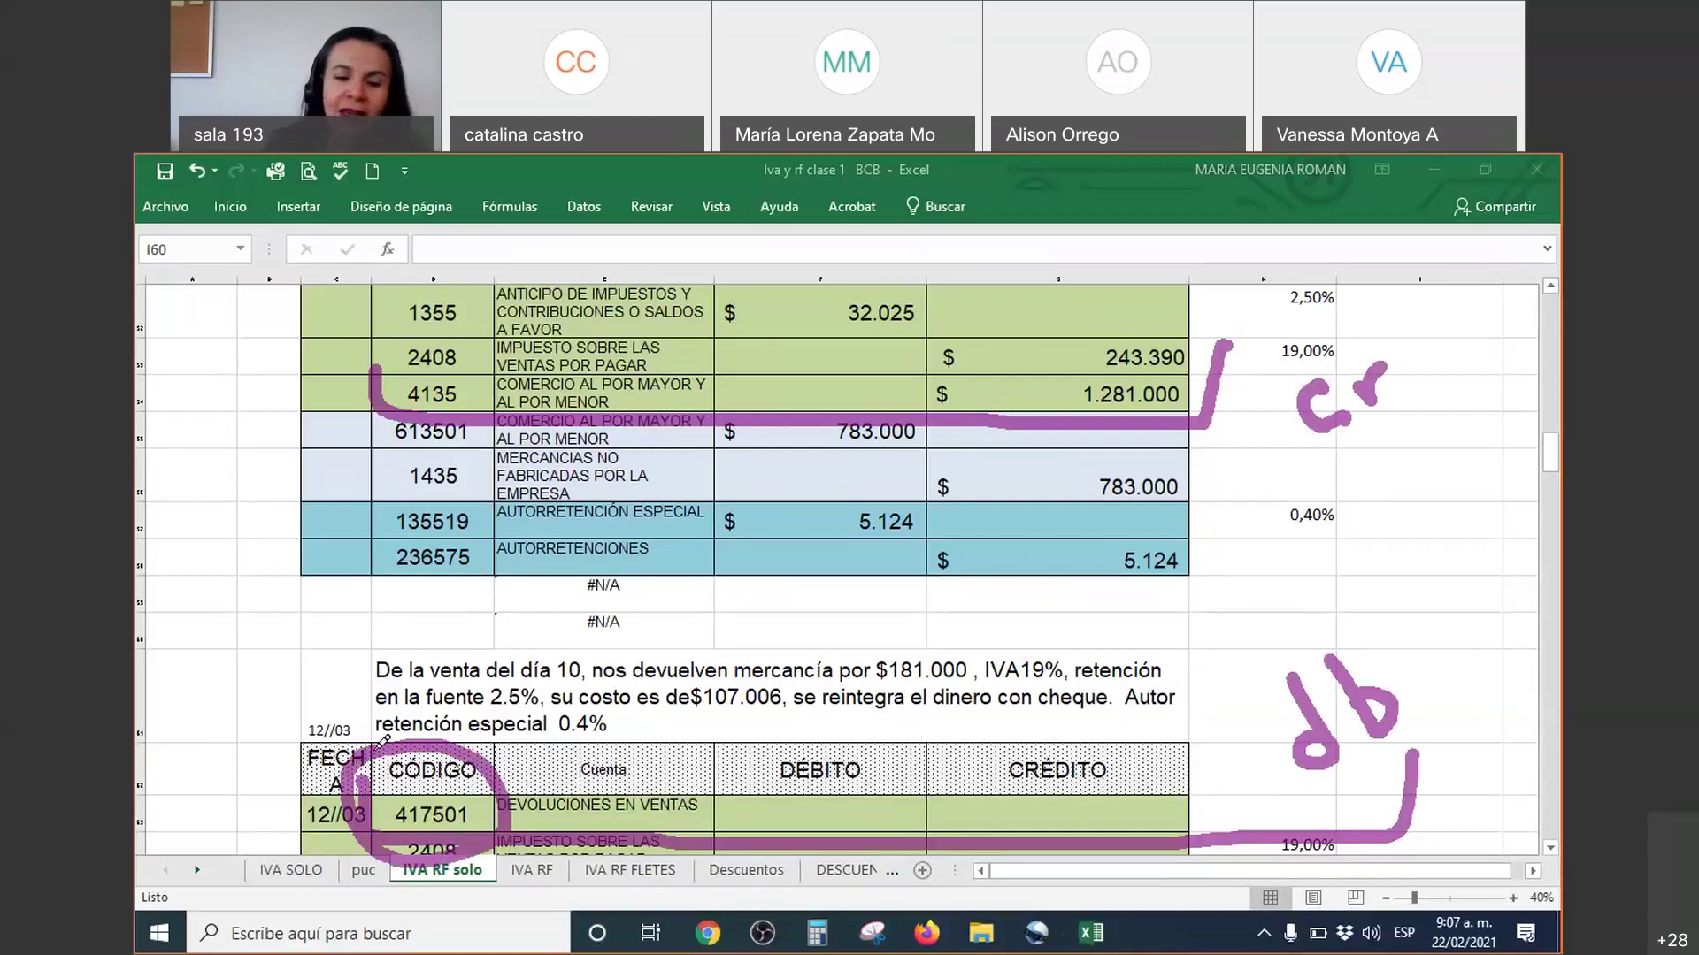
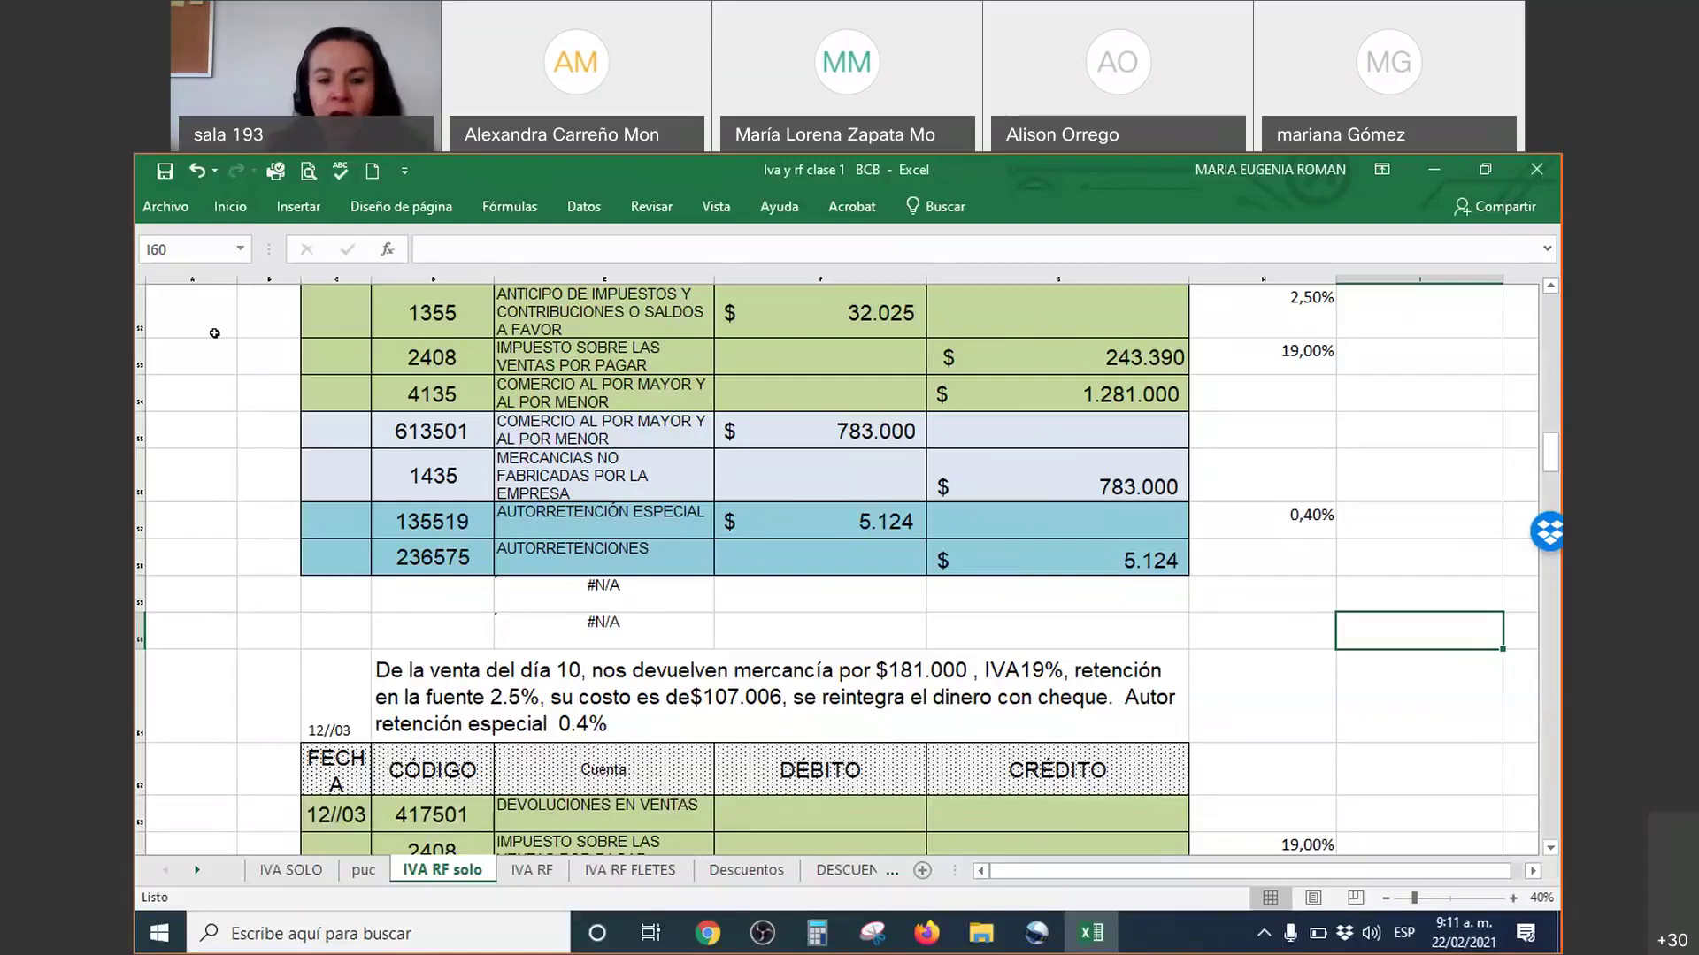
Step: Enter 181000 as the DEVOLUCIONES EN VENTAS debit for account 417501 in F63 of the 12//03 entry
{"action": "scroll", "coordinate": [358, 567], "scroll_direction": "down", "scroll_amount": 3}
{"action": "scroll", "coordinate": [357, 567], "scroll_direction": "up", "scroll_amount": 4}
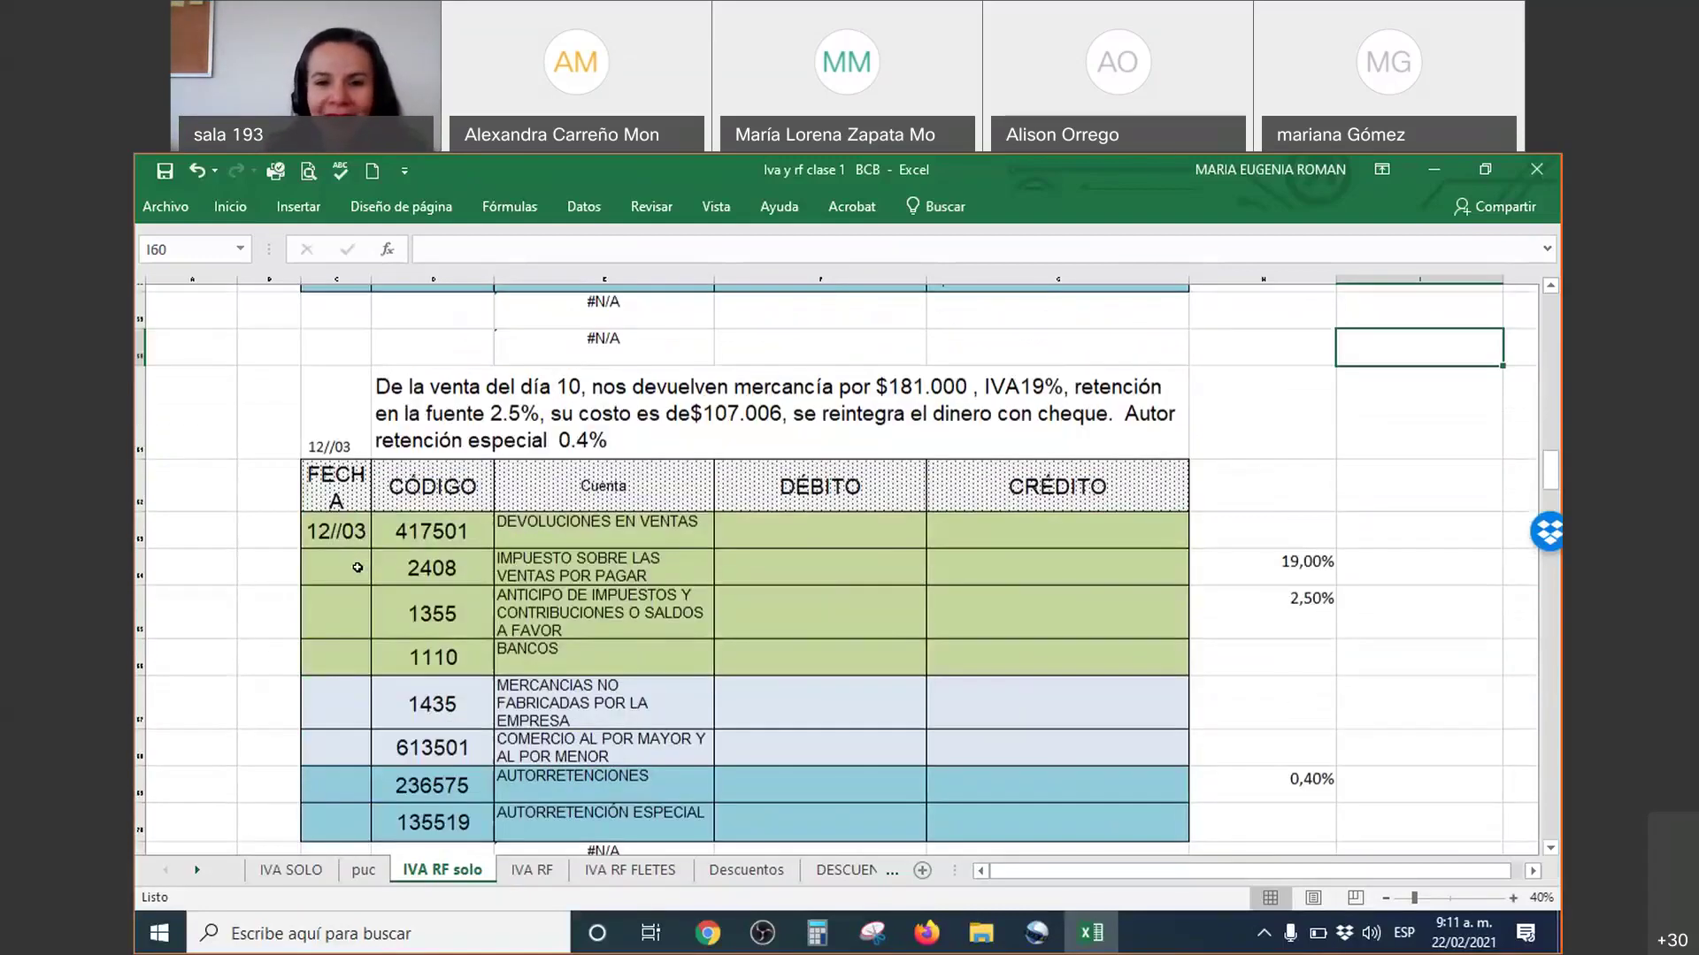
{"action": "scroll", "coordinate": [383, 537], "scroll_direction": "down", "scroll_amount": 2}
{"action": "scroll", "coordinate": [383, 537], "scroll_direction": "down", "scroll_amount": 2}
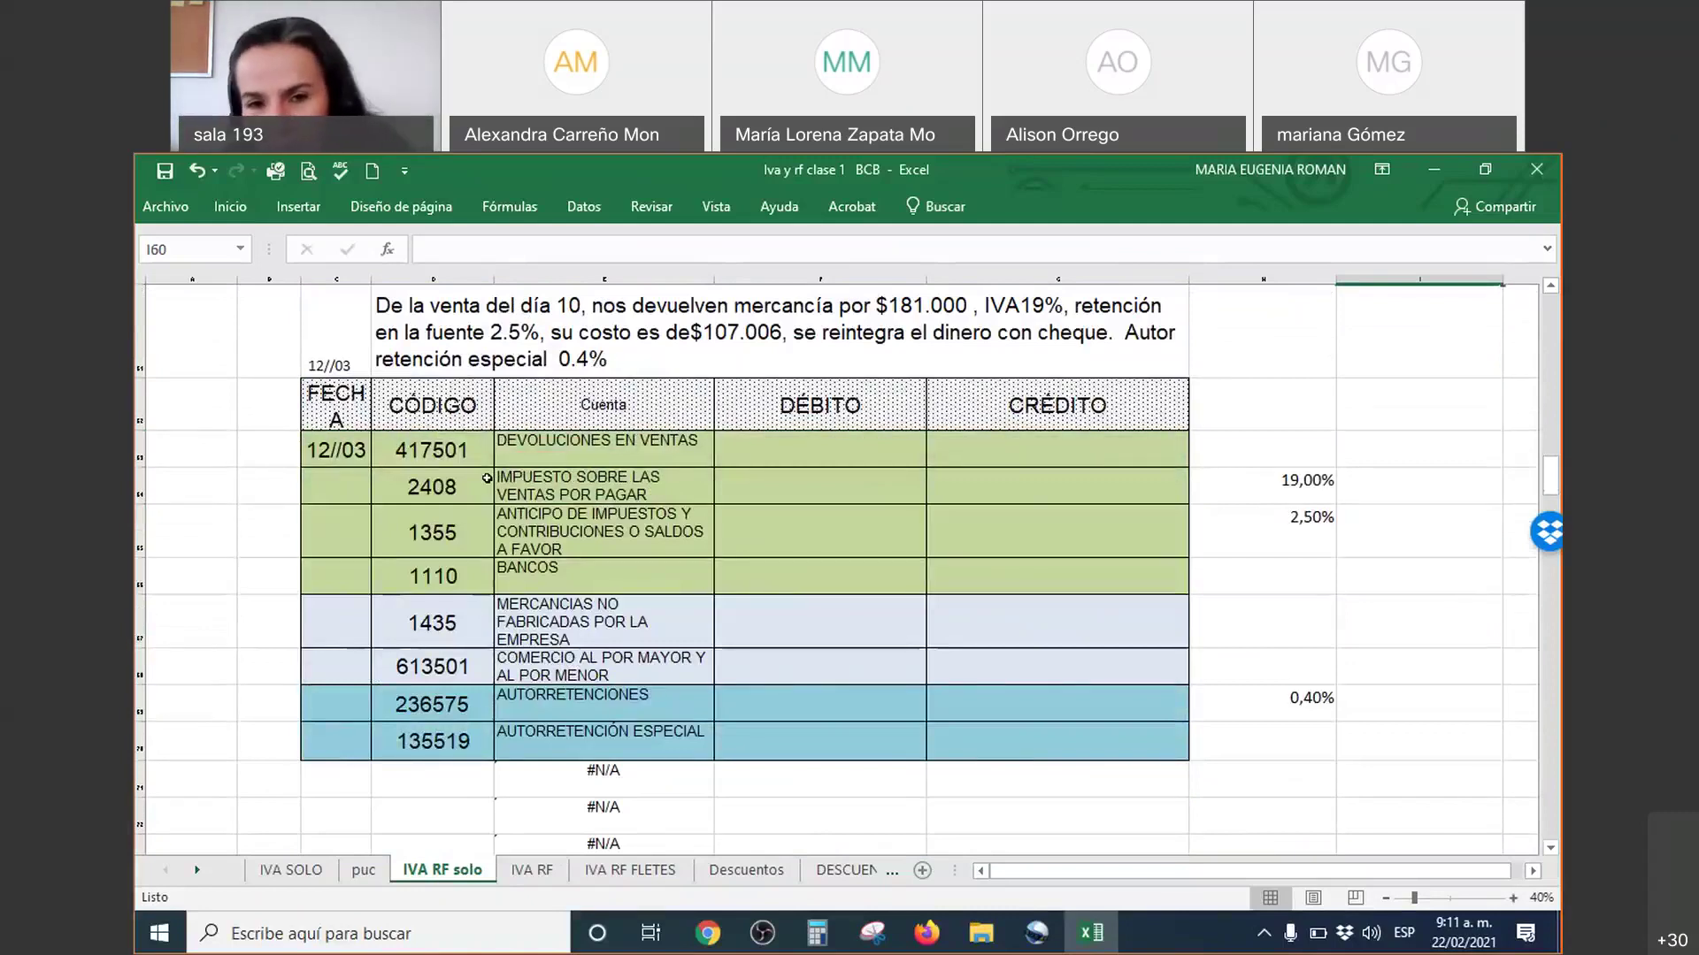
{"action": "key", "text": "Down"}
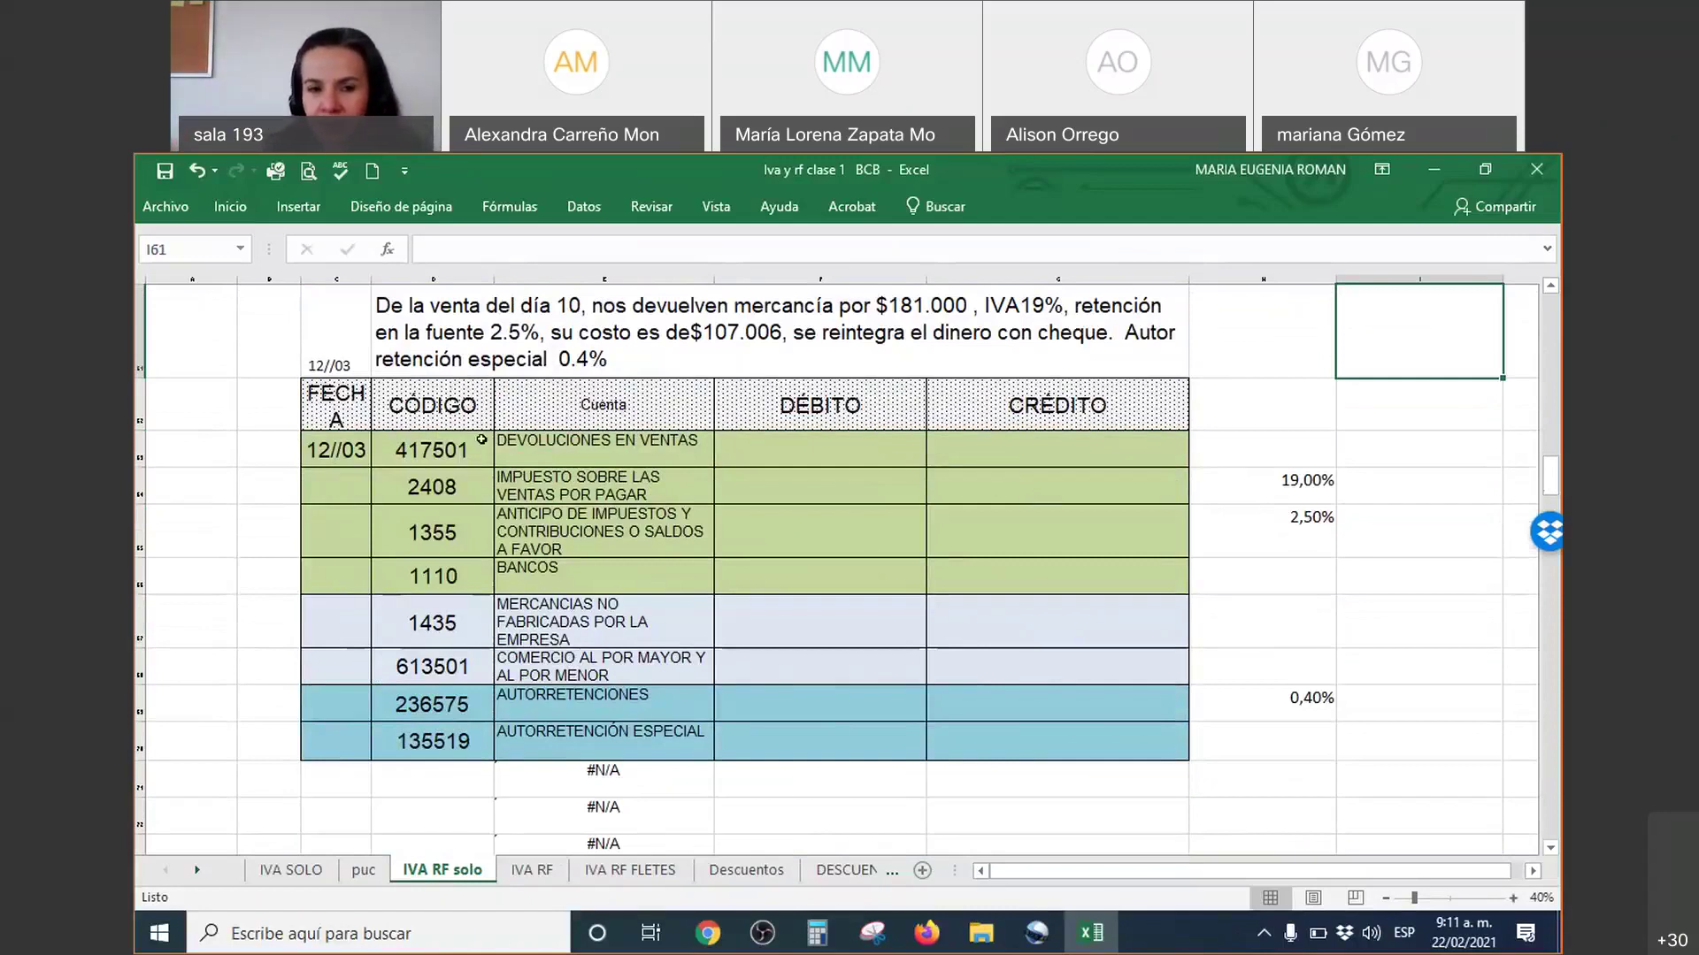
{"action": "left_click_drag", "start_coordinate": [420, 453], "coordinate": [1068, 447]}
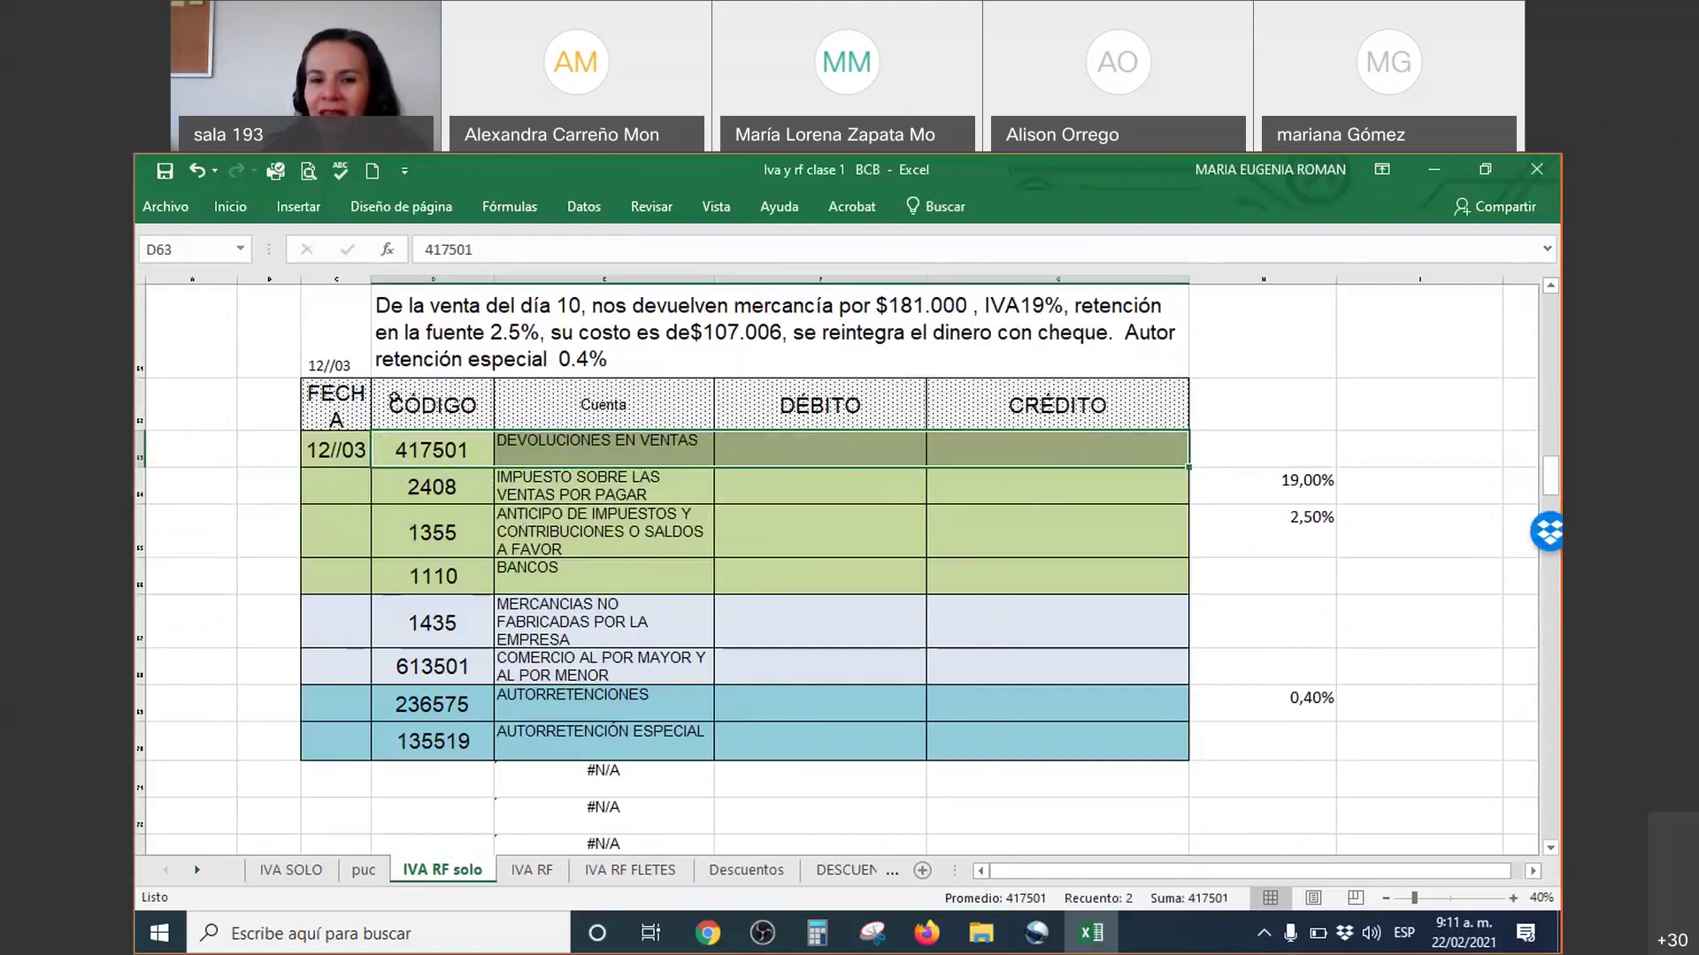
{"action": "left_click", "coordinate": [531, 453]}
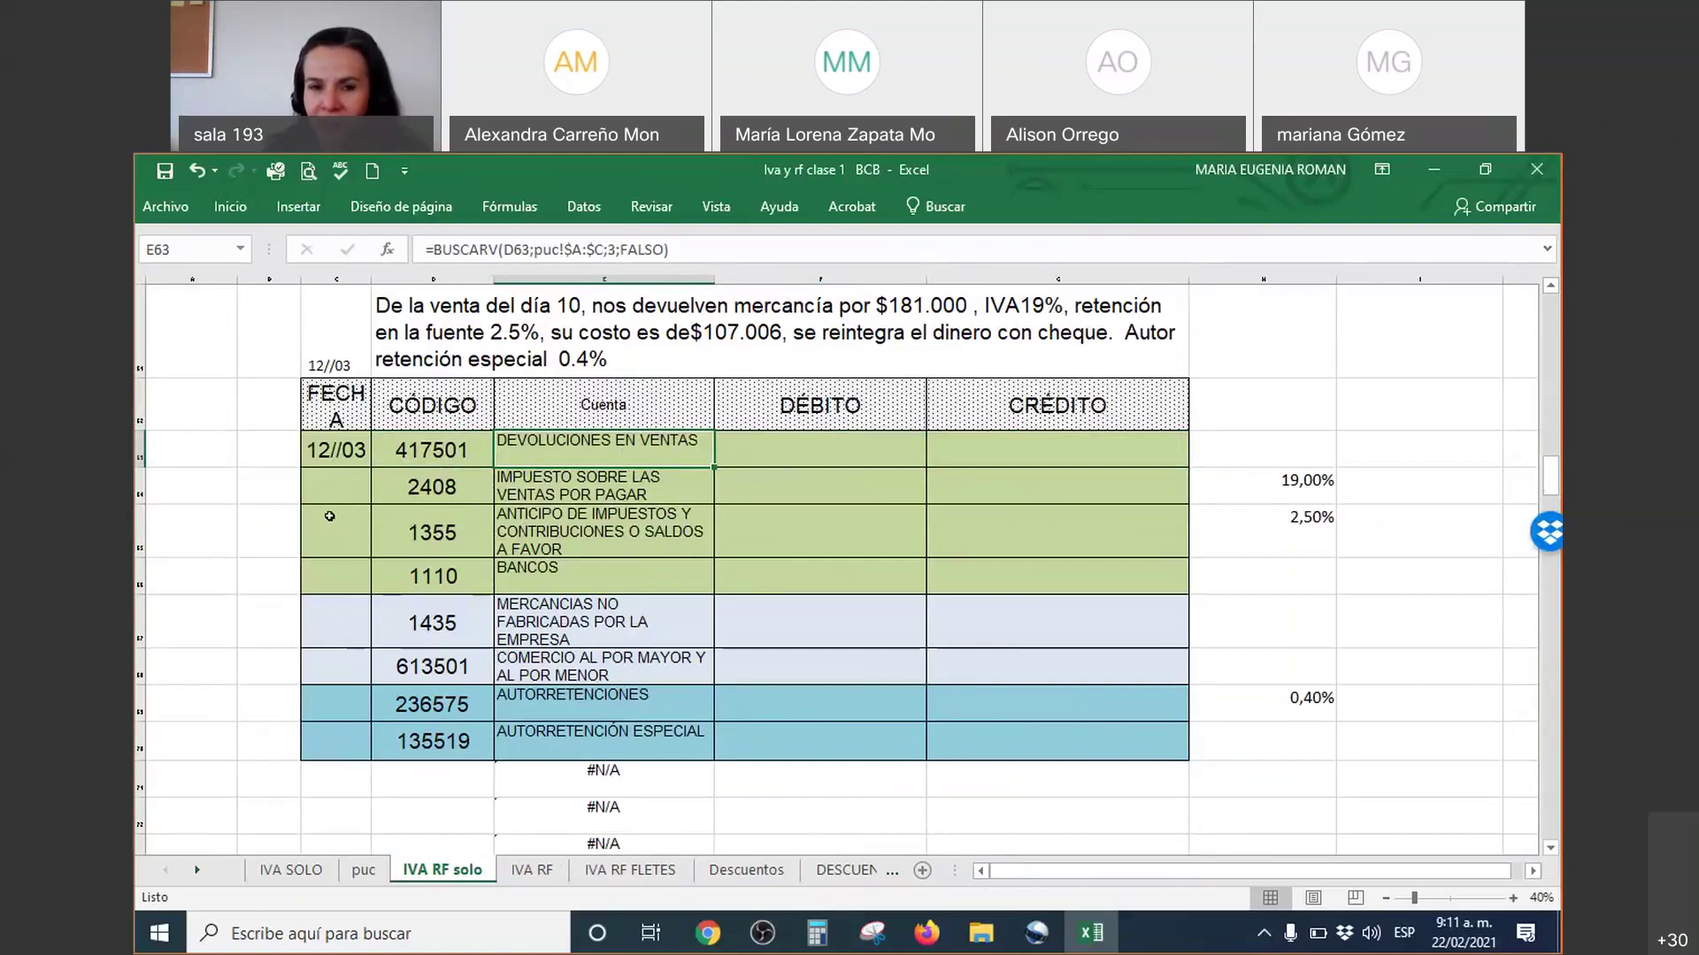
{"action": "left_click", "coordinate": [769, 447]}
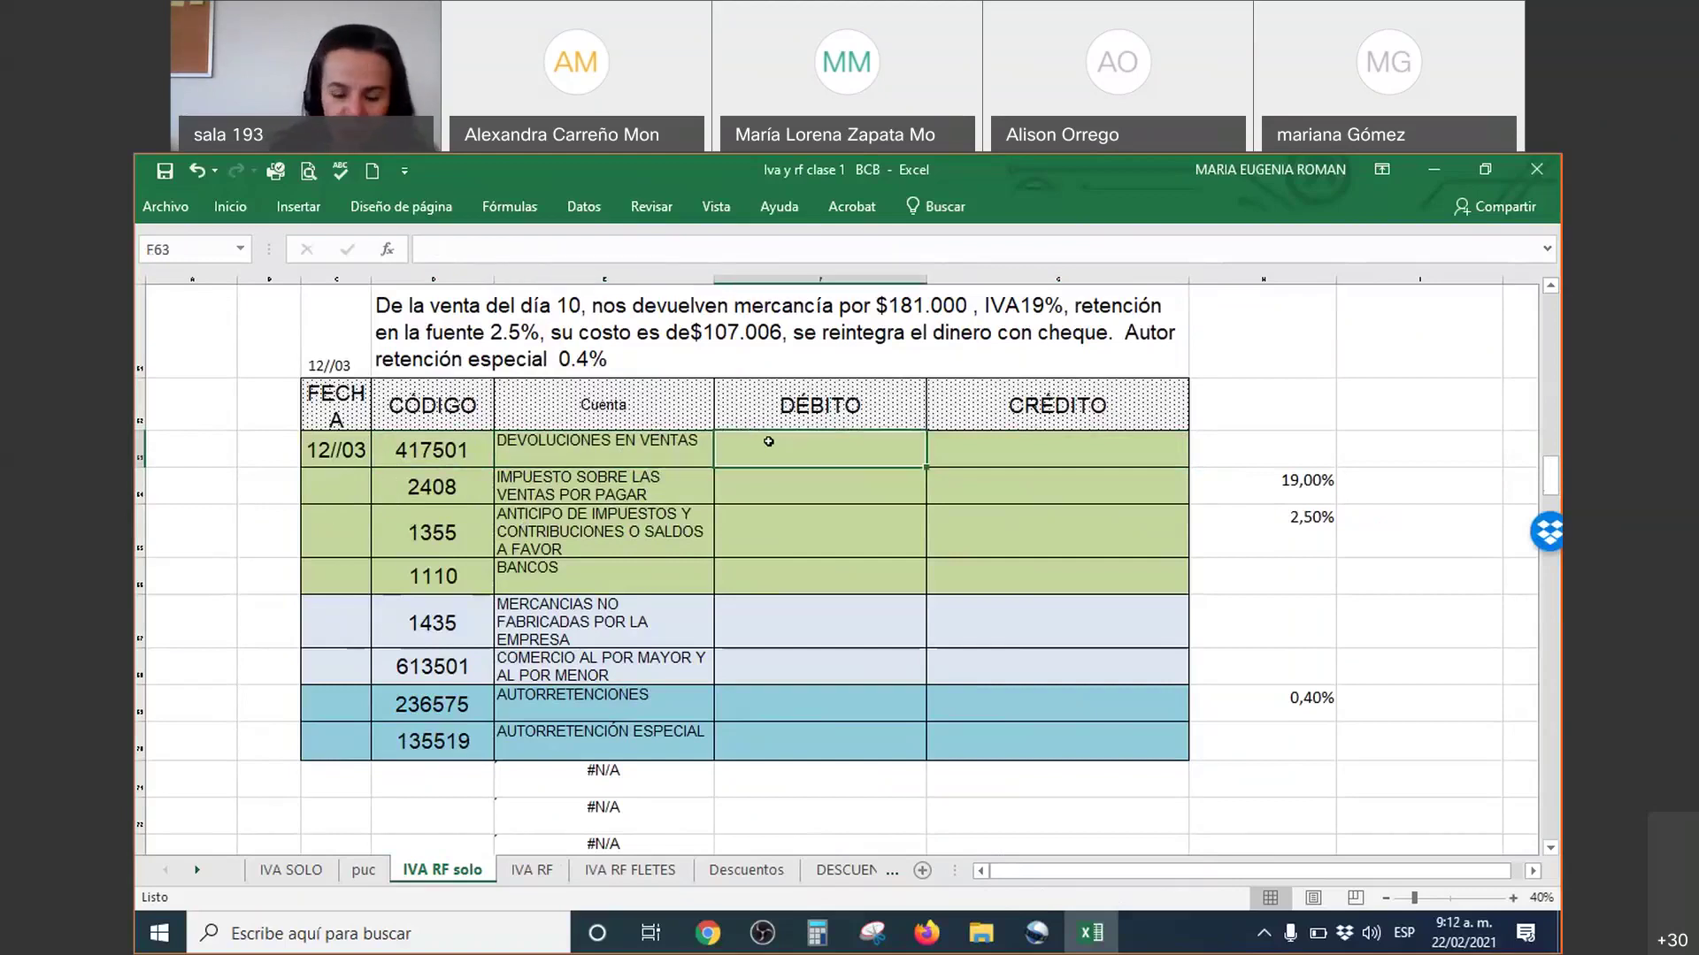
{"action": "type", "text": "181000"}
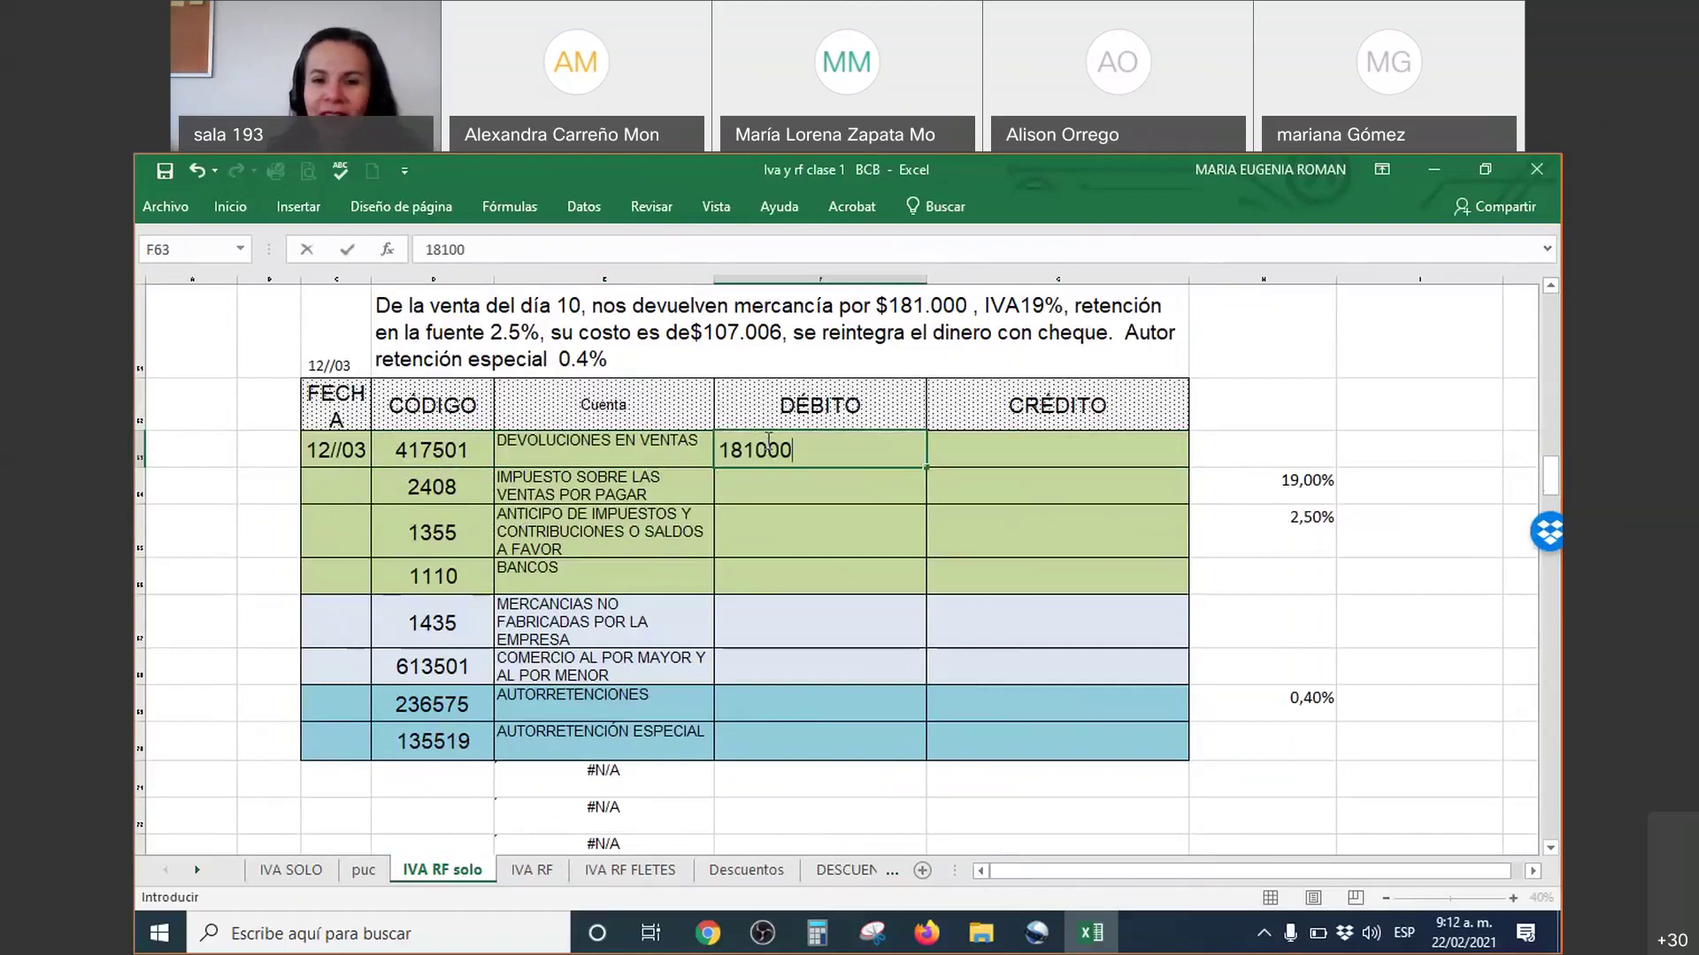
{"action": "key", "text": "Return"}
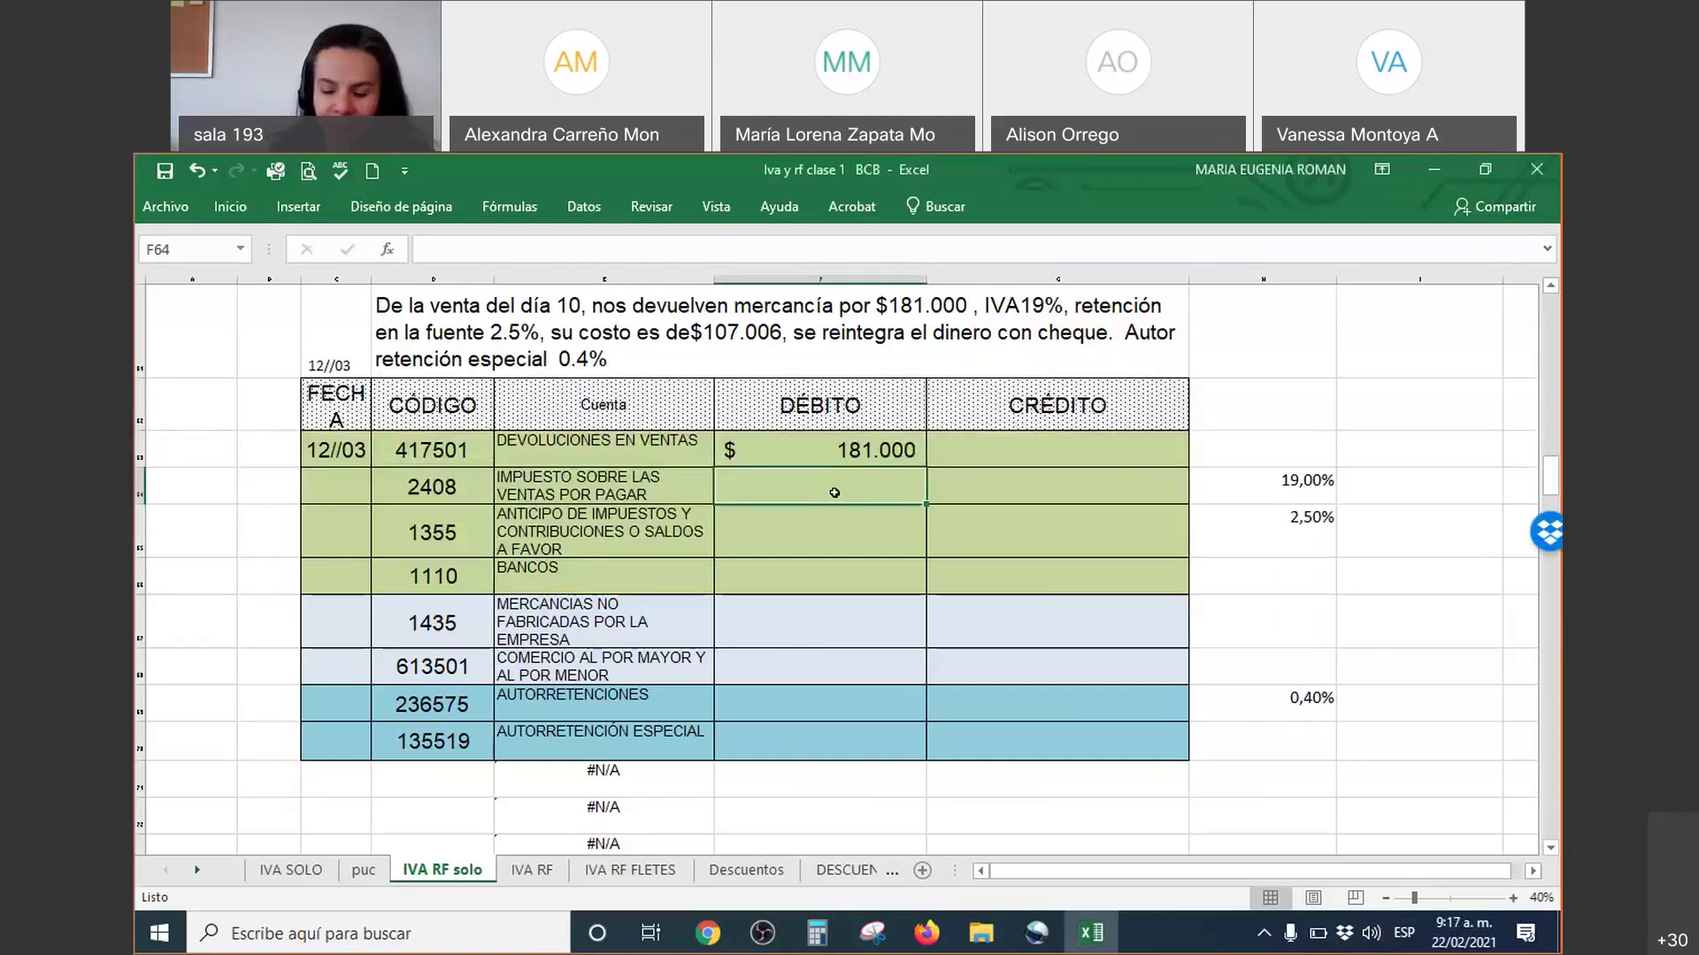
Step: Calculate the 19% IVA debit for account 2408 in F64 with the formula +F63*H64
{"action": "type", "text": "+"}
{"action": "key", "text": "Up"}
{"action": "type", "text": "*"}
{"action": "key", "text": "Right"}
{"action": "key", "text": "Right"}
{"action": "key", "text": "Return"}
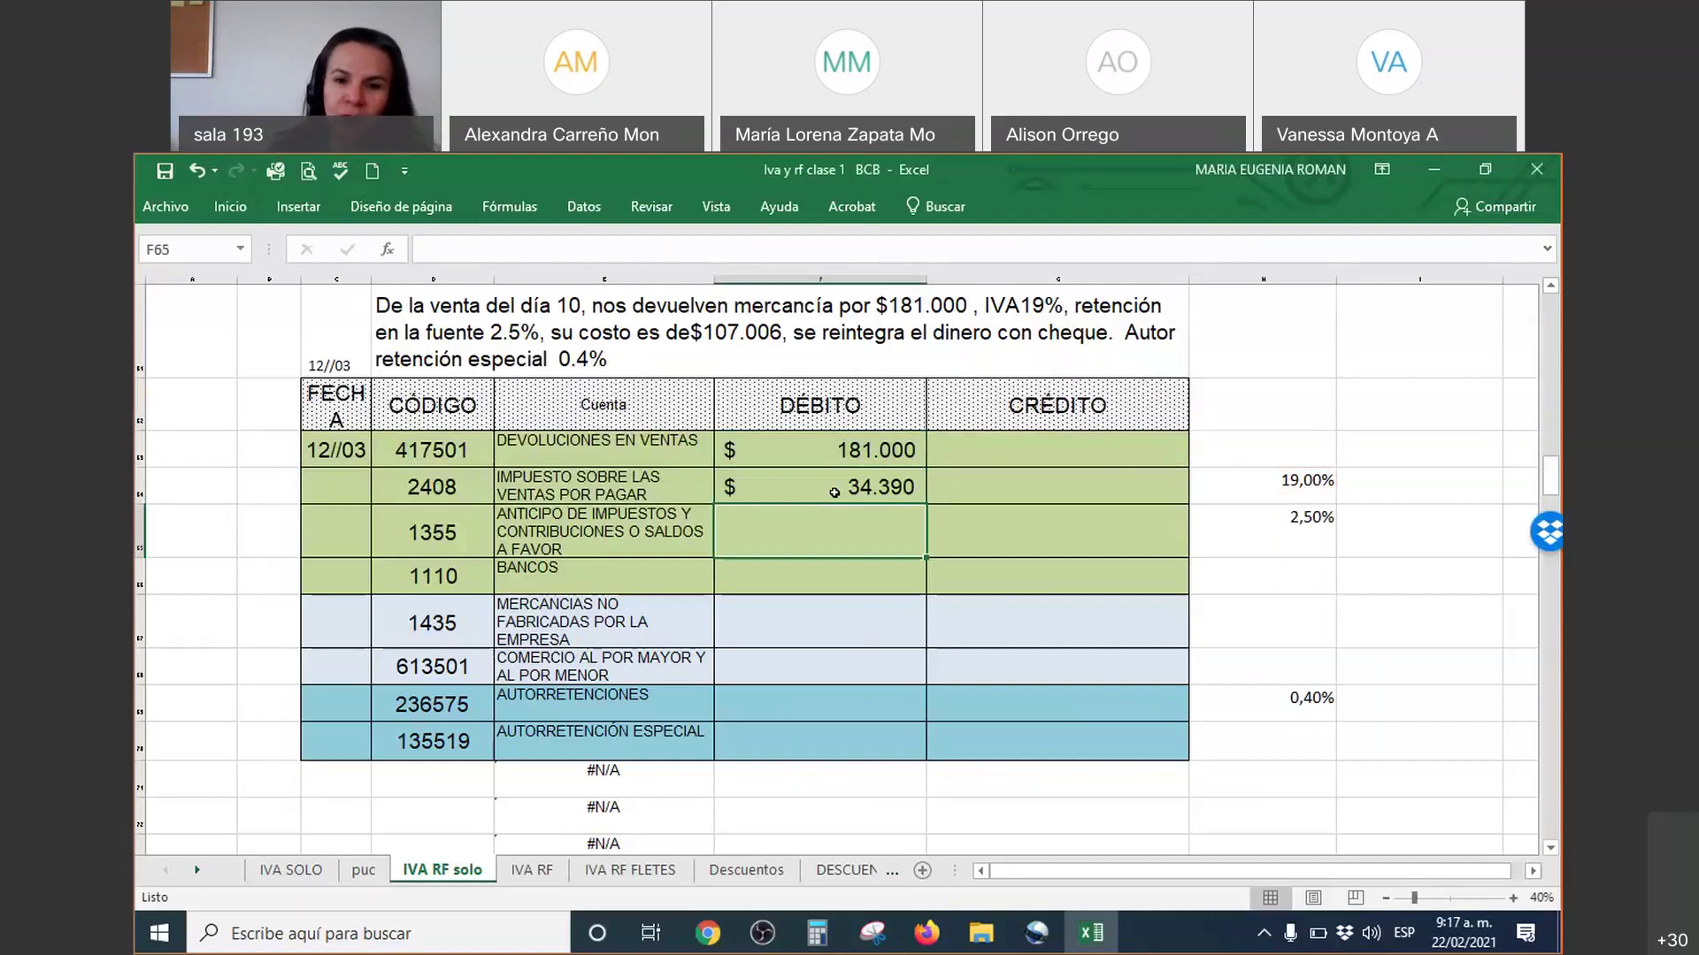
{"action": "left_click", "coordinate": [997, 524]}
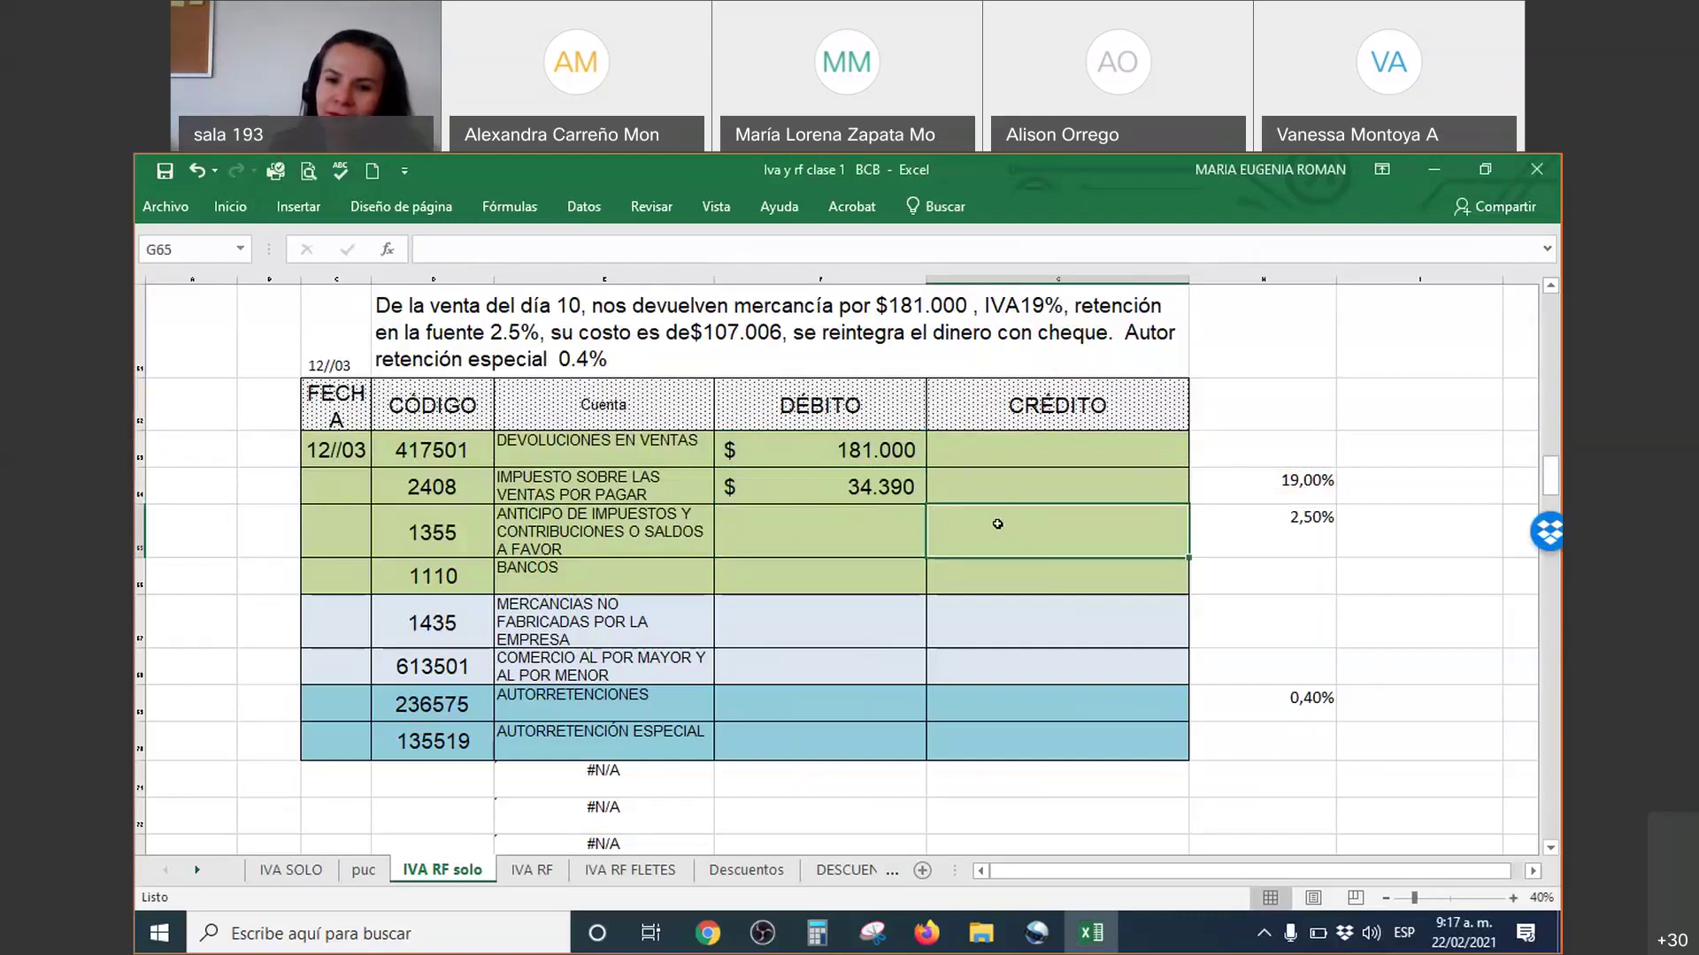
{"action": "type", "text": "+"}
{"action": "key", "text": "Up"}
{"action": "key", "text": "Up"}
{"action": "key", "text": "Left"}
{"action": "type", "text": "*"}
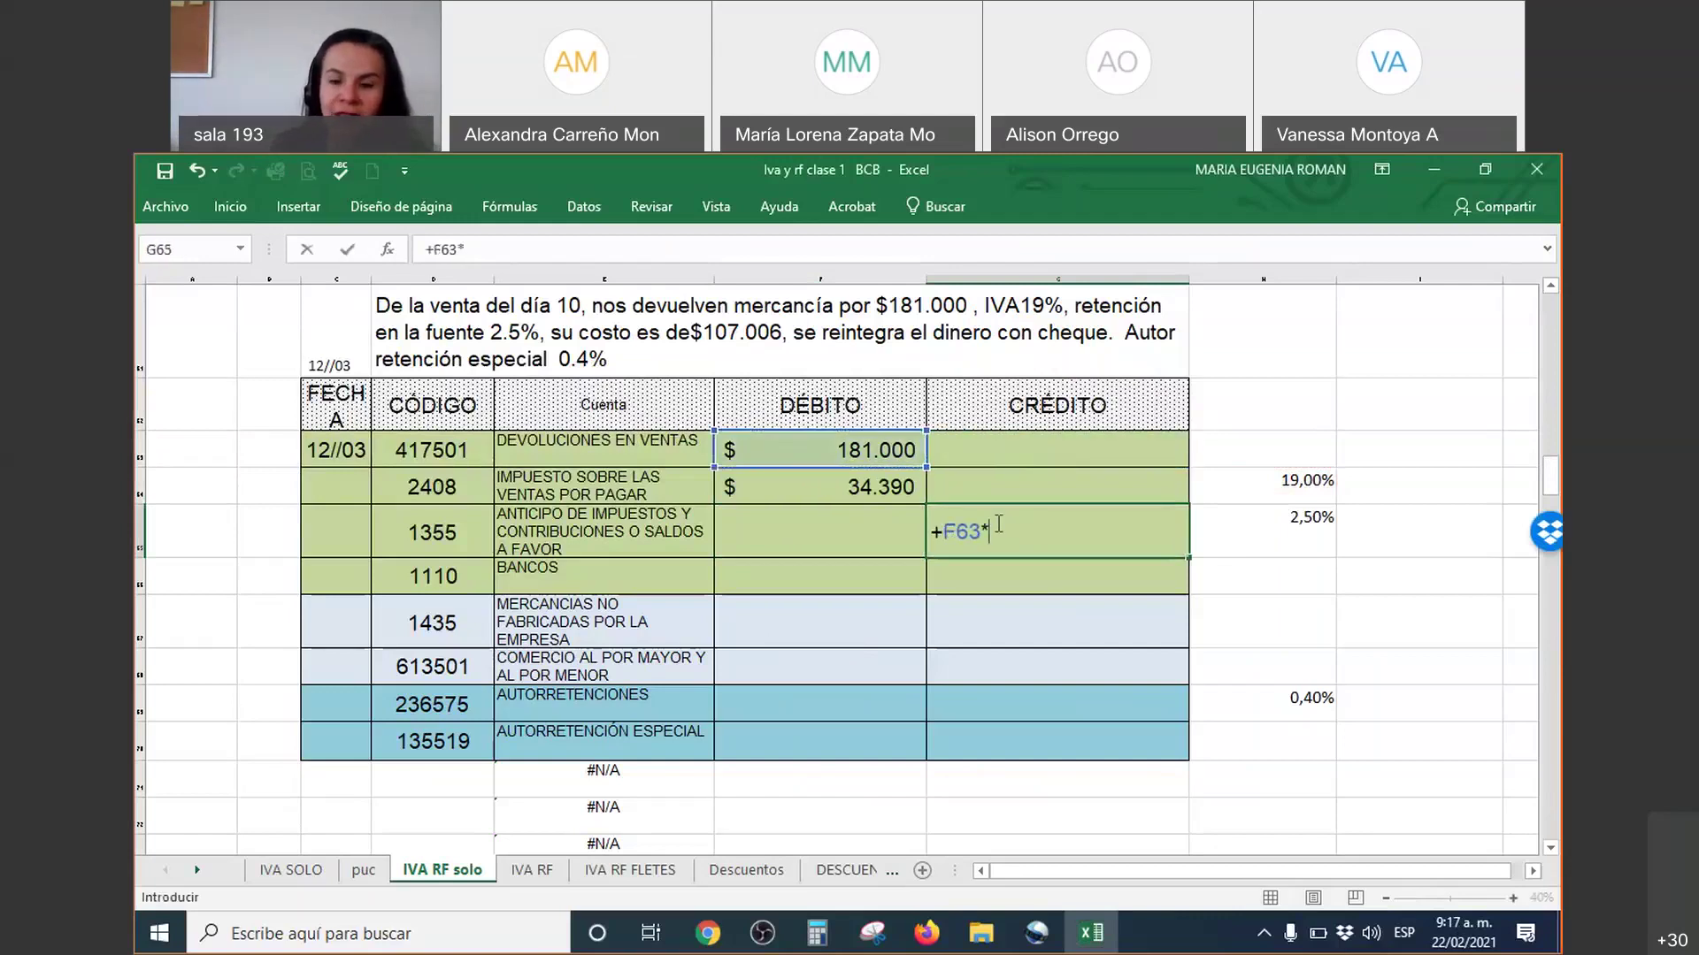
{"action": "type", "text": "*"}
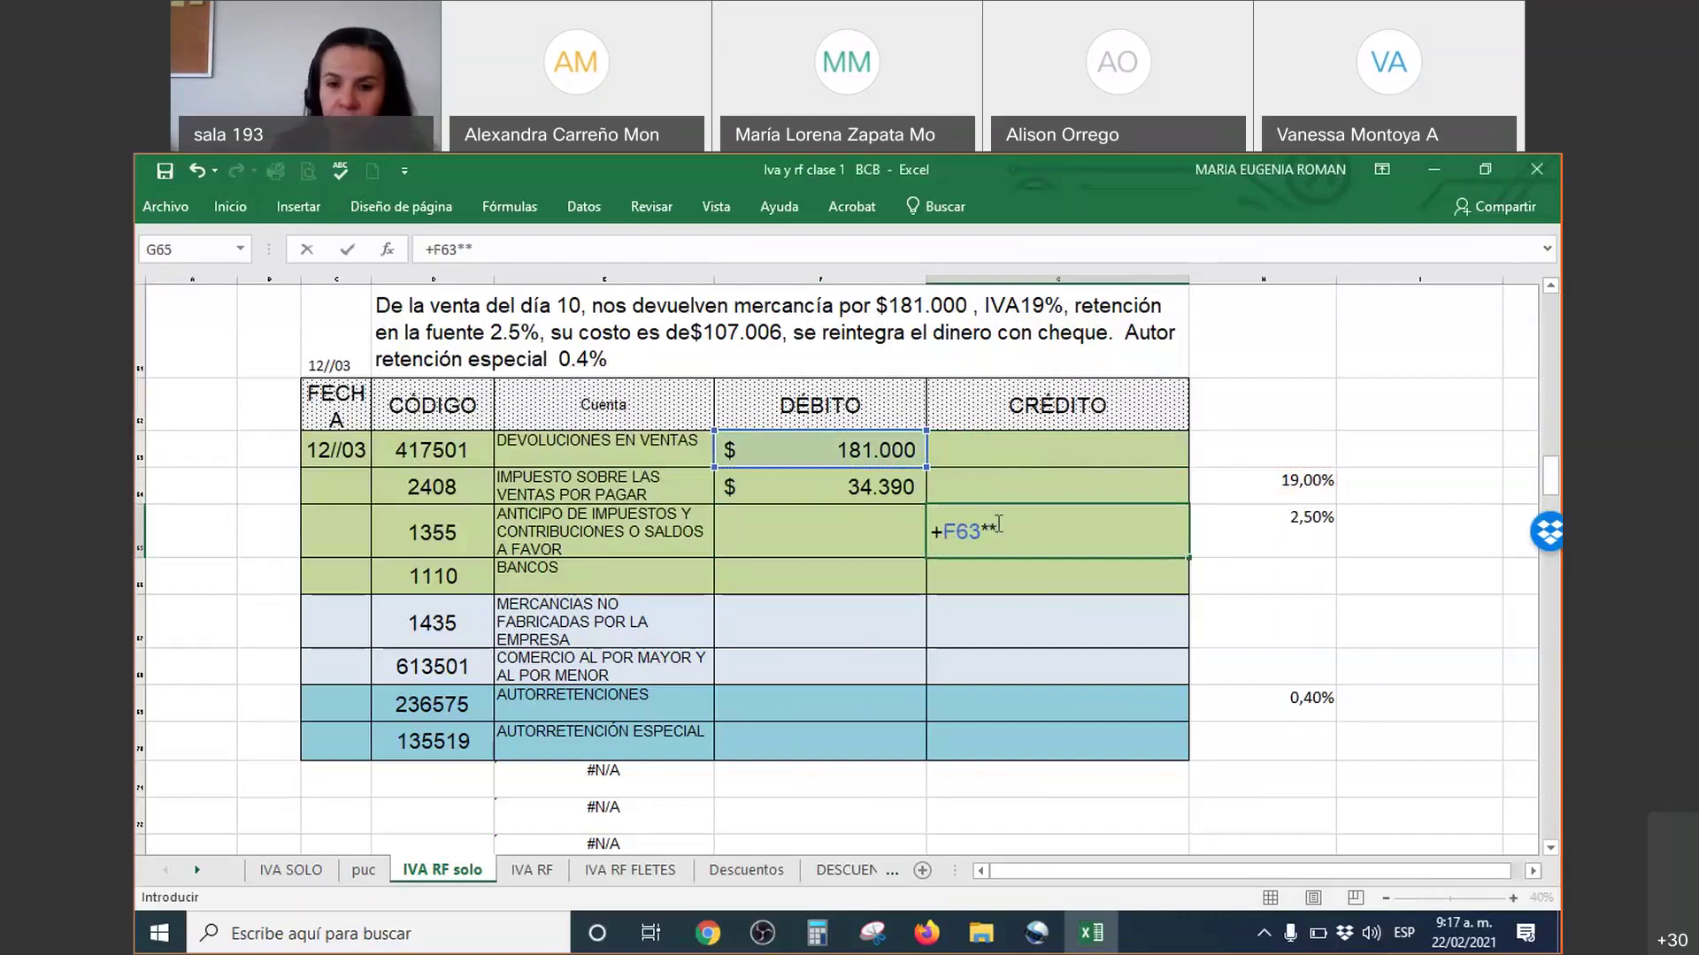
{"action": "key", "text": "Return"}
{"action": "key", "text": "Return"}
Step: Calculate the 2.5% withholding credit for account 1355 in G65 with the formula +F63*H65
{"action": "left_click", "coordinate": [997, 524]}
{"action": "type", "text": "+"}
{"action": "key", "text": "Up"}
{"action": "key", "text": "Up"}
{"action": "key", "text": "Left"}
{"action": "type", "text": "*"}
{"action": "key", "text": "Right"}
{"action": "key", "text": "Right"}
{"action": "key", "text": "Left"}
{"action": "key", "text": "Return"}
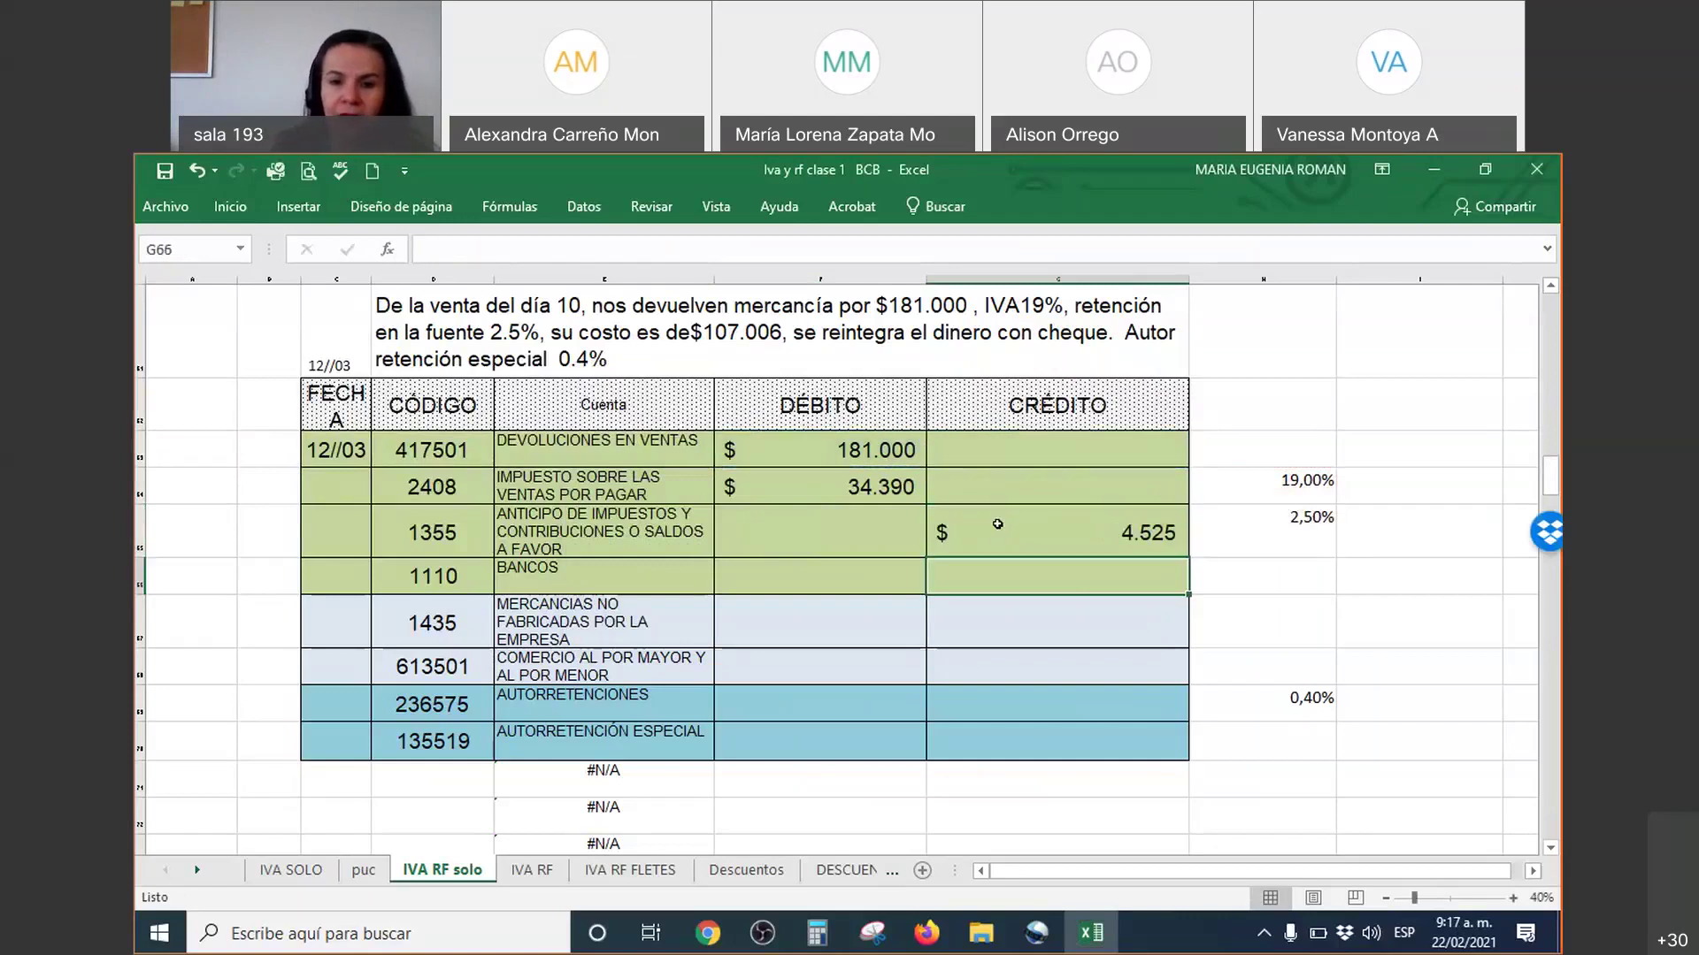
Step: Calculate the BANCOS credit for account 1110 in G66 with the formula +F63+F64-G65
{"action": "type", "text": "+"}
{"action": "key", "text": "Up"}
{"action": "key", "text": "Up"}
{"action": "key", "text": "Up"}
{"action": "key", "text": "Up"}
{"action": "key", "text": "Down"}
{"action": "key", "text": "Left"}
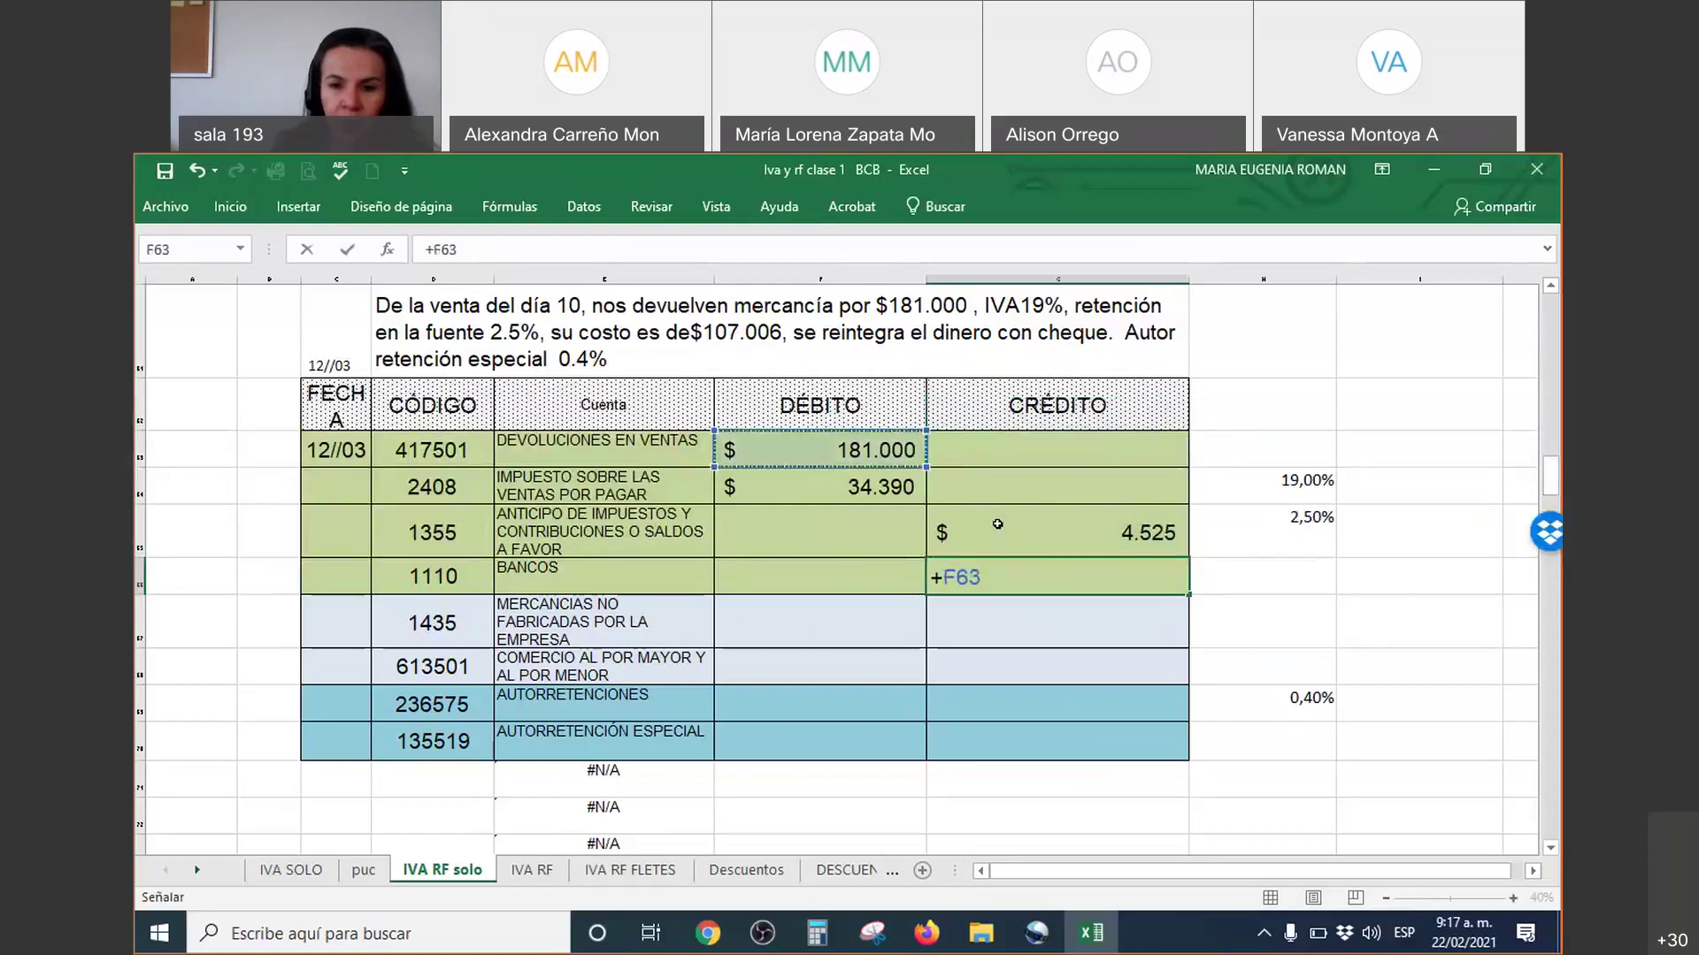
{"action": "type", "text": "+"}
{"action": "key", "text": "Up"}
{"action": "key", "text": "Up"}
{"action": "key", "text": "Left"}
{"action": "type", "text": "-"}
{"action": "key", "text": "Up"}
{"action": "key", "text": "Return"}
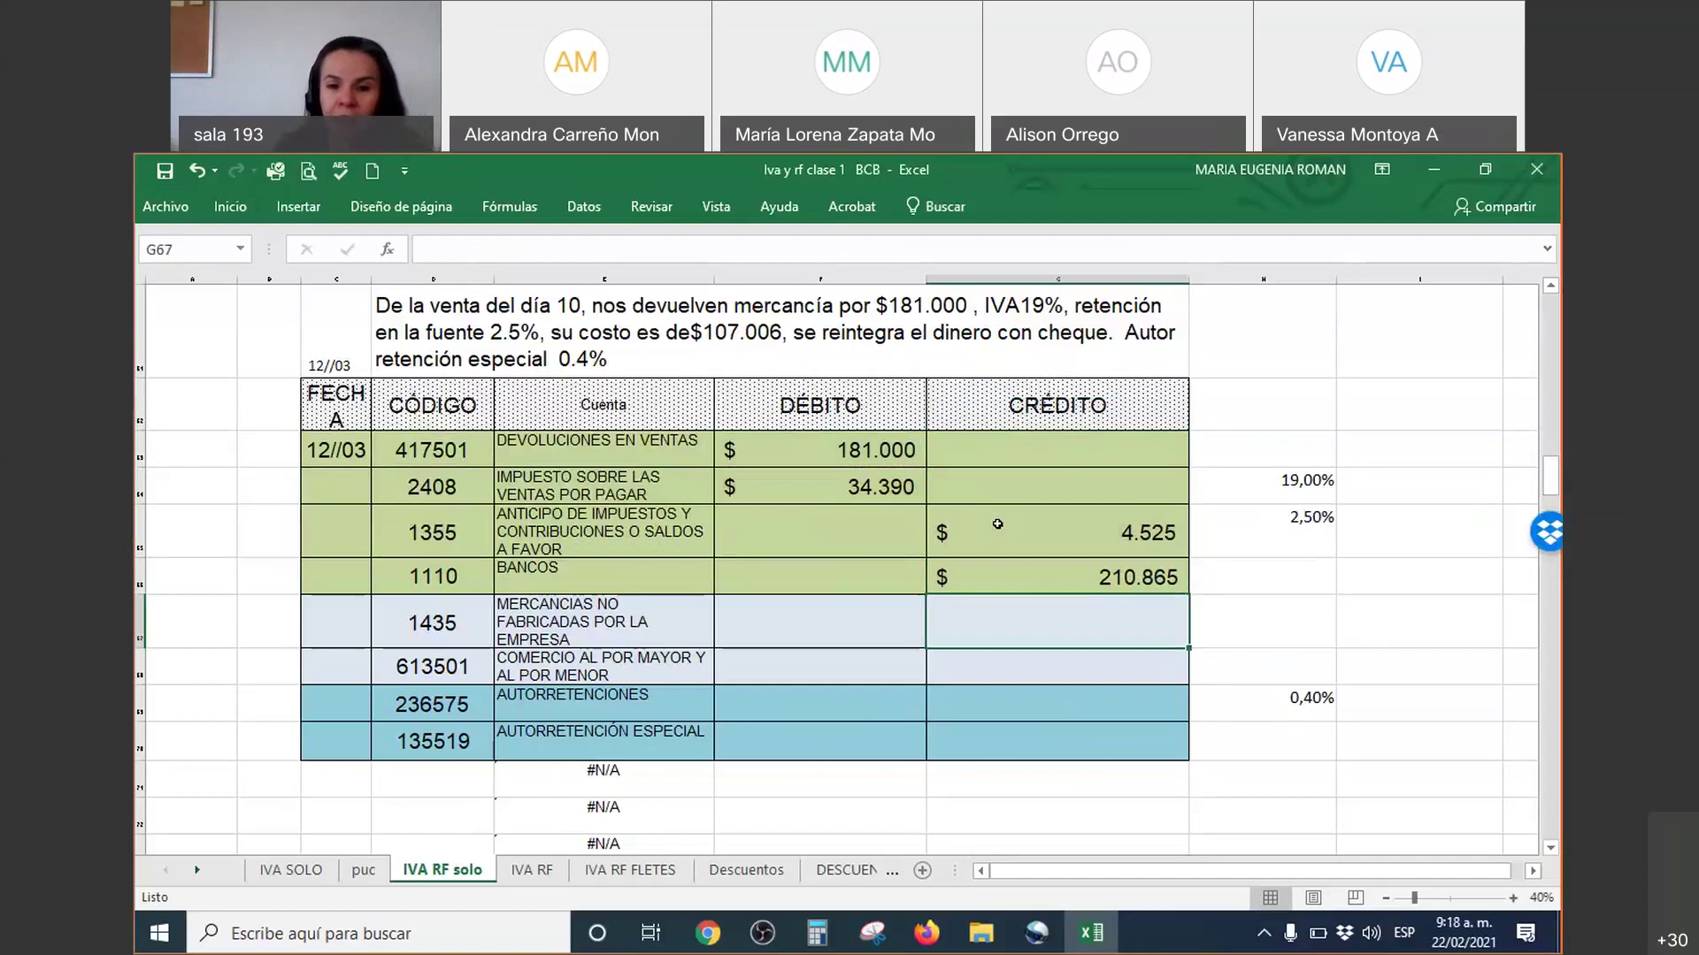
Step: Record the returned merchandise cost as a 107.006 debit to account 1435 in F67 and credit account 613501 in G68 with +F67
{"action": "key", "text": "Left"}
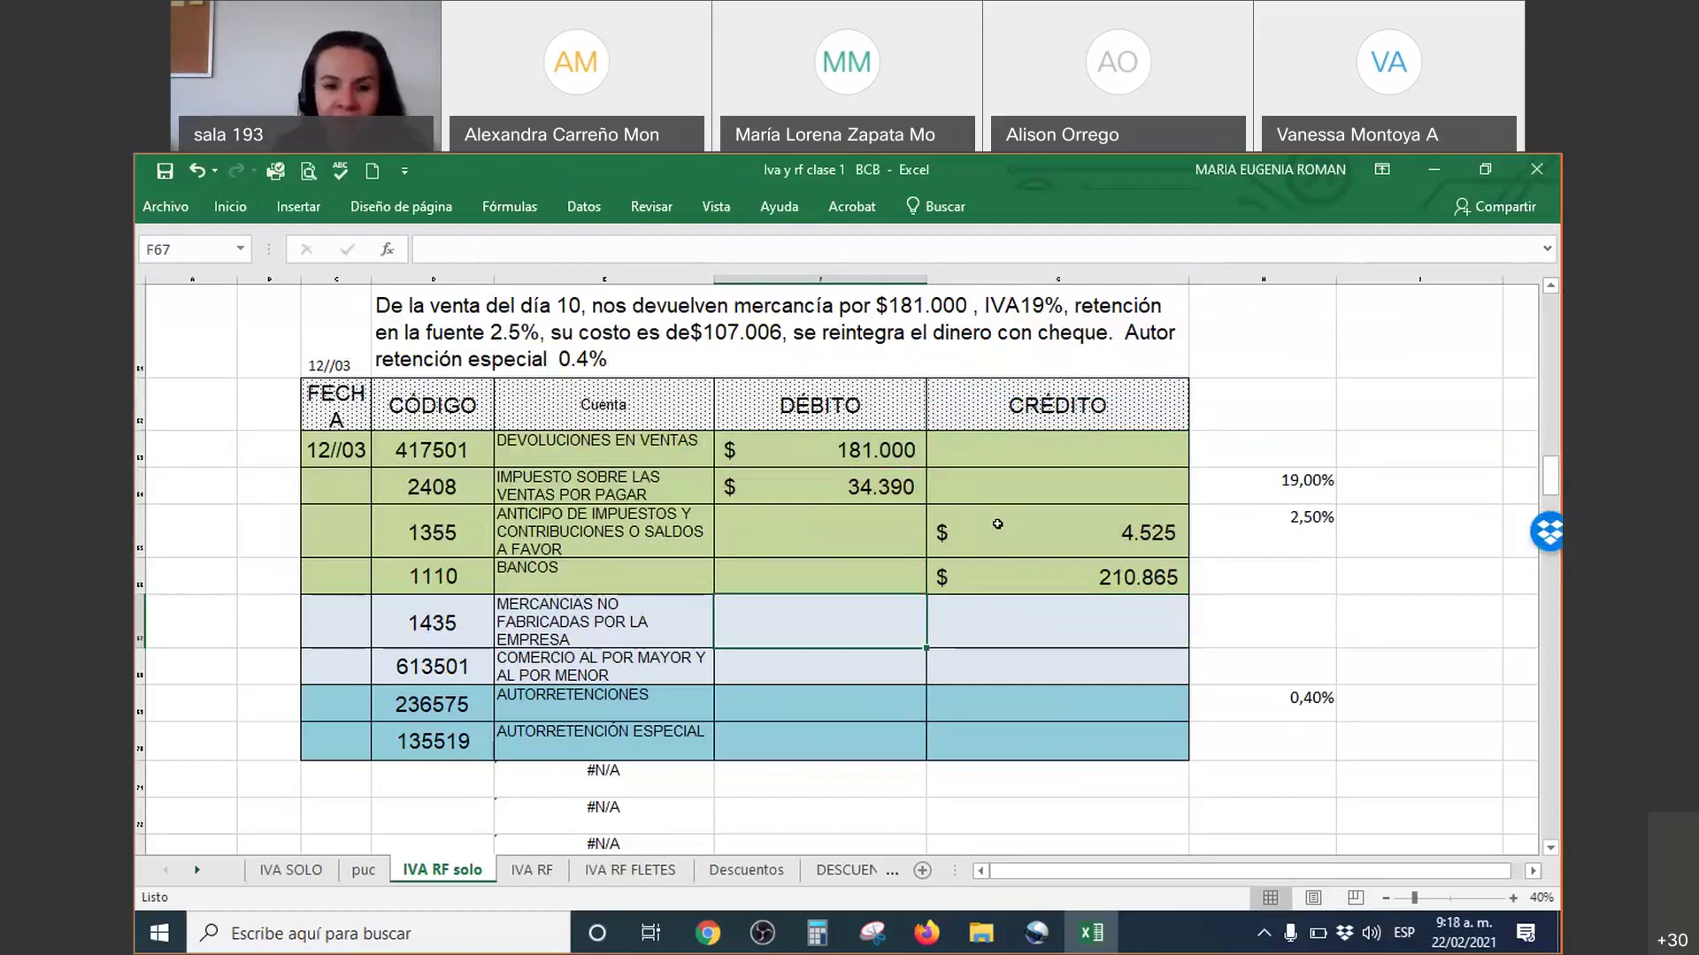
{"action": "type", "text": "107.006"}
{"action": "key", "text": "Return"}
{"action": "key", "text": "Right"}
{"action": "type", "text": "+"}
{"action": "key", "text": "Up"}
{"action": "key", "text": "Left"}
{"action": "key", "text": "Return"}
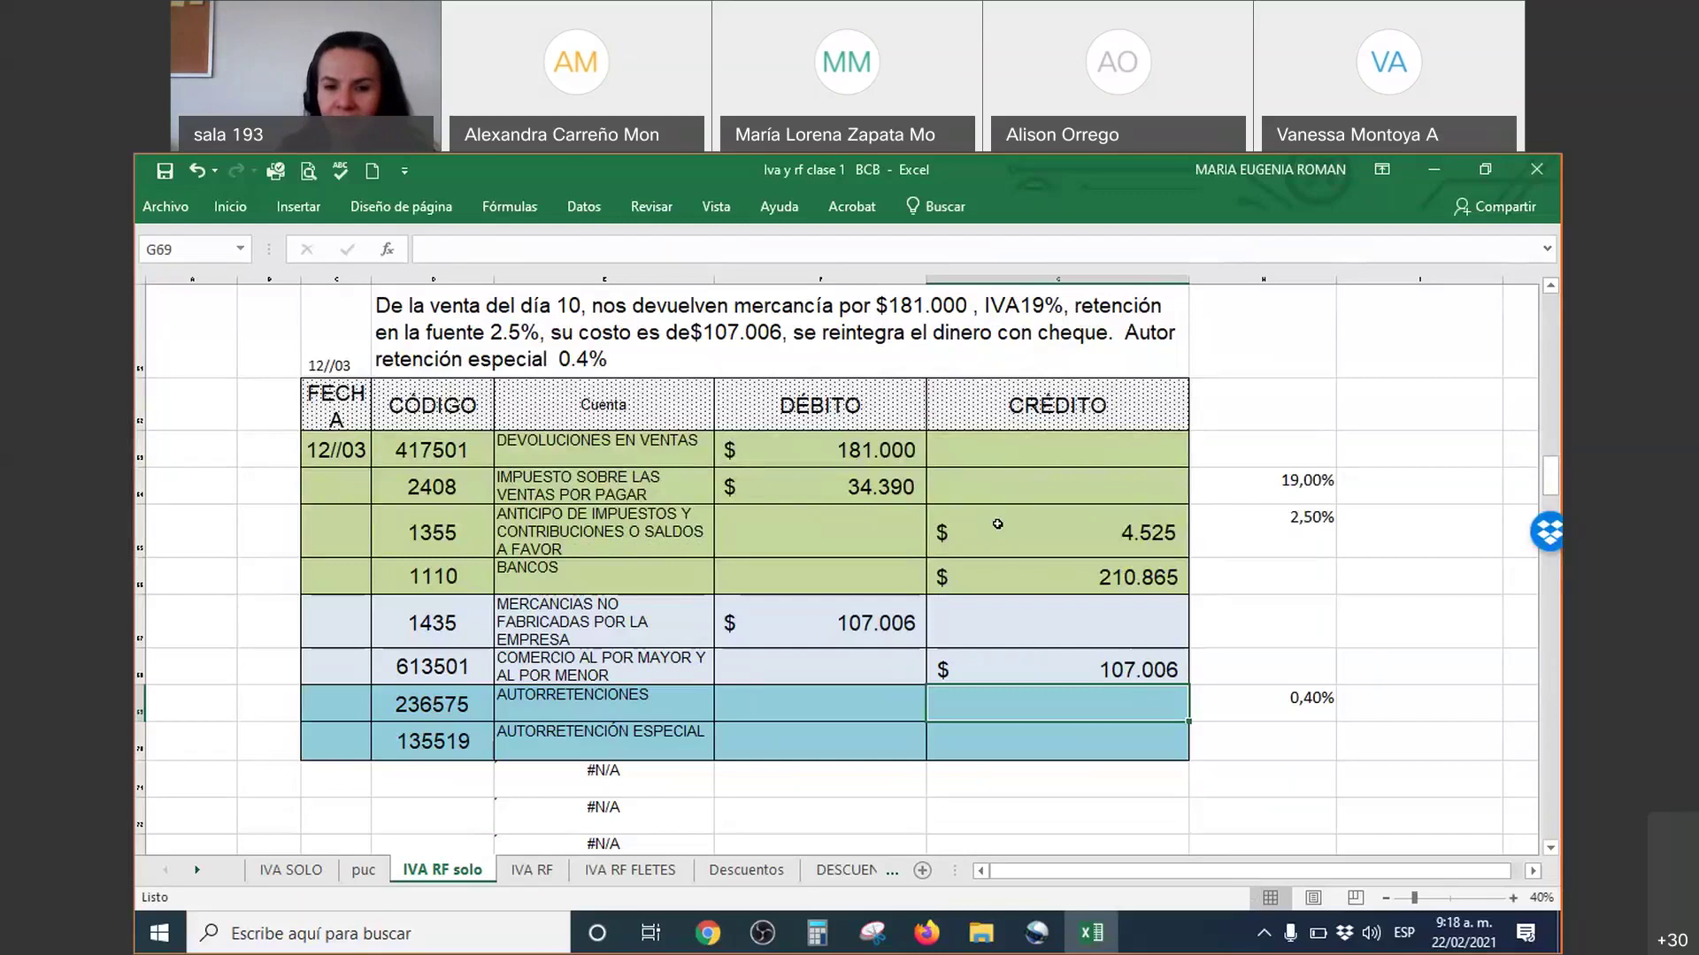
Step: Calculate the 0.4% AUTORRETENCIONES debit for account 236575 in F69 with the formula +F63*H69
{"action": "key", "text": "Left"}
{"action": "type", "text": "+"}
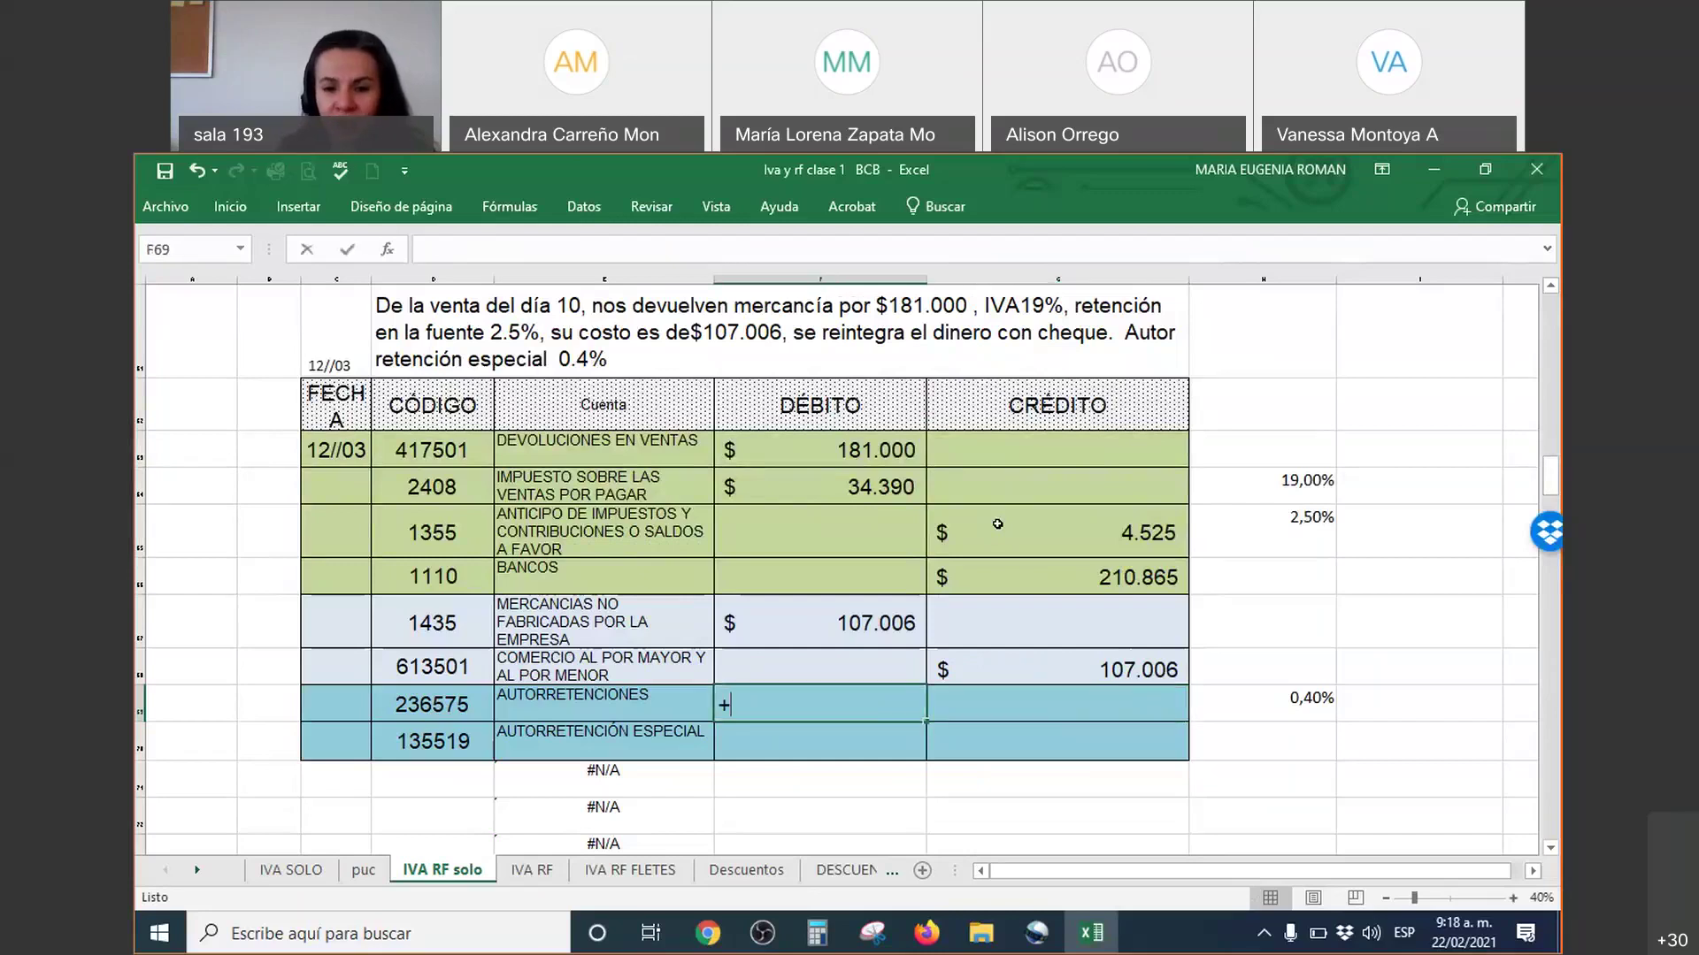
{"action": "key", "text": "Up"}
{"action": "key", "text": "Up"}
{"action": "key", "text": "Up"}
{"action": "key", "text": "Right"}
{"action": "key", "text": "Up"}
{"action": "key", "text": "Up"}
{"action": "key", "text": "Up"}
{"action": "key", "text": "Left"}
{"action": "type", "text": "*"}
{"action": "key", "text": "Right"}
{"action": "key", "text": "Right"}
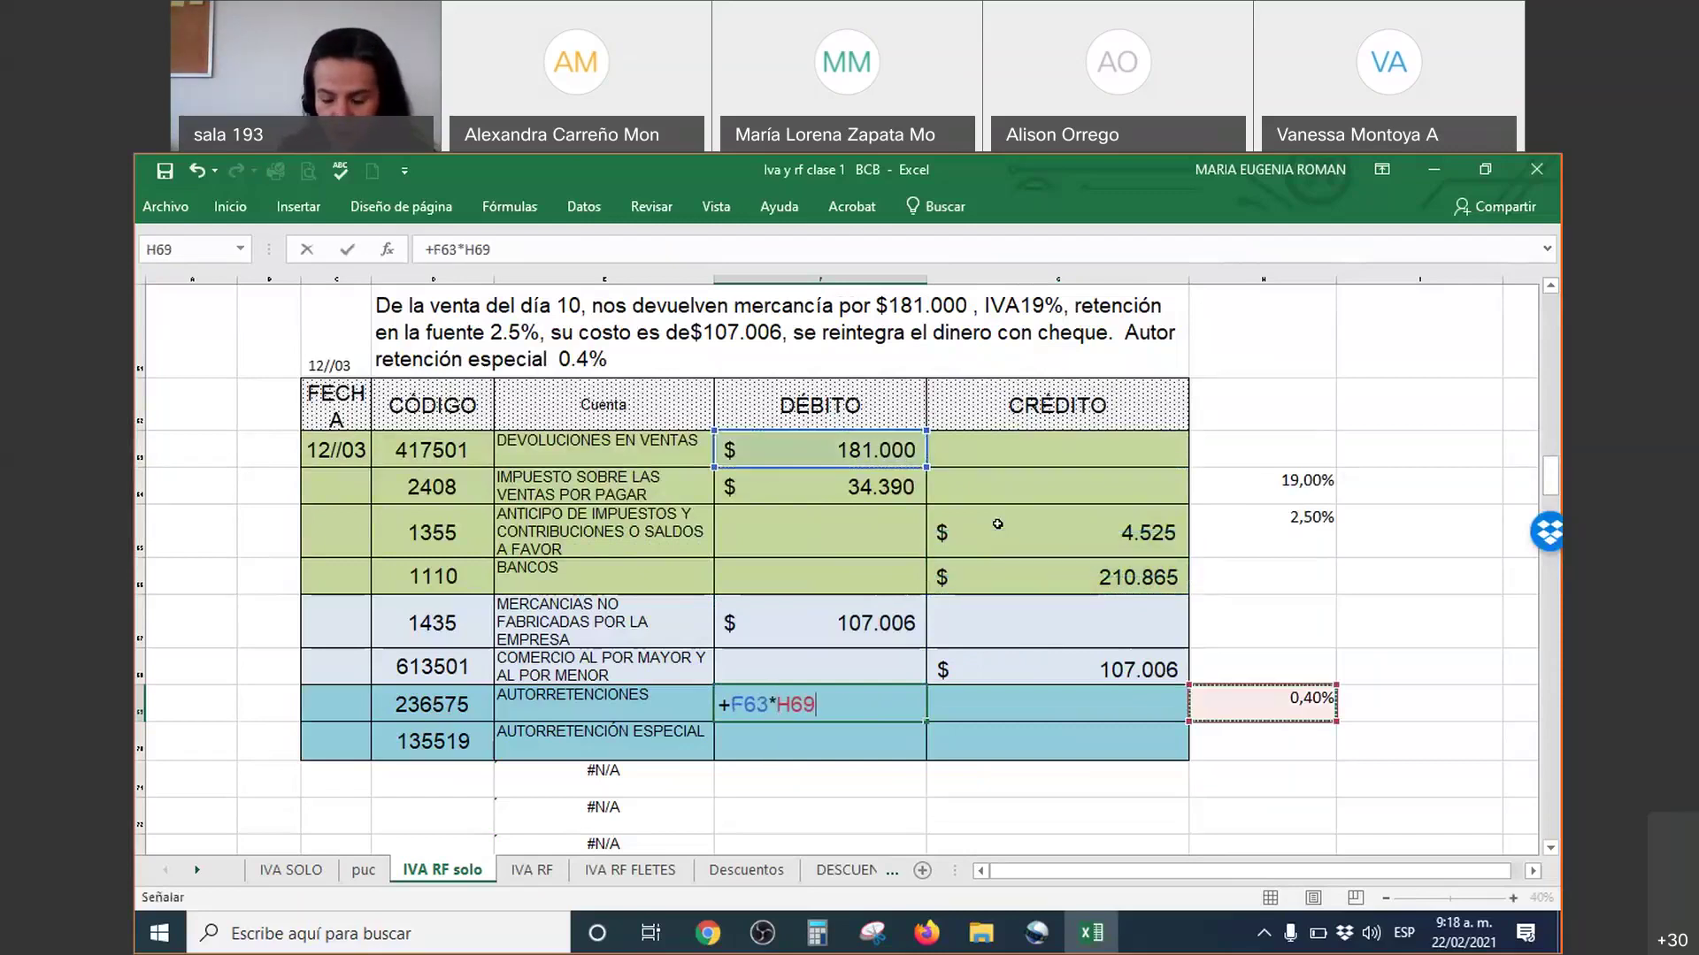
{"action": "type", "text": "*"}
{"action": "key", "text": "BackSpace"}
{"action": "key", "text": "BackSpace"}
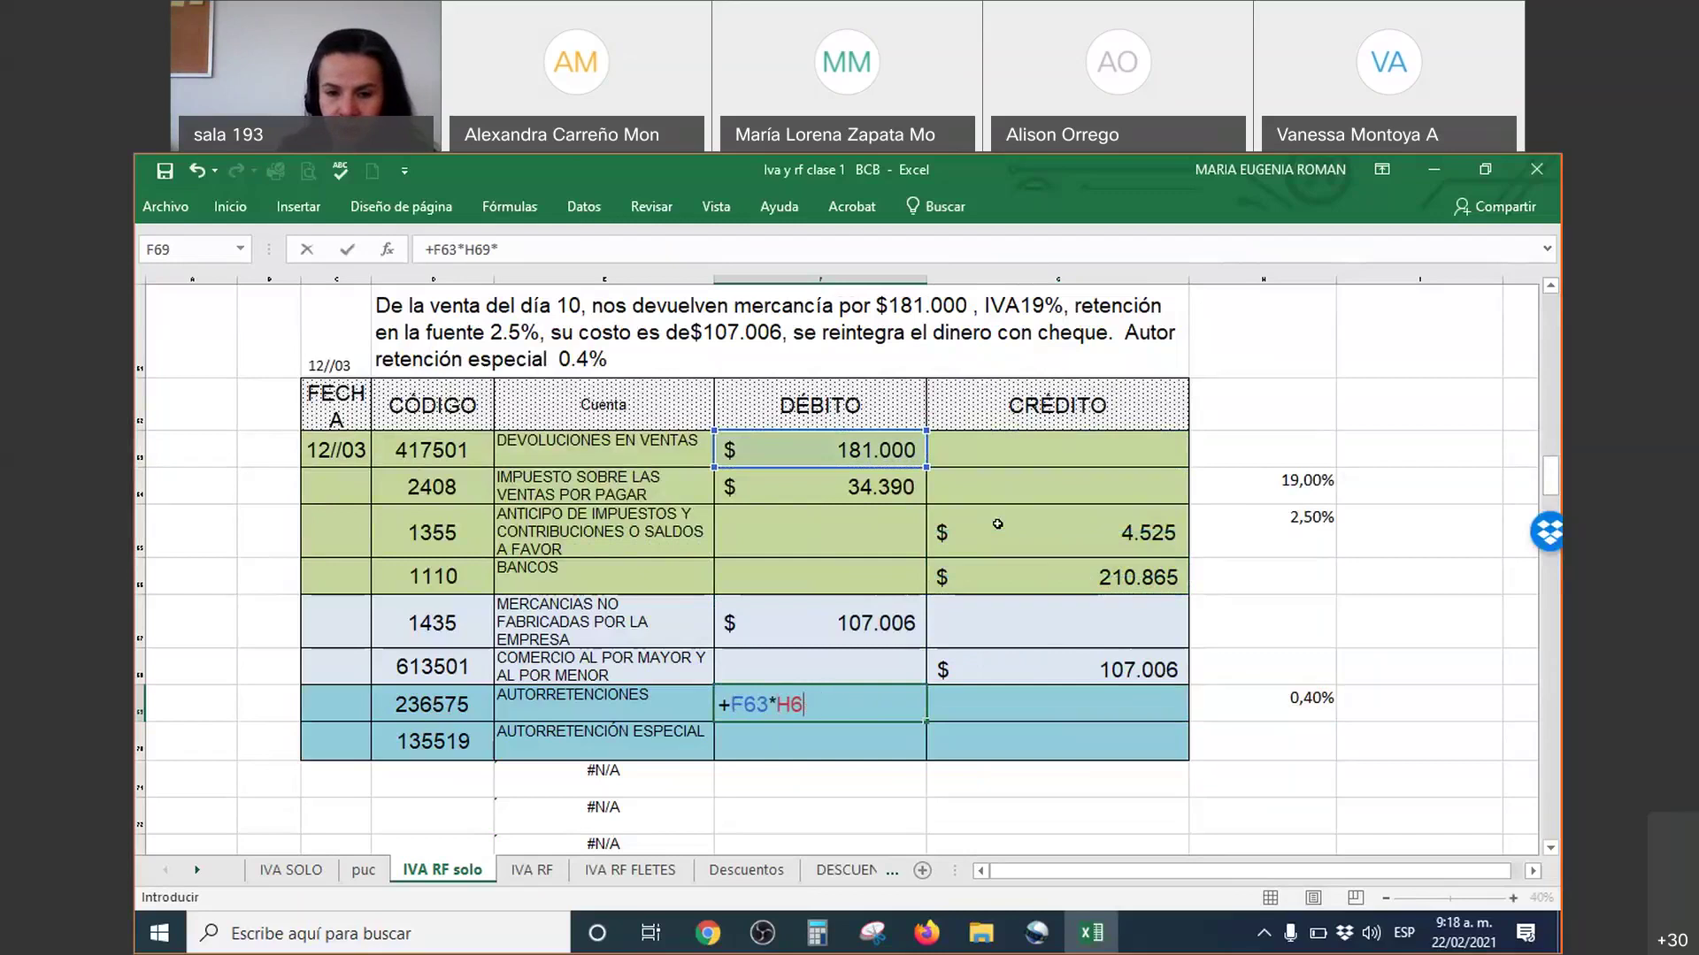
{"action": "type", "text": "9"}
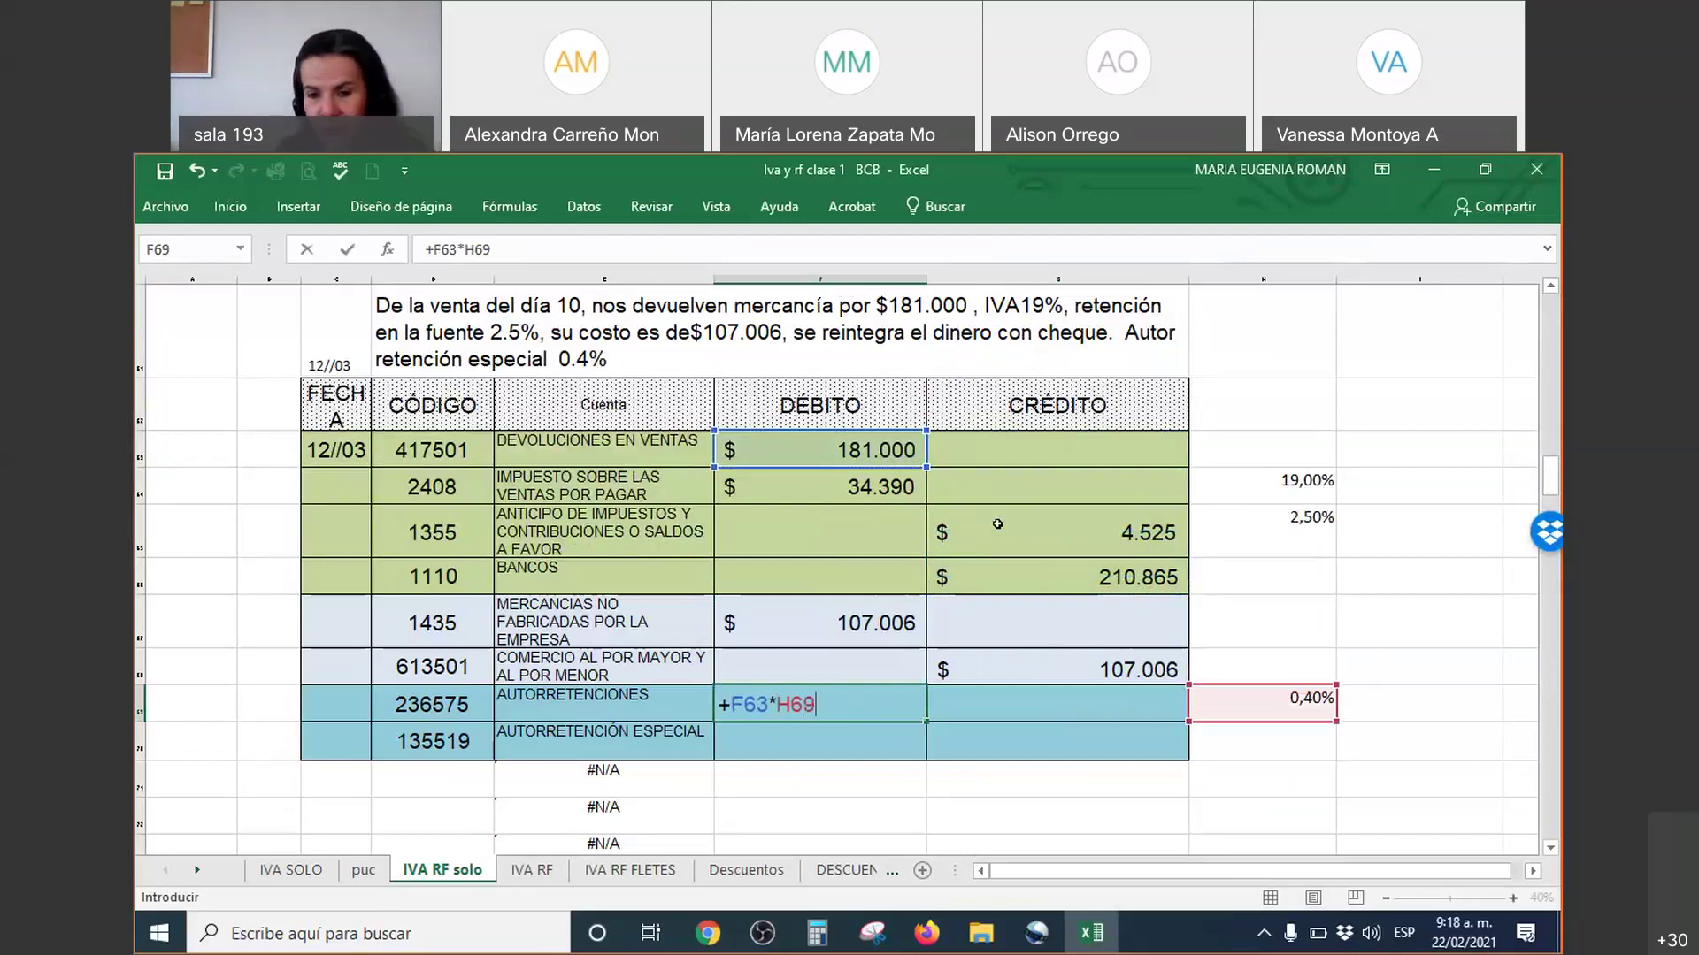
{"action": "key", "text": "Return"}
Step: Credit the special self-withholding account 135519 in G70 with the formula +F69
{"action": "key", "text": "Right"}
{"action": "type", "text": "+"}
{"action": "key", "text": "Left"}
{"action": "key", "text": "Up"}
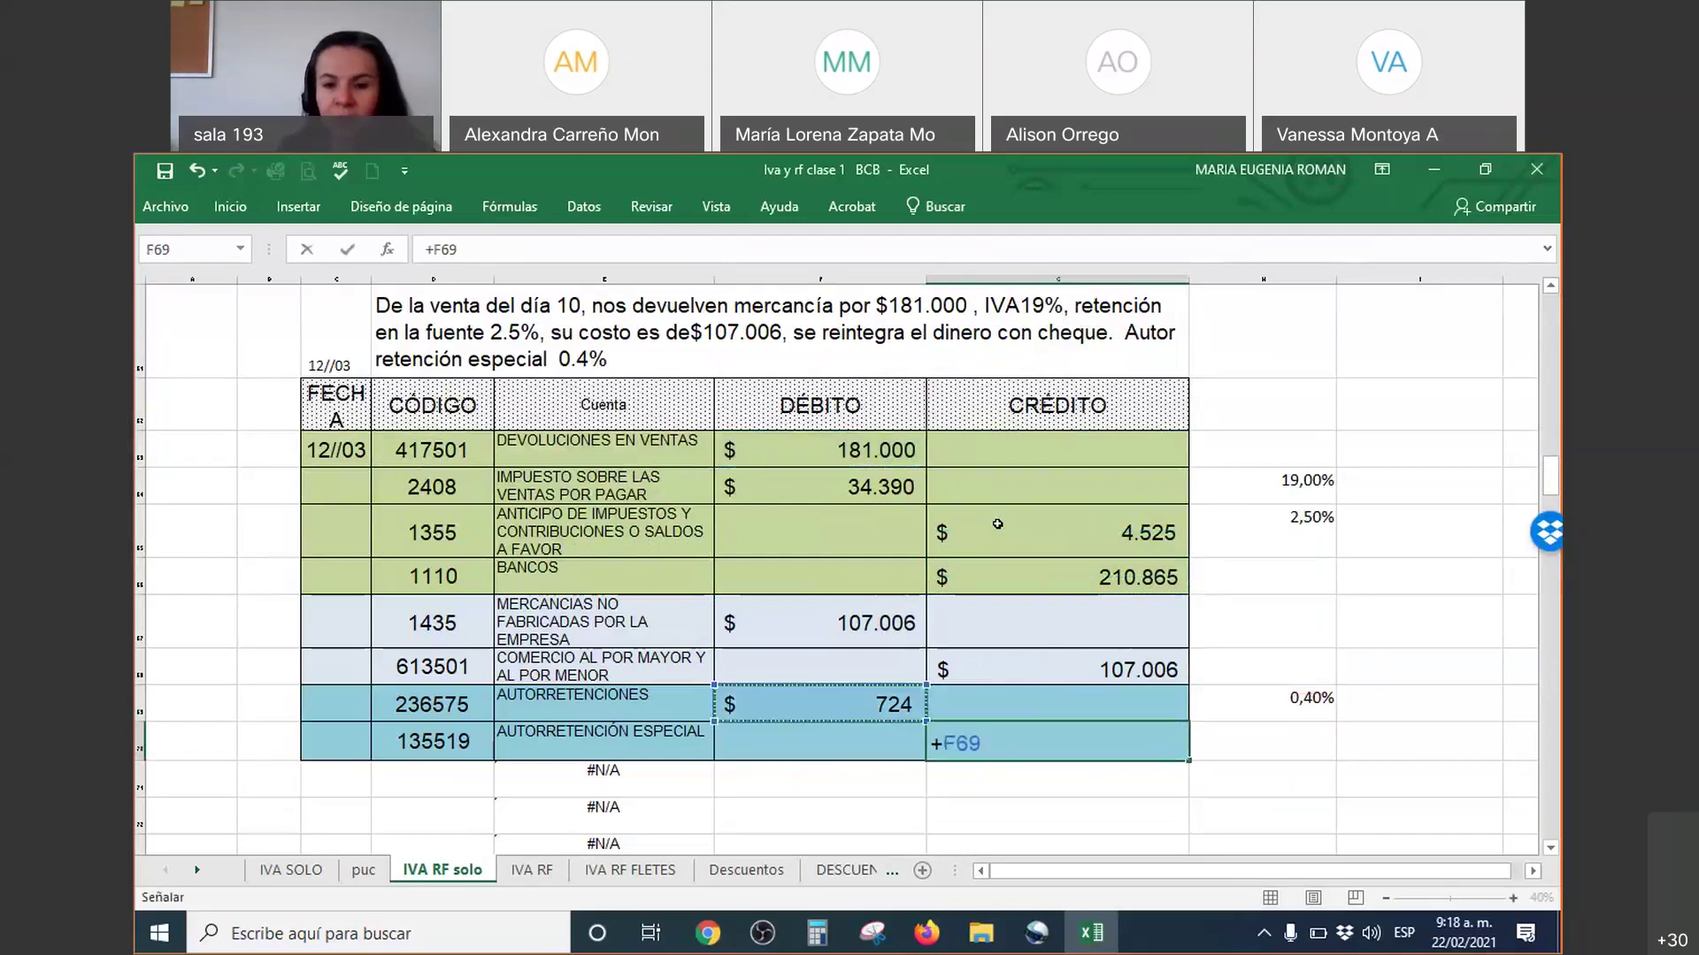
{"action": "key", "text": "Return"}
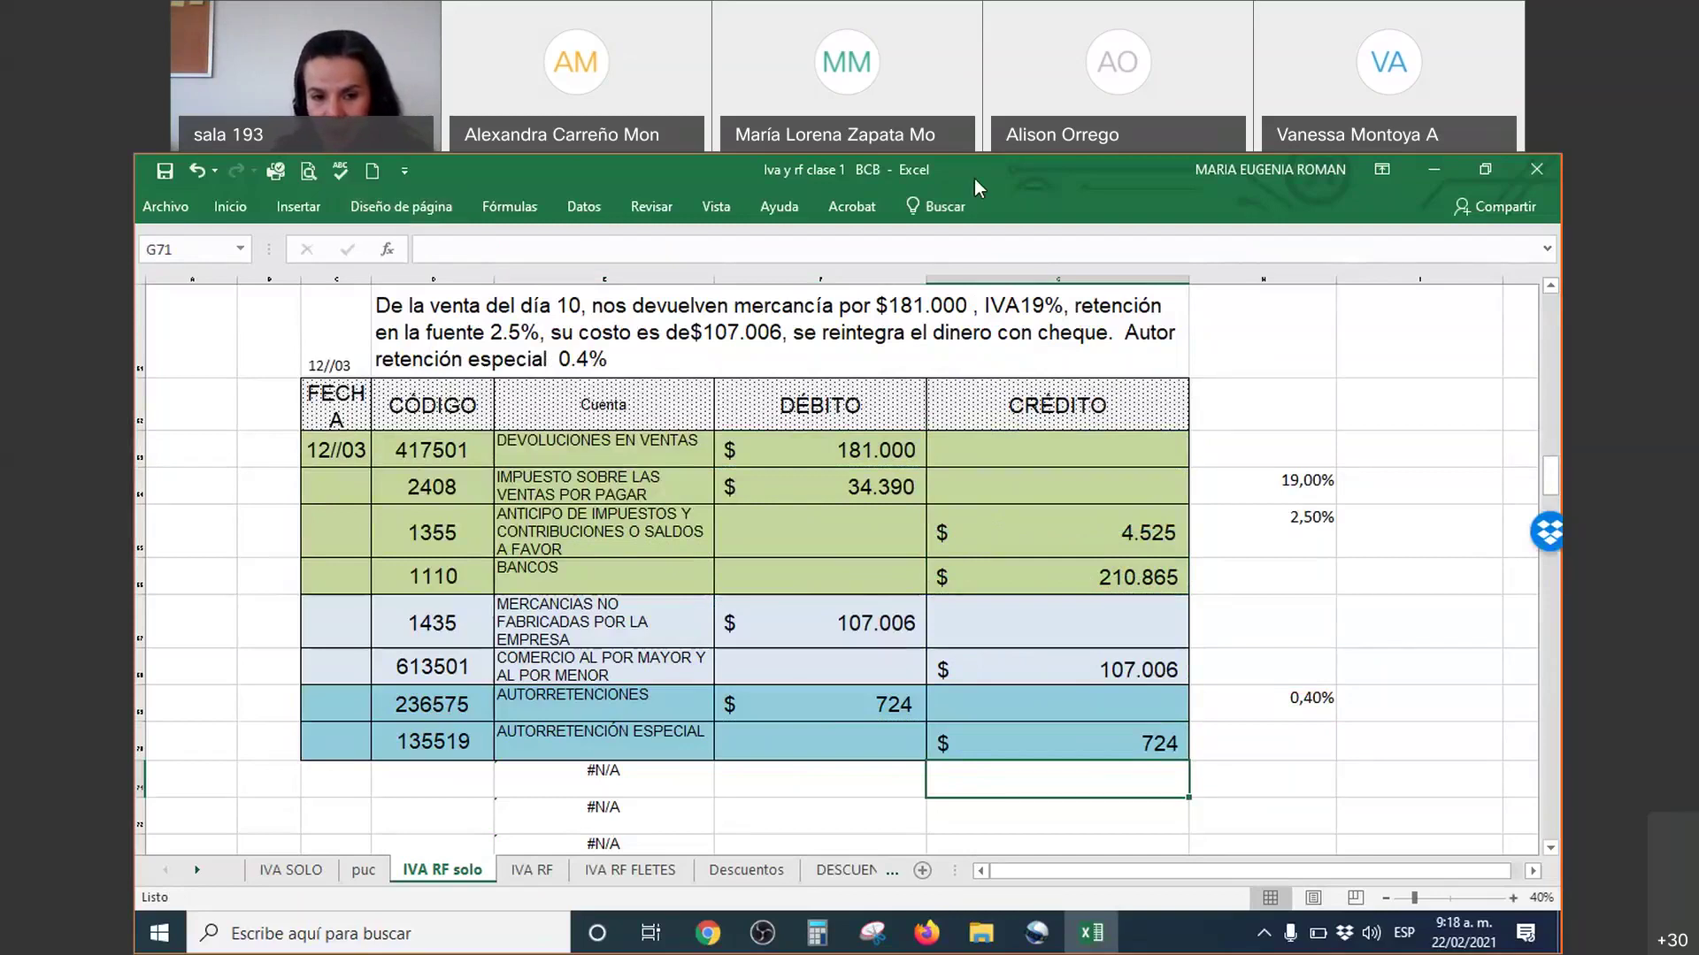
Step: Examine the three parts of the 12//03 return entry and compare its BANCOS line with the CAJA line of the 10//03 sale
{"action": "mouse_move", "coordinate": [393, 429]}
{"action": "left_mouse_down"}
{"action": "mouse_move", "coordinate": [371, 509]}
{"action": "mouse_move", "coordinate": [385, 681]}
{"action": "mouse_move", "coordinate": [331, 679]}
{"action": "mouse_move", "coordinate": [323, 719]}
{"action": "mouse_move", "coordinate": [361, 752]}
{"action": "left_mouse_up"}
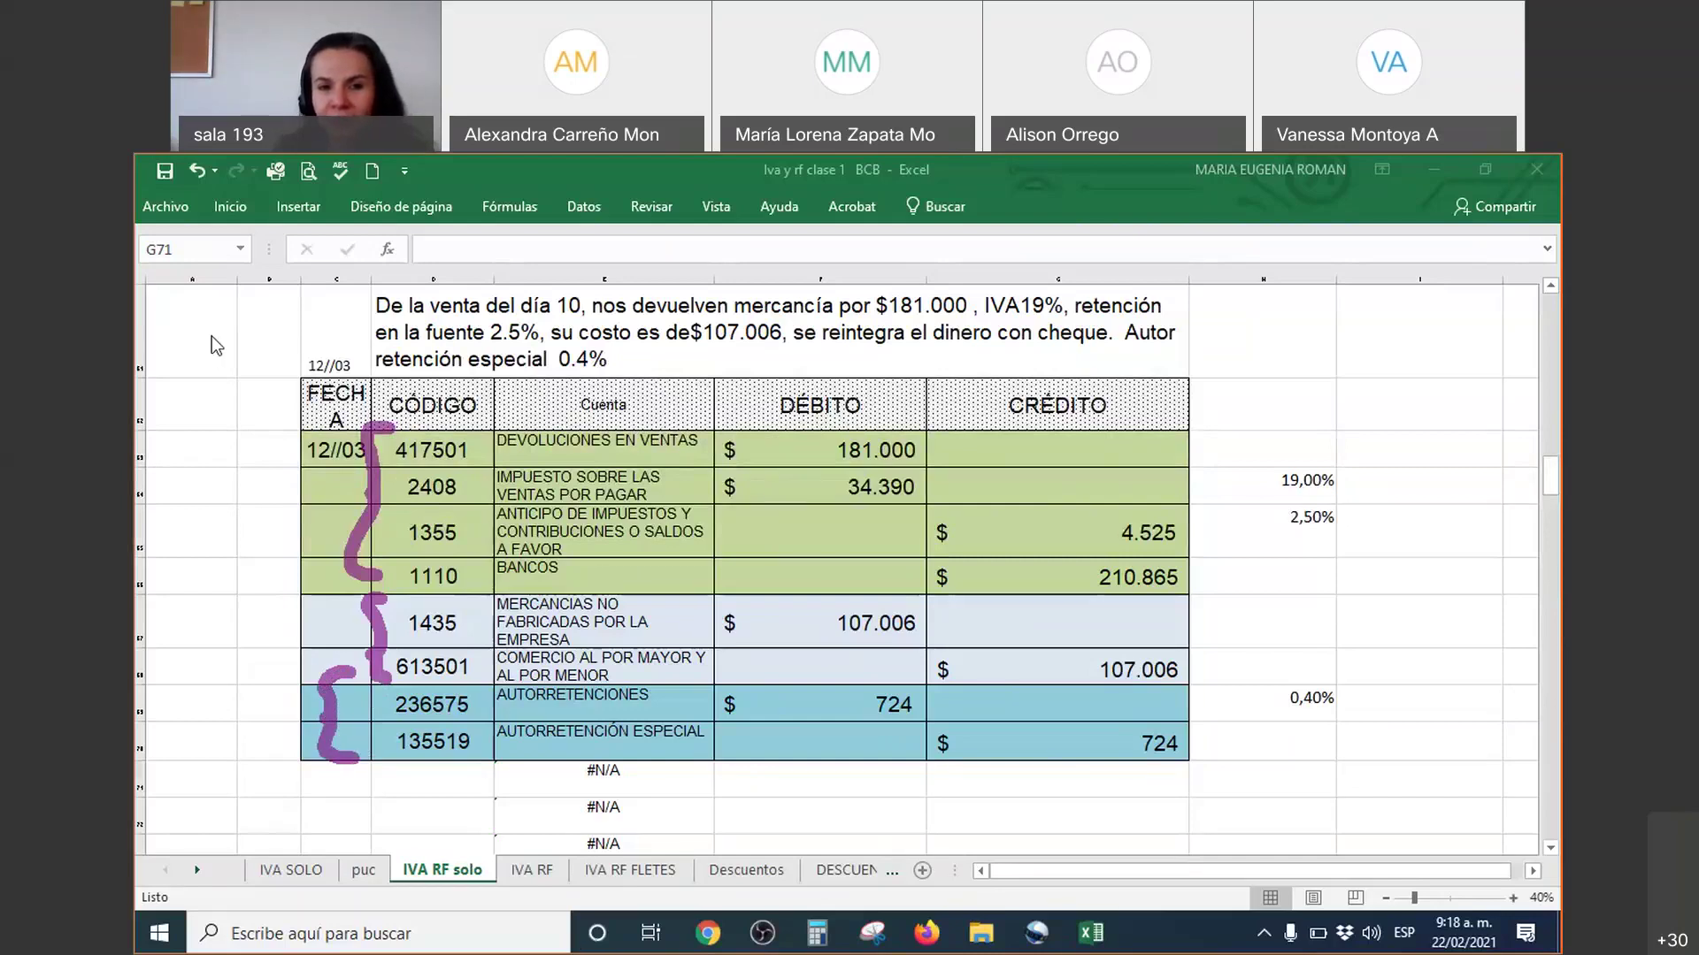
{"action": "key", "text": "Escape"}
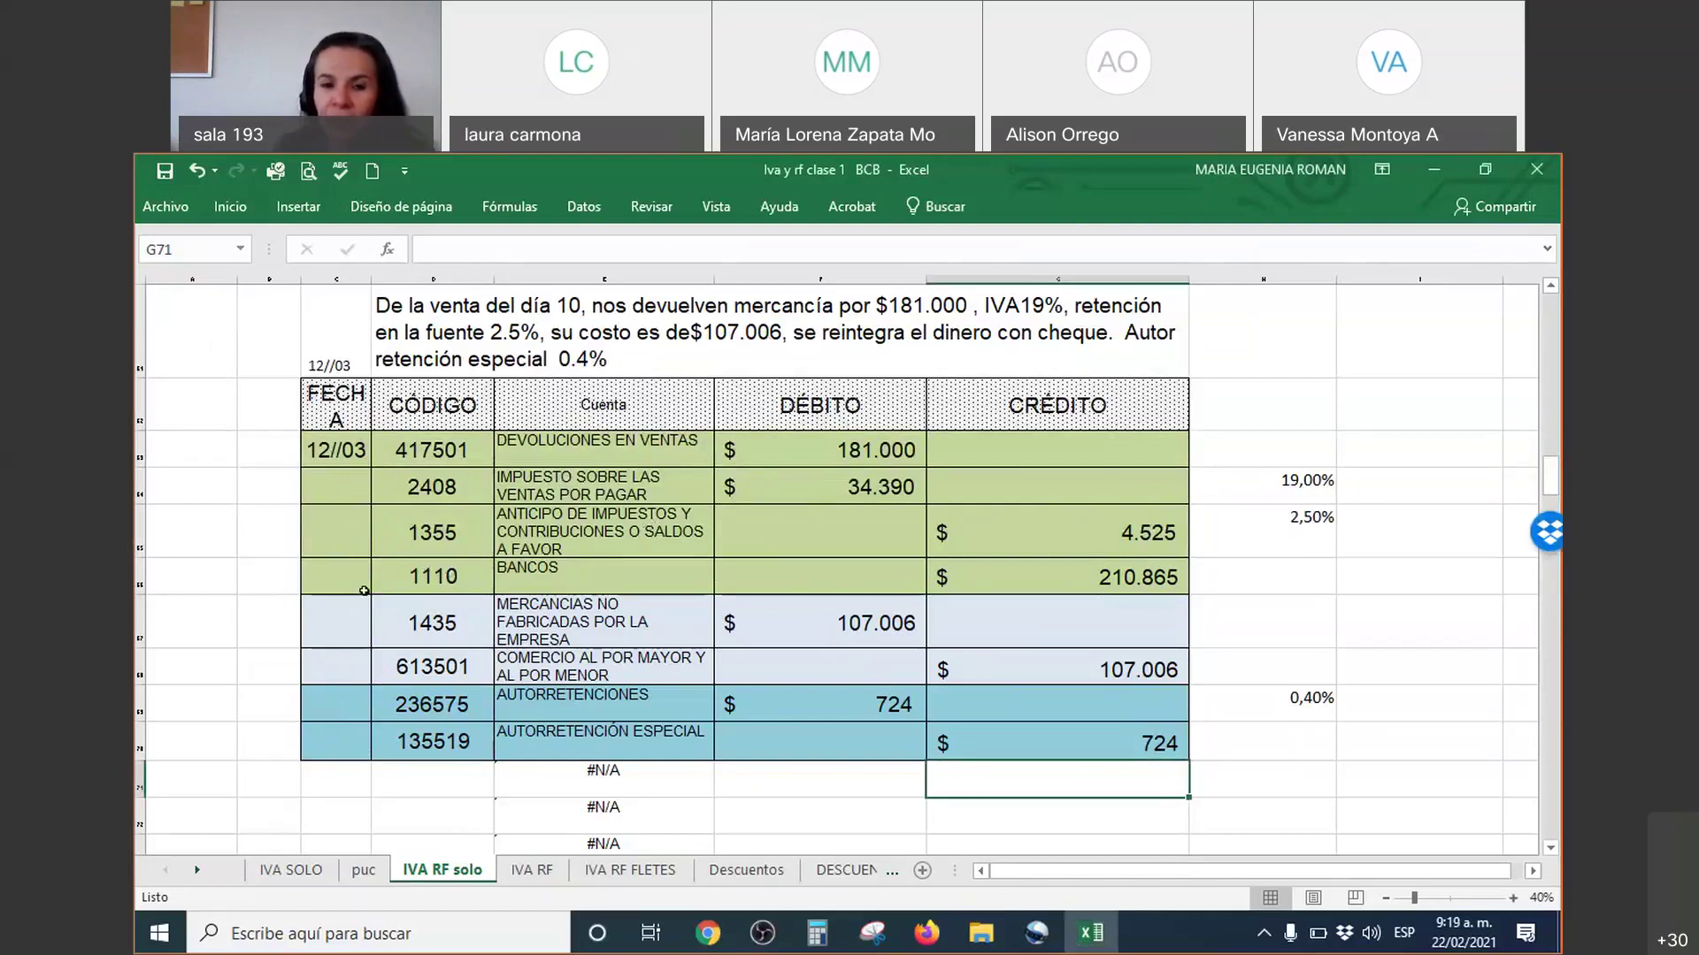
{"action": "left_click_drag", "start_coordinate": [416, 576], "coordinate": [1051, 573]}
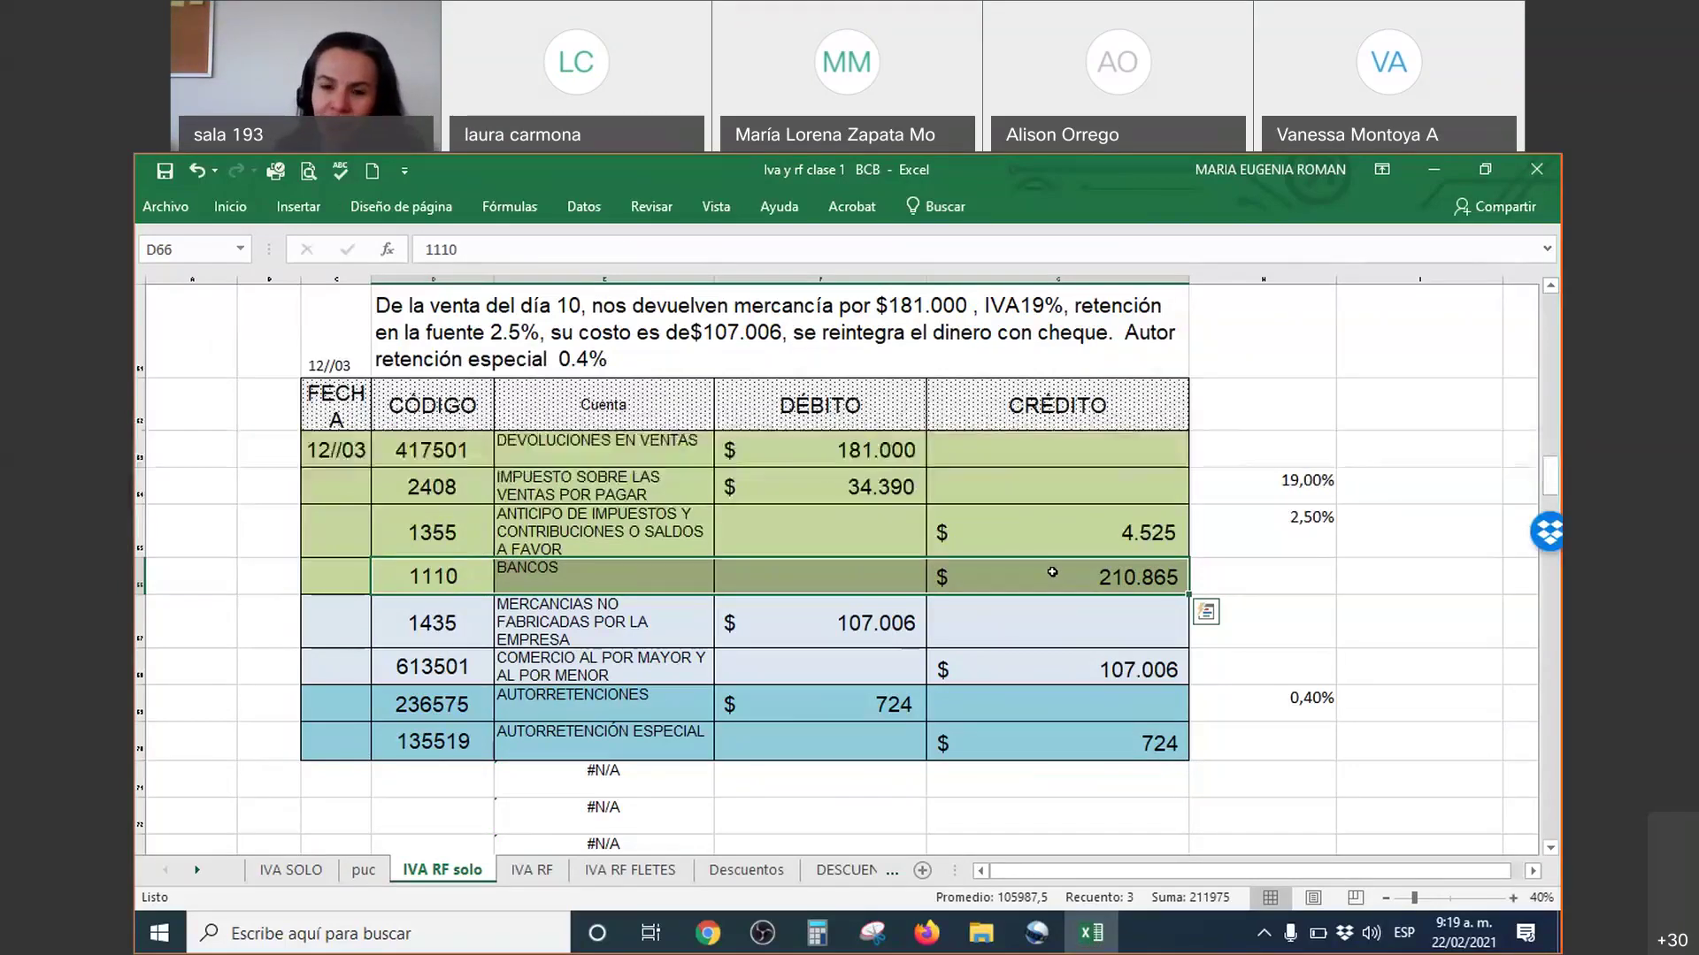
{"action": "scroll", "coordinate": [1052, 573], "scroll_direction": "up", "scroll_amount": 3}
{"action": "scroll", "coordinate": [1052, 573], "scroll_direction": "up", "scroll_amount": 3}
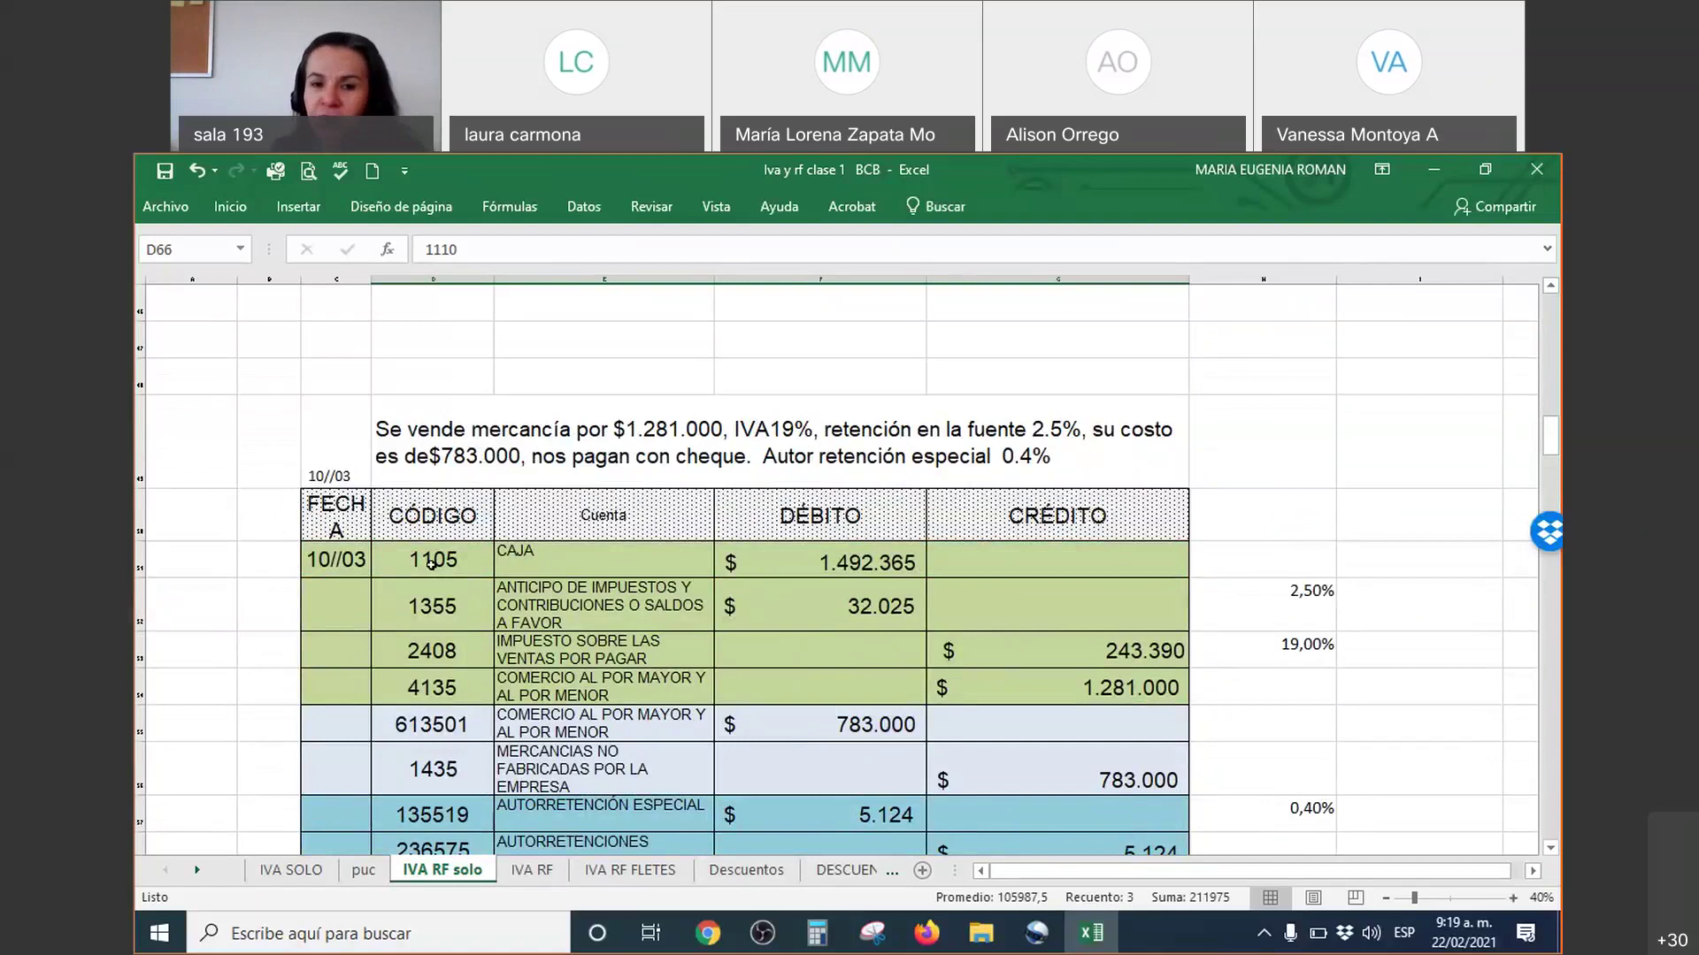
{"action": "left_click_drag", "start_coordinate": [423, 559], "coordinate": [886, 557]}
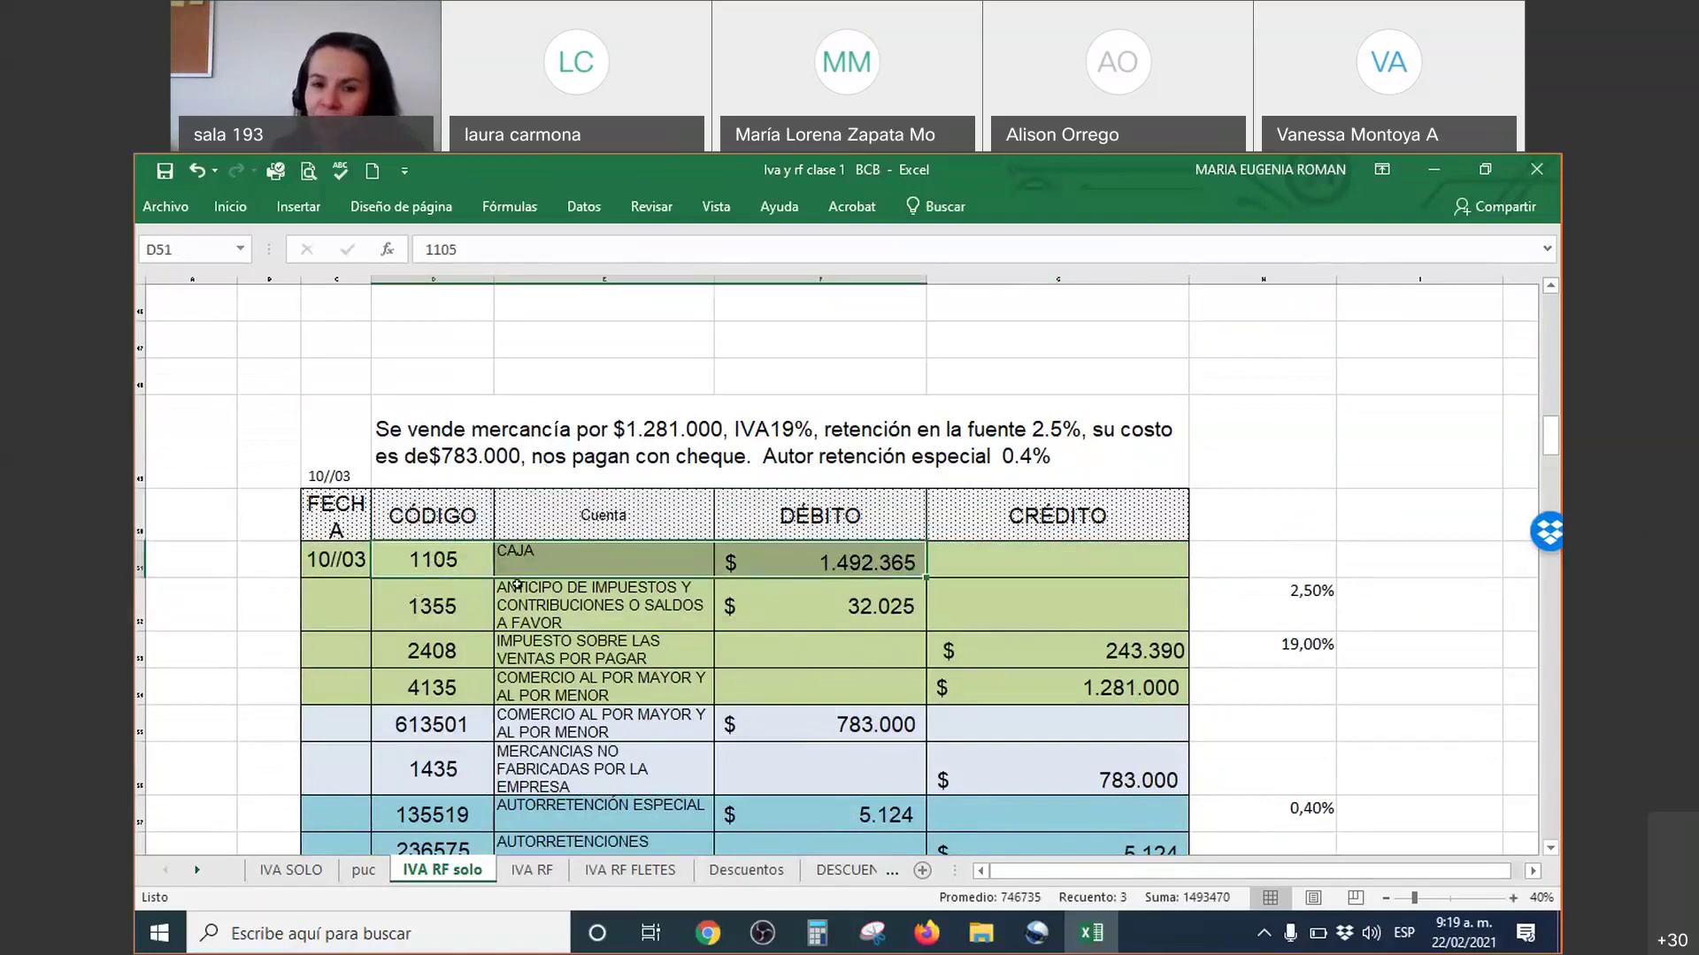
{"action": "scroll", "coordinate": [579, 563], "scroll_direction": "down", "scroll_amount": 2}
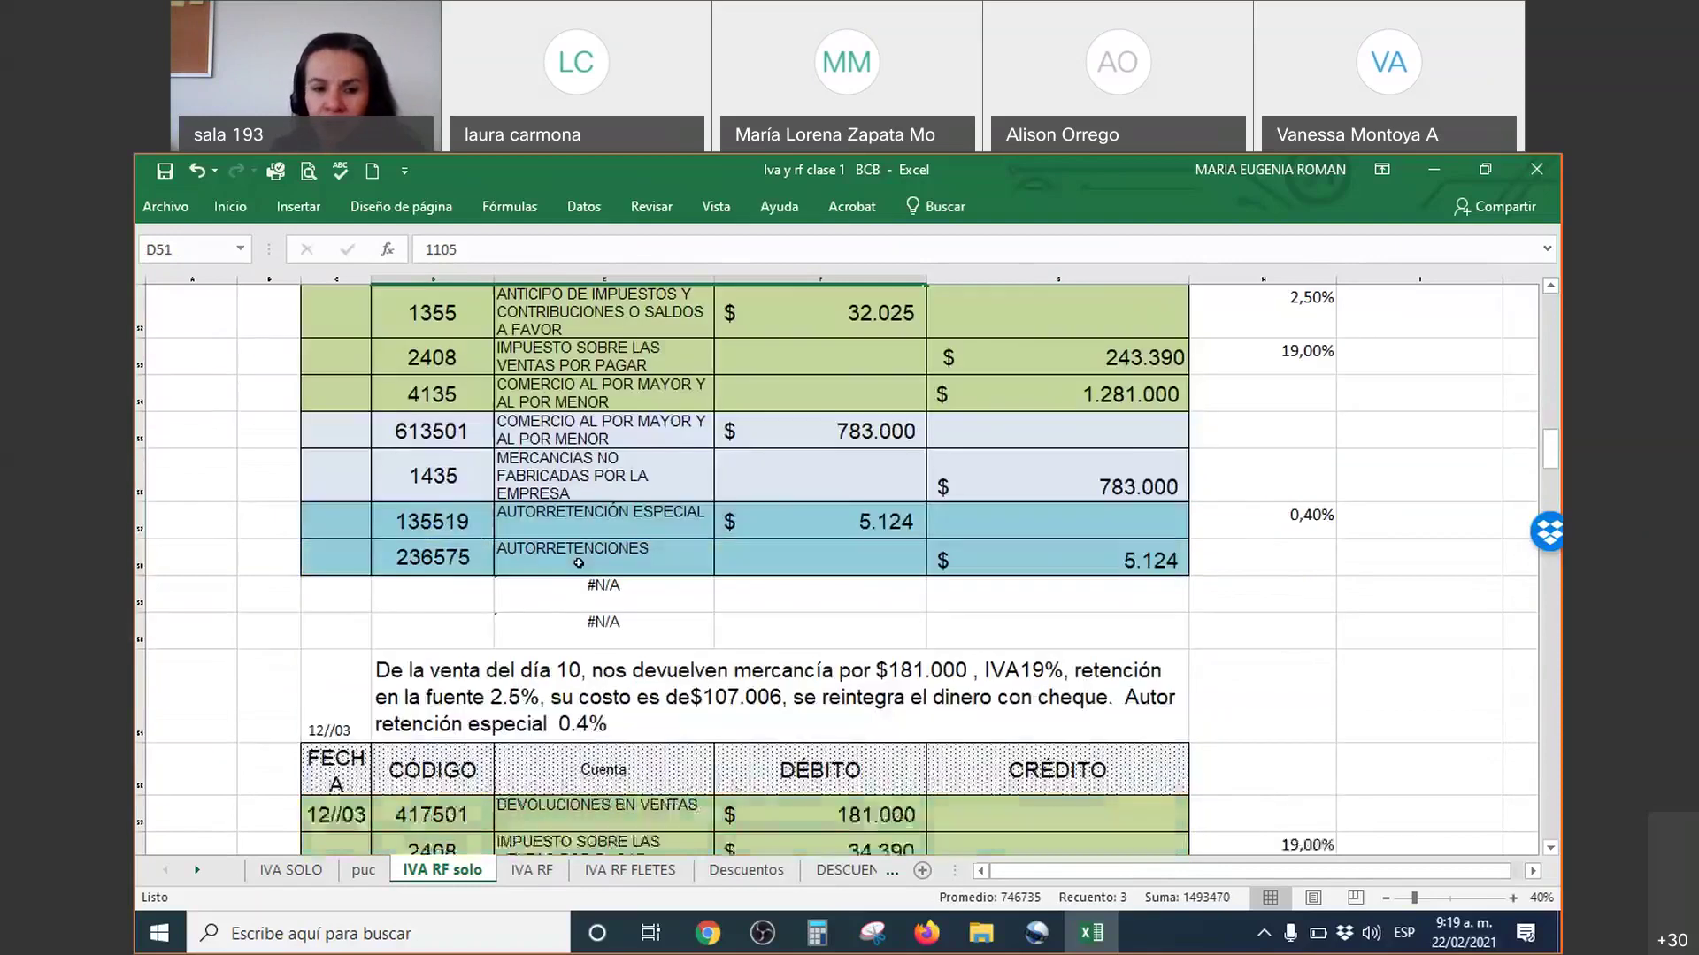
{"action": "scroll", "coordinate": [579, 563], "scroll_direction": "up", "scroll_amount": 2}
{"action": "scroll", "coordinate": [579, 563], "scroll_direction": "down", "scroll_amount": 5}
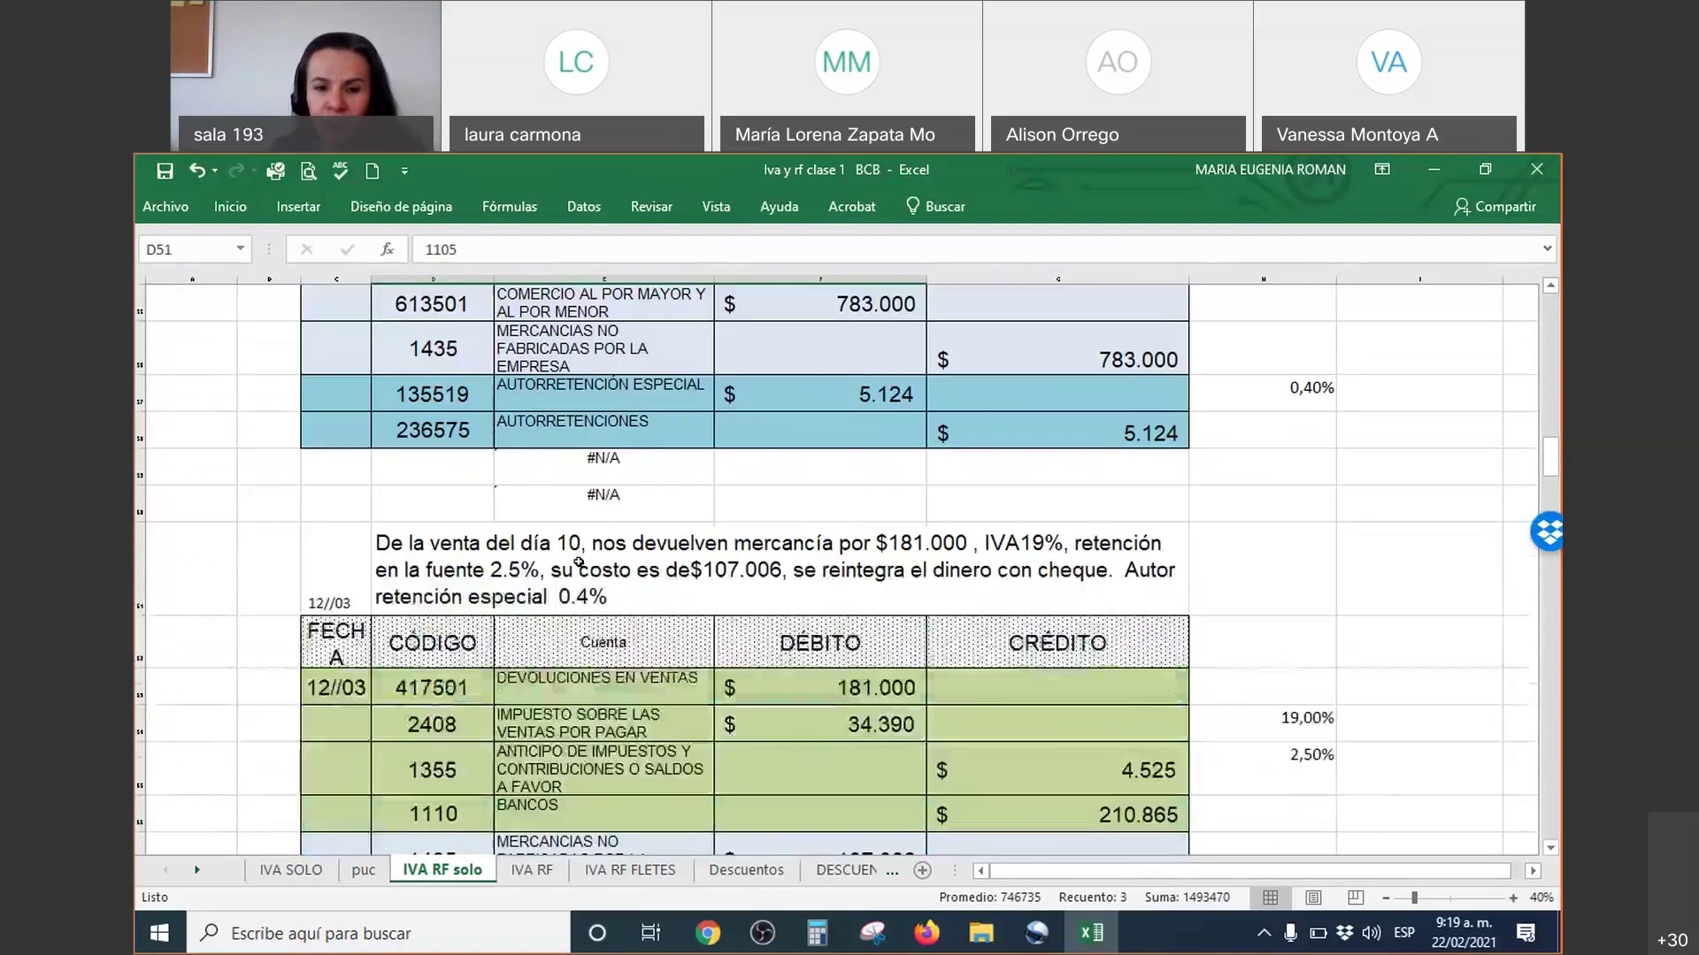
{"action": "left_click_drag", "start_coordinate": [411, 451], "coordinate": [837, 450]}
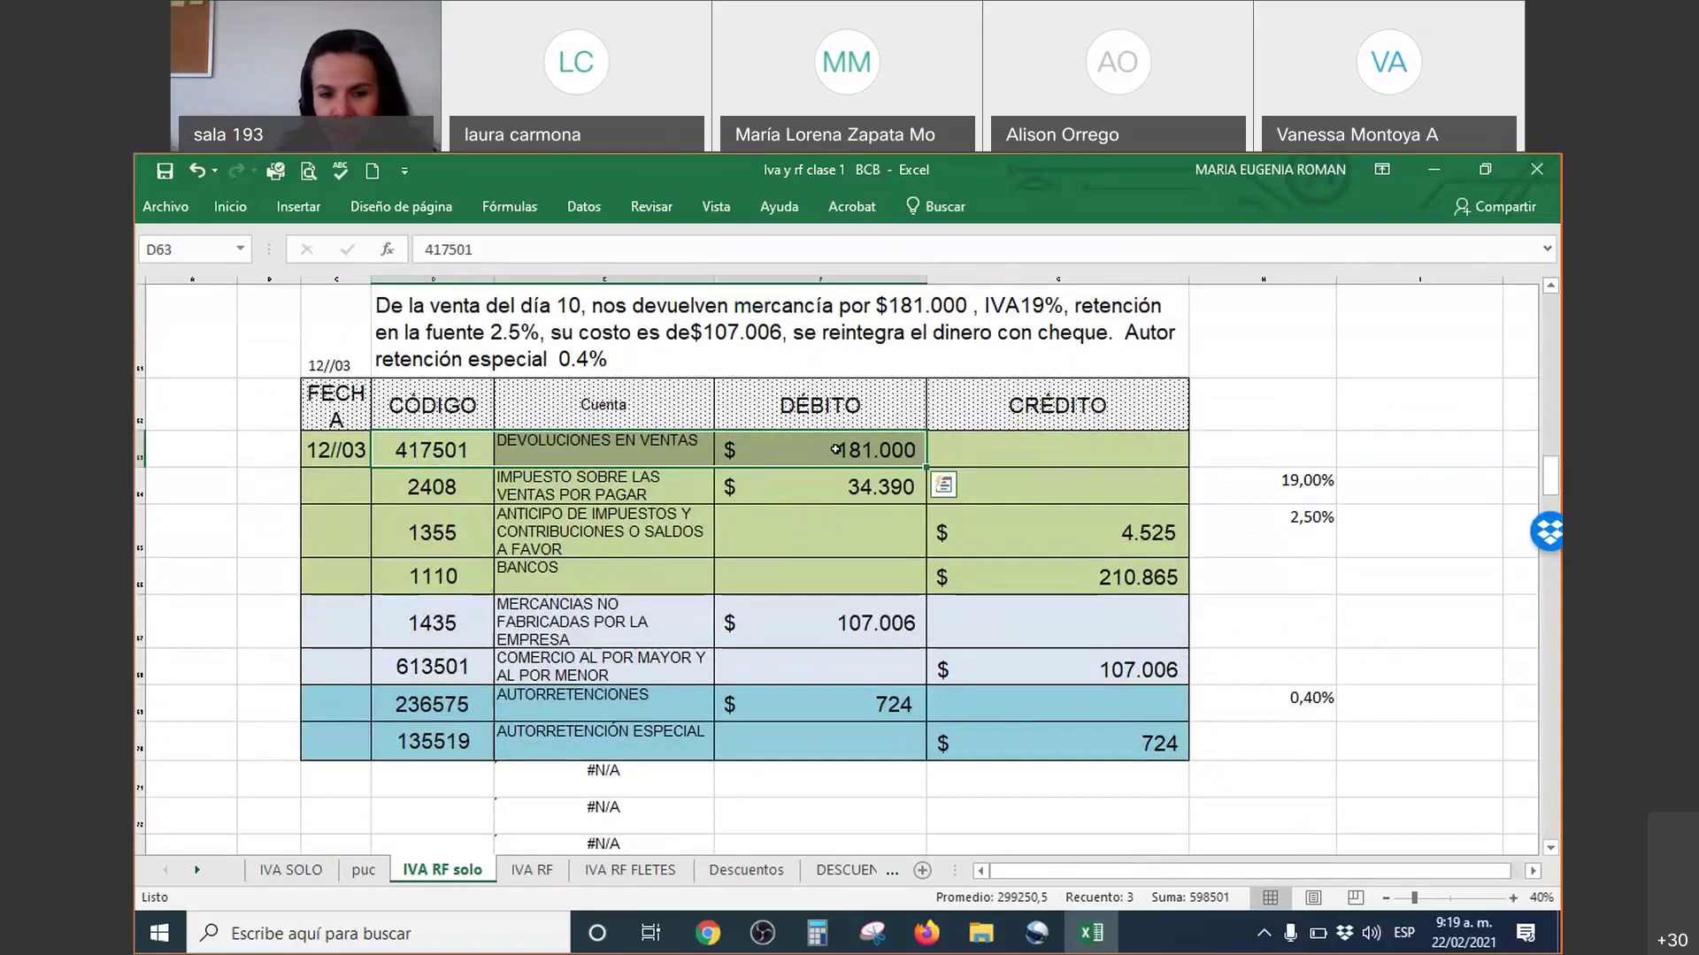
{"action": "left_click_drag", "start_coordinate": [391, 581], "coordinate": [1080, 580]}
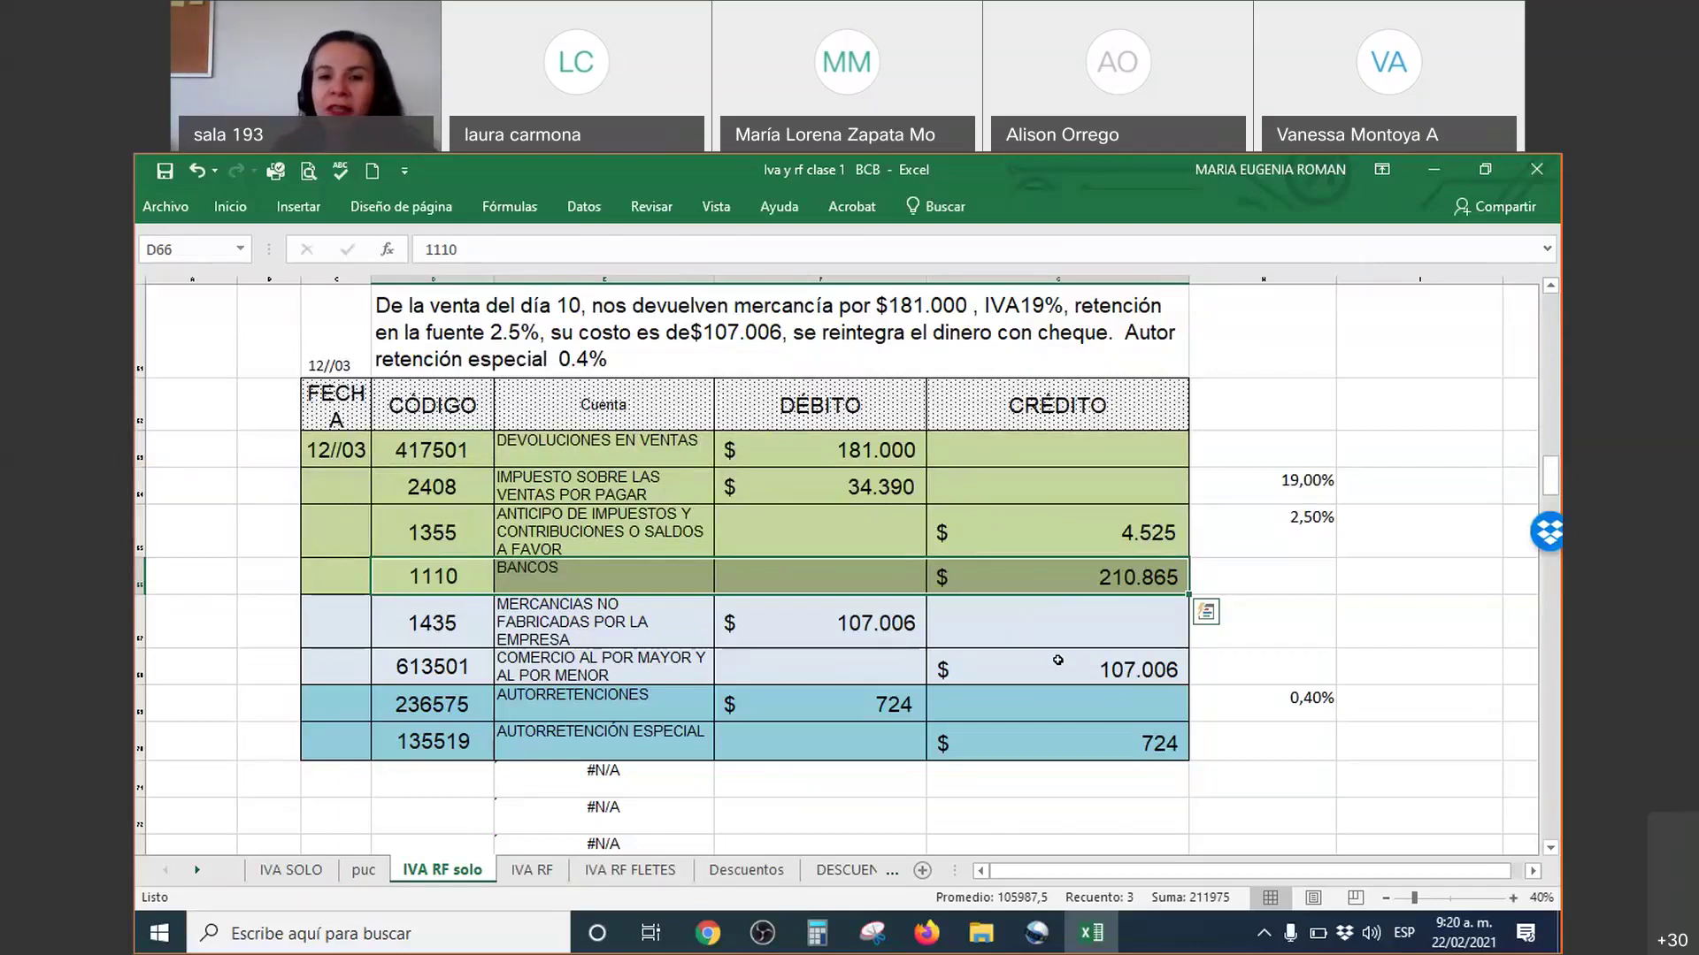
Step: Compare the 4135 sales credit of the 10//03 sale with the 417501 debit and the first four lines of the 12//03 return entry
{"action": "scroll", "coordinate": [1053, 660], "scroll_direction": "up", "scroll_amount": 5}
{"action": "scroll", "coordinate": [1053, 673], "scroll_direction": "down", "scroll_amount": 1}
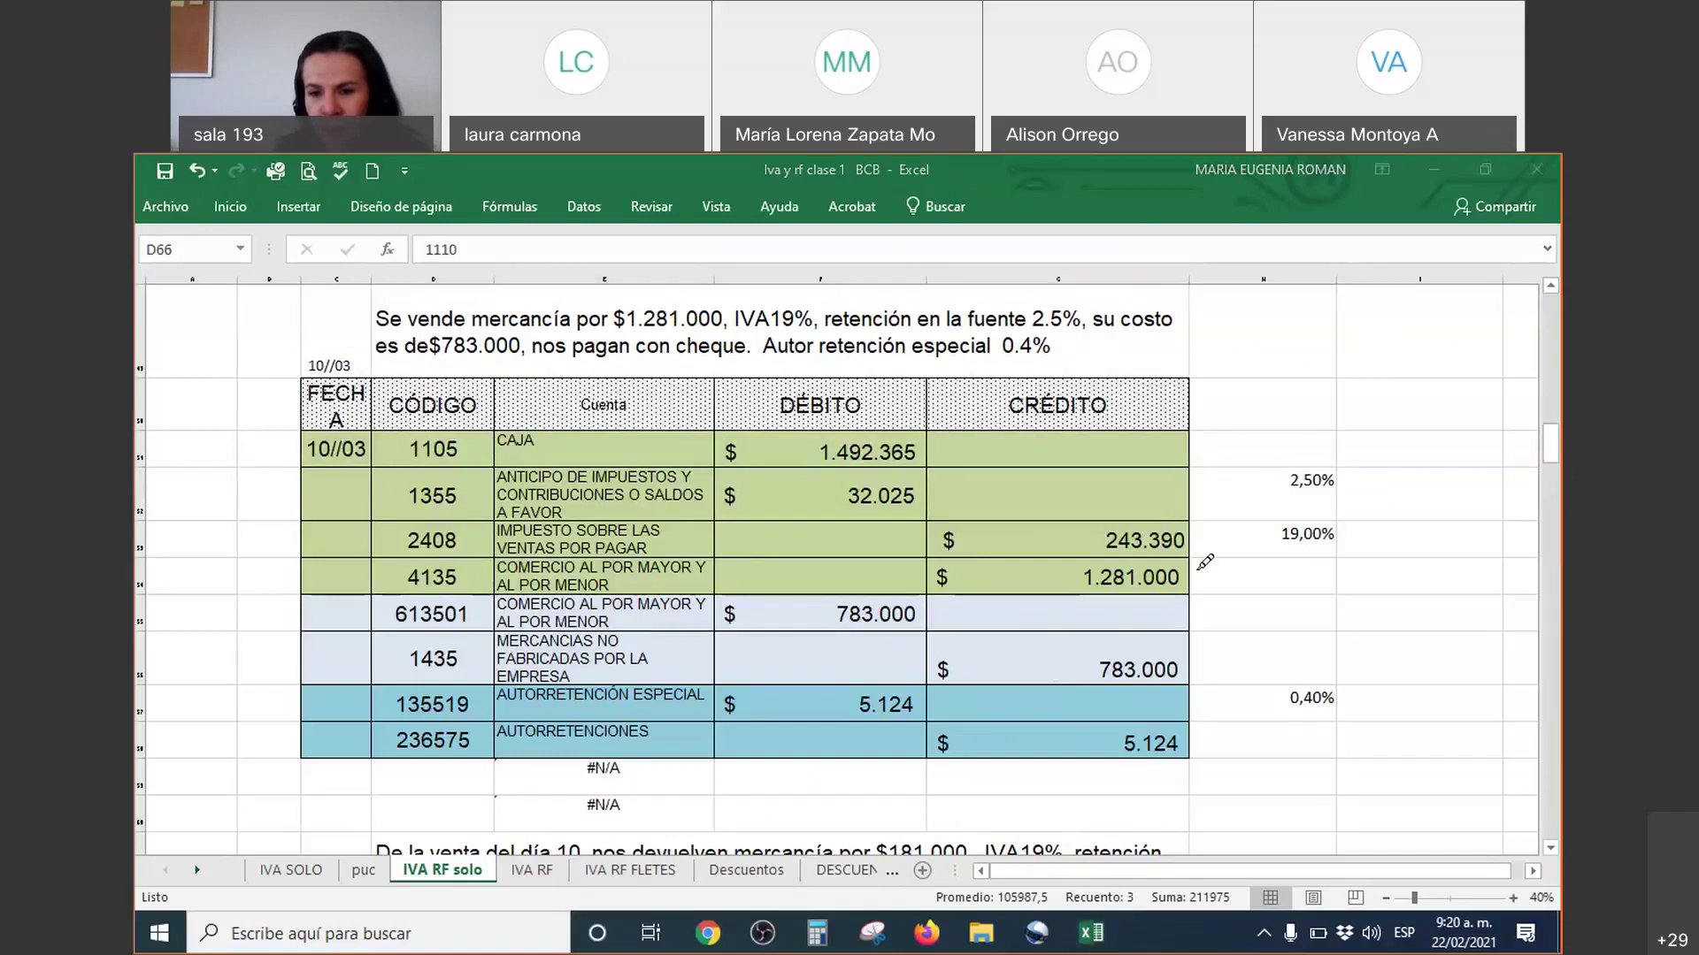
{"action": "mouse_move", "coordinate": [1194, 564]}
{"action": "left_mouse_down"}
{"action": "mouse_move", "coordinate": [1191, 584]}
{"action": "mouse_move", "coordinate": [1229, 532]}
{"action": "left_mouse_up"}
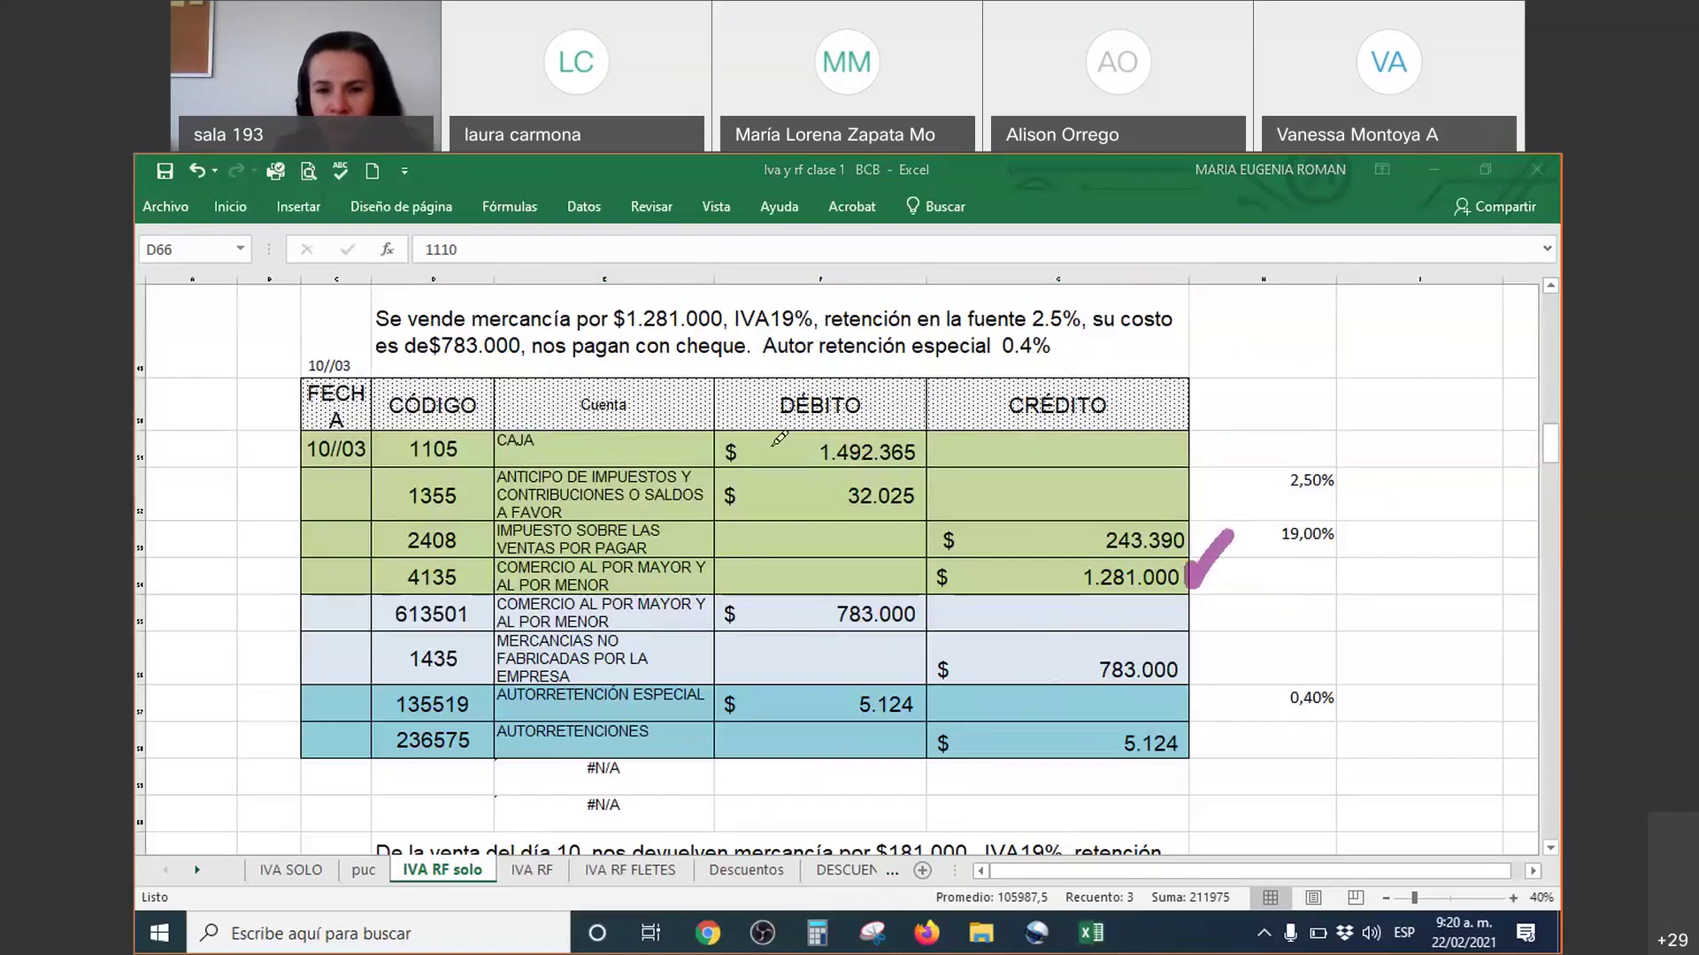
{"action": "mouse_move", "coordinate": [708, 423]}
{"action": "left_mouse_down"}
{"action": "mouse_move", "coordinate": [713, 464]}
{"action": "mouse_move", "coordinate": [918, 473]}
{"action": "mouse_move", "coordinate": [957, 408]}
{"action": "mouse_move", "coordinate": [701, 416]}
{"action": "left_mouse_up"}
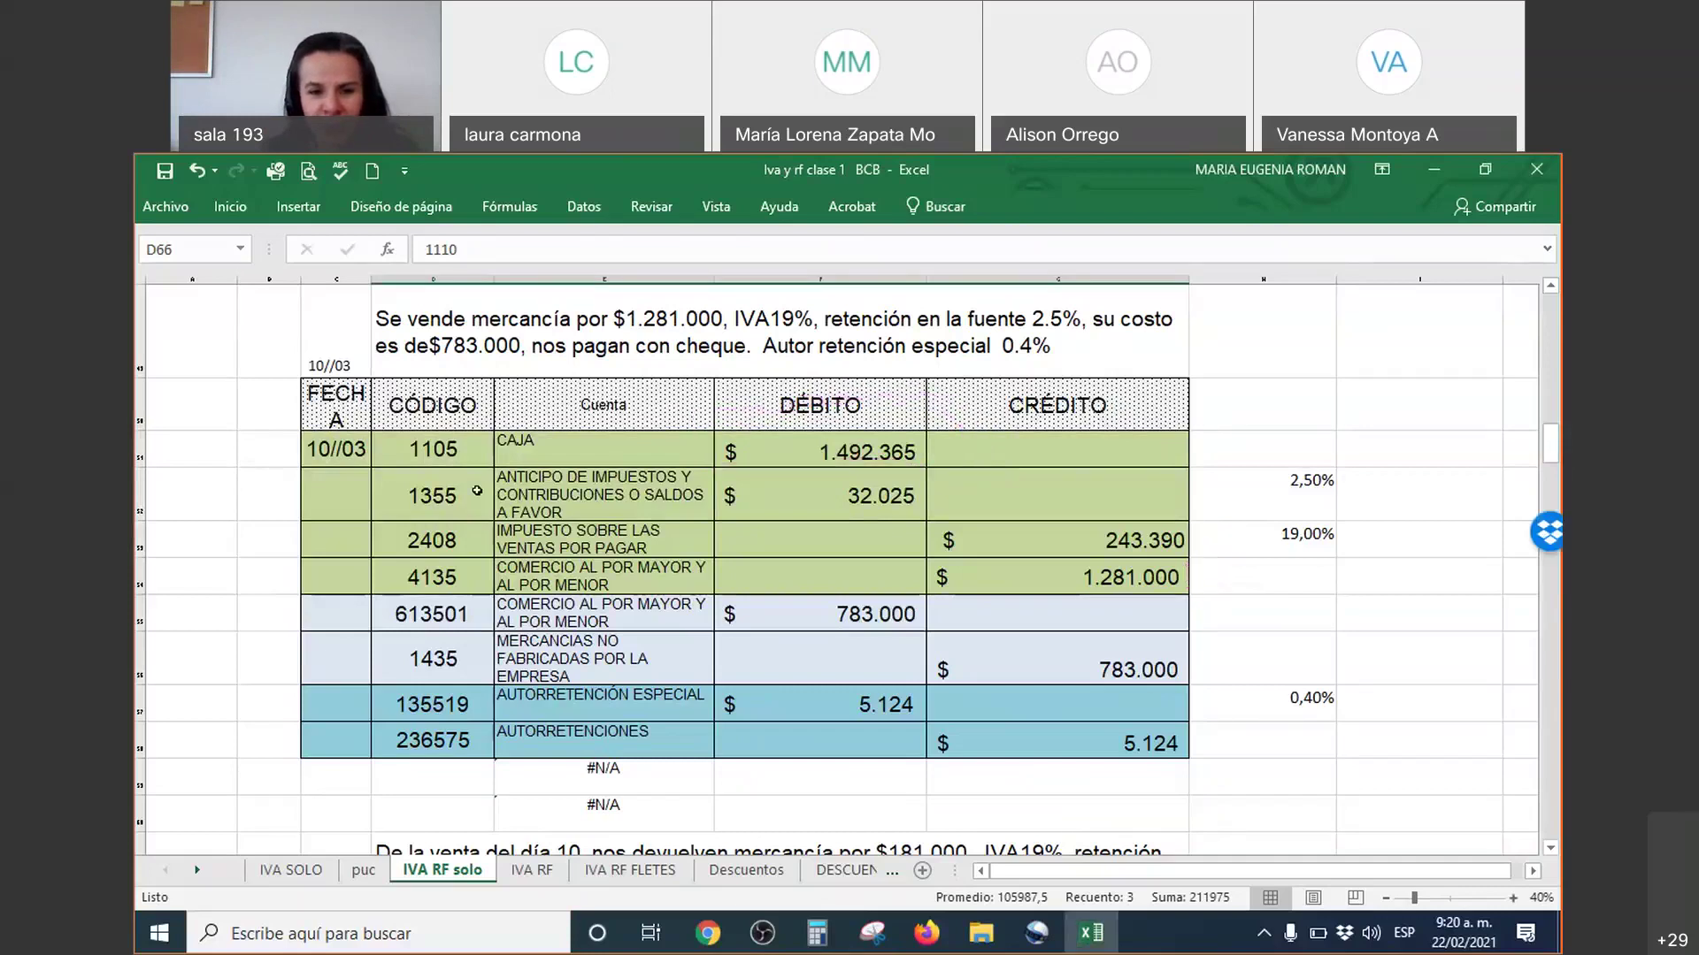
{"action": "scroll", "coordinate": [403, 449], "scroll_direction": "down", "scroll_amount": 5}
{"action": "left_click_drag", "start_coordinate": [404, 449], "coordinate": [790, 449]}
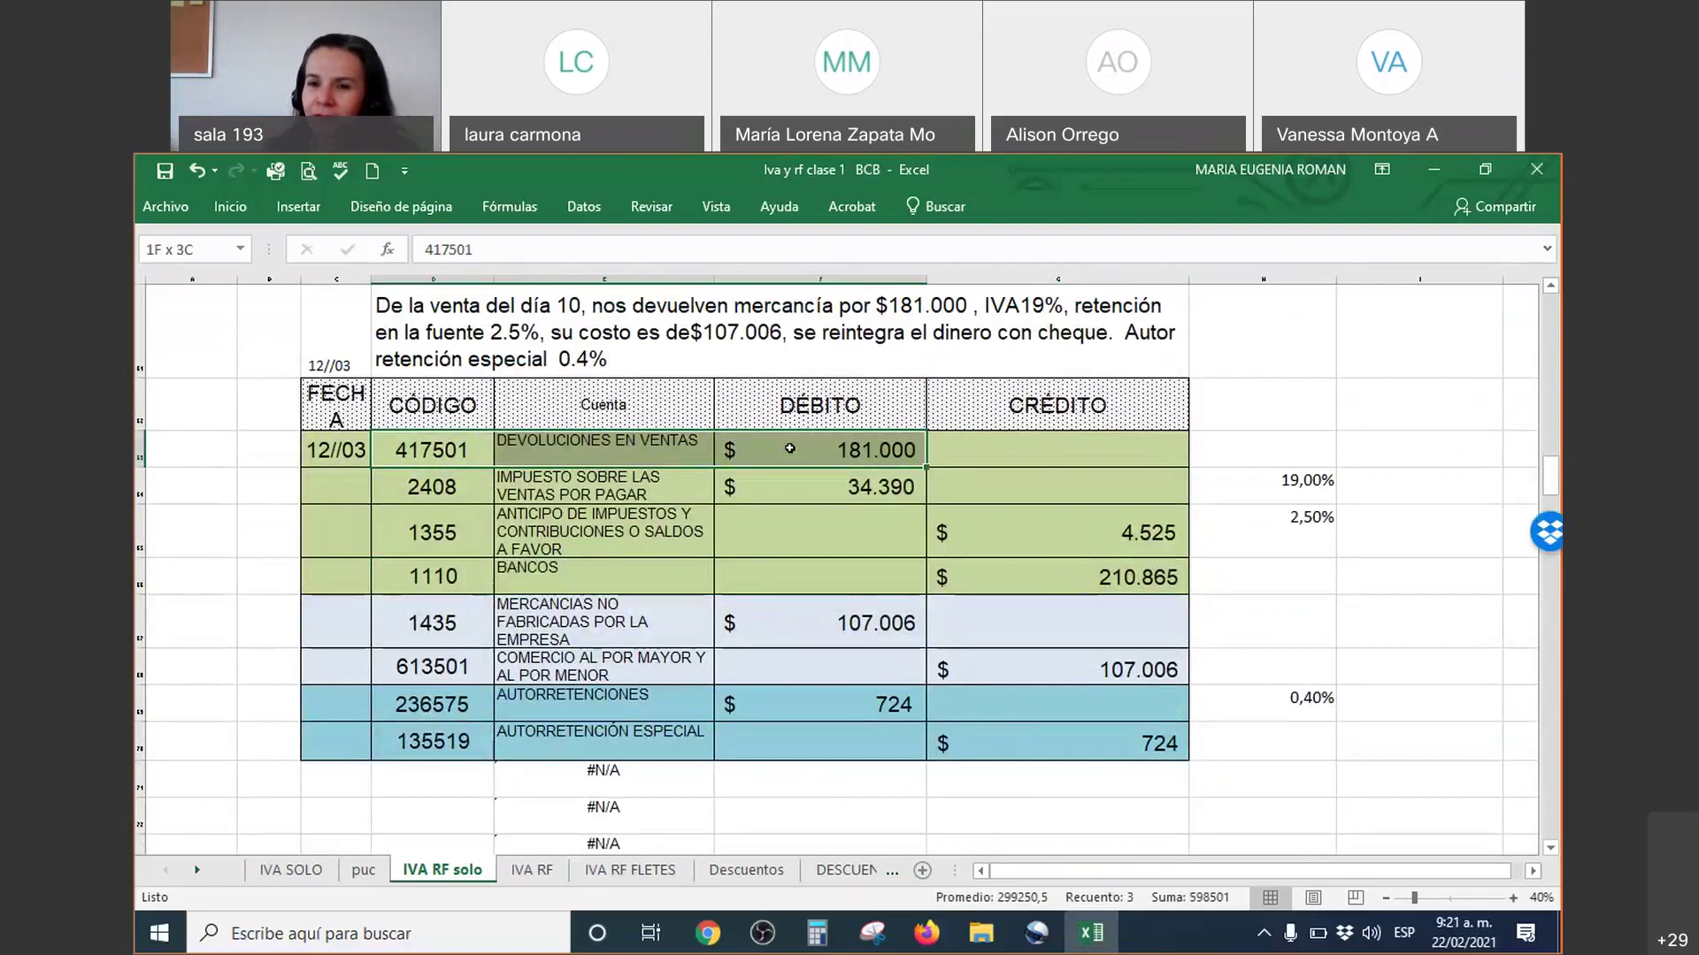
{"action": "left_click_drag", "start_coordinate": [464, 449], "coordinate": [1027, 569]}
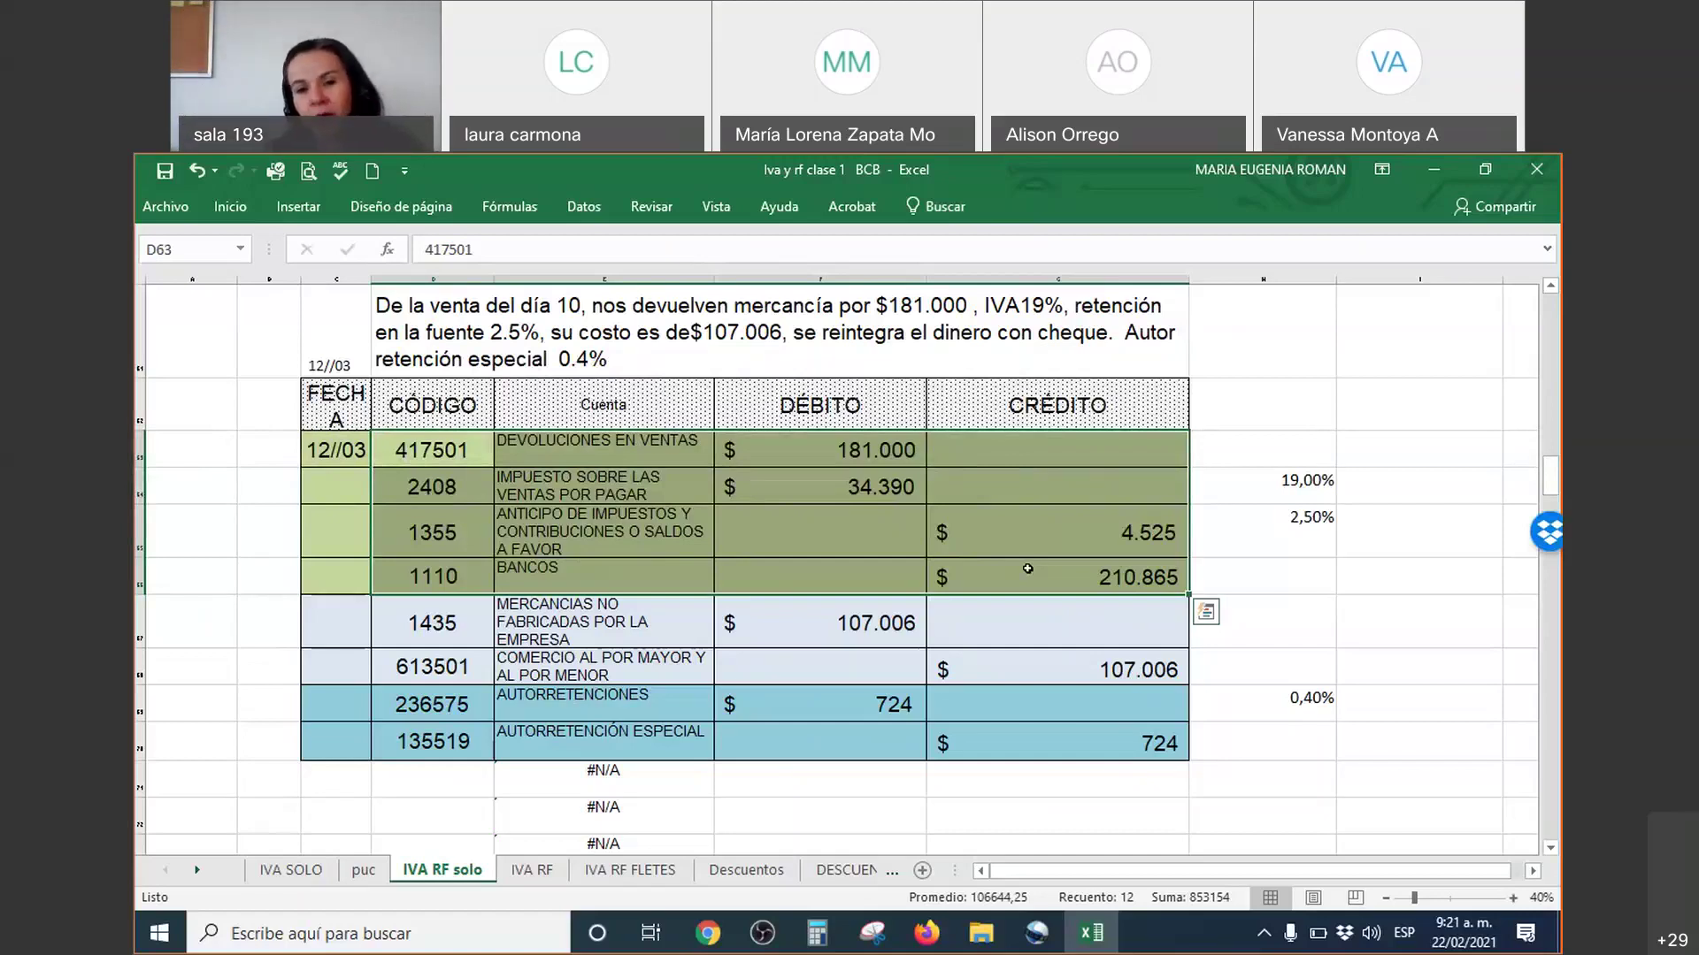
{"action": "left_click", "coordinate": [991, 674]}
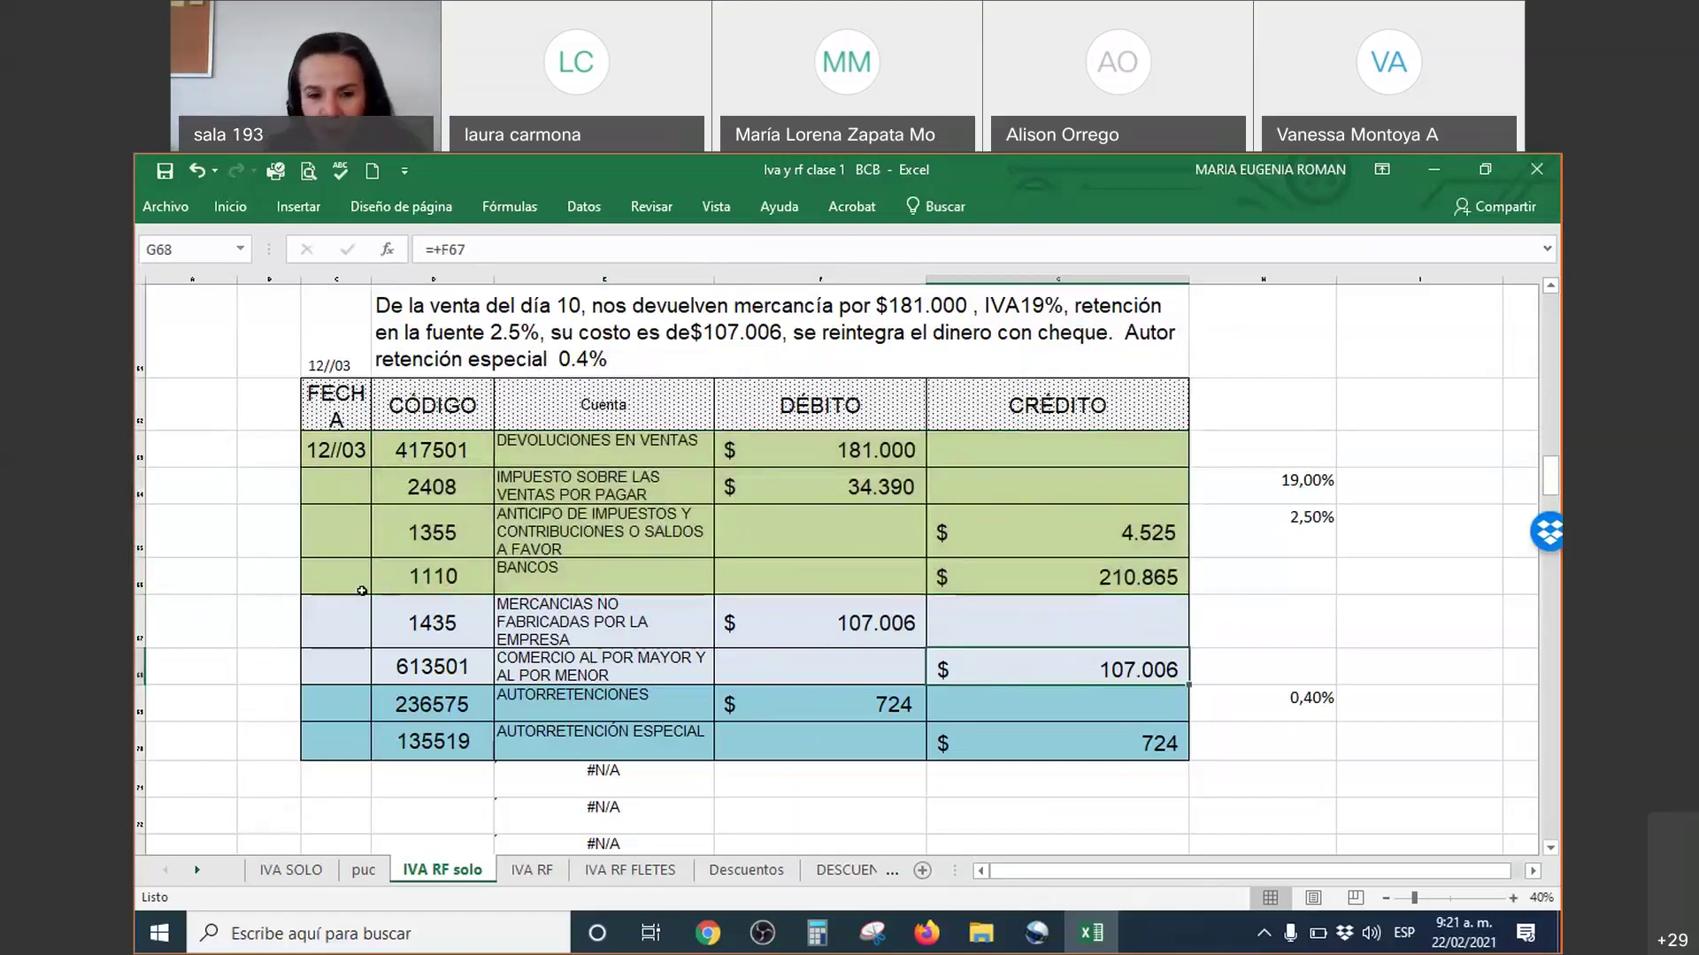
{"action": "left_click_drag", "start_coordinate": [362, 591], "coordinate": [1070, 438]}
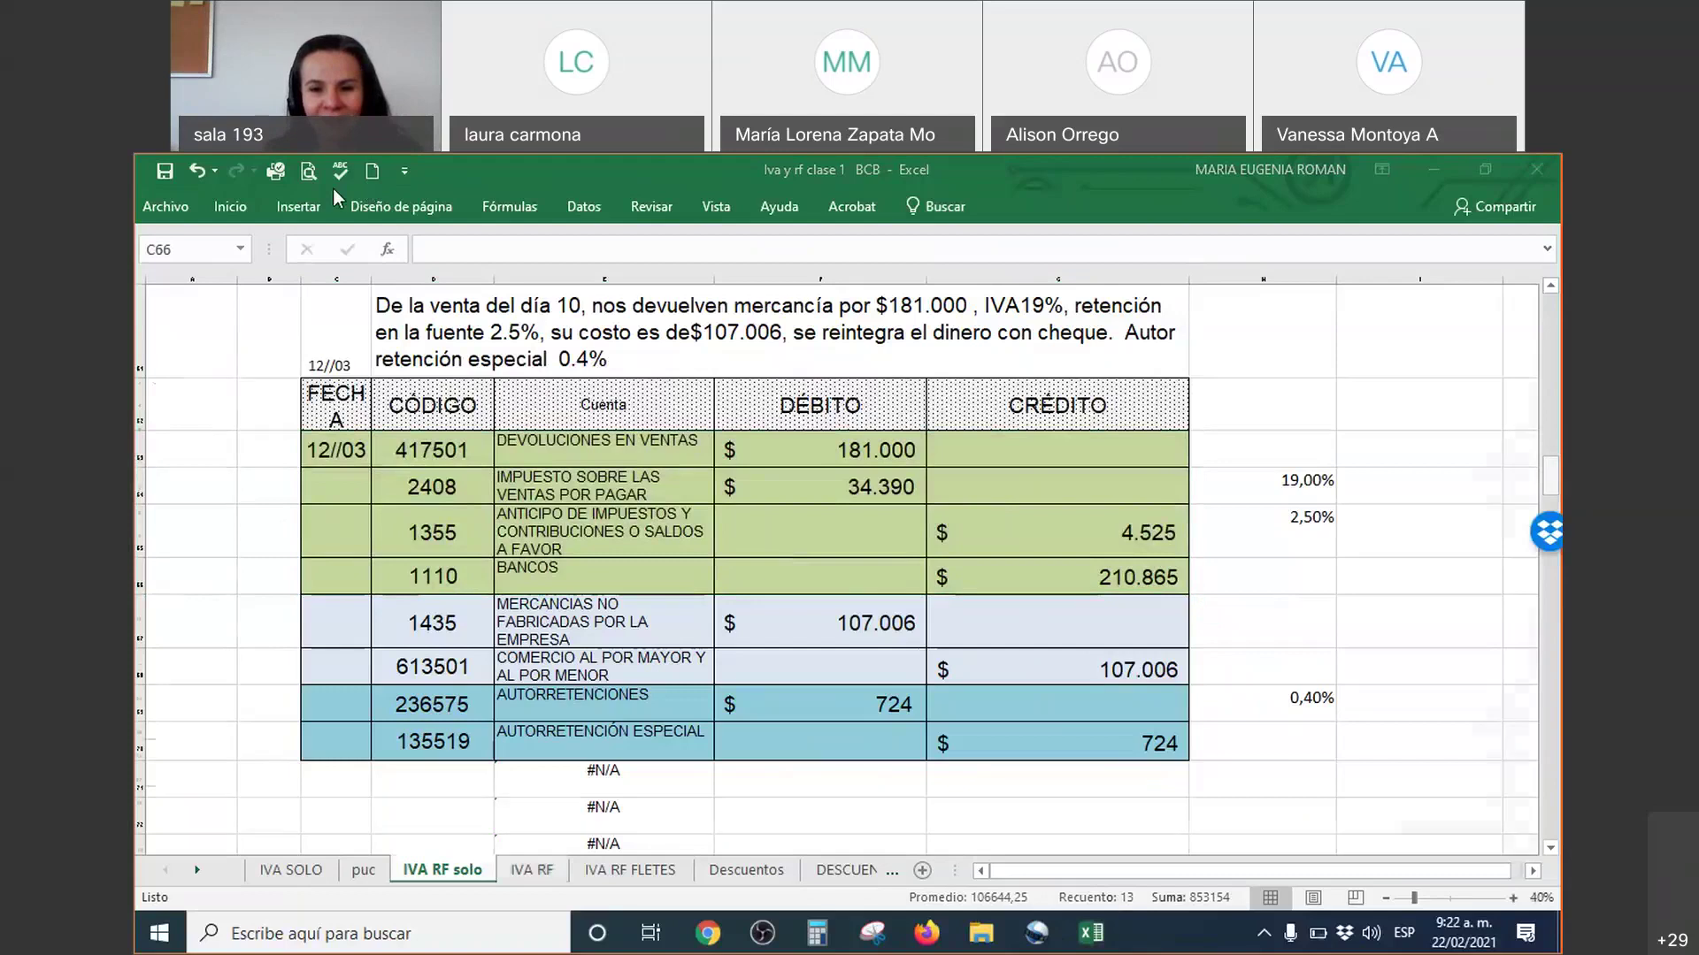
Step: Open the IVA RF sheet and view its 03//03 and 05//03 merchandise purchase exercises
{"action": "key", "text": "ctrl+Page_Down"}
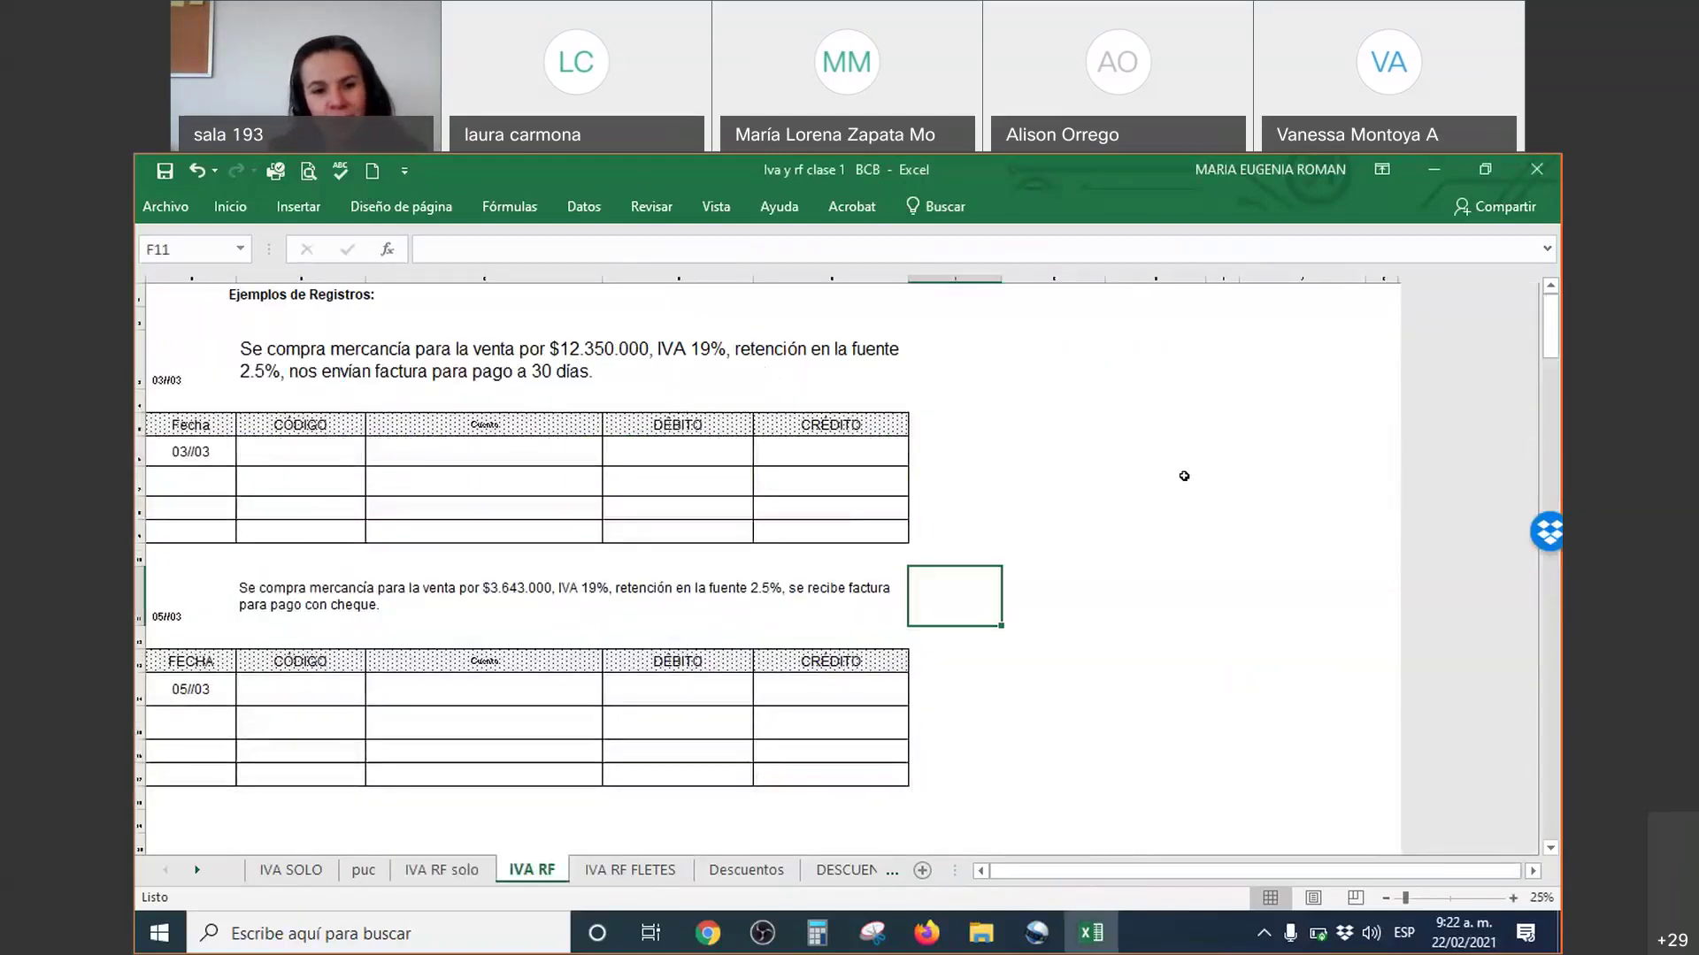
{"action": "scroll", "coordinate": [1150, 620], "scroll_direction": "up", "scroll_amount": 2}
{"action": "left_click_drag", "start_coordinate": [1123, 872], "coordinate": [835, 881]}
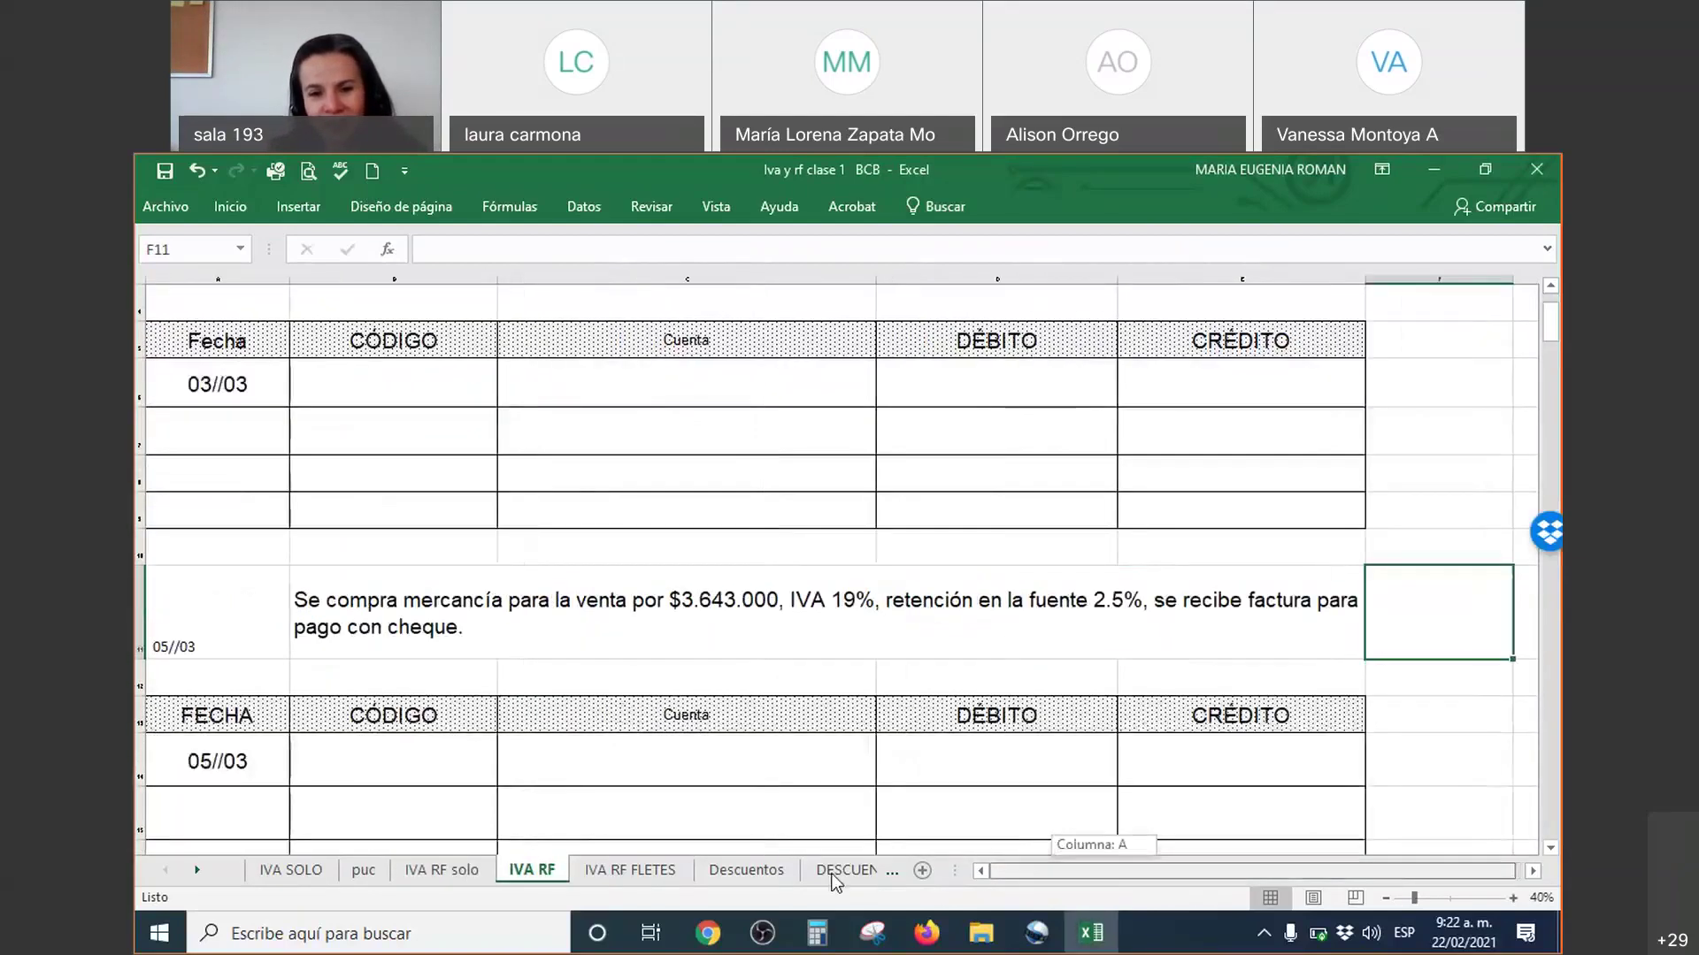
{"action": "scroll", "coordinate": [879, 735], "scroll_direction": "up", "scroll_amount": 1}
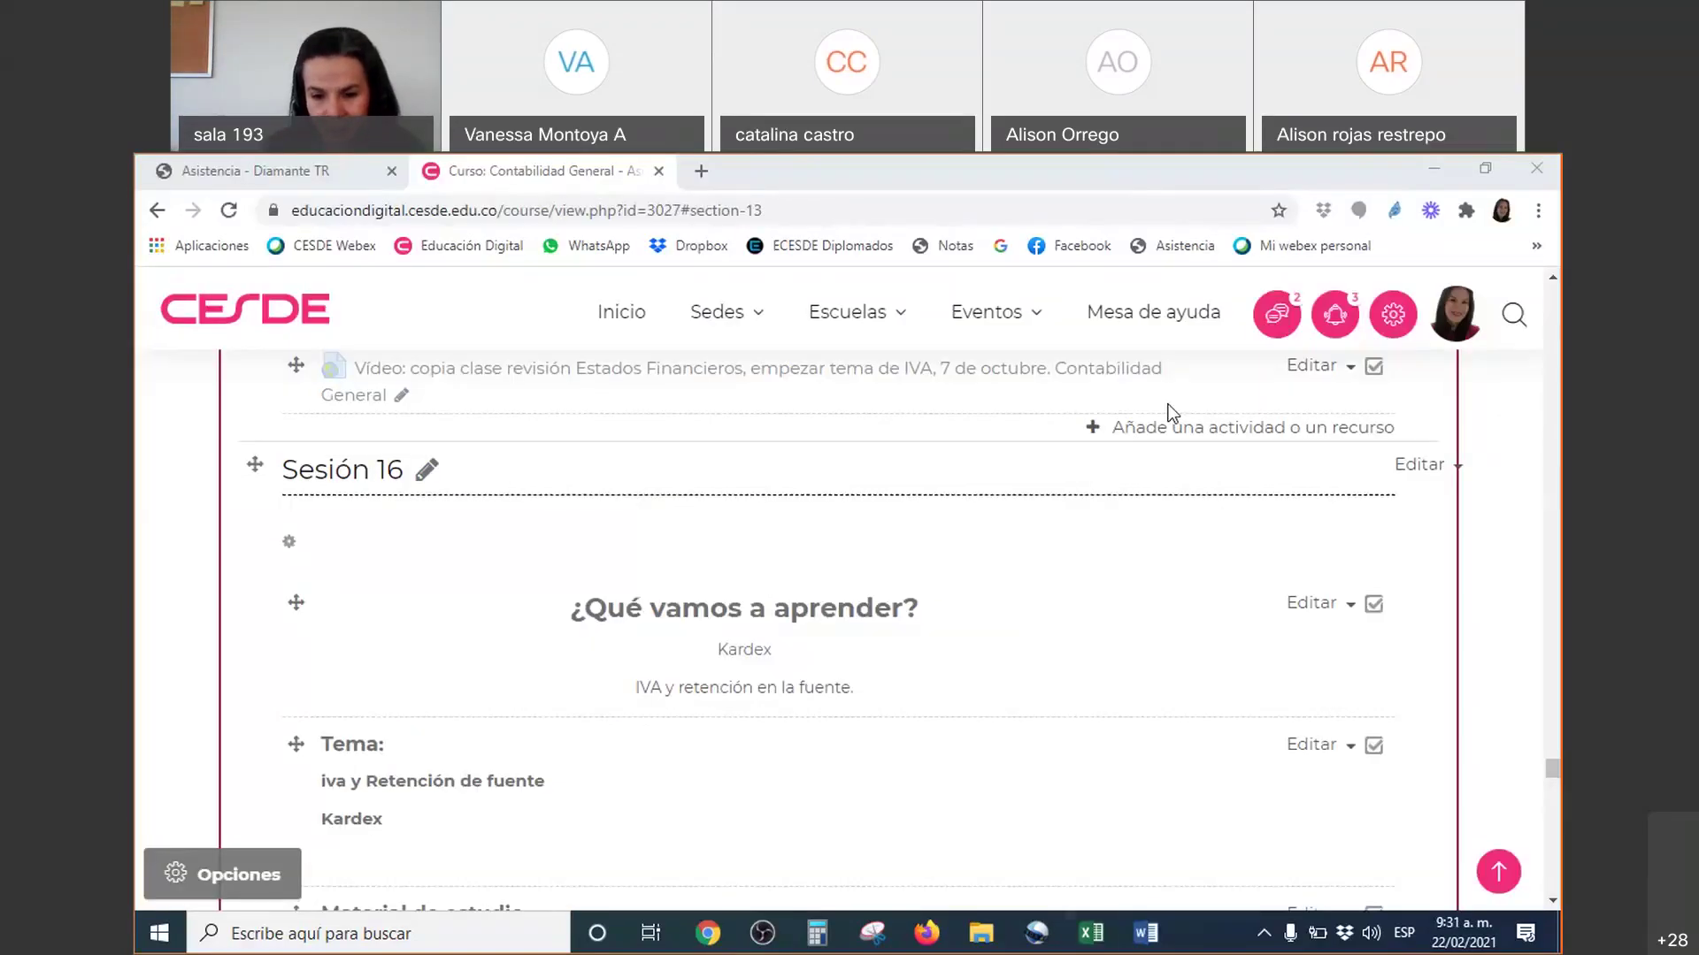
Step: Switch to Excel and open the 03//03 merchandise purchase exercise on the IVA RF sheet
{"action": "left_click", "coordinate": [1091, 934]}
{"action": "left_click", "coordinate": [896, 794]}
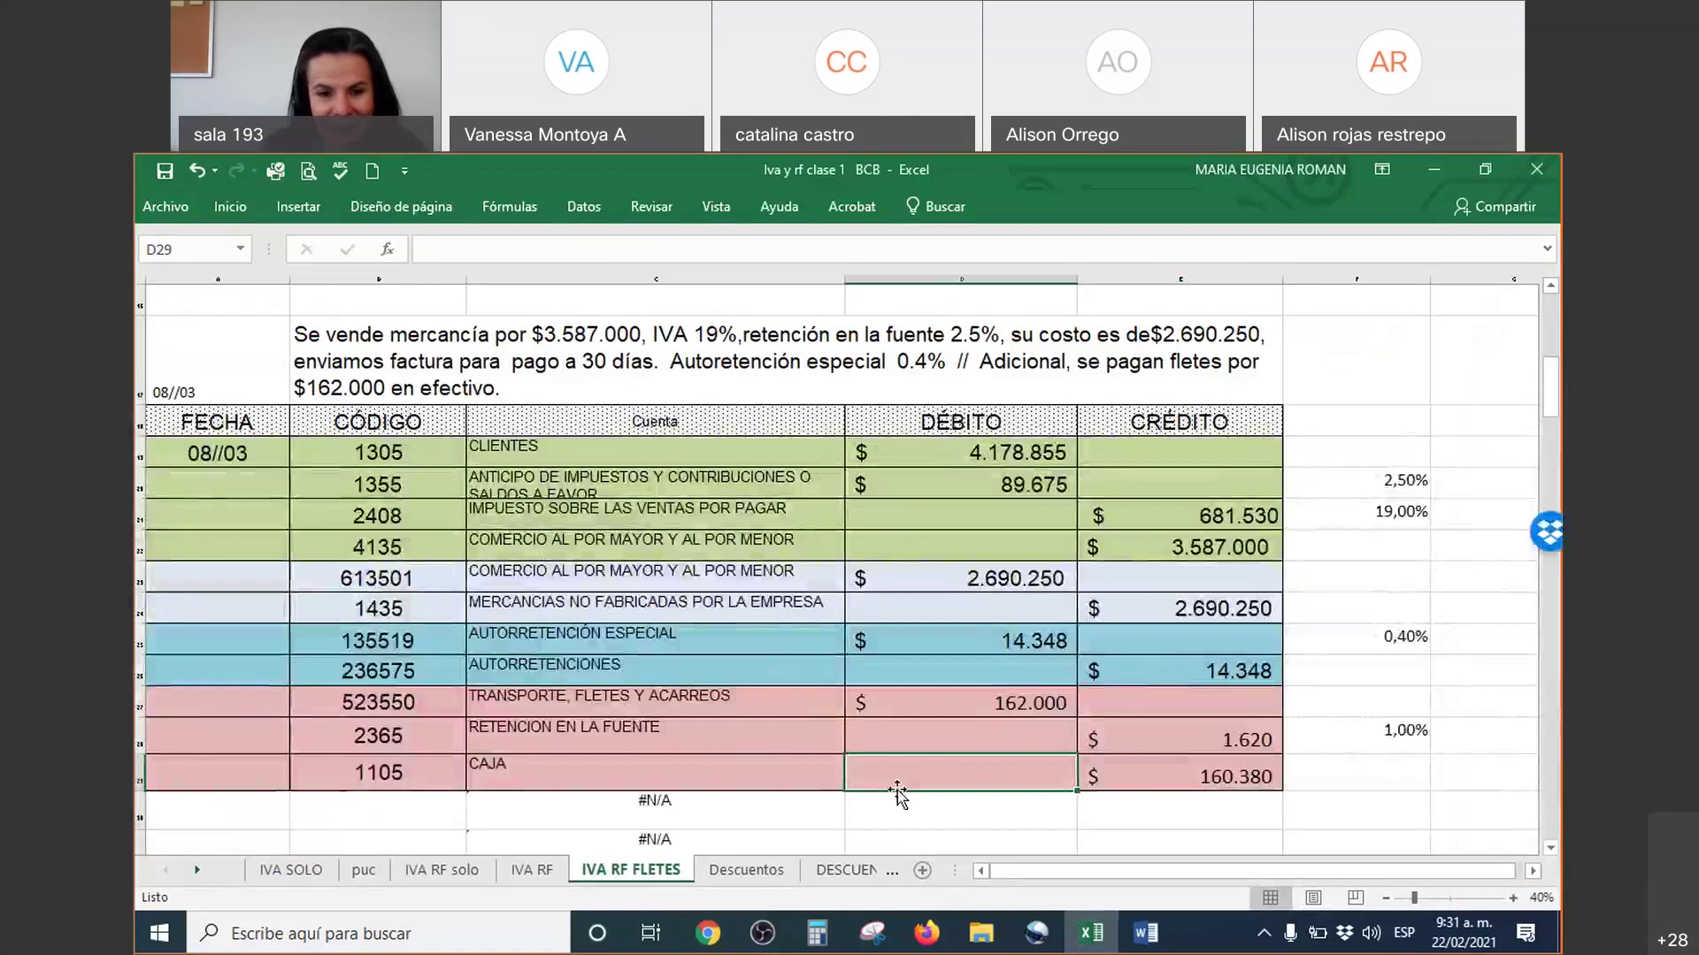
{"action": "left_click", "coordinate": [444, 869]}
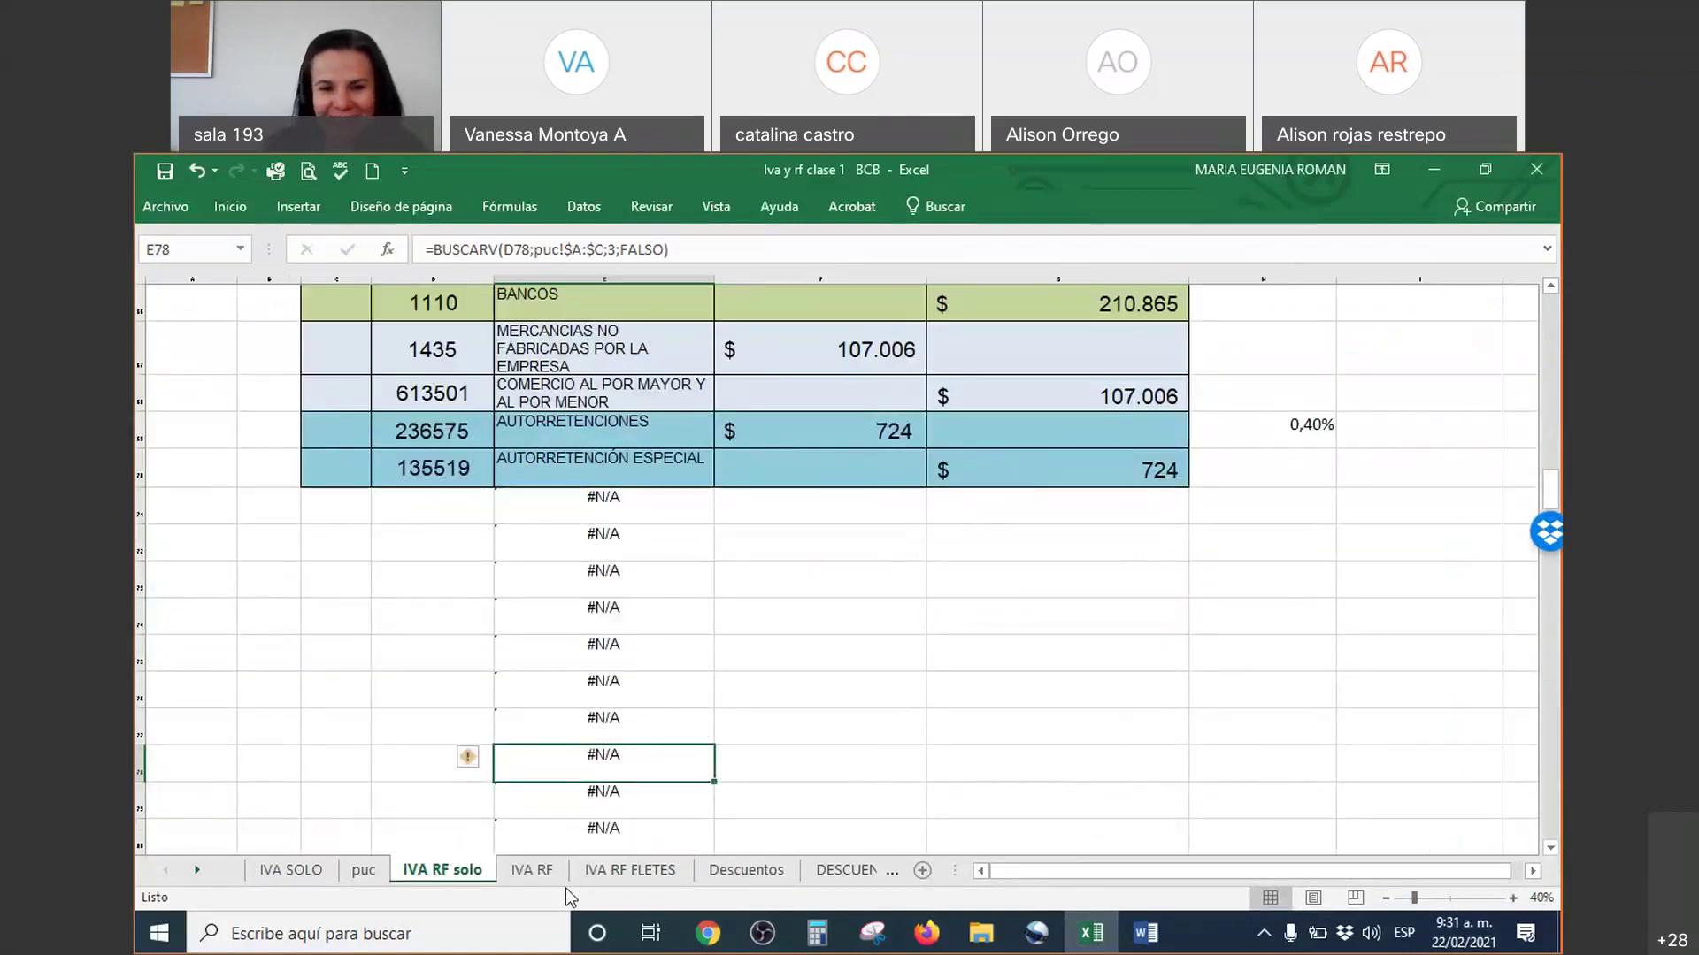
{"action": "left_click", "coordinate": [532, 870]}
{"action": "scroll", "coordinate": [1159, 686], "scroll_direction": "up", "scroll_amount": 10}
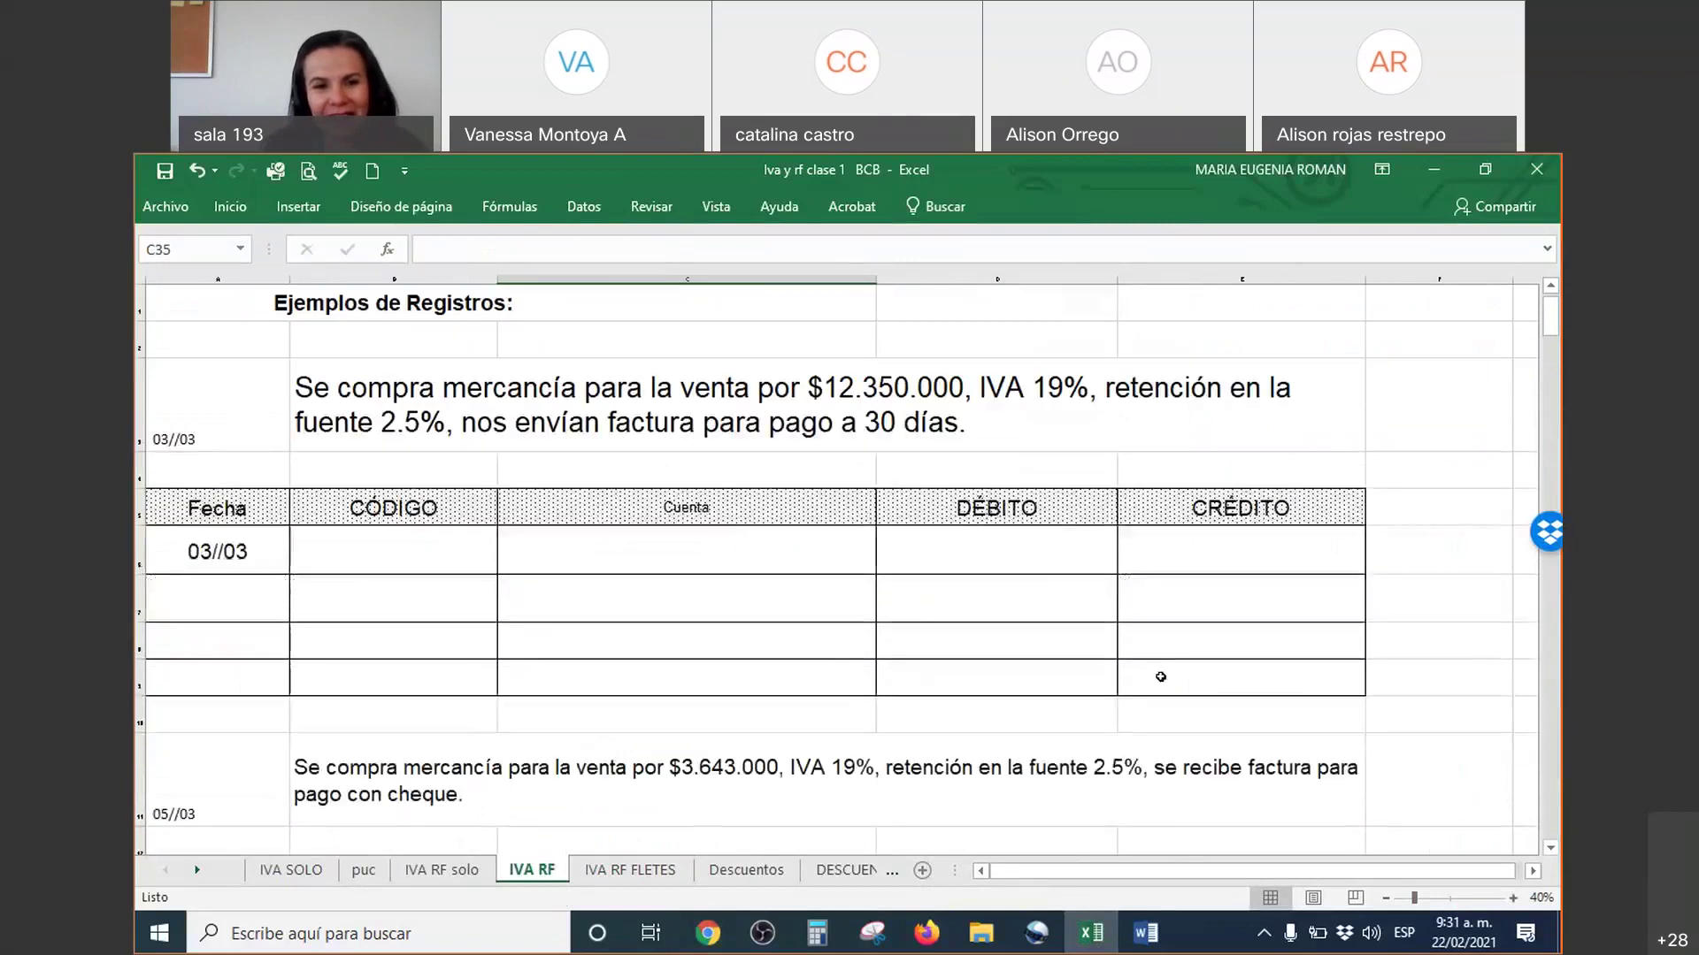
{"action": "left_click", "coordinate": [687, 598]}
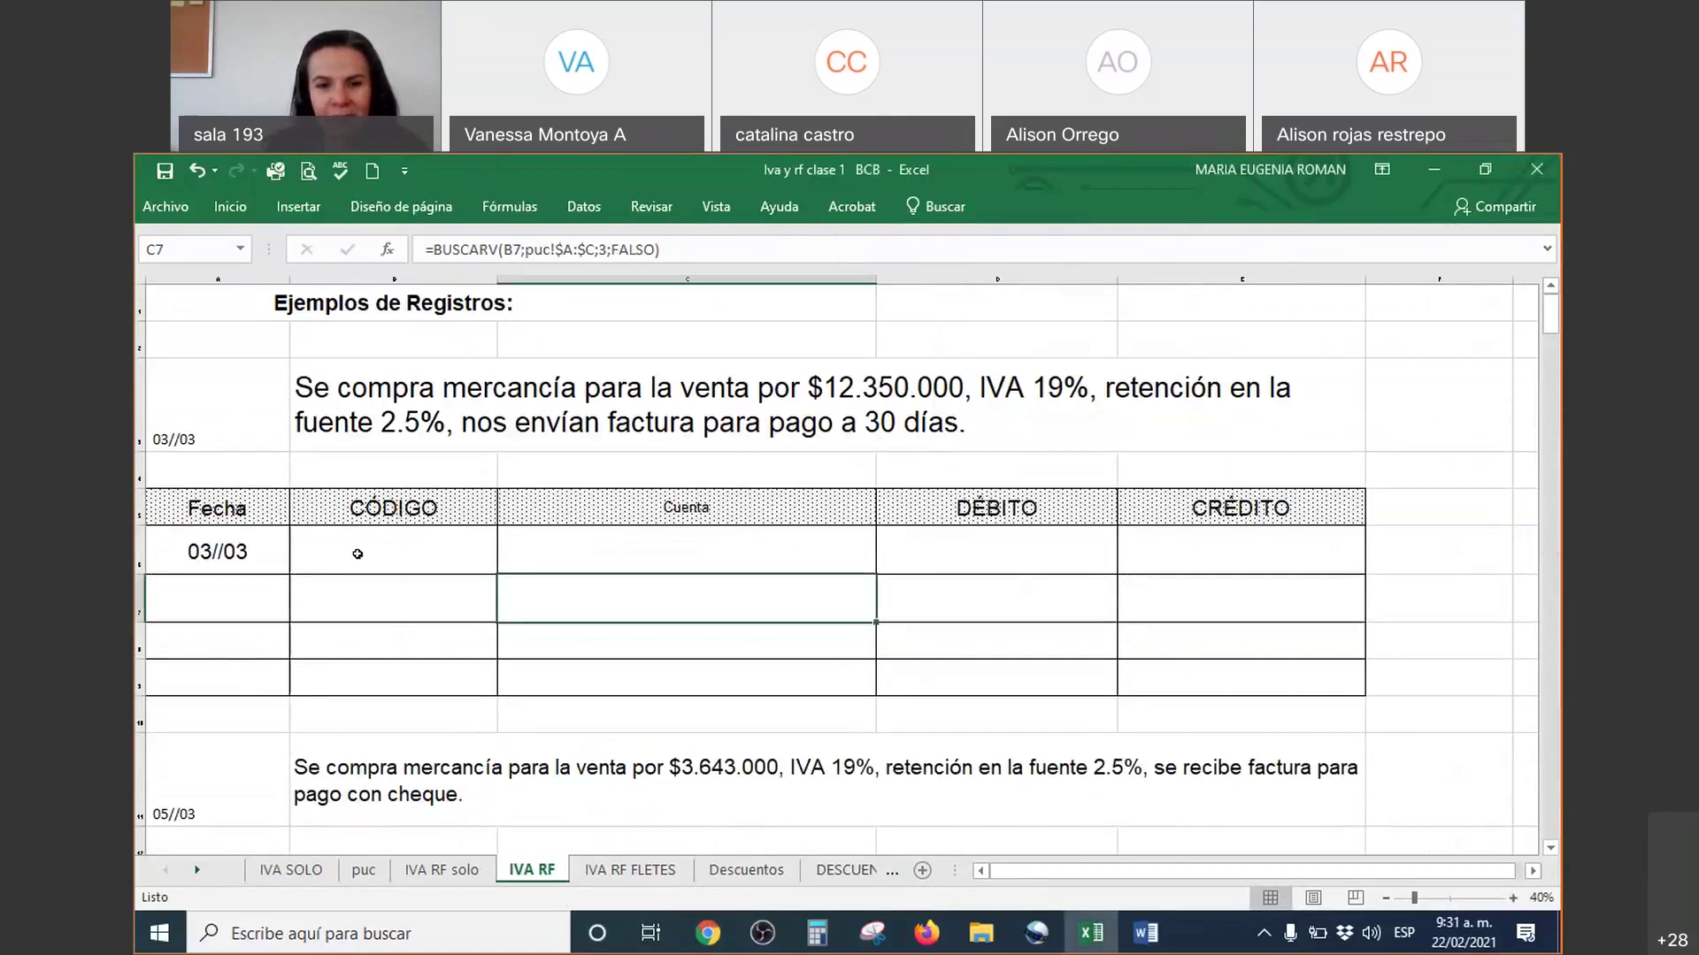
{"action": "left_click", "coordinate": [363, 545]}
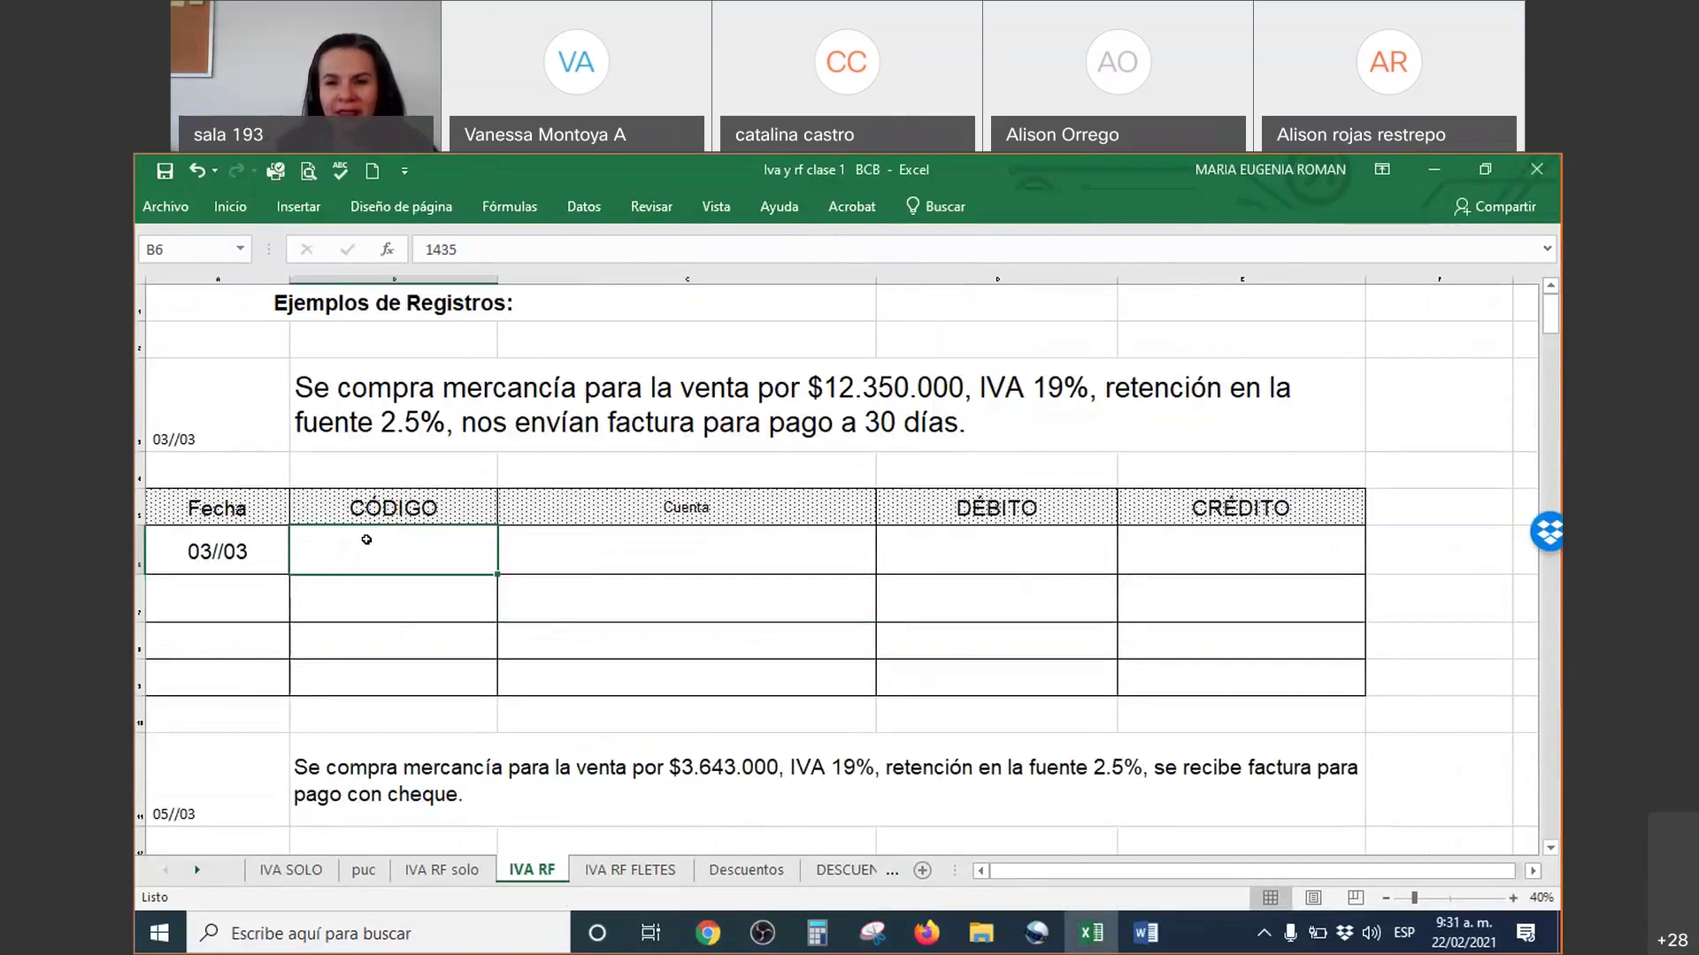
{"action": "type", "text": "12"}
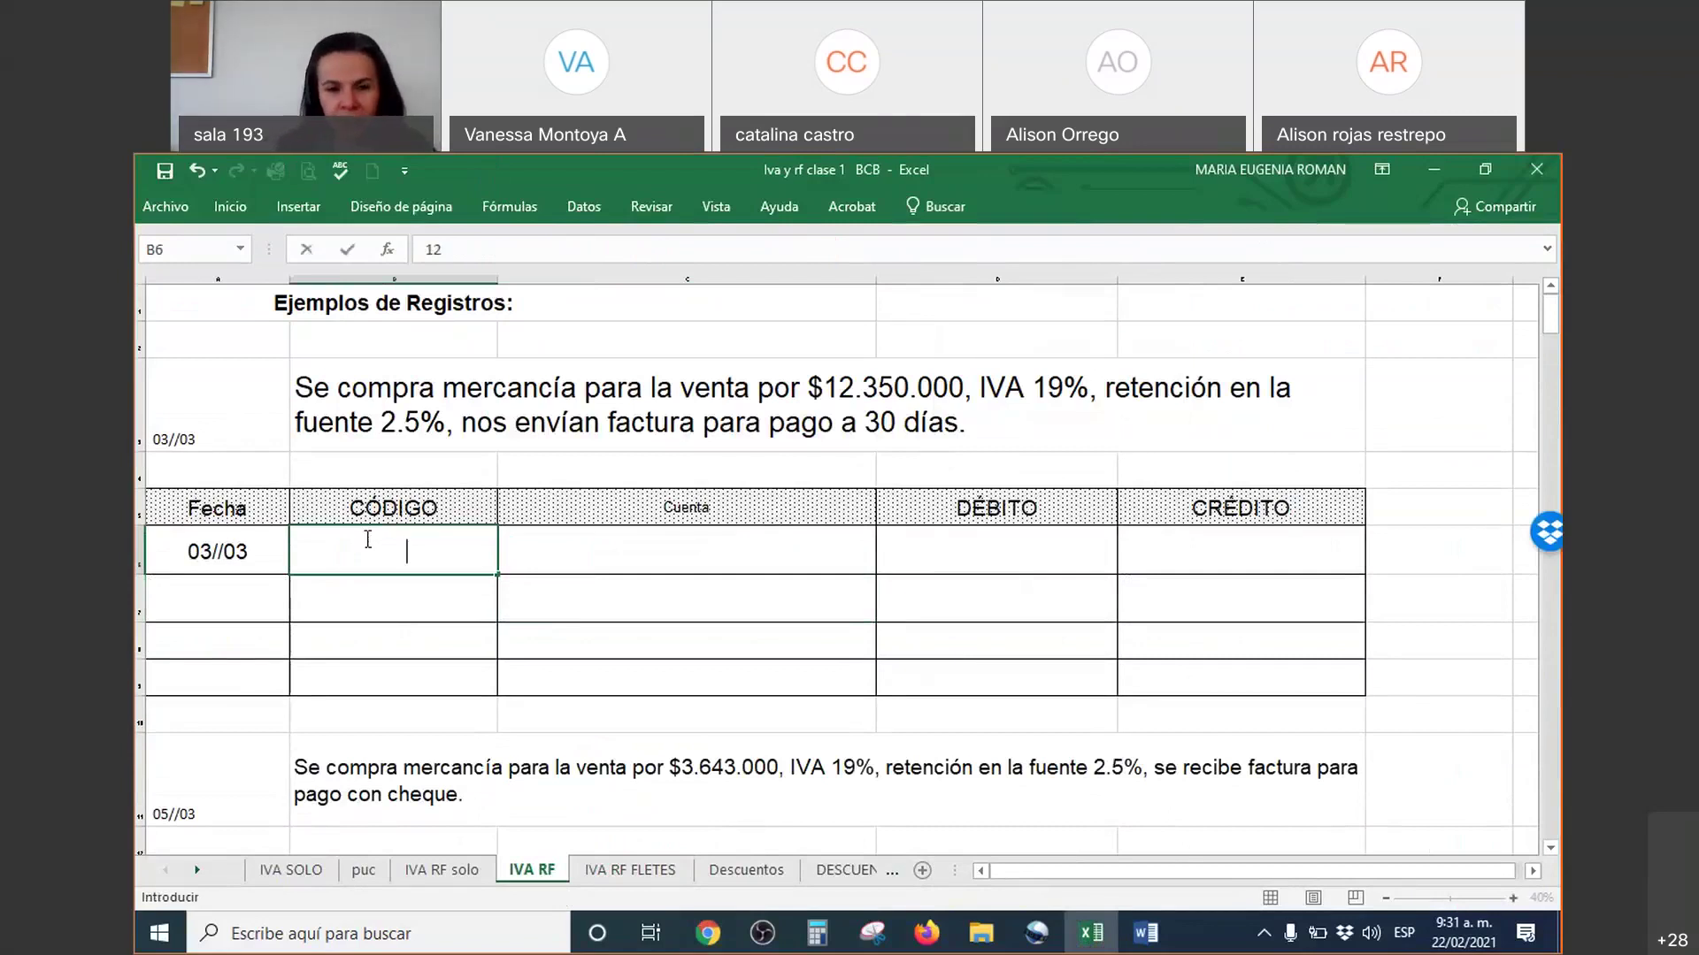
{"action": "key", "text": "Escape"}
Step: Reveal the hidden journal entry of the 03//03 purchase by setting the font colour of cells B6:E9 to automatic
{"action": "mouse_move", "coordinate": [366, 539]}
{"action": "left_mouse_down"}
{"action": "mouse_move", "coordinate": [911, 561]}
{"action": "mouse_move", "coordinate": [1236, 701]}
{"action": "mouse_move", "coordinate": [1263, 681]}
{"action": "left_mouse_up"}
{"action": "right_click", "coordinate": [1262, 681]}
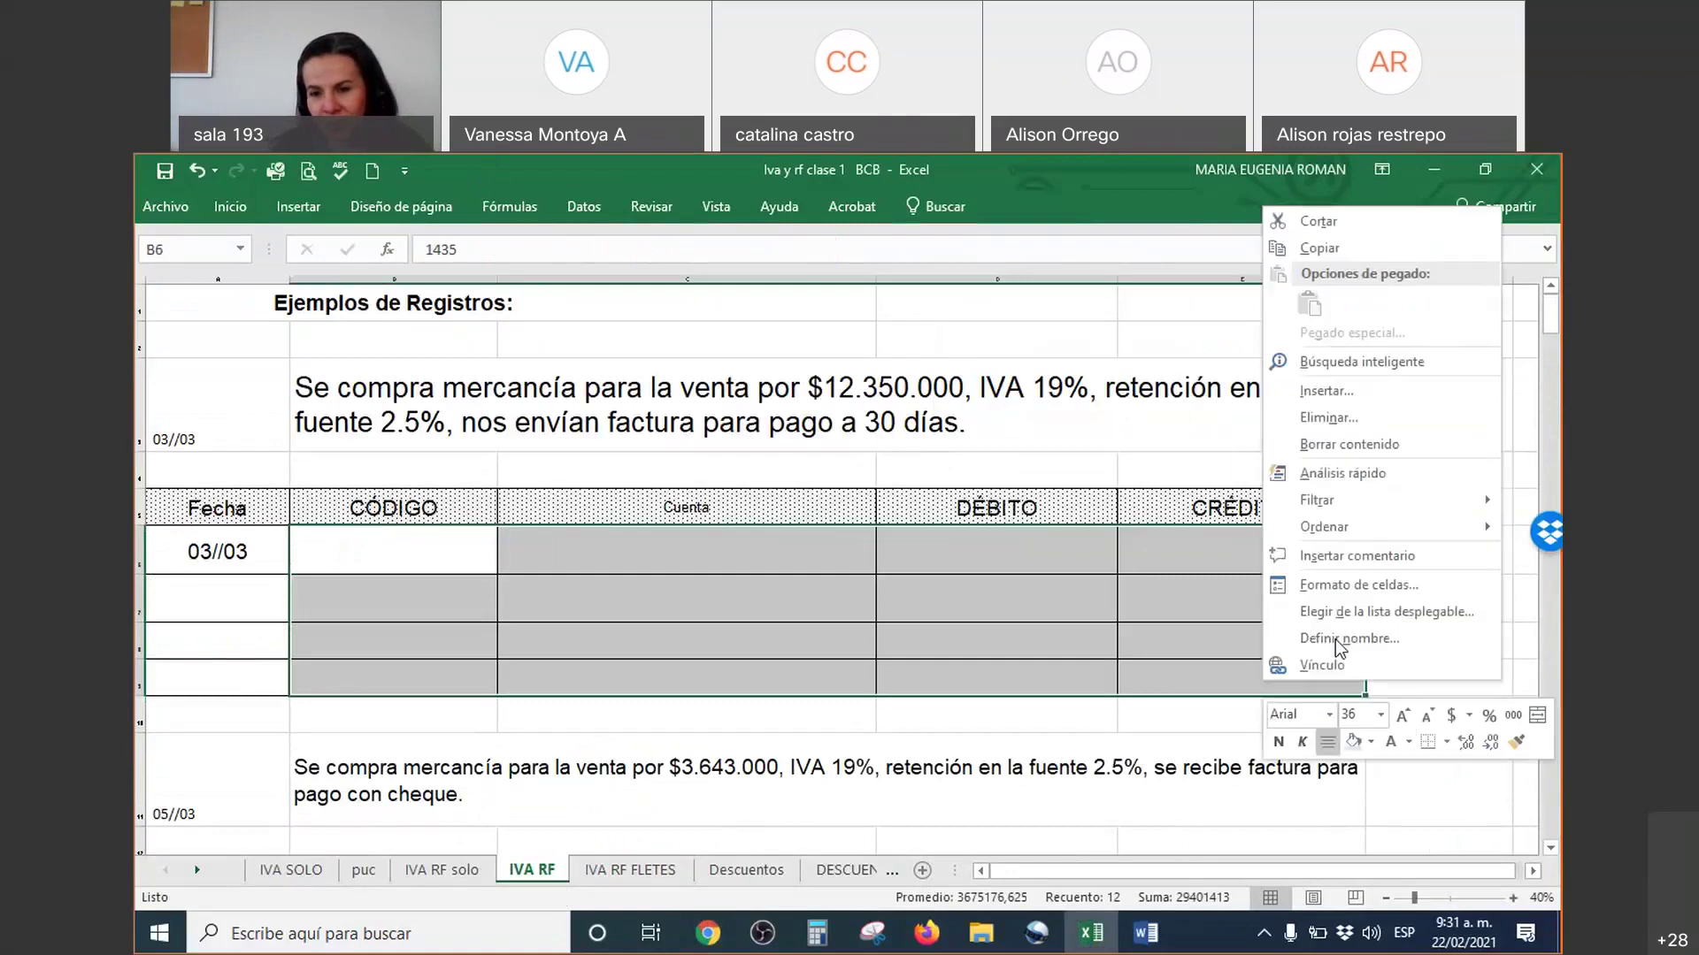
{"action": "left_click", "coordinate": [1408, 742]}
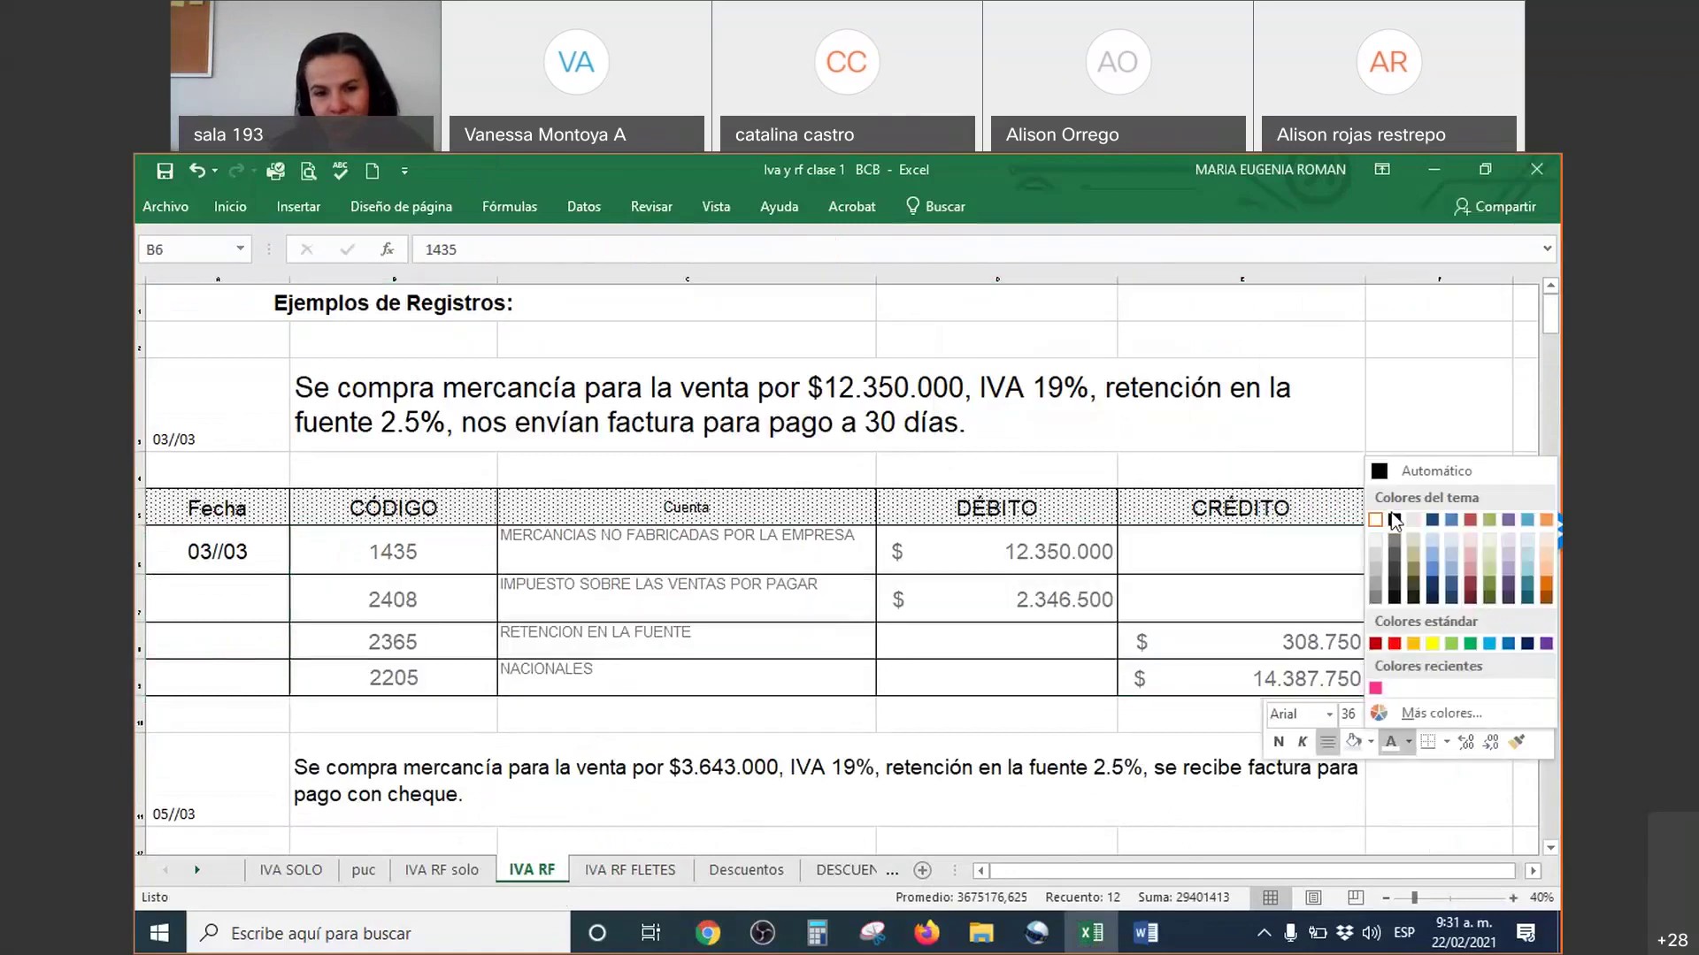
{"action": "left_click", "coordinate": [1376, 521]}
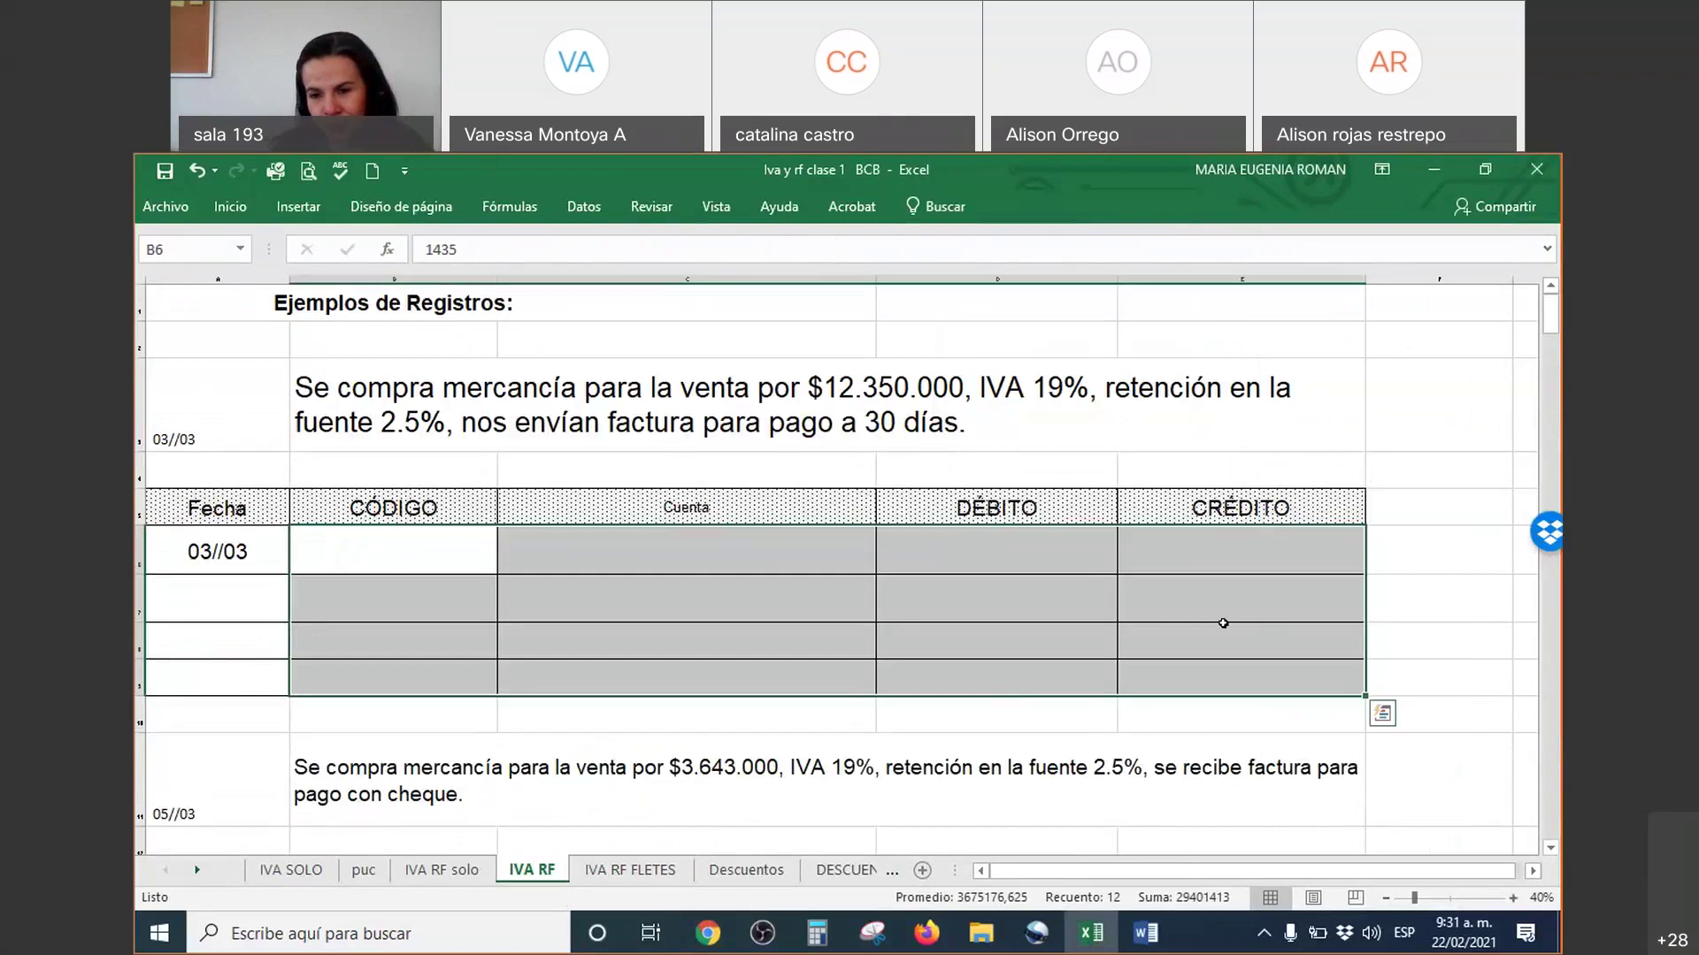
{"action": "right_click", "coordinate": [1223, 623]}
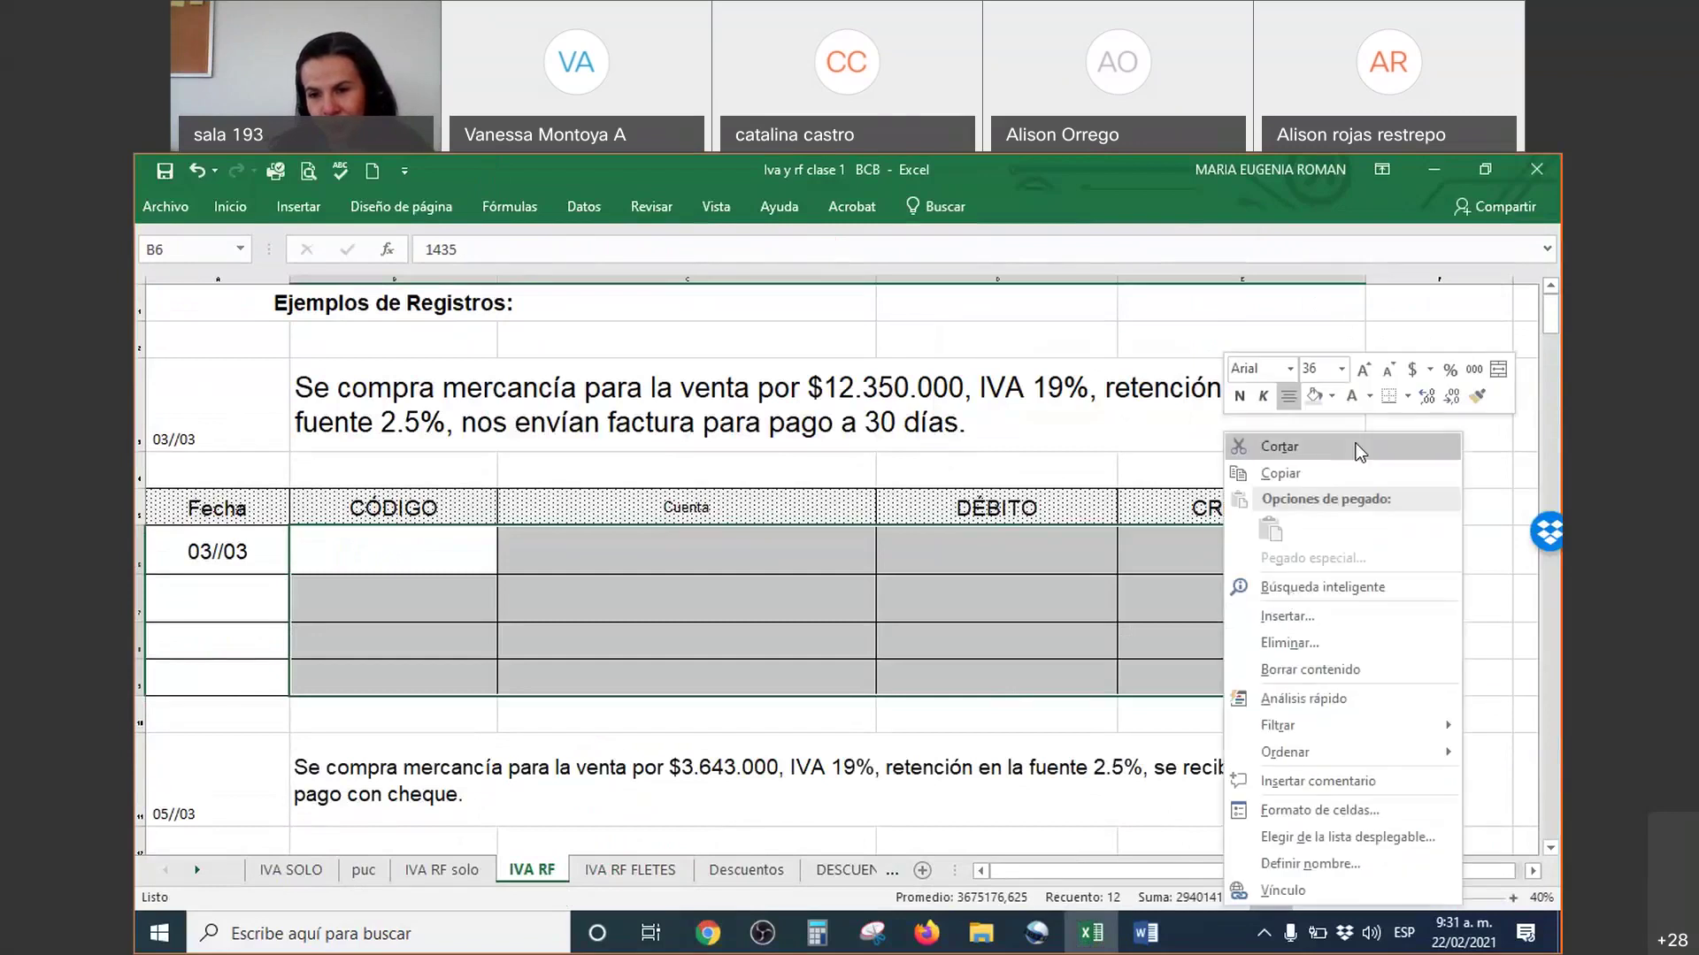
{"action": "left_click", "coordinate": [1369, 396]}
{"action": "left_click", "coordinate": [1360, 427]}
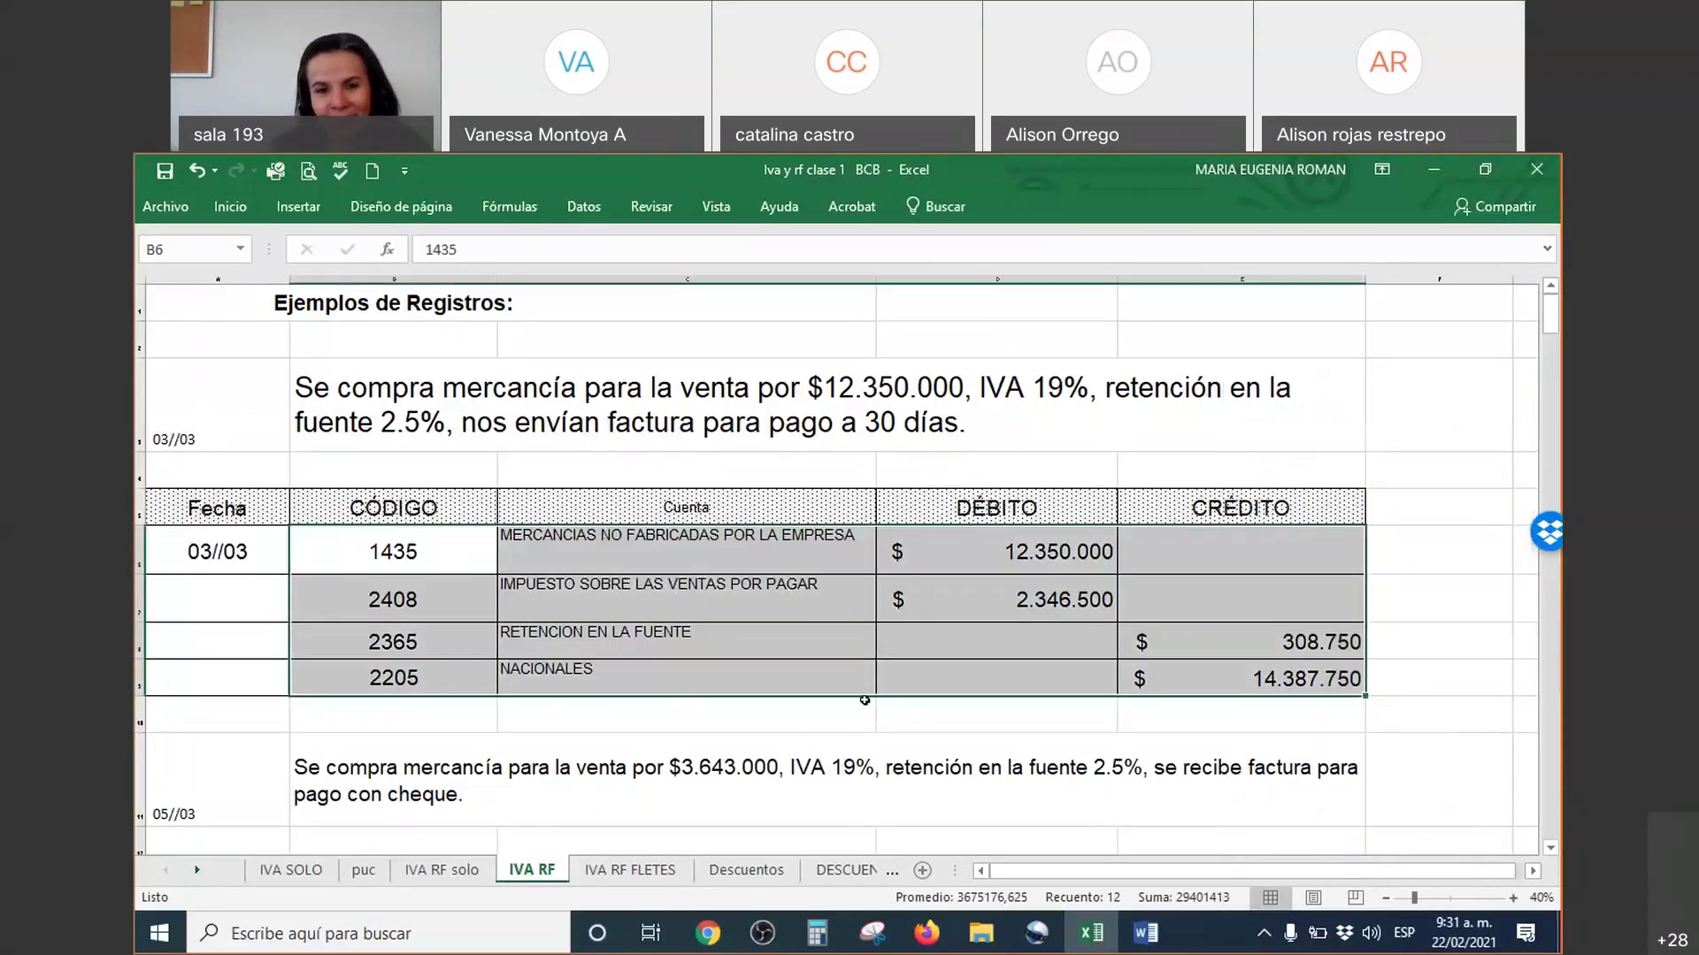
Step: Reveal the hidden journal entry of the 05//03 cheque purchase by applying the same black font colour to cells B14:E17
{"action": "scroll", "coordinate": [865, 700], "scroll_direction": "down", "scroll_amount": 2}
{"action": "left_click", "coordinate": [699, 708]}
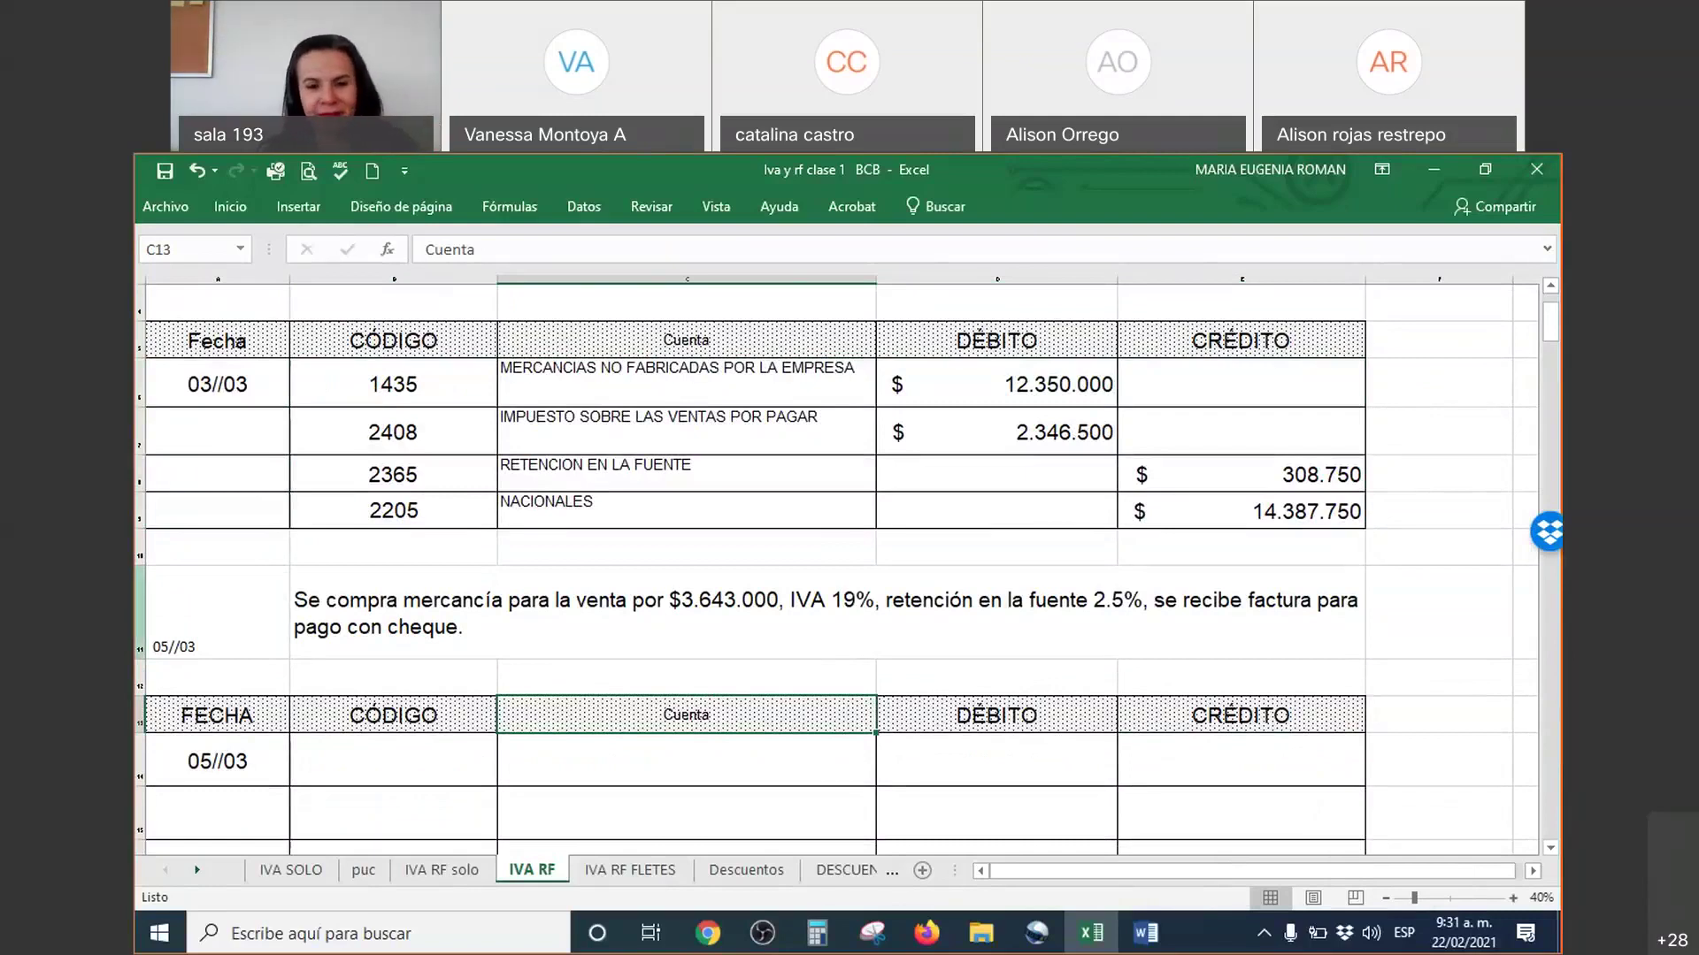
{"action": "scroll", "coordinate": [398, 672], "scroll_direction": "down", "scroll_amount": 2}
{"action": "left_click", "coordinate": [409, 644]}
{"action": "left_click_drag", "start_coordinate": [774, 632], "coordinate": [1185, 769]}
{"action": "right_click", "coordinate": [1185, 770]}
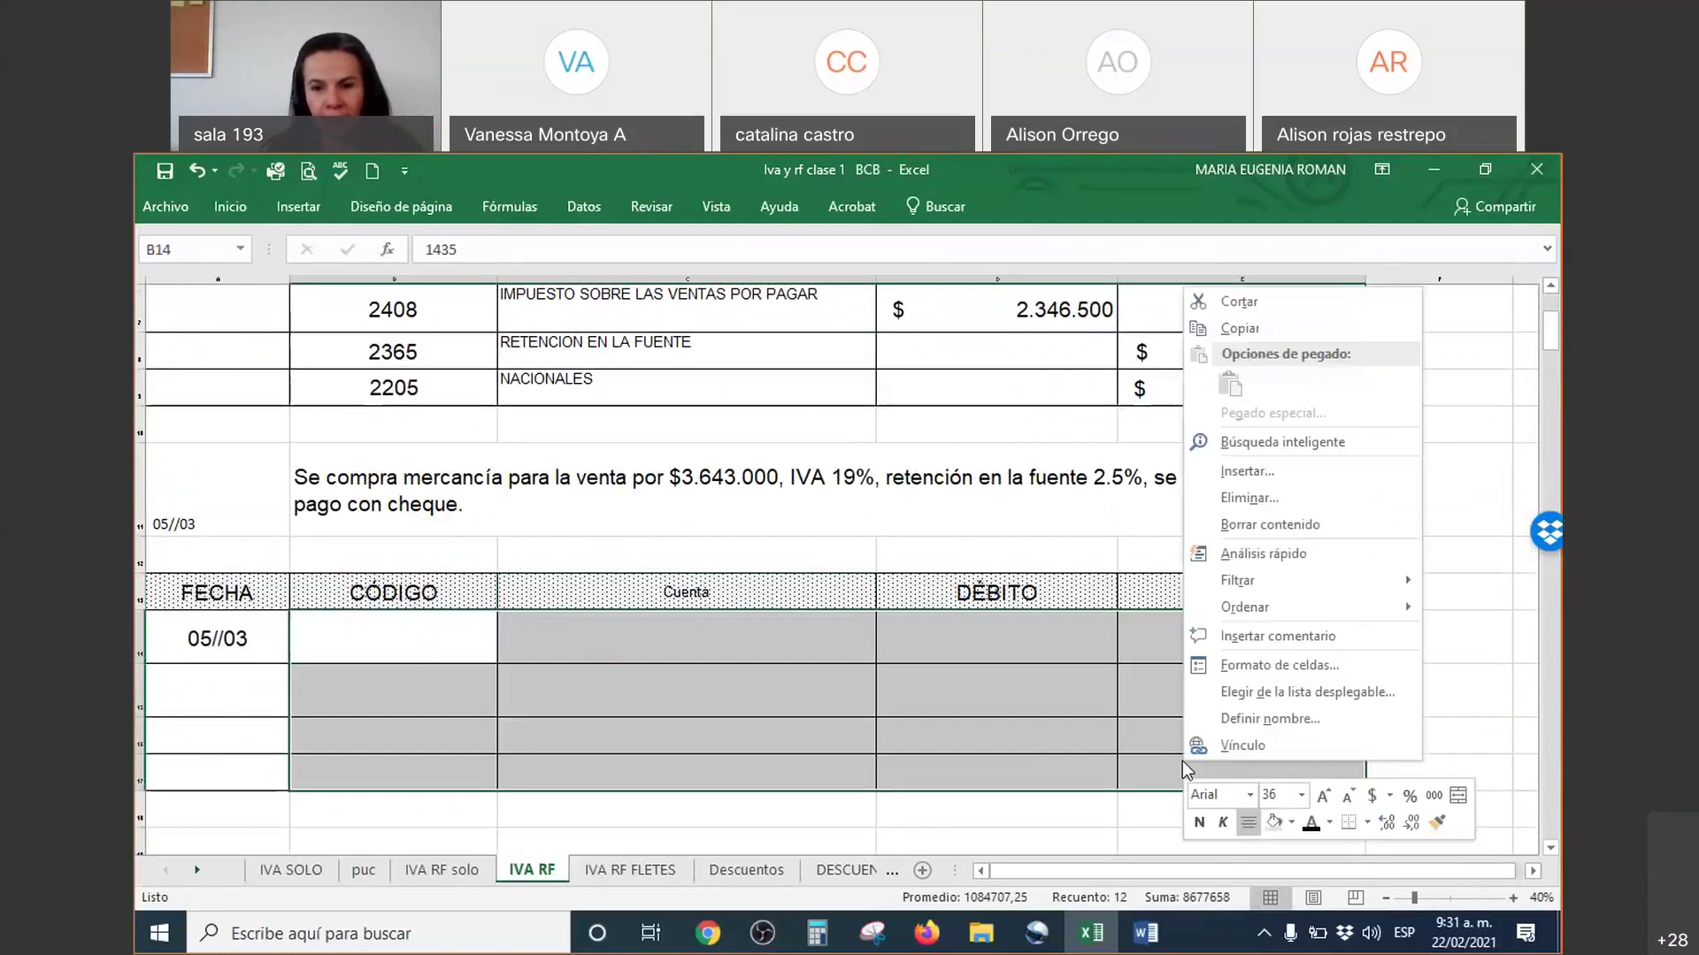
{"action": "left_click", "coordinate": [1310, 825]}
{"action": "left_click", "coordinate": [1403, 712]}
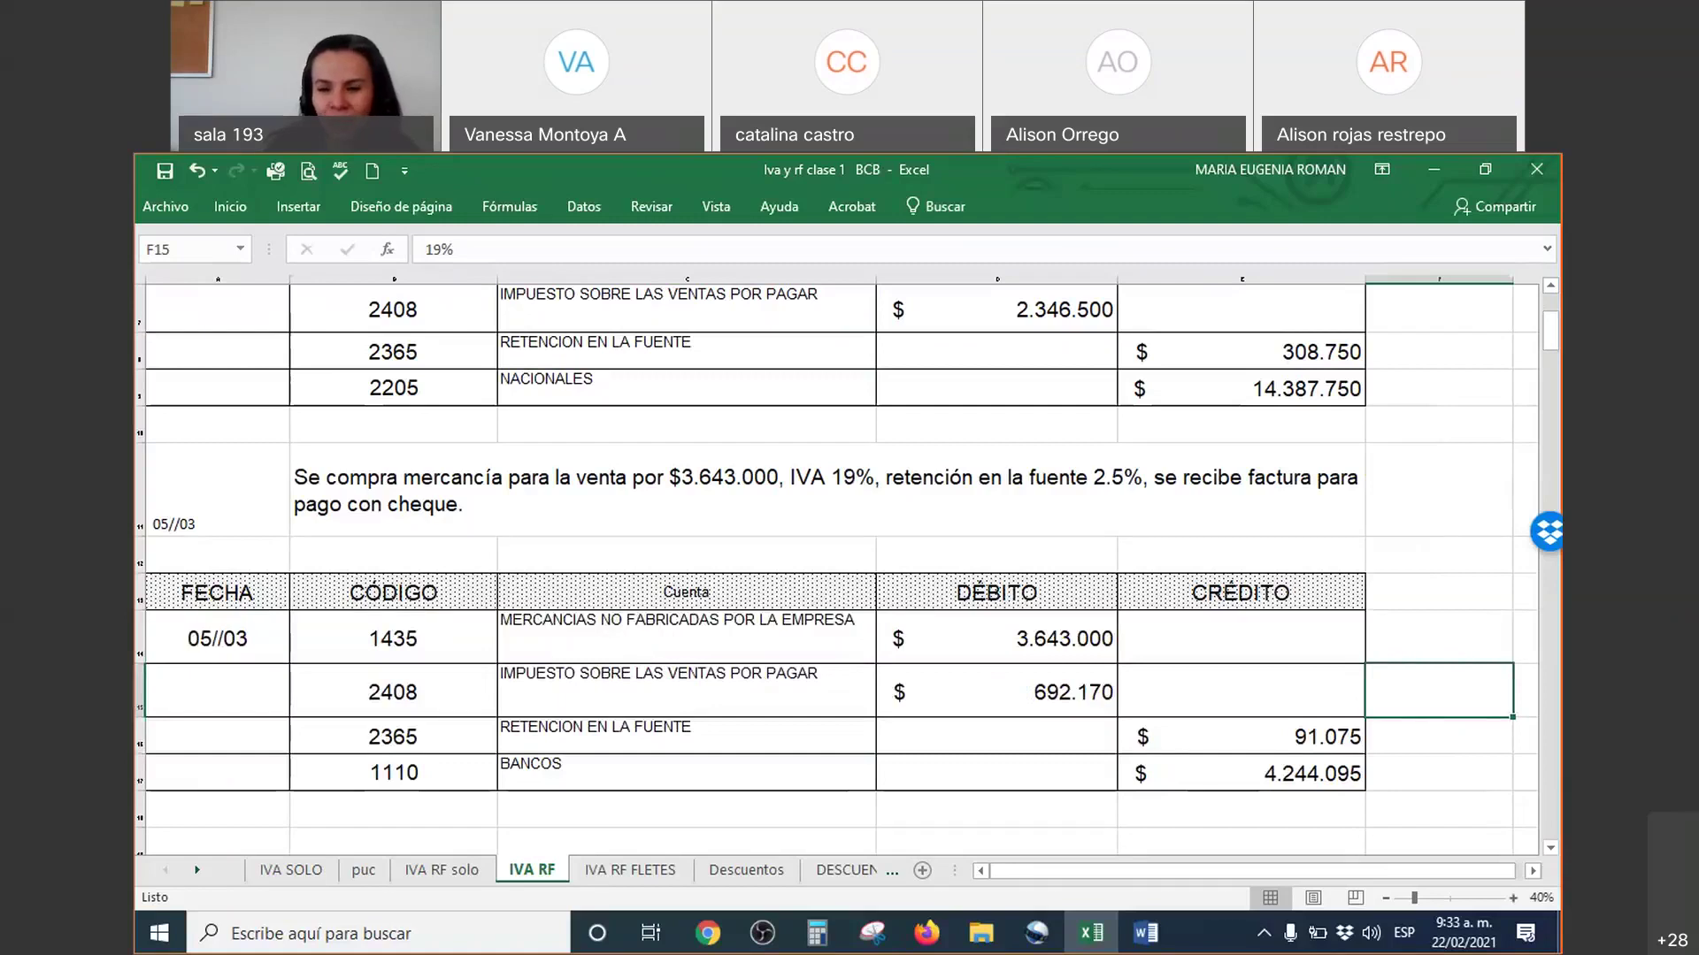
Step: Switch to Word and browse past the permanent inventory section and the jean kardex to the blank TARJETA KARDEX on page 52
{"action": "left_click", "coordinate": [1144, 939]}
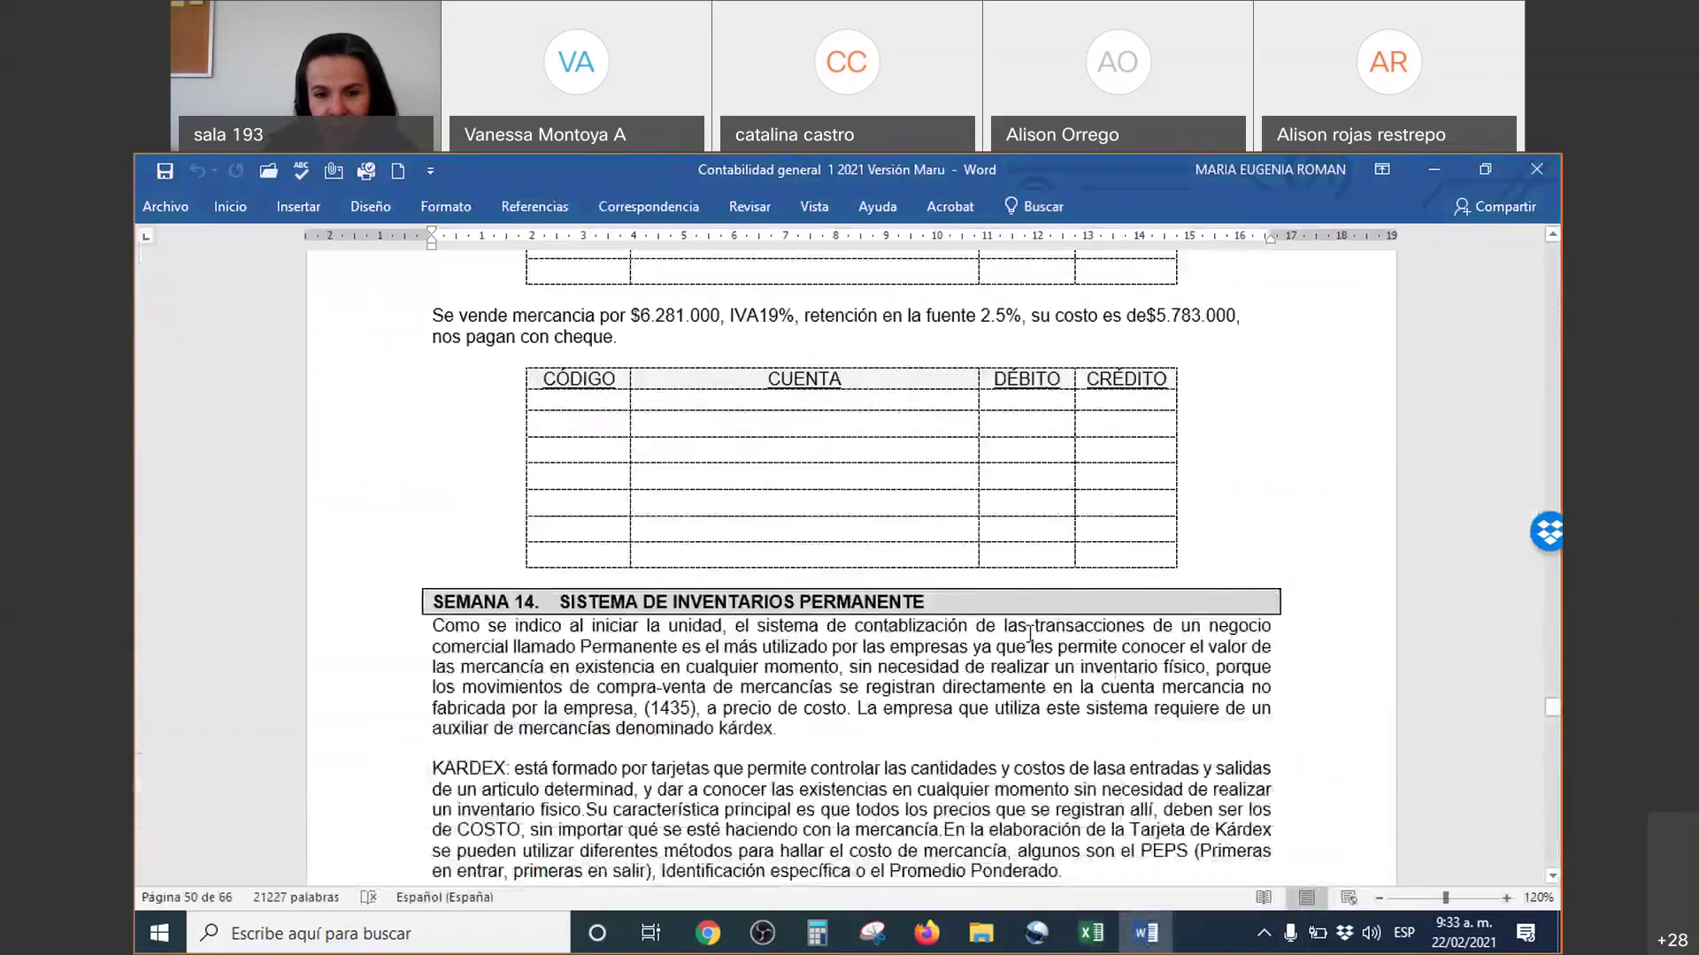
{"action": "scroll", "coordinate": [1029, 636], "scroll_direction": "down", "scroll_amount": 10}
{"action": "scroll", "coordinate": [1030, 636], "scroll_direction": "down", "scroll_amount": 15}
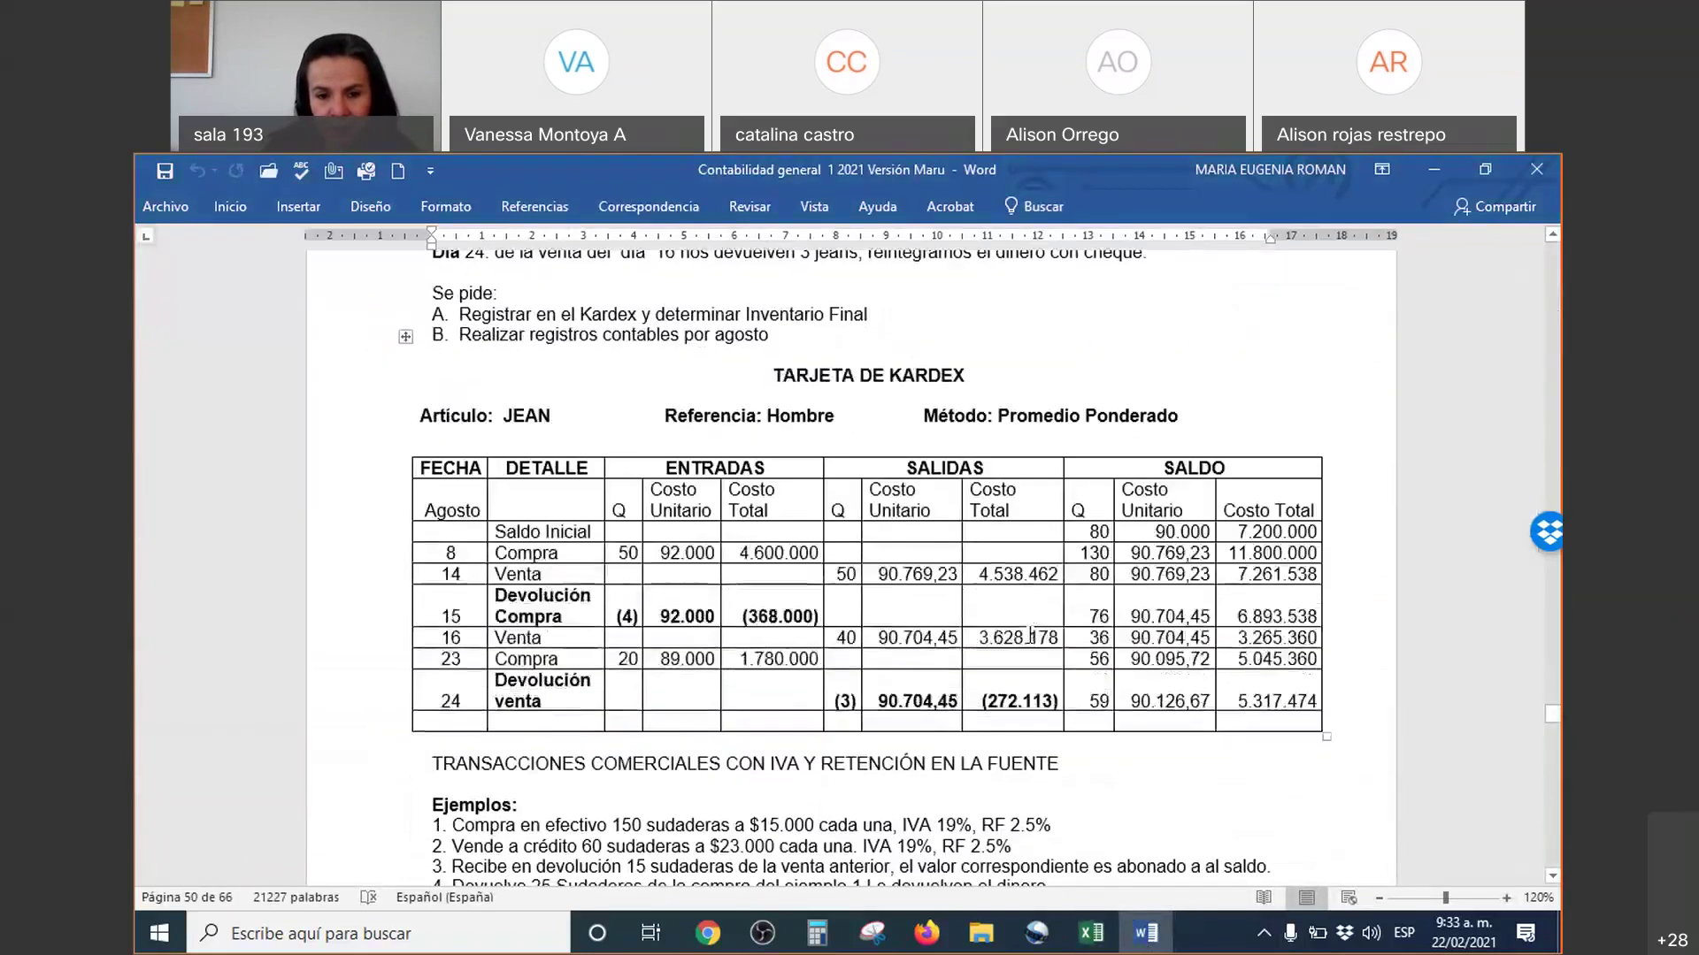
{"action": "scroll", "coordinate": [1030, 635], "scroll_direction": "down", "scroll_amount": 10}
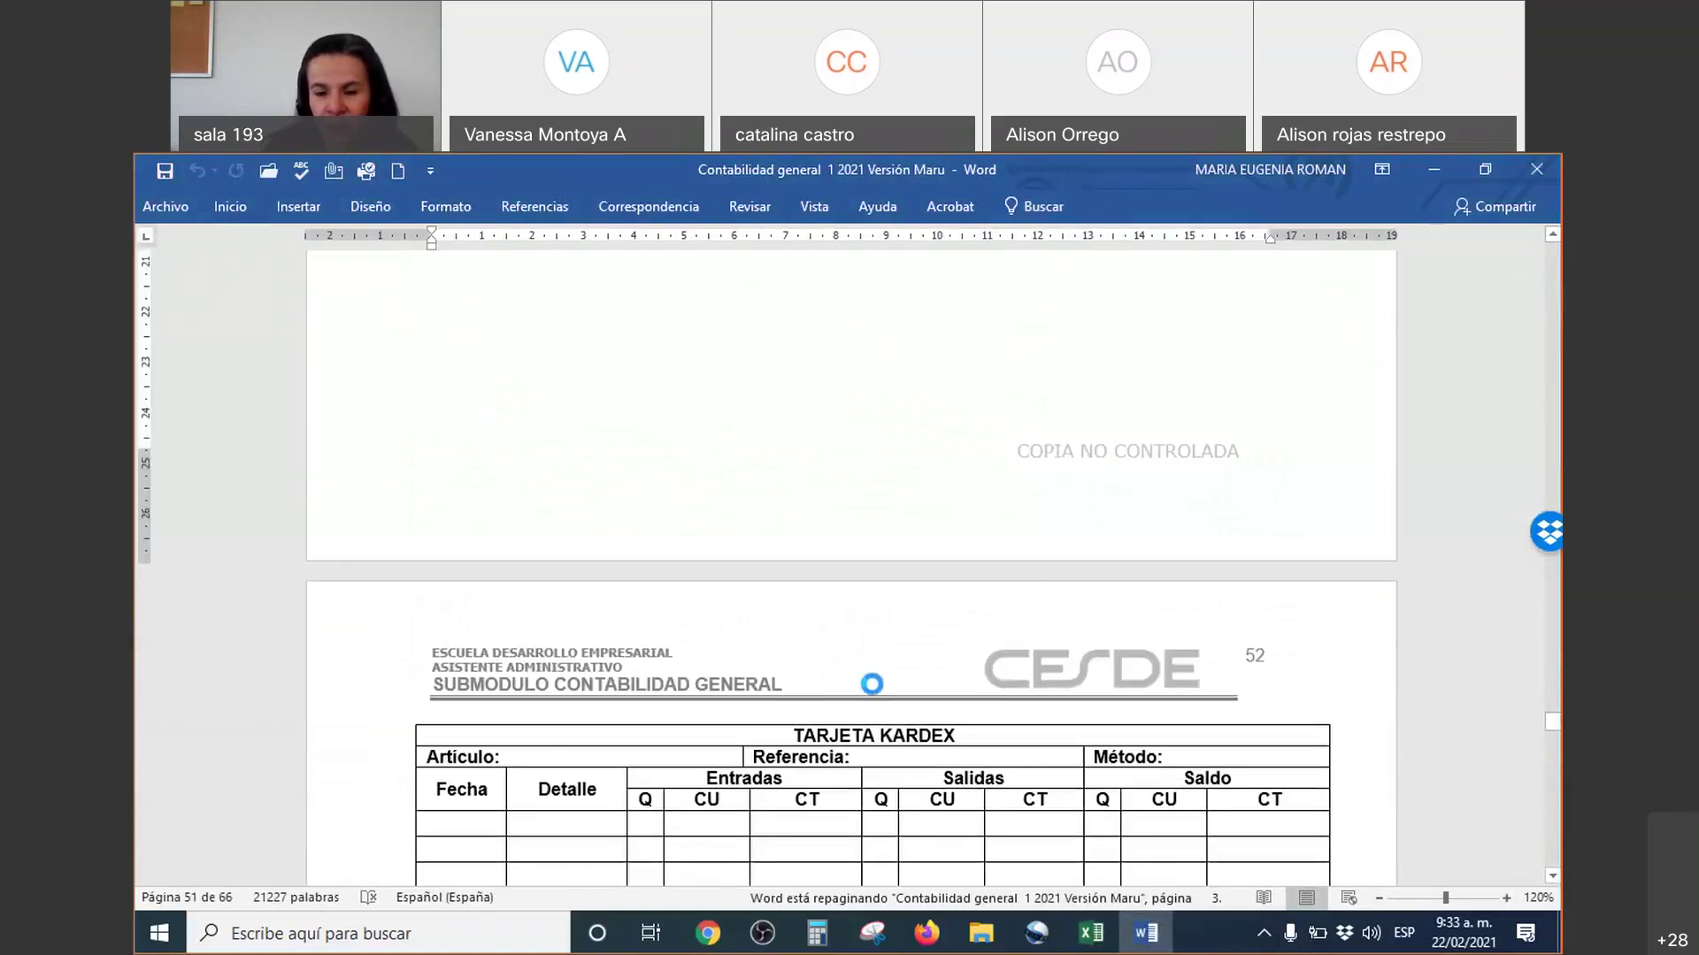
{"action": "double_click", "coordinate": [1352, 652]}
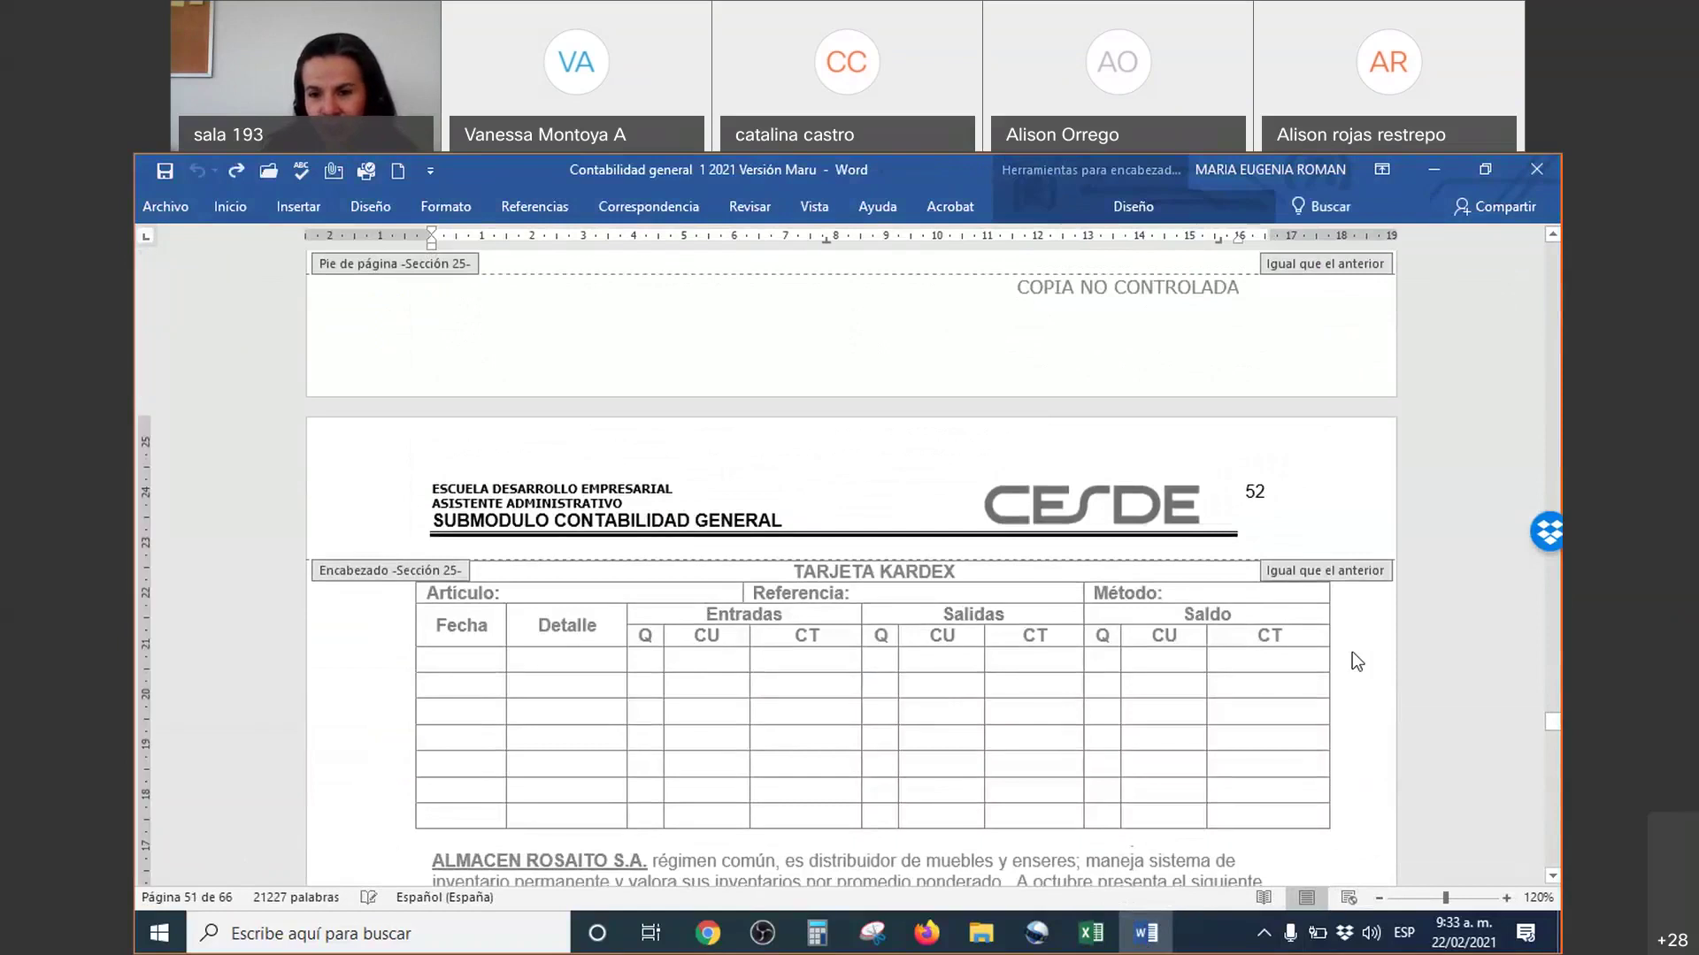